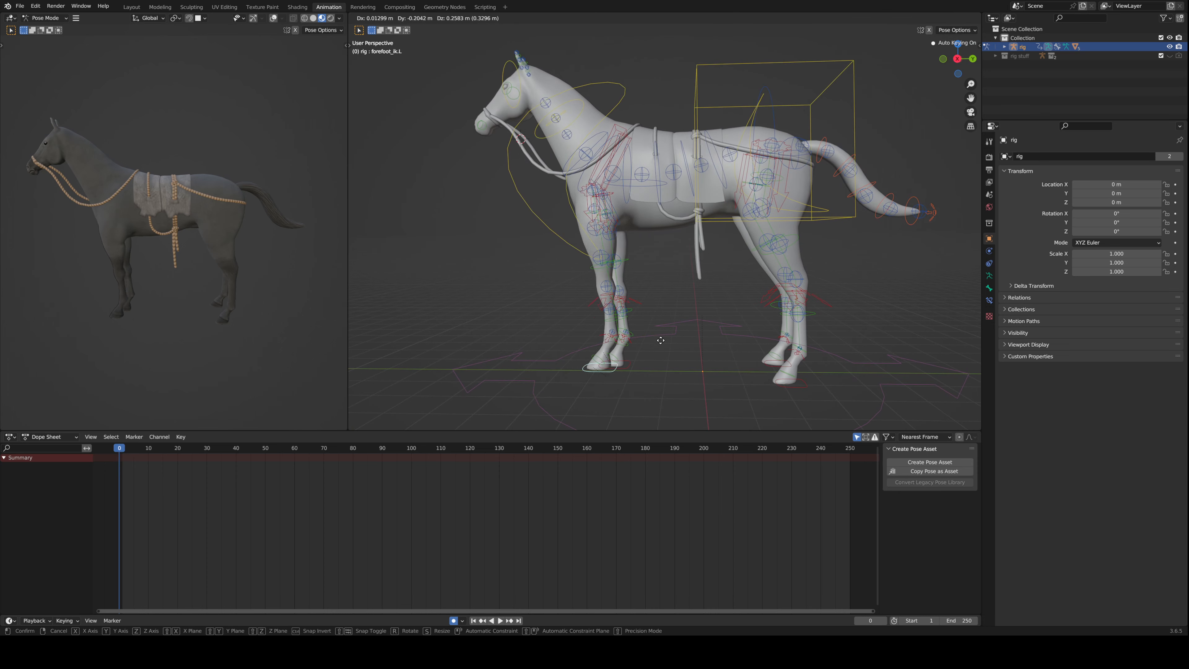
# - Try lifting the horse's left hind leg with the hind_foot_ik.L control
pyautogui.click(807, 388)
pyautogui.moveTo(833, 397); pyautogui.dragTo(811, 401, button='middle')
pyautogui.press('g')
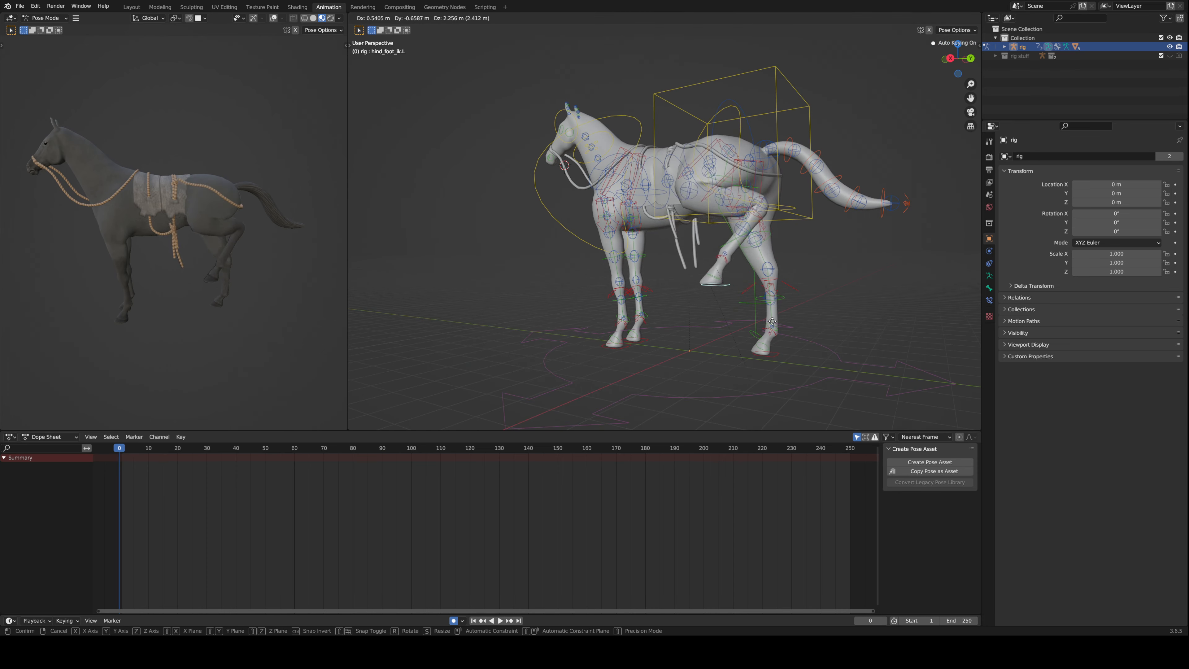
pyautogui.rightClick(730, 328)
pyautogui.scroll(5, 248, 270)
pyautogui.moveTo(248, 269); pyautogui.dragTo(200, 220, button='middle')
pyautogui.scroll(-5, 201, 224)
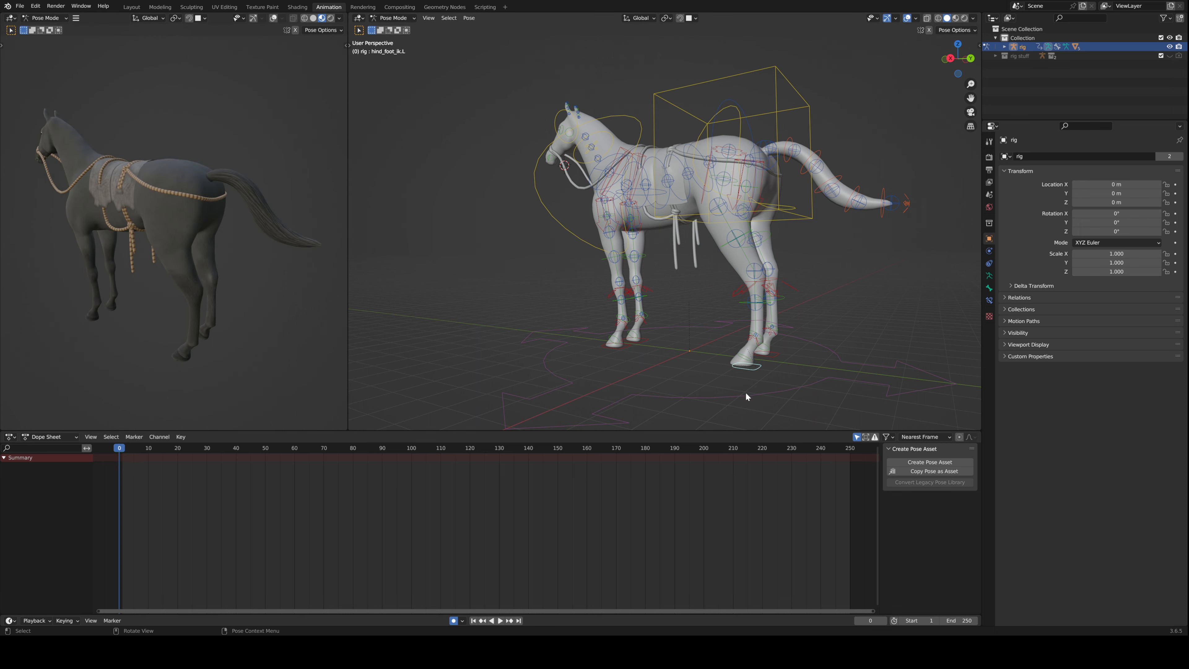
pyautogui.press('g')
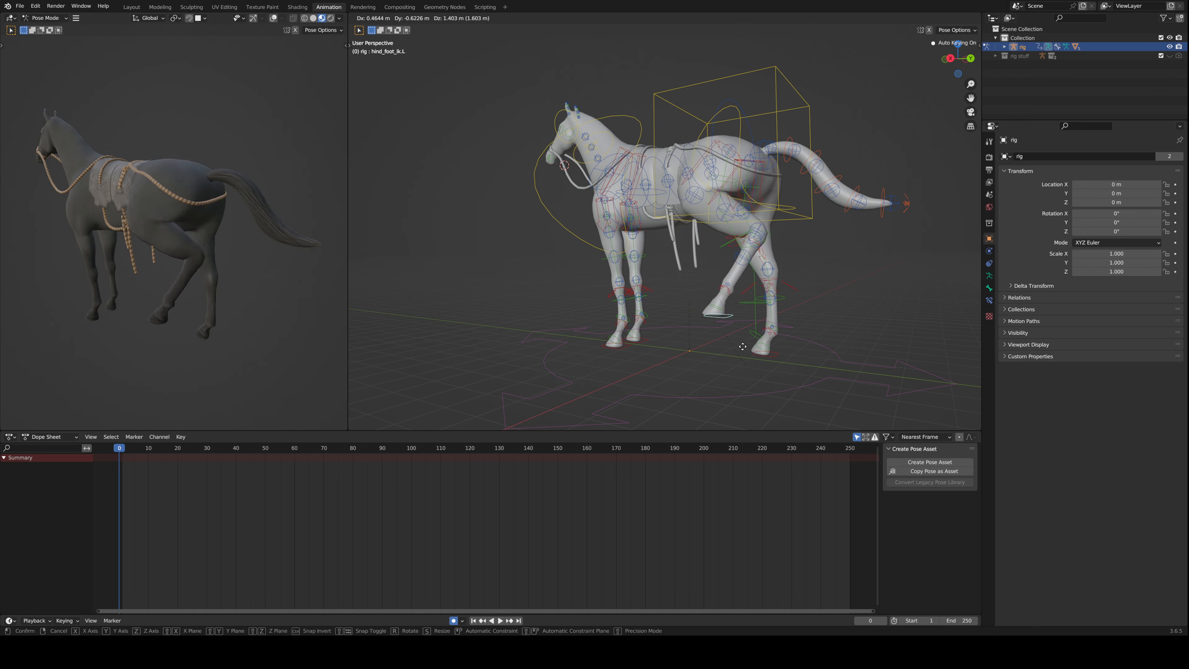
pyautogui.rightClick(756, 249)
# - Try rotating the left hind toe control of the horse rig
pyautogui.moveTo(762, 338); pyautogui.dragTo(781, 331, button='middle')
pyautogui.click(766, 334)
pyautogui.scroll(1, 782, 342)
pyautogui.click(797, 397)
pyautogui.moveTo(799, 392); pyautogui.dragTo(800, 354)
pyautogui.click(804, 332)
pyautogui.press('r')
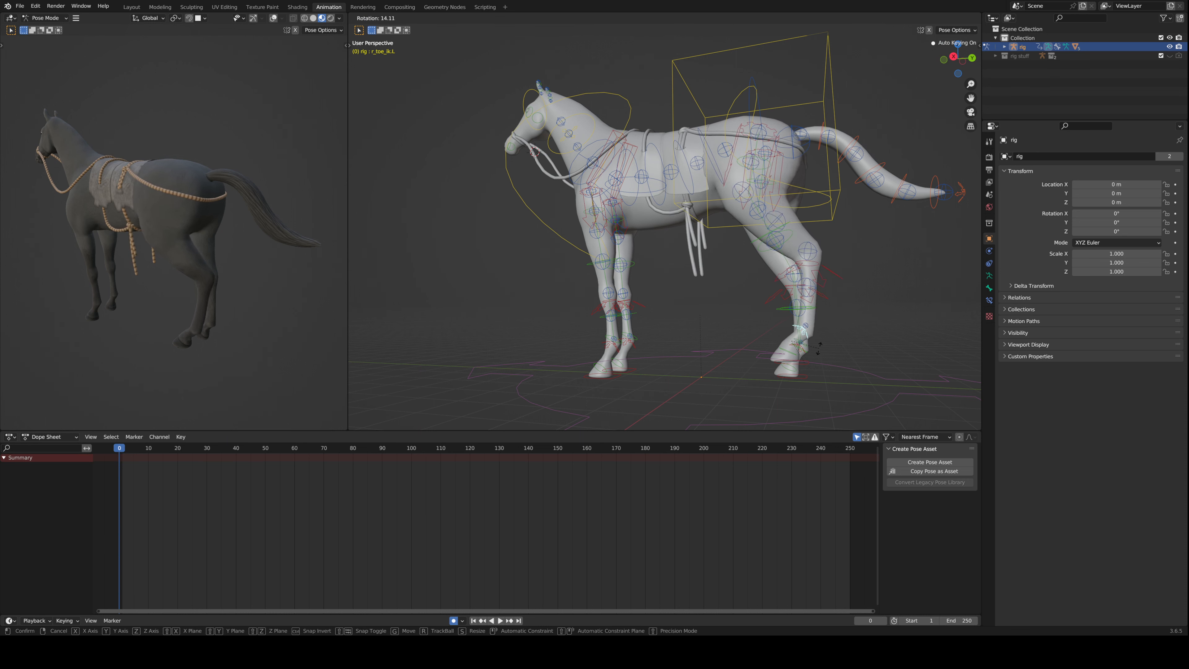
pyautogui.rightClick(836, 188)
# - Try rotating the base of the horse's tail upward with the tail.001 control
pyautogui.keyDown('shift'); pyautogui.moveTo(836, 188); pyautogui.dragTo(806, 216, button='middle'); pyautogui.keyUp('shift')
pyautogui.click(763, 197)
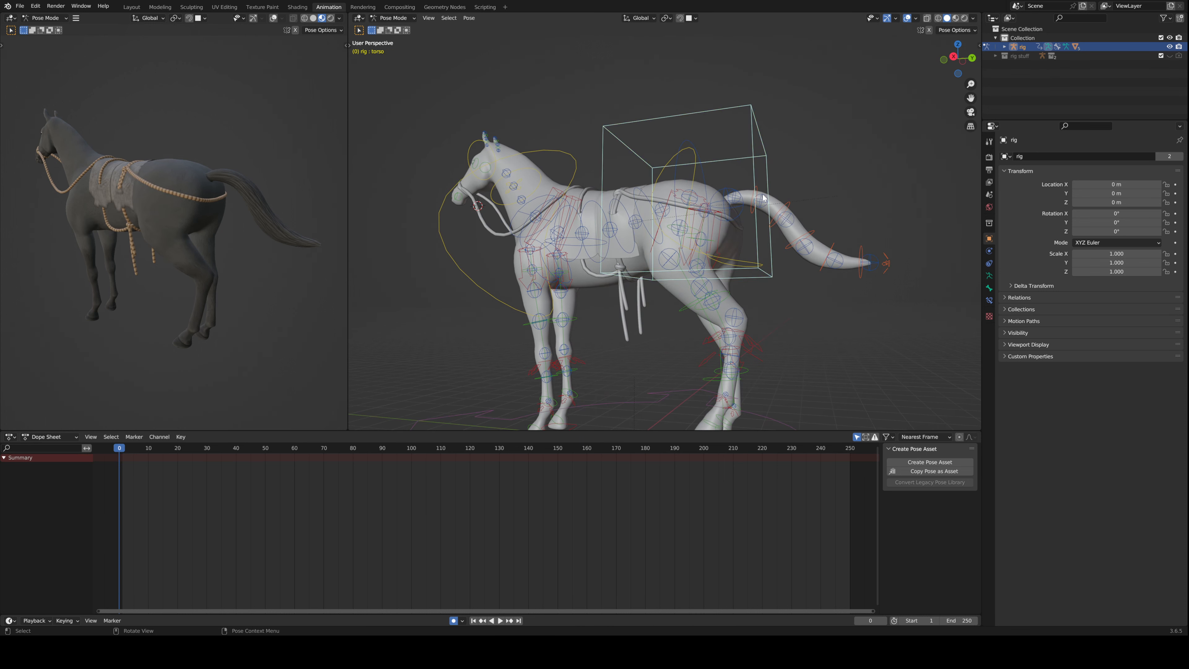
pyautogui.click(759, 208)
pyautogui.press('r')
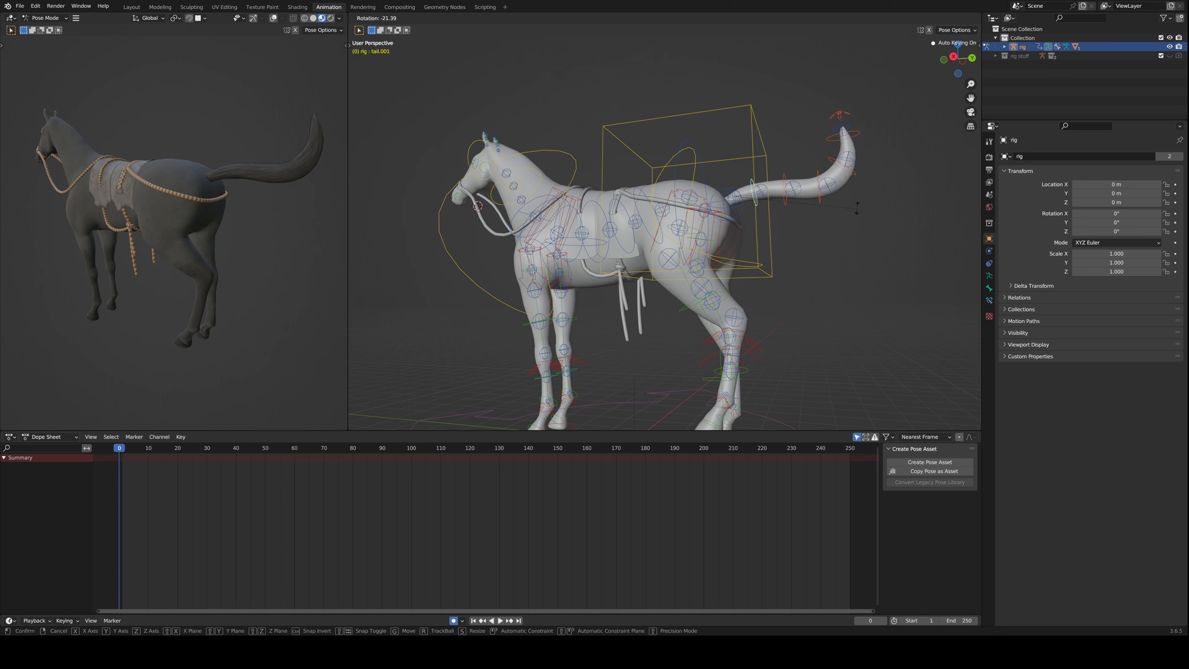
pyautogui.rightClick(843, 178)
# - Try rotating the horse's neck control
pyautogui.keyDown('shift'); pyautogui.moveTo(706, 225); pyautogui.dragTo(804, 277, button='middle'); pyautogui.keyUp('shift')
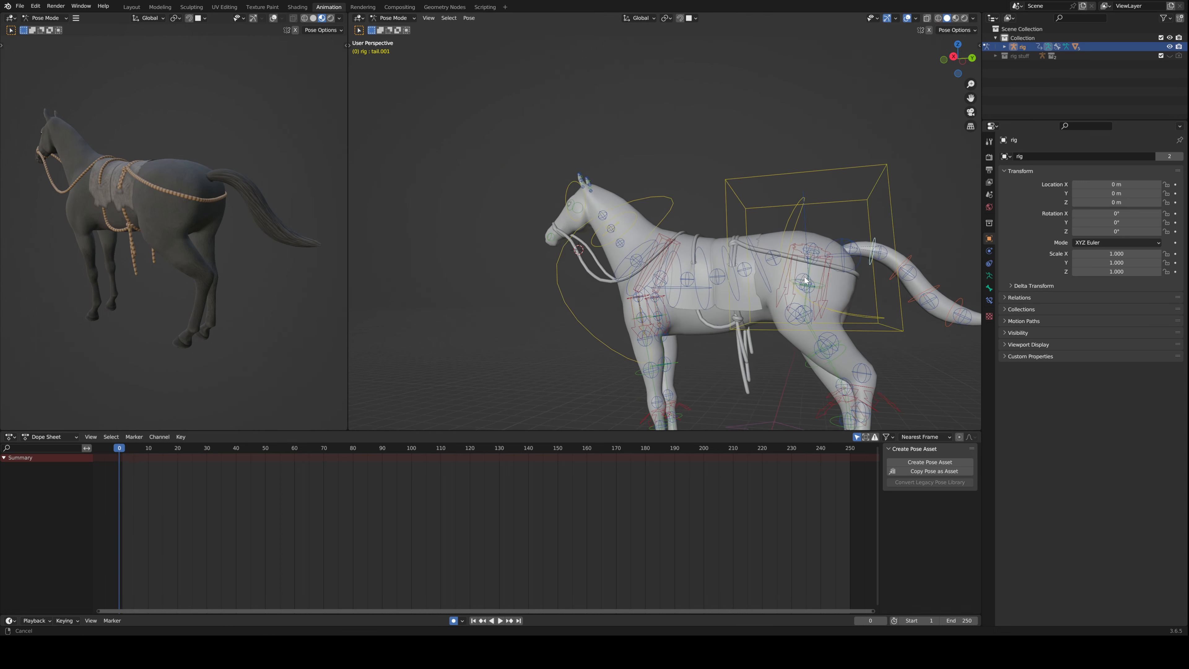
pyautogui.moveTo(550, 183); pyautogui.dragTo(606, 205, button='middle')
pyautogui.click(614, 223)
pyautogui.press('r')
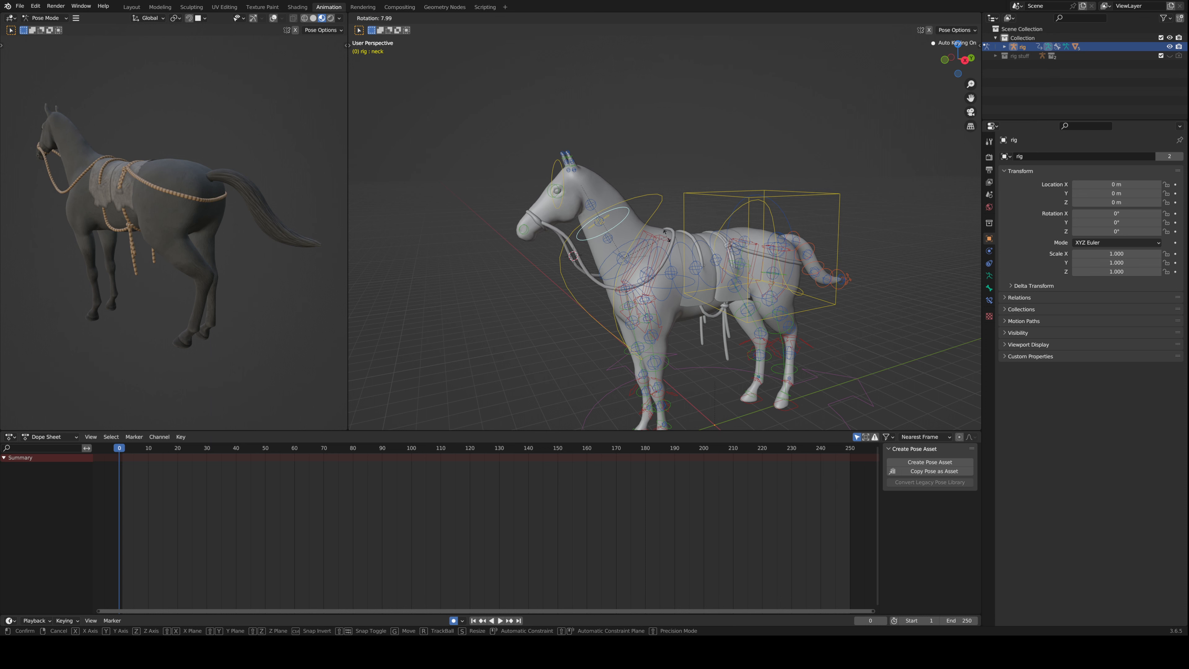
pyautogui.rightClick(621, 270)
# - Select all controls of the horse rig
pyautogui.scroll(-2, 620, 271)
pyautogui.scroll(-2, 552, 284)
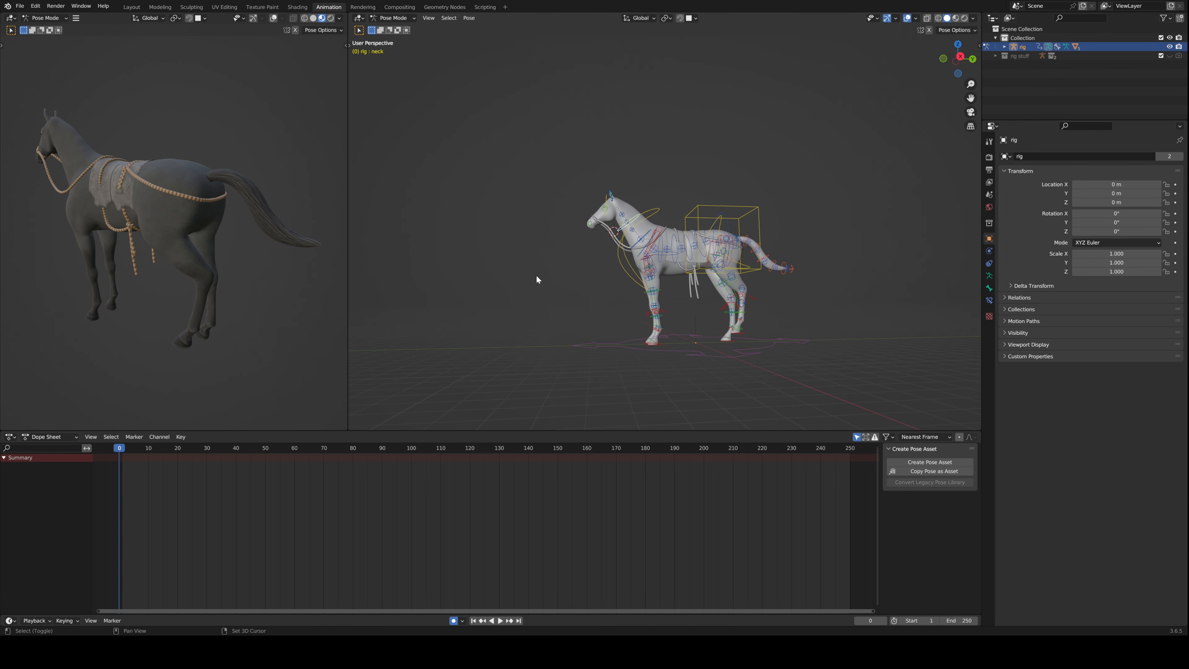
pyautogui.click(24, 5)
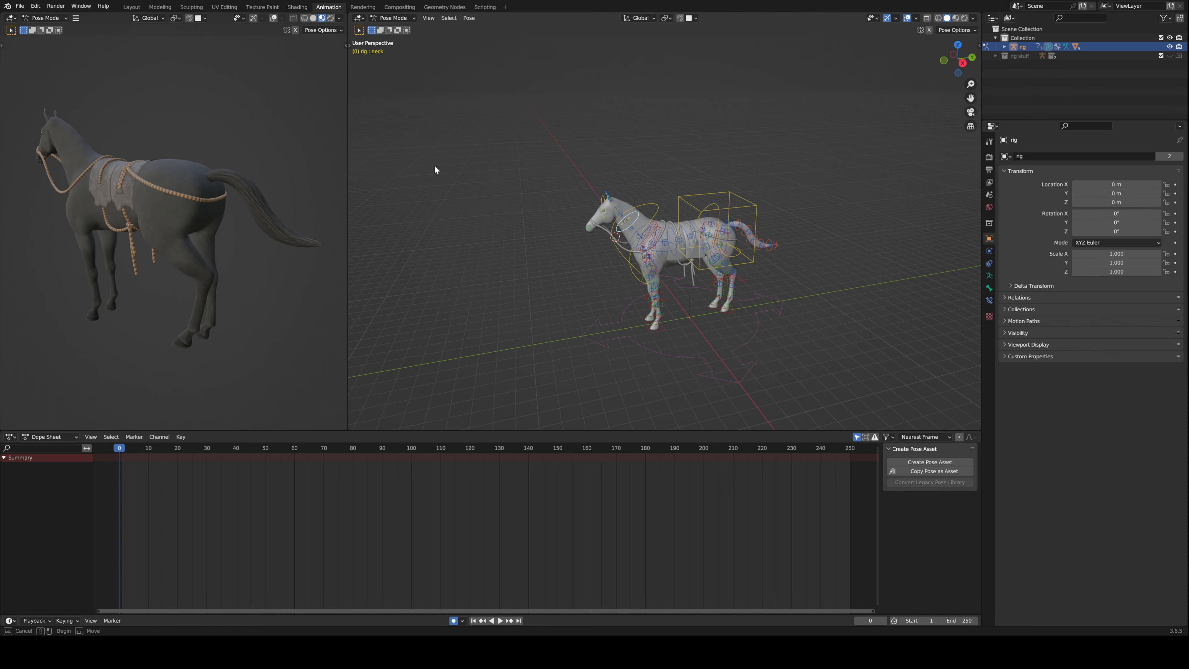
pyautogui.moveTo(597, 272); pyautogui.dragTo(585, 232, button='middle')
pyautogui.press('a')
pyautogui.moveTo(535, 279); pyautogui.dragTo(523, 218, button='middle')
pyautogui.scroll(1, 455, 246)
# - Start a new default scene without saving the changes to the horse file
pyautogui.click(21, 6)
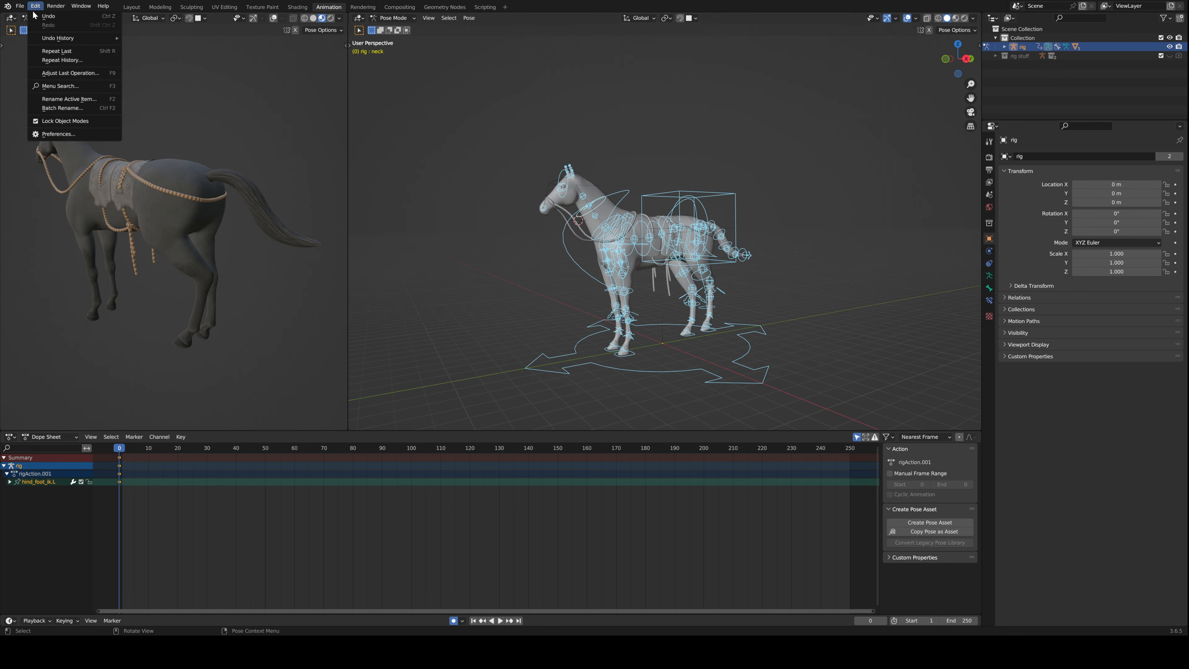
pyautogui.moveTo(70, 16)
pyautogui.click(126, 16)
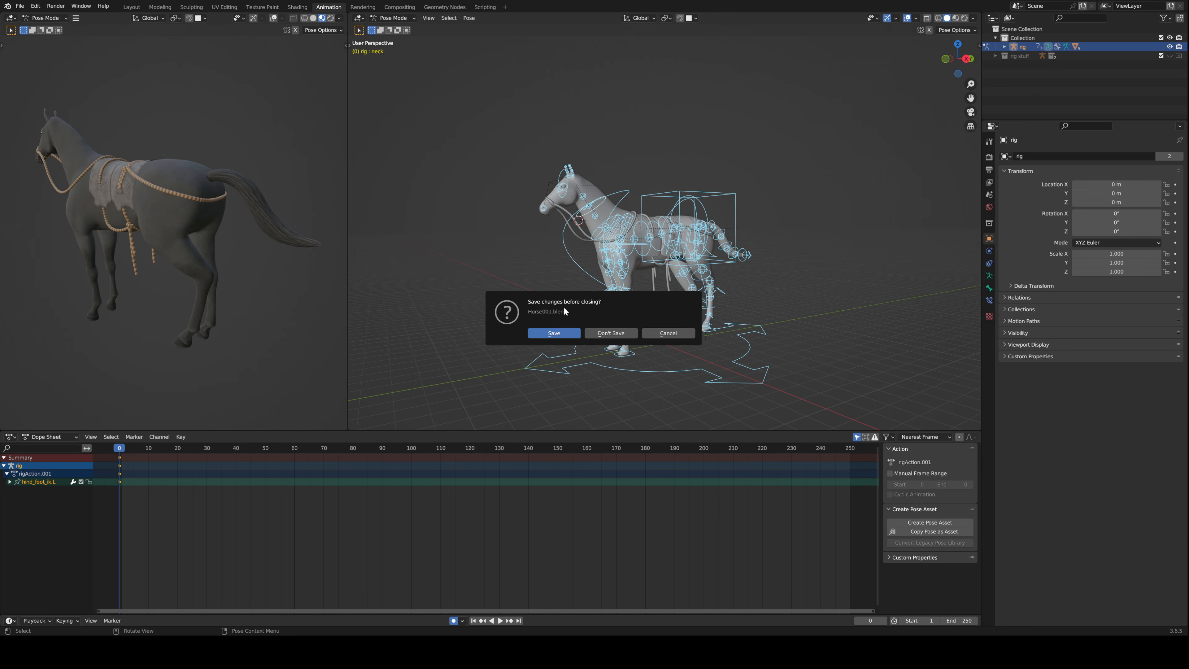
pyautogui.click(612, 332)
pyautogui.moveTo(611, 331); pyautogui.dragTo(722, 287, button='middle')
# - Delete all the default objects and add a new cube mesh
pyautogui.press('a')
pyautogui.press('Delete')
pyautogui.hotkey('shift', 'a')
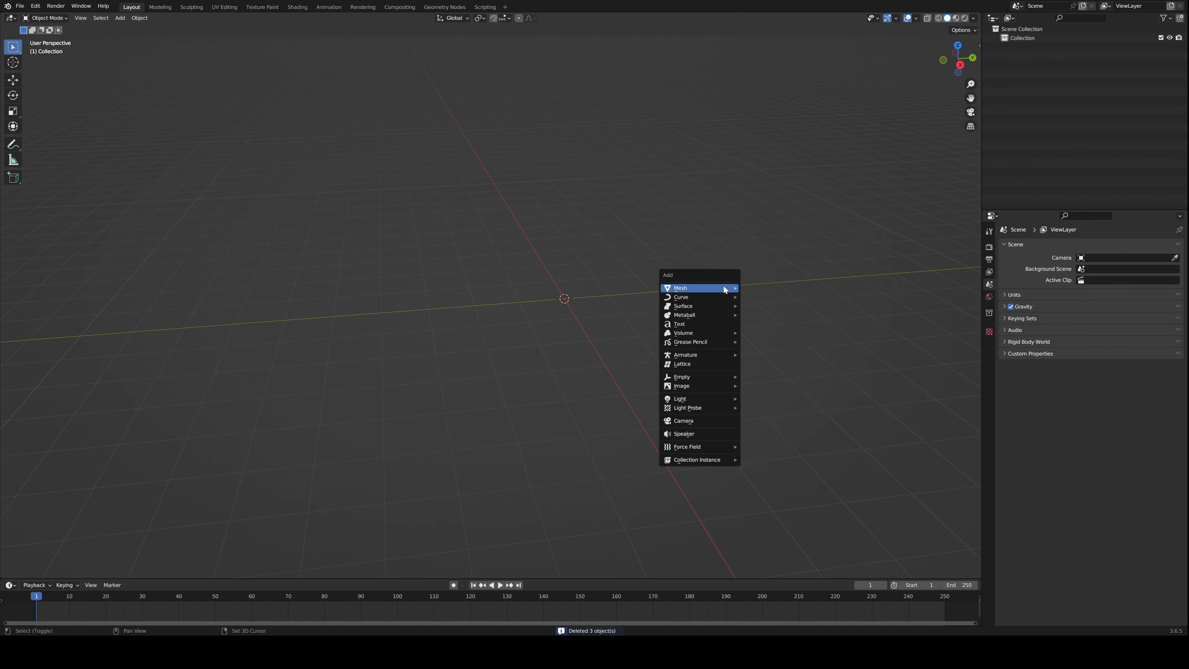
pyautogui.click(751, 297)
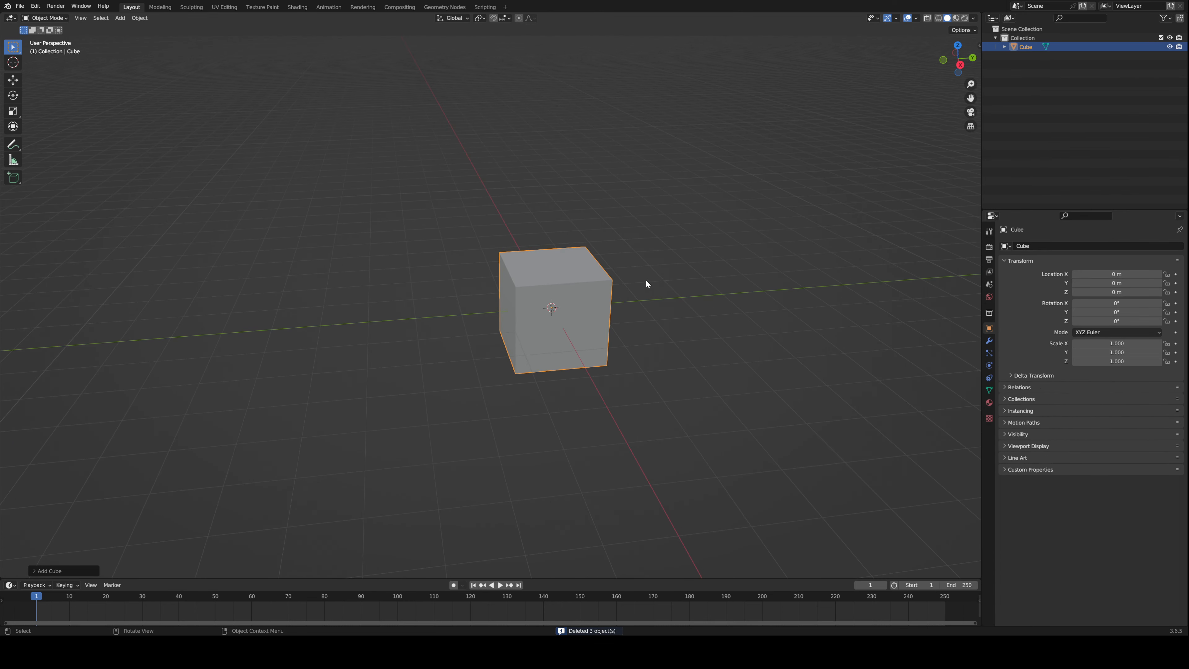
pyautogui.moveTo(646, 284); pyautogui.dragTo(724, 285, button='middle')
# - Undo the cube's addition and the deletion of the default objects
pyautogui.hotkey('ctrl', 'z')
pyautogui.hotkey('ctrl', 'z')
pyautogui.hotkey('ctrl', 'z')
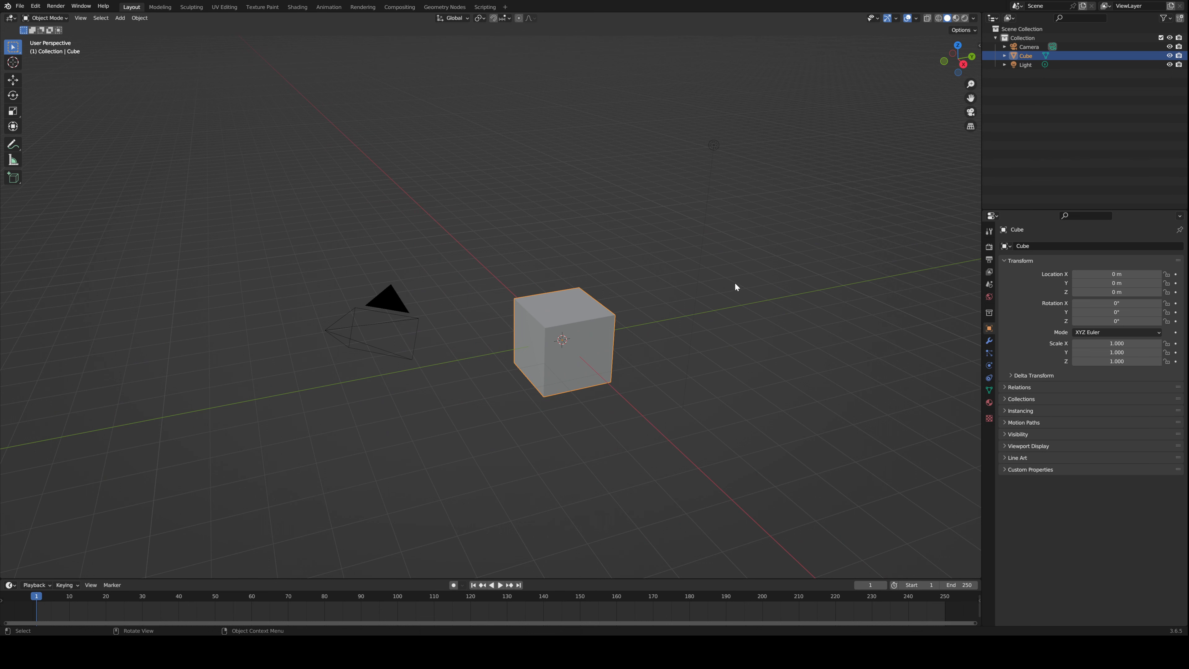
# - Examine the default cube, camera and light from different angles and distances
pyautogui.moveTo(735, 282); pyautogui.dragTo(693, 323, button='middle')
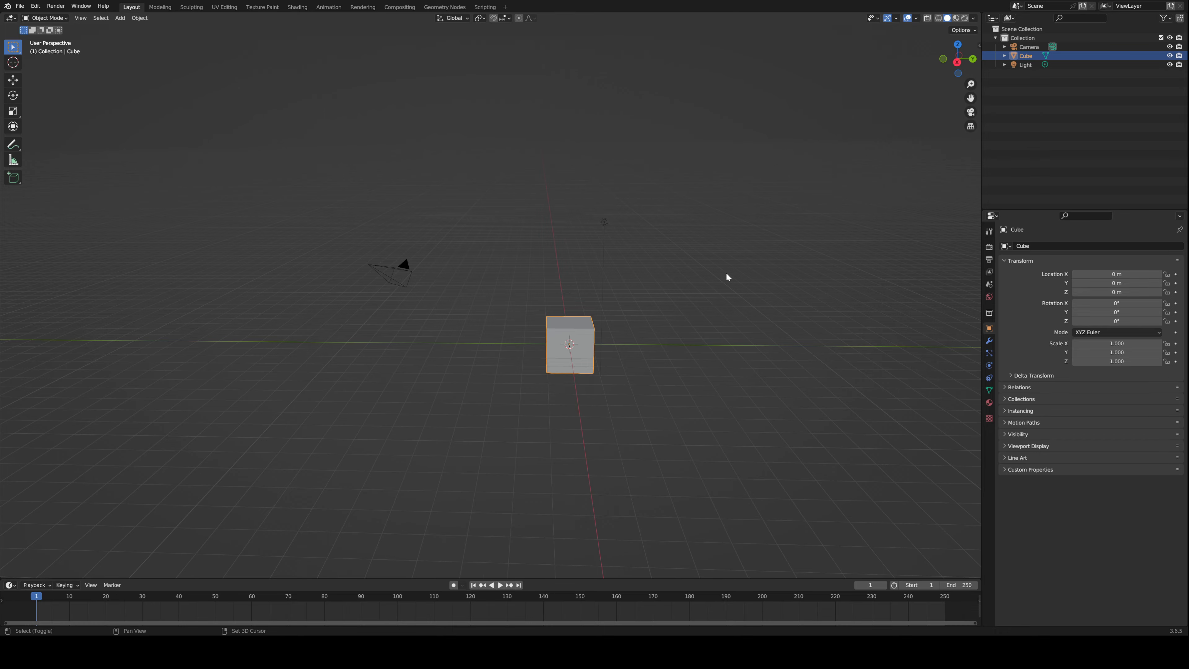
pyautogui.moveTo(726, 276); pyautogui.dragTo(568, 312, button='middle')
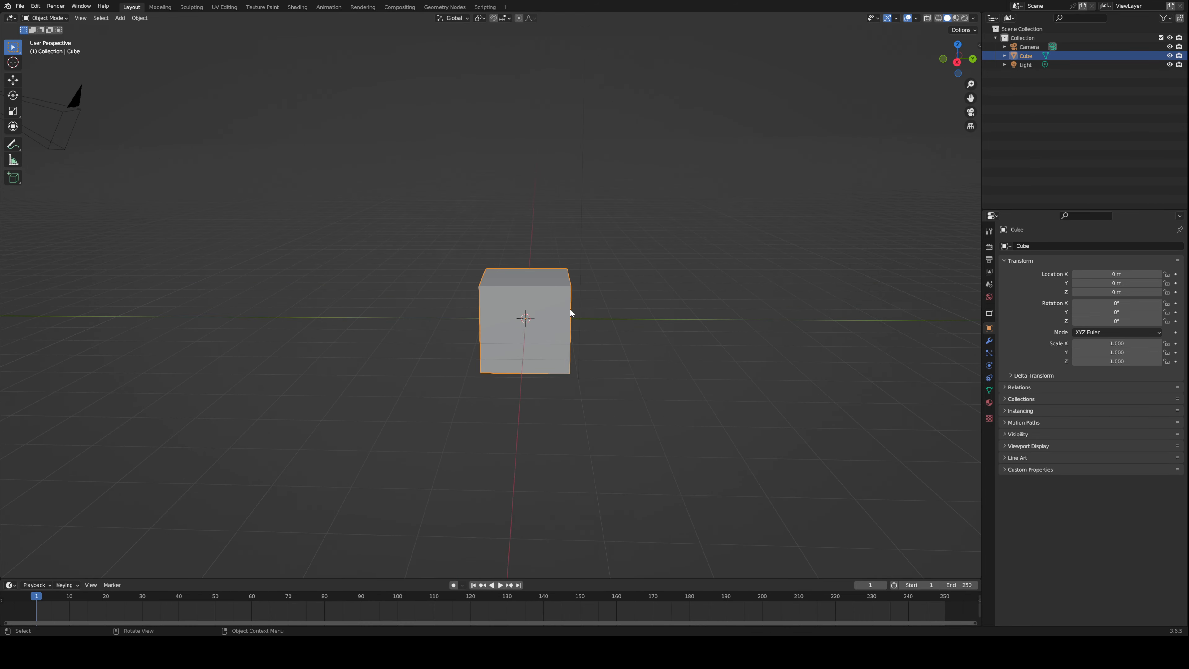
pyautogui.scroll(3, 576, 318)
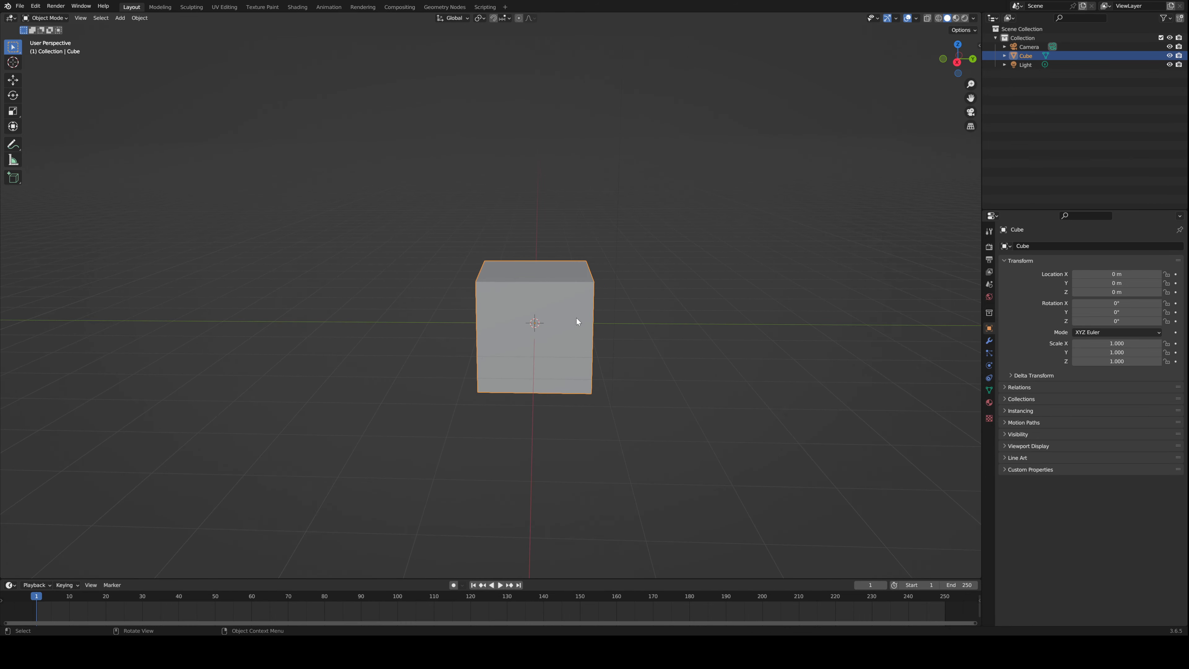
pyautogui.scroll(1, 576, 318)
pyautogui.scroll(-4, 576, 318)
pyautogui.scroll(-2, 579, 294)
pyautogui.keyDown('shift'); pyautogui.moveTo(482, 234); pyautogui.dragTo(497, 314, button='middle'); pyautogui.keyUp('shift')
pyautogui.click(497, 312)
# - Select the cube, camera and light, and try scaling and moving them together
pyautogui.press('a')
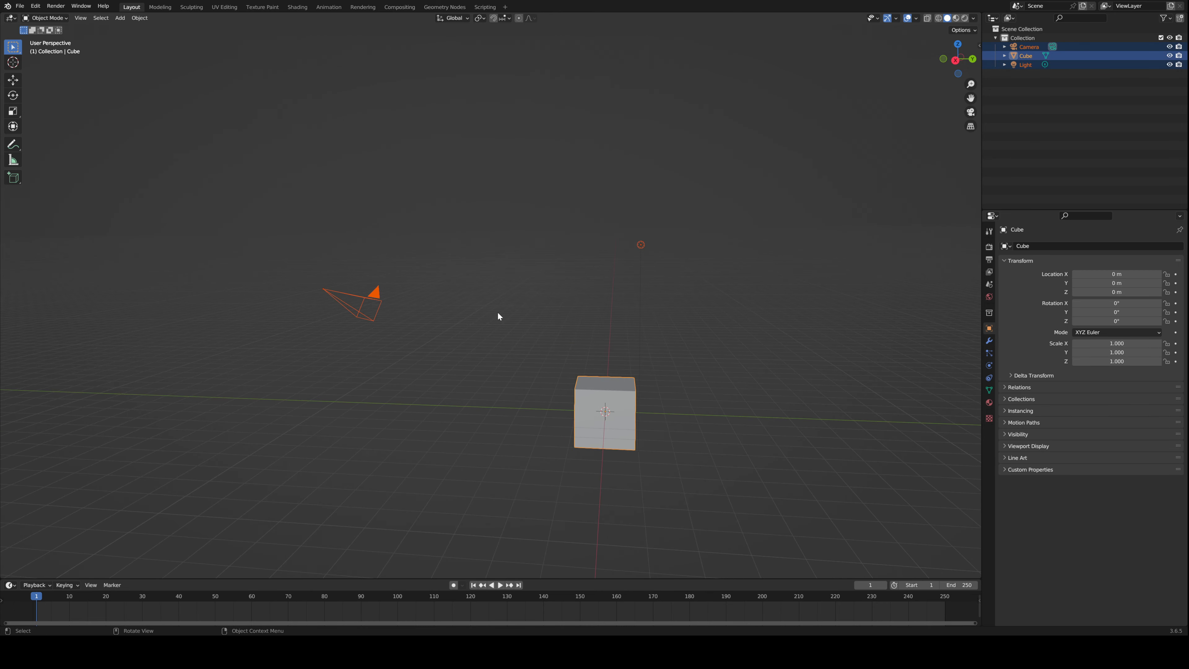
pyautogui.press('s')
pyautogui.press('Escape')
pyautogui.press('s')
pyautogui.press('Escape')
pyautogui.press('r')
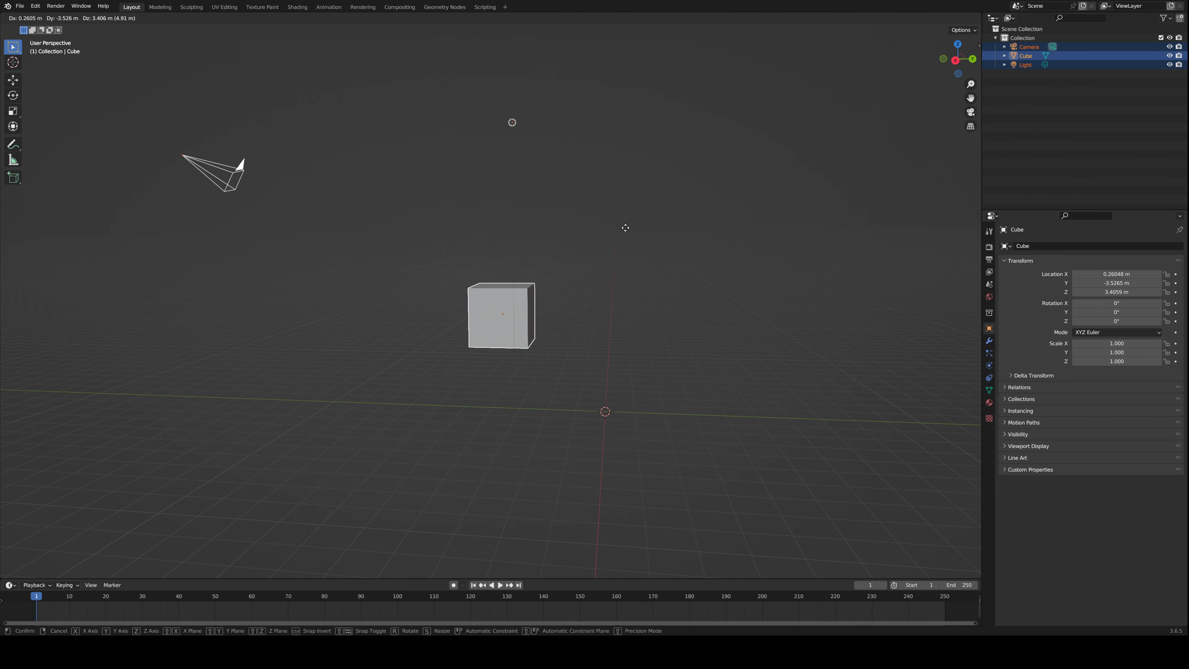
pyautogui.press('Escape')
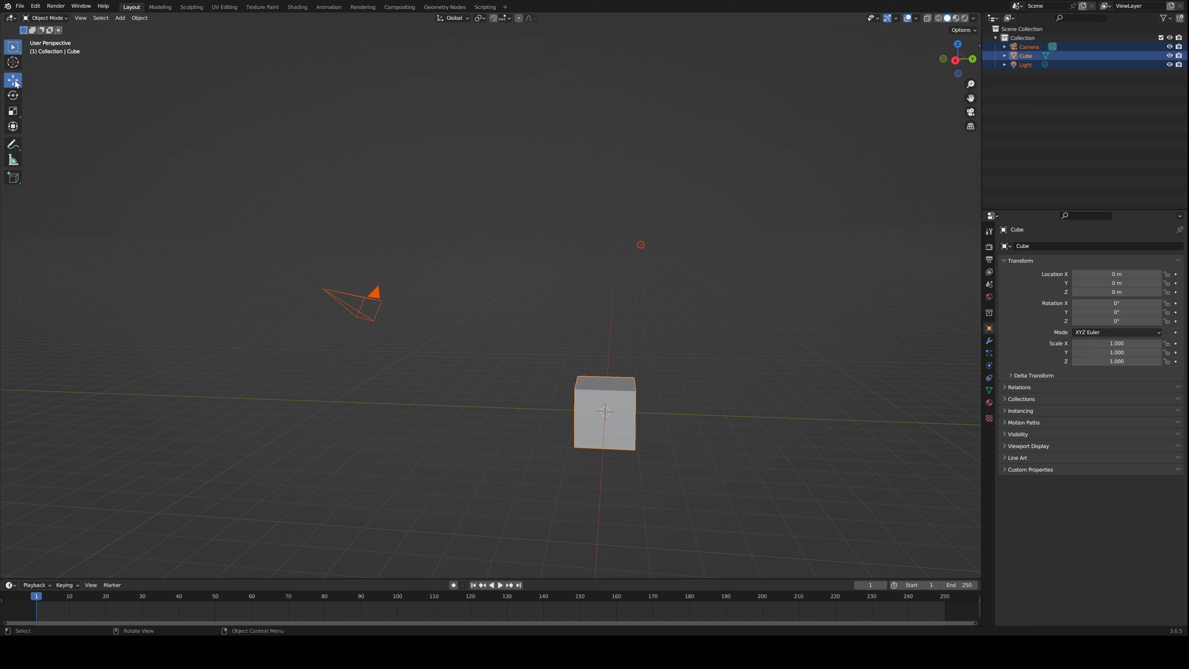
# - Try out the other transform tools and activate the Move tool
pyautogui.click(12, 98)
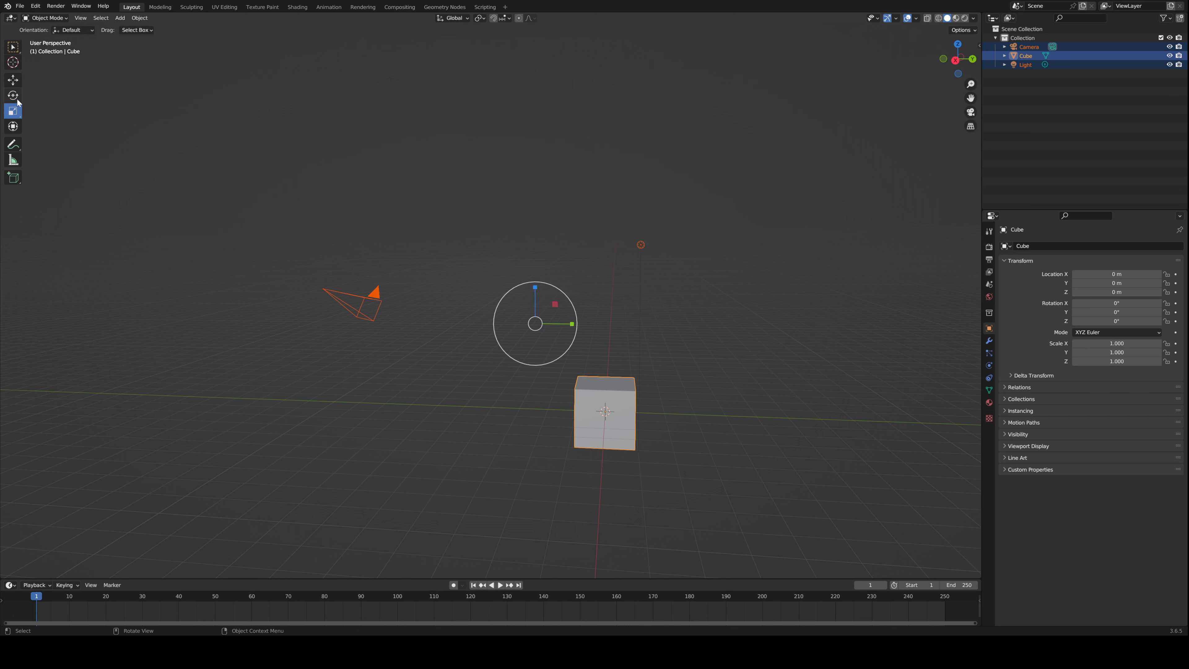
pyautogui.click(15, 130)
pyautogui.click(8, 80)
# - Try moving, scaling and rotating the selected cube, camera and light while the Move tool is active
pyautogui.press('g')
pyautogui.press('Escape')
pyautogui.press('s')
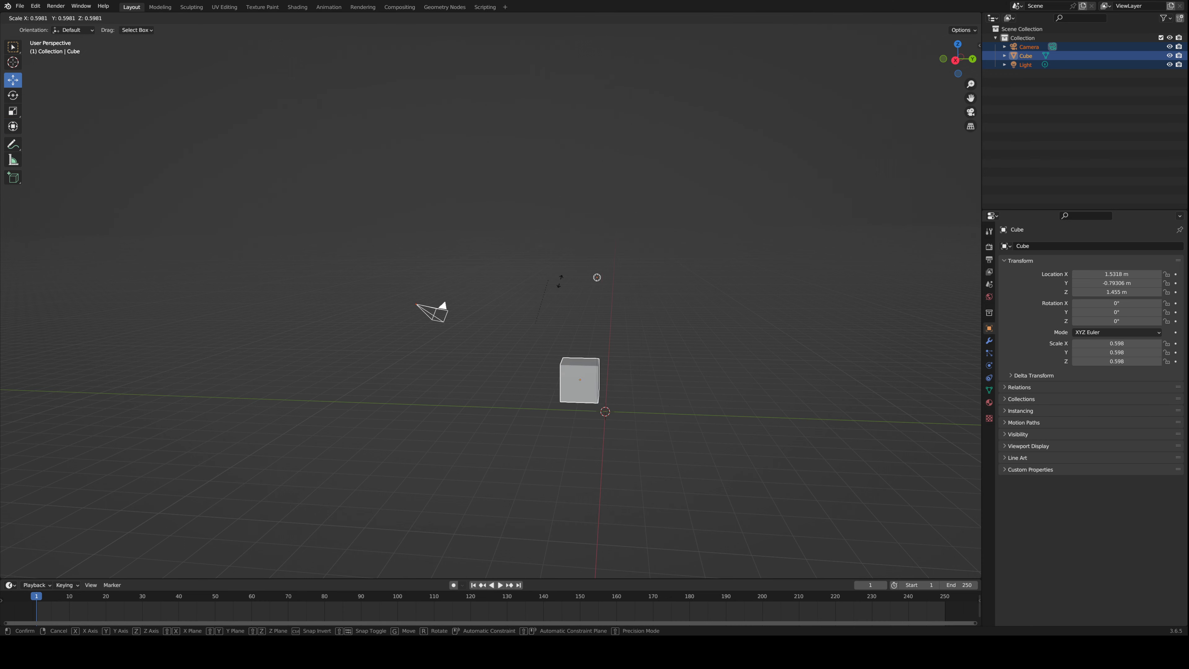
pyautogui.press('Escape')
pyautogui.press('r')
pyautogui.press('Escape')
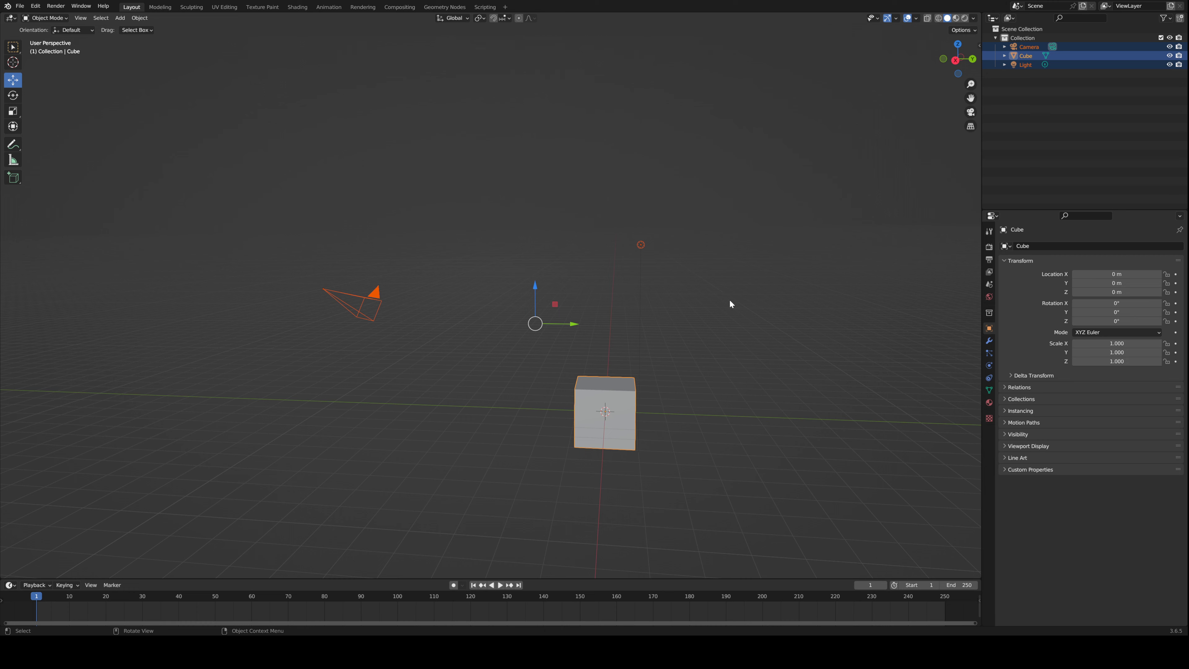
# - Select only the cube and examine the list of interaction modes available for it
pyautogui.moveTo(729, 304); pyautogui.dragTo(656, 354, button='middle')
pyautogui.moveTo(420, 257); pyautogui.dragTo(68, 62, button='middle')
pyautogui.click(54, 19)
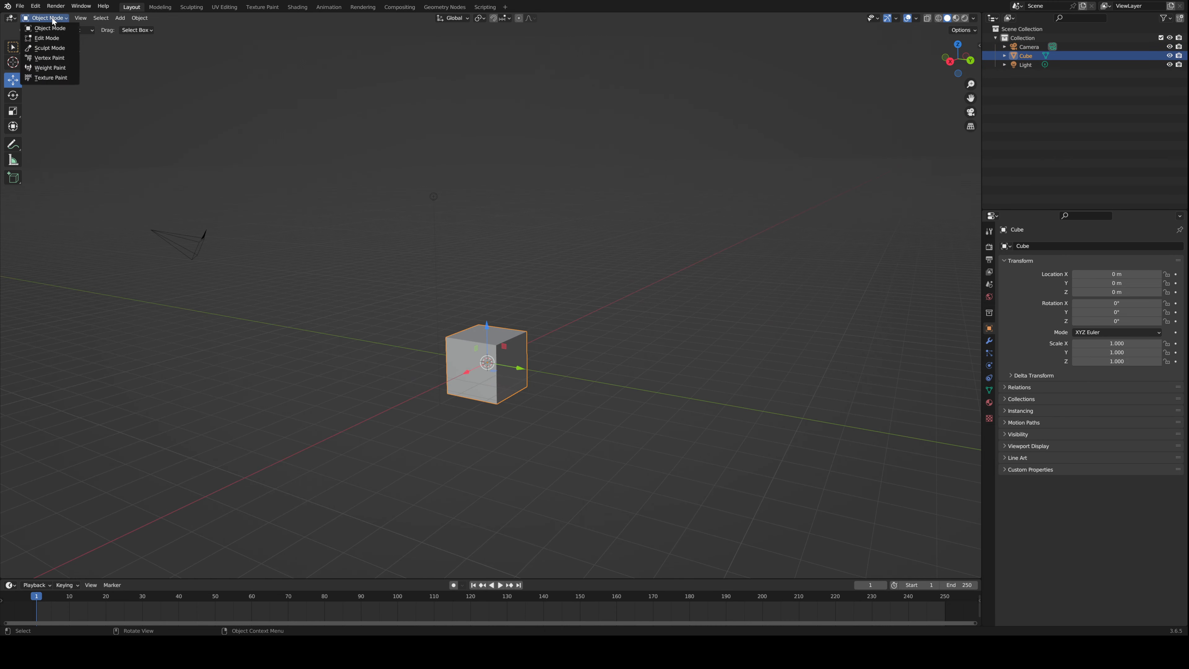
pyautogui.click(53, 20)
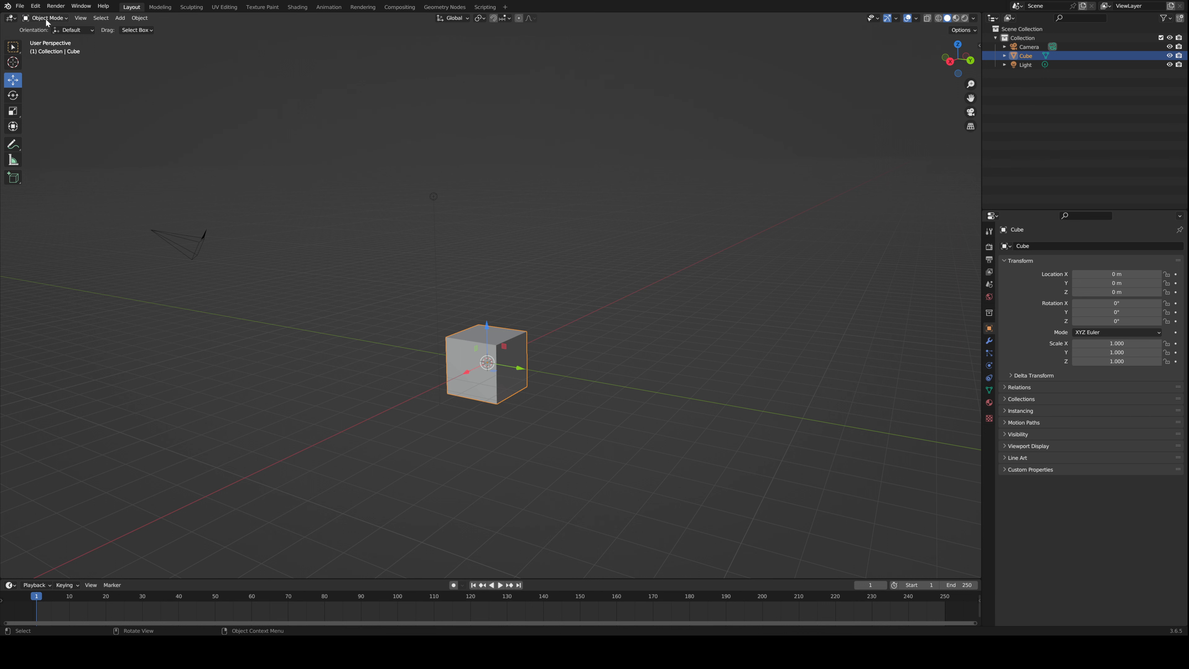
pyautogui.click(46, 21)
pyautogui.click(46, 21)
pyautogui.click(47, 21)
pyautogui.click(45, 22)
# - Toggle the cube repeatedly between Edit Mode and Object Mode, ending in Object Mode
pyautogui.scroll(-1, 398, 298)
pyautogui.moveTo(397, 297); pyautogui.dragTo(416, 305, button='middle')
pyautogui.scroll(2, 544, 344)
pyautogui.moveTo(543, 346); pyautogui.dragTo(544, 343, button='middle')
pyautogui.press('Tab')
pyautogui.press('Tab')
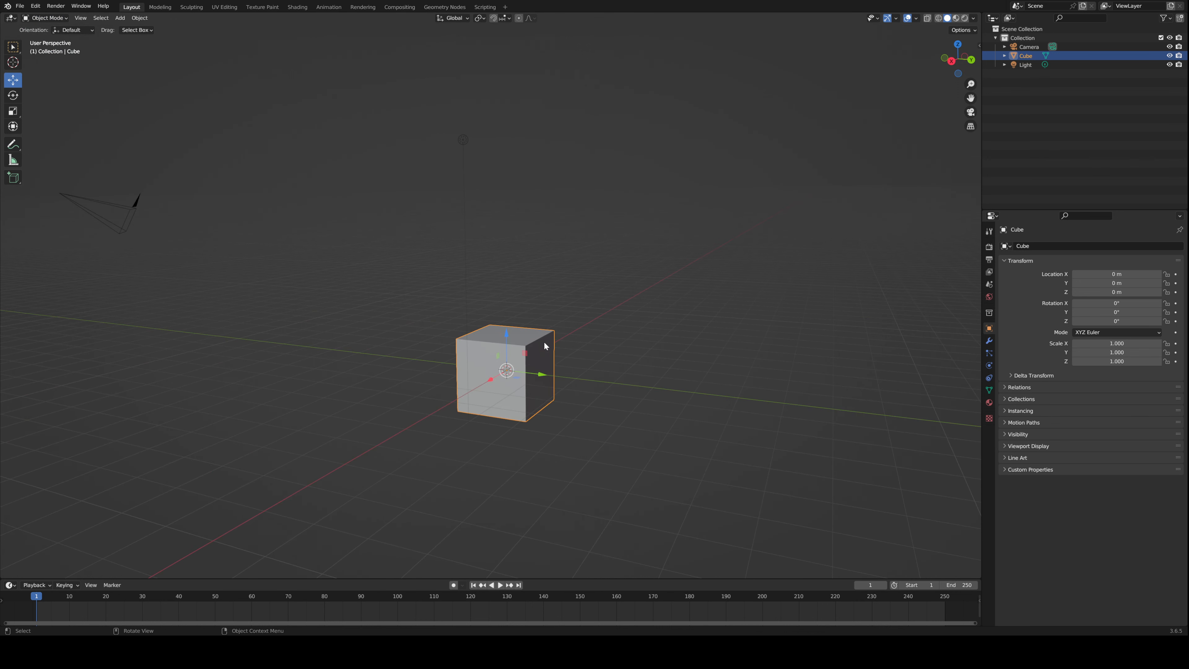
pyautogui.press('Tab')
pyautogui.press('Tab')
pyautogui.press('Tab')
pyautogui.press('Tab')
pyautogui.press('Tab')
pyautogui.moveTo(493, 301); pyautogui.dragTo(544, 316, button='middle')
pyautogui.press('Tab')
# - Delete the cube, camera and light from the scene
pyautogui.keyDown('shift'); pyautogui.moveTo(627, 365); pyautogui.dragTo(524, 348, button='middle'); pyautogui.keyUp('shift')
pyautogui.moveTo(517, 187); pyautogui.dragTo(456, 156)
pyautogui.keyDown('shift'); pyautogui.moveTo(456, 156); pyautogui.dragTo(647, 206, button='middle'); pyautogui.keyUp('shift')
pyautogui.click(513, 247)
pyautogui.moveTo(513, 246)
pyautogui.mouseDown(button='middle')
pyautogui.moveTo(503, 228)
pyautogui.moveTo(529, 260)
pyautogui.mouseUp(button='middle')
pyautogui.moveTo(529, 260); pyautogui.dragTo(473, 217, button='middle')
pyautogui.keyDown('shift'); pyautogui.moveTo(375, 134); pyautogui.dragTo(437, 282, button='middle'); pyautogui.keyUp('shift')
pyautogui.press('a')
pyautogui.press('x')
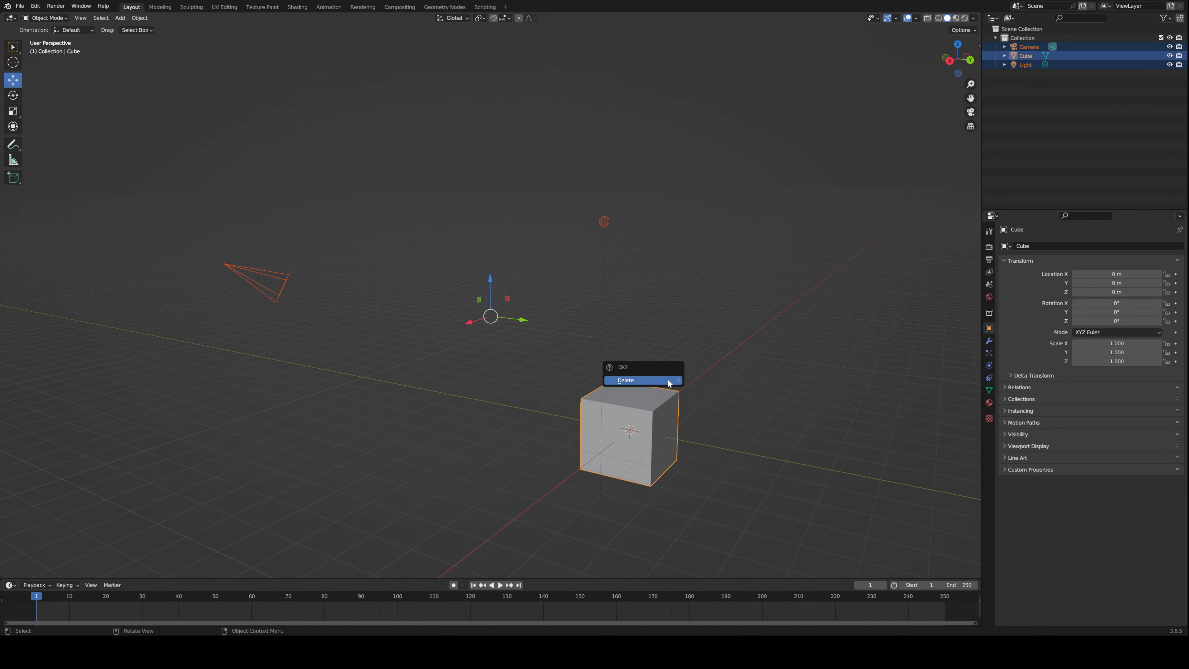
pyautogui.press('x')
pyautogui.click(518, 338)
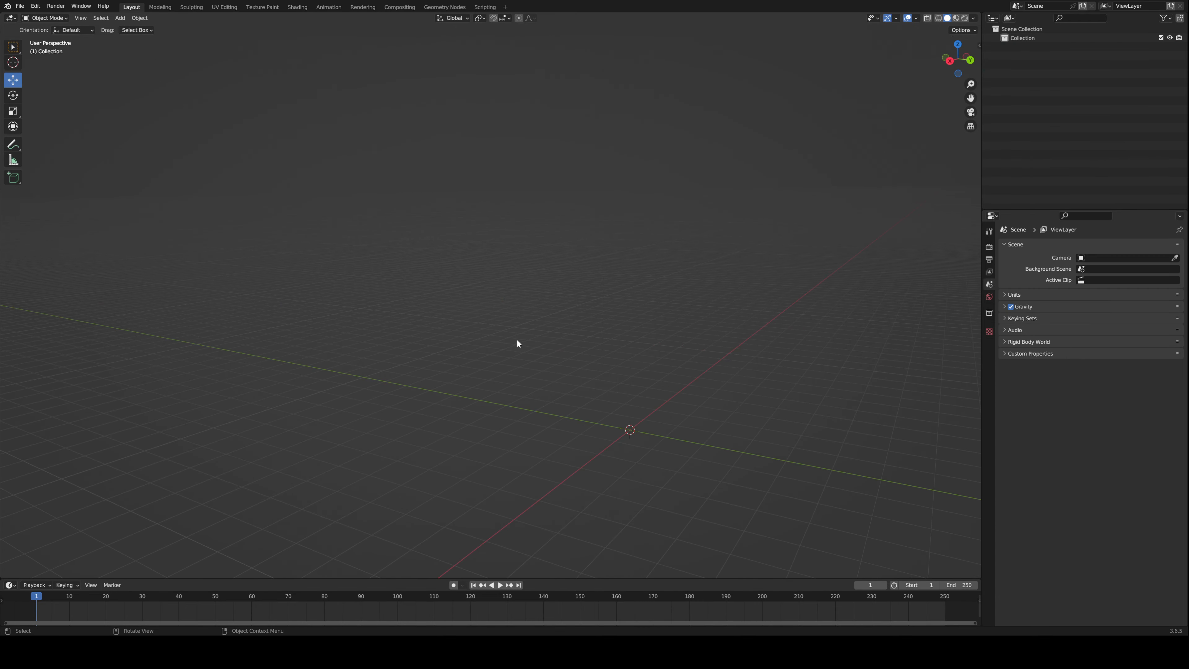
# - Add a cube mesh at the world origin
pyautogui.keyDown('shift'); pyautogui.moveTo(516, 338); pyautogui.dragTo(526, 338, button='middle'); pyautogui.keyUp('shift')
pyautogui.keyDown('shift'); pyautogui.moveTo(605, 364); pyautogui.dragTo(600, 350, button='middle'); pyautogui.keyUp('shift')
pyautogui.hotkey('shift', 'a')
pyautogui.moveTo(602, 349)
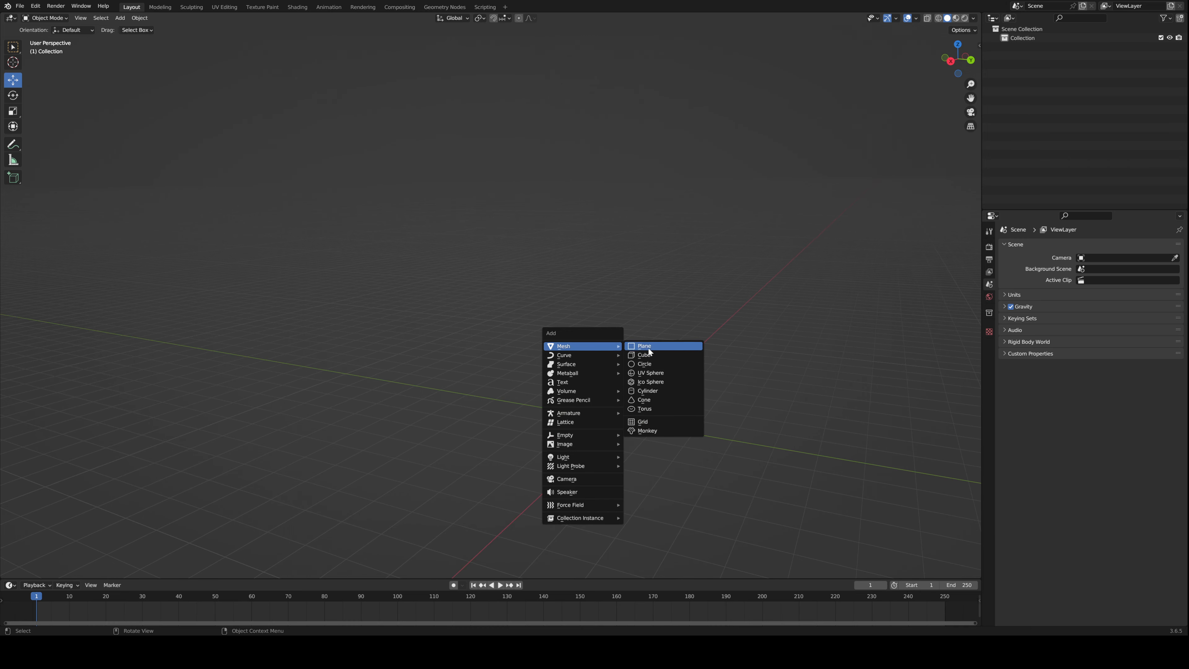
pyautogui.click(647, 363)
# - Duplicate the cube four times, placing the copies at separate positions around the original
pyautogui.hotkey('shift', 'd')
pyautogui.click(459, 320)
pyautogui.hotkey('shift', 'd')
pyautogui.click(642, 111)
pyautogui.hotkey('shift', 'd')
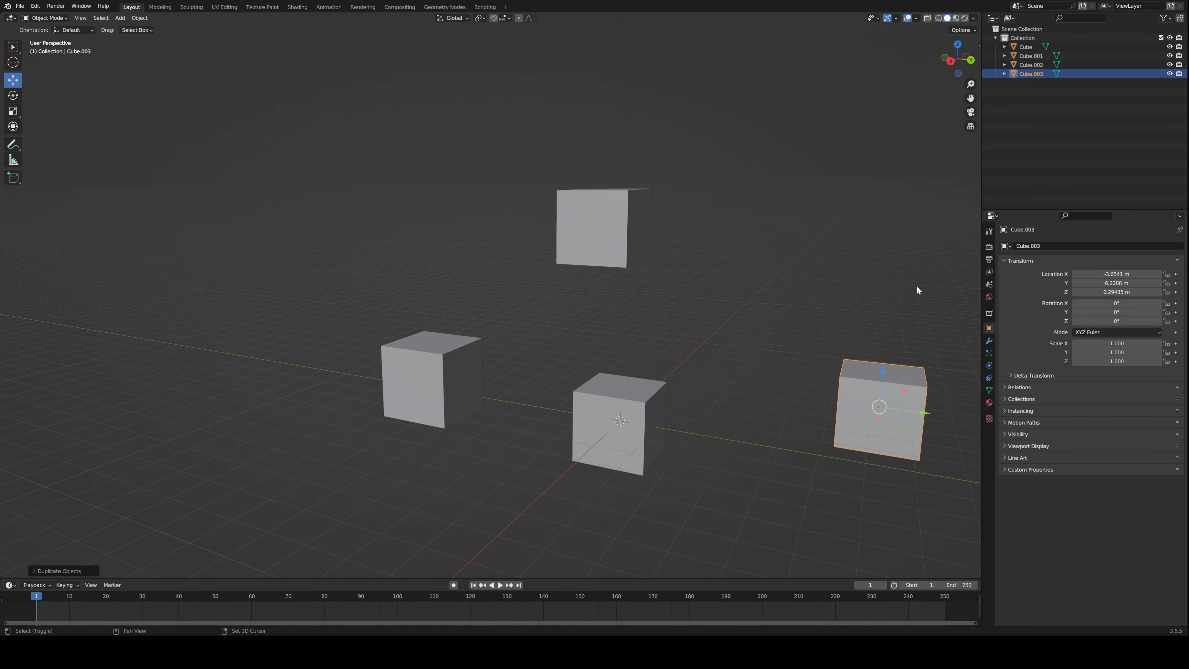
pyautogui.click(915, 292)
pyautogui.hotkey('shift', 'd')
pyautogui.click(448, 241)
# - Select the original cube and its first three copies and delete them, keeping only Cube.004
pyautogui.press('a')
pyautogui.hotkey('alt', 'a')
pyautogui.click(455, 357)
pyautogui.keyDown('shift'); pyautogui.click(600, 243); pyautogui.keyUp('shift')
pyautogui.keyDown('shift'); pyautogui.click(636, 402); pyautogui.keyUp('shift')
pyautogui.keyDown('shift'); pyautogui.click(899, 387); pyautogui.keyUp('shift')
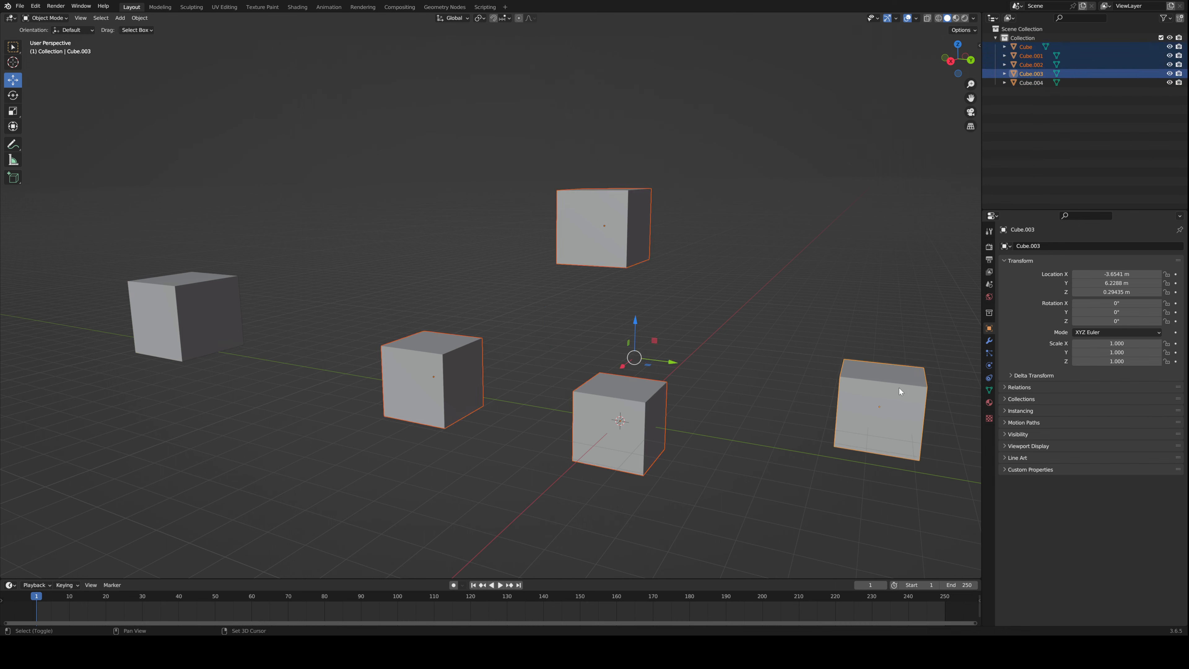
pyautogui.press('g')
pyautogui.click(882, 379)
pyautogui.press('x')
pyautogui.click(739, 376)
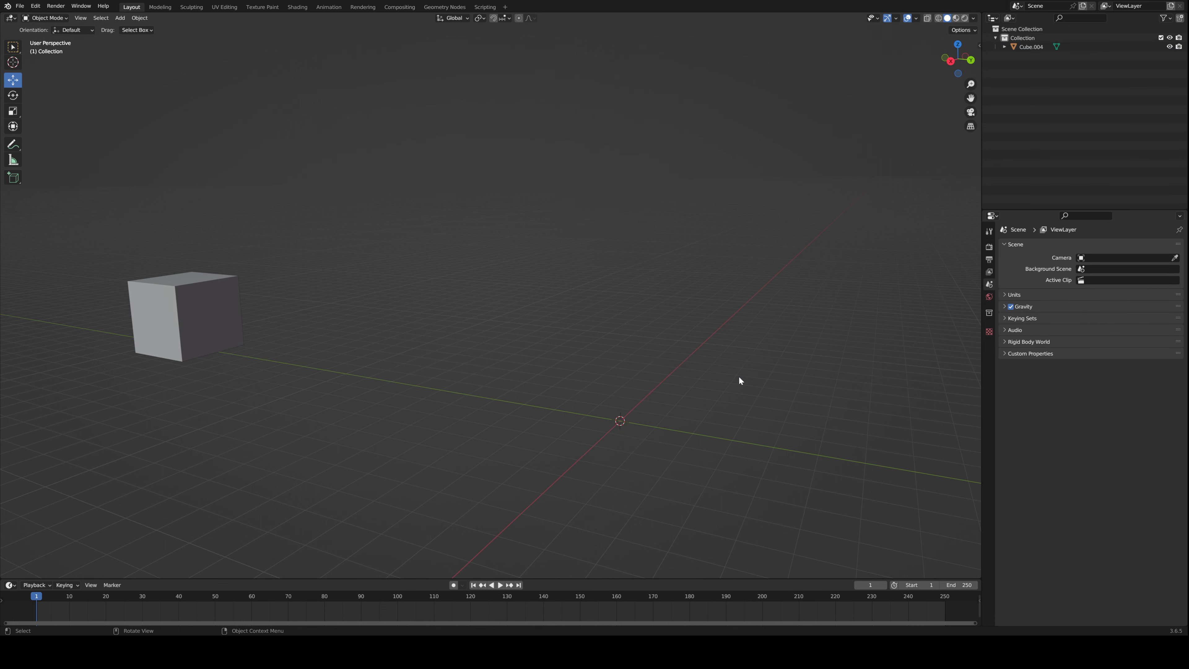
# - Clear the remaining cube's location to return it to the world origin
pyautogui.scroll(-5, 550, 346)
pyautogui.moveTo(548, 345); pyautogui.dragTo(573, 346, button='middle')
pyautogui.press('a')
pyautogui.hotkey('alt', 'g')
pyautogui.scroll(-3, 679, 418)
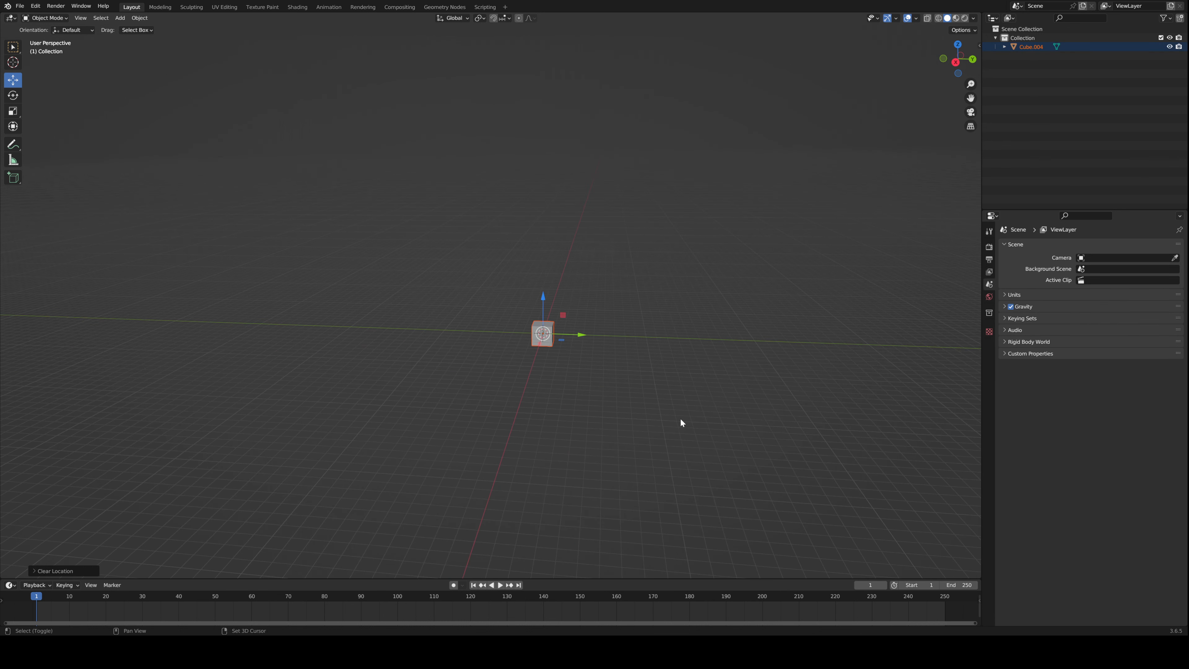
# - Select the remaining cube and switch it into Edit Mode and back to Object Mode
pyautogui.scroll(5, 702, 426)
pyautogui.keyDown('shift'); pyautogui.moveTo(736, 442); pyautogui.dragTo(599, 382, button='middle'); pyautogui.keyUp('shift')
pyautogui.click(599, 382)
pyautogui.scroll(4, 595, 380)
pyautogui.keyDown('shift'); pyautogui.moveTo(474, 359); pyautogui.dragTo(562, 370, button='middle'); pyautogui.keyUp('shift')
pyautogui.click(483, 345)
pyautogui.click(487, 362)
pyautogui.press('Tab')
pyautogui.press('Tab')
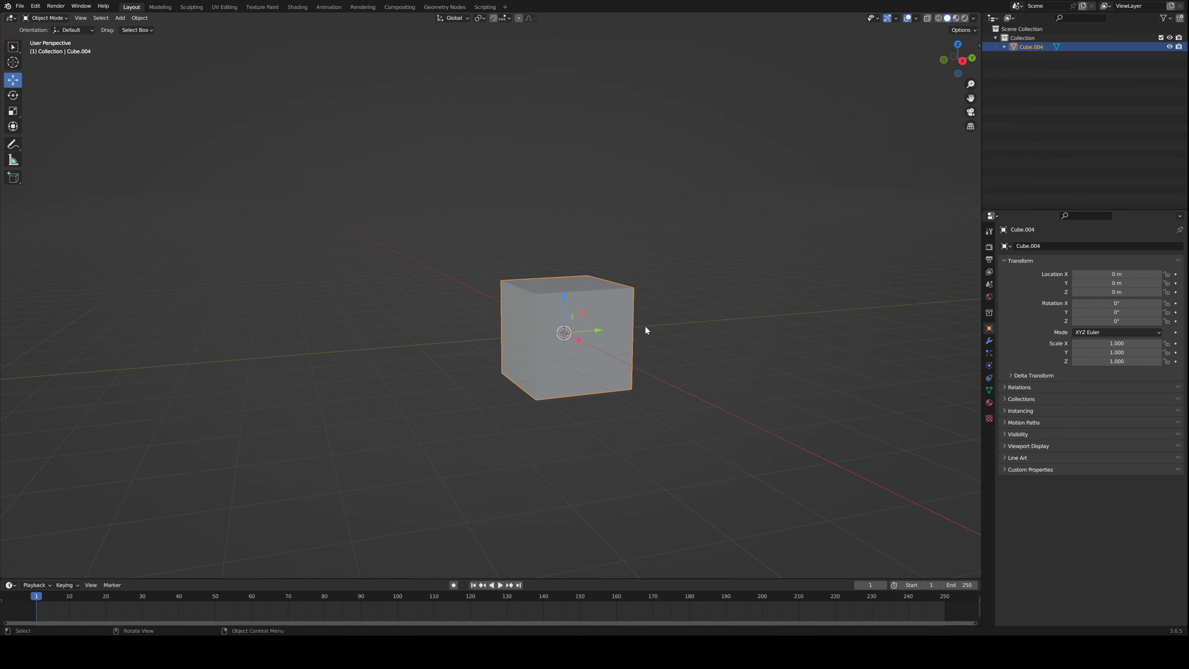
# - Switch the cube into Edit Mode and clear the mesh selection
pyautogui.moveTo(648, 330); pyautogui.dragTo(638, 367, button='middle')
pyautogui.moveTo(456, 312); pyautogui.dragTo(324, 272, button='middle')
pyautogui.press('Tab')
pyautogui.moveTo(412, 262); pyautogui.dragTo(440, 297, button='middle')
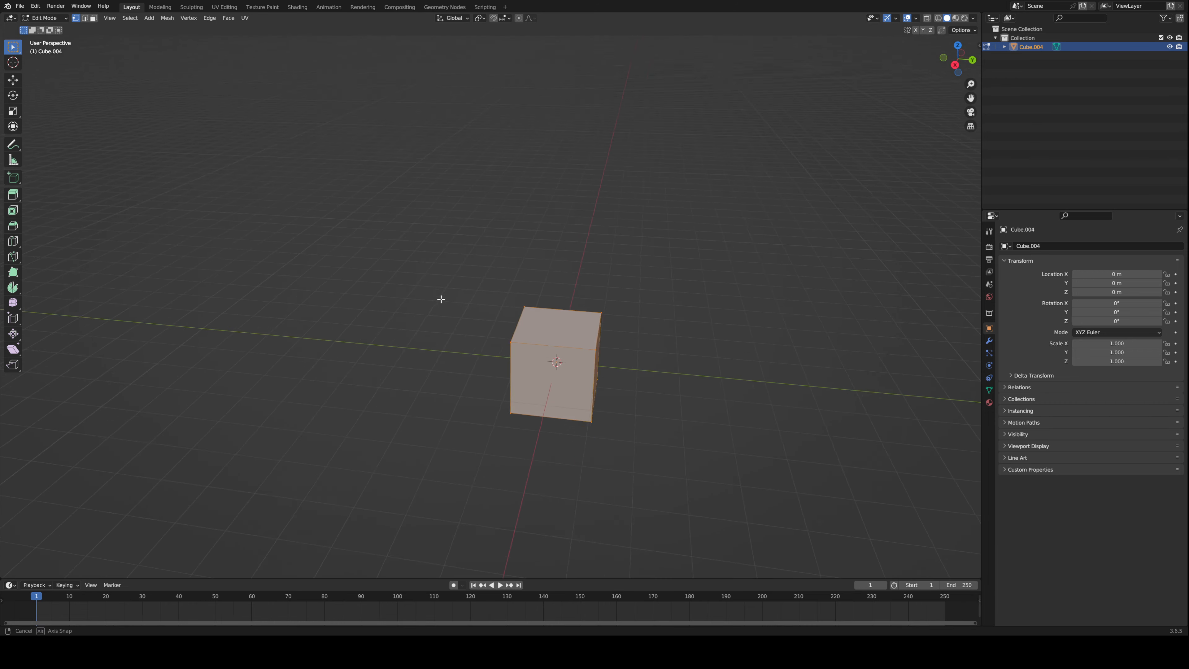
pyautogui.scroll(4, 639, 356)
pyautogui.moveTo(640, 356); pyautogui.dragTo(607, 334, button='middle')
pyautogui.click(339, 354)
# - Select one top corner vertex of the cube and try to move it outward
pyautogui.moveTo(306, 317); pyautogui.dragTo(381, 264, button='middle')
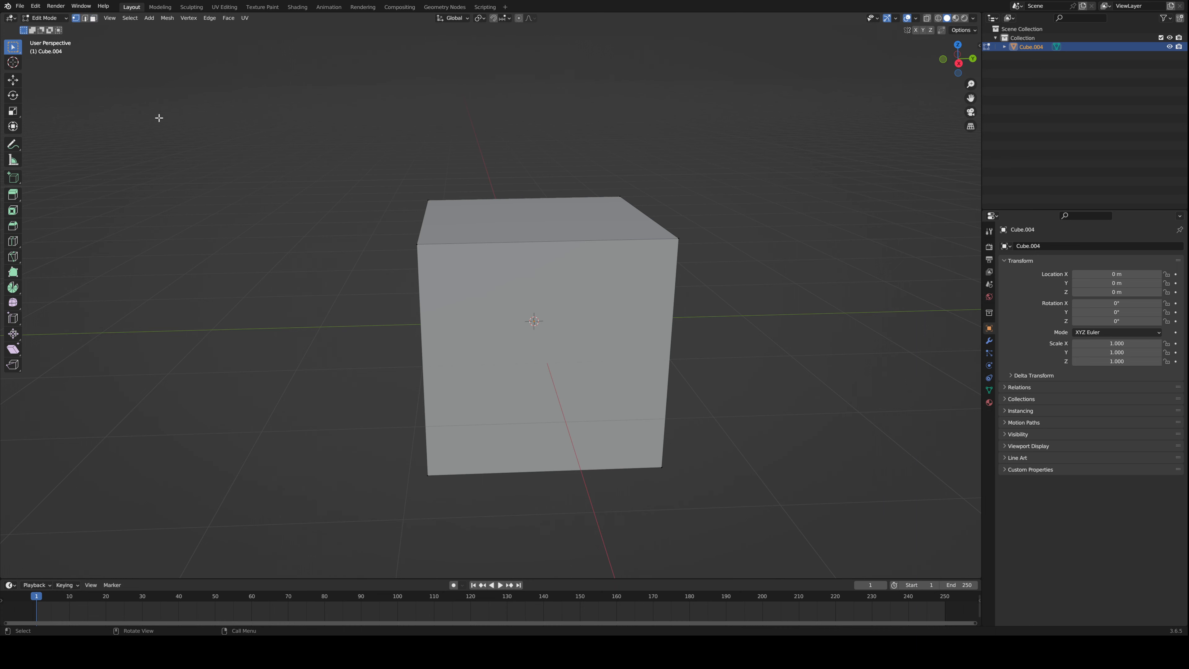
pyautogui.moveTo(411, 255); pyautogui.dragTo(345, 199, button='middle')
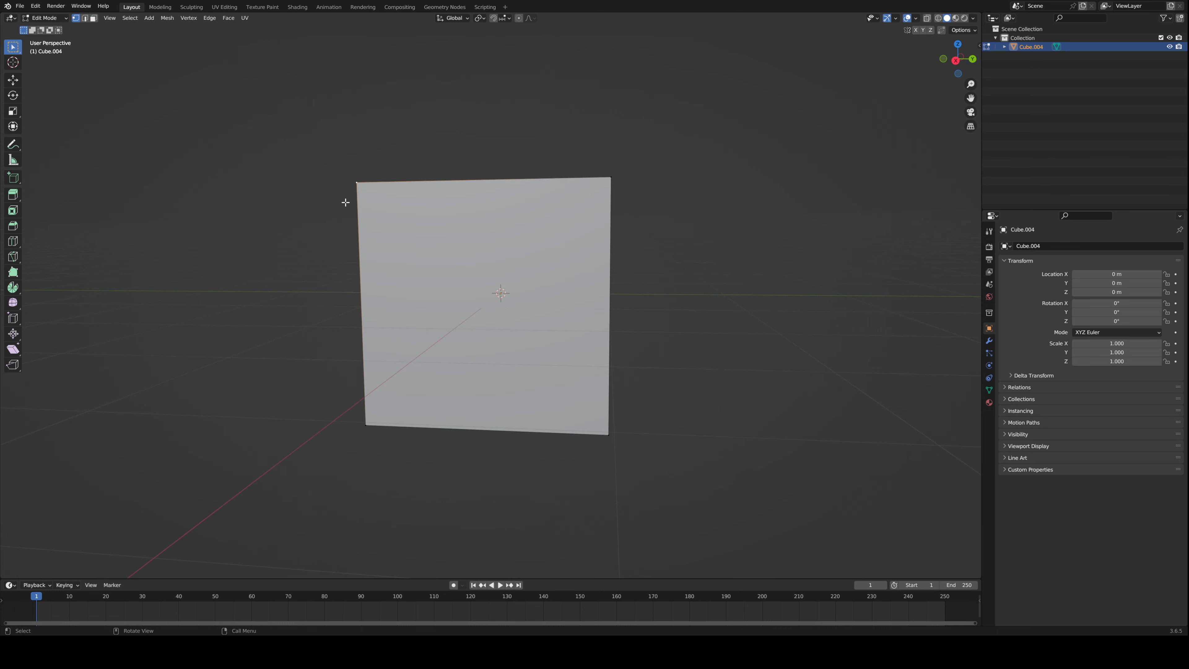
pyautogui.press('g')
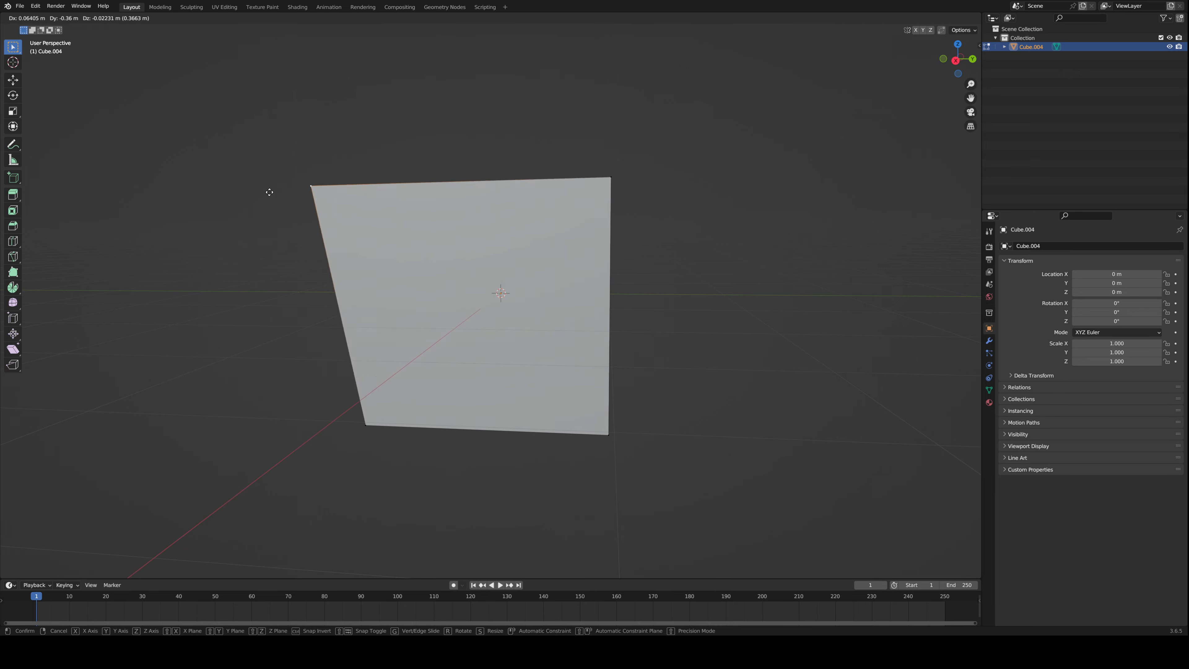
pyautogui.press('Escape')
# - Try to move the cube's upper front edge sideways
pyautogui.moveTo(355, 239); pyautogui.dragTo(405, 289, button='middle')
pyautogui.press('g')
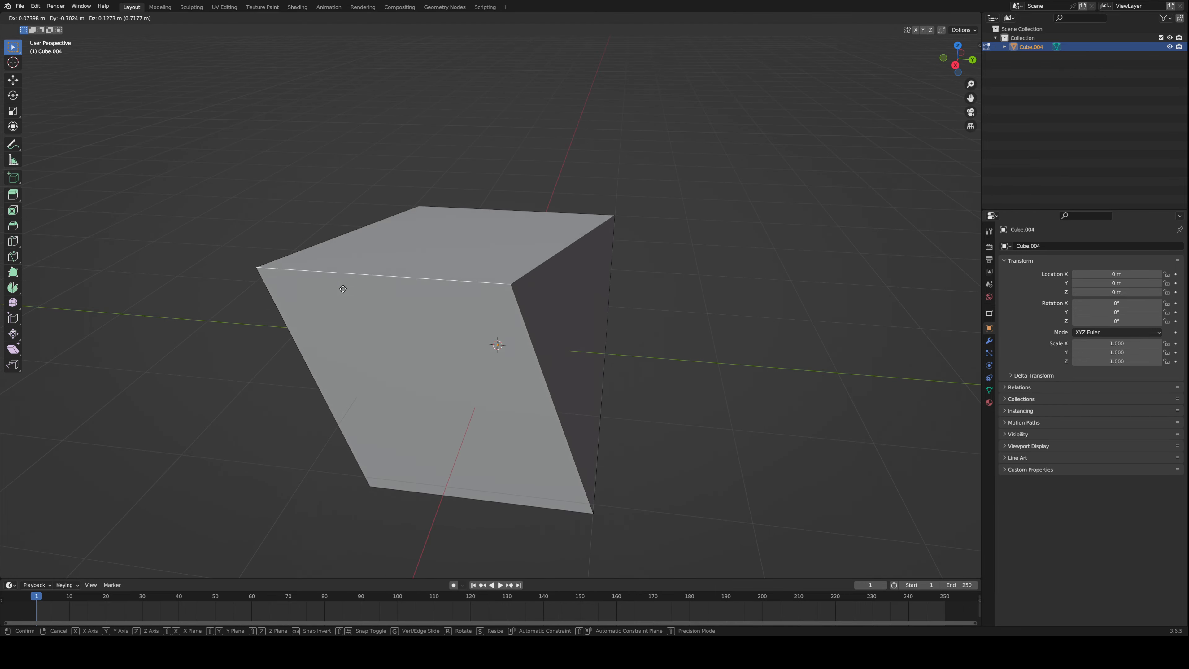
pyautogui.press('Escape')
pyautogui.moveTo(528, 293); pyautogui.dragTo(392, 282, button='middle')
# - Switch to face selection, select the cube's top face and try to move it
pyautogui.press('3')
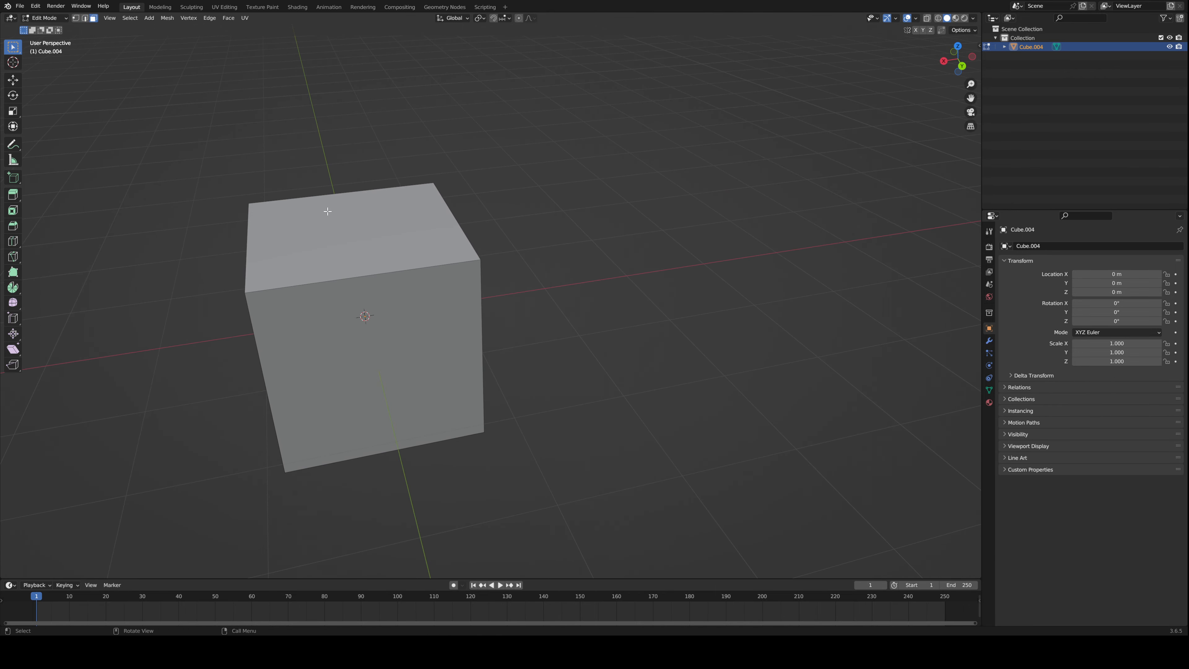
pyautogui.click(329, 210)
pyautogui.scroll(-3, 424, 320)
pyautogui.moveTo(427, 333); pyautogui.dragTo(489, 313, button='middle')
pyautogui.press('g')
pyautogui.rightClick(458, 223)
# - Switch to edge selection, select an edge of the cube's top face and try to move it
pyautogui.moveTo(460, 234); pyautogui.dragTo(523, 339, button='middle')
pyautogui.scroll(1, 522, 338)
pyautogui.press('2')
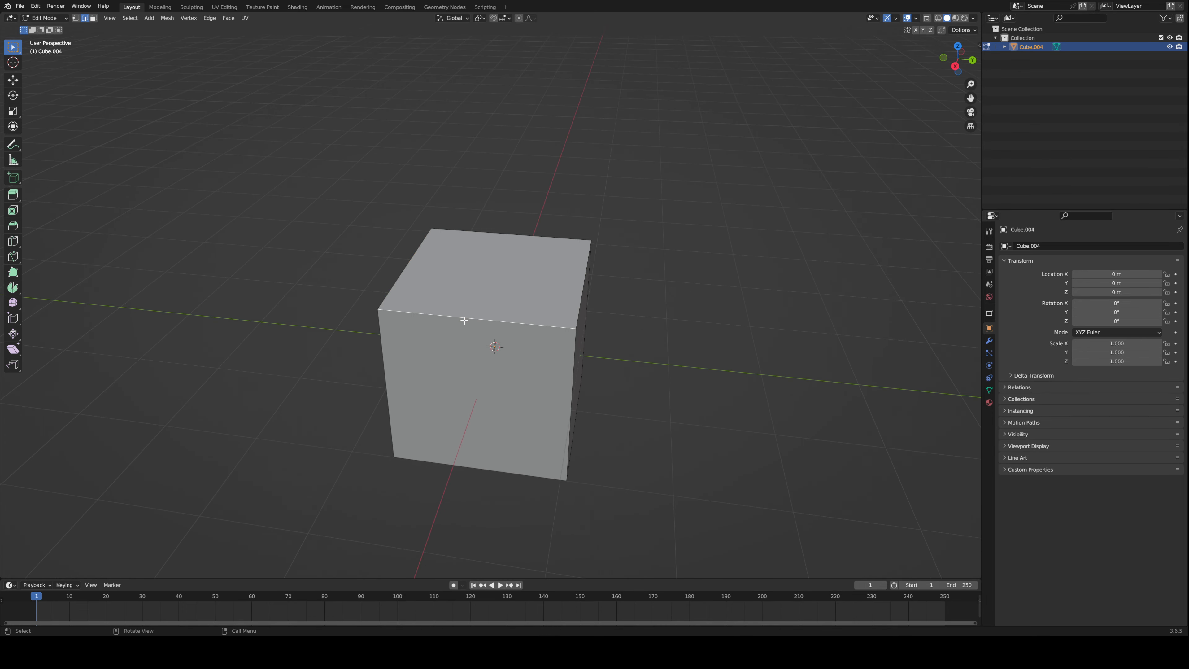
pyautogui.click(449, 301)
pyautogui.press('g')
pyautogui.press('Escape')
# - Try moving, scaling and rotating a single top corner vertex of the cube
pyautogui.moveTo(424, 231); pyautogui.dragTo(441, 356, button='middle')
pyautogui.scroll(-5, 367, 241)
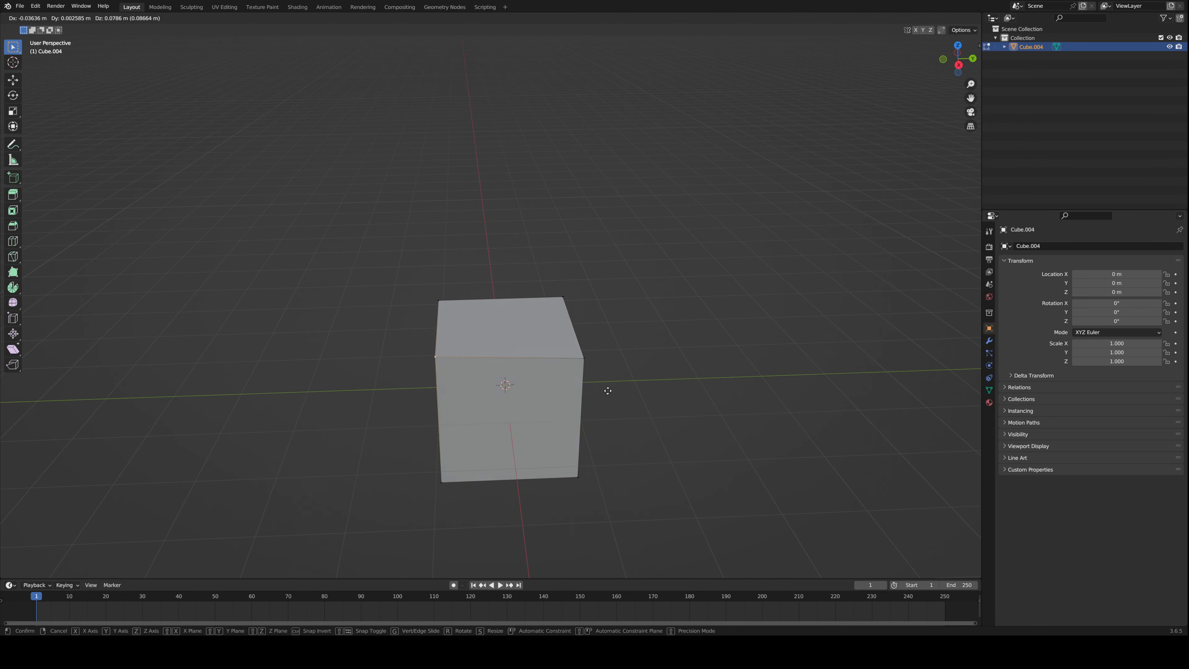
pyautogui.press('s')
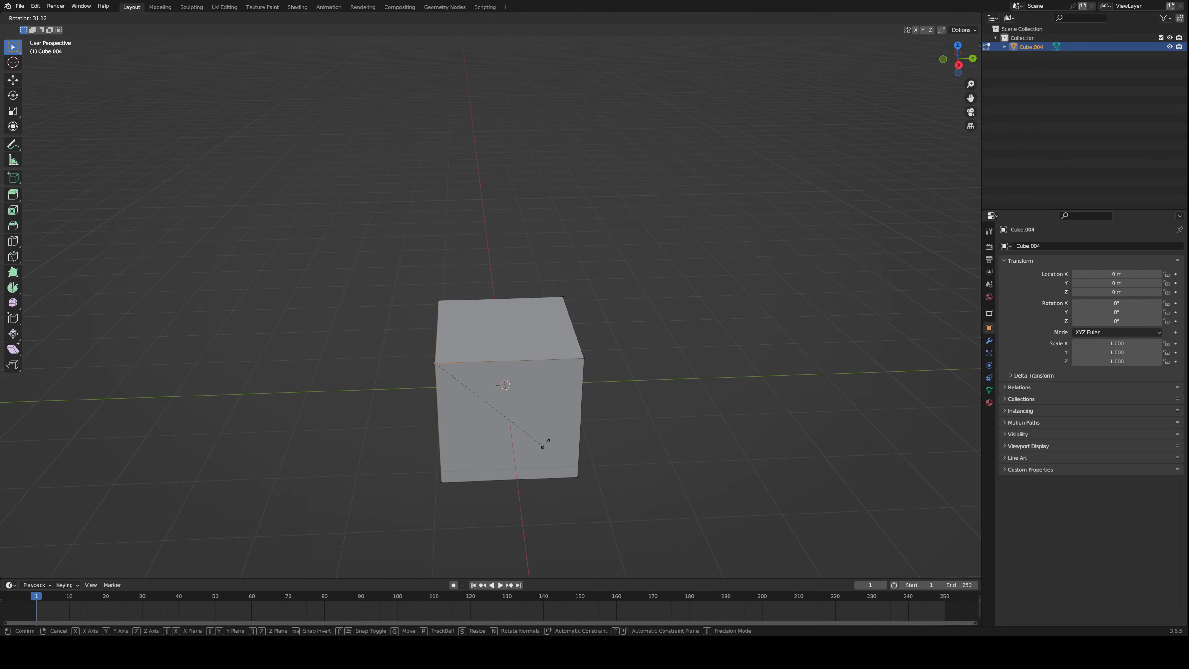
pyautogui.rightClick(543, 444)
# - Switch to face selection, select the top face, and try scaling and moving it
pyautogui.press('3')
pyautogui.click(511, 324)
pyautogui.press('s')
pyautogui.press('Escape')
pyautogui.press('g')
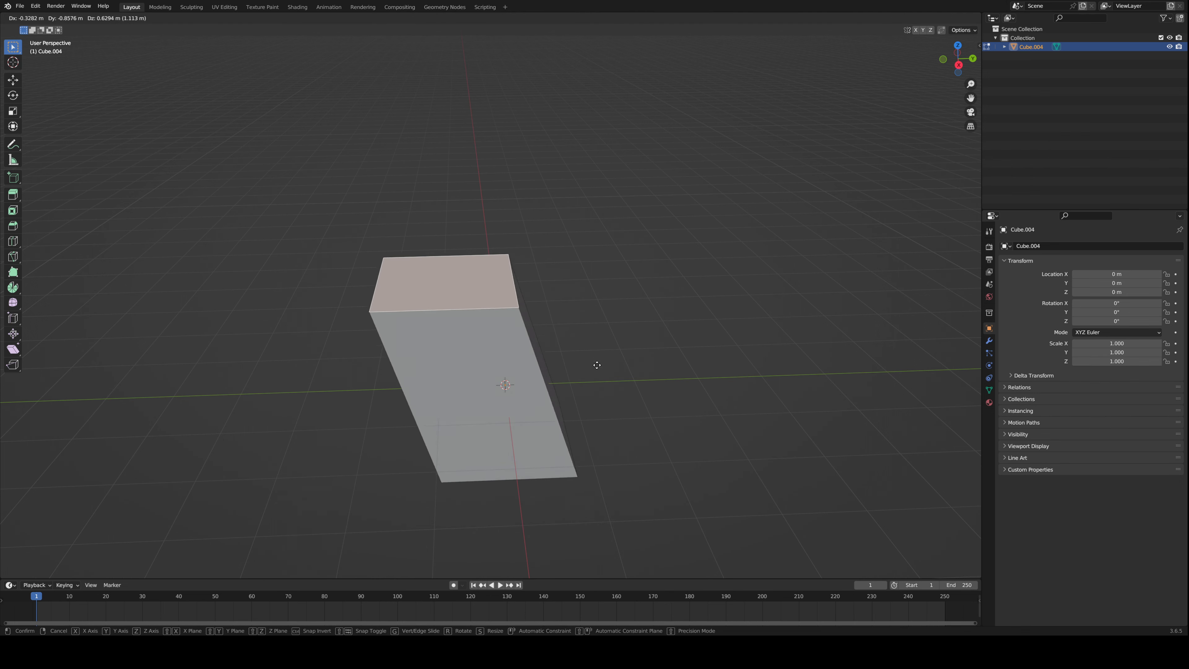
pyautogui.press('Escape')
# - Try bevelling the edges around the cube's top face with several segments
pyautogui.moveTo(667, 398); pyautogui.dragTo(621, 393, button='middle')
pyautogui.hotkey('ctrl', 'b')
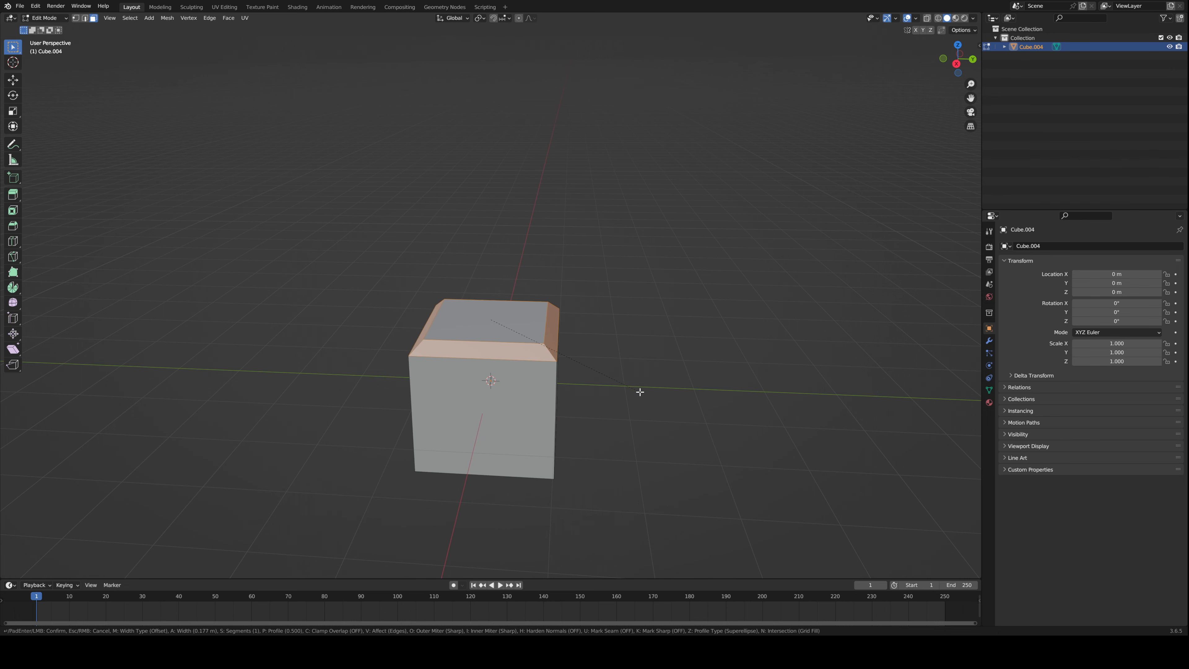
pyautogui.rightClick(640, 392)
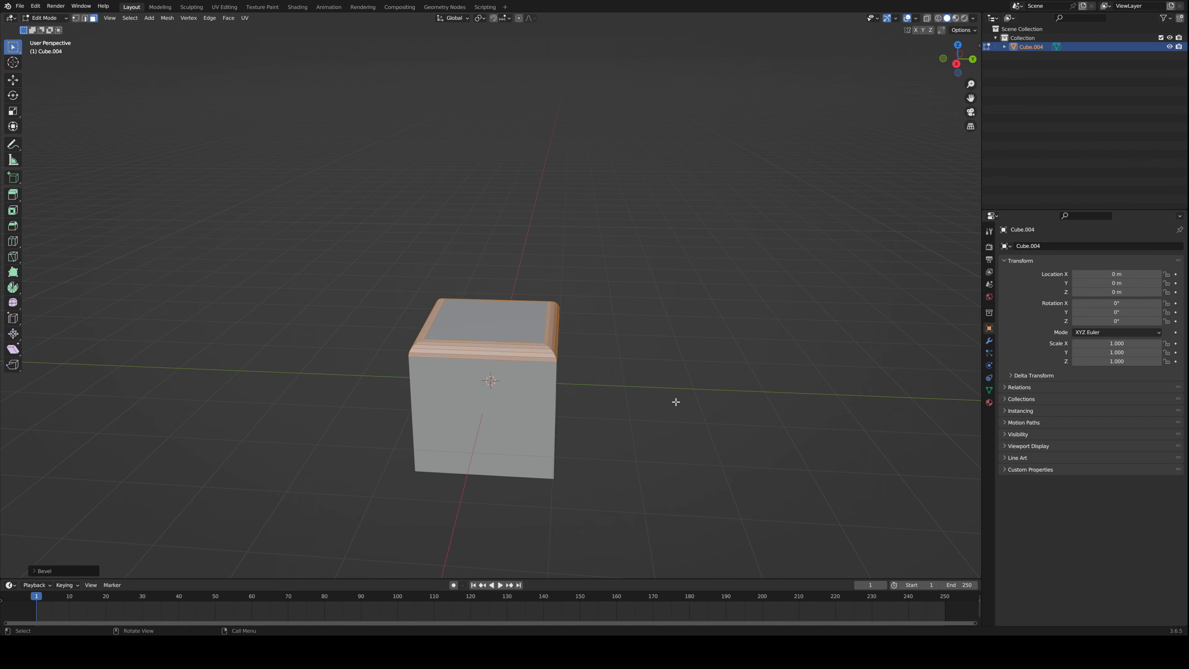
# - Extrude the cube's top face straight up into a tall column and undo the extrusion
pyautogui.moveTo(674, 404); pyautogui.dragTo(568, 382, button='middle')
pyautogui.scroll(2, 505, 351)
pyautogui.scroll(-2, 502, 345)
pyautogui.press('e')
pyautogui.click(552, 229)
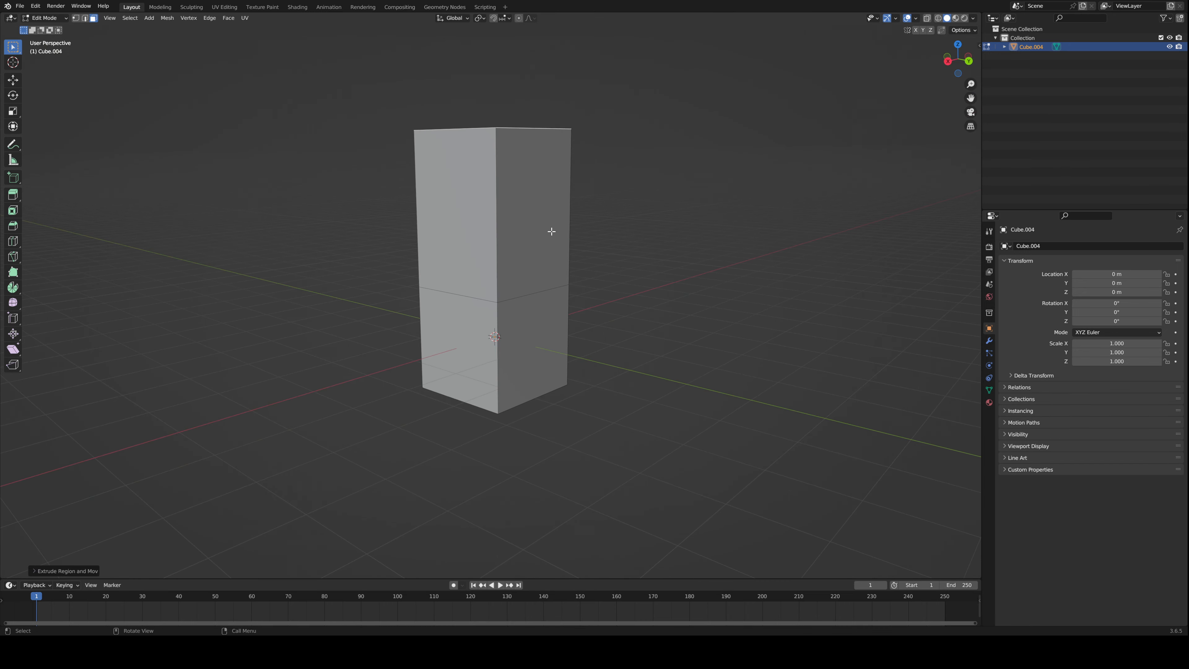
pyautogui.moveTo(552, 231); pyautogui.dragTo(611, 274, button='middle')
pyautogui.hotkey('ctrl', 'z')
# - Extrude the cube's +Y side face outward twice to form a long two-section bar
pyautogui.moveTo(584, 358); pyautogui.dragTo(674, 414, button='middle')
pyautogui.click(578, 374)
pyautogui.press('e')
pyautogui.click(26, 481)
pyautogui.scroll(-3, 766, 412)
pyautogui.press('e')
pyautogui.click(831, 412)
# - Switch to edge selection and try to move the vertical edge dividing the two extruded sections
pyautogui.press('2')
pyautogui.keyDown('alt'); pyautogui.click(661, 376); pyautogui.keyUp('alt')
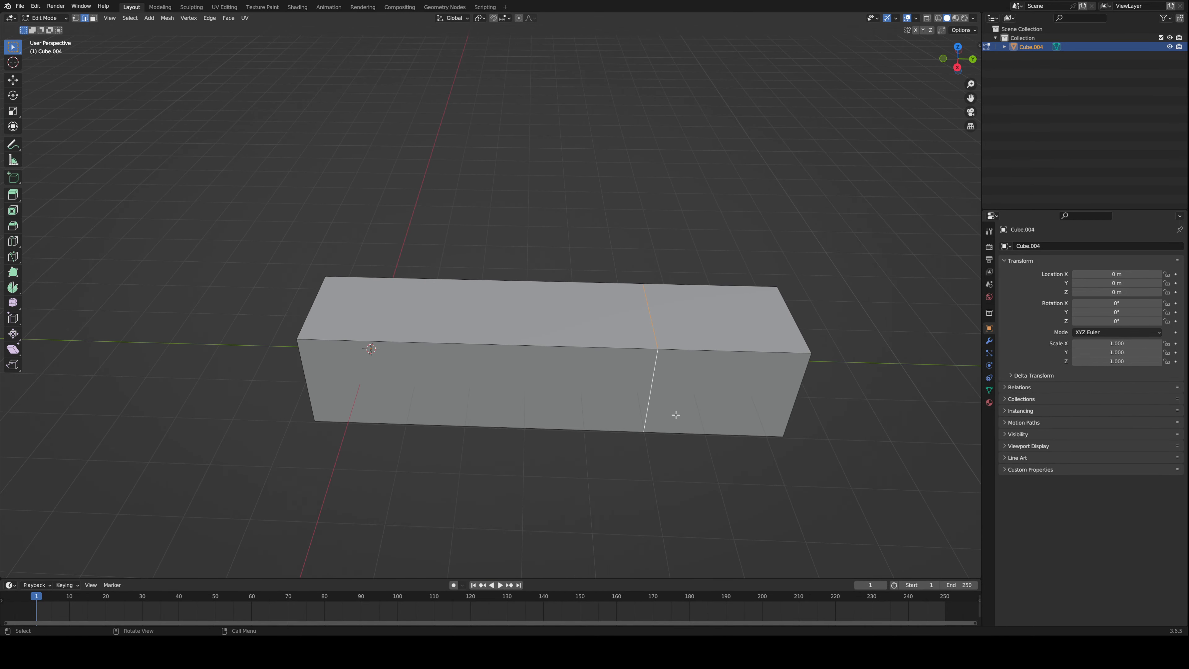
pyautogui.press('g')
pyautogui.rightClick(652, 418)
pyautogui.keyDown('shift'); pyautogui.moveTo(743, 436); pyautogui.dragTo(616, 412, button='middle'); pyautogui.keyUp('shift')
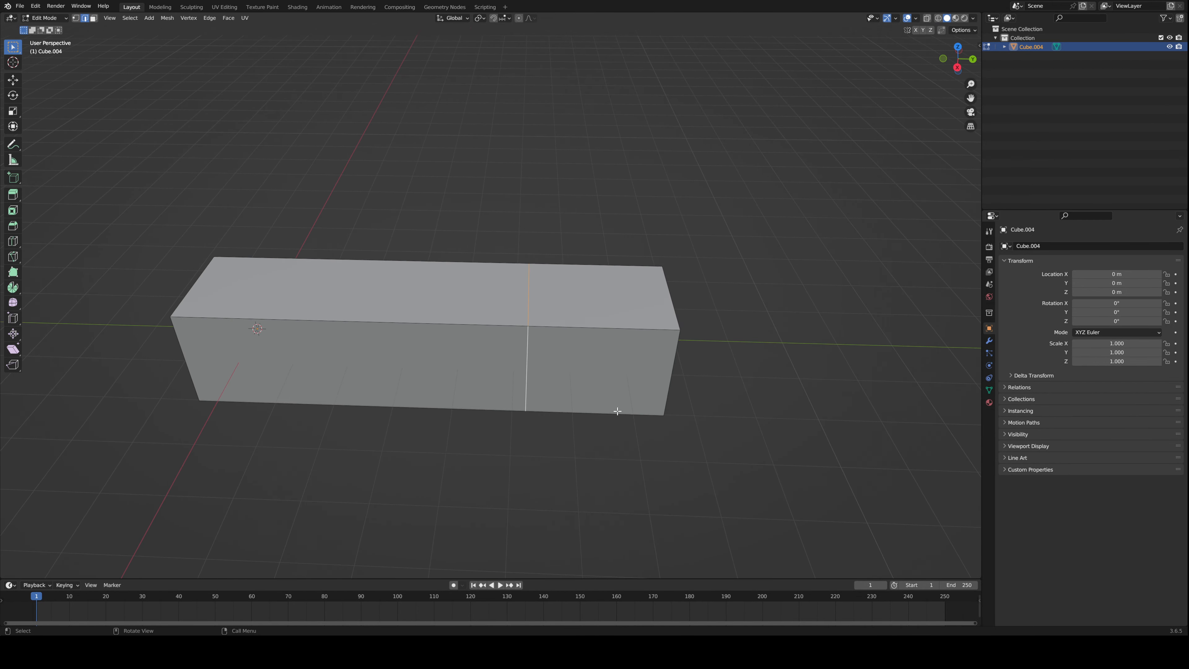
# - Select the top face of the bar's end section and extrude it upward in two stages
pyautogui.scroll(1, 615, 402)
pyautogui.press('3')
pyautogui.click(604, 300)
pyautogui.moveTo(608, 319)
pyautogui.keyDown('shift'); pyautogui.mouseDown(button='middle')
pyautogui.moveTo(610, 382)
pyautogui.moveTo(609, 341)
pyautogui.mouseUp(button='middle'); pyautogui.keyUp('shift')
pyautogui.press('e')
pyautogui.click(612, 271)
pyautogui.moveTo(611, 272); pyautogui.dragTo(587, 242, button='middle')
# - Extrude the inward side face of the raised block's upper stage back over the bar as an overhang
pyautogui.click(583, 228)
pyautogui.press('e')
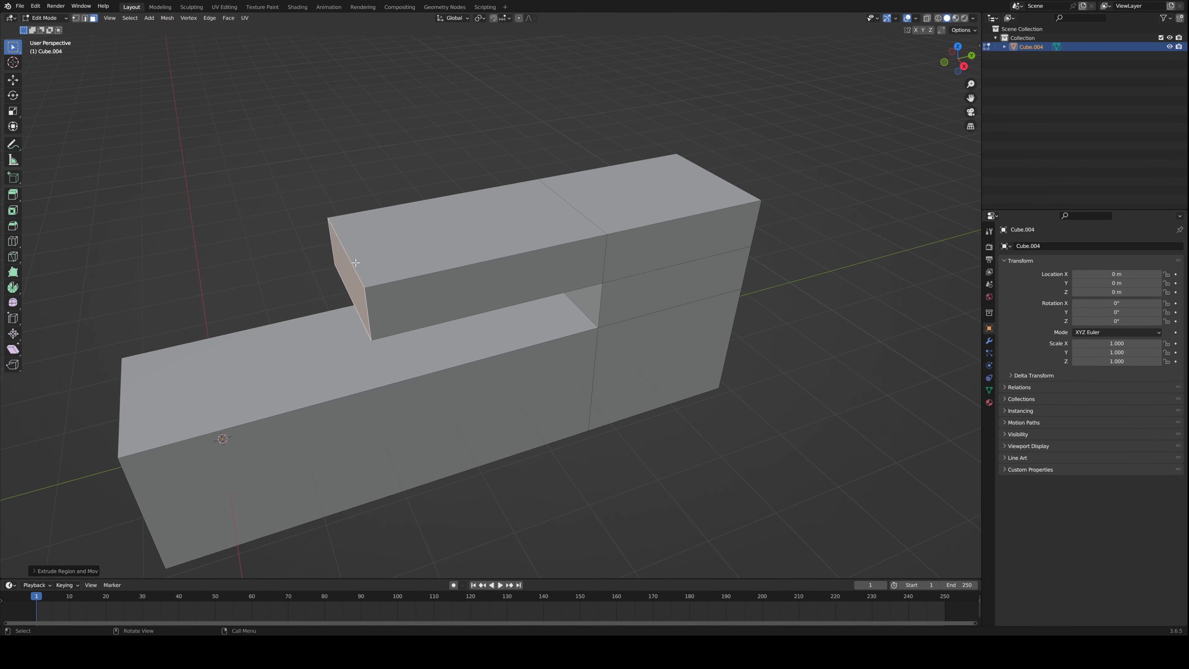
pyautogui.click(359, 265)
pyautogui.moveTo(442, 302); pyautogui.dragTo(429, 266, button='middle')
pyautogui.moveTo(545, 232); pyautogui.dragTo(539, 349, button='middle')
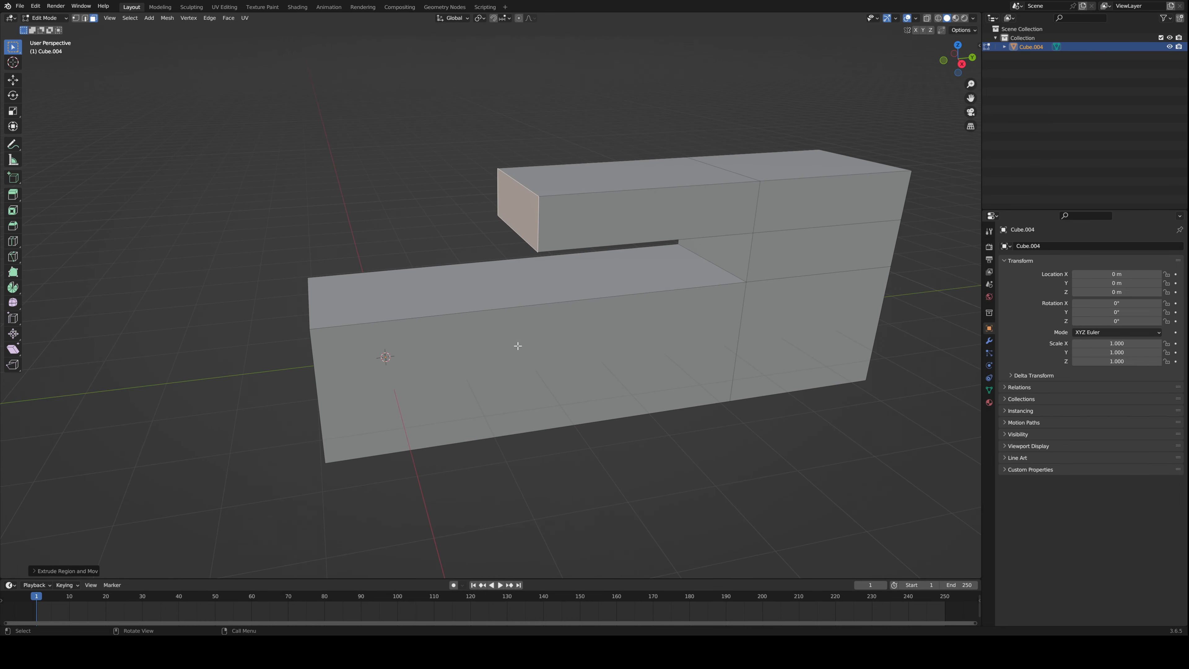
# - Add four loop cuts across the bar's long lower section, slide them slightly, and undo the cuts
pyautogui.hotkey('ctrl', 'r')
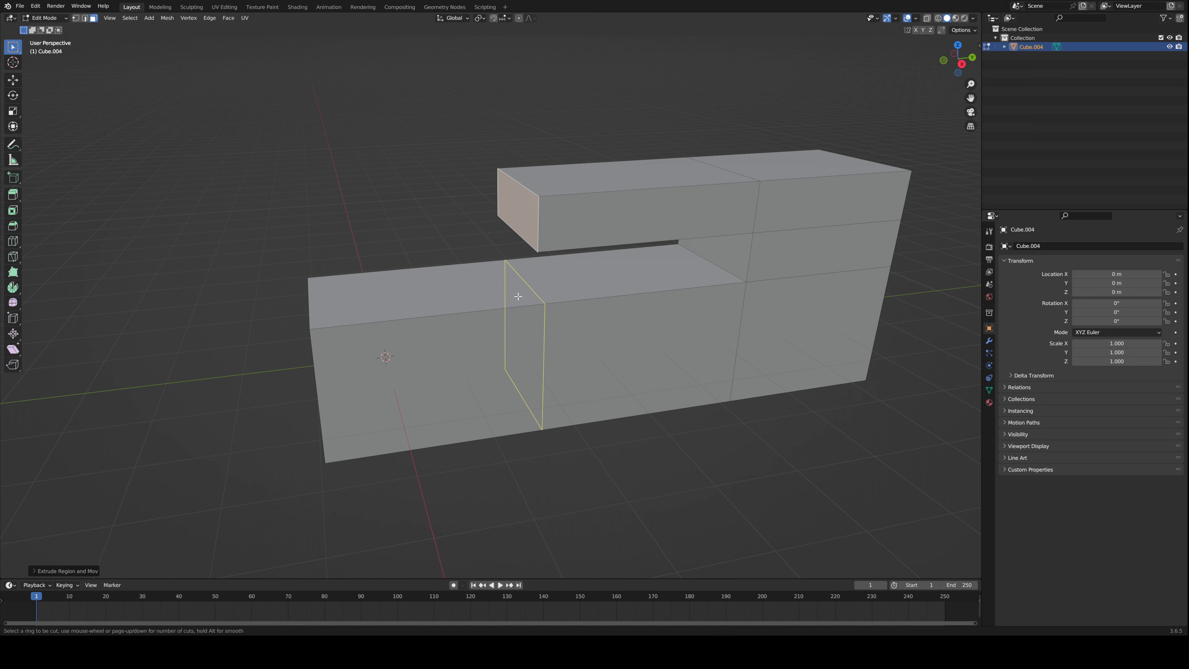
pyautogui.scroll(1, 518, 295)
pyautogui.scroll(1, 517, 295)
pyautogui.scroll(1, 518, 295)
pyautogui.scroll(-3, 519, 295)
pyautogui.scroll(3, 520, 295)
pyautogui.click(520, 295)
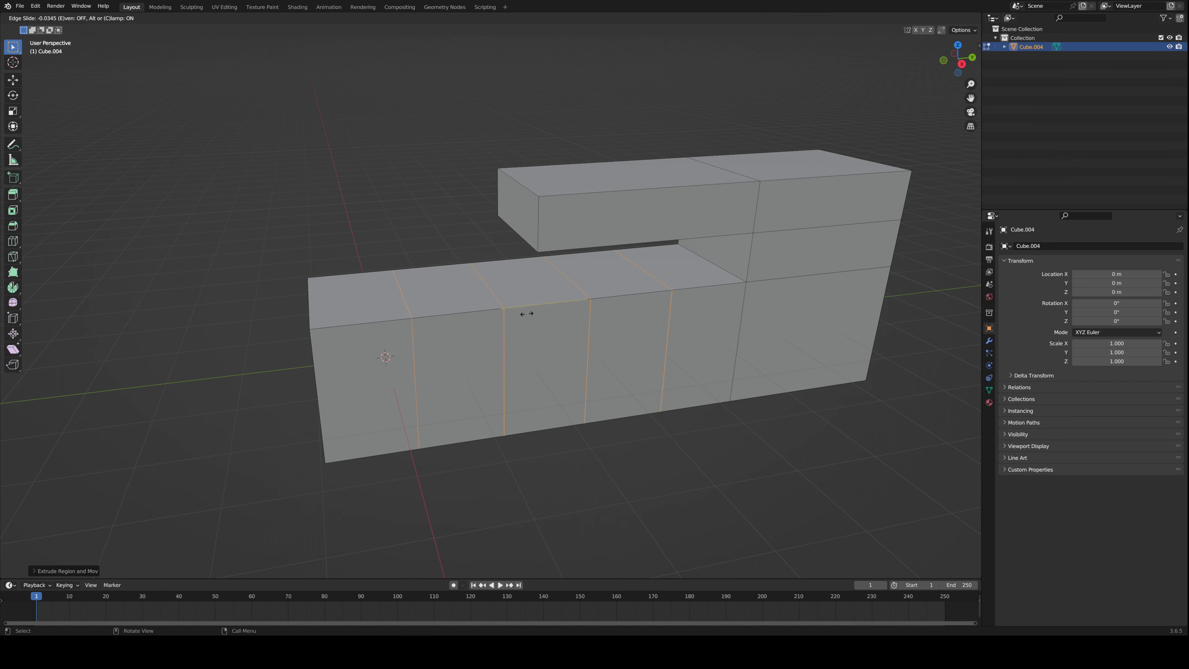
pyautogui.click(537, 313)
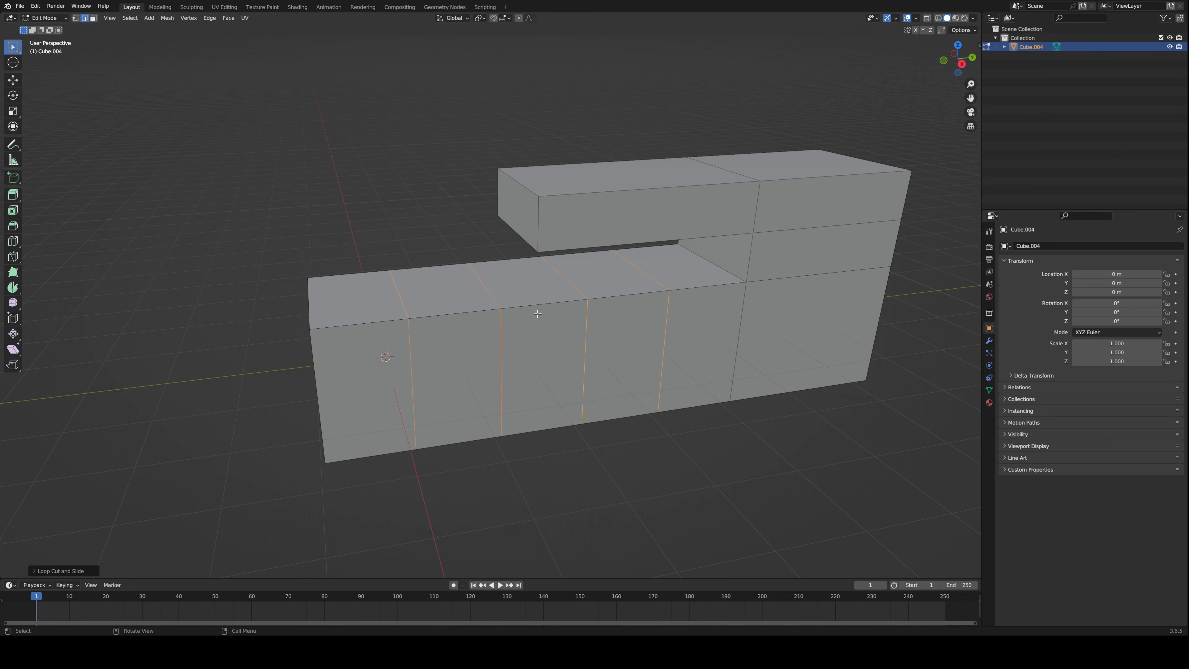
pyautogui.hotkey('ctrl', 'z')
# - Add a centred loop cut across the long lower section and another loop cut in its outer half
pyautogui.hotkey('ctrl', 'r')
pyautogui.click(530, 316)
pyautogui.rightClick(355, 323)
pyautogui.moveTo(358, 322); pyautogui.dragTo(423, 330, button='middle')
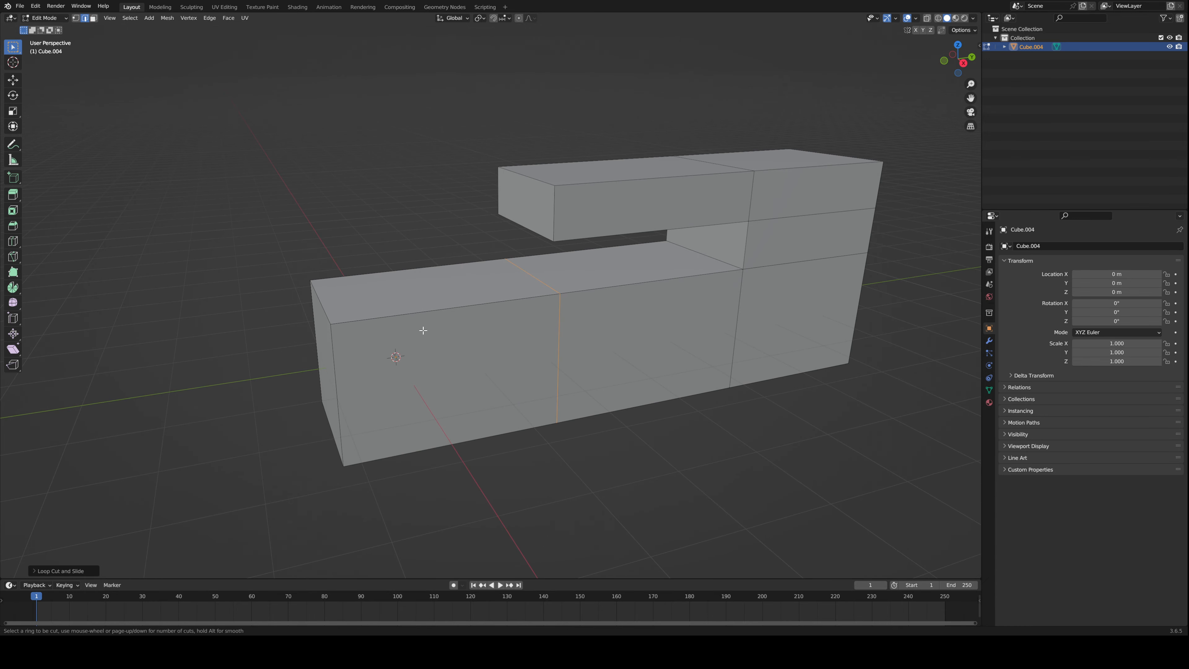
pyautogui.click(431, 311)
pyautogui.moveTo(671, 324); pyautogui.dragTo(536, 334, button='middle')
# - Try scaling up the newest edge loop and bevelling it
pyautogui.press('s')
pyautogui.rightClick(580, 377)
pyautogui.press('s')
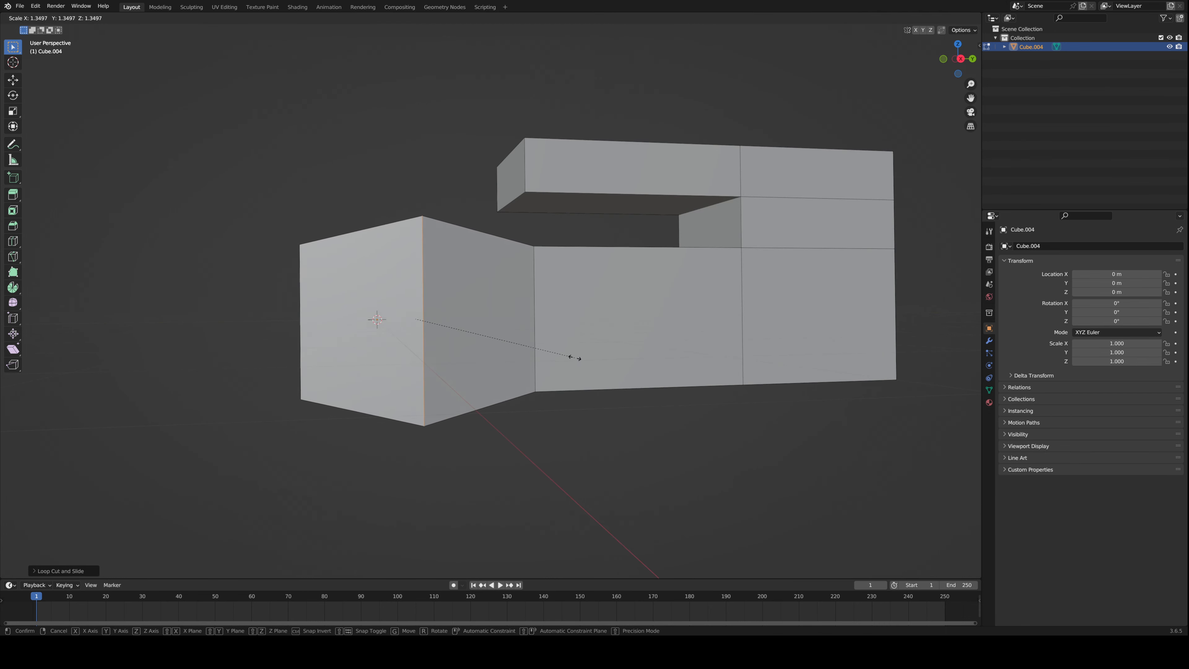
pyautogui.press('Escape')
pyautogui.hotkey('ctrl', 'b')
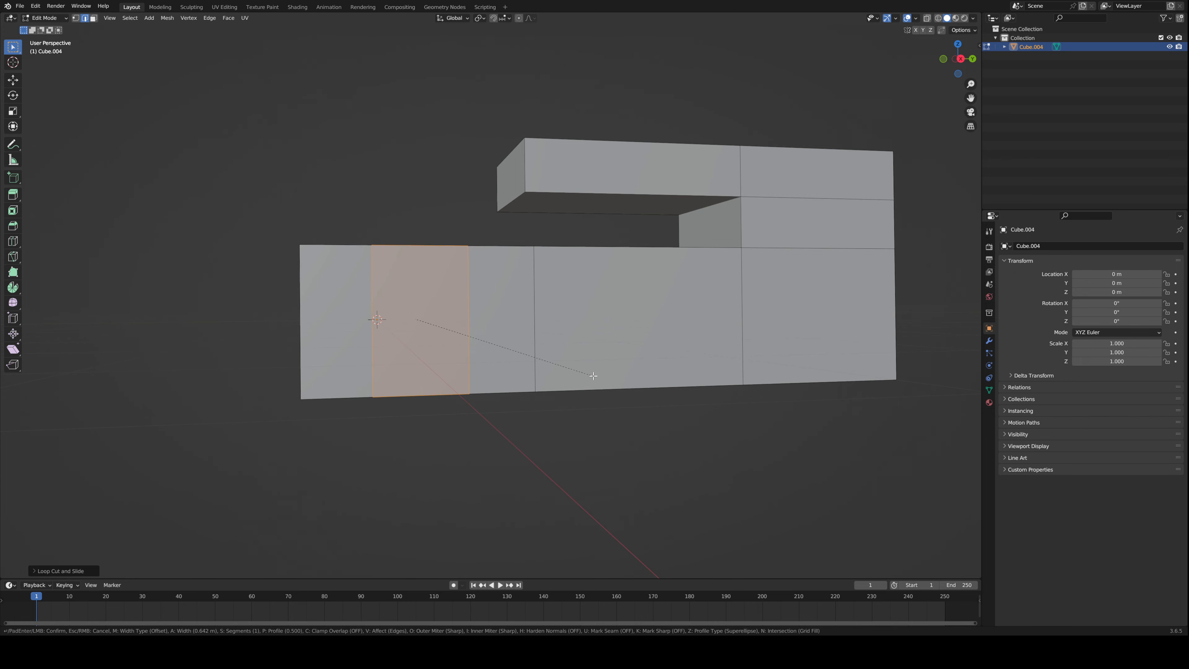
pyautogui.press('Escape')
# - Select the top face of the overhanging block and try insetting and scaling it
pyautogui.moveTo(593, 375)
pyautogui.mouseDown(button='middle')
pyautogui.moveTo(520, 388)
pyautogui.moveTo(597, 393)
pyautogui.moveTo(486, 266)
pyautogui.moveTo(434, 250)
pyautogui.moveTo(466, 374)
pyautogui.moveTo(489, 344)
pyautogui.moveTo(570, 371)
pyautogui.mouseUp(button='middle')
pyautogui.scroll(3, 490, 344)
pyautogui.click(501, 337)
pyautogui.moveTo(501, 337); pyautogui.dragTo(645, 361, button='middle')
pyautogui.press('i')
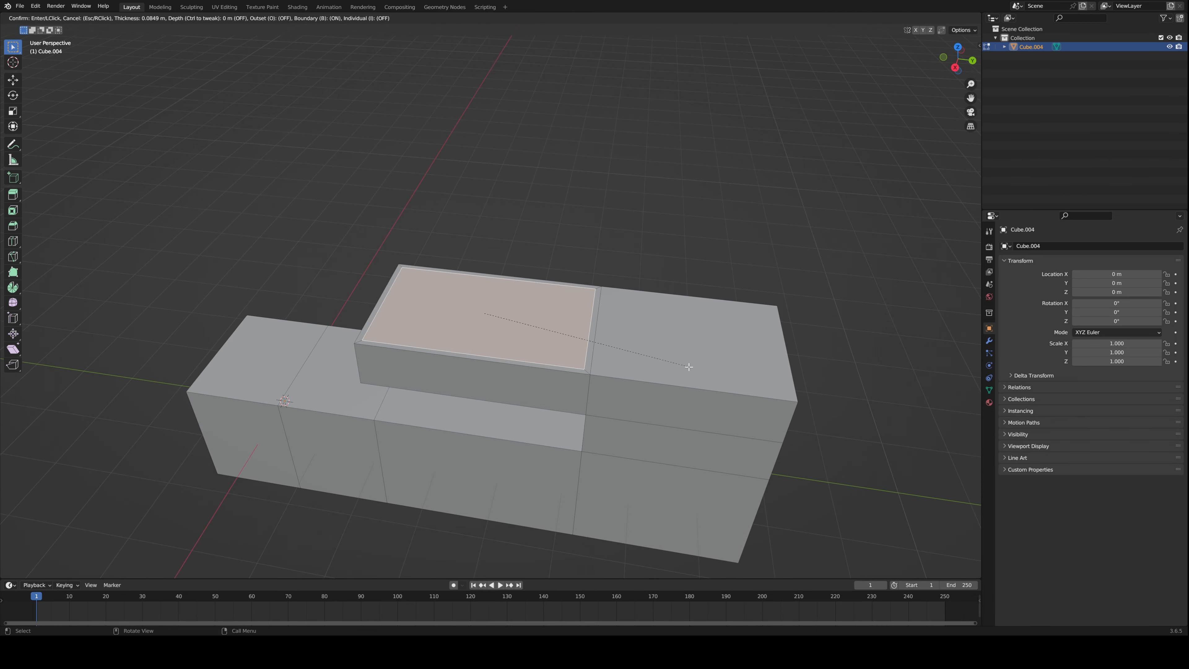
pyautogui.press('Escape')
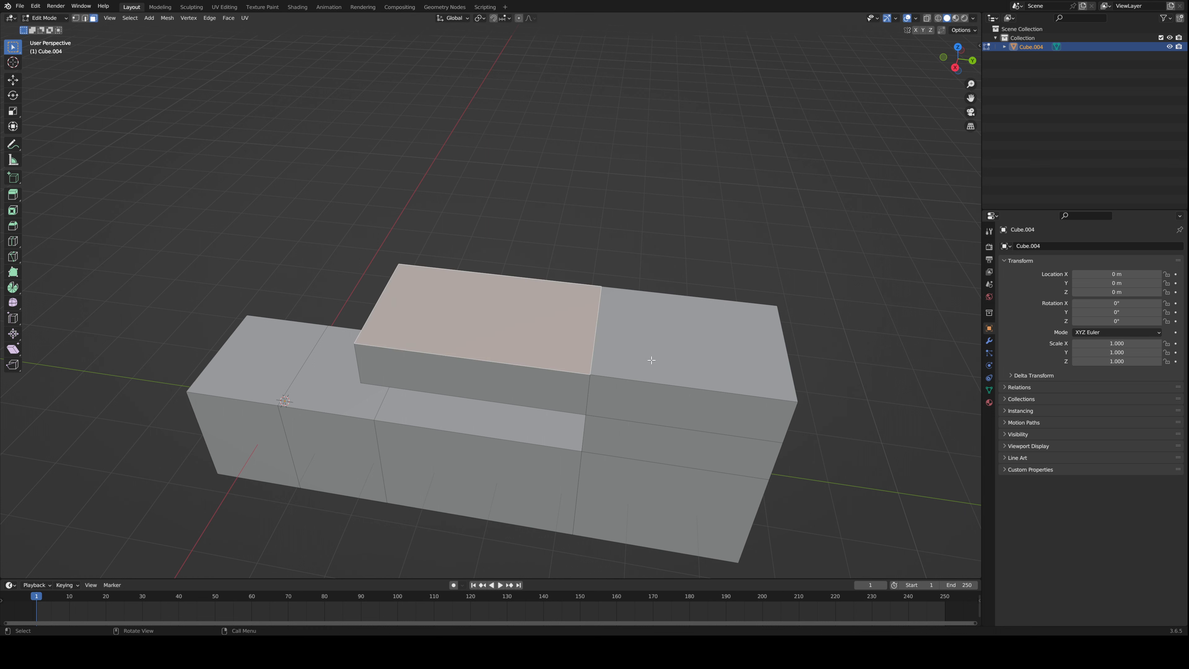
pyautogui.press('s')
pyautogui.press('Escape')
# - Inset the overhanging block's top face and extrude the inner face upward
pyautogui.press('i')
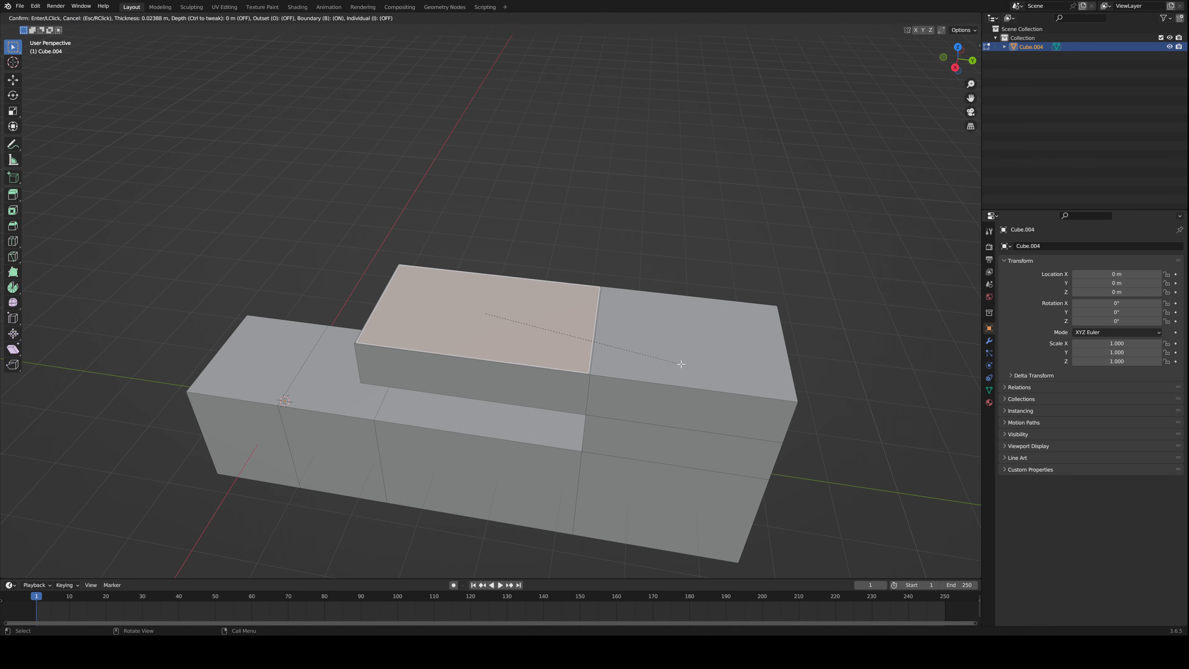
pyautogui.click(642, 358)
pyautogui.moveTo(645, 356); pyautogui.dragTo(587, 328, button='middle')
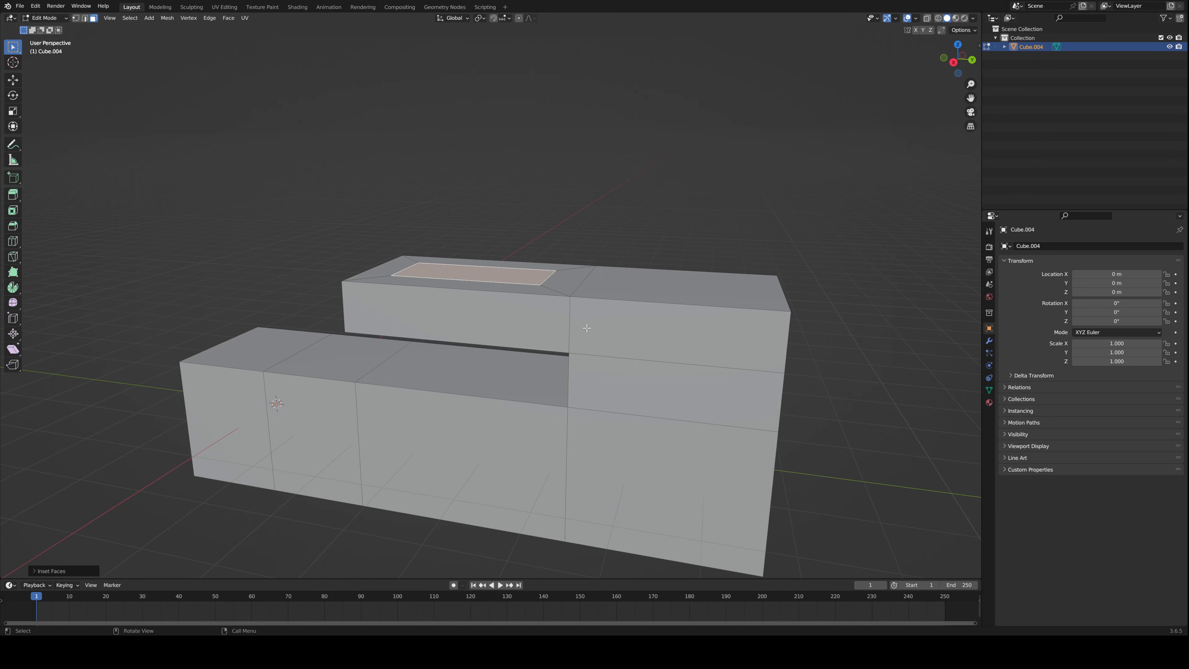
pyautogui.press('e')
pyautogui.click(567, 256)
# - Inset the raised face again and extrude the smaller face upward into a narrow tower
pyautogui.moveTo(567, 256); pyautogui.dragTo(597, 347, button='middle')
pyautogui.press('i')
pyautogui.click(618, 342)
pyautogui.press('e')
pyautogui.click(607, 252)
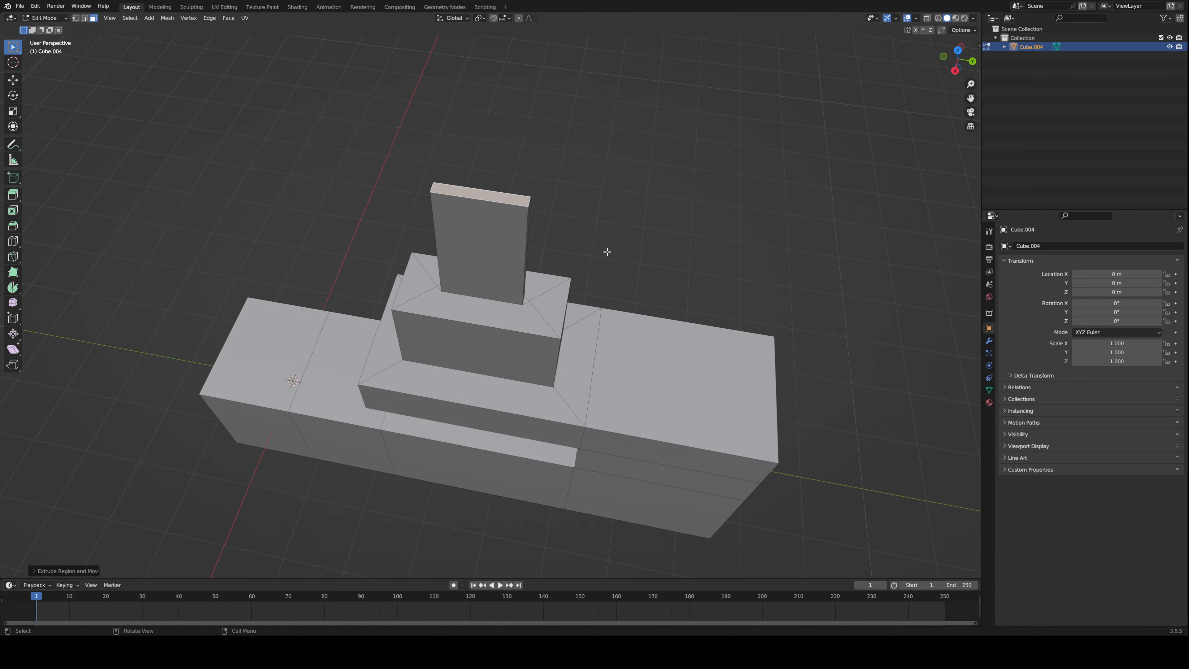
# - Undo the tower's last extrusion, and delete the whole object in Object Mode
pyautogui.moveTo(607, 252); pyautogui.dragTo(603, 330, button='middle')
pyautogui.hotkey('ctrl', 'z')
pyautogui.scroll(-4, 582, 350)
pyautogui.press('Tab')
pyautogui.press('Delete')
# - Add a torus mesh to the empty scene and delete it again
pyautogui.hotkey('shift', 'a')
pyautogui.moveTo(601, 337)
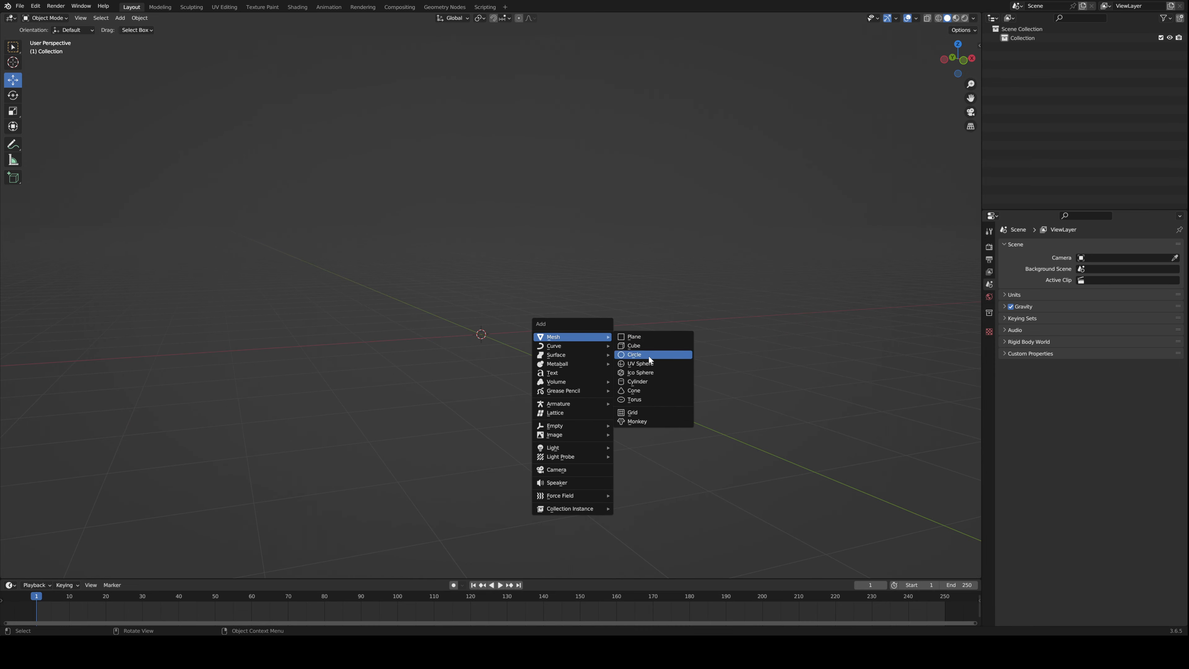
pyautogui.click(634, 399)
pyautogui.scroll(2, 518, 366)
pyautogui.press('Delete')
pyautogui.moveTo(483, 332); pyautogui.dragTo(506, 312, button='middle')
pyautogui.hotkey('shift', 'a')
pyautogui.press('Escape')
pyautogui.hotkey('shift', 'a')
pyautogui.moveTo(447, 332)
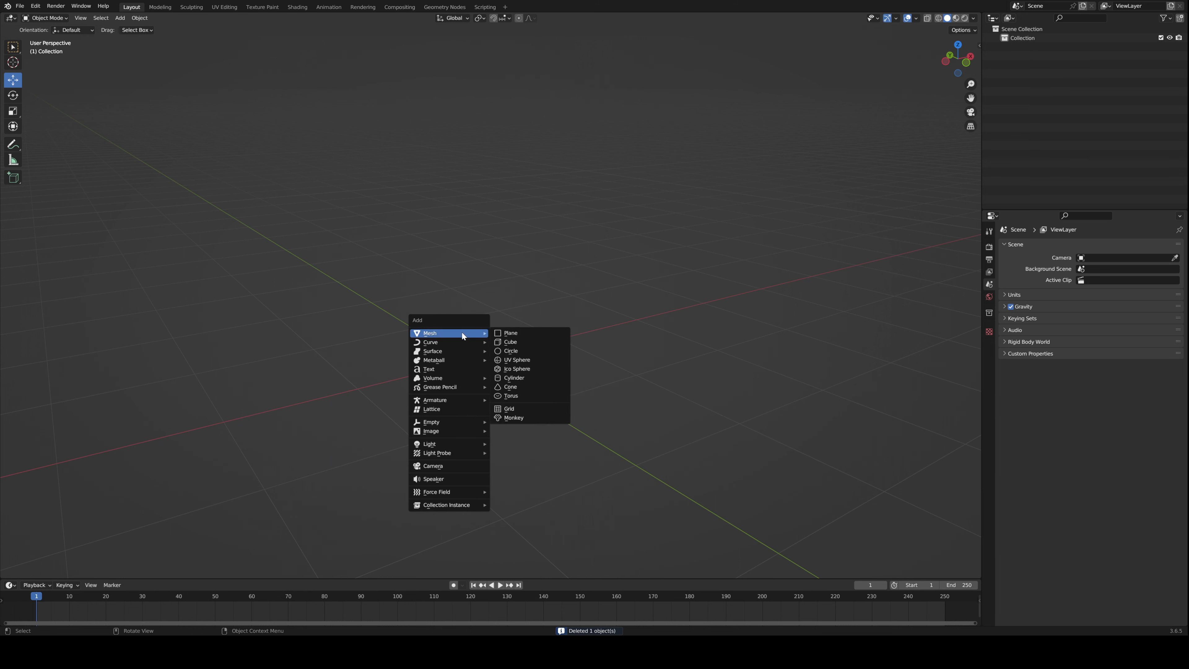
pyautogui.press('Escape')
pyautogui.press('Escape')
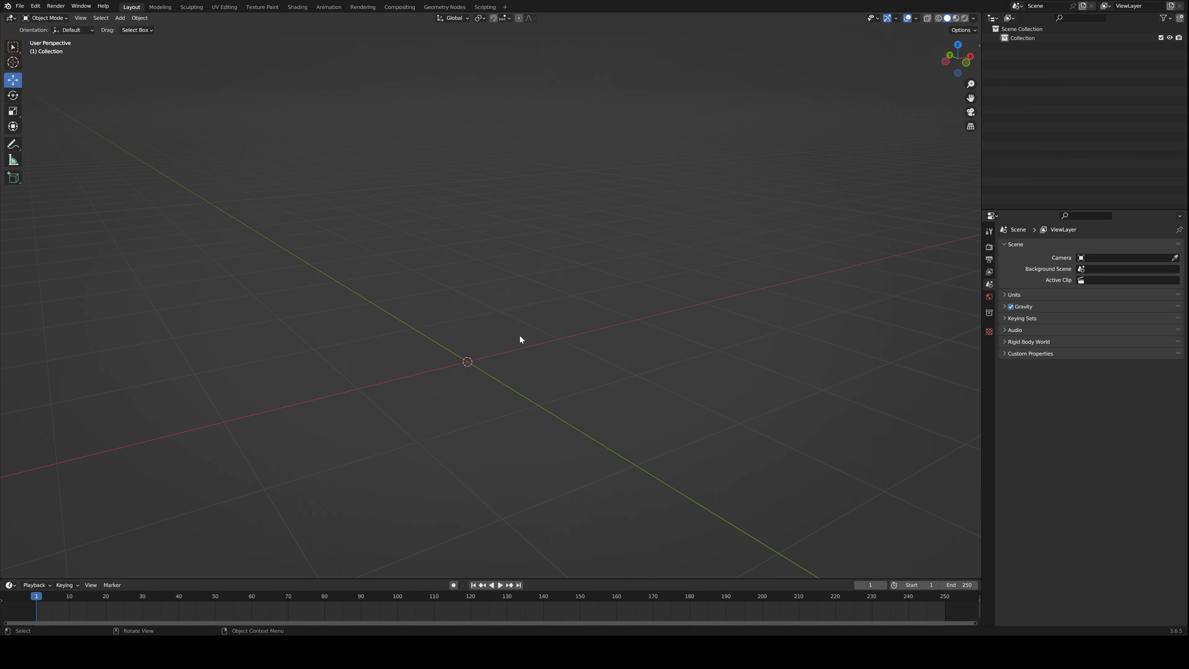
# - Add a plane and a cube mesh at the world origin
pyautogui.hotkey('shift', 'a')
pyautogui.click(504, 336)
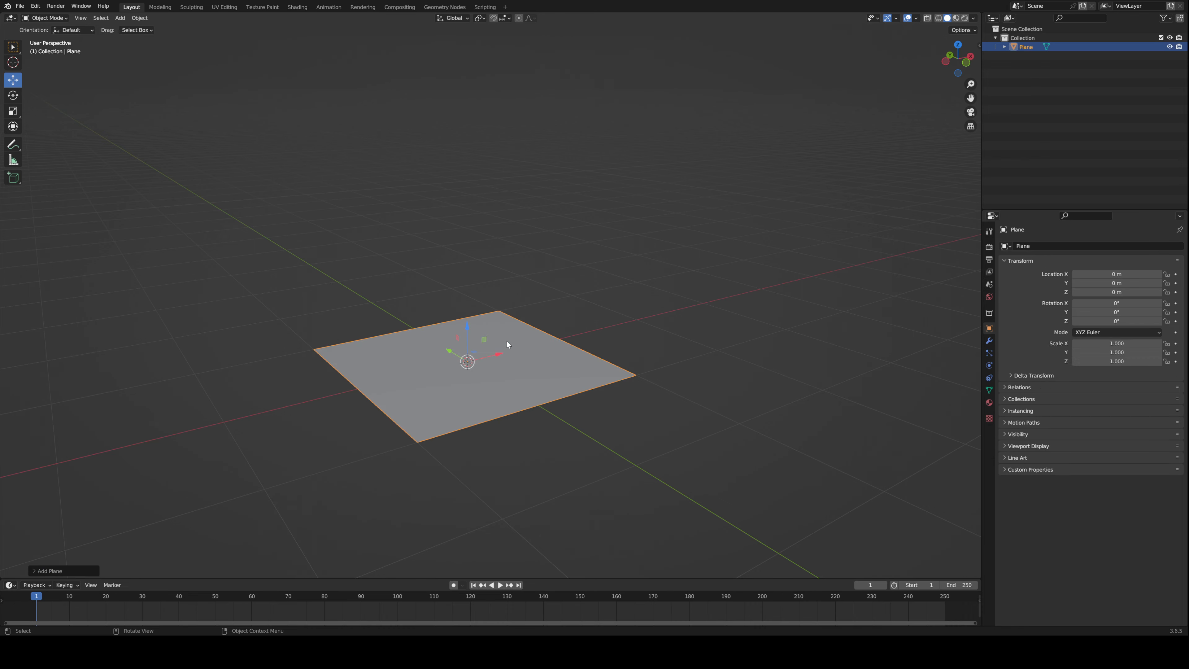
pyautogui.hotkey('shift', 'a')
pyautogui.moveTo(520, 343)
pyautogui.click(573, 356)
# - Add a circle mesh and move it above the cube, to about X 1.12 m, Y 0.34 m, Z 1.58 m
pyautogui.hotkey('shift', 'a')
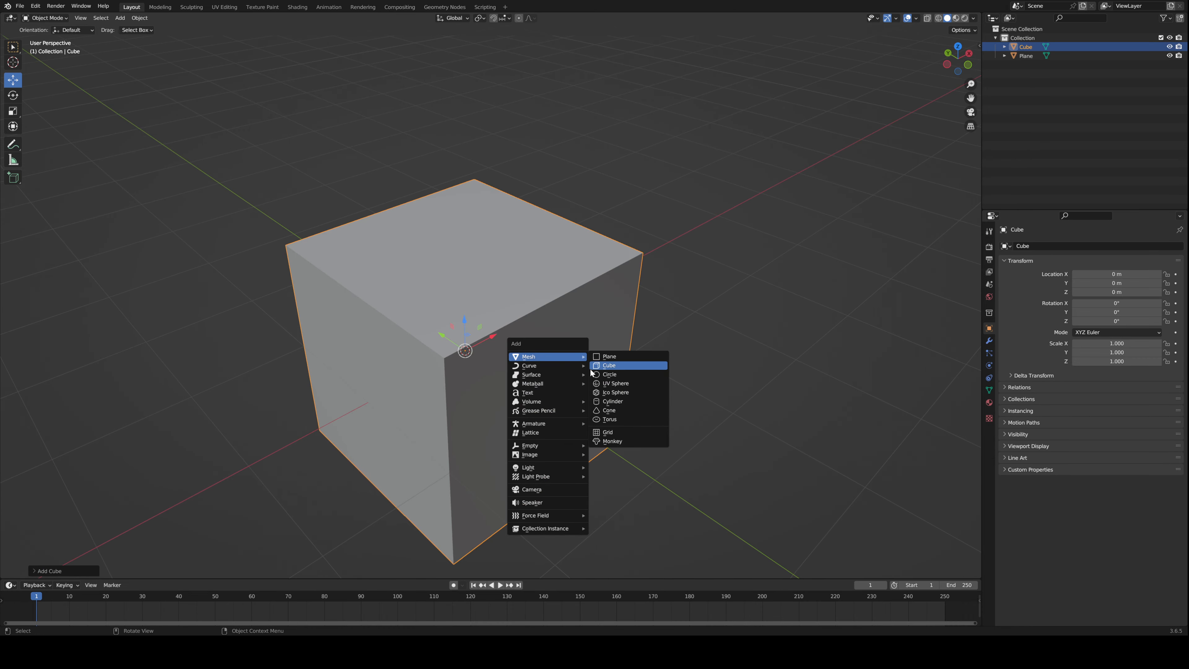
pyautogui.click(593, 372)
pyautogui.press('g')
pyautogui.click(673, 216)
# - Add a UV sphere mesh and move it beside the cube
pyautogui.hotkey('shift', 'a')
pyautogui.moveTo(673, 217)
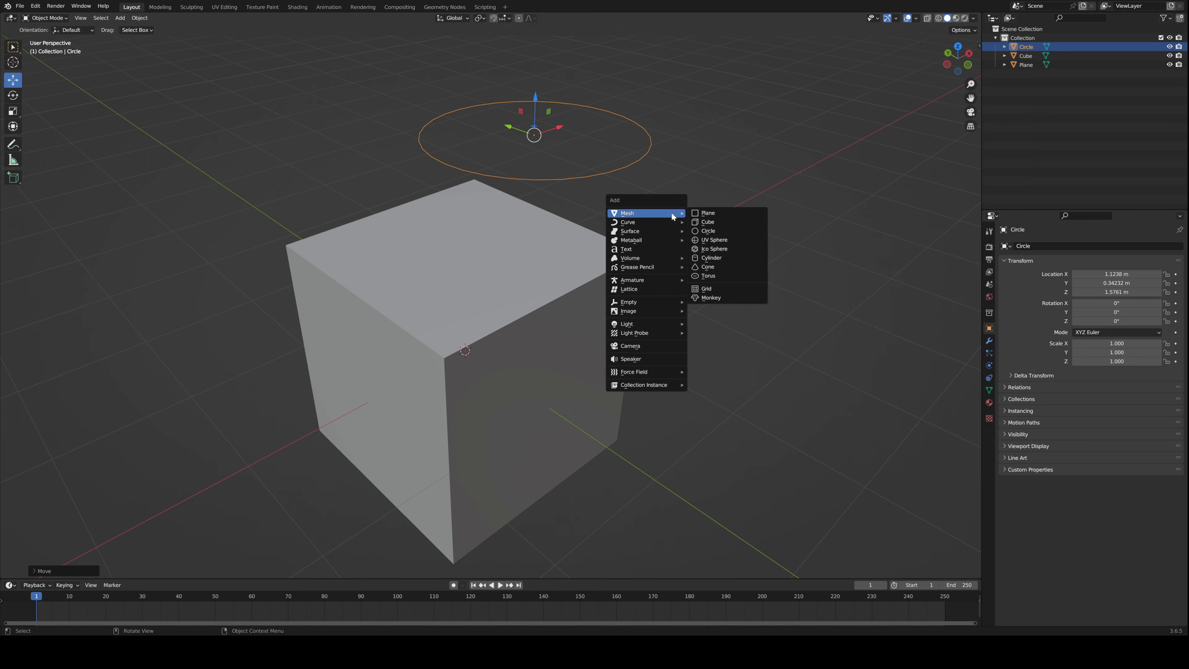
pyautogui.click(733, 244)
pyautogui.press('g')
pyautogui.click(38, 297)
pyautogui.scroll(-3, 369, 380)
# - Add a second cube mesh at the world origin and select all objects in the scene
pyautogui.hotkey('shift', 'a')
pyautogui.moveTo(369, 380)
pyautogui.click(414, 384)
pyautogui.press('a')
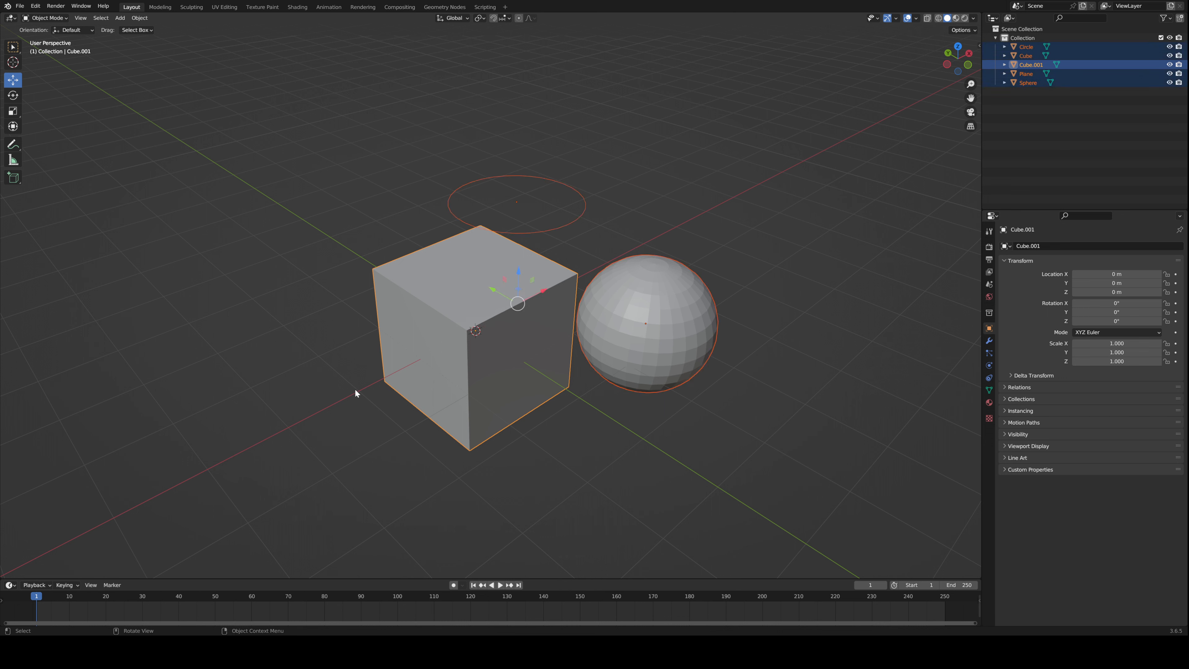
# - Delete all objects in the scene and add a UV sphere mesh at the world origin
pyautogui.press('Delete')
pyautogui.hotkey('shift', 'a')
pyautogui.moveTo(446, 324)
pyautogui.click(486, 350)
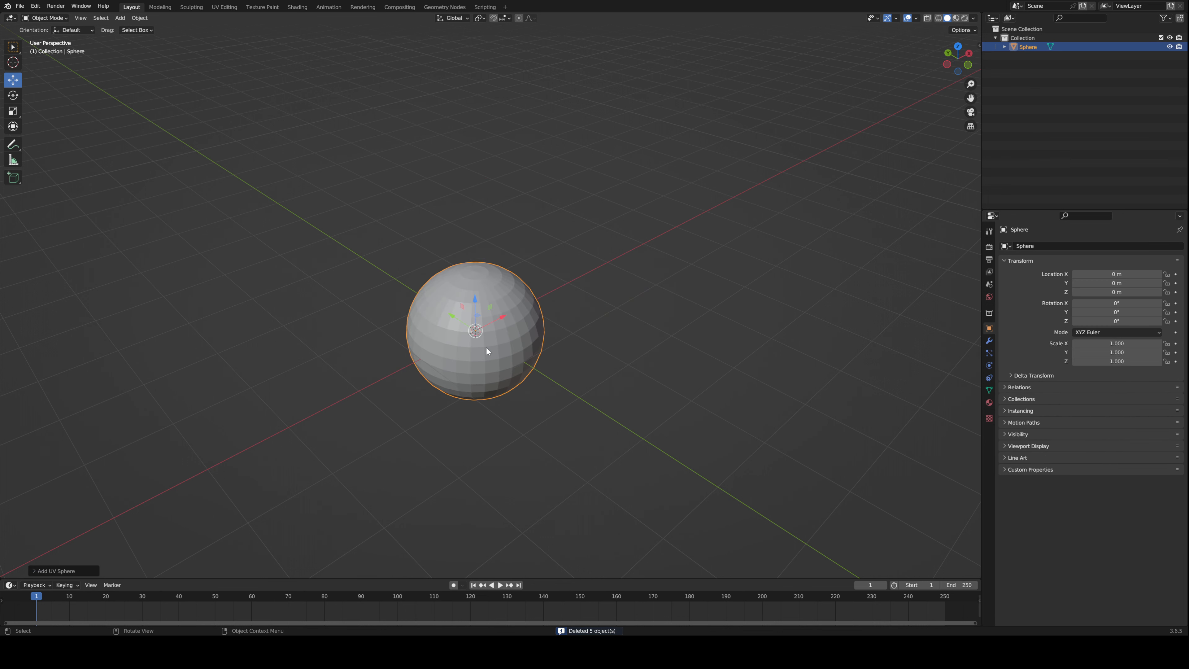
# - Reduce the new UV sphere's segment count for coarser faces and deselect the sphere
pyautogui.click(40, 569)
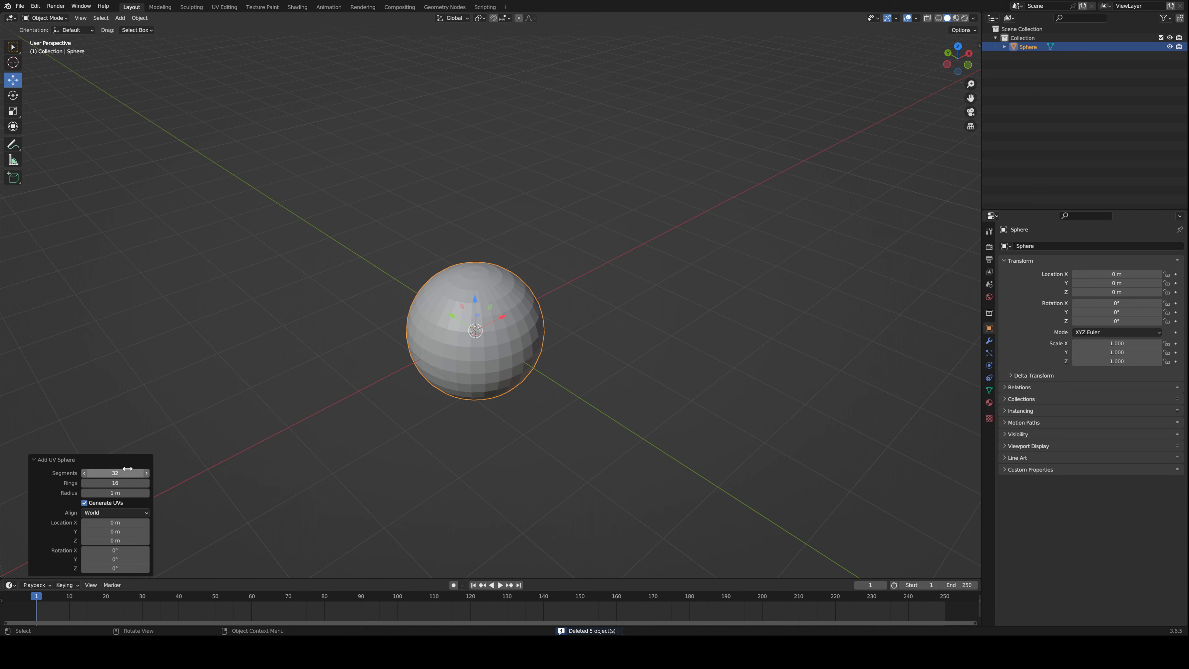
pyautogui.moveTo(128, 469); pyautogui.dragTo(719, 323)
pyautogui.click(288, 400)
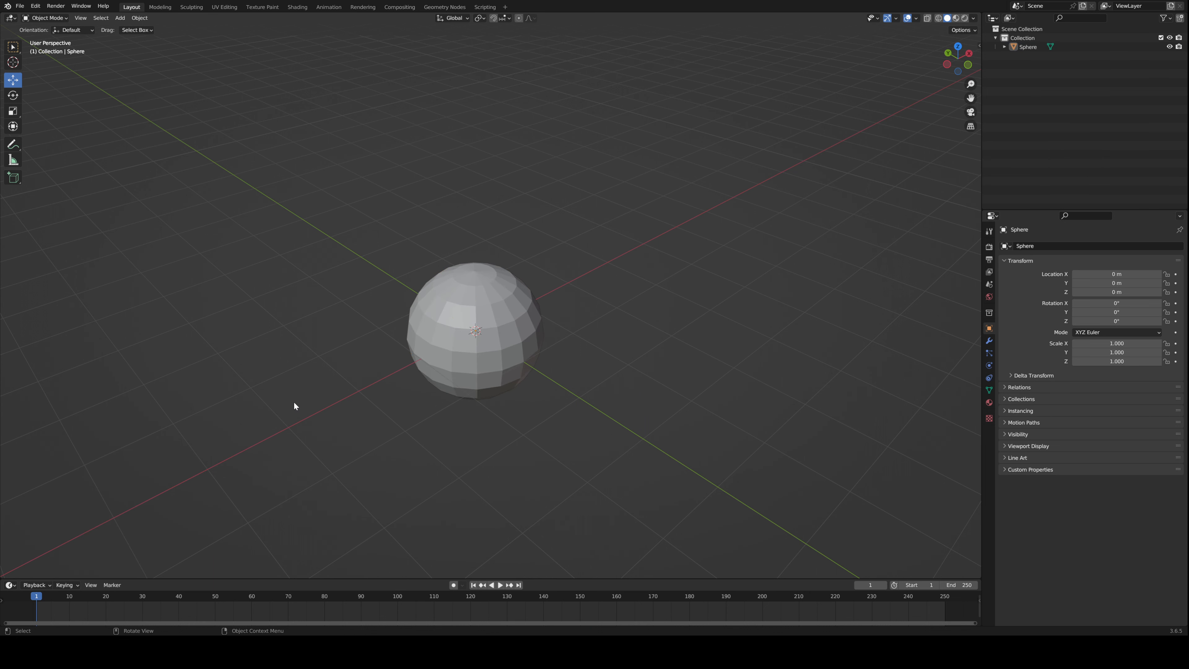
# - Move the sphere away from the origin, to about X 1.48 m, Y 3.06 m, Z 1.47 m
pyautogui.moveTo(293, 401); pyautogui.dragTo(395, 380, button='middle')
pyautogui.scroll(2, 395, 380)
pyautogui.click(474, 353)
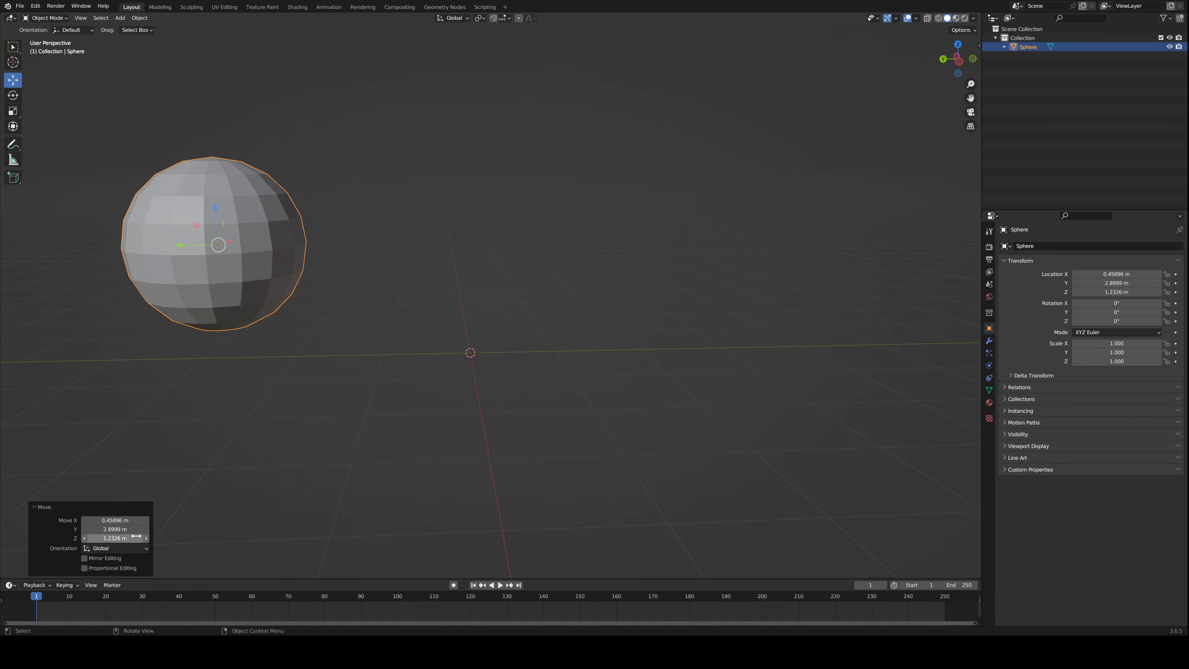
pyautogui.moveTo(114, 520)
pyautogui.mouseDown()
pyautogui.moveTo(75, 521)
pyautogui.moveTo(128, 538)
pyautogui.mouseUp()
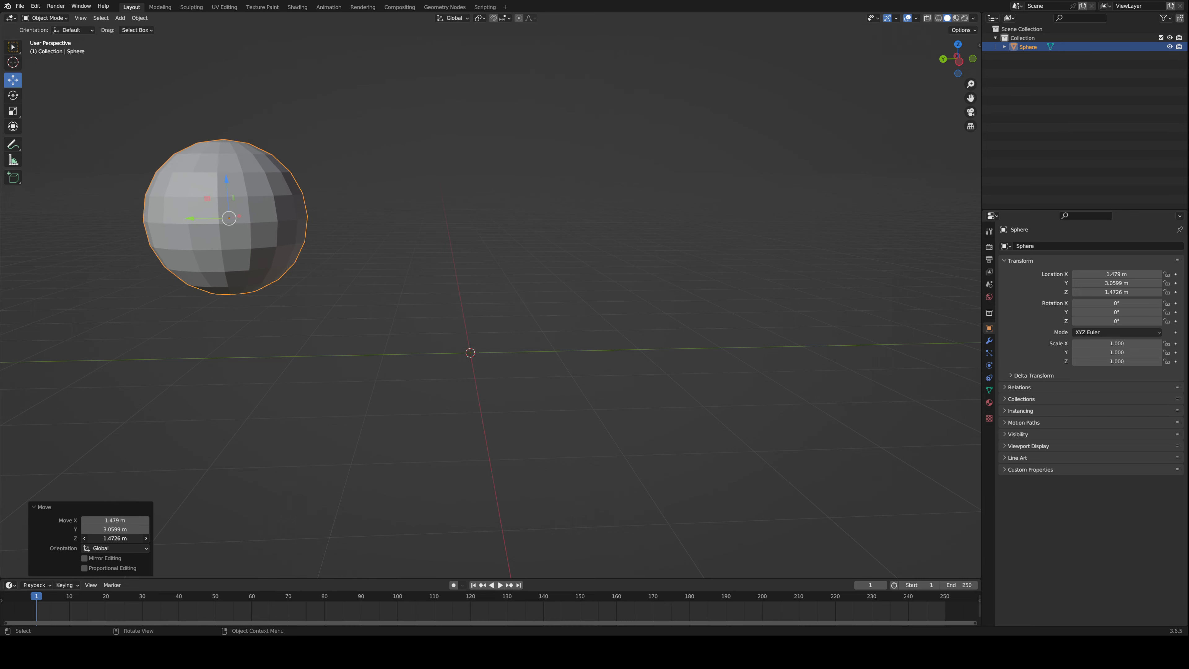
# - Delete the UV sphere from the scene
pyautogui.click(179, 445)
pyautogui.scroll(-3, 189, 432)
pyautogui.moveTo(188, 431); pyautogui.dragTo(188, 474, button='middle')
pyautogui.keyDown('shift'); pyautogui.moveTo(193, 436); pyautogui.dragTo(242, 476, button='middle'); pyautogui.keyUp('shift')
pyautogui.scroll(3, 309, 421)
pyautogui.scroll(-3, 328, 407)
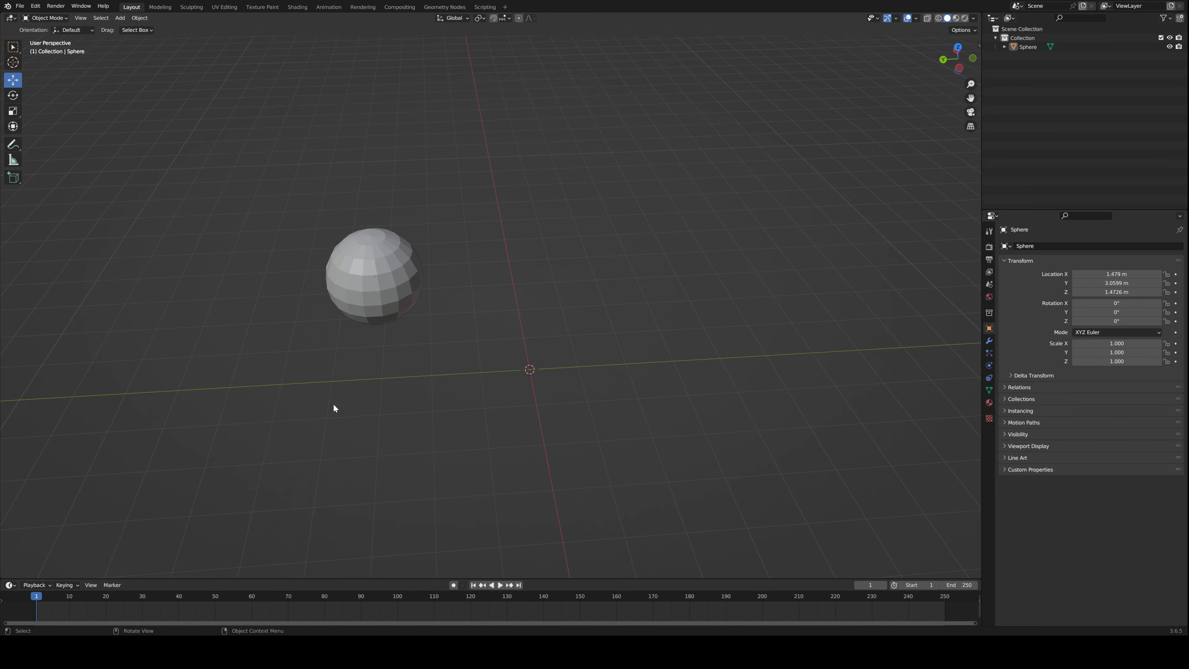
pyautogui.moveTo(333, 407); pyautogui.dragTo(385, 325, button='middle')
pyautogui.click(402, 356)
pyautogui.press('Delete')
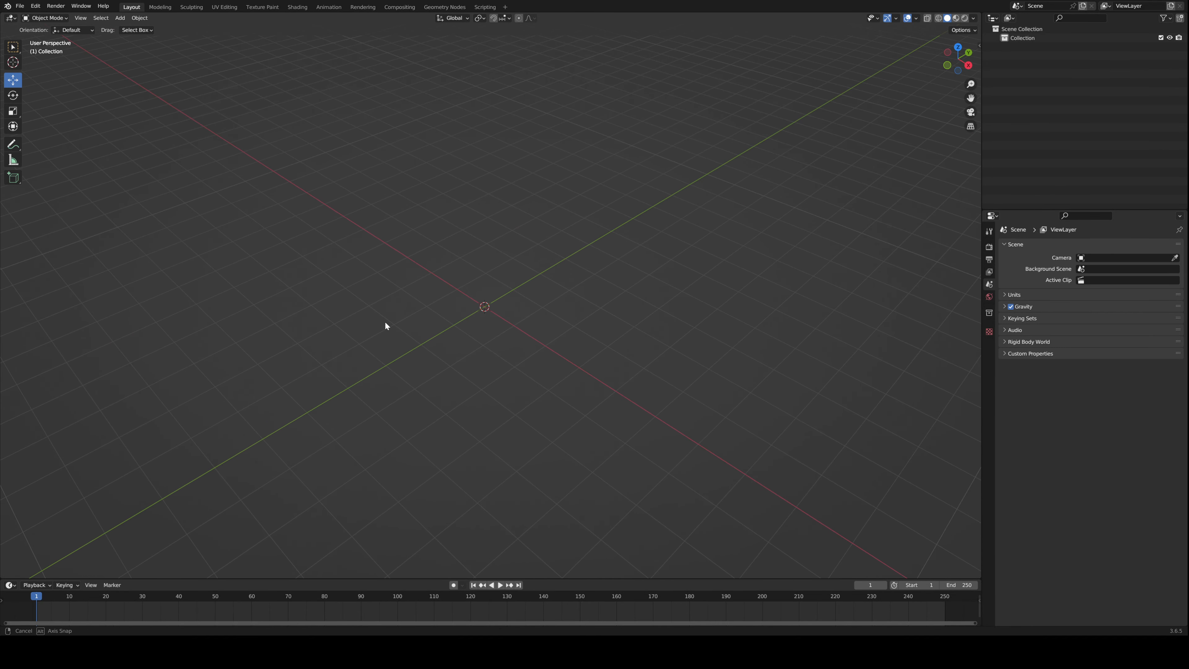
# - Add a torus mesh at the world origin and adjust its radii to get a thicker ring with a smaller hole
pyautogui.hotkey('shift', 'a')
pyautogui.moveTo(504, 309)
pyautogui.click(540, 370)
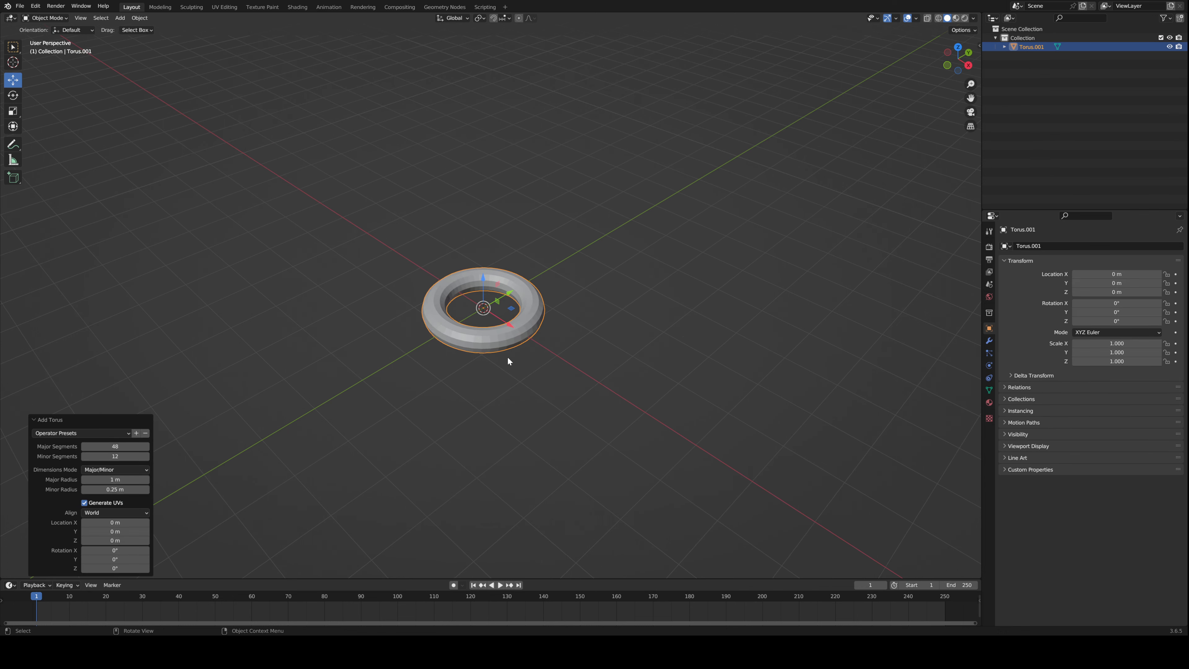
pyautogui.scroll(3, 509, 361)
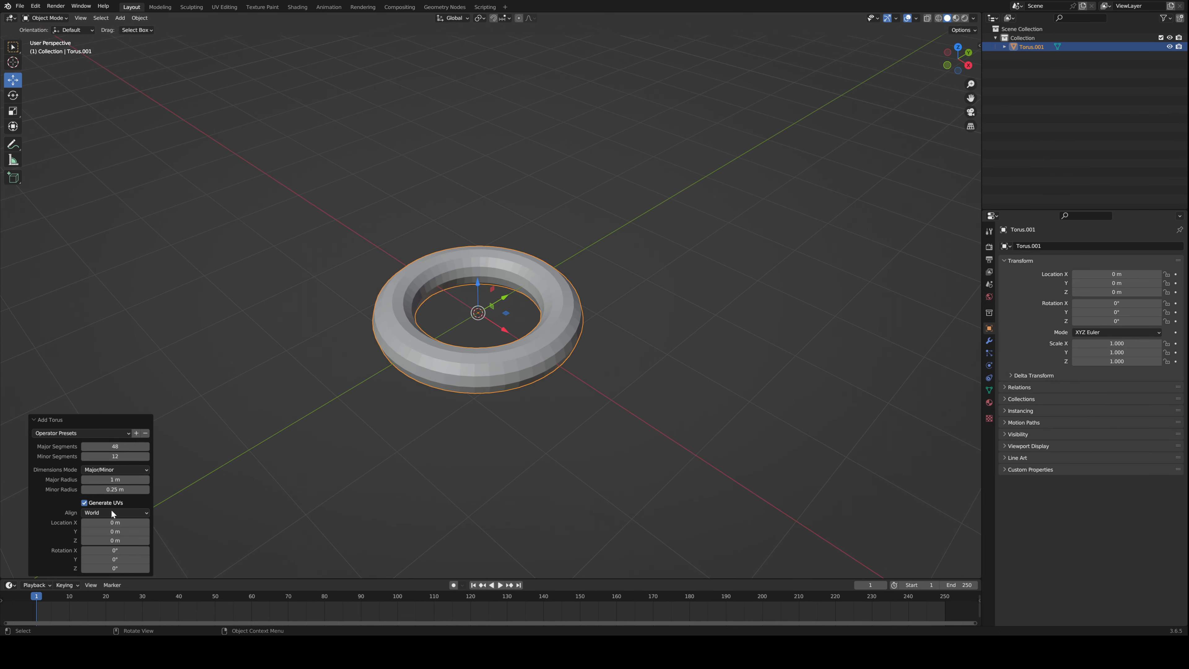
pyautogui.moveTo(115, 482); pyautogui.dragTo(140, 479)
pyautogui.moveTo(353, 457); pyautogui.dragTo(411, 459, button='middle')
pyautogui.moveTo(842, 341); pyautogui.dragTo(620, 266, button='middle')
# - Apply smooth shading to the torus
pyautogui.press('Tab')
pyautogui.press('Tab')
pyautogui.rightClick(625, 290)
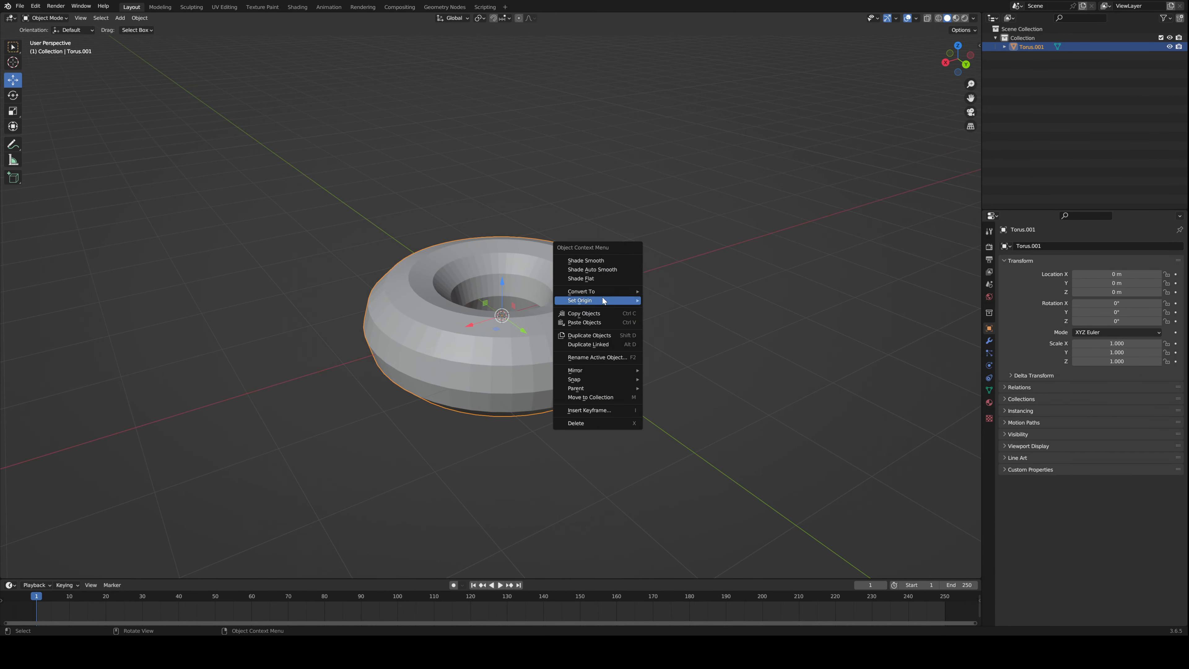
pyautogui.click(586, 260)
pyautogui.moveTo(586, 264); pyautogui.dragTo(891, 366, button='middle')
pyautogui.scroll(2, 891, 366)
# - Add a Subdivision Surface modifier to the torus
pyautogui.click(988, 340)
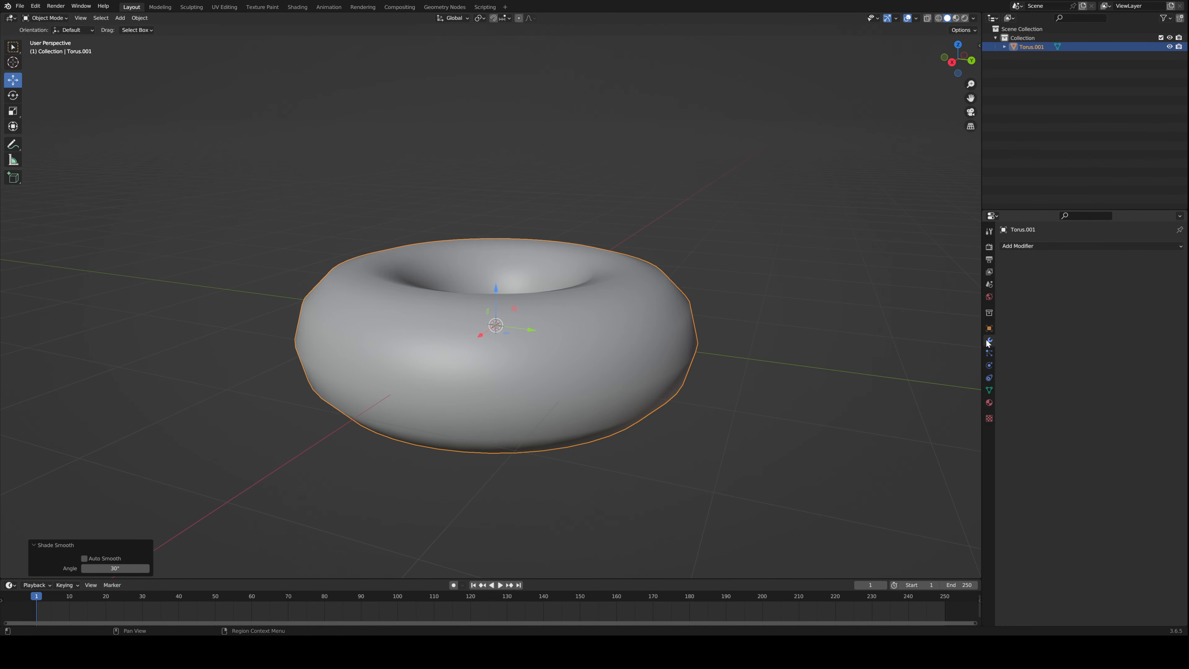
pyautogui.click(1013, 246)
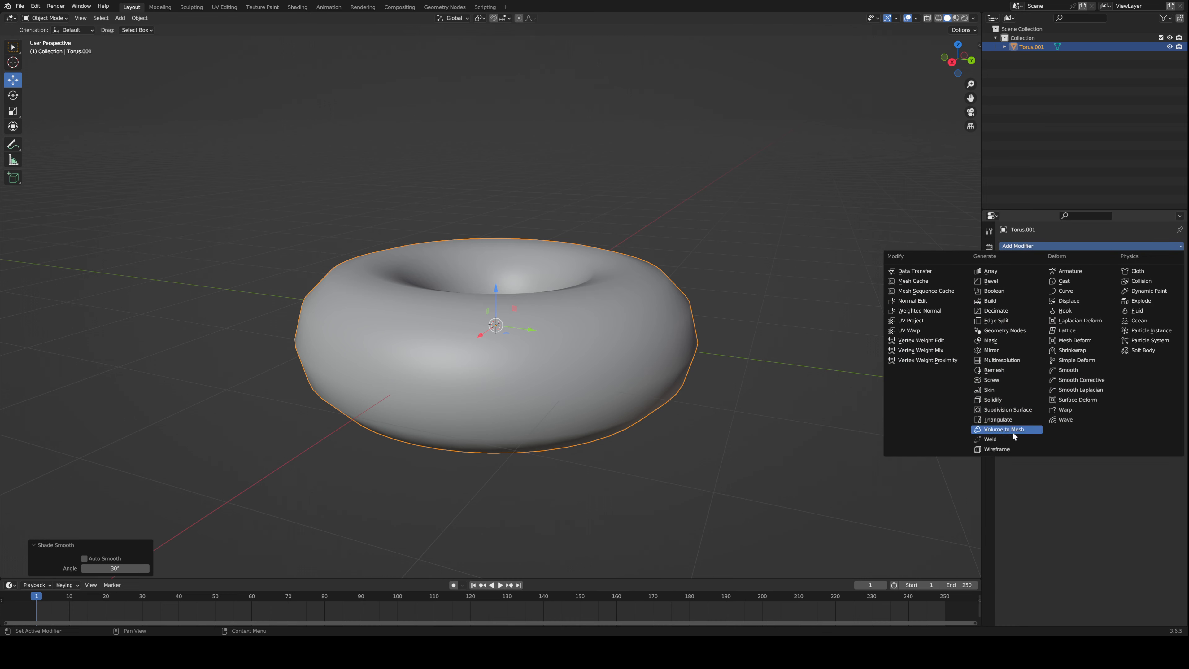
pyautogui.click(1007, 410)
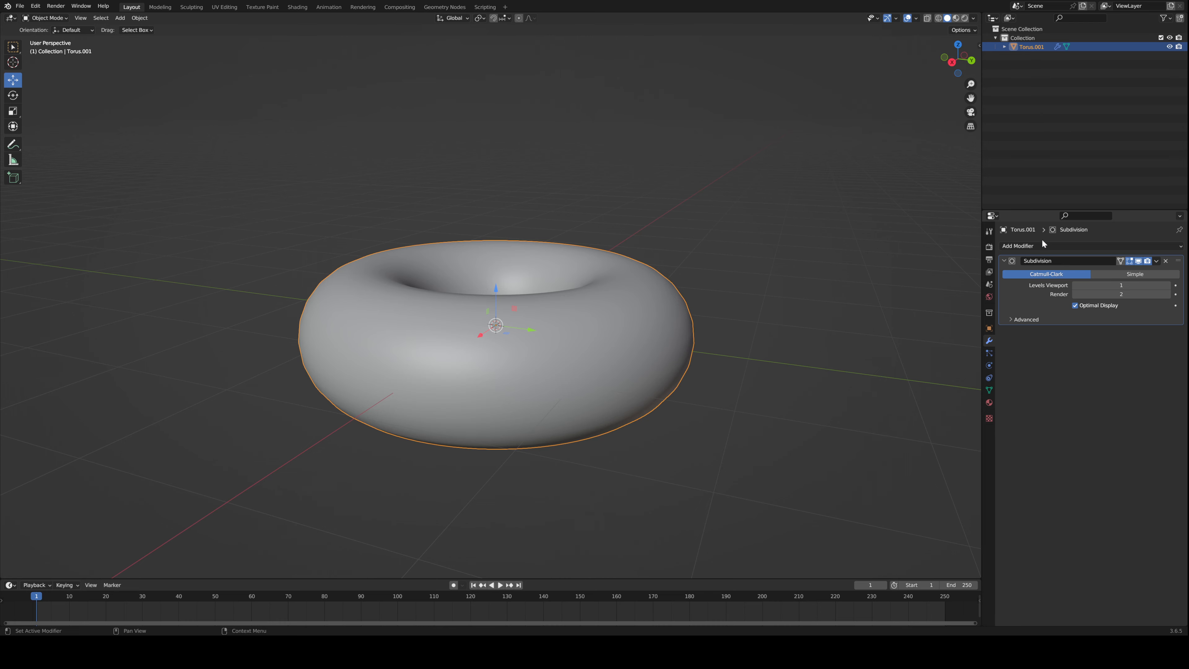
pyautogui.click(1034, 246)
# - Compare the torus in Edit Mode with Subdivision viewport levels of 3, 0 and 1, and return to Object Mode
pyautogui.moveTo(672, 226); pyautogui.dragTo(656, 265, button='middle')
pyautogui.moveTo(788, 284); pyautogui.dragTo(715, 222, button='middle')
pyautogui.press('Tab')
pyautogui.scroll(1, 603, 244)
pyautogui.keyDown('shift'); pyautogui.moveTo(226, 213); pyautogui.dragTo(294, 257, button='middle'); pyautogui.keyUp('shift')
pyautogui.moveTo(381, 271); pyautogui.dragTo(422, 377, button='middle')
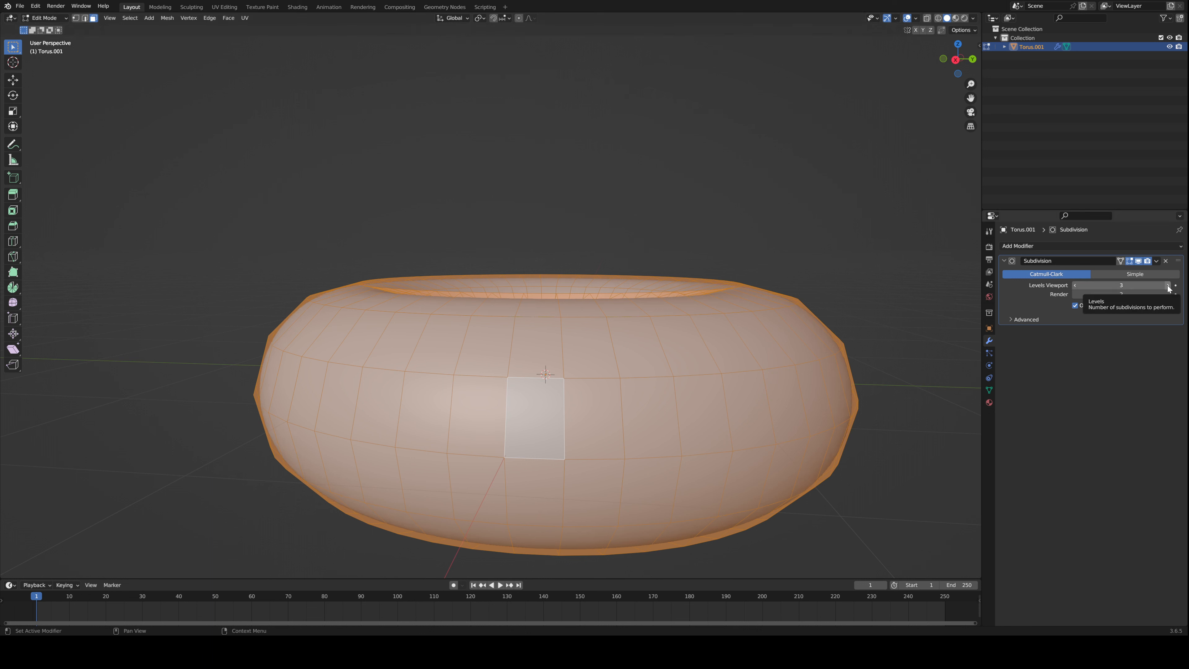
pyautogui.click(1074, 285)
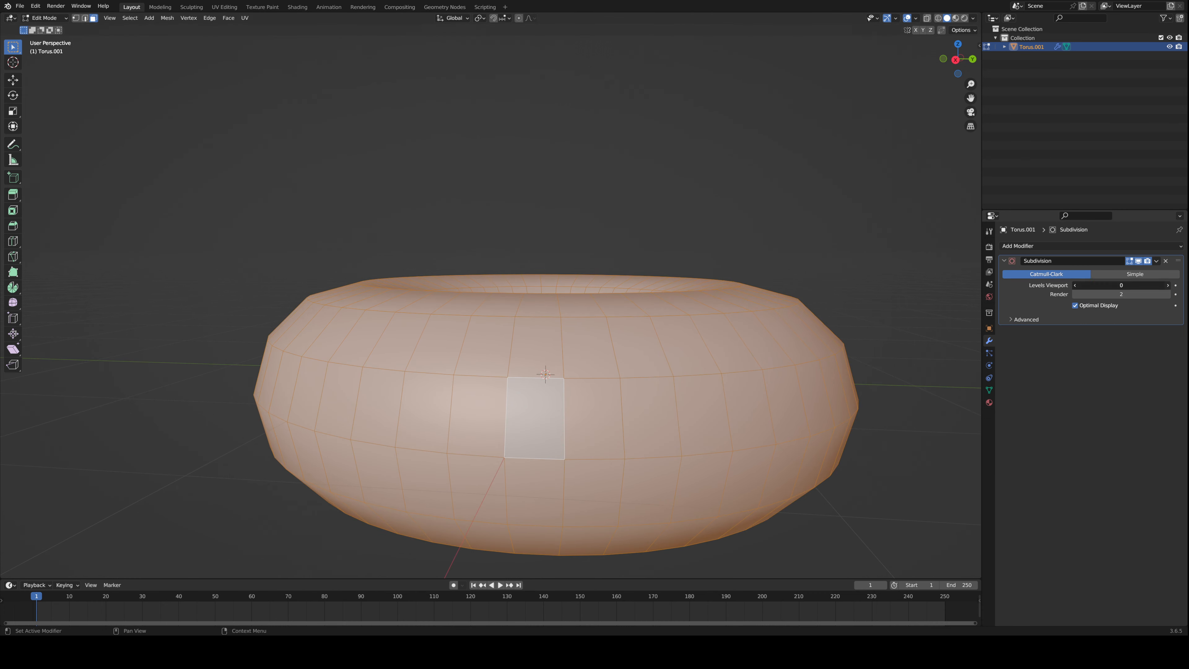
pyautogui.click(1167, 285)
pyautogui.scroll(-2, 782, 305)
pyautogui.moveTo(778, 365); pyautogui.dragTo(287, 302, button='middle')
pyautogui.press('Tab')
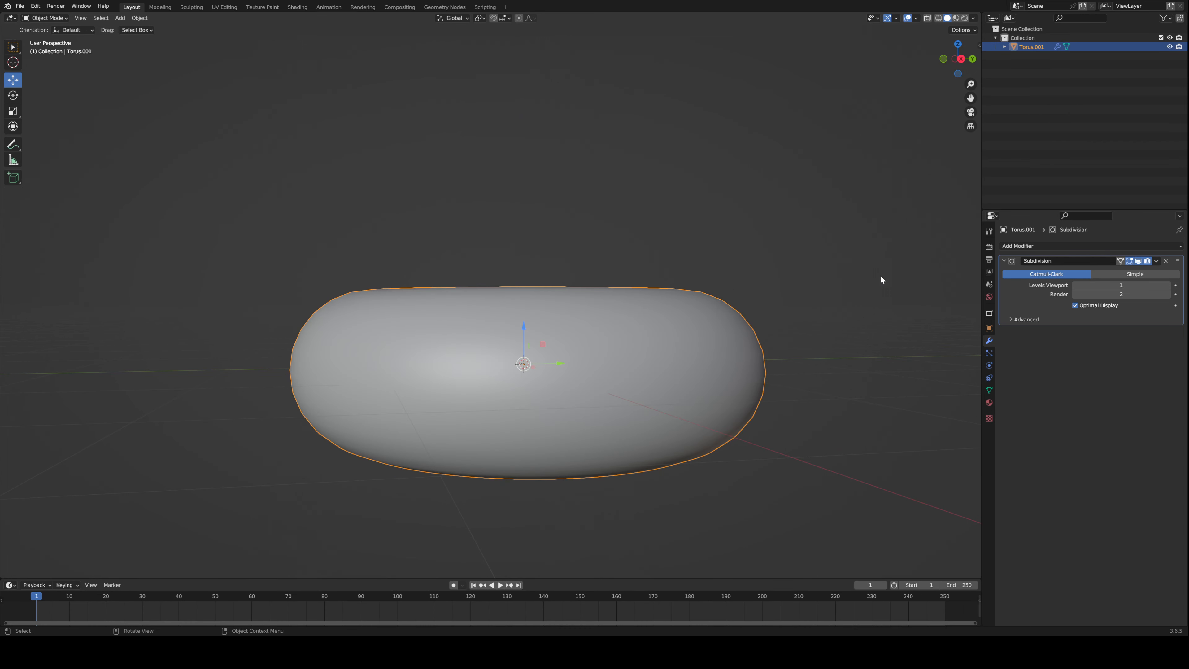
# - Set the Subdivision type to Simple, apply the modifier and inspect the resulting mesh in Edit Mode
pyautogui.click(1128, 274)
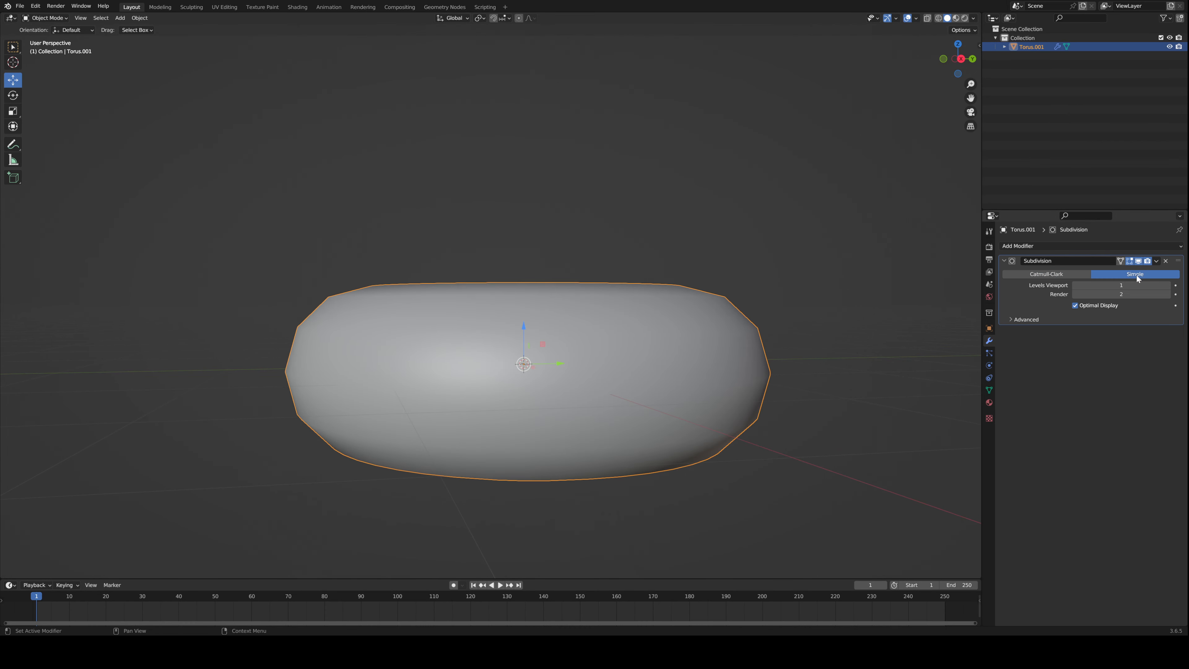
pyautogui.hotkey('ctrl', 'a')
pyautogui.press('Tab')
pyautogui.moveTo(735, 309)
pyautogui.mouseDown(button='middle')
pyautogui.moveTo(730, 337)
pyautogui.moveTo(728, 307)
pyautogui.mouseUp(button='middle')
pyautogui.scroll(2, 392, 276)
pyautogui.keyDown('shift'); pyautogui.moveTo(338, 286); pyautogui.dragTo(386, 276, button='middle'); pyautogui.keyUp('shift')
pyautogui.click(386, 276)
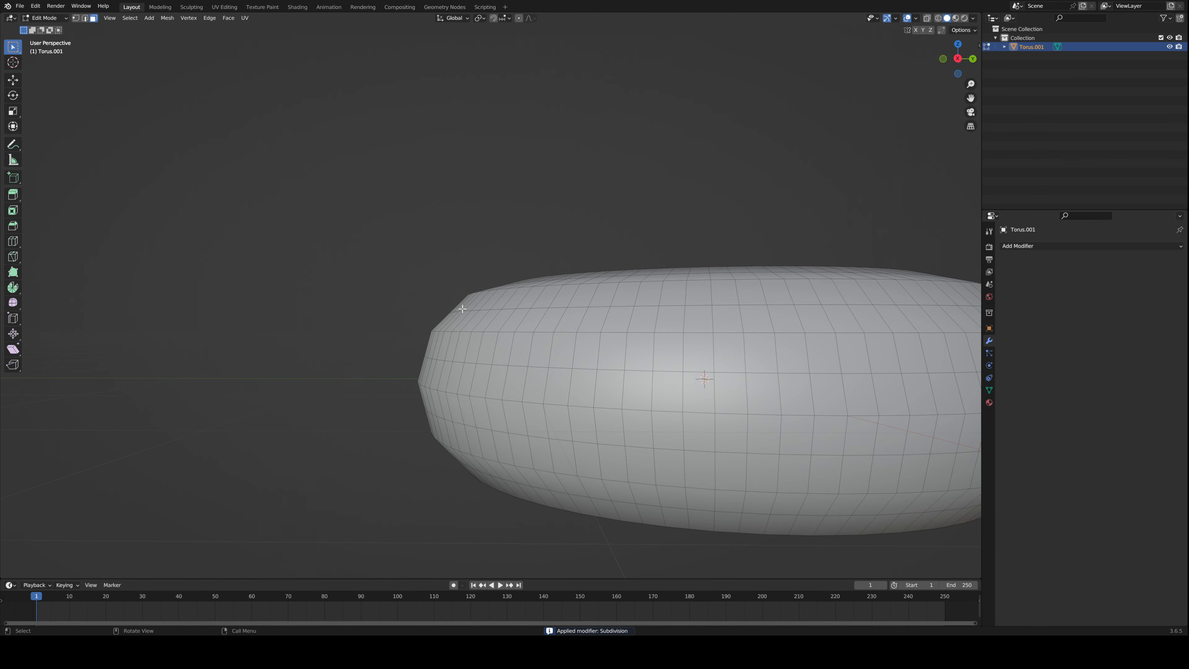
pyautogui.moveTo(448, 314); pyautogui.dragTo(426, 314, button='middle')
# - Undo applying the Subdivision modifier and set its type to Catmull-Clark
pyautogui.hotkey('ctrl', 'z')
pyautogui.hotkey('ctrl', 'z')
pyautogui.hotkey('ctrl', 'z')
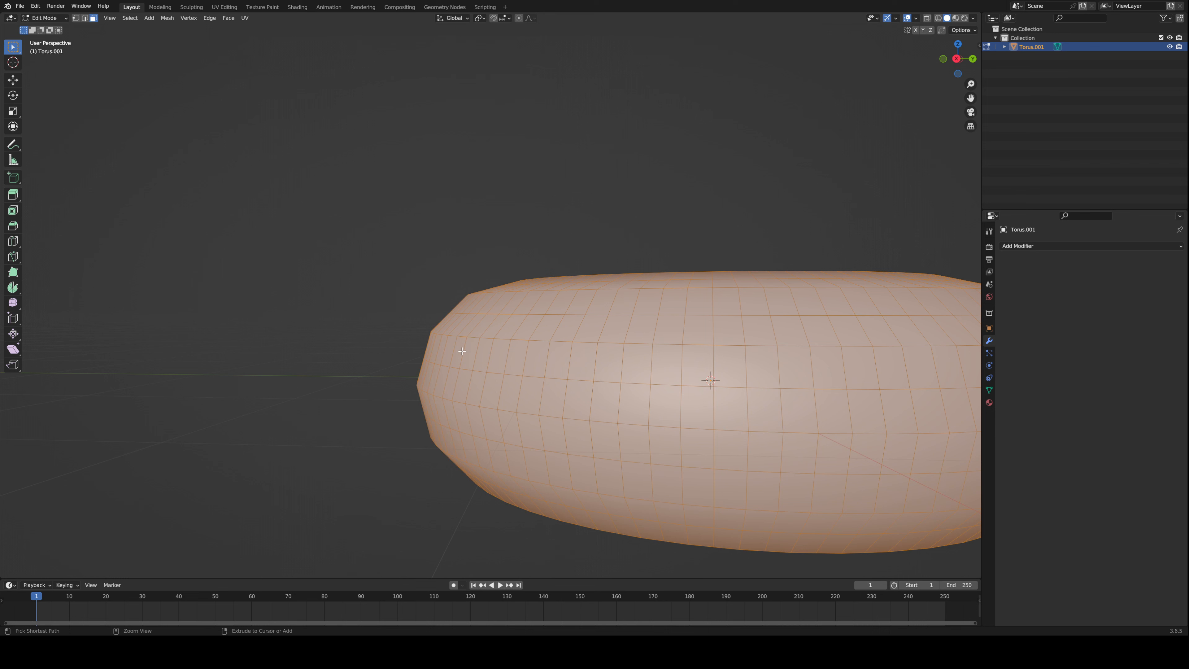
pyautogui.click(1046, 274)
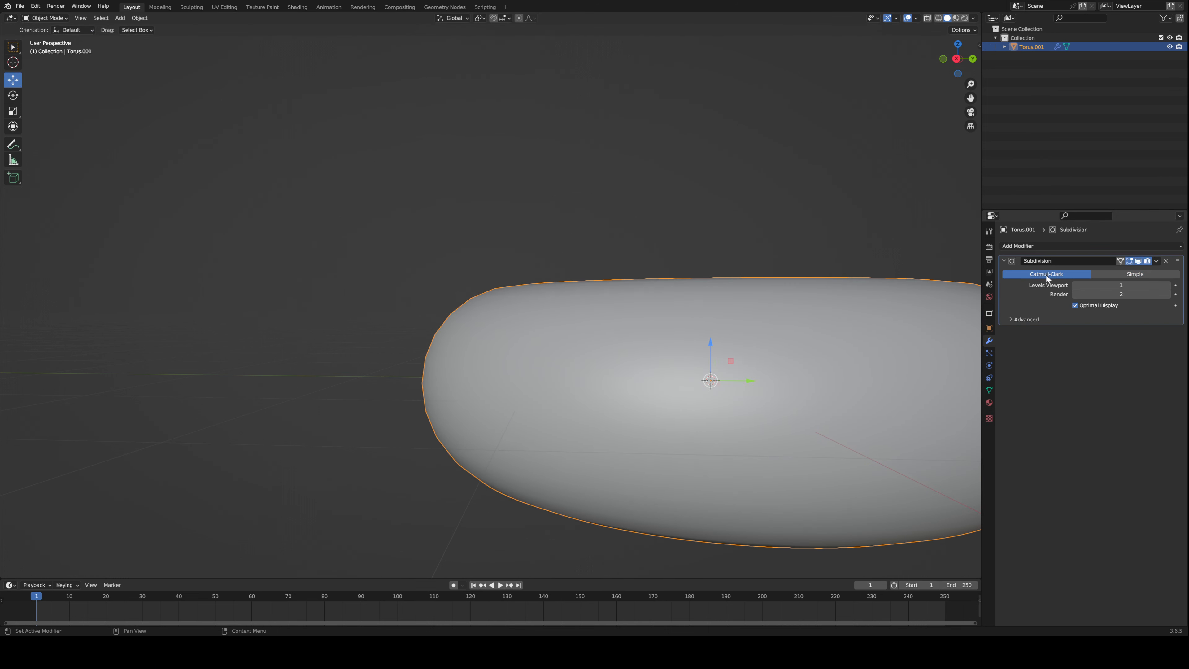
# - Raise the Subdivision viewport levels to 4 to examine the torus outline, and set them back to 1
pyautogui.click(1164, 285)
pyautogui.click(1166, 286)
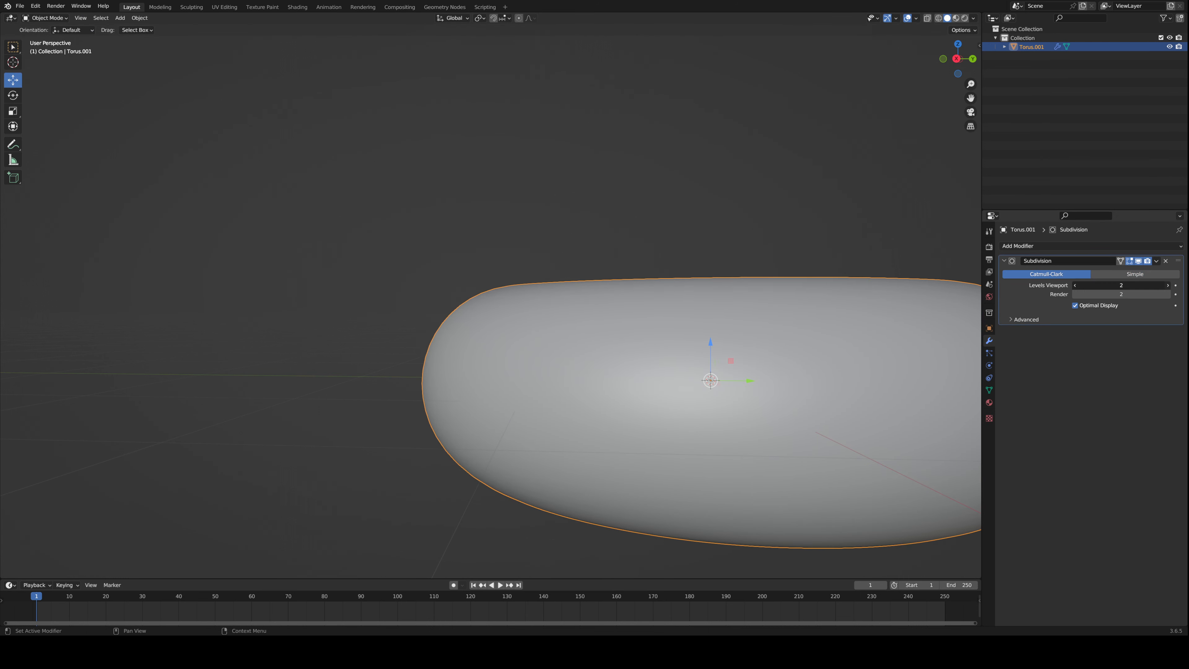
pyautogui.click(1167, 286)
pyautogui.scroll(4, 405, 340)
pyautogui.scroll(-1, 426, 320)
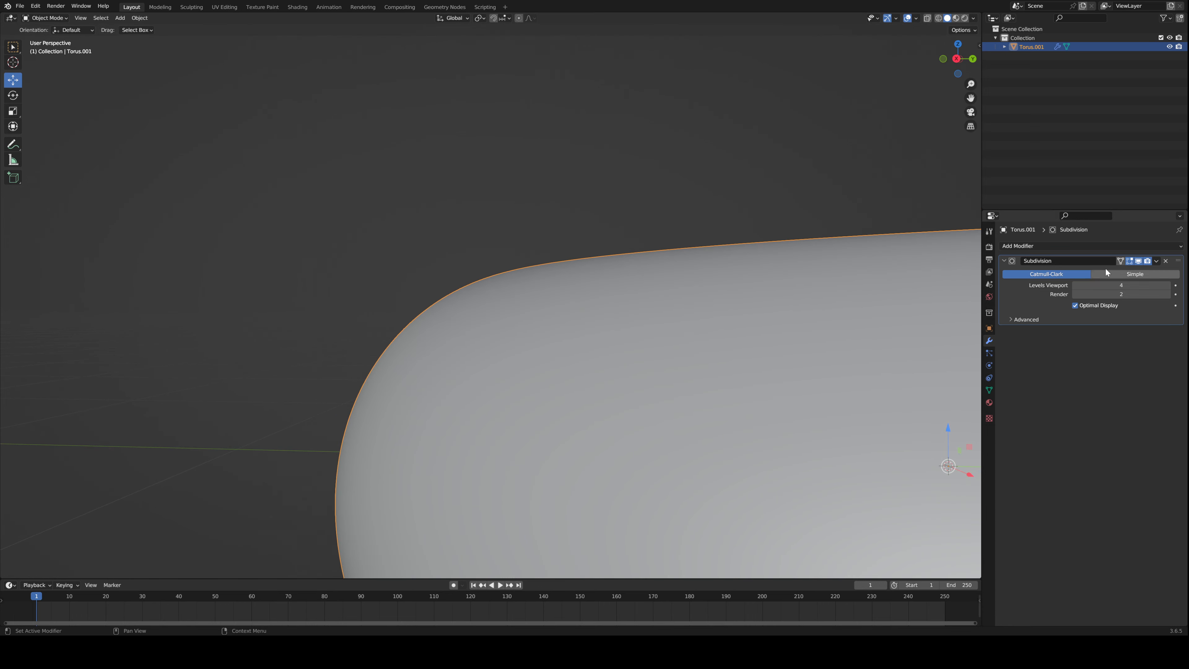
pyautogui.scroll(-4, 967, 288)
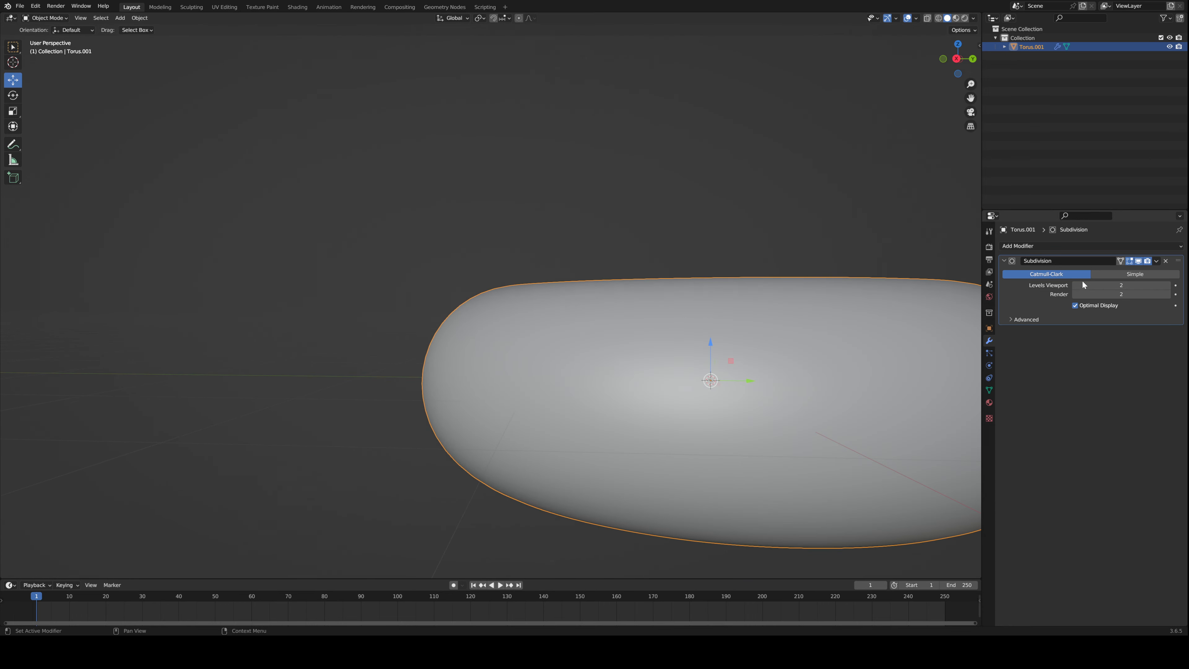
pyautogui.click(1075, 285)
pyautogui.click(1075, 285)
pyautogui.scroll(-5, 702, 309)
pyautogui.moveTo(695, 307); pyautogui.dragTo(703, 335, button='middle')
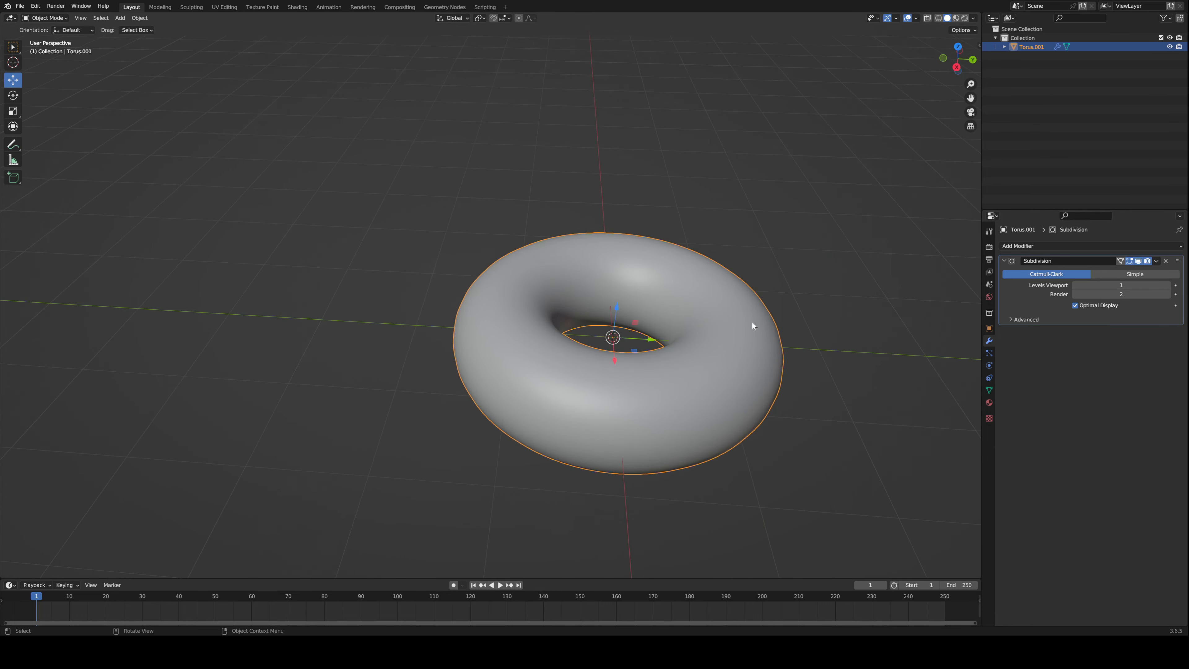
# - Enter Edit Mode, turn on the Subdivision modifier's on-cage display for the torus and clear the selection
pyautogui.press('Tab')
pyautogui.keyDown('shift'); pyautogui.moveTo(844, 398); pyautogui.dragTo(759, 252, button='middle'); pyautogui.keyUp('shift')
pyautogui.click(1119, 261)
pyautogui.click(1119, 261)
pyautogui.click(1119, 261)
pyautogui.click(1120, 261)
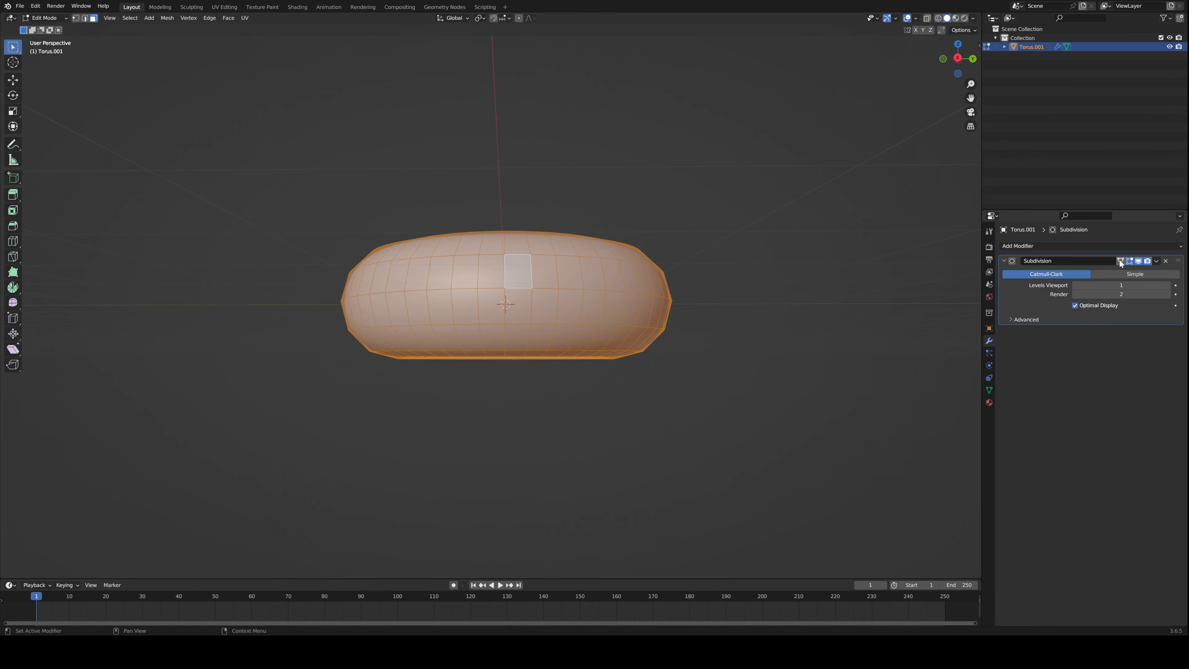
pyautogui.click(1120, 261)
pyautogui.click(1120, 261)
pyautogui.click(1120, 261)
pyautogui.click(1120, 261)
pyautogui.click(1121, 261)
pyautogui.moveTo(837, 271)
pyautogui.mouseDown(button='middle')
pyautogui.moveTo(842, 316)
pyautogui.moveTo(741, 345)
pyautogui.moveTo(692, 452)
pyautogui.moveTo(621, 287)
pyautogui.moveTo(666, 265)
pyautogui.moveTo(627, 387)
pyautogui.moveTo(562, 331)
pyautogui.moveTo(562, 380)
pyautogui.moveTo(569, 369)
pyautogui.mouseUp(button='middle')
pyautogui.click(840, 317)
pyautogui.scroll(-3, 740, 345)
pyautogui.scroll(4, 621, 287)
pyautogui.scroll(-4, 666, 265)
pyautogui.scroll(3, 562, 331)
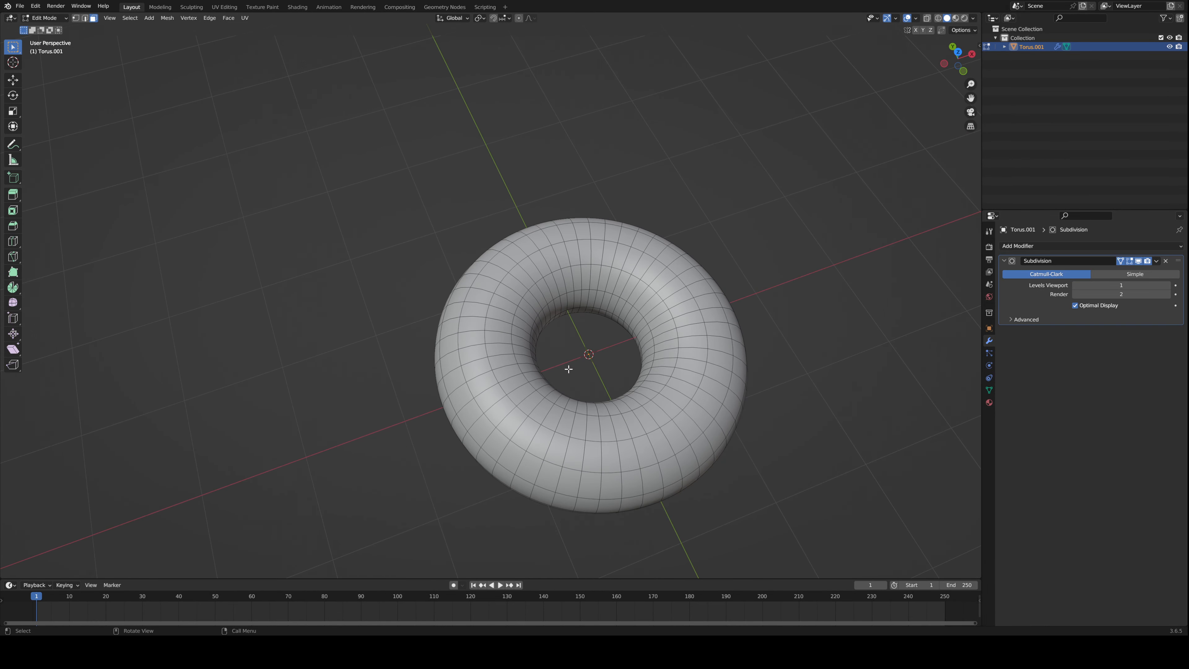
# - Try selecting on the torus in edge mode and in face mode, and clear the selection
pyautogui.press('2')
pyautogui.keyDown('alt'); pyautogui.click(499, 284); pyautogui.keyUp('alt')
pyautogui.moveTo(498, 284); pyautogui.dragTo(556, 286, button='middle')
pyautogui.press('3')
pyautogui.keyDown('alt'); pyautogui.click(490, 273); pyautogui.keyUp('alt')
pyautogui.click(367, 298)
pyautogui.moveTo(367, 299); pyautogui.dragTo(586, 499, button='middle')
pyautogui.scroll(2, 496, 340)
pyautogui.keyDown('alt'); pyautogui.click(564, 402); pyautogui.keyUp('alt')
pyautogui.scroll(-5, 565, 399)
pyautogui.click(586, 499)
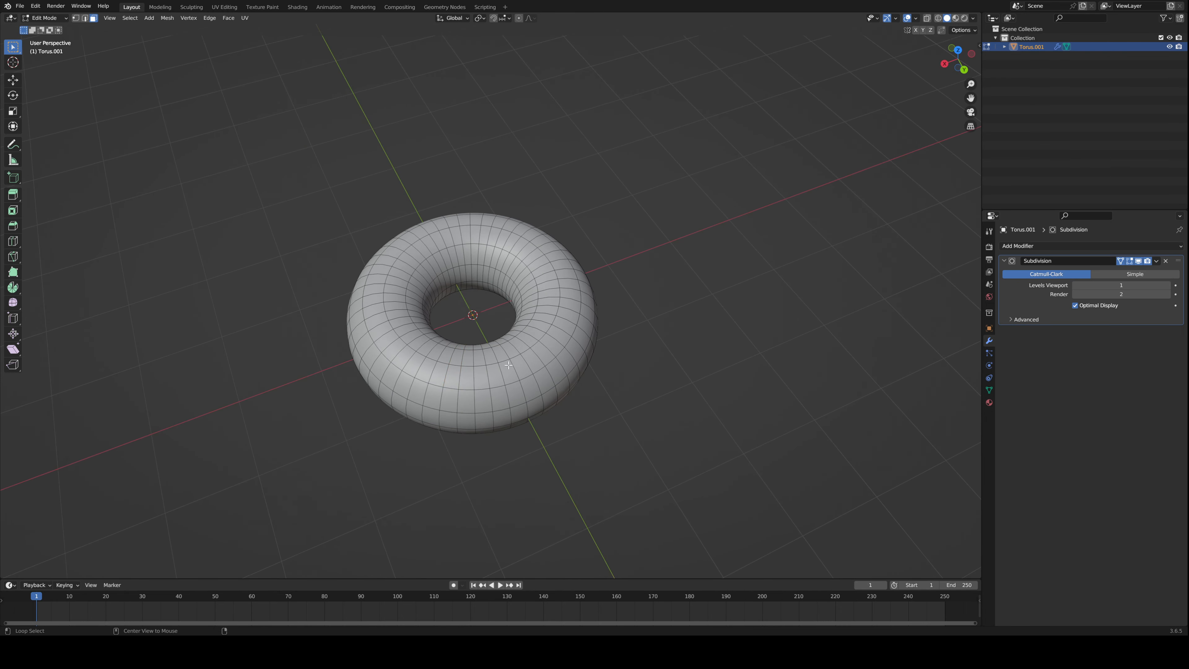
# - Select several adjacent face loops around the outer side of the torus
pyautogui.keyDown('alt'); pyautogui.click(513, 373); pyautogui.keyUp('alt')
pyautogui.moveTo(553, 398); pyautogui.dragTo(506, 359, button='middle')
pyautogui.keyDown('alt'); pyautogui.click(506, 355); pyautogui.keyUp('alt')
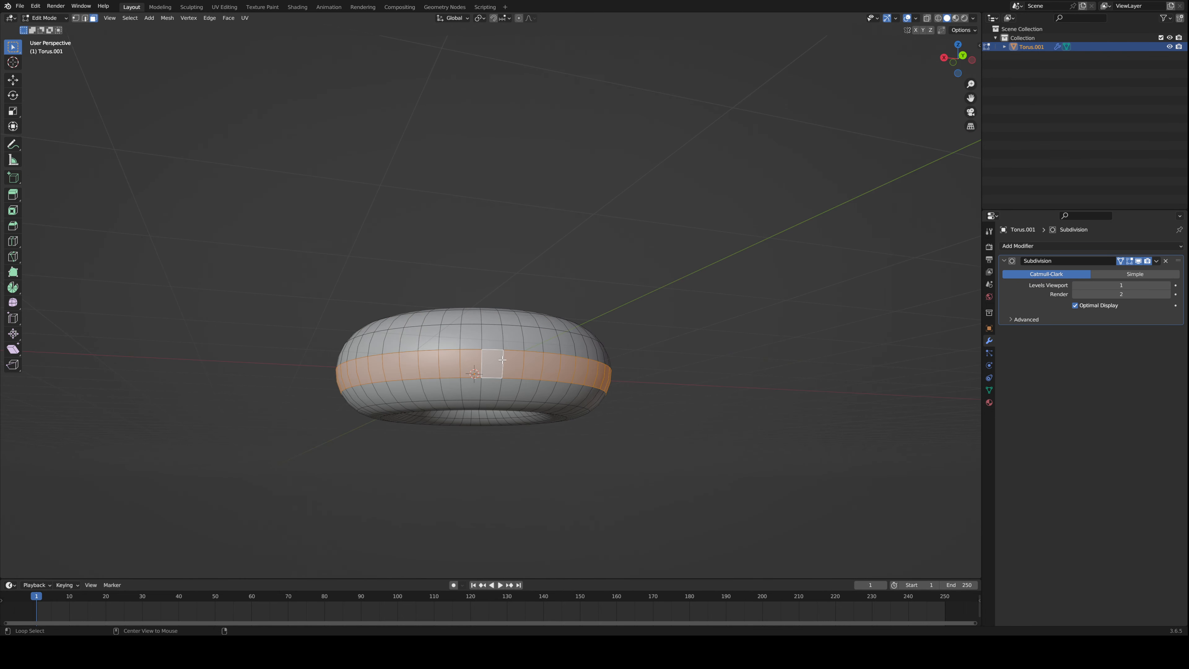
pyautogui.keyDown('alt'); pyautogui.keyDown('shift'); pyautogui.click(503, 329); pyautogui.keyUp('shift'); pyautogui.keyUp('alt')
pyautogui.moveTo(502, 316); pyautogui.dragTo(492, 345, button='middle')
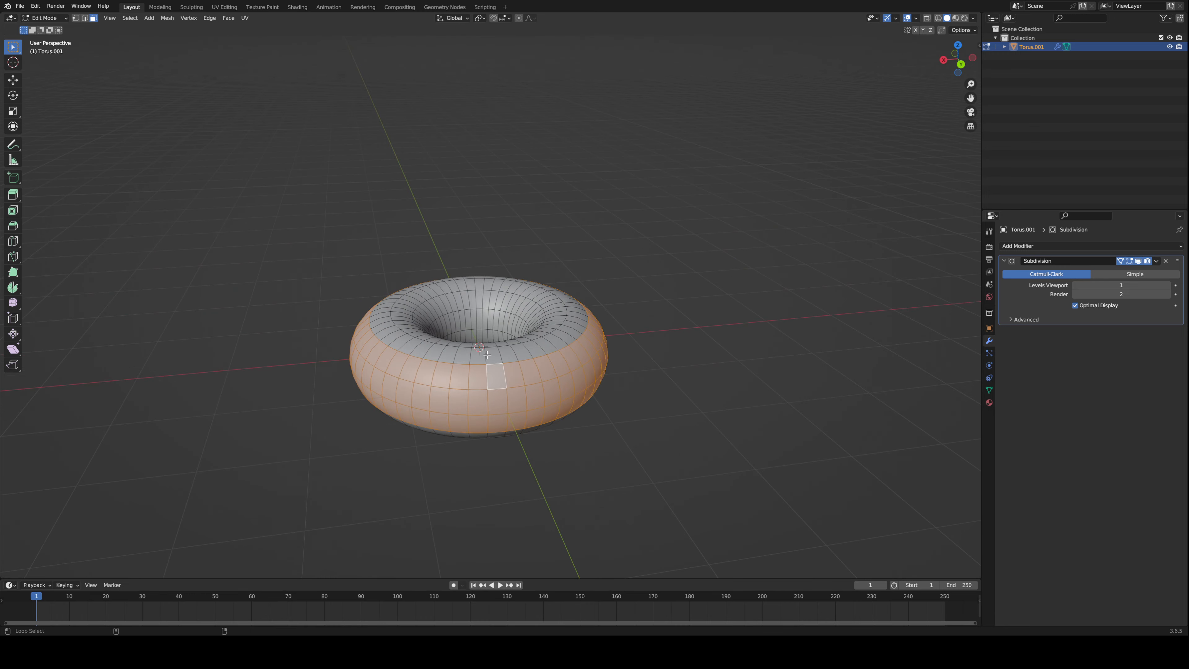
# - Add and remove face loops on the top of the torus, and clear the whole selection
pyautogui.keyDown('alt'); pyautogui.keyDown('shift'); pyautogui.click(493, 345); pyautogui.keyUp('shift'); pyautogui.keyUp('alt')
pyautogui.keyDown('alt'); pyautogui.keyDown('shift'); pyautogui.click(503, 346); pyautogui.keyUp('shift'); pyautogui.keyUp('alt')
pyautogui.keyDown('alt'); pyautogui.keyDown('shift'); pyautogui.click(504, 347); pyautogui.keyUp('shift'); pyautogui.keyUp('alt')
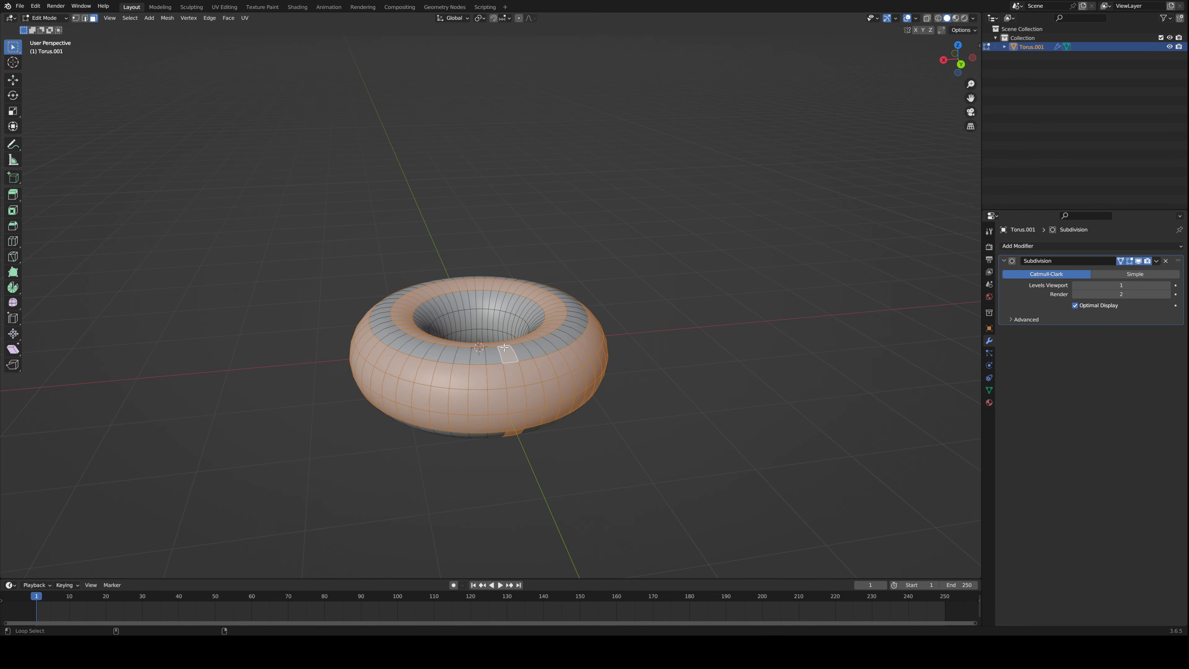
pyautogui.keyDown('alt'); pyautogui.keyDown('shift'); pyautogui.click(494, 347); pyautogui.keyUp('shift'); pyautogui.keyUp('alt')
pyautogui.keyDown('alt'); pyautogui.keyDown('shift'); pyautogui.click(494, 347); pyautogui.keyUp('shift'); pyautogui.keyUp('alt')
pyautogui.moveTo(514, 431); pyautogui.dragTo(536, 457, button='middle')
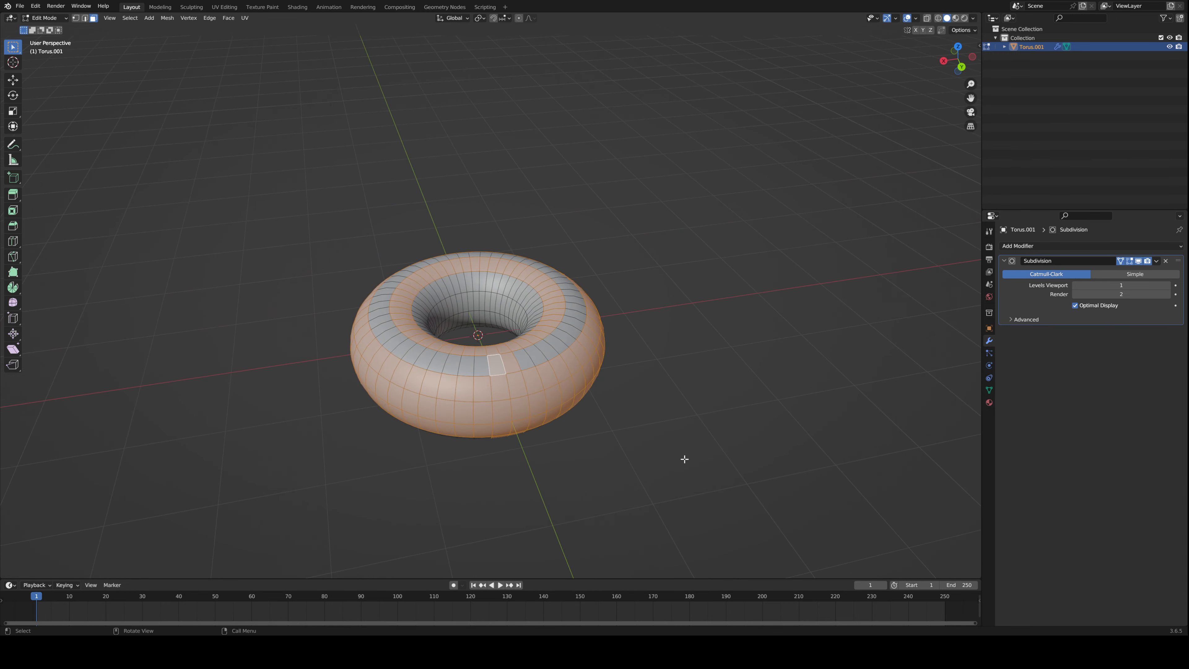
pyautogui.click(684, 459)
# - Select a single face loop around the upper side of the torus and deselect it
pyautogui.scroll(-1, 595, 403)
pyautogui.moveTo(584, 404); pyautogui.dragTo(562, 367, button='middle')
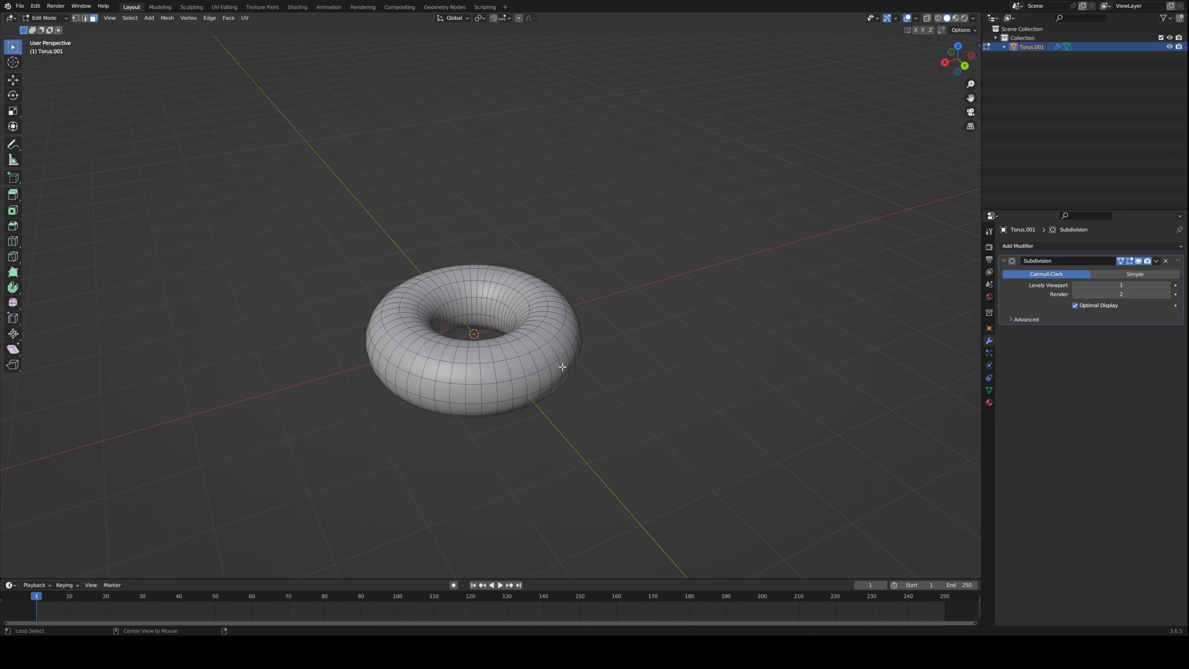
pyautogui.keyDown('alt'); pyautogui.click(503, 352); pyautogui.keyUp('alt')
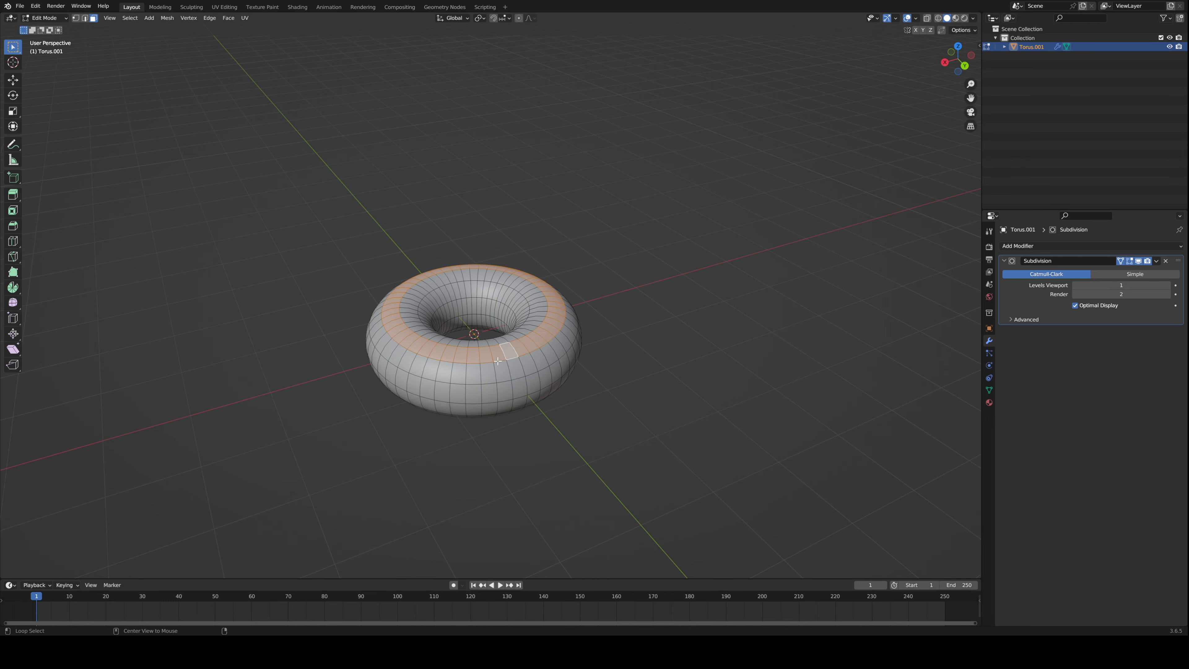
pyautogui.scroll(3, 730, 484)
pyautogui.click(730, 484)
# - Select a face loop running across the tube of the torus and deselect it
pyautogui.scroll(1, 685, 474)
pyautogui.keyDown('shift'); pyautogui.moveTo(685, 474); pyautogui.dragTo(680, 451, button='middle'); pyautogui.keyUp('shift')
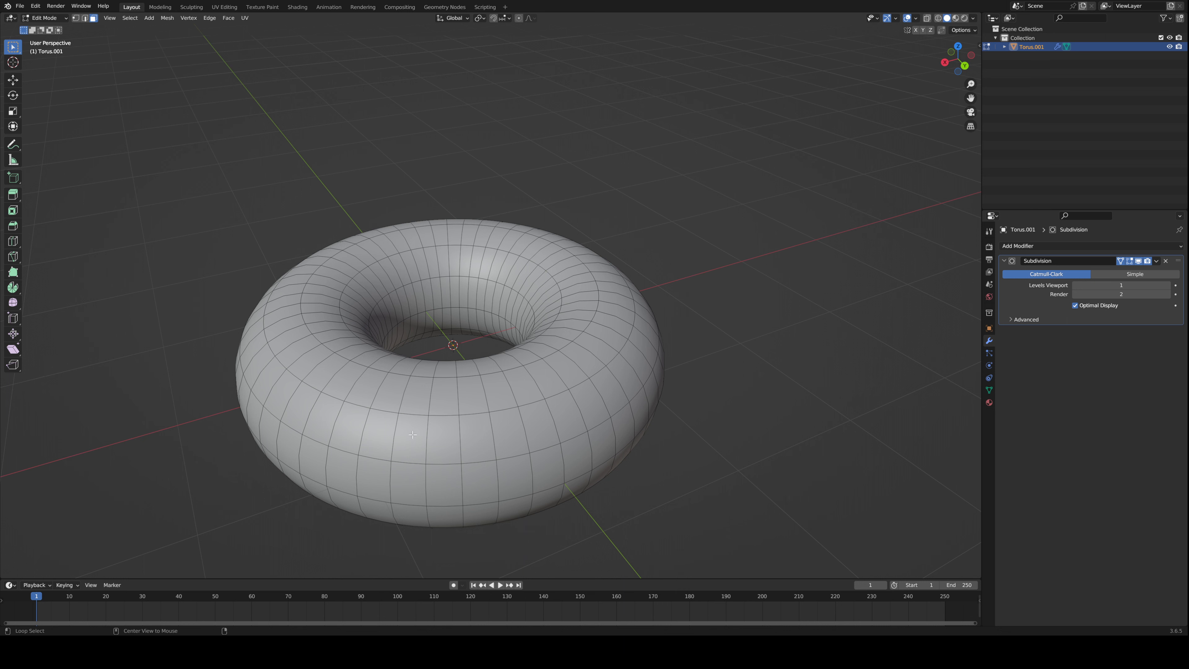
pyautogui.keyDown('alt'); pyautogui.click(360, 432); pyautogui.keyUp('alt')
pyautogui.hotkey('alt', 'a')
pyautogui.keyDown('alt'); pyautogui.click(381, 410); pyautogui.keyUp('alt')
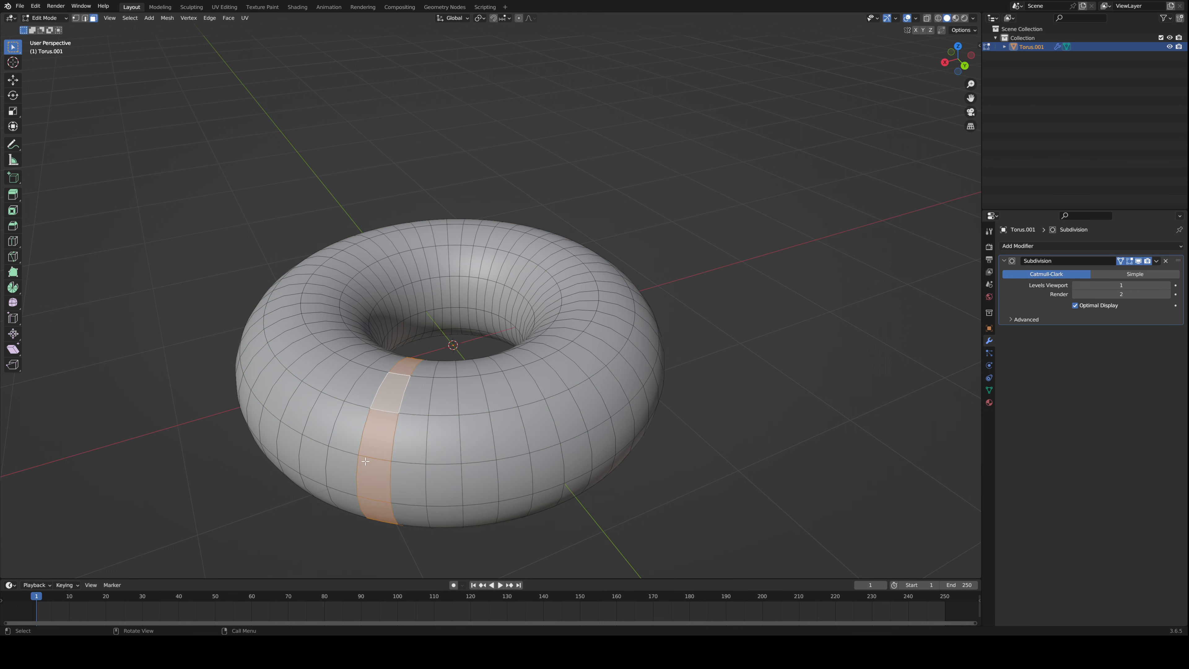
pyautogui.scroll(-3, 420, 343)
pyautogui.click(668, 393)
# - Select the adjacent face loops running around the top of the torus
pyautogui.scroll(3, 477, 298)
pyautogui.moveTo(461, 313); pyautogui.dragTo(492, 381, button='middle')
pyautogui.scroll(-2, 485, 324)
pyautogui.keyDown('alt'); pyautogui.click(554, 330); pyautogui.keyUp('alt')
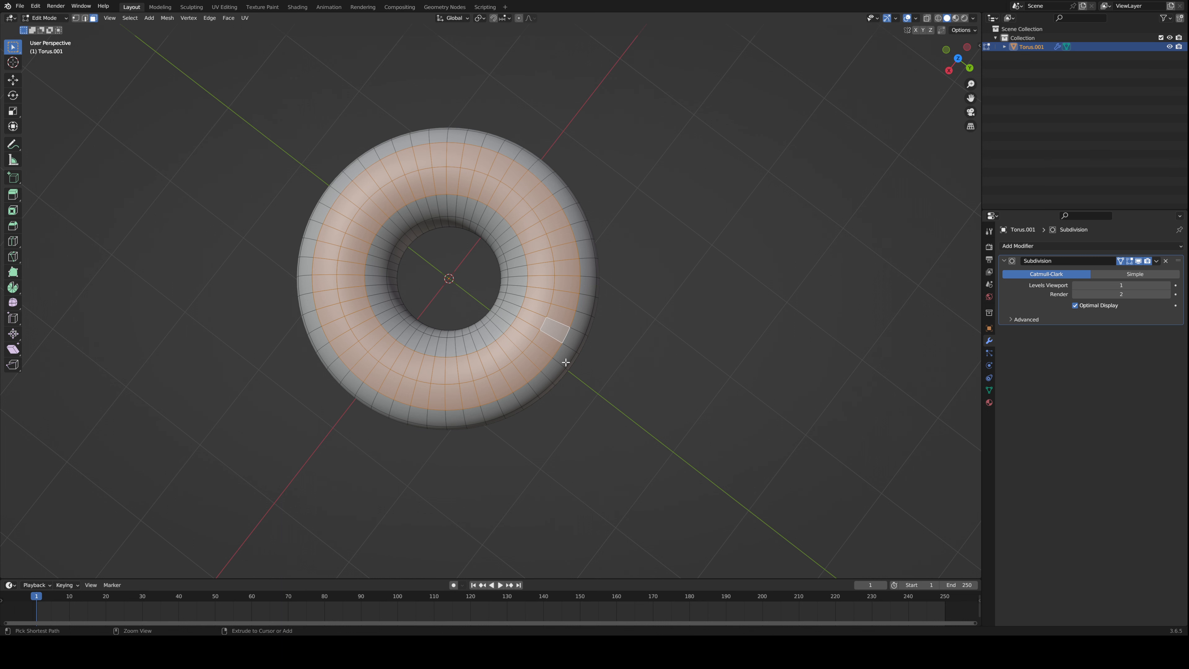
# - Grow the face selection by three rings to cover the upper part of the torus, trying out shrinking and regrowing it by two rings
pyautogui.press('ctrl+KP_Add')
pyautogui.press('ctrl+KP_Add')
pyautogui.press('ctrl+KP_Add')
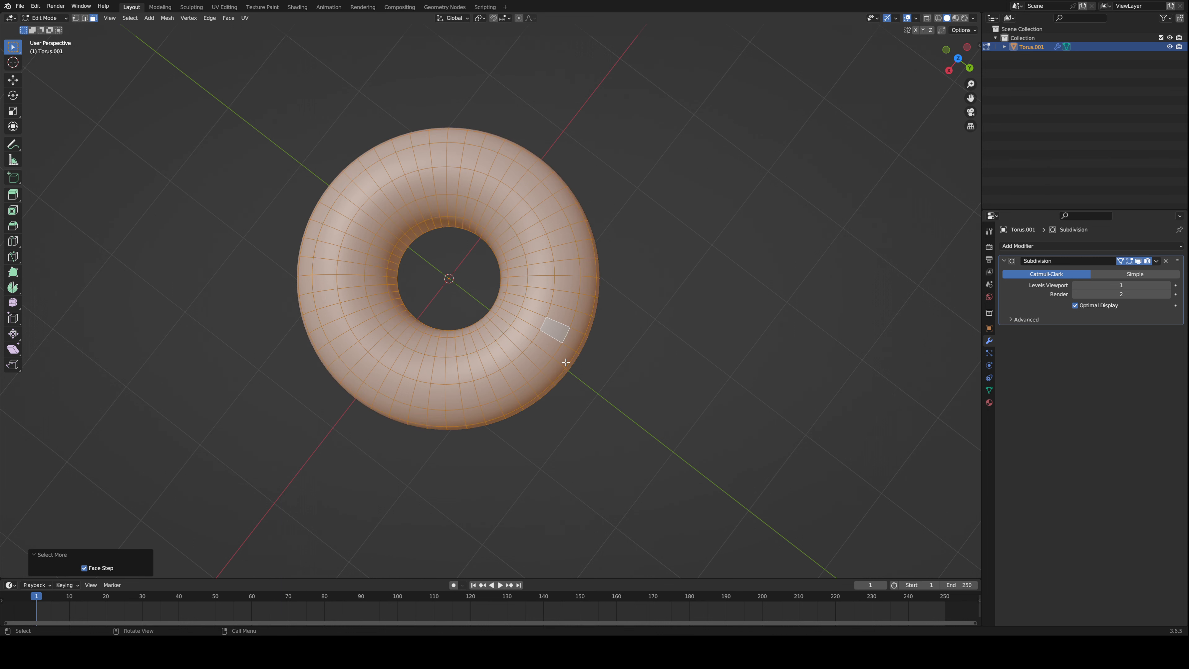
pyautogui.moveTo(599, 411); pyautogui.dragTo(541, 364, button='middle')
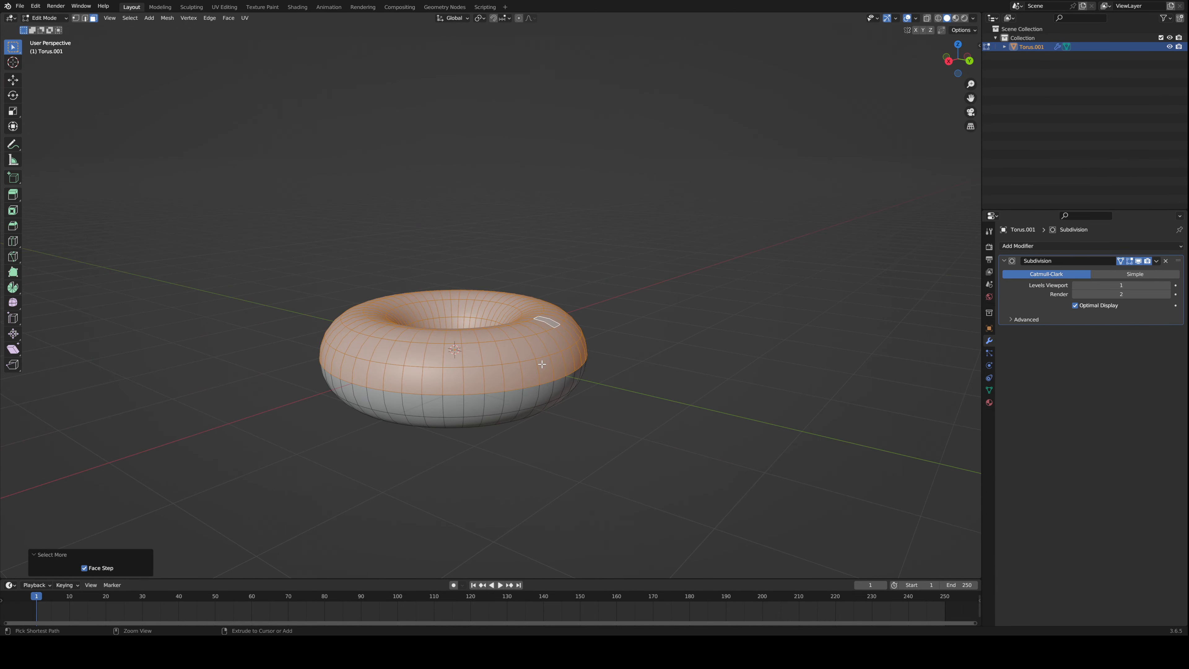
pyautogui.press('ctrl+KP_Subtract')
pyautogui.press('ctrl+KP_Subtract')
pyautogui.press('ctrl+KP_Add')
pyautogui.press('ctrl+KP_Add')
pyautogui.moveTo(541, 363); pyautogui.dragTo(589, 369, button='middle')
# - Duplicate the selected upper faces of the torus in place, without offset
pyautogui.hotkey('shift', 'd')
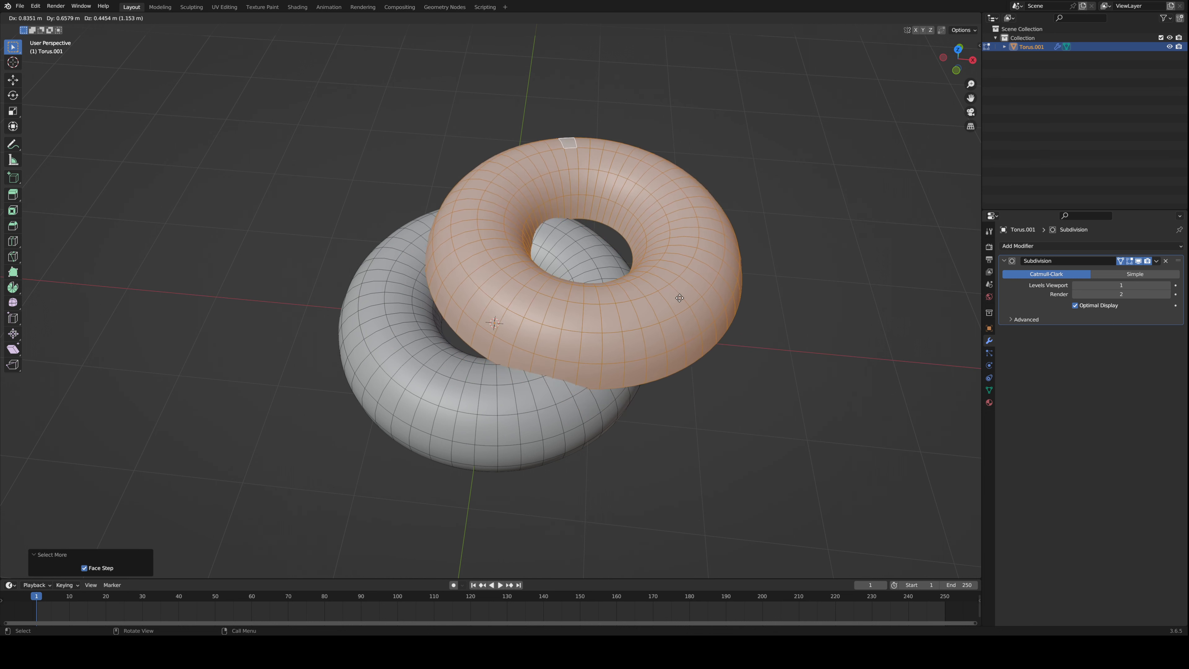
pyautogui.rightClick(773, 226)
pyautogui.moveTo(733, 278); pyautogui.dragTo(735, 234, button='middle')
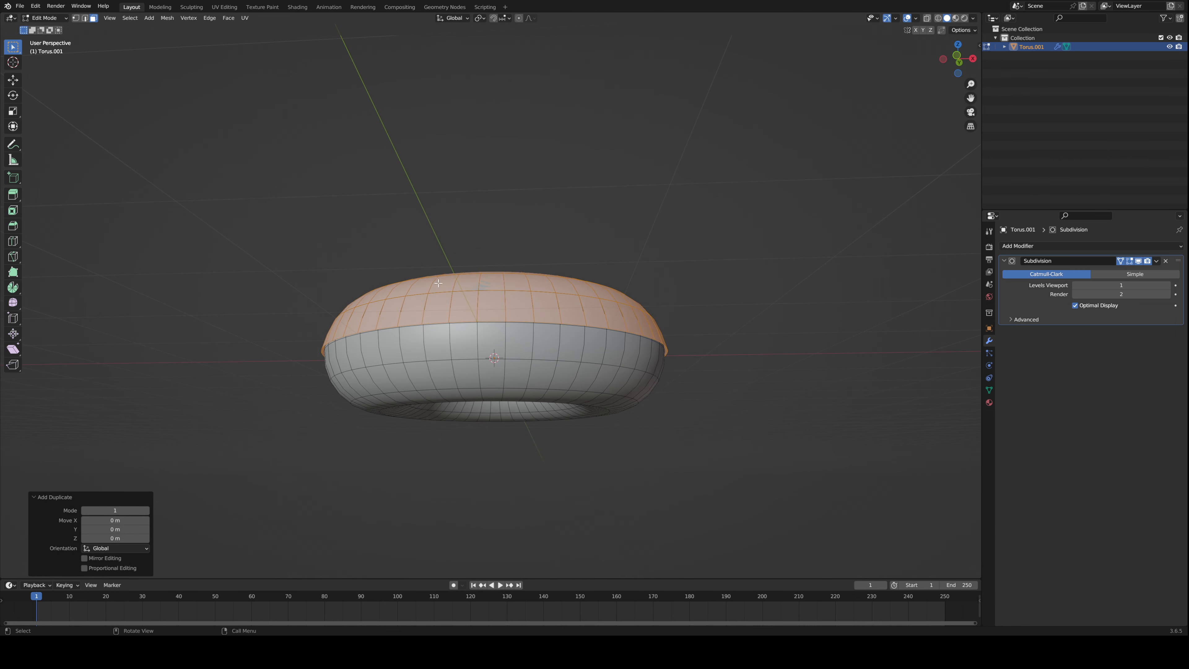
pyautogui.moveTo(569, 283); pyautogui.dragTo(544, 340, button='middle')
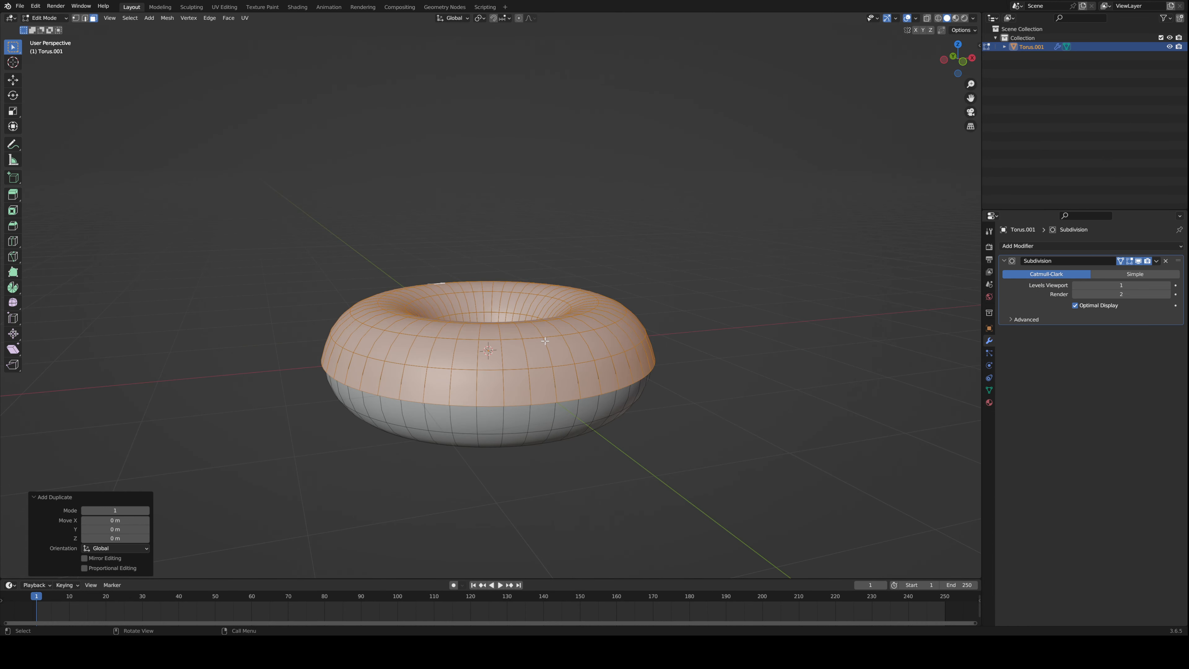
# - Separate the duplicated upper faces by selection into their own object
pyautogui.press('p')
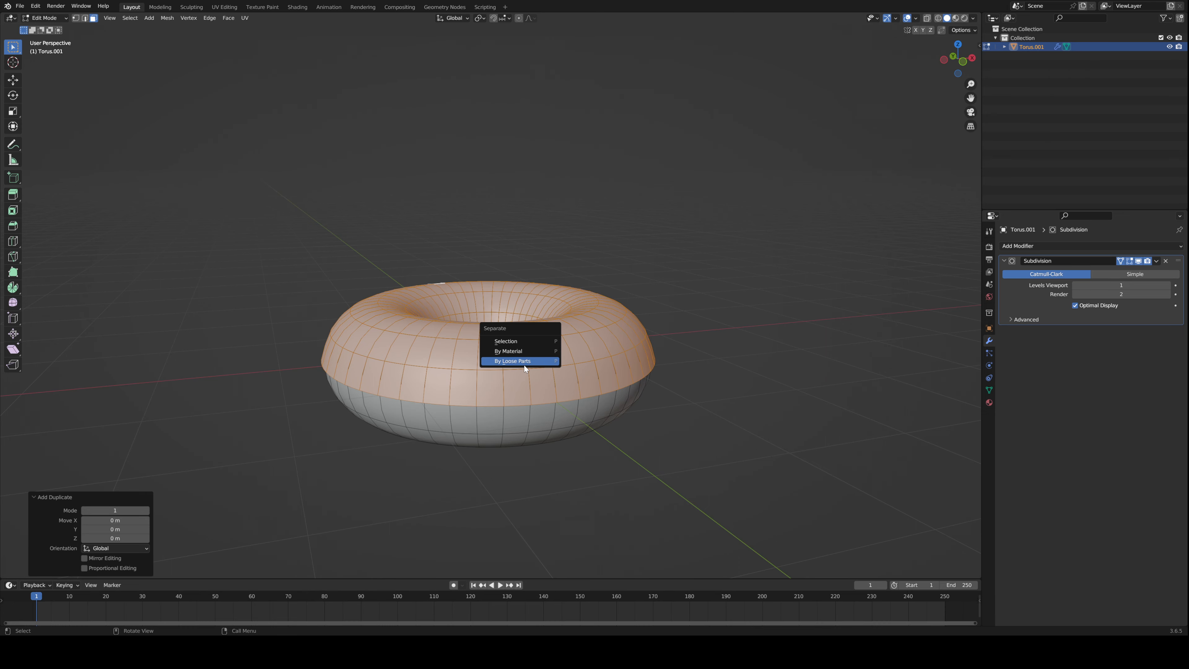
pyautogui.moveTo(772, 391); pyautogui.dragTo(721, 363, button='middle')
pyautogui.scroll(2, 678, 355)
pyautogui.press('g')
pyautogui.click(659, 262)
pyautogui.moveTo(659, 263); pyautogui.dragTo(503, 313, button='middle')
pyautogui.press('p')
pyautogui.click(503, 313)
pyautogui.scroll(-4, 608, 356)
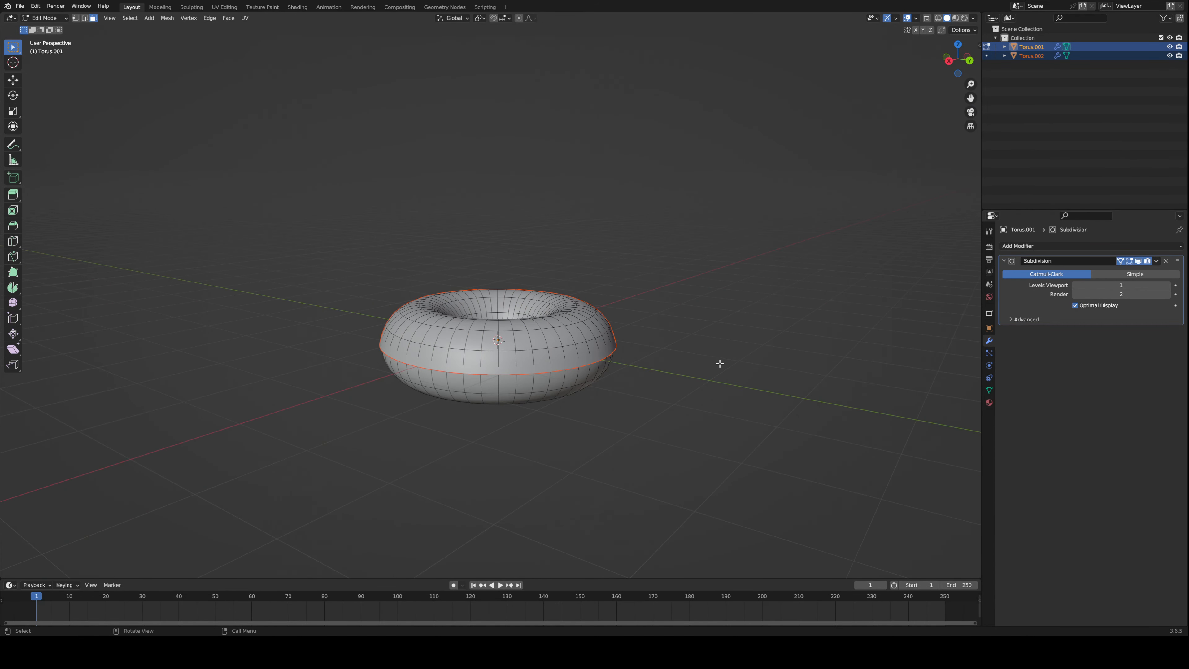
# - Return to Object Mode, try moving the base torus and the separated upper shell, cancelling both moves and leaving the shell selected
pyautogui.press('Tab')
pyautogui.click(492, 397)
pyautogui.press('g')
pyautogui.rightClick(549, 432)
pyautogui.moveTo(616, 383); pyautogui.dragTo(626, 416, button='middle')
pyautogui.hotkey('alt', 'a')
pyautogui.click(583, 389)
pyautogui.press('g')
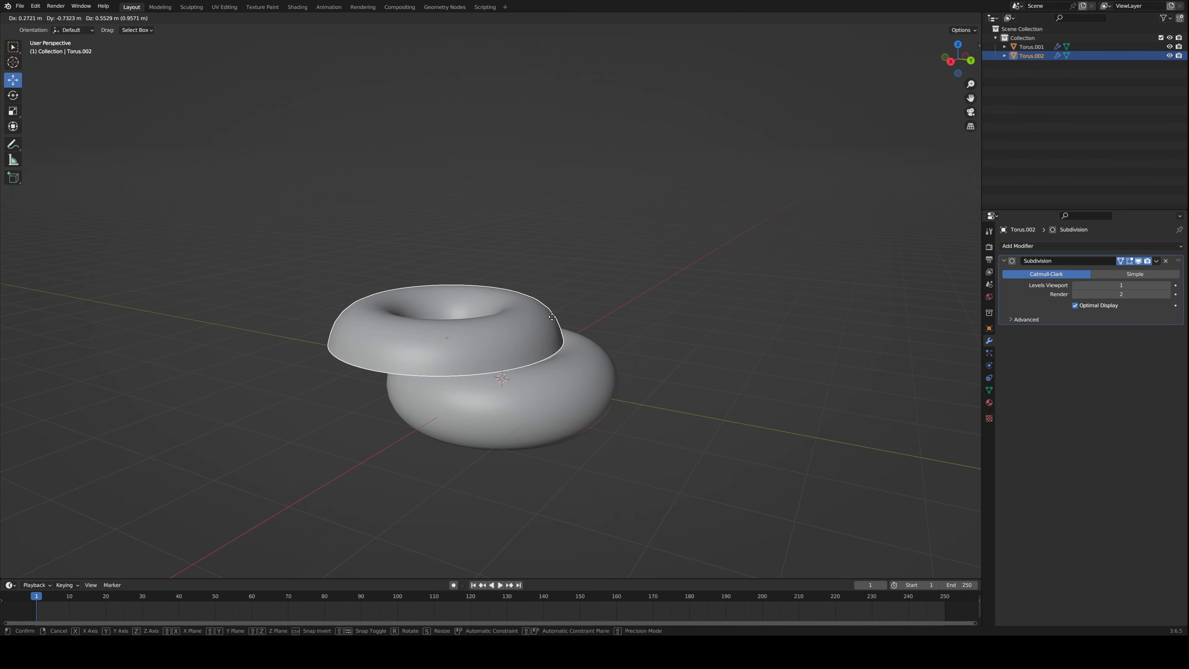
pyautogui.rightClick(552, 357)
# - Remove the Subdivision modifier from the separated upper shell
pyautogui.scroll(2, 643, 359)
pyautogui.moveTo(645, 358); pyautogui.dragTo(695, 342, button='middle')
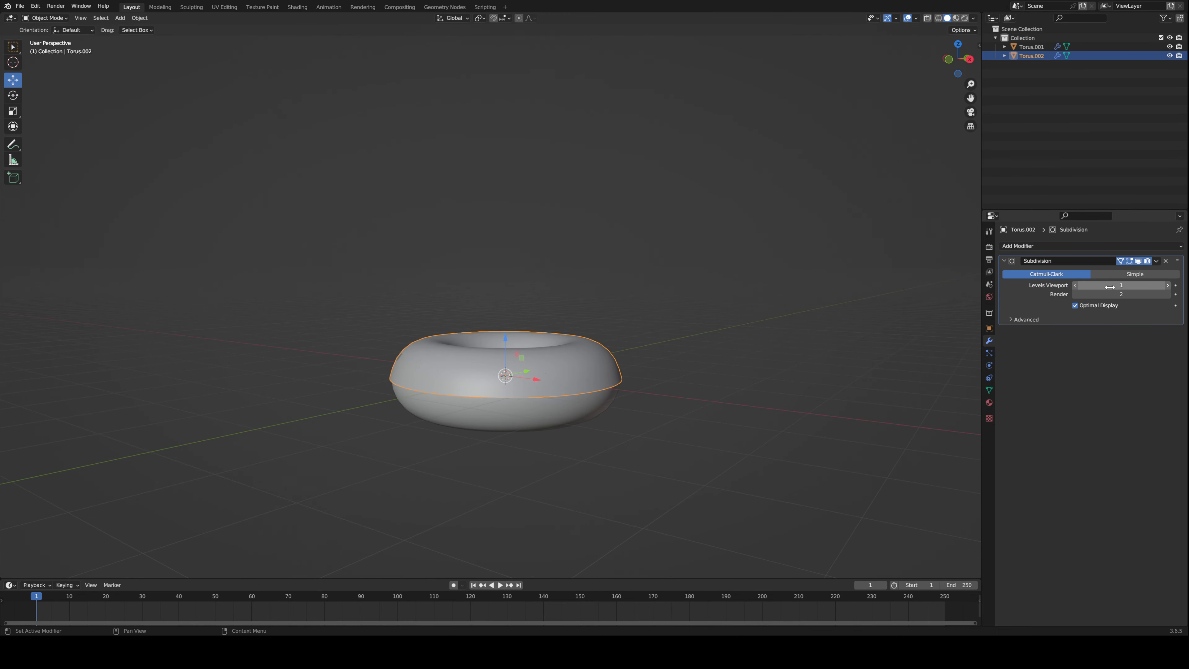
pyautogui.click(1165, 261)
pyautogui.moveTo(795, 319); pyautogui.dragTo(539, 313, button='middle')
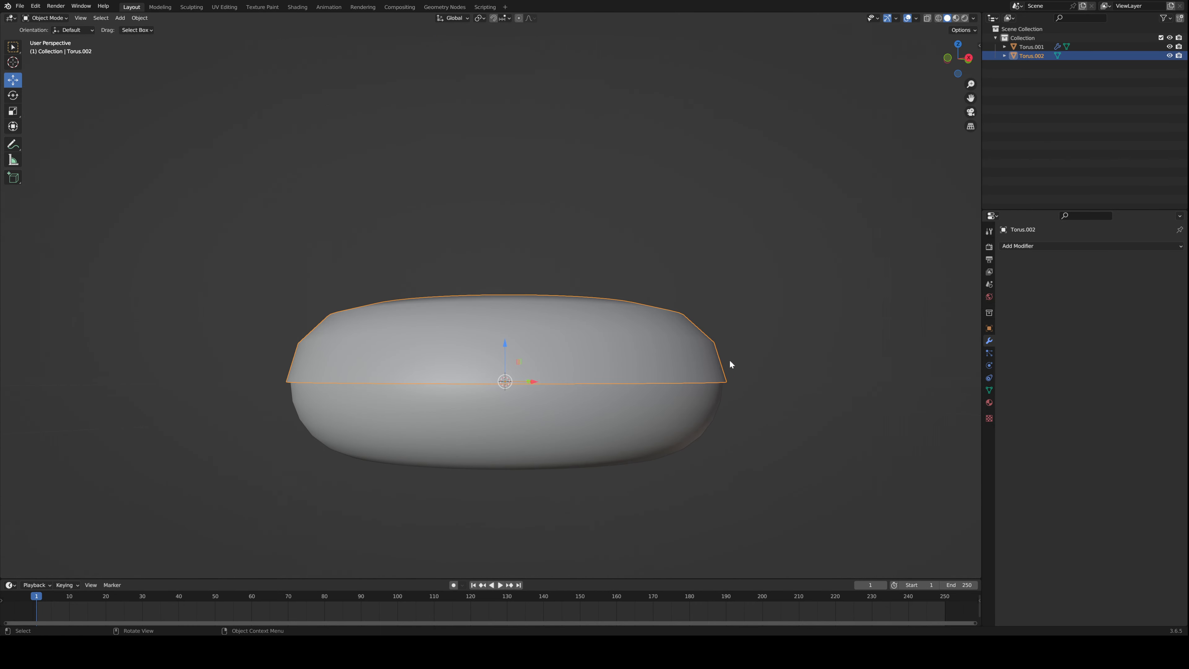
# - Scale the upper shell down uniformly to about 0.981 in Object Mode
pyautogui.press('s')
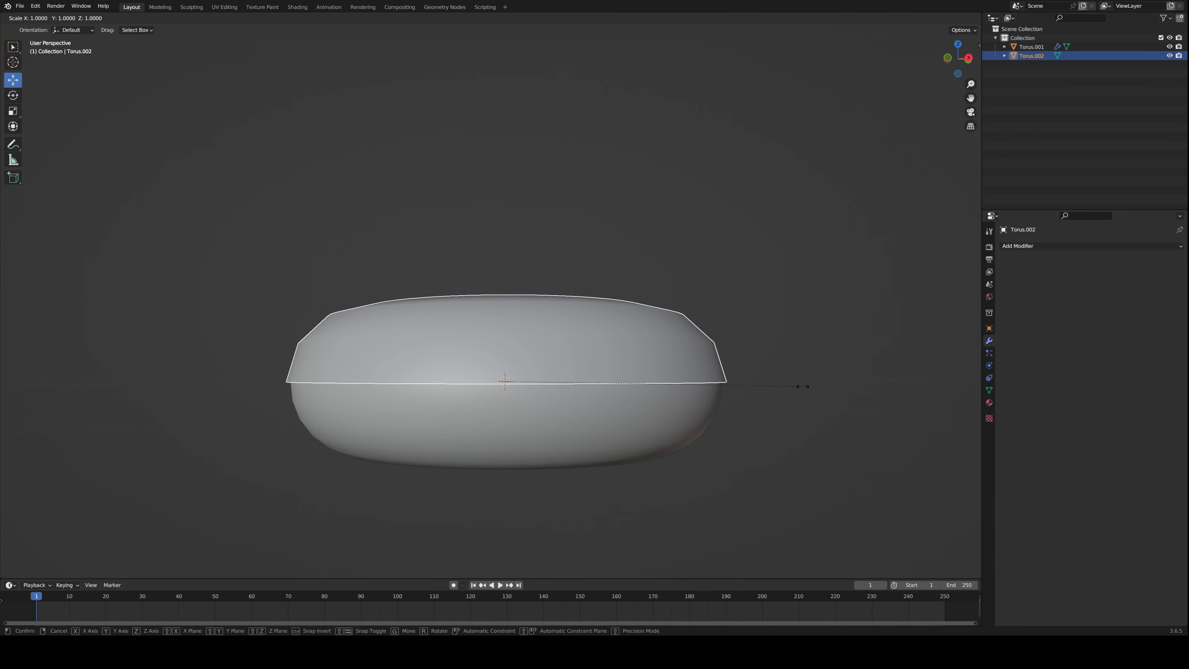
pyautogui.rightClick(802, 387)
pyautogui.click(39, 20)
pyautogui.click(45, 36)
pyautogui.moveTo(180, 100); pyautogui.dragTo(386, 257, button='middle')
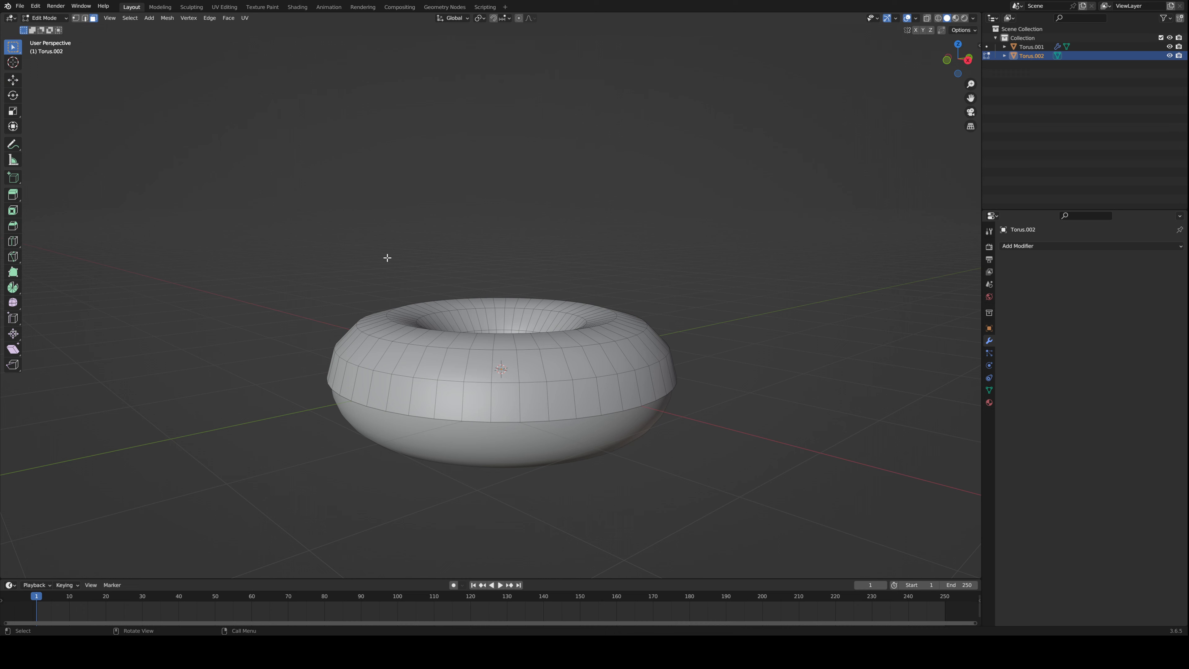
pyautogui.press('Tab')
pyautogui.scroll(2, 831, 372)
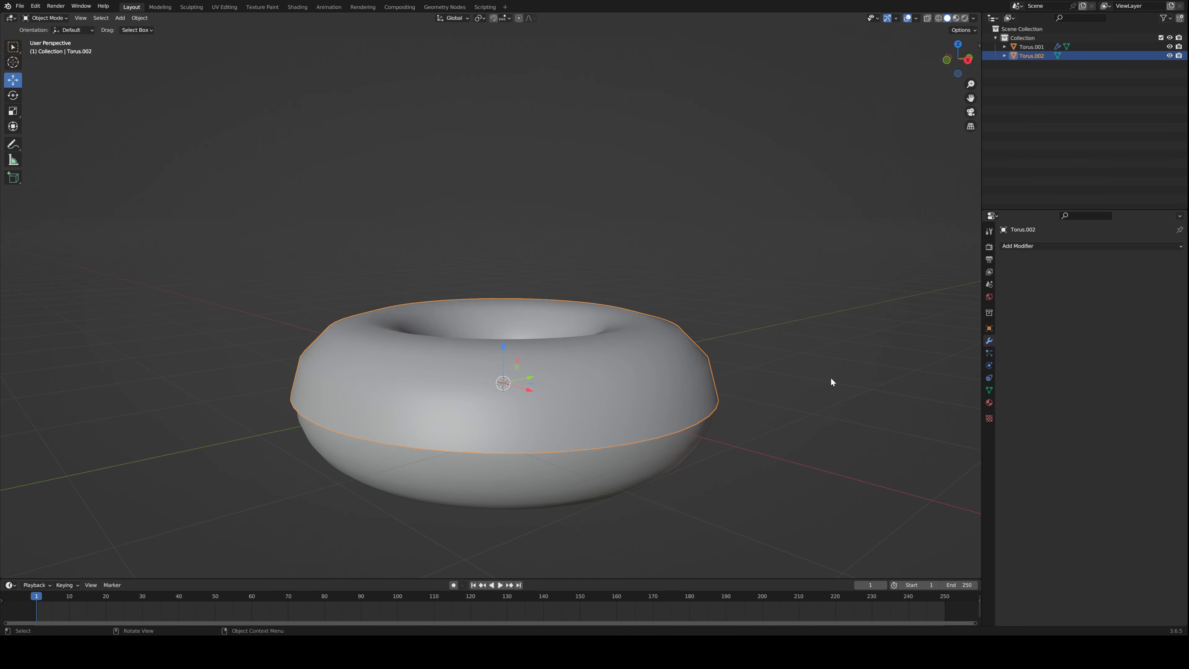
pyautogui.press('s')
pyautogui.click(825, 377)
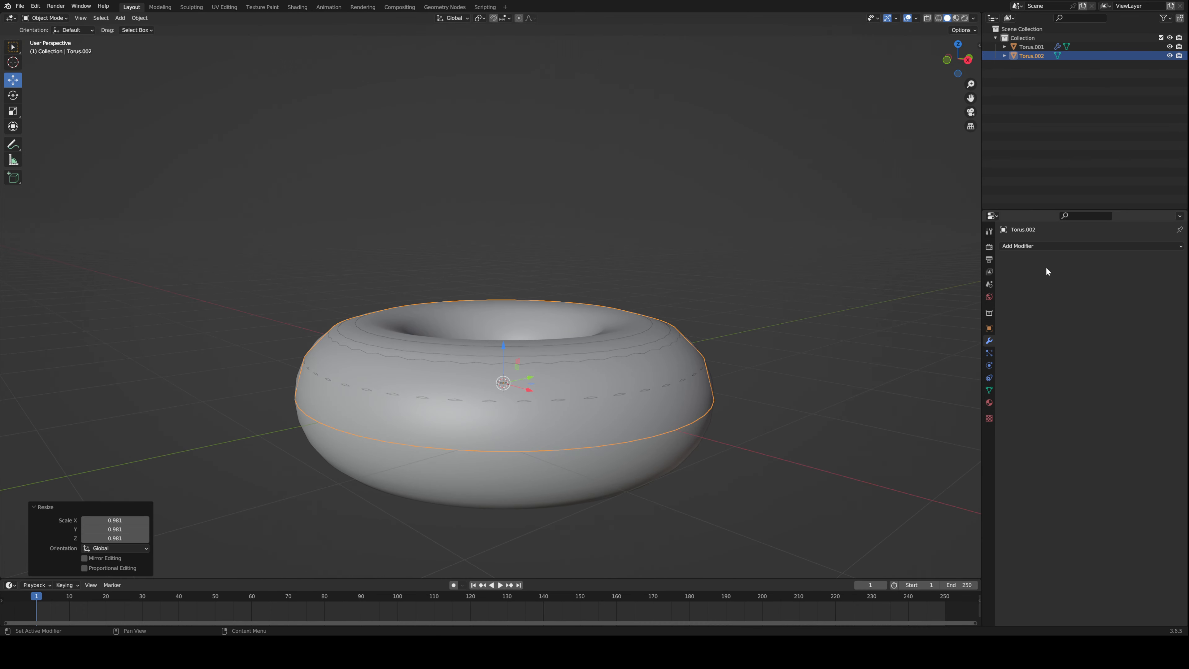
# - Add a Solidify modifier to the upper shell with a thickness of -0.06 m
pyautogui.click(1032, 245)
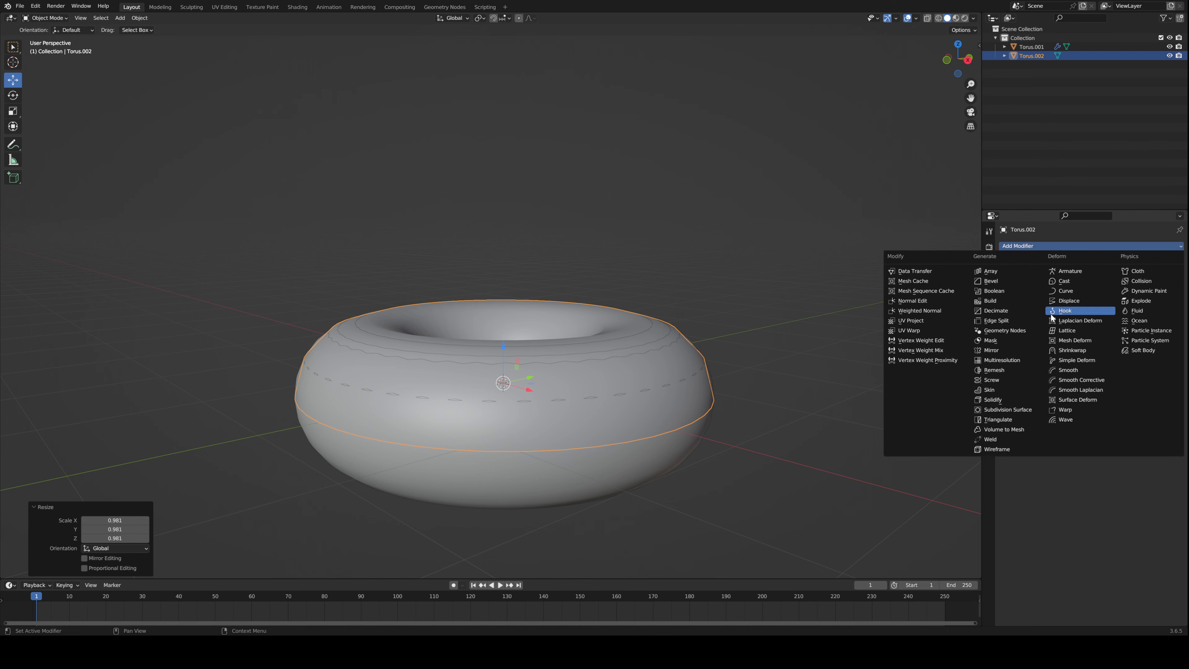
pyautogui.click(1008, 398)
pyautogui.moveTo(1079, 286)
pyautogui.mouseDown()
pyautogui.moveTo(1106, 285)
pyautogui.moveTo(1074, 285)
pyautogui.mouseUp()
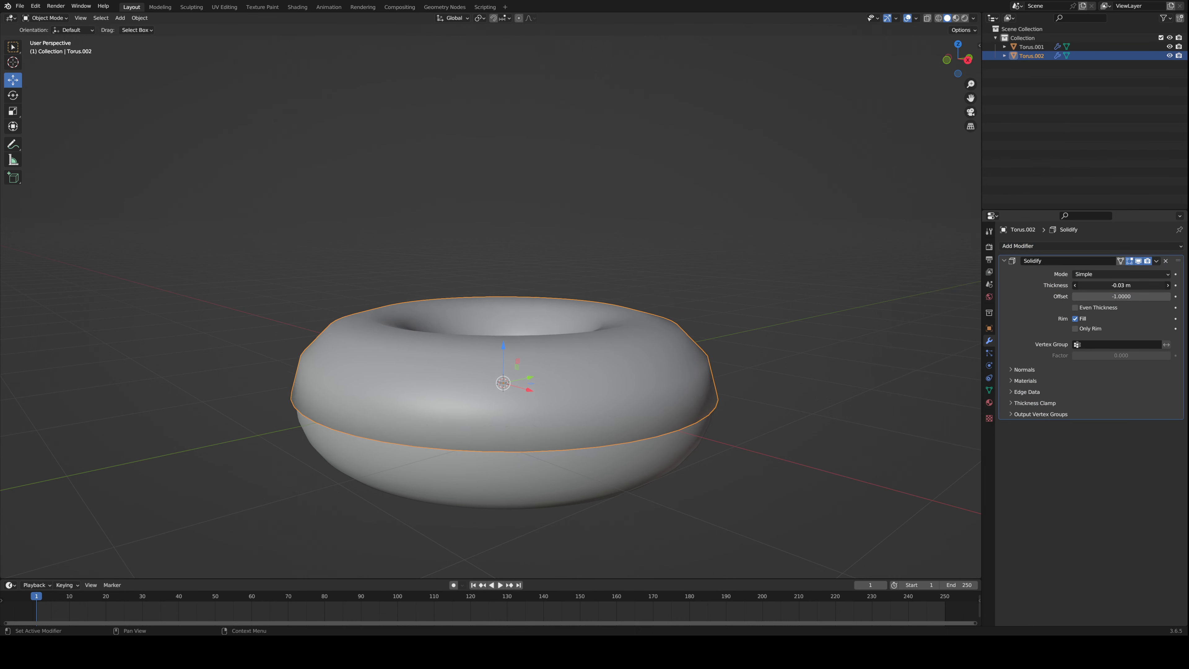
pyautogui.moveTo(698, 268); pyautogui.dragTo(470, 113, button='middle')
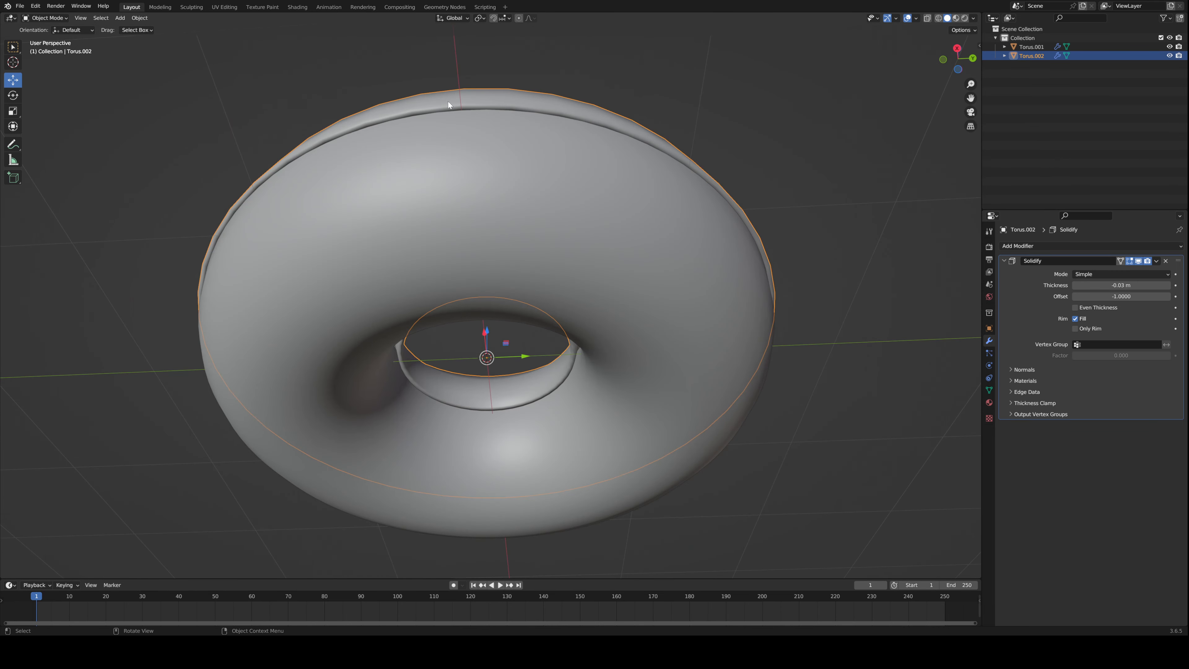
pyautogui.moveTo(1144, 285); pyautogui.dragTo(1104, 285)
pyautogui.moveTo(666, 187); pyautogui.dragTo(674, 264, button='middle')
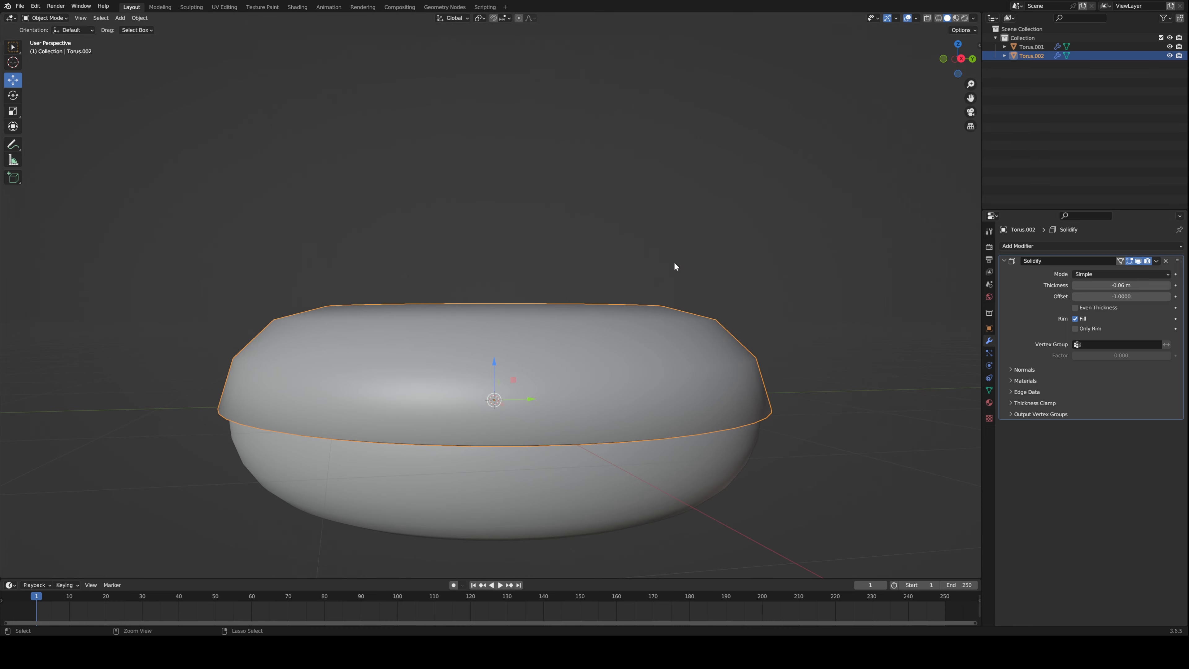
# - Add a Subdivision modifier to the upper shell, try viewport levels 1 to 4, and settle on level 1
pyautogui.hotkey('ctrl', '1')
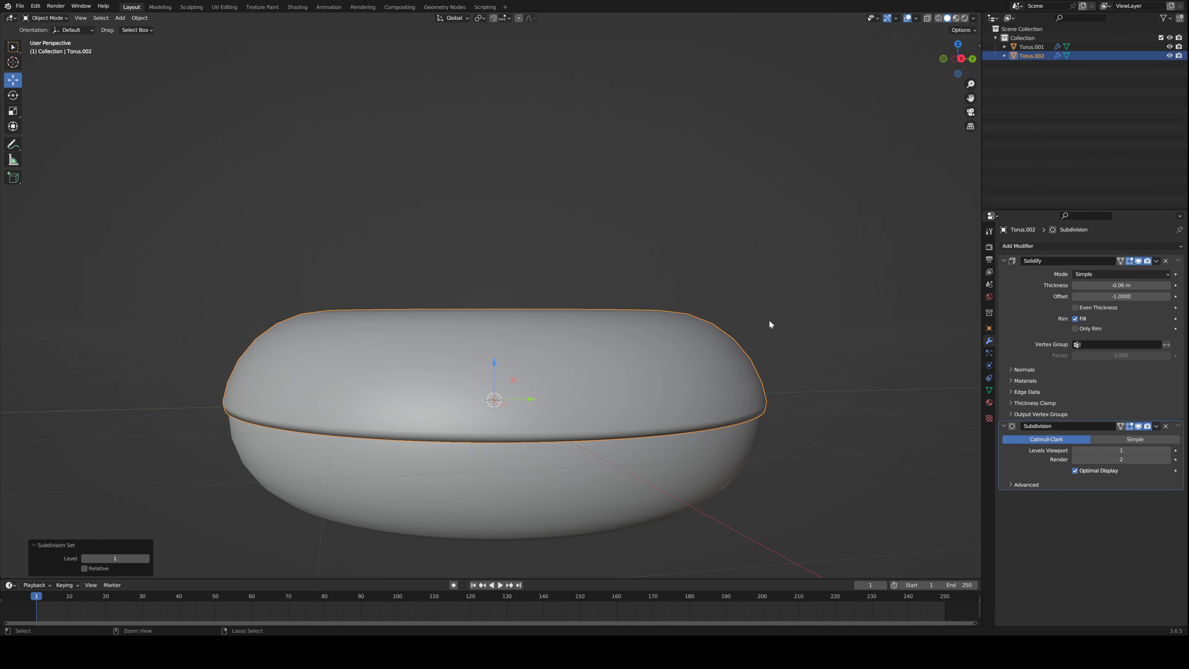
pyautogui.hotkey('ctrl', '3')
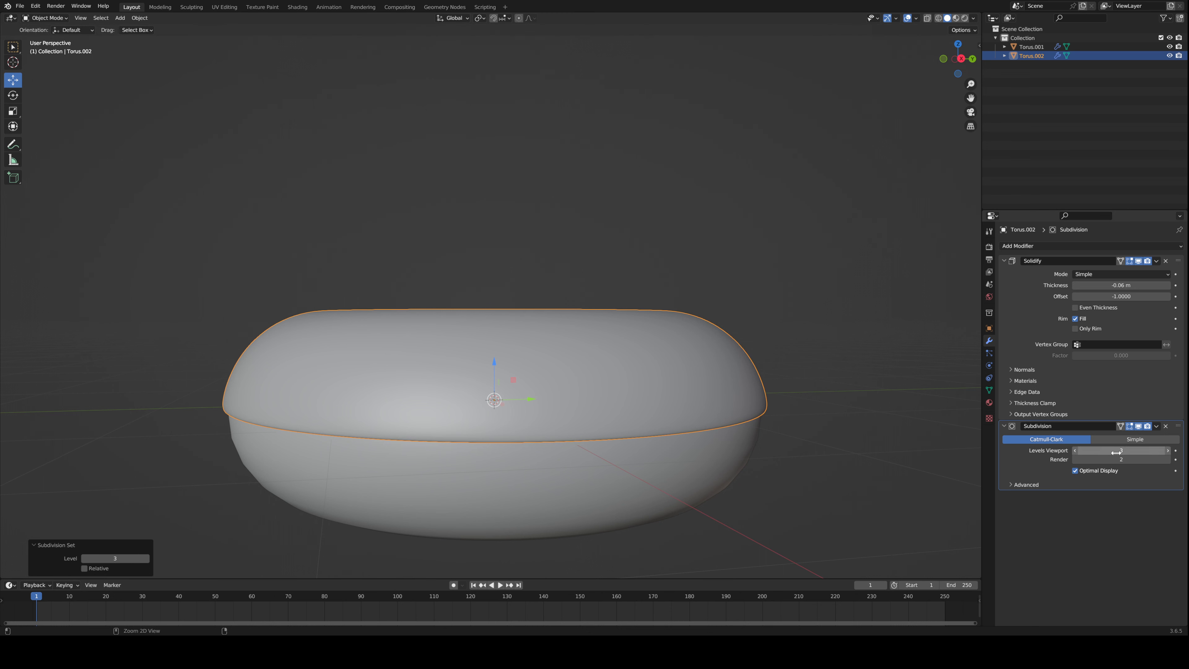
pyautogui.hotkey('ctrl', '2')
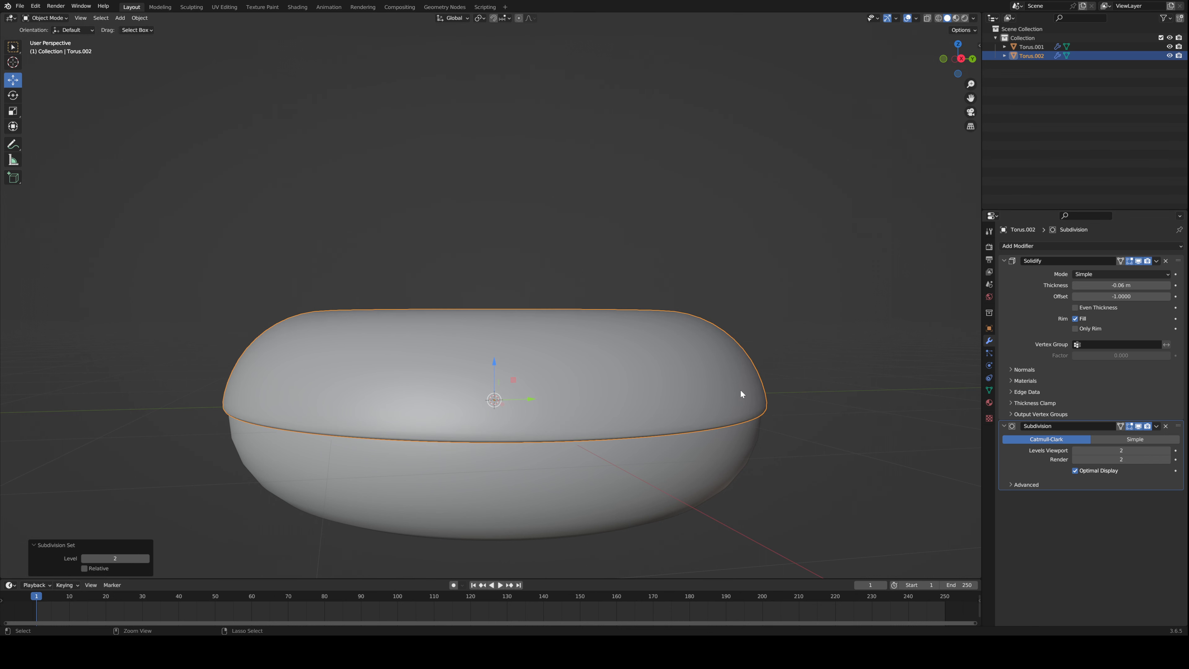
pyautogui.hotkey('ctrl', '4')
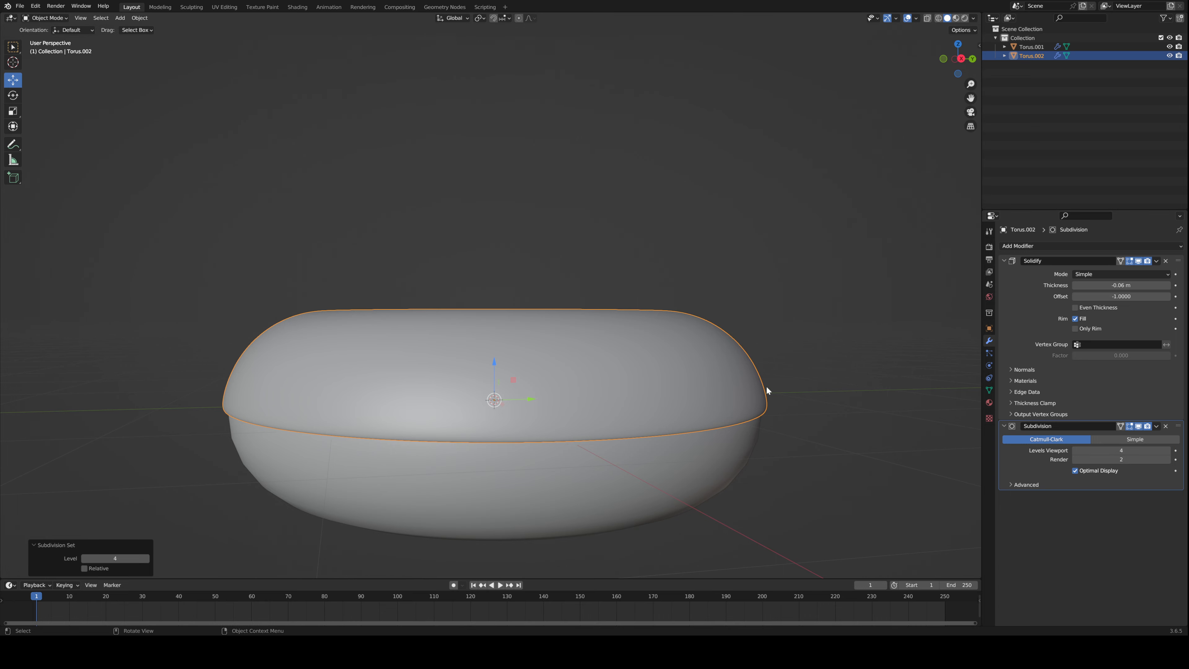
pyautogui.hotkey('ctrl', '3')
pyautogui.hotkey('ctrl', '1')
# - Scale the thickened upper shell down uniformly to about 0.988
pyautogui.moveTo(781, 390); pyautogui.dragTo(329, 284, button='middle')
pyautogui.scroll(-3, 773, 433)
pyautogui.click(651, 295)
pyautogui.scroll(-2, 359, 232)
pyautogui.scroll(3, 359, 232)
pyautogui.scroll(2, 342, 329)
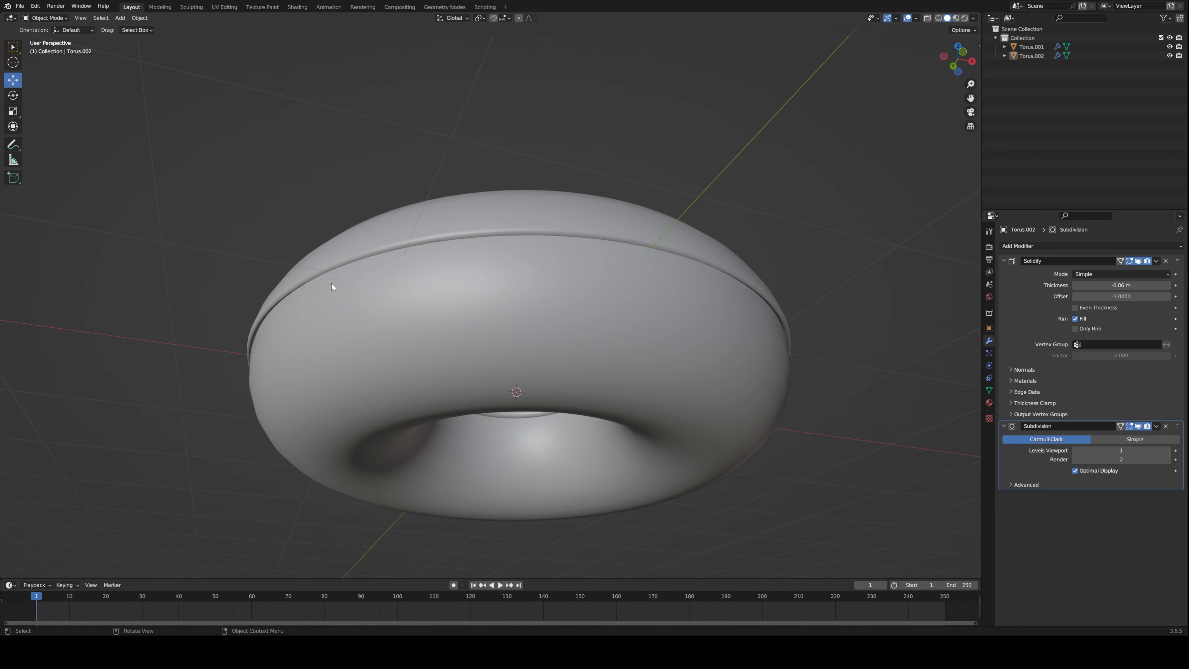
pyautogui.click(625, 302)
pyautogui.press('s')
pyautogui.click(868, 343)
pyautogui.moveTo(868, 344); pyautogui.dragTo(794, 376, button='middle')
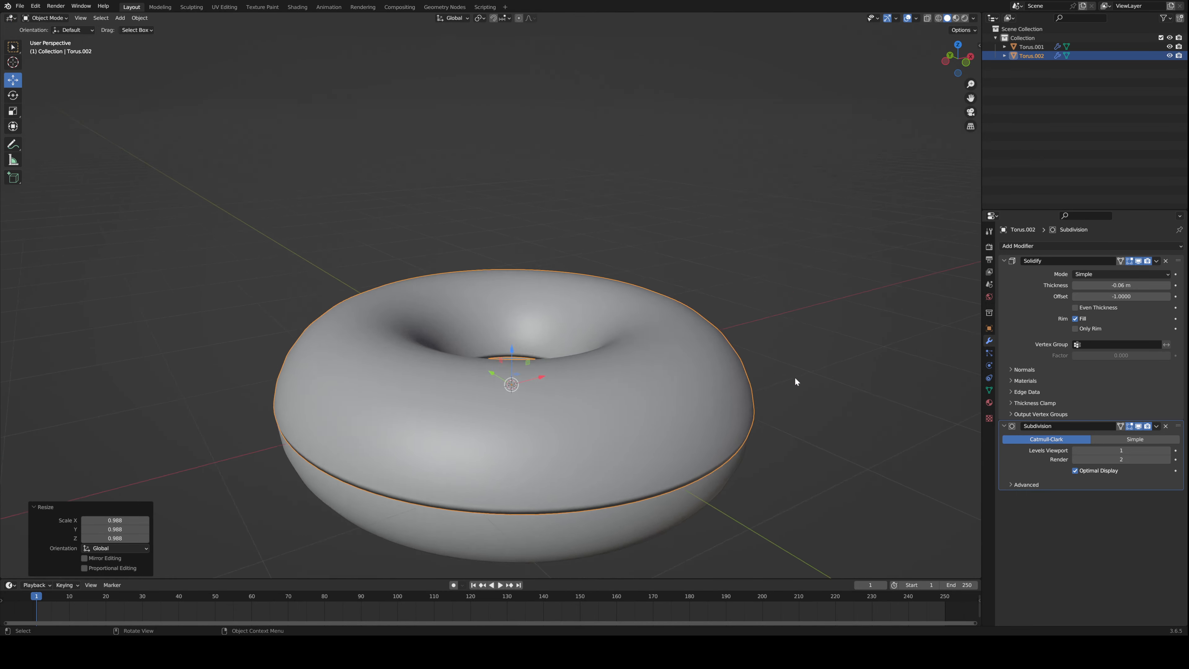
# - Set the Solidify thickness of the upper shell to -0.09 m
pyautogui.scroll(-3, 760, 394)
pyautogui.scroll(3, 760, 394)
pyautogui.moveTo(1126, 283); pyautogui.dragTo(1110, 282)
pyautogui.moveTo(657, 384); pyautogui.dragTo(653, 346, button='middle')
pyautogui.scroll(2, 653, 345)
# - Examine the shell's rim against the base torus from the side and below, in Edit Mode and Object Mode
pyautogui.press('Tab')
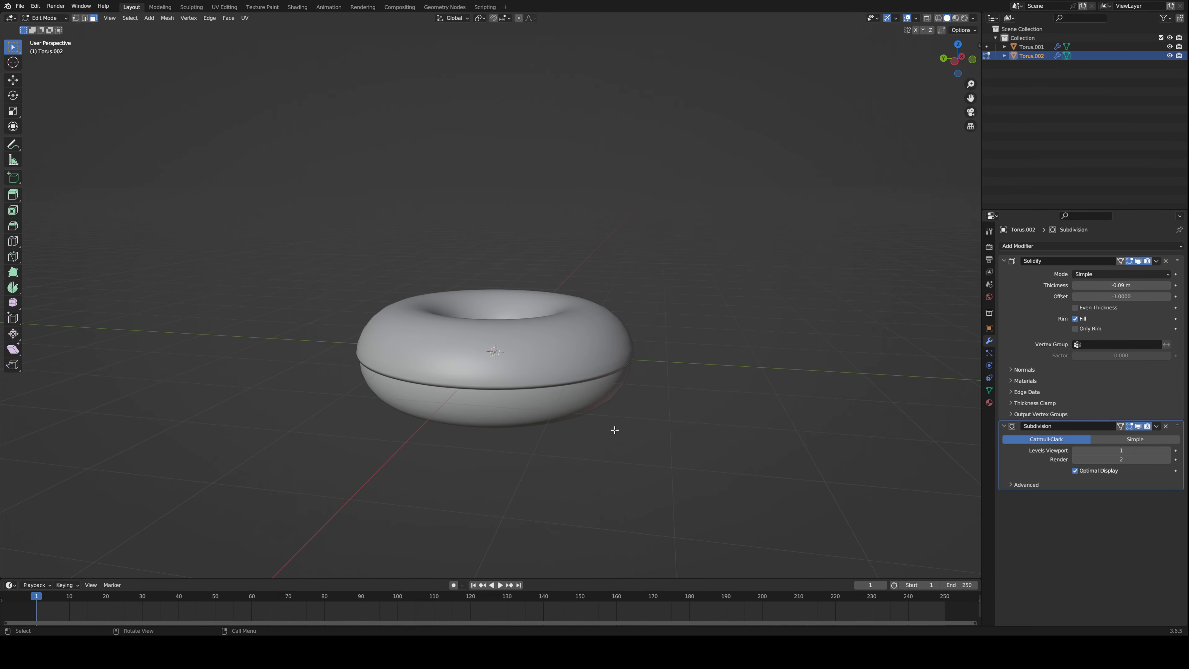
pyautogui.moveTo(613, 427); pyautogui.dragTo(745, 380, button='middle')
pyautogui.scroll(3, 746, 380)
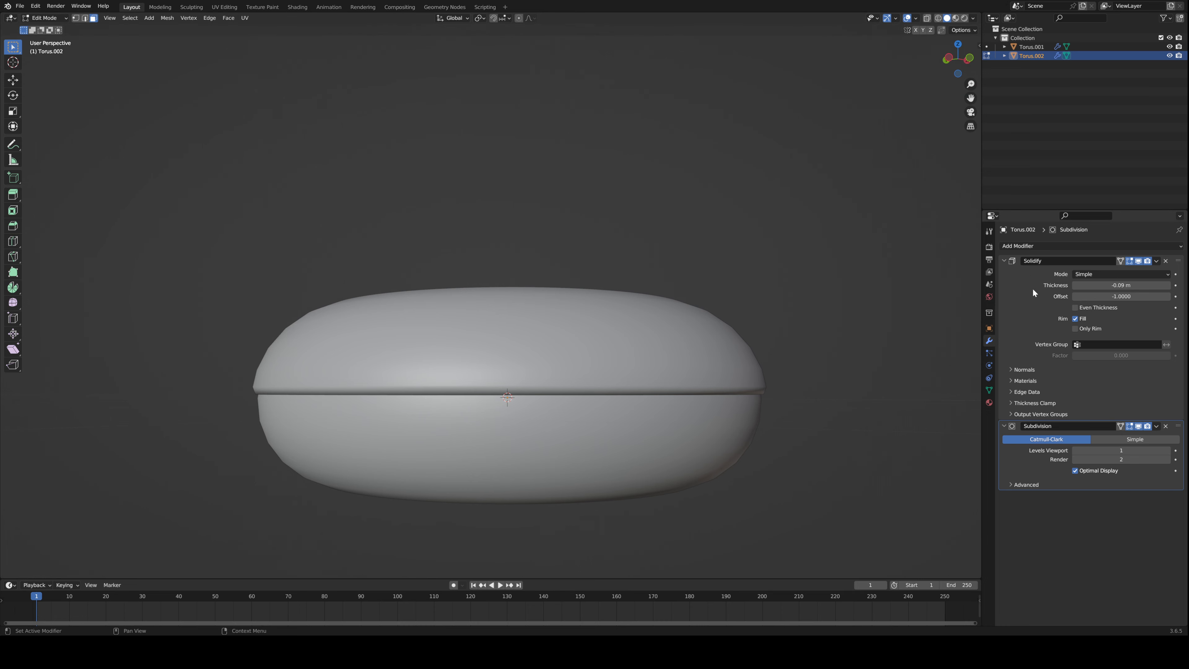
pyautogui.moveTo(746, 310); pyautogui.dragTo(783, 357, button='middle')
pyautogui.scroll(-2, 783, 358)
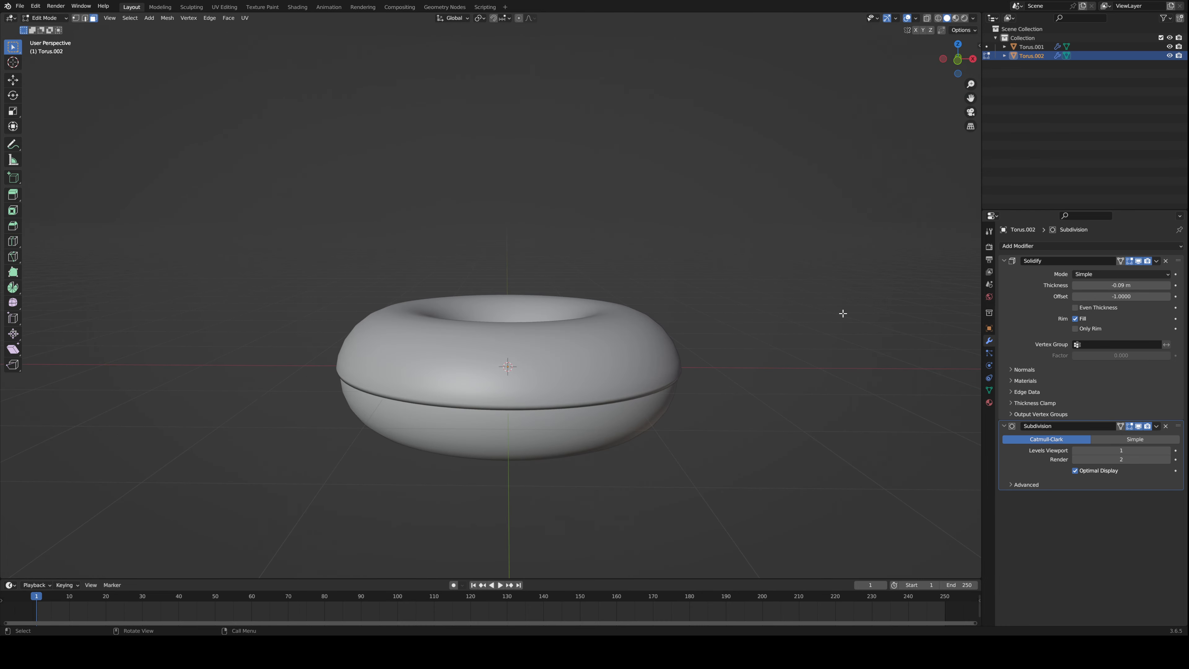
pyautogui.moveTo(640, 369)
pyautogui.mouseDown(button='middle')
pyautogui.moveTo(629, 358)
pyautogui.moveTo(620, 370)
pyautogui.mouseUp(button='middle')
pyautogui.scroll(3, 617, 375)
pyautogui.press('Tab')
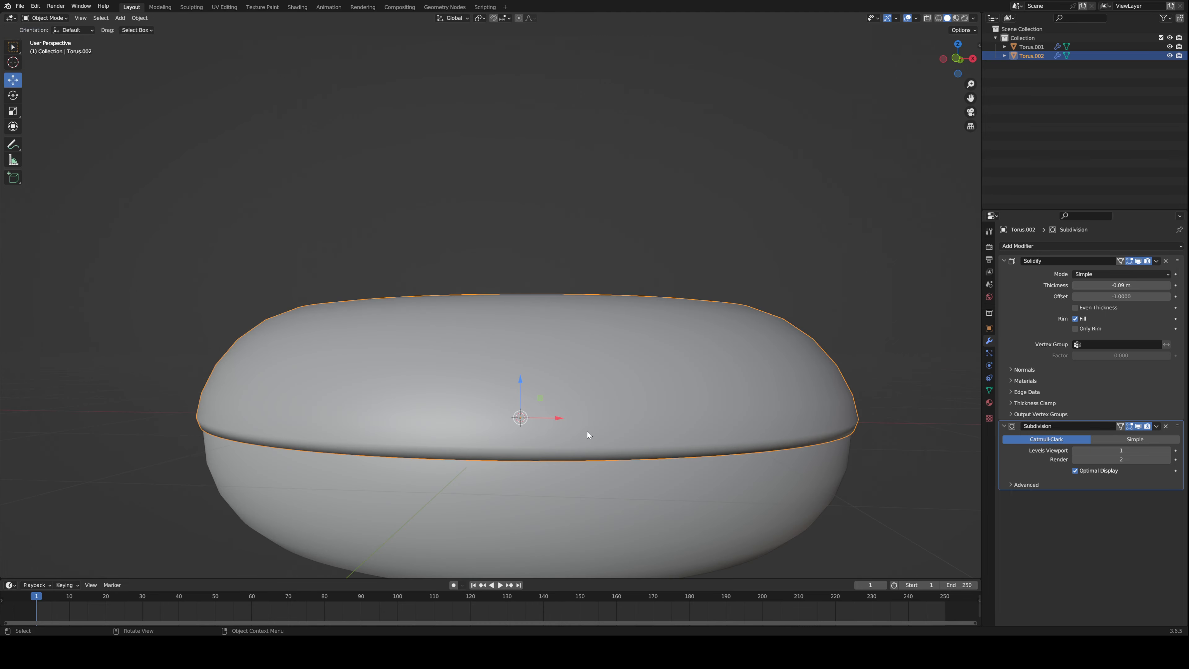
pyautogui.moveTo(587, 432)
pyautogui.mouseDown(button='middle')
pyautogui.moveTo(583, 402)
pyautogui.moveTo(599, 415)
pyautogui.mouseUp(button='middle')
pyautogui.scroll(-2, 883, 301)
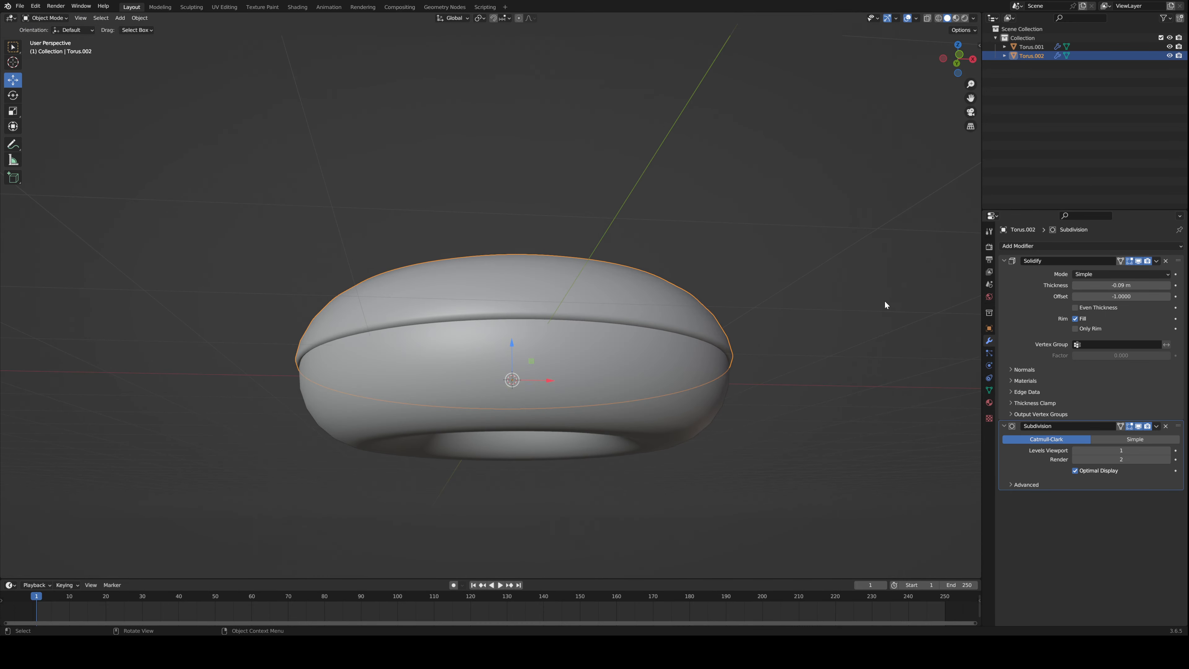
# - Turn off the viewport display of the shell's Solidify and Subdivision modifiers and show its mesh in Edit Mode
pyautogui.click(1137, 261)
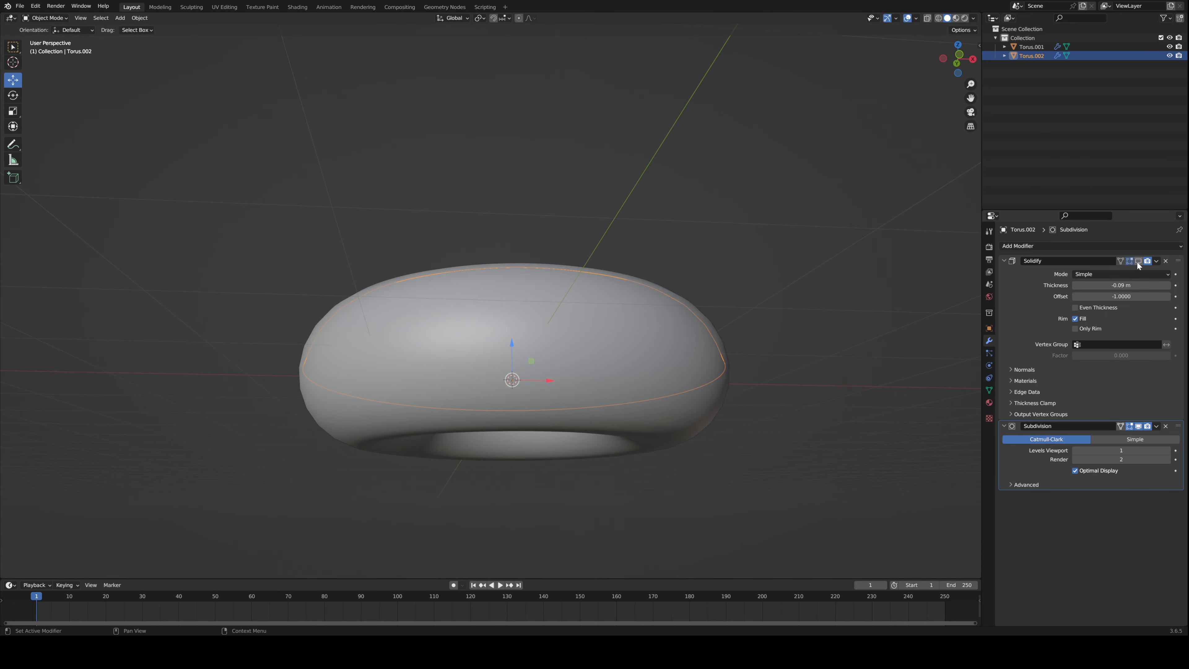
pyautogui.click(1137, 426)
pyautogui.press('Tab')
pyautogui.moveTo(704, 374); pyautogui.dragTo(698, 423, button='middle')
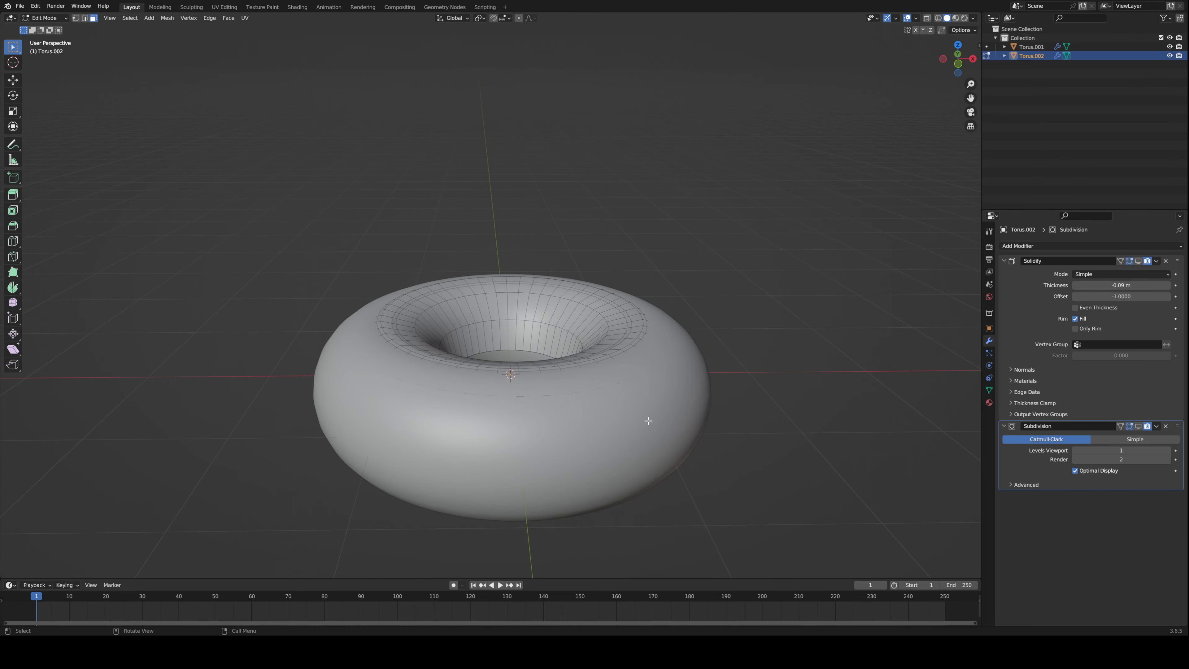
# - Hide the base torus and open the upper shell alone in Edit Mode
pyautogui.press('Tab')
pyautogui.click(614, 470)
pyautogui.press('h')
pyautogui.moveTo(627, 482); pyautogui.dragTo(614, 360, button='middle')
pyautogui.click(616, 359)
pyautogui.press('Tab')
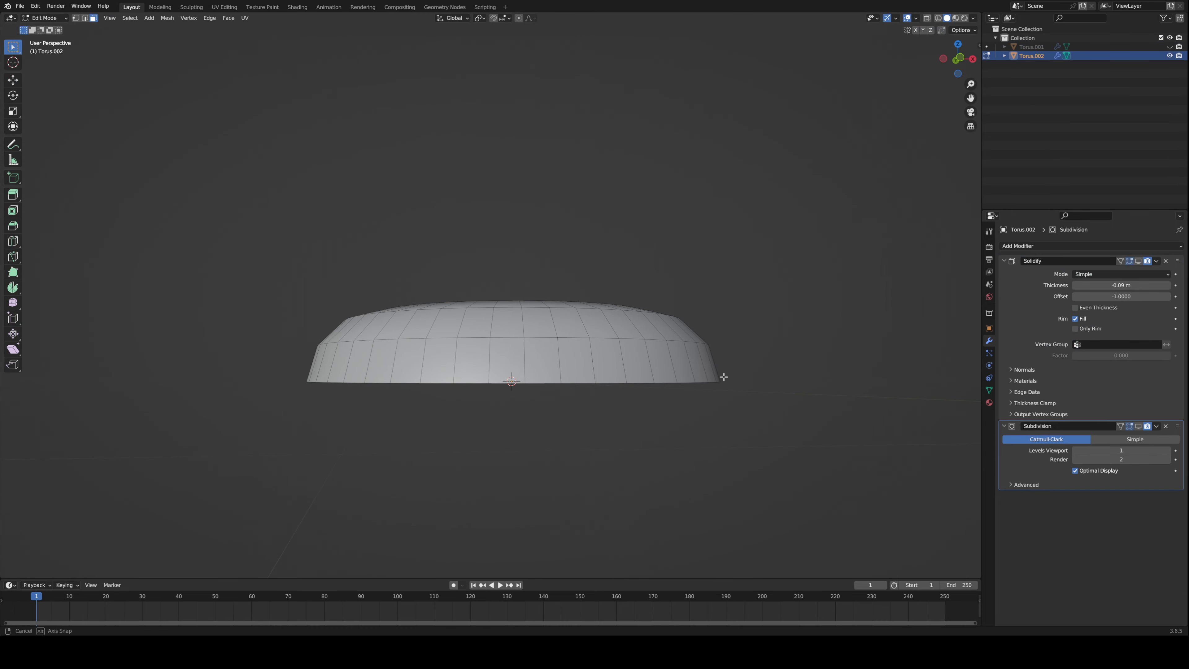
pyautogui.moveTo(722, 377); pyautogui.dragTo(803, 420, button='middle')
pyautogui.scroll(-1, 802, 419)
# - Toggle the viewport display of the shell's Solidify and Subdivision modifiers to compare the effect, leaving both enabled
pyautogui.click(1137, 261)
pyautogui.moveTo(786, 298); pyautogui.dragTo(801, 222, button='middle')
pyautogui.click(1138, 426)
pyautogui.click(1138, 426)
pyautogui.click(1139, 261)
pyautogui.click(1139, 261)
pyautogui.click(1138, 428)
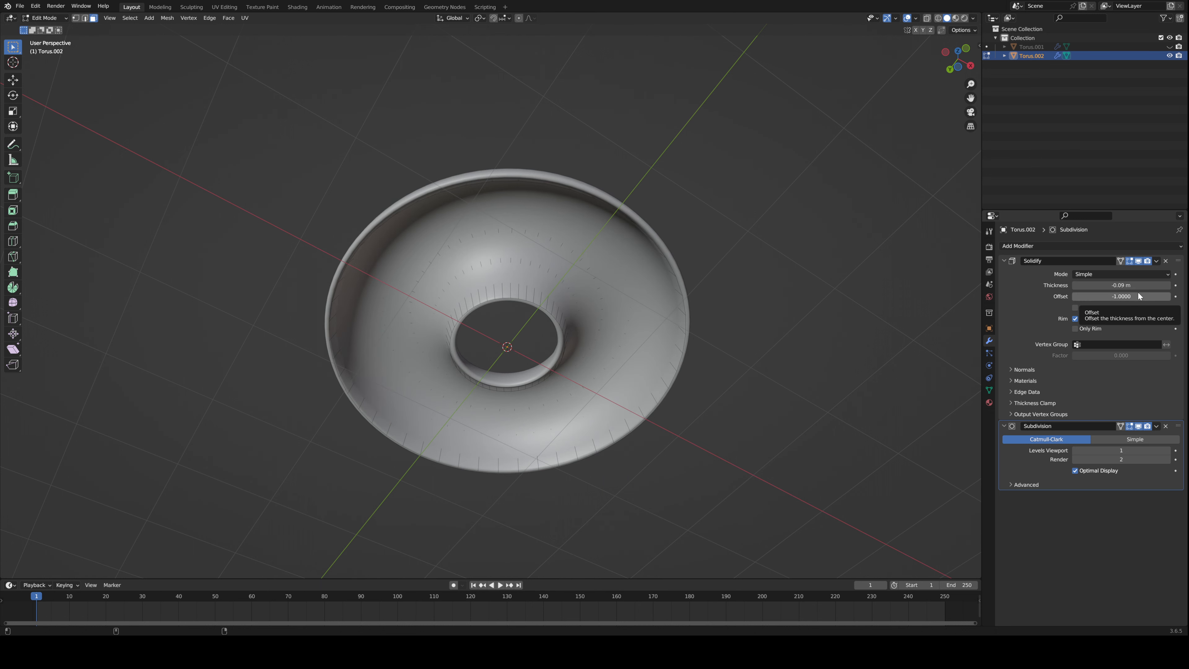
# - Try applying the Solidify modifier to the shell in Object Mode and undo the application
pyautogui.press('Tab')
pyautogui.moveTo(831, 276); pyautogui.dragTo(838, 303, button='middle')
pyautogui.hotkey('ctrl', 'a')
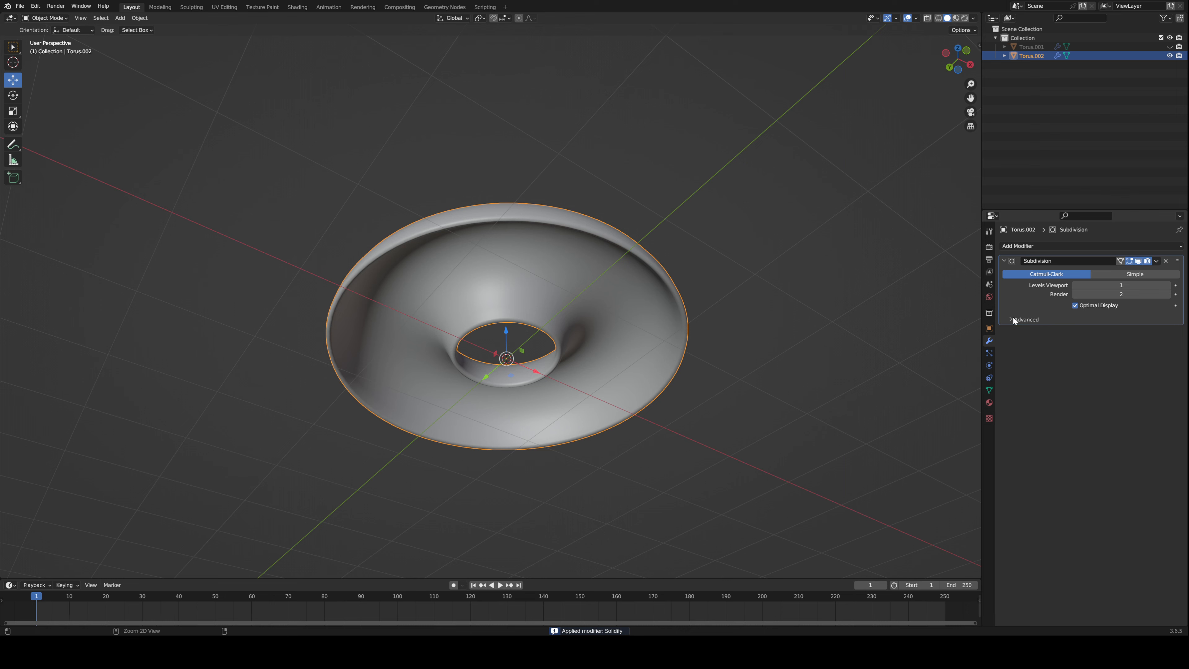
pyautogui.hotkey('ctrl', 'z')
pyautogui.click(1155, 262)
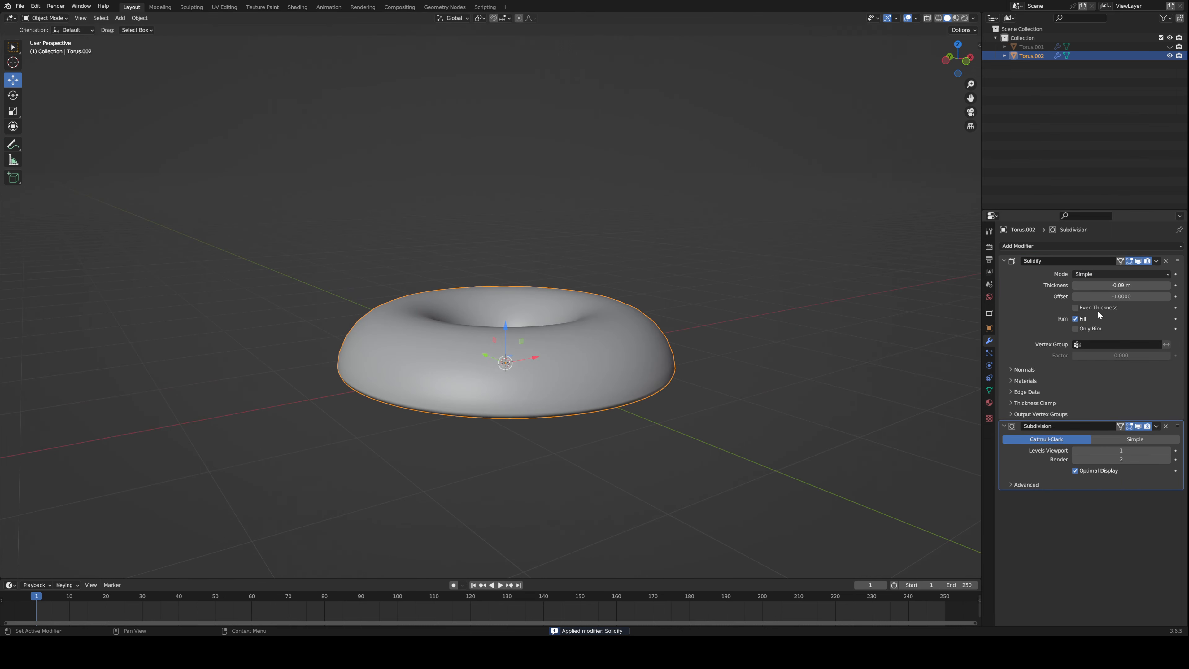
# - Try applying Solidify to the shell and inspect the resulting mesh in Edit Mode, then undo back to the live modifier
pyautogui.click(1134, 271)
pyautogui.hotkey('ctrl', 'a')
pyautogui.press('Tab')
pyautogui.moveTo(741, 300); pyautogui.dragTo(666, 359, button='middle')
pyautogui.hotkey('ctrl', 'z')
pyautogui.hotkey('ctrl', 'z')
pyautogui.hotkey('ctrl', 'z')
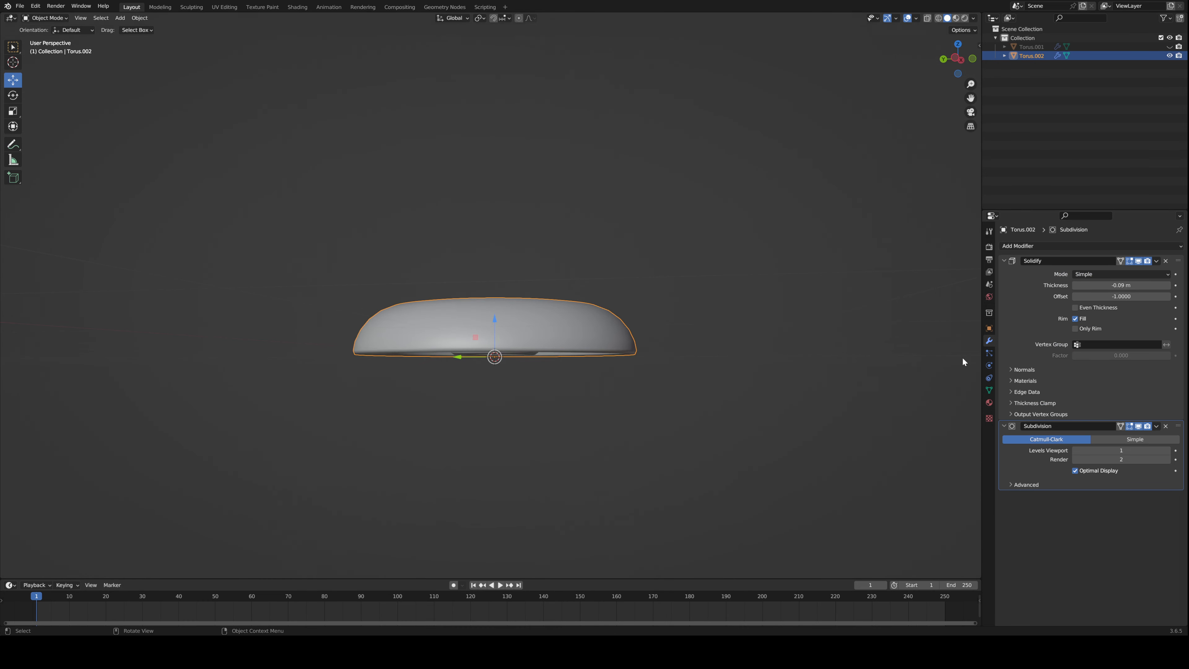
# - Unhide the base torus and open the upper shell in Edit Mode
pyautogui.hotkey('alt', 'h')
pyautogui.click(609, 324)
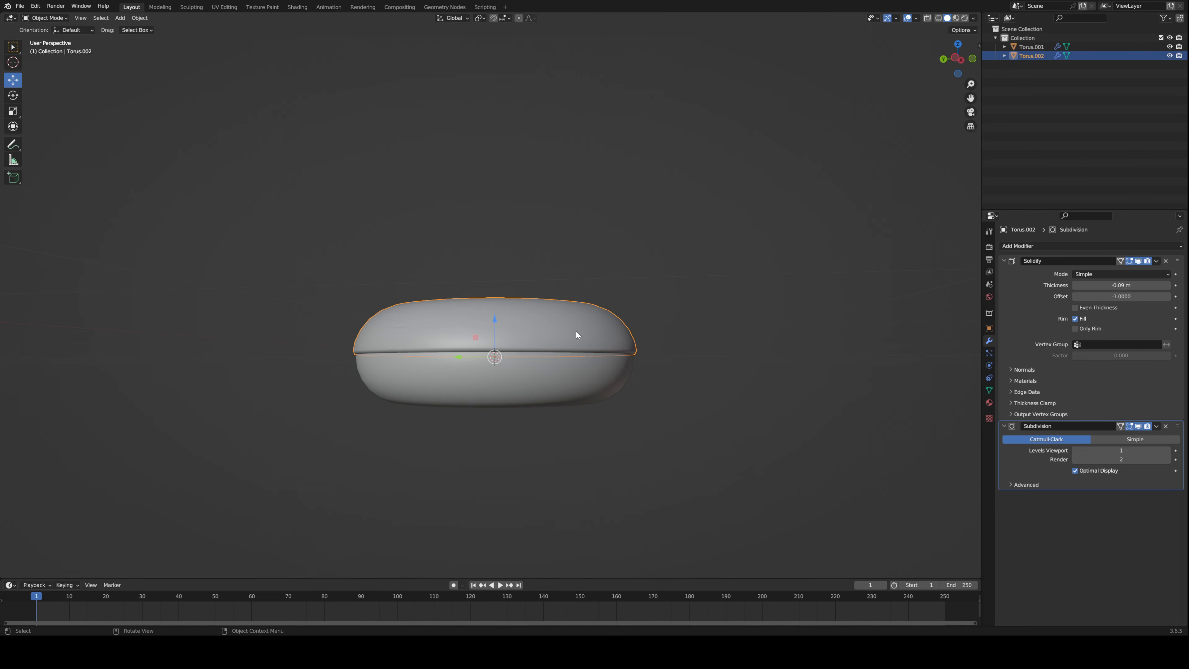
pyautogui.moveTo(575, 331); pyautogui.dragTo(644, 338, button='middle')
pyautogui.press('Tab')
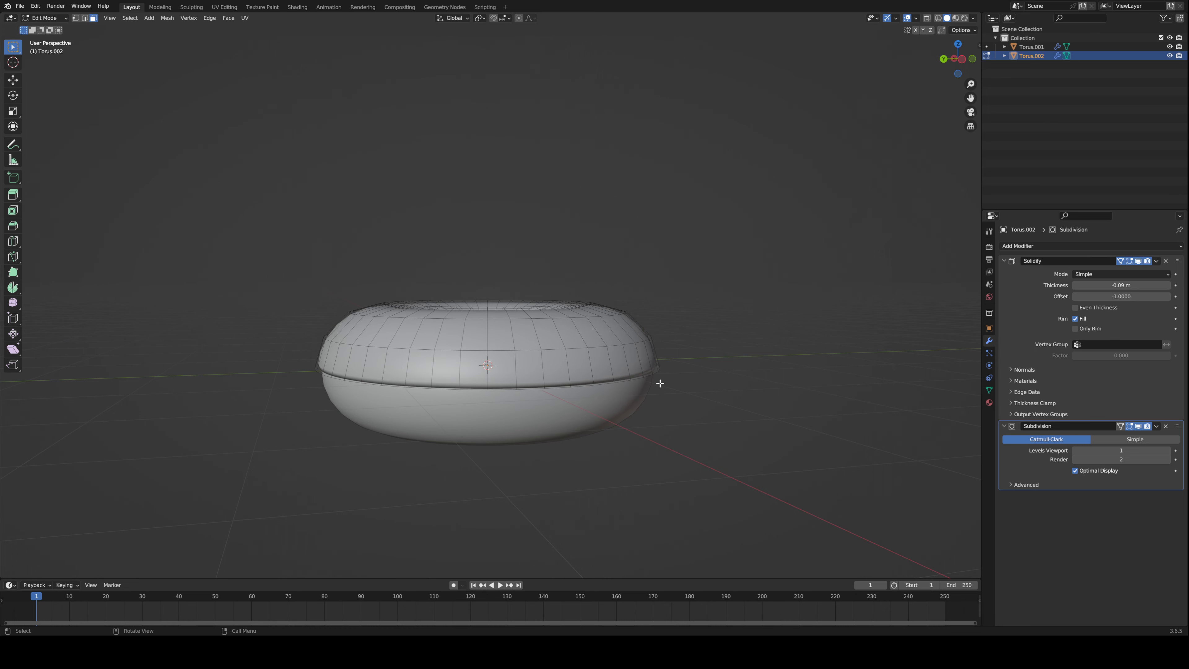
# - Pull a front rim edge of the shell down about 0.13 m and extrude it into a drip tapered to about 0.43 scale
pyautogui.moveTo(613, 378); pyautogui.dragTo(511, 412, button='middle')
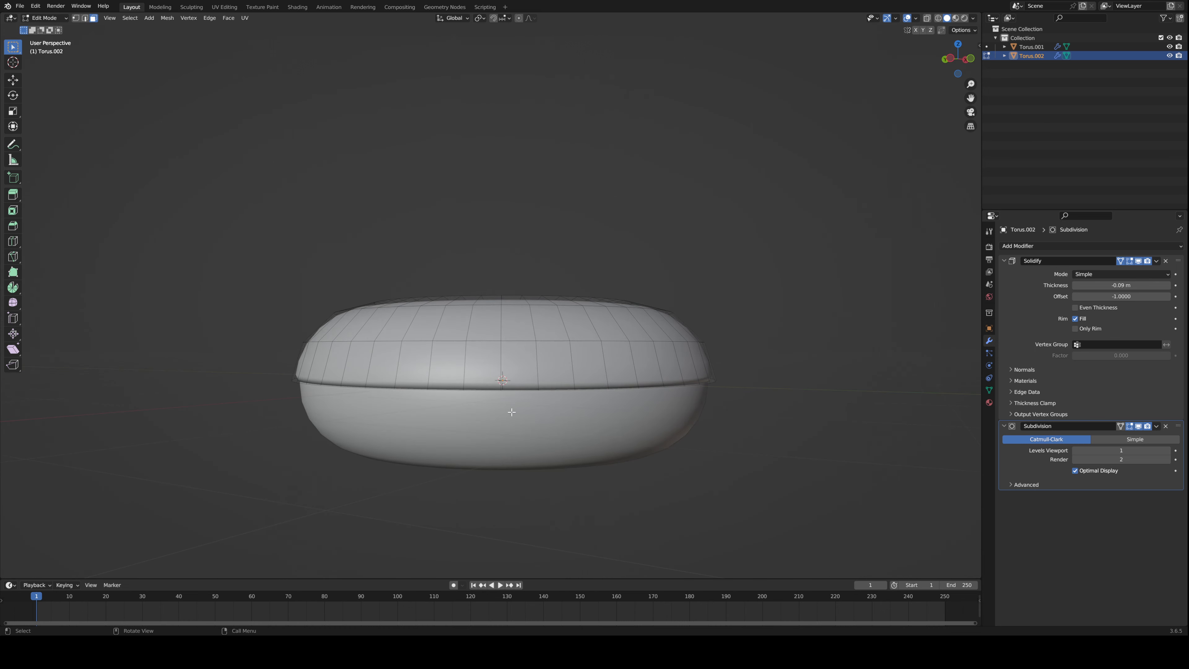
pyautogui.scroll(-1, 519, 391)
pyautogui.press('g')
pyautogui.click(532, 404)
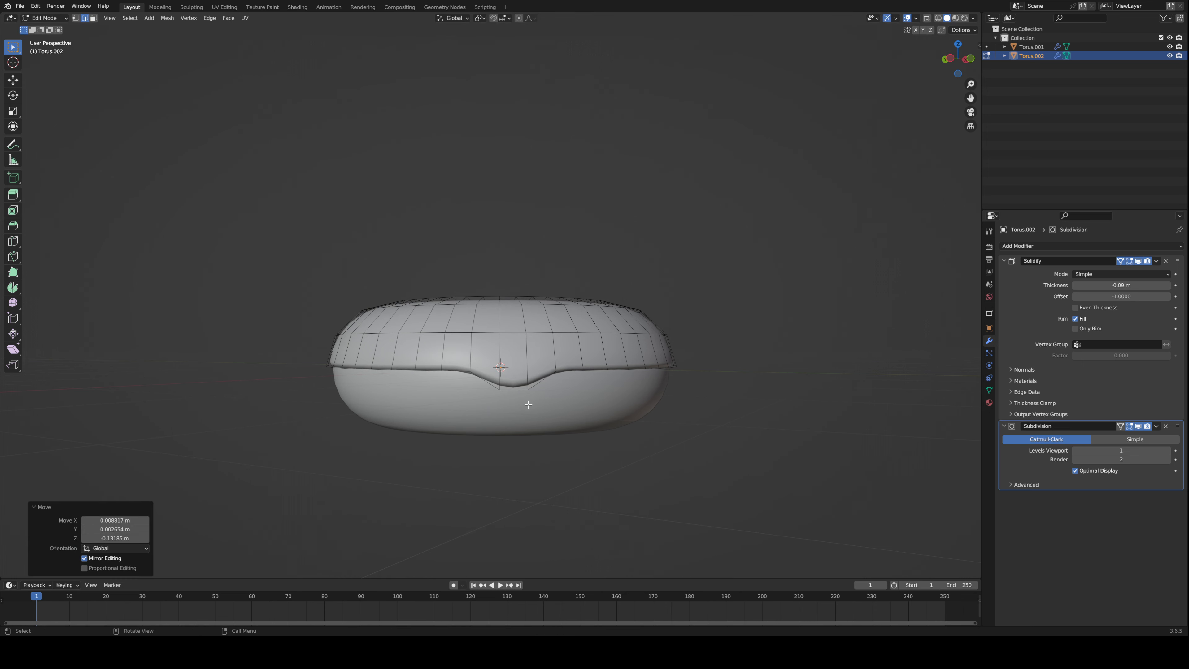
pyautogui.press('e')
pyautogui.press('z')
pyautogui.click(537, 422)
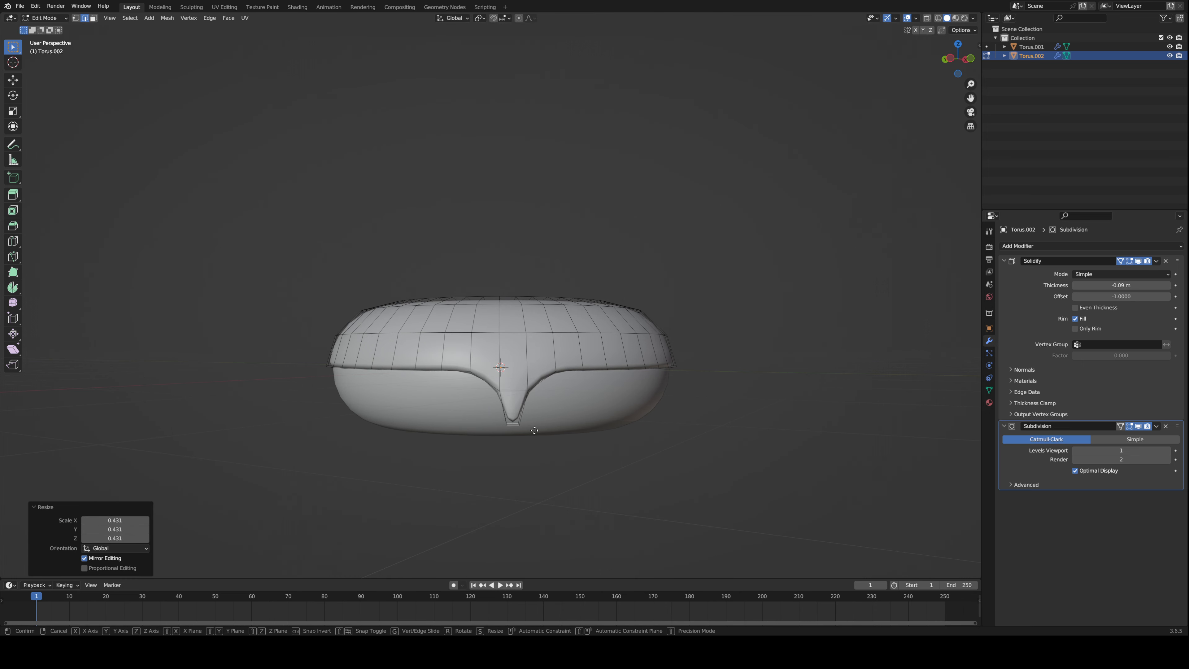
# - Shift the tip of the drip sideways along the X axis and check its shape in Object Mode
pyautogui.press('Tab')
pyautogui.moveTo(537, 422); pyautogui.dragTo(560, 396, button='middle')
pyautogui.press('Tab')
pyautogui.press('g')
pyautogui.press('x')
pyautogui.click(719, 426)
pyautogui.press('Tab')
pyautogui.press('Tab')
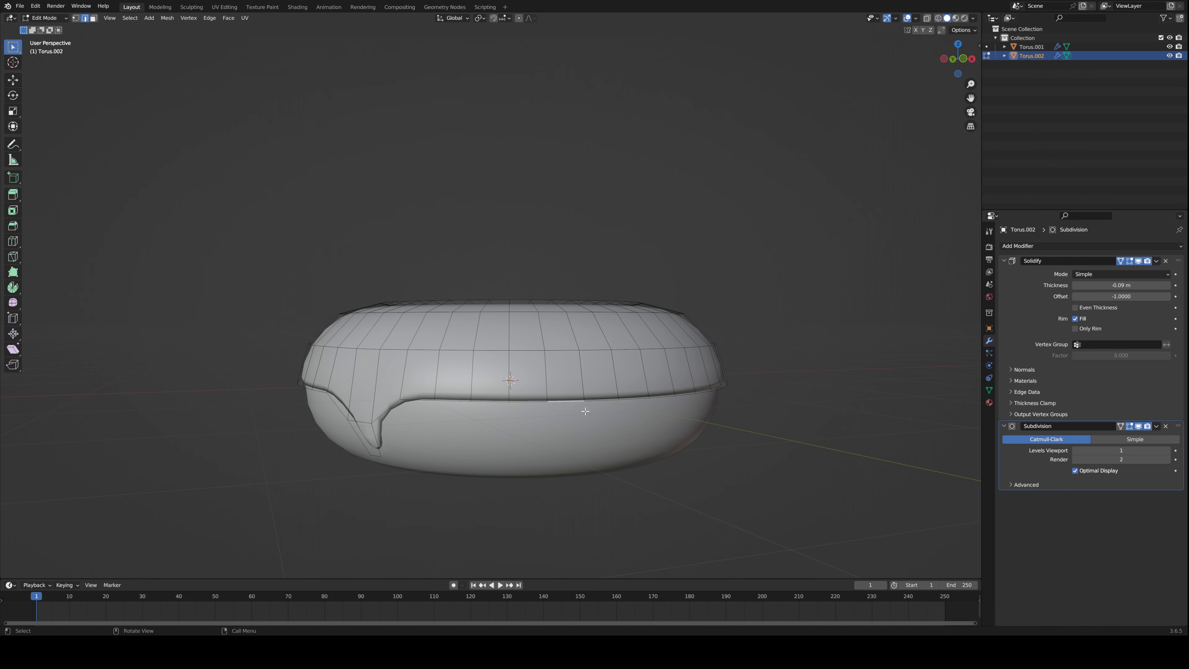
# - Form a second drip from another rim edge by scaling it, extruding it down about 0.14 m, widening its end and adjusting its height
pyautogui.press('s')
pyautogui.click(602, 419)
pyautogui.press('e')
pyautogui.click(633, 431)
pyautogui.press('s')
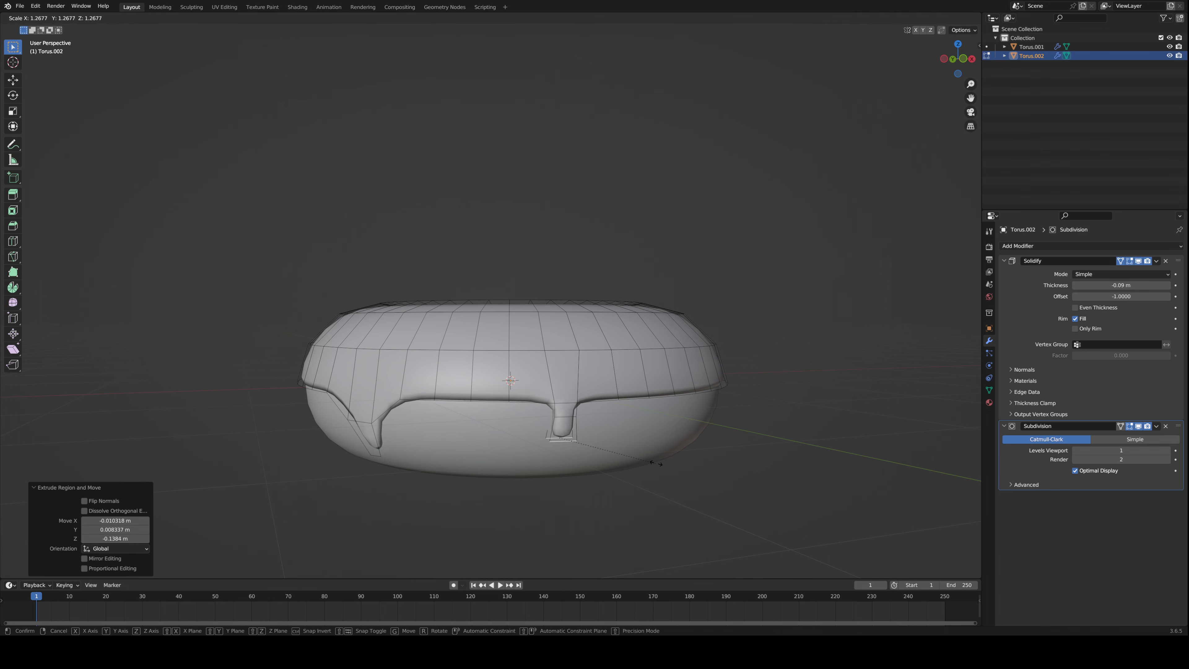
pyautogui.click(674, 454)
pyautogui.press('g')
pyautogui.press('z')
pyautogui.click(660, 445)
# - Switch to vertex selection and pull the rim beside the second drip down about 0.11 m
pyautogui.moveTo(657, 443); pyautogui.dragTo(598, 401, button='middle')
pyautogui.press('Tab')
pyautogui.scroll(-4, 704, 419)
pyautogui.click(705, 412)
pyautogui.scroll(2, 597, 401)
pyautogui.press('Tab')
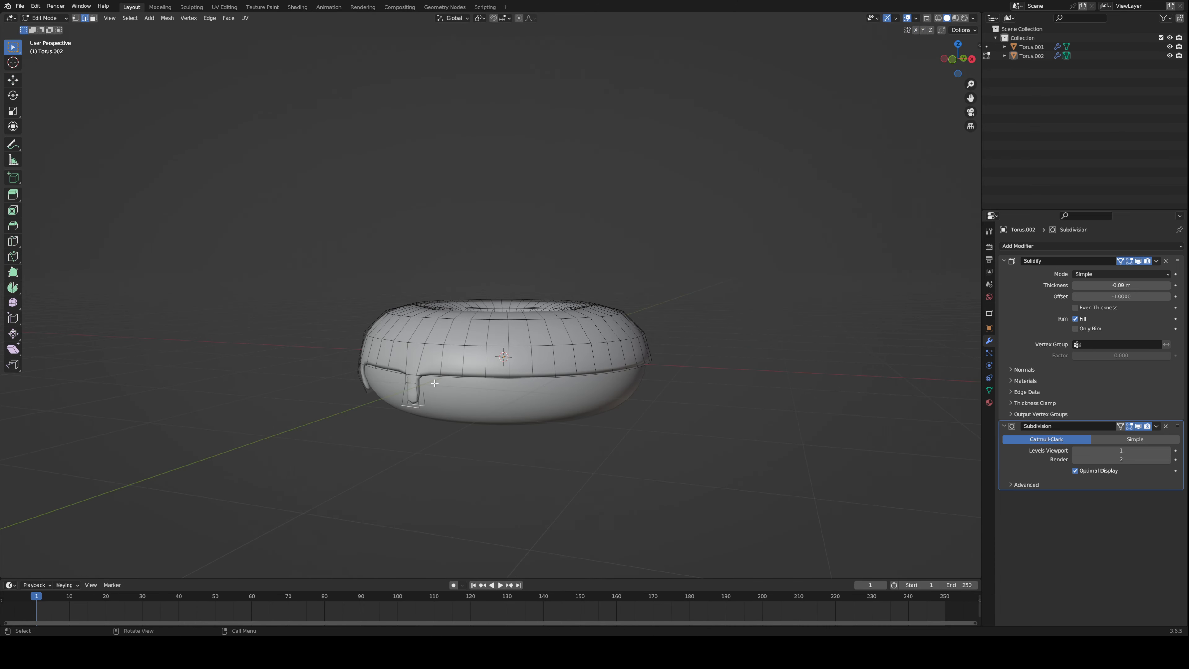
pyautogui.press('1')
pyautogui.moveTo(452, 376); pyautogui.dragTo(474, 385)
pyautogui.press('g')
pyautogui.click(499, 394)
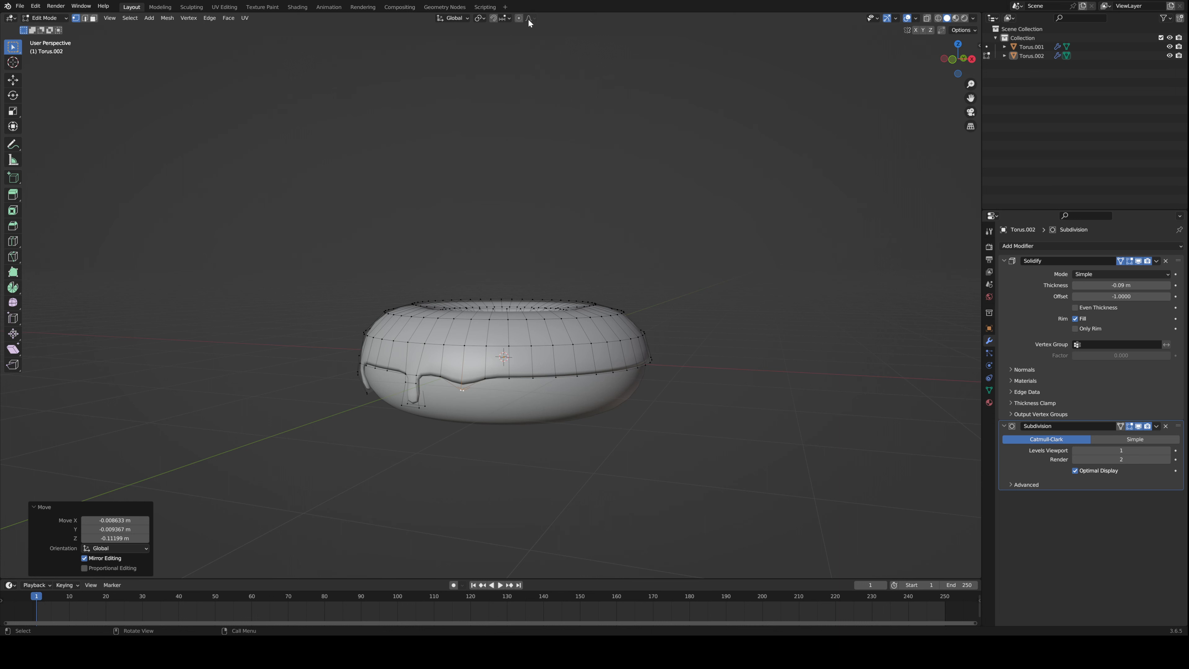
# - Enable proportional editing and try moving, scaling and rotating a rim vertex, cancelling each transform
pyautogui.click(518, 18)
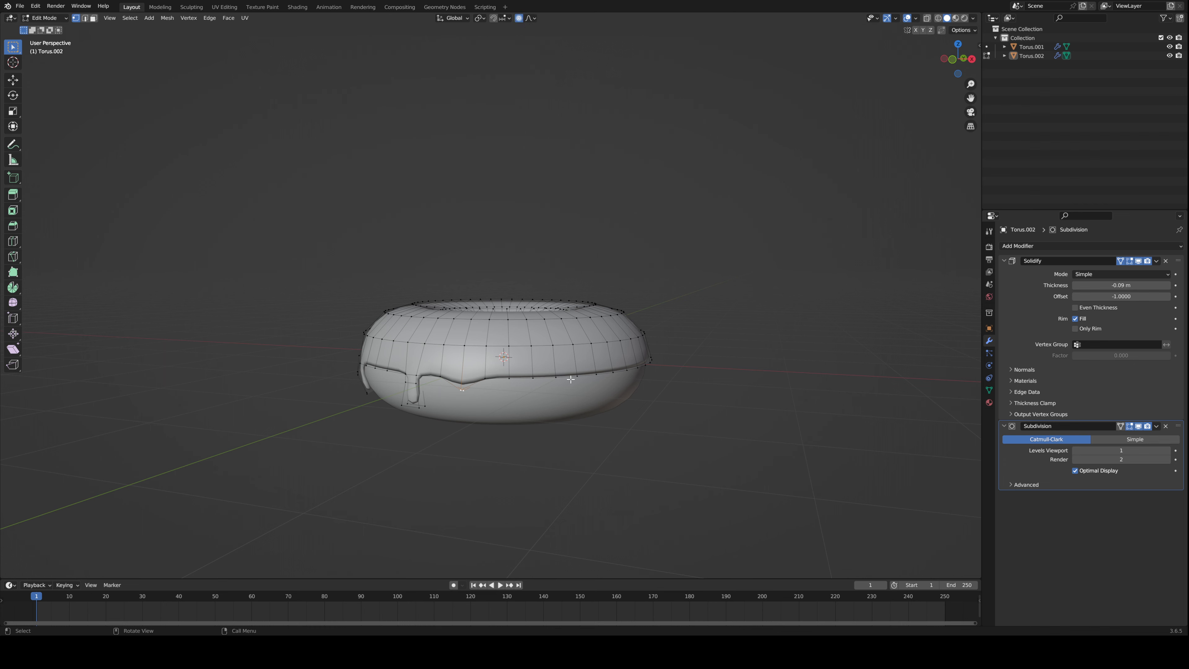
pyautogui.press('g')
pyautogui.rightClick(642, 383)
pyautogui.press('s')
pyautogui.rightClick(673, 386)
pyautogui.press('r')
pyautogui.rightClick(684, 401)
pyautogui.press('g')
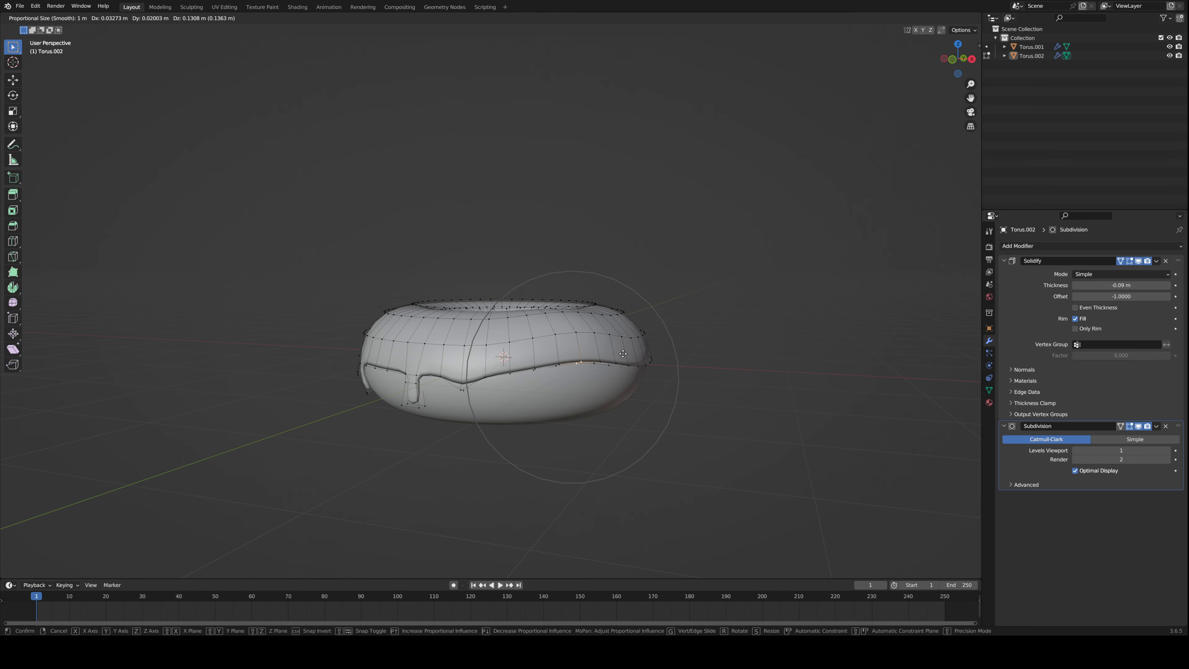
pyautogui.rightClick(579, 386)
# - Move the rim vertex along the Z axis with the proportional size reduced to about 0.47 m
pyautogui.scroll(2, 573, 376)
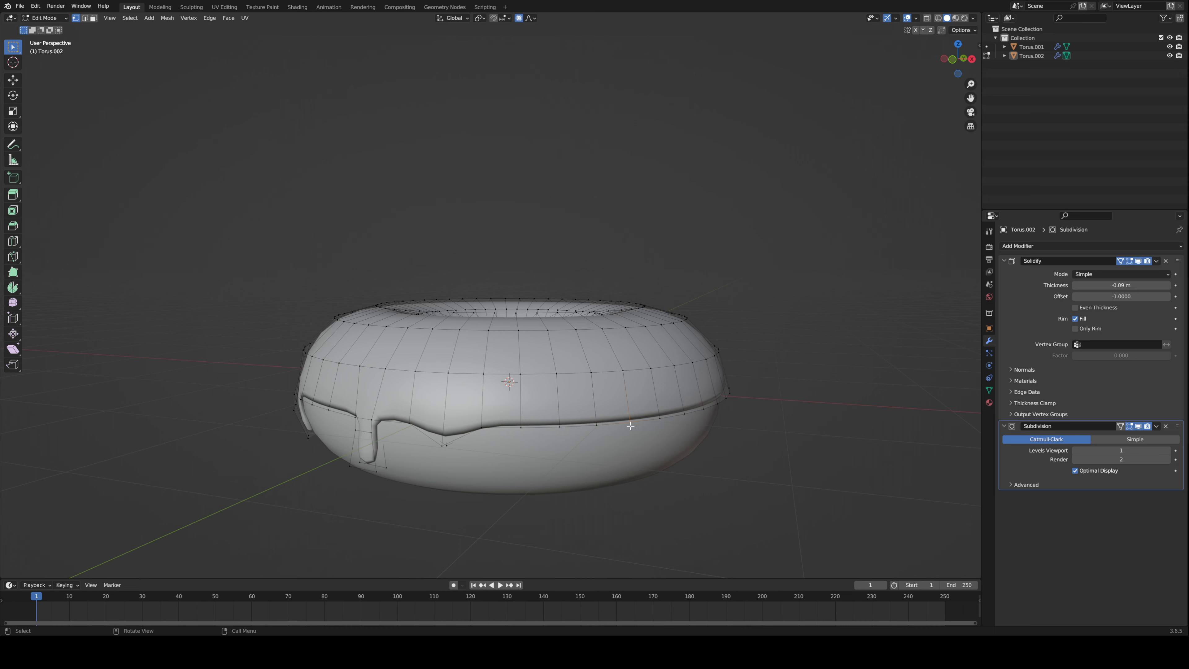
pyautogui.scroll(-2, 630, 425)
pyautogui.press('g')
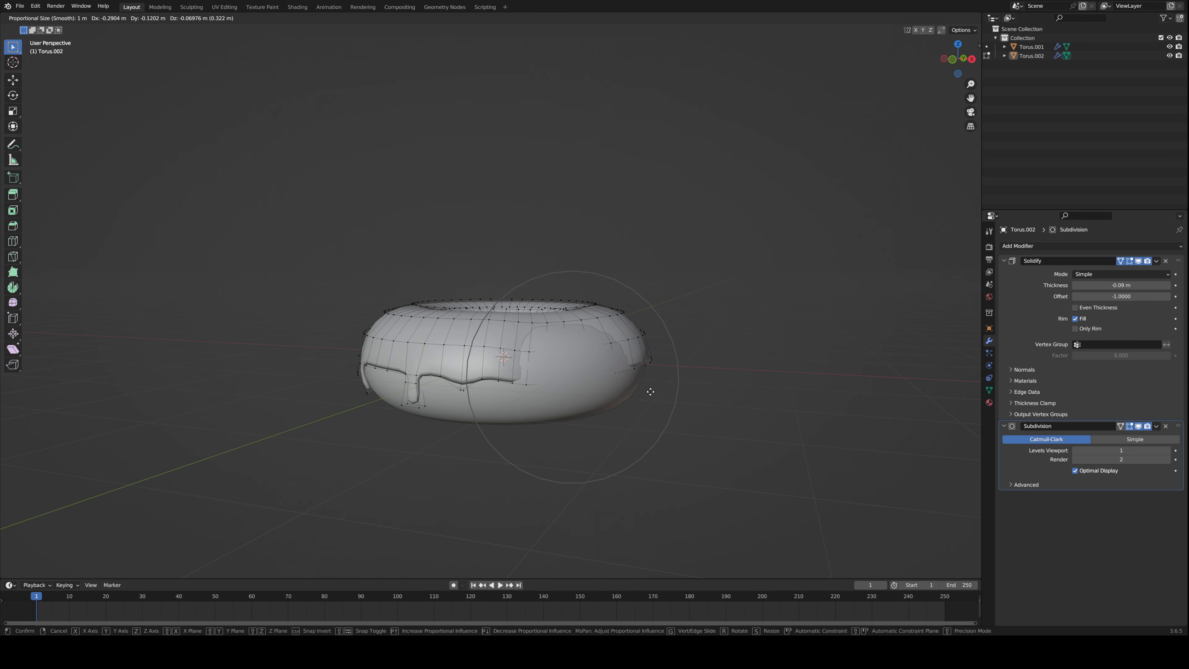
pyautogui.scroll(4, 696, 347)
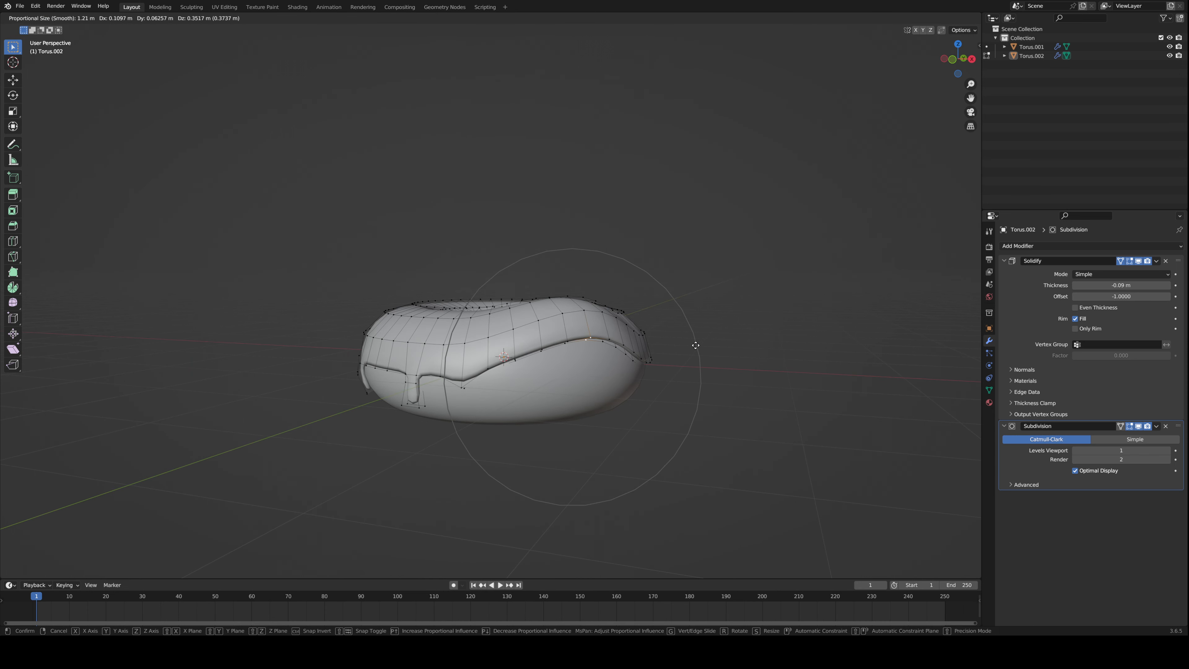
pyautogui.scroll(4, 695, 347)
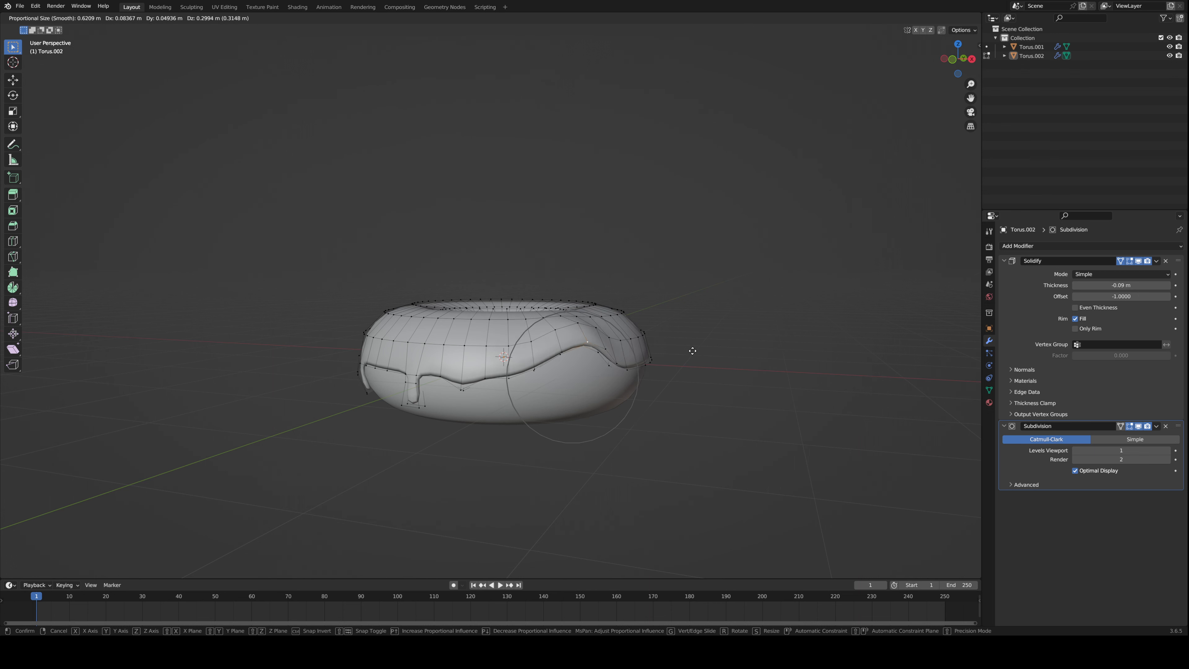
pyautogui.press('z')
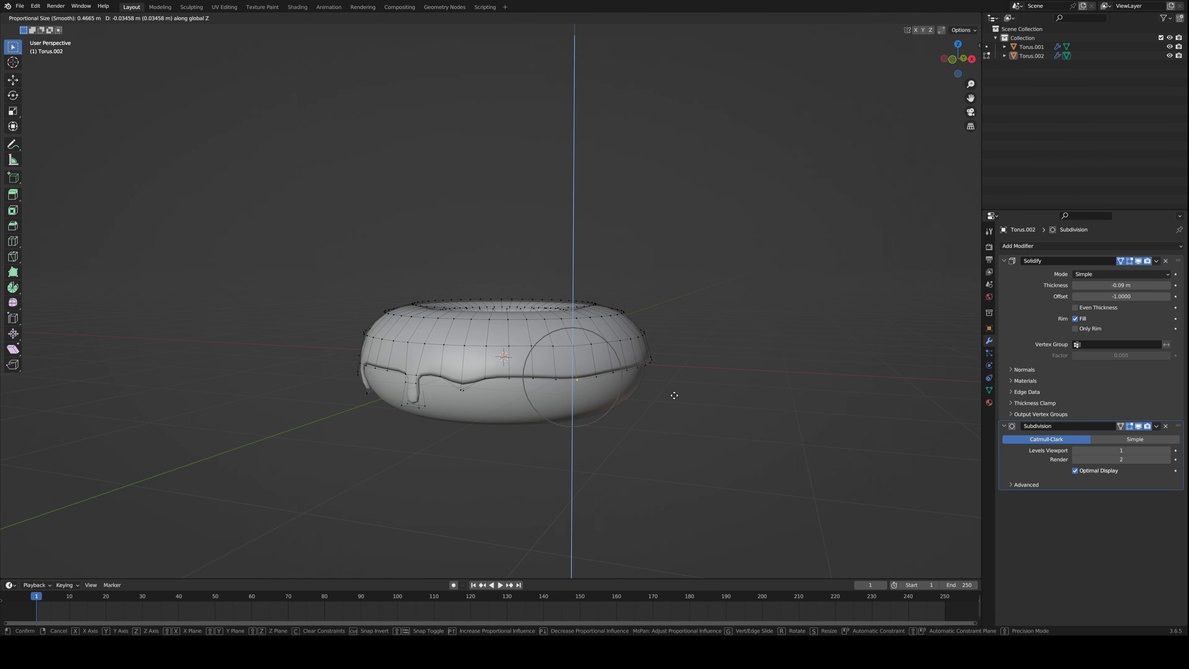
pyautogui.click(674, 395)
# - Move two further rim vertices vertically with proportional falloff, lowering the last one about 0.10 m
pyautogui.moveTo(674, 396); pyautogui.dragTo(468, 390, button='middle')
pyautogui.click(503, 361)
pyautogui.press('g')
pyautogui.press('z')
pyautogui.click(506, 355)
pyautogui.click(575, 360)
pyautogui.press('g')
pyautogui.click(575, 361)
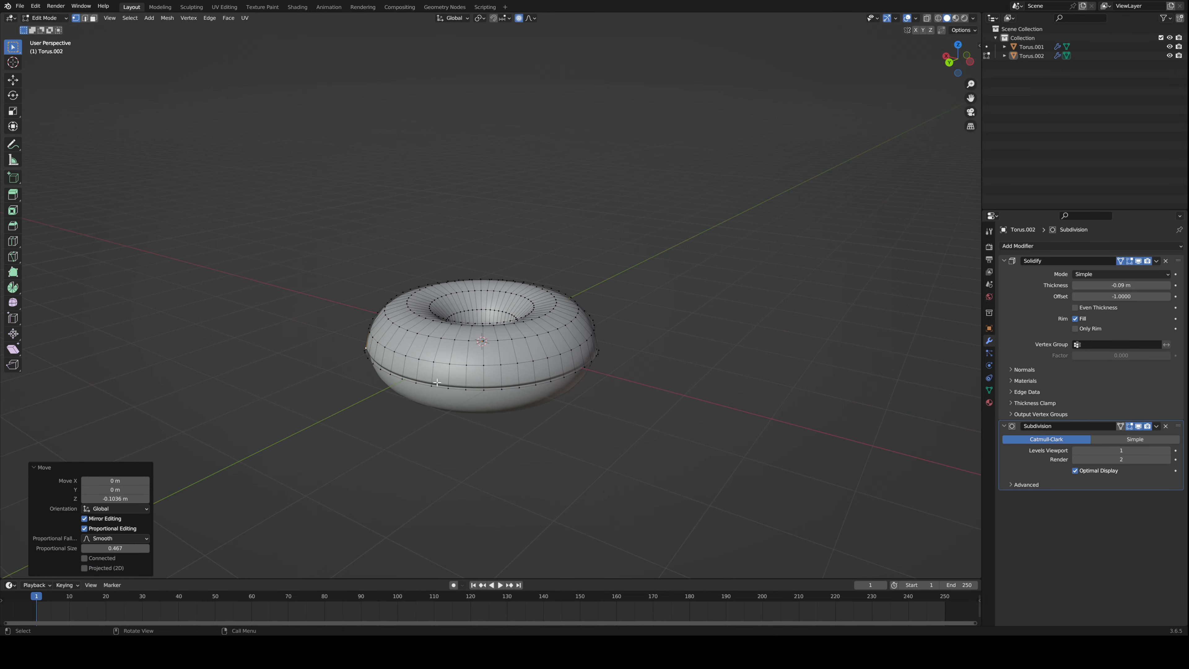
# - Shift two rim vertices on the back of the shell along the Z axis to make the icing edge wavy
pyautogui.click(431, 385)
pyautogui.press('g')
pyautogui.press('z')
pyautogui.click(456, 398)
pyautogui.click(534, 386)
pyautogui.press('g')
pyautogui.press('z')
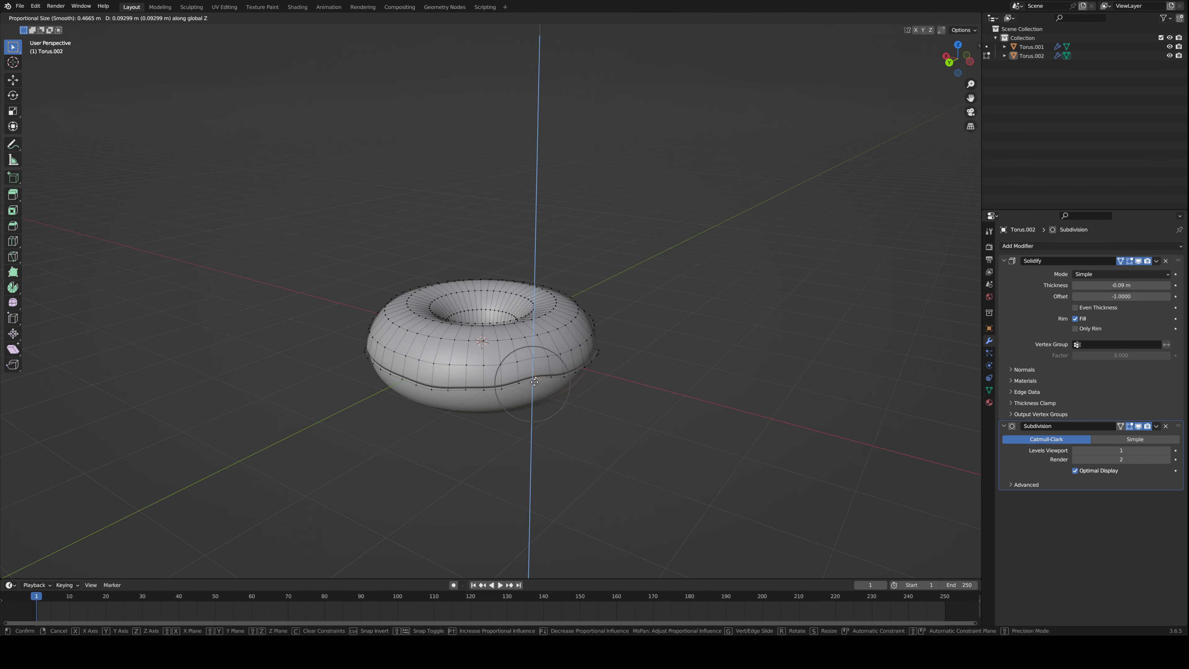
pyautogui.click(555, 398)
# - Lower a vertex on the shell's inner rim around the hole by about 0.06 m along Z
pyautogui.press('Tab')
pyautogui.moveTo(564, 403); pyautogui.dragTo(585, 362, button='middle')
pyautogui.scroll(2, 504, 335)
pyautogui.click(495, 298)
pyautogui.press('Tab')
pyautogui.click(475, 336)
pyautogui.press('g')
pyautogui.press('z')
pyautogui.click(476, 337)
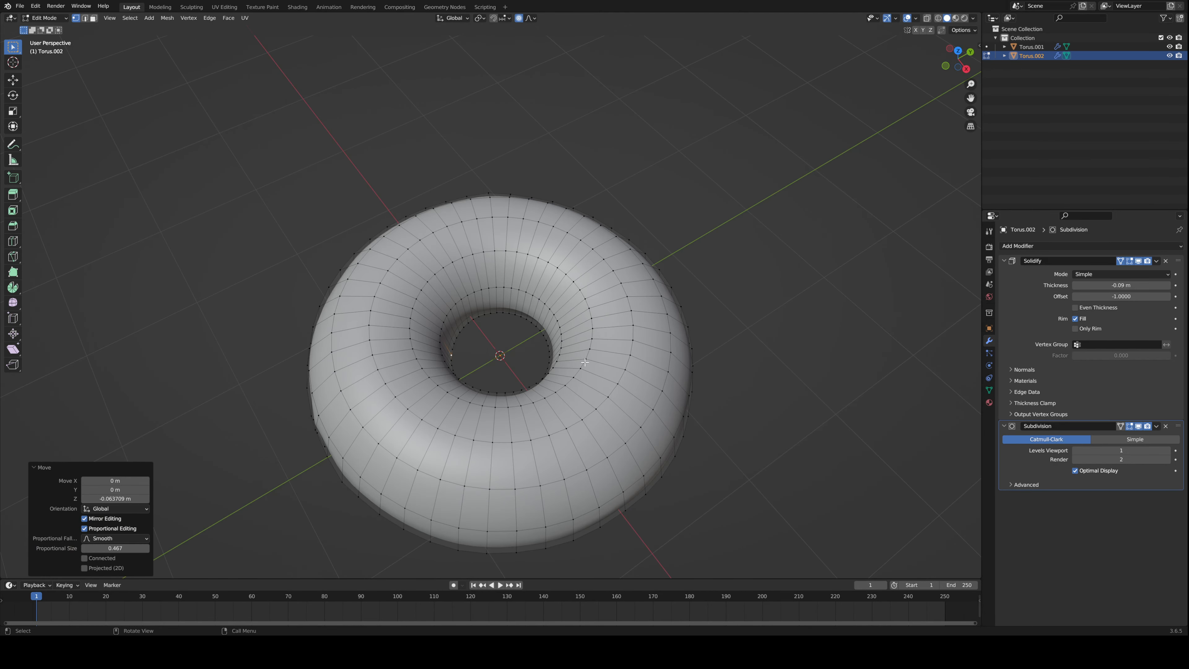
# - Shift two more inner rim vertices along the Z axis and return to Object Mode with nothing selected
pyautogui.click(523, 318)
pyautogui.press('g')
pyautogui.press('z')
pyautogui.click(514, 341)
pyautogui.moveTo(503, 349); pyautogui.dragTo(976, 377, button='middle')
pyautogui.click(546, 329)
pyautogui.press('g')
pyautogui.press('z')
pyautogui.click(552, 334)
pyautogui.press('Tab')
pyautogui.click(657, 440)
pyautogui.scroll(-3, 638, 322)
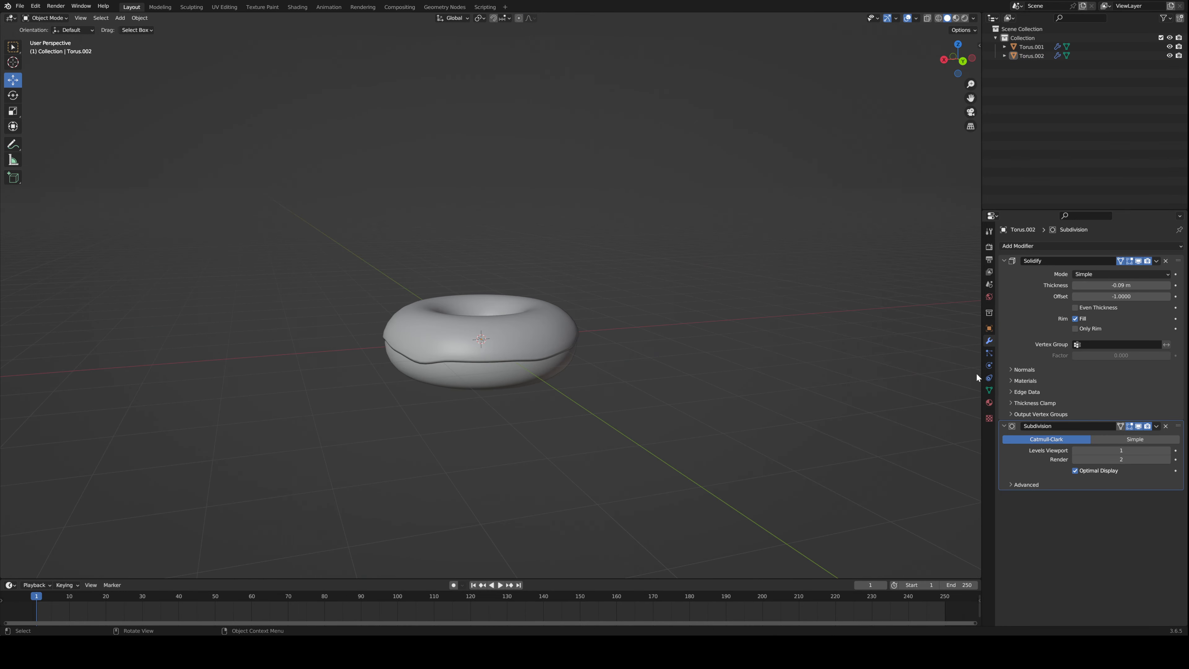
# - Examine the donut from the back, top, bottom, front and side orthographic views
pyautogui.moveTo(617, 370); pyautogui.dragTo(777, 434, button='middle')
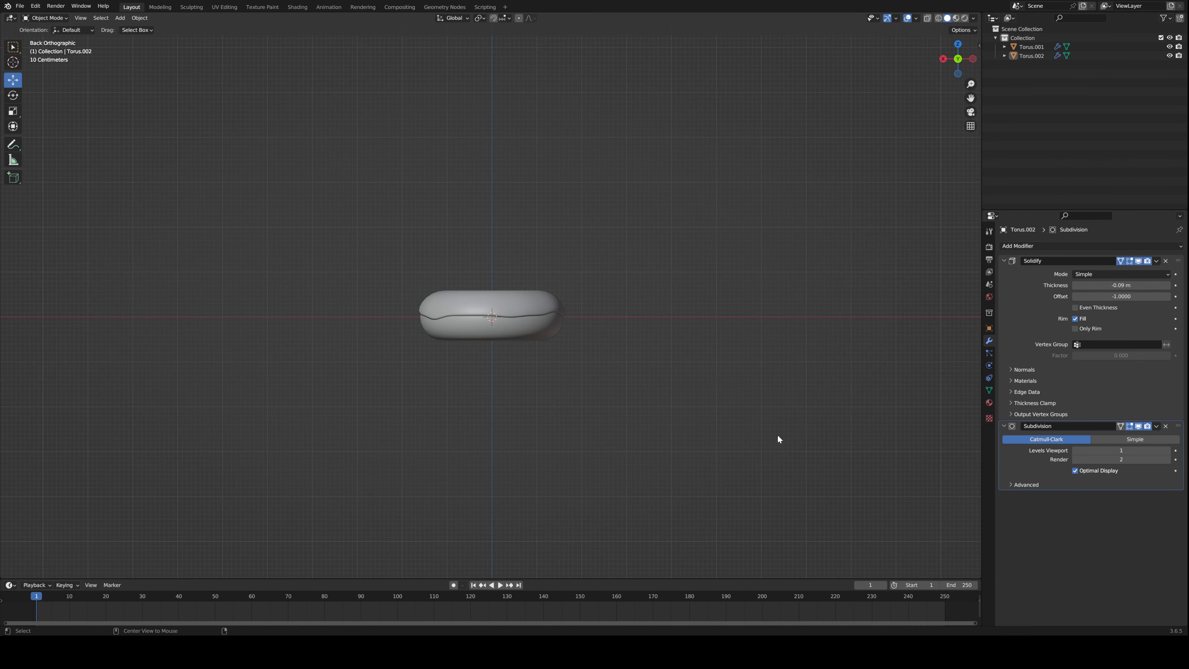
pyautogui.keyDown('alt'); pyautogui.moveTo(602, 320); pyautogui.dragTo(619, 277, button='middle'); pyautogui.keyUp('alt')
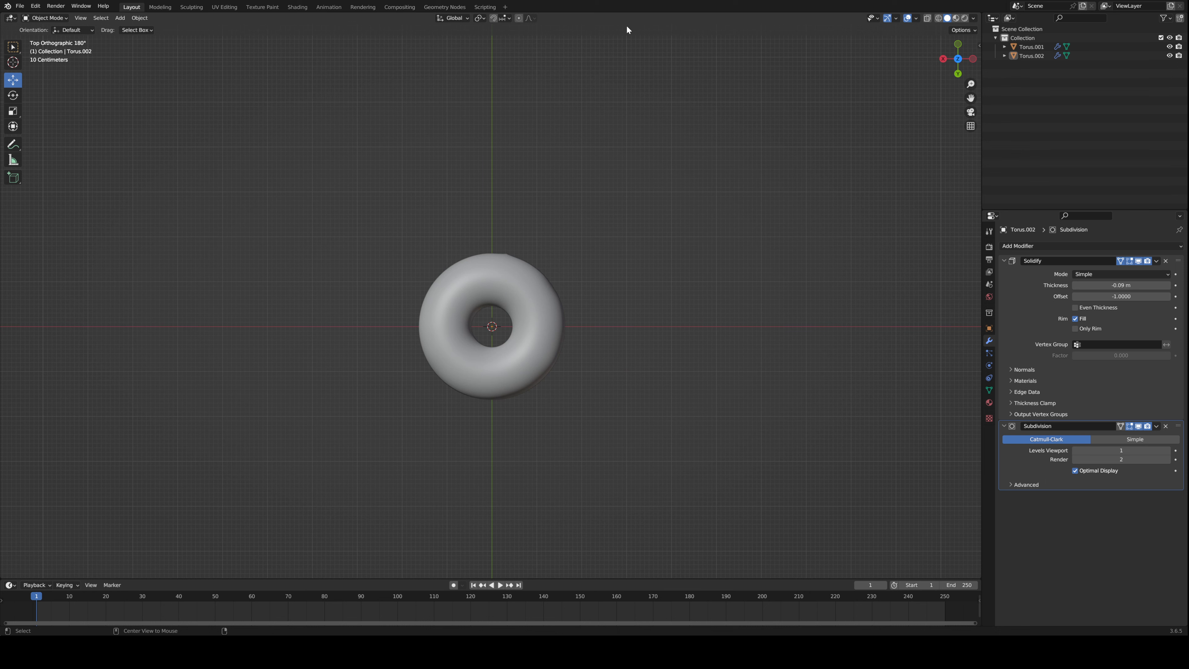
pyautogui.keyDown('alt'); pyautogui.moveTo(656, 372); pyautogui.dragTo(463, 170, button='middle'); pyautogui.keyUp('alt')
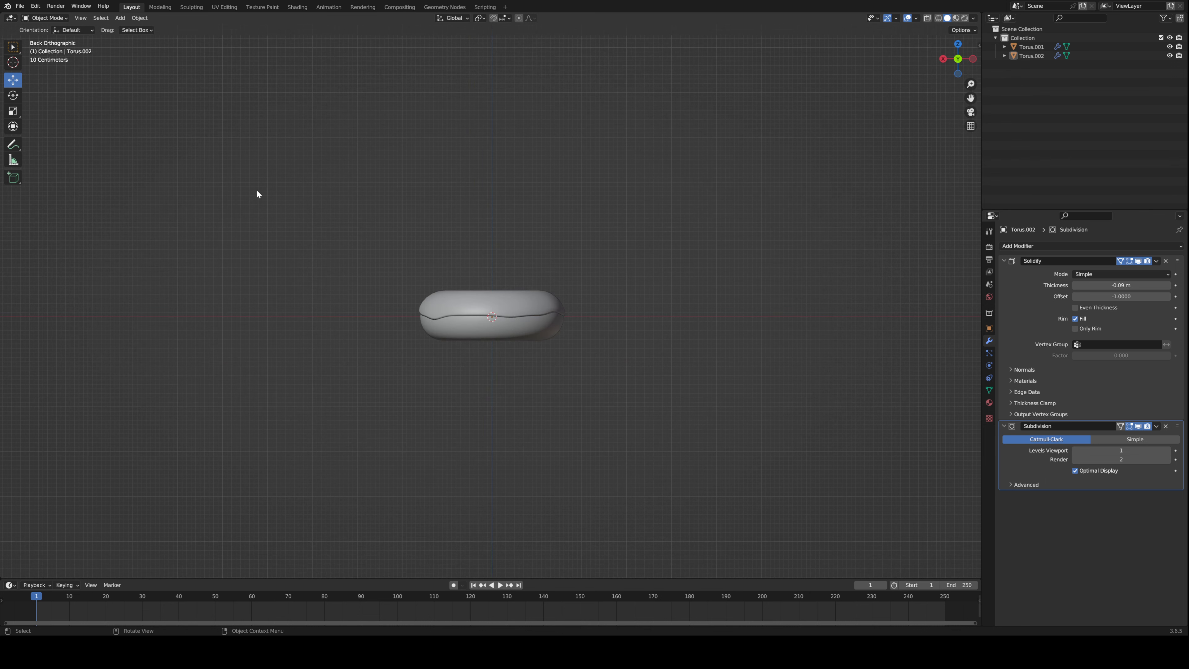
pyautogui.press('ctrl+KP_7')
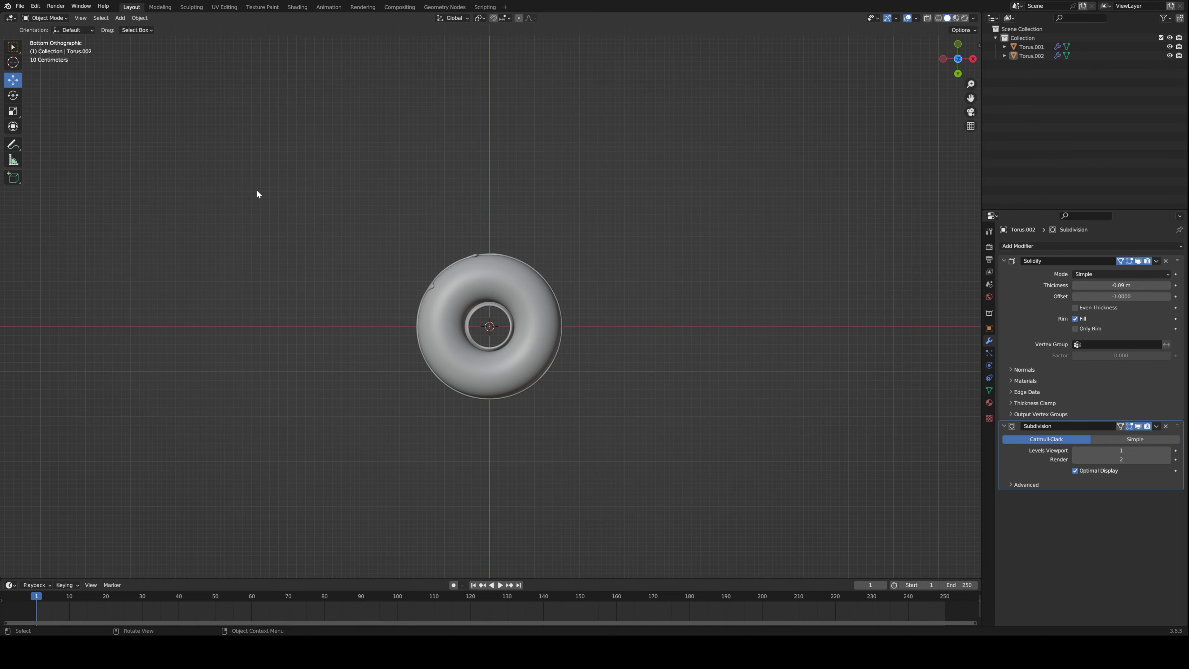
pyautogui.press('KP_1')
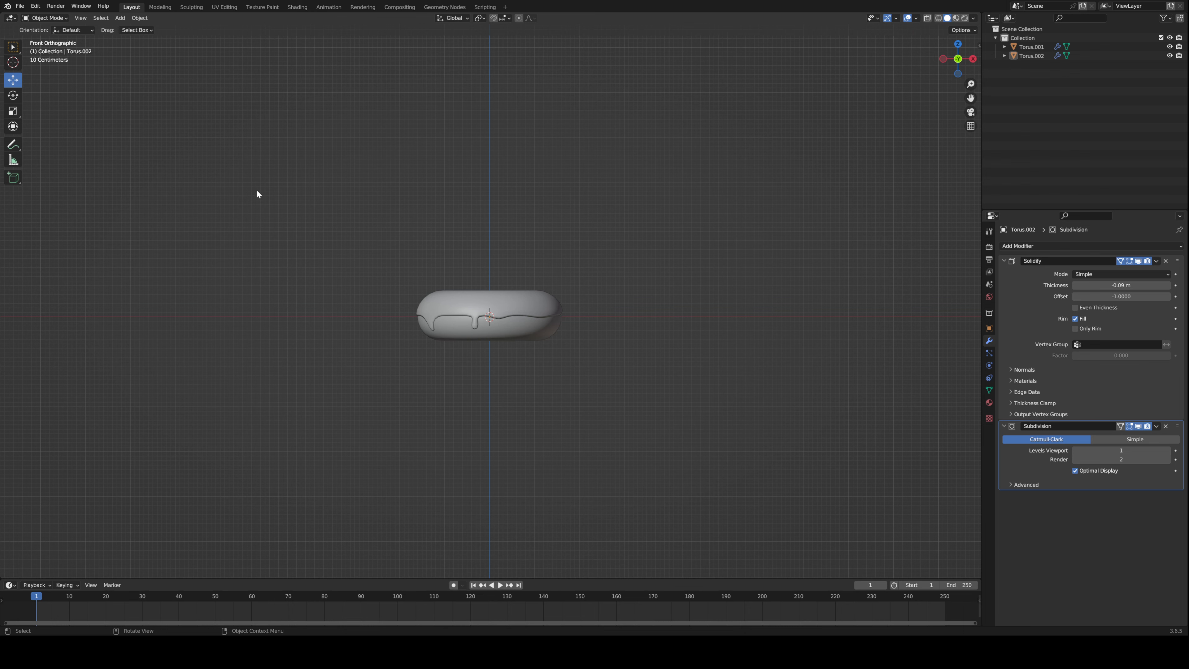
pyautogui.press('KP_3')
pyautogui.press('KP_7')
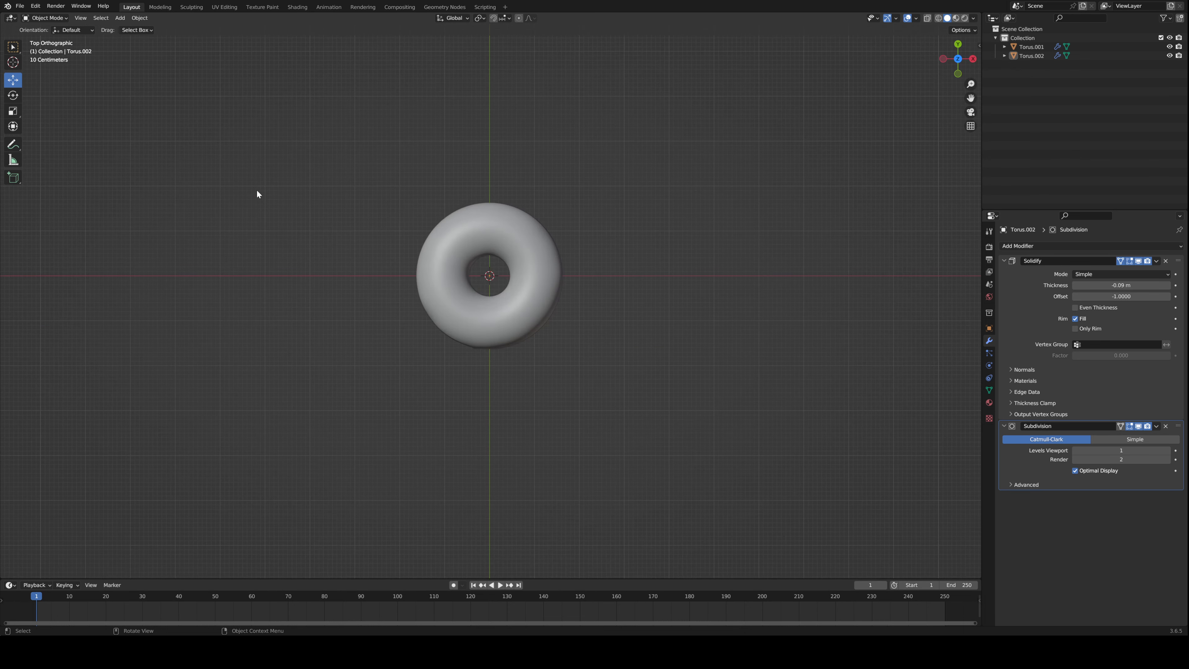
pyautogui.press('KP_1')
pyautogui.press('KP_2')
pyautogui.press('KP_2')
pyautogui.press('KP_2')
pyautogui.press('KP_2')
pyautogui.press('KP_2')
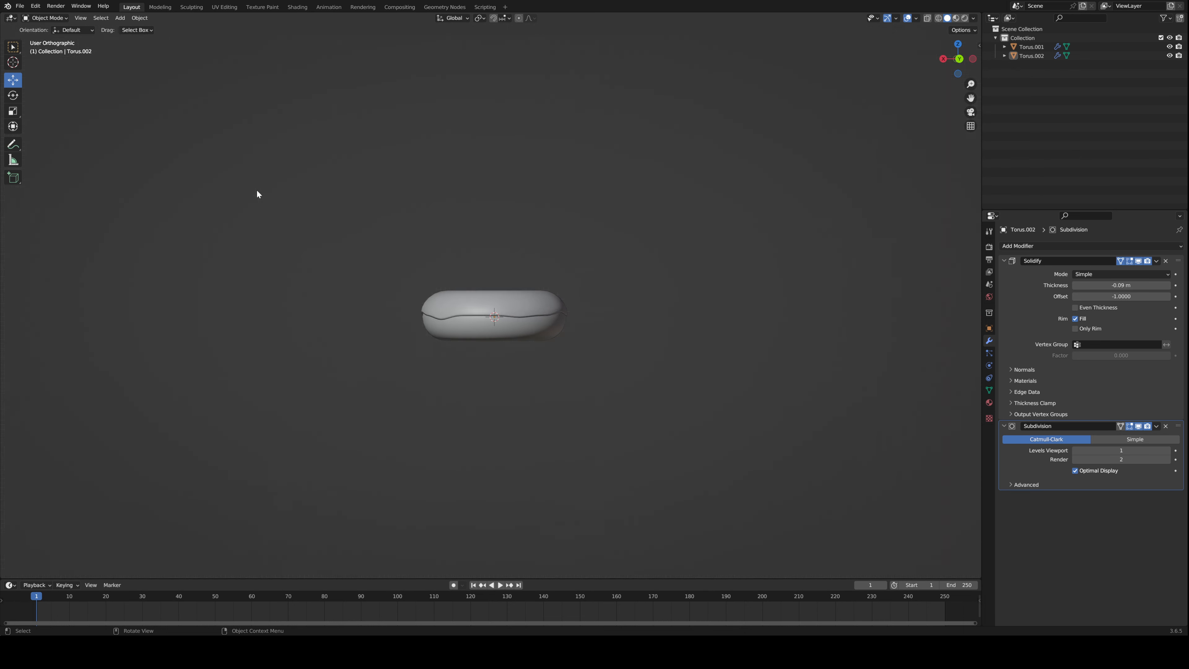
# - Add a new material to the upper shell
pyautogui.moveTo(256, 190); pyautogui.dragTo(595, 324, button='middle')
pyautogui.scroll(3, 697, 327)
pyautogui.keyDown('shift'); pyautogui.moveTo(720, 387); pyautogui.dragTo(648, 360, button='middle'); pyautogui.keyUp('shift')
pyautogui.press('a')
pyautogui.click(669, 294)
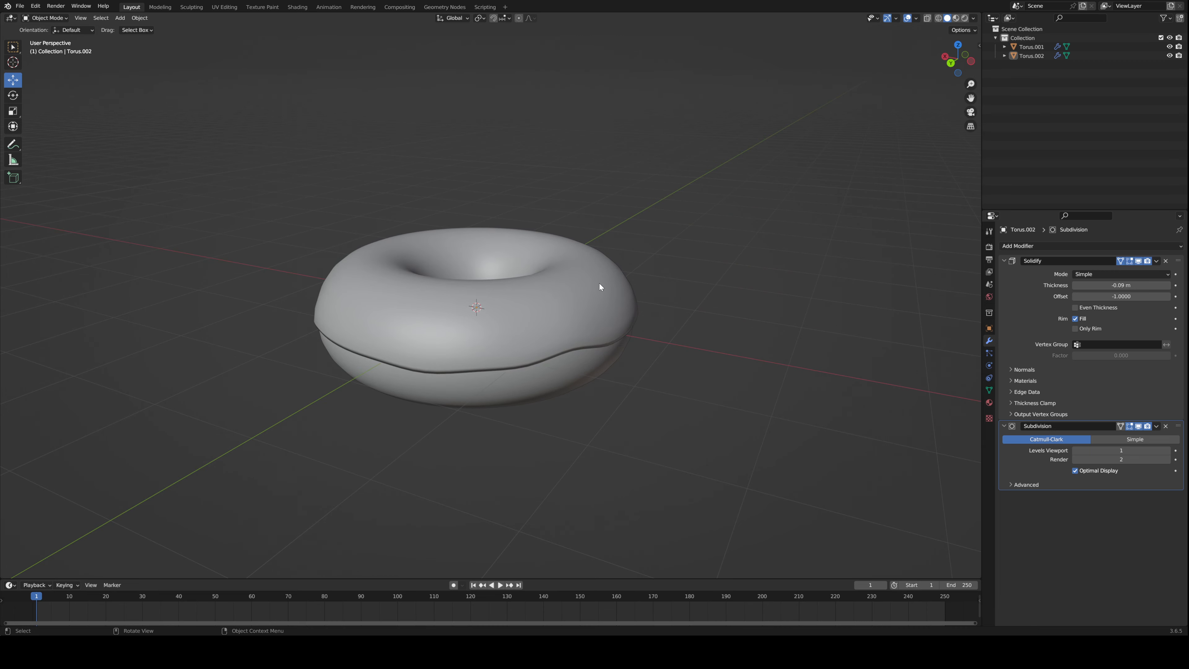
pyautogui.click(604, 283)
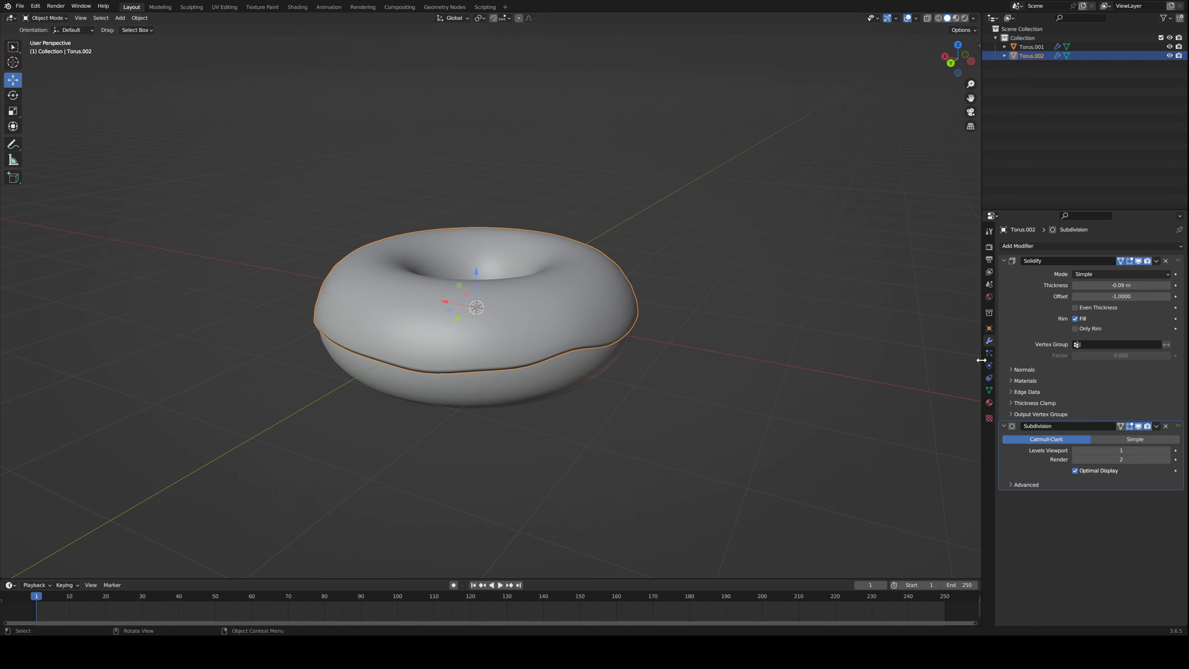
pyautogui.click(989, 403)
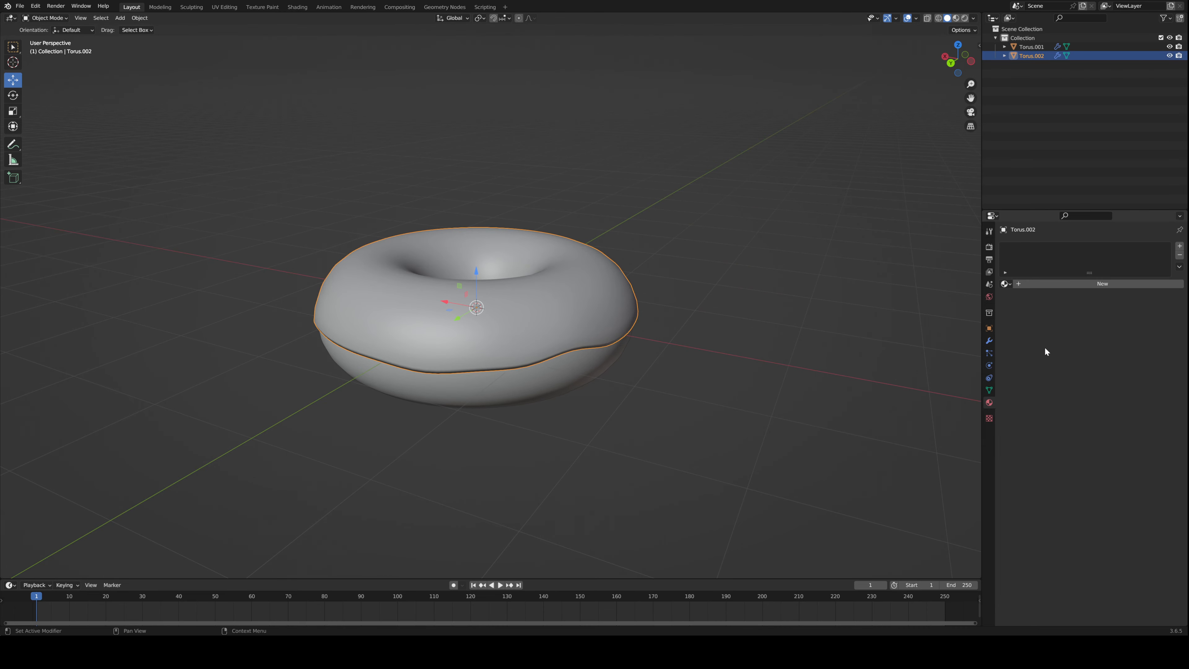
pyautogui.click(1090, 284)
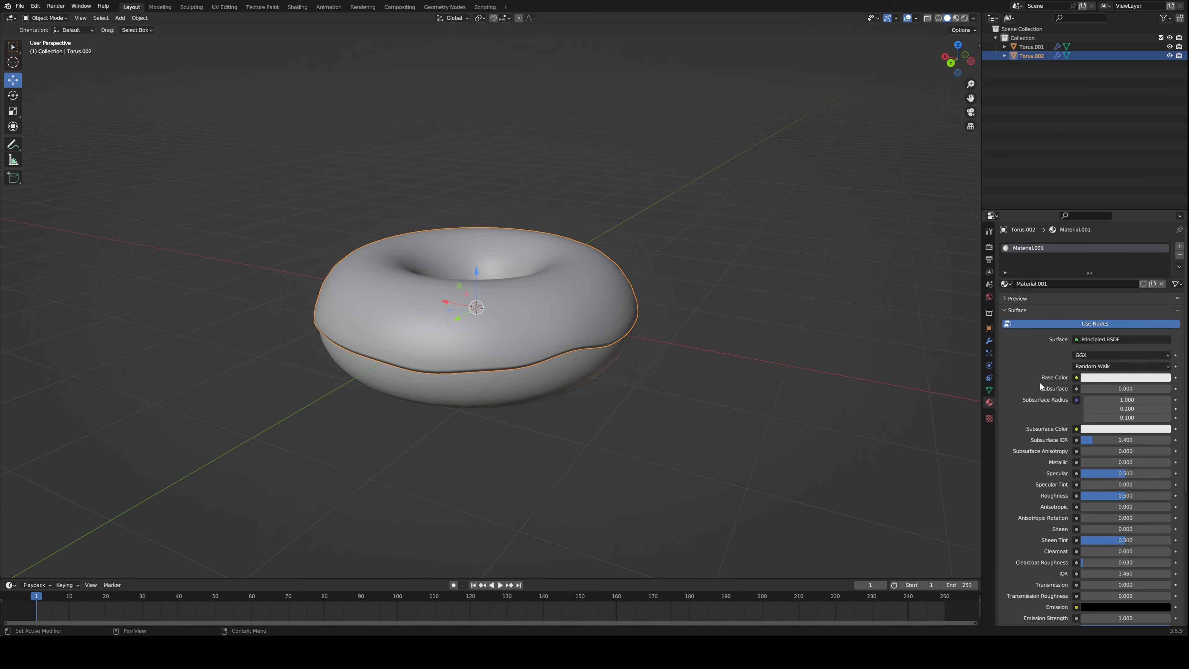
# - Show the viewport in Material Preview and set the shell material's base color to orange
pyautogui.click(1125, 378)
pyautogui.click(956, 18)
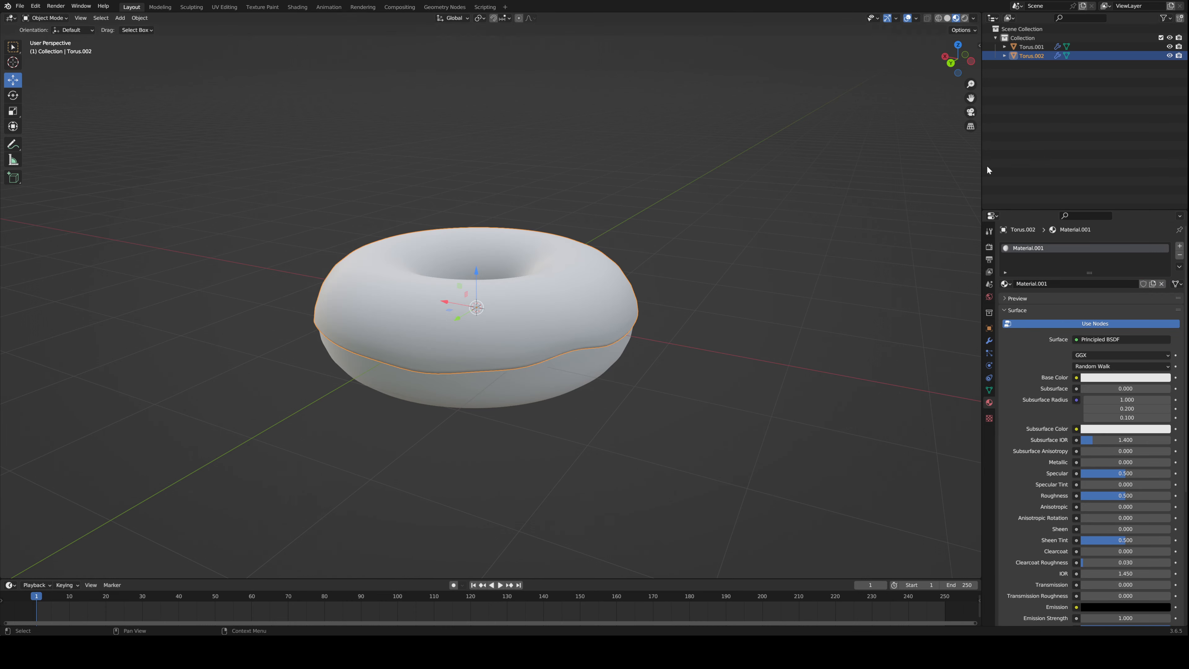
pyautogui.click(1118, 378)
pyautogui.click(1121, 377)
pyautogui.click(1118, 295)
pyautogui.moveTo(1119, 295); pyautogui.dragTo(1117, 299)
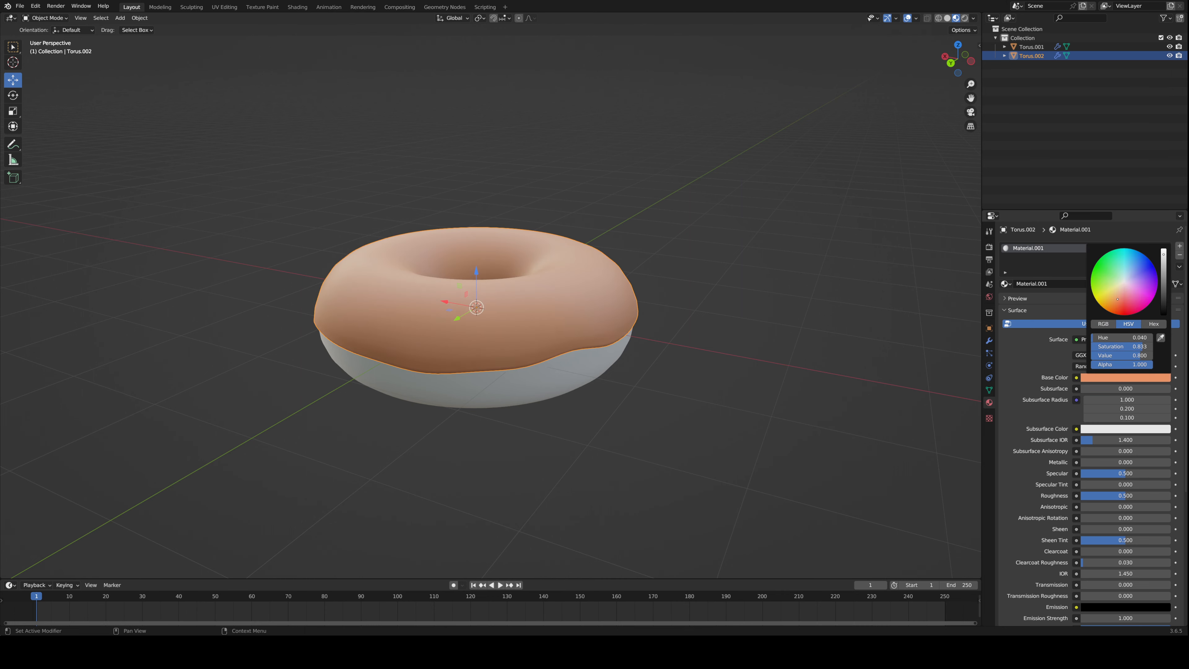
pyautogui.scroll(-1, 655, 300)
pyautogui.moveTo(651, 300); pyautogui.dragTo(538, 304, button='middle')
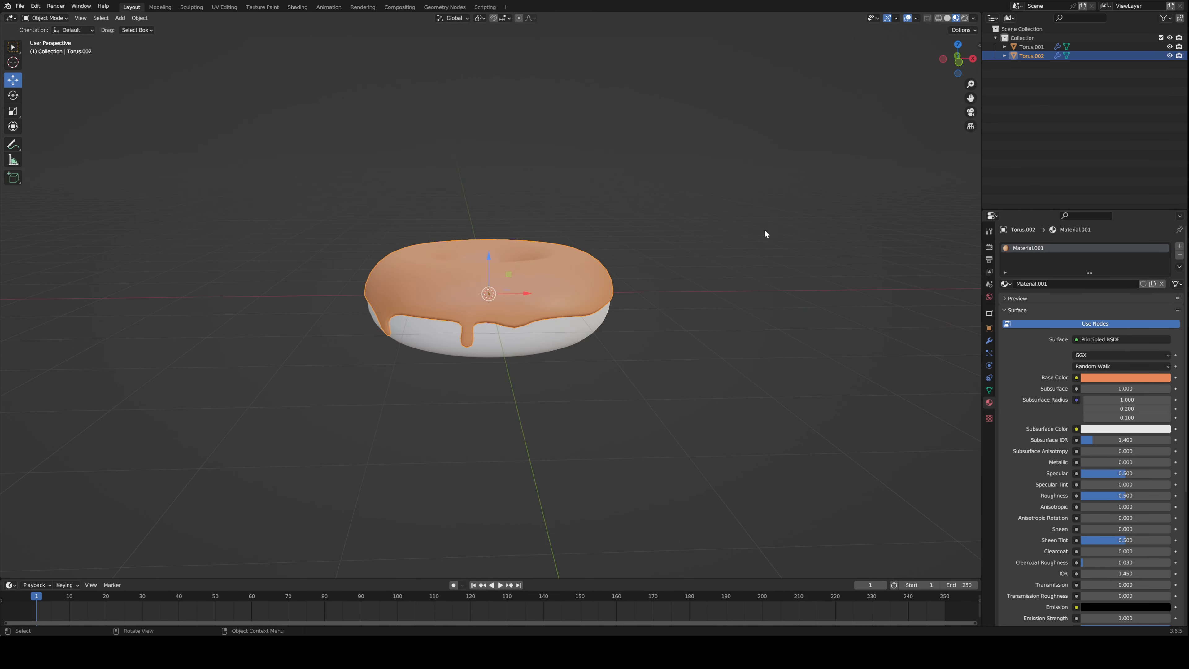
# - Compare the donut in Solid, Material Preview and Rendered viewport shading, ending in Solid
pyautogui.click(947, 19)
pyautogui.moveTo(803, 259); pyautogui.dragTo(1089, 291, button='middle')
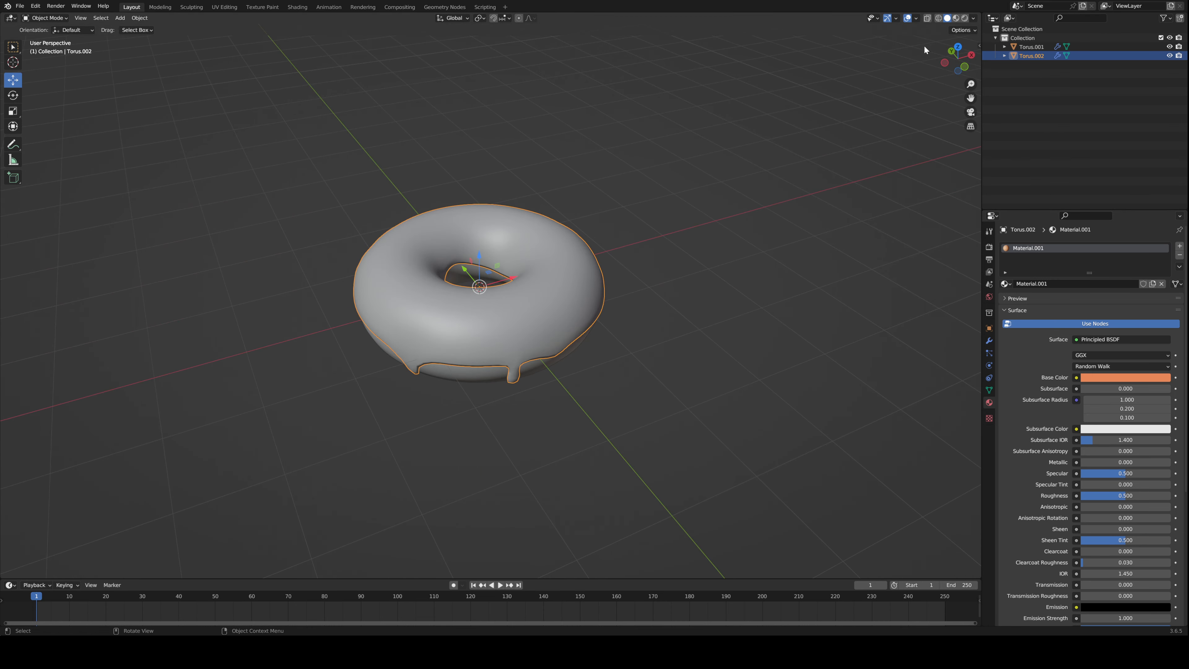
pyautogui.click(956, 18)
pyautogui.click(965, 17)
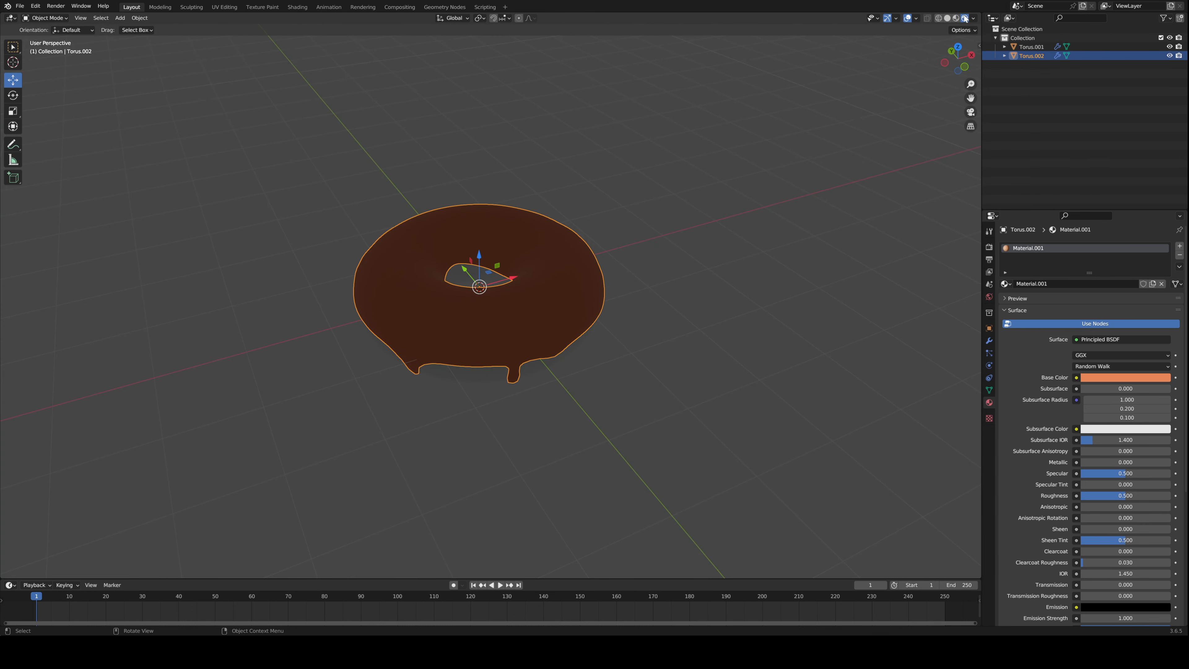
pyautogui.click(948, 19)
pyautogui.click(957, 18)
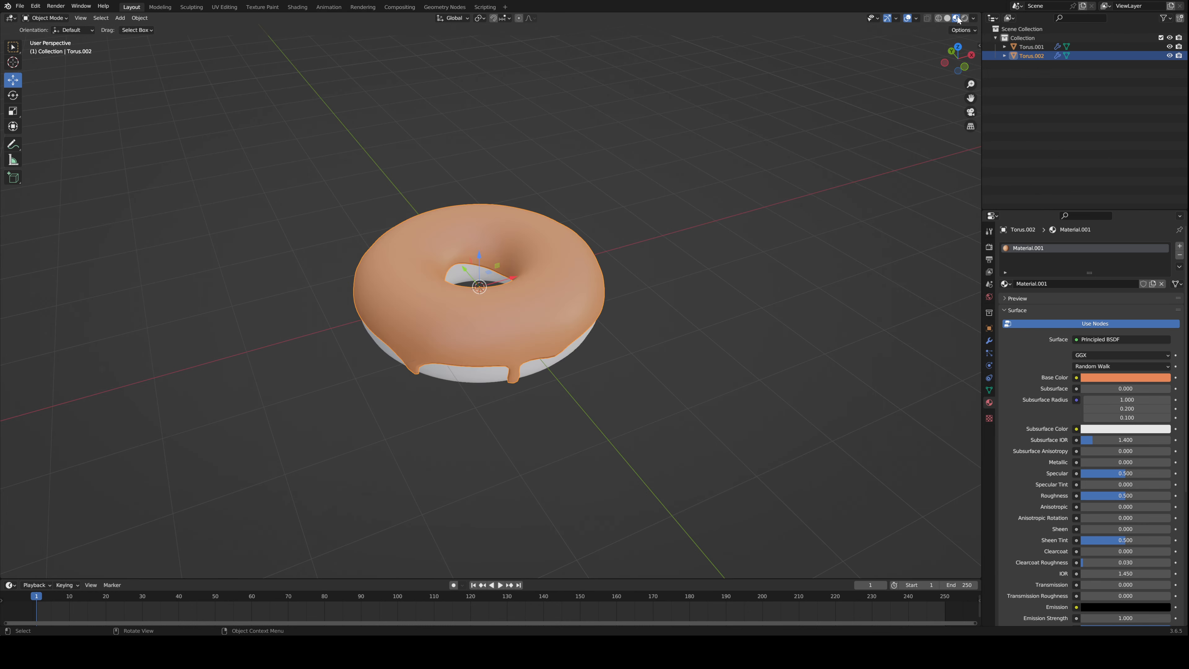
pyautogui.click(947, 19)
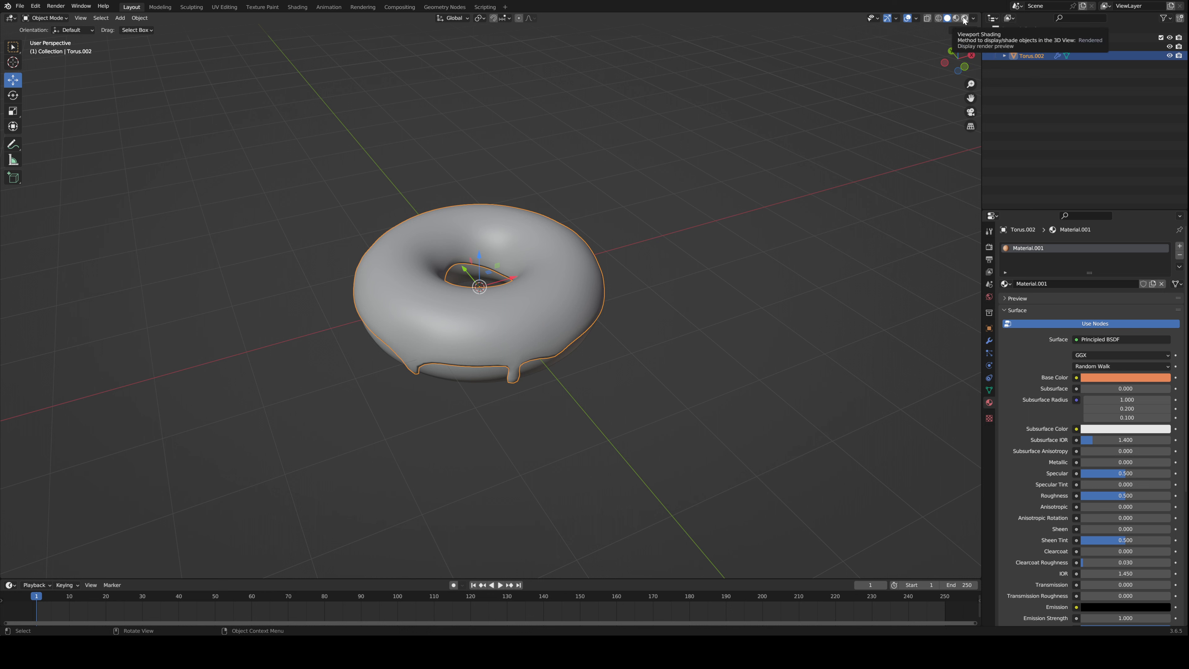
# - Undo the shell's orange base color, and view the donut in wireframe before returning to solid display
pyautogui.hotkey('ctrl', 'z')
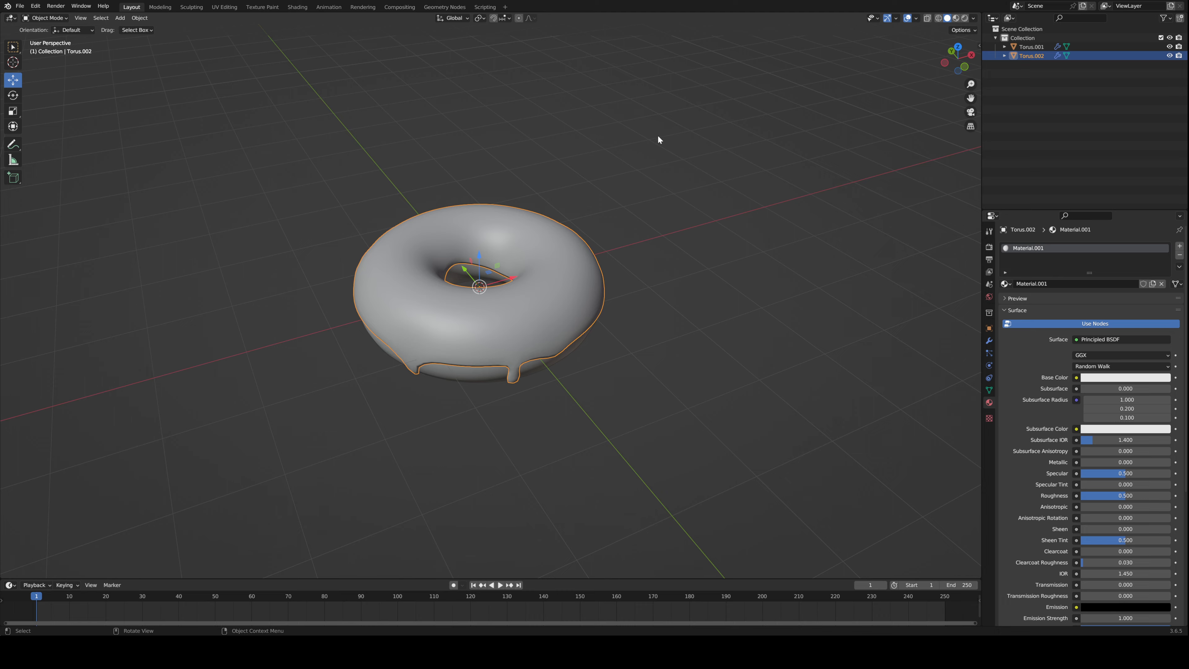
pyautogui.hotkey('shift', 'z')
pyautogui.moveTo(657, 135); pyautogui.dragTo(676, 232, button='middle')
pyautogui.scroll(2, 689, 145)
pyautogui.click(688, 146)
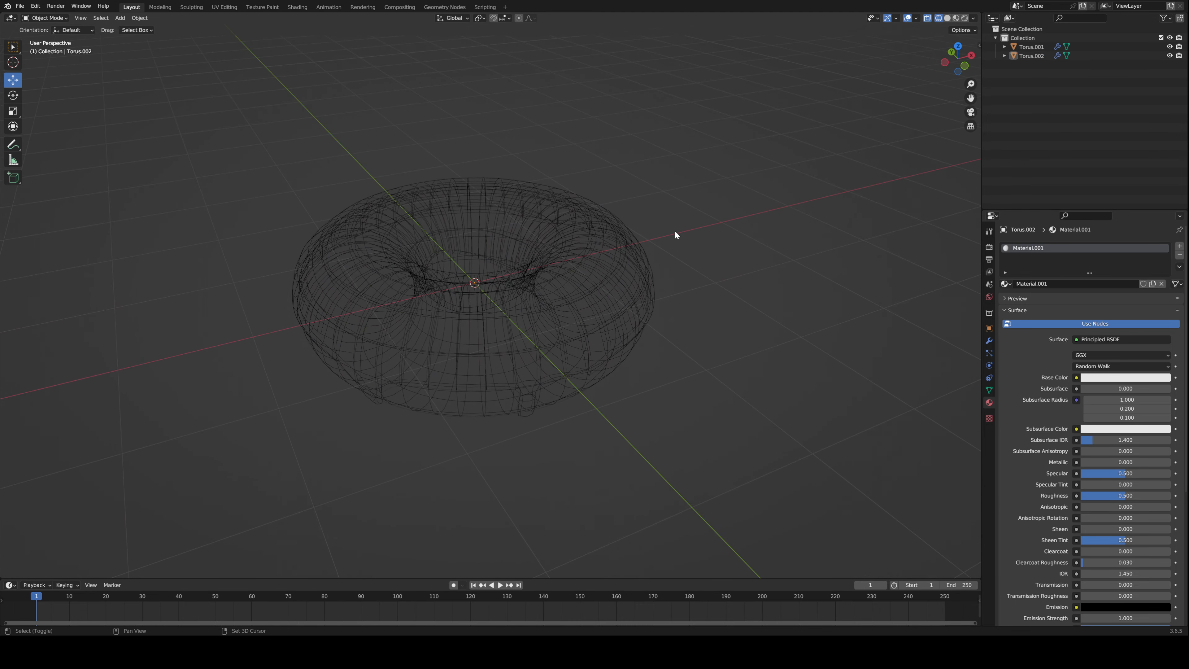
pyautogui.hotkey('shift', 'z')
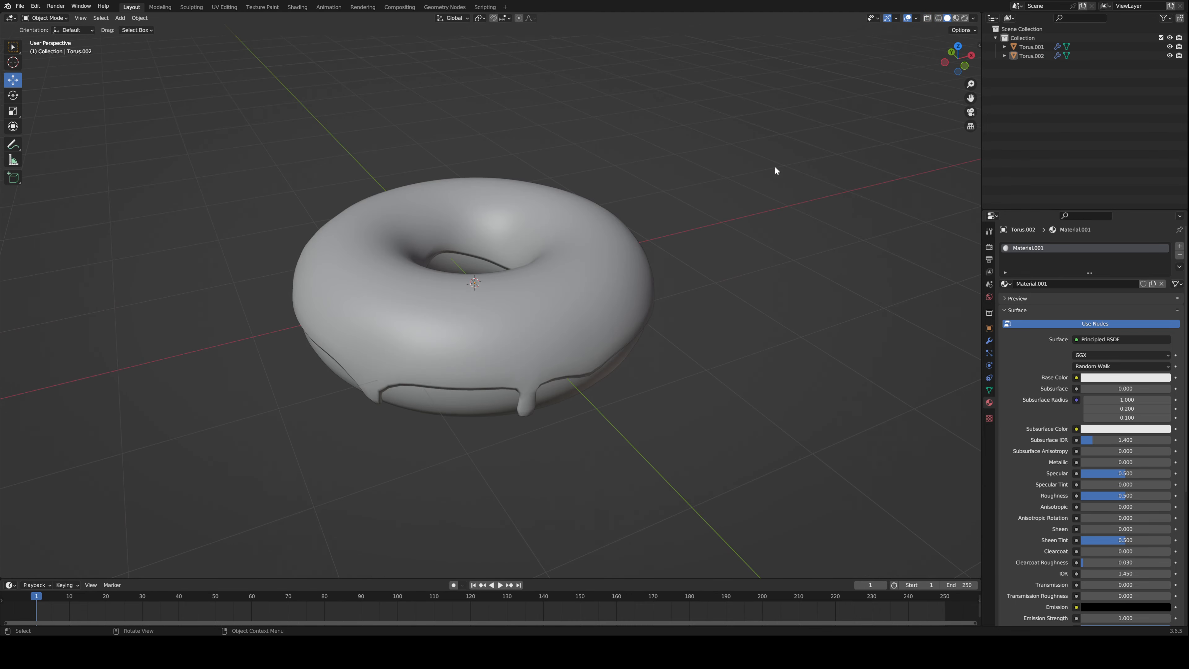
# - Examine the upper shell's mesh and inner rim in Edit Mode with X-ray on, and return to Object Mode with X-ray off
pyautogui.click(927, 19)
pyautogui.moveTo(774, 128); pyautogui.dragTo(618, 306, button='middle')
pyautogui.click(625, 315)
pyautogui.press('Tab')
pyautogui.click(768, 333)
pyautogui.moveTo(769, 333); pyautogui.dragTo(738, 346, button='middle')
pyautogui.scroll(2, 621, 308)
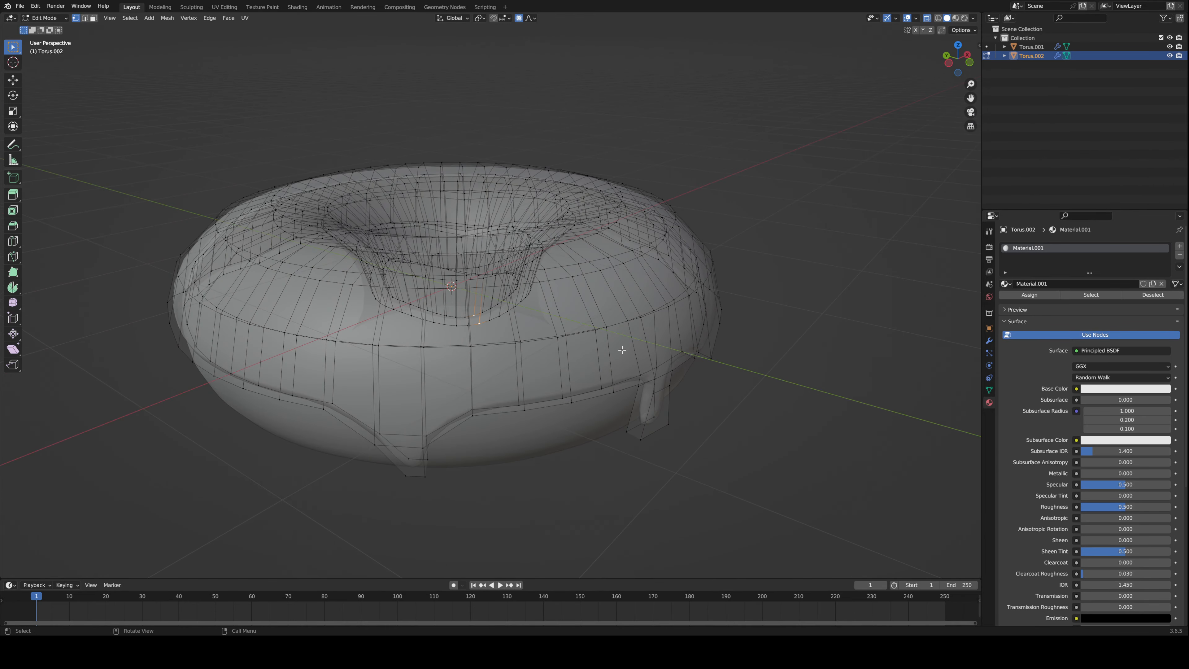
pyautogui.moveTo(523, 328); pyautogui.dragTo(659, 310, button='middle')
pyautogui.scroll(5, 658, 310)
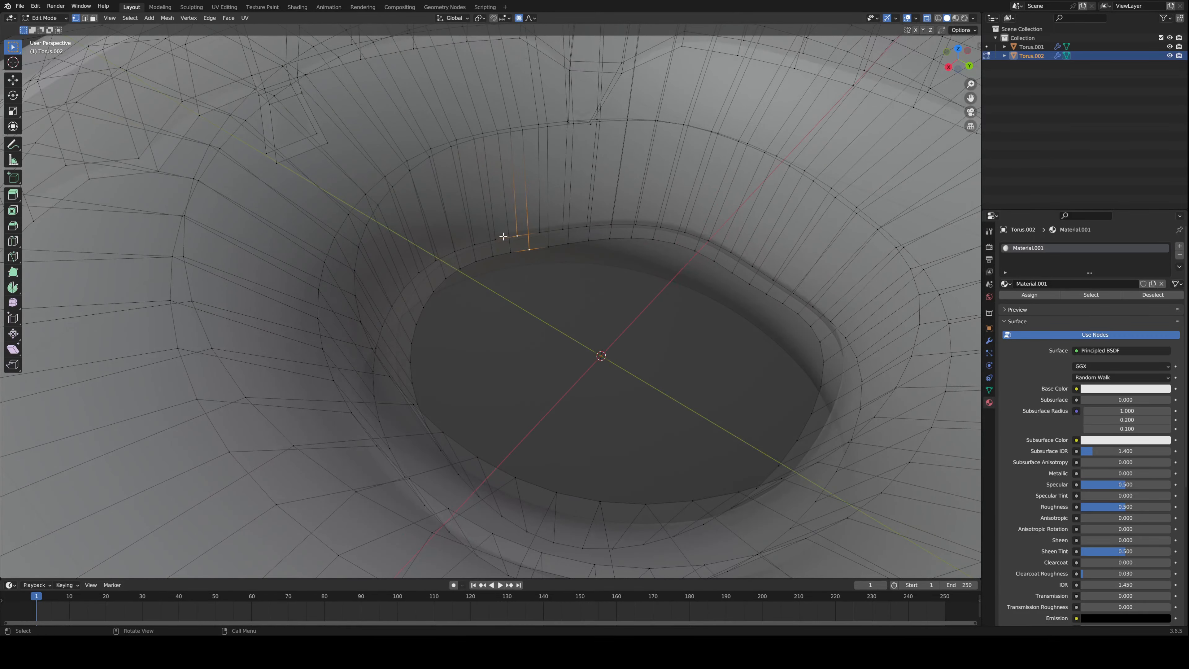
pyautogui.scroll(-6, 503, 237)
pyautogui.moveTo(576, 284); pyautogui.dragTo(380, 266, button='middle')
pyautogui.press('Tab')
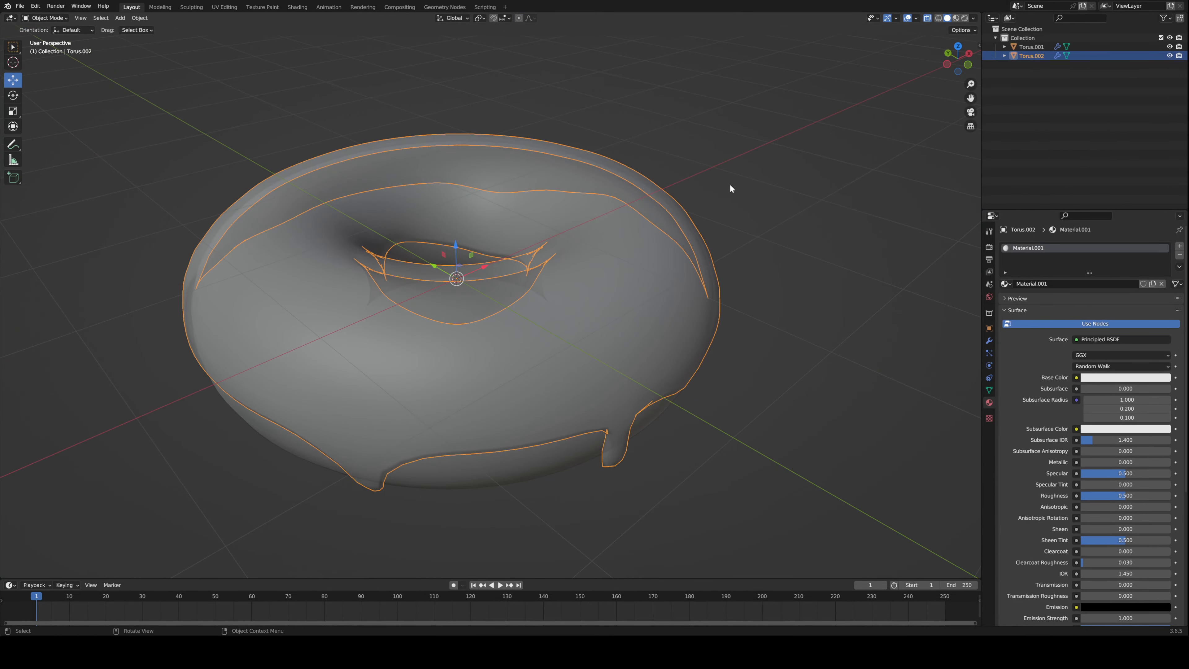
pyautogui.click(927, 19)
pyautogui.scroll(-3, 805, 178)
pyautogui.click(730, 257)
pyautogui.moveTo(730, 257); pyautogui.dragTo(662, 255, button='middle')
pyautogui.scroll(-1, 662, 255)
pyautogui.scroll(1, 852, 89)
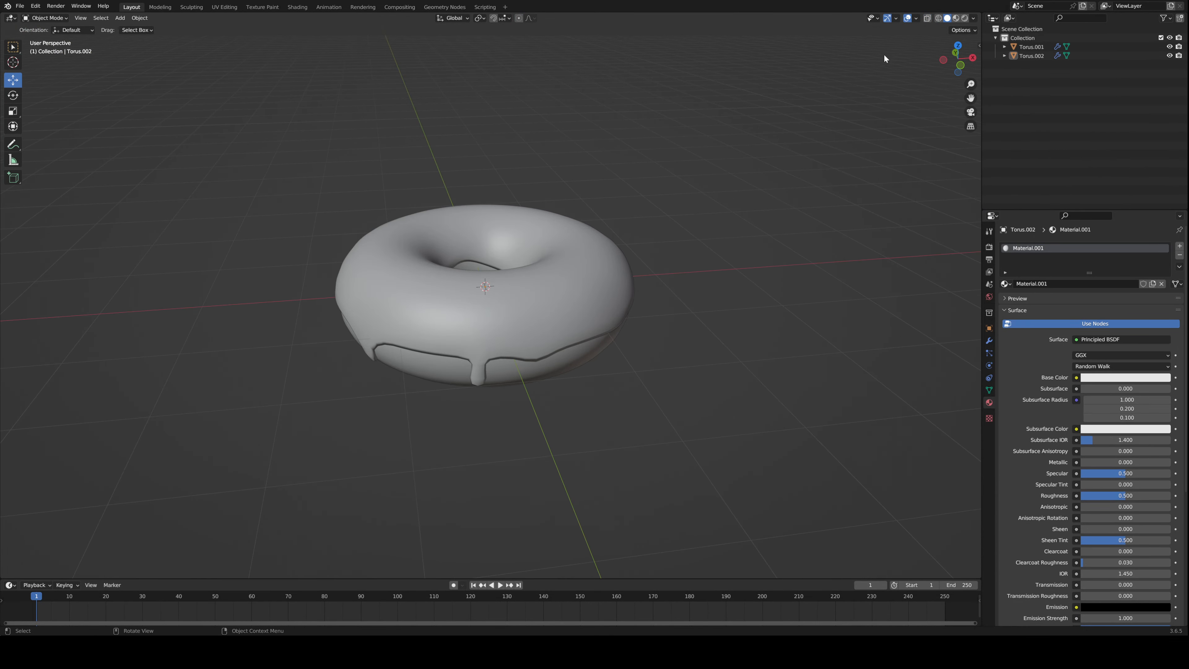
# - Show the viewport in Material Preview and set the upper shell material's base color to dark chocolate brown
pyautogui.click(957, 19)
pyautogui.moveTo(723, 222); pyautogui.dragTo(795, 209, button='middle')
pyautogui.scroll(-3, 655, 255)
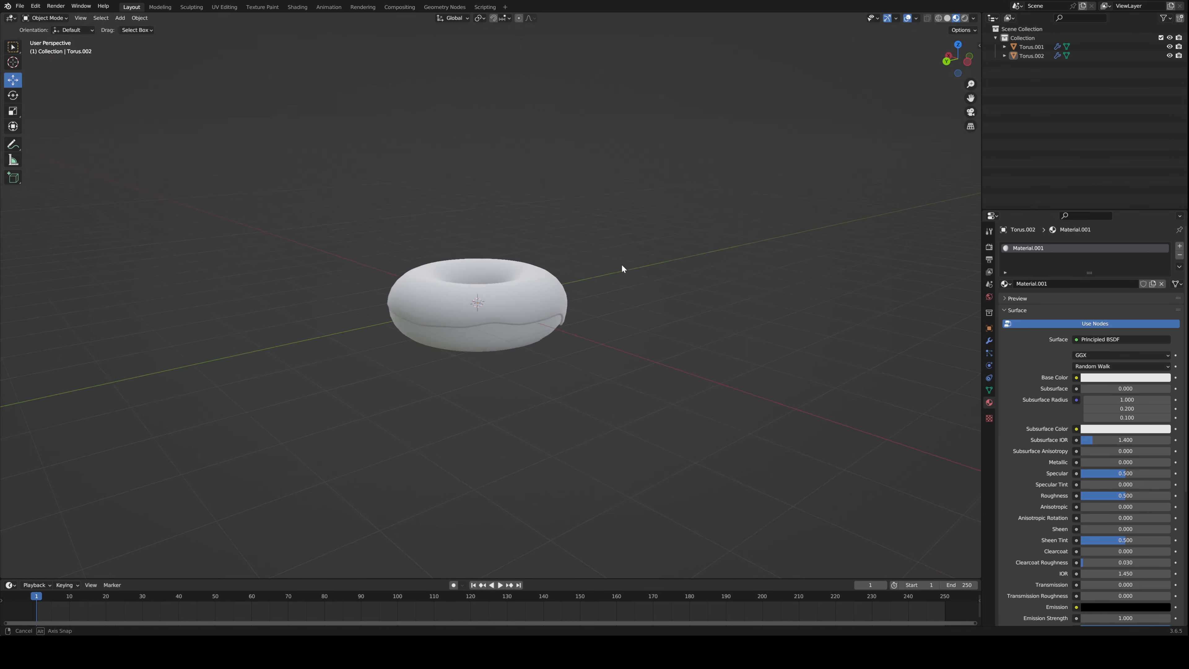
pyautogui.scroll(1, 590, 290)
pyautogui.click(559, 318)
pyautogui.click(1101, 380)
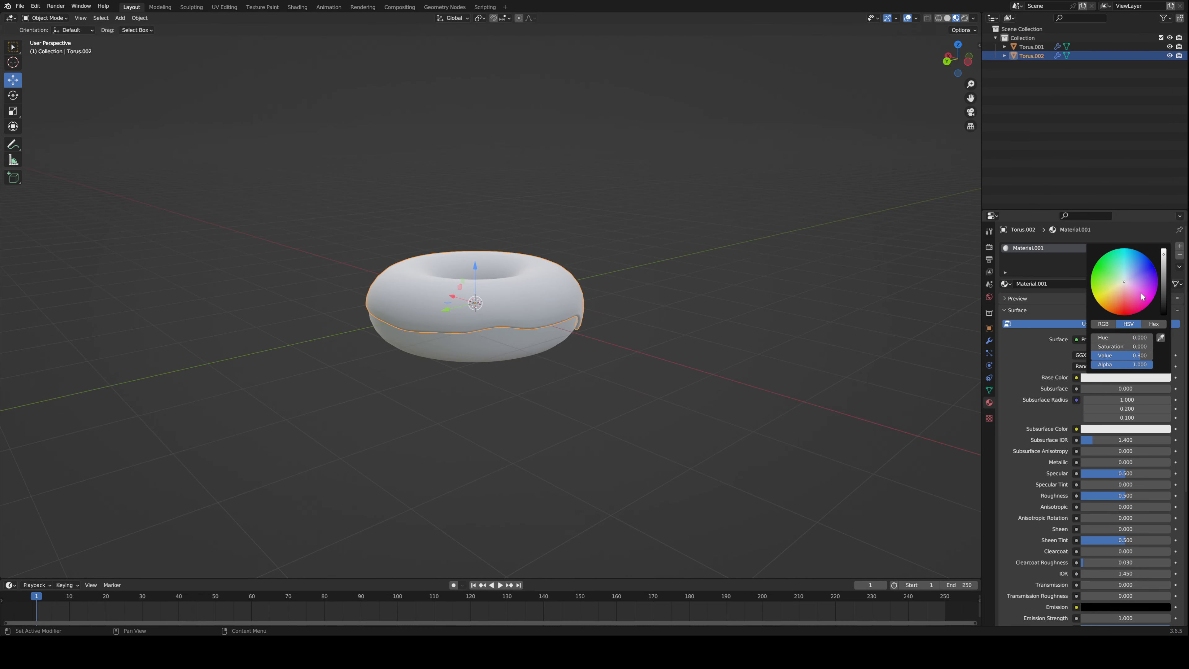
pyautogui.moveTo(1119, 294)
pyautogui.mouseDown()
pyautogui.moveTo(1129, 305)
pyautogui.moveTo(1115, 304)
pyautogui.mouseUp()
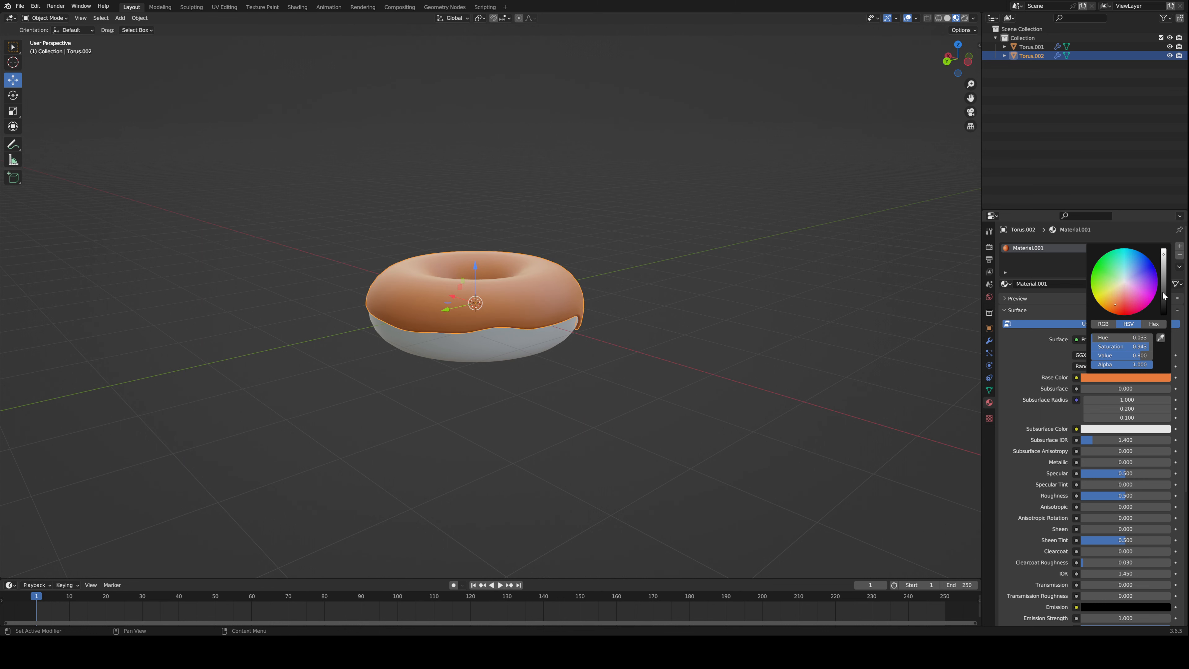
pyautogui.click(1163, 306)
# - Add a new material to the lower donut body and set its base color to light tan brown
pyautogui.moveTo(918, 279); pyautogui.dragTo(505, 337, button='middle')
pyautogui.click(504, 337)
pyautogui.click(1036, 286)
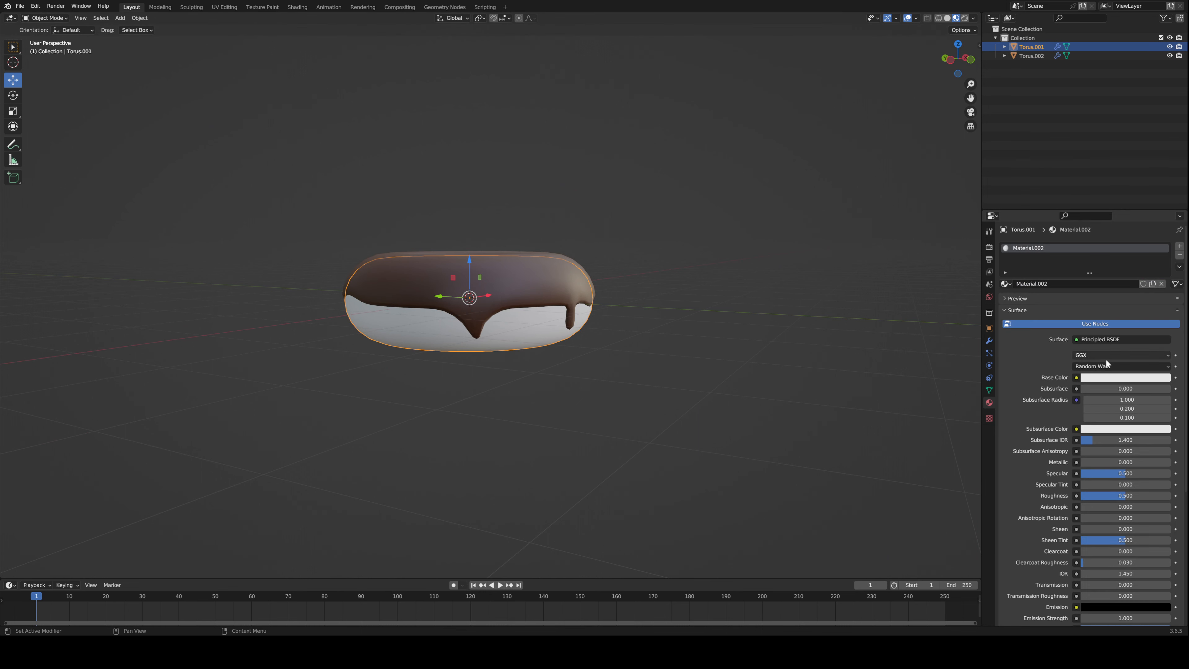
pyautogui.click(1103, 377)
pyautogui.moveTo(1107, 297); pyautogui.dragTo(1116, 288)
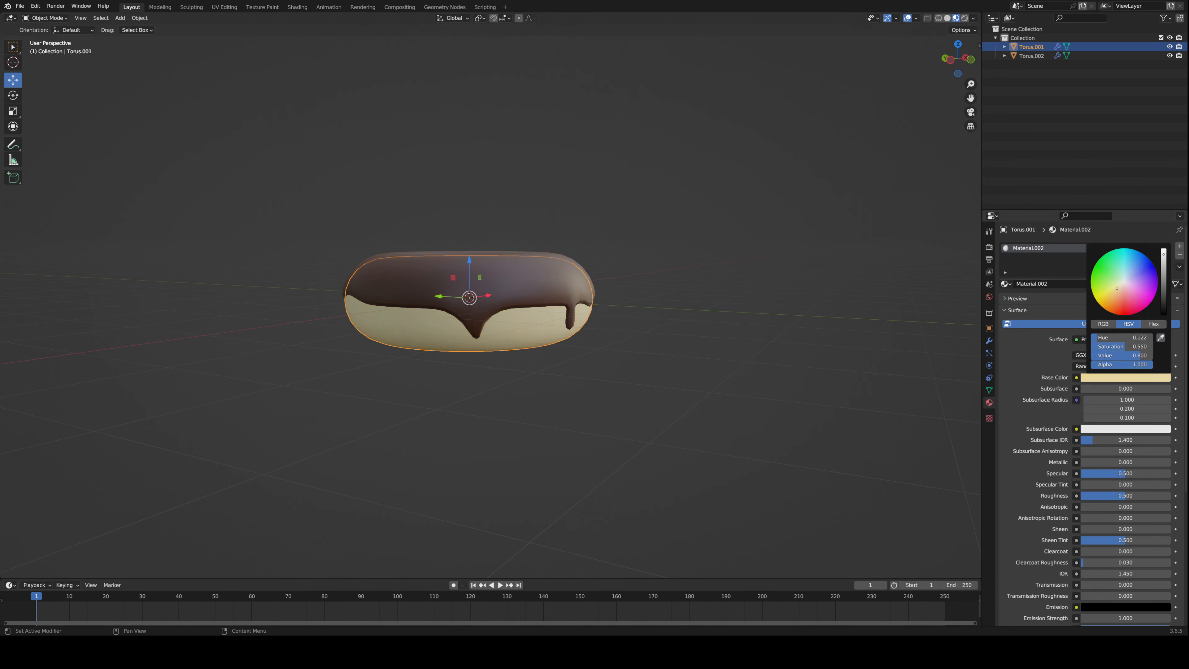
pyautogui.moveTo(1163, 254); pyautogui.dragTo(1163, 261)
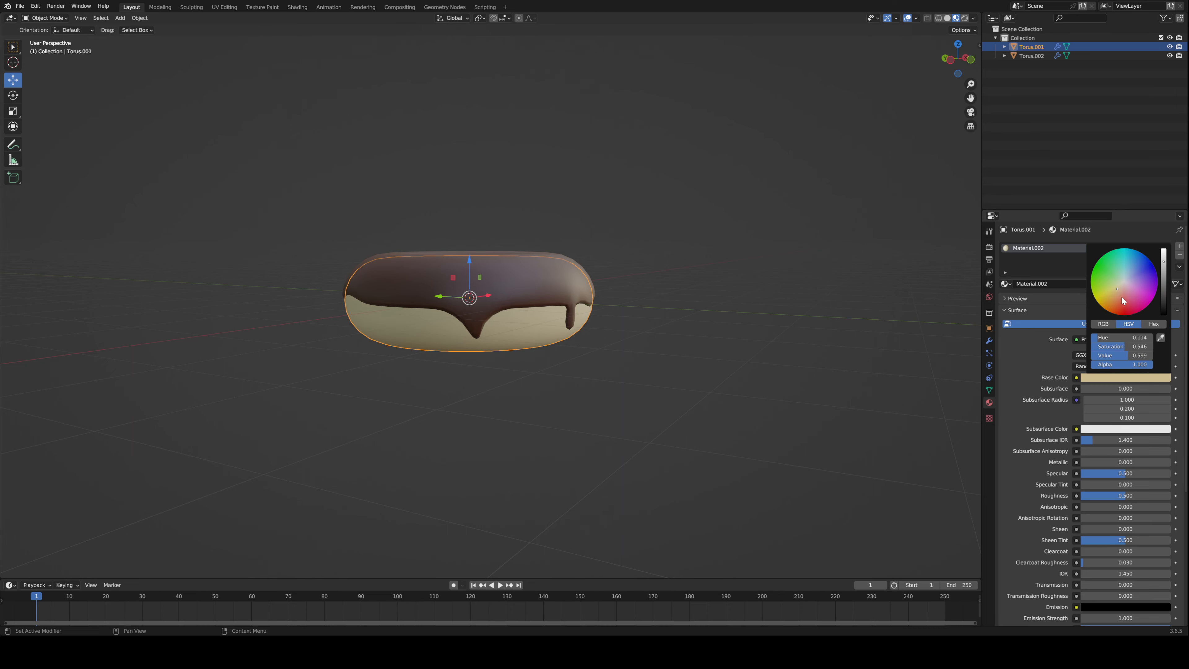
pyautogui.moveTo(1116, 298); pyautogui.dragTo(1118, 294)
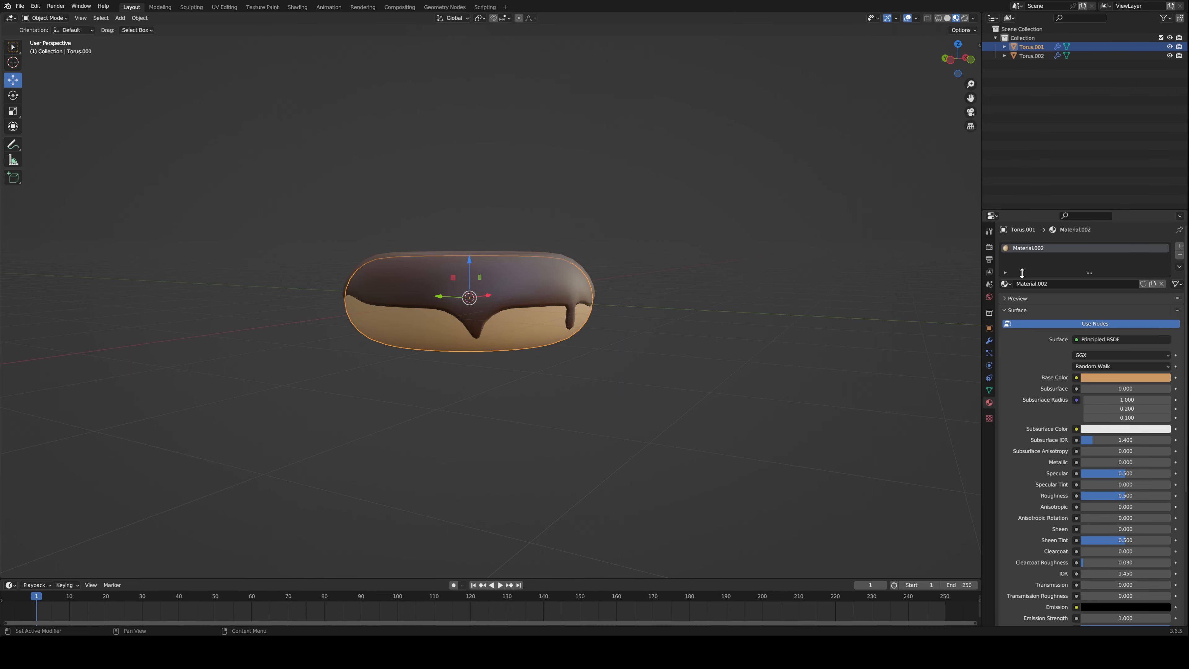
# - Select the chocolate icing shell and set its material's Roughness to 0.284
pyautogui.moveTo(805, 234); pyautogui.dragTo(801, 308, button='middle')
pyautogui.click(673, 248)
pyautogui.scroll(2, 657, 248)
pyautogui.click(632, 264)
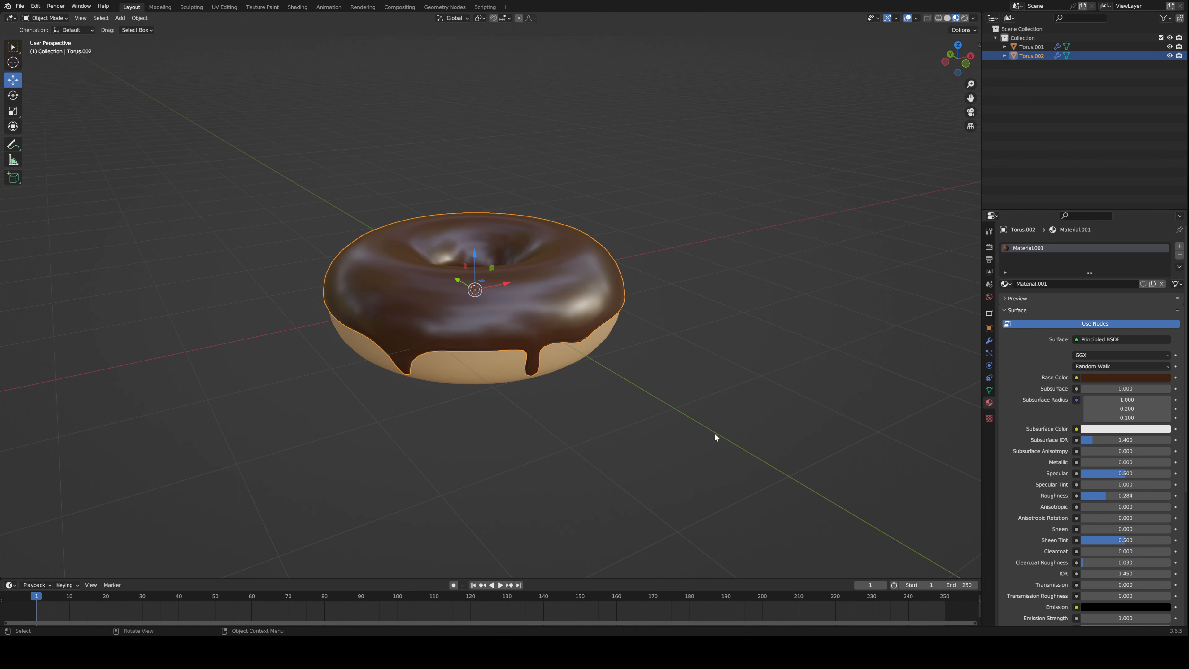
# - Select the lower donut body and set its material's Roughness to 0.671
pyautogui.moveTo(715, 437); pyautogui.dragTo(538, 311, button='middle')
pyautogui.click(538, 311)
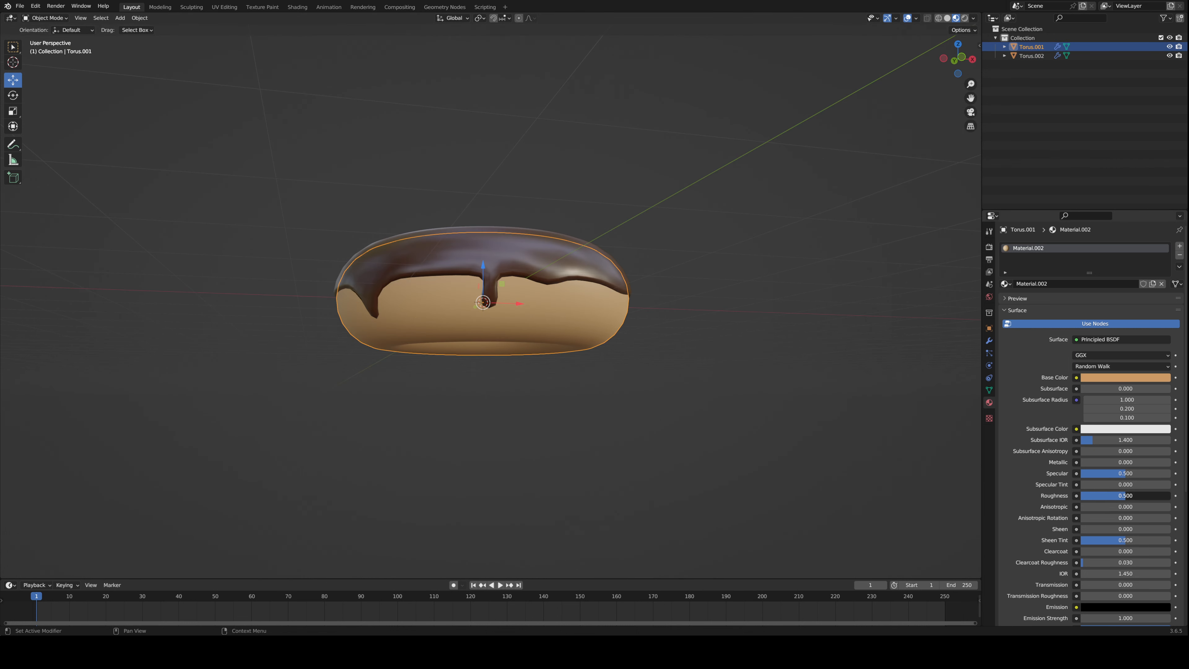
pyautogui.moveTo(1138, 495); pyautogui.dragTo(1140, 495)
pyautogui.moveTo(740, 276); pyautogui.dragTo(764, 348, button='middle')
pyautogui.scroll(-2, 763, 348)
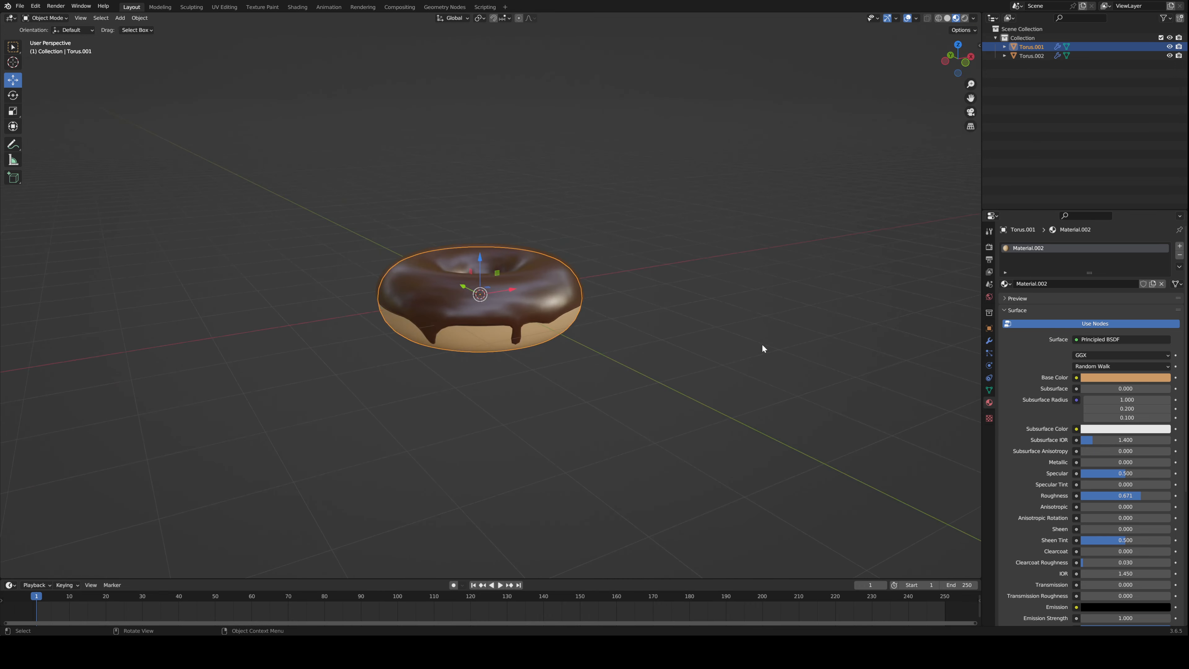
# - Select both donut parts and move them up about 0.468 m along the Z axis
pyautogui.moveTo(345, 203); pyautogui.dragTo(597, 349)
pyautogui.press('g')
pyautogui.press('z')
pyautogui.click(714, 331)
# - Add a plane mesh beneath the donut and scale it up to several times the donut's width
pyautogui.hotkey('shift', 'a')
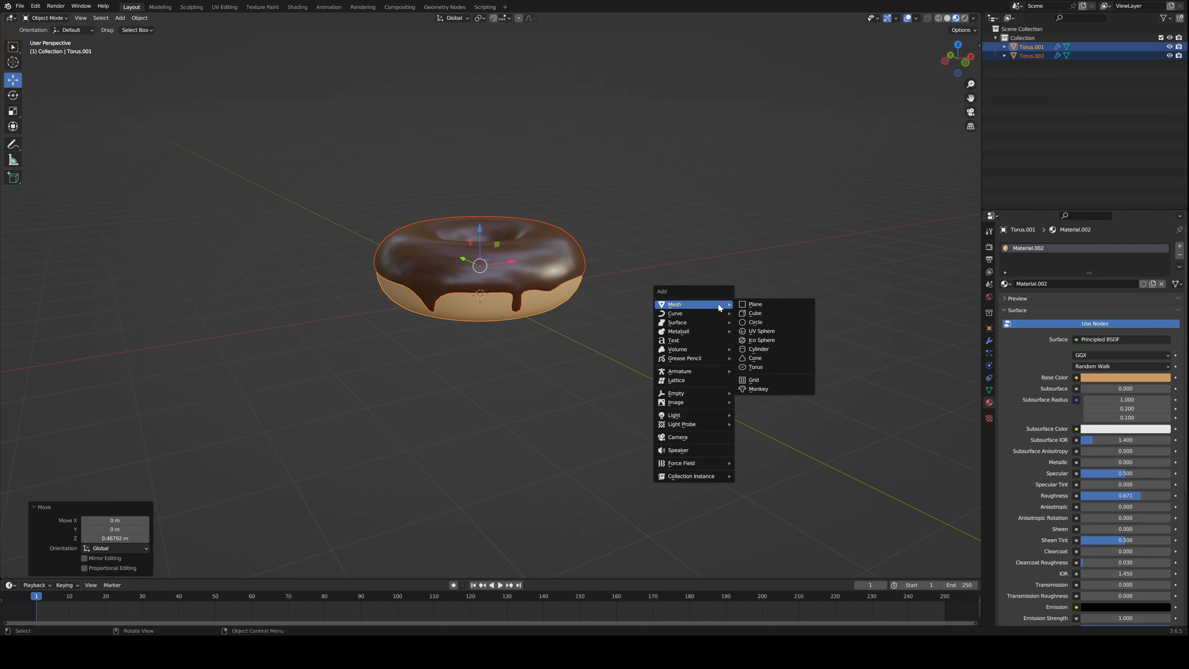
pyautogui.click(758, 304)
pyautogui.press('s')
pyautogui.click(538, 410)
# - Give the plane a new material with a dark navy base color and a Roughness of 1.000
pyautogui.moveTo(655, 437); pyautogui.dragTo(652, 404, button='middle')
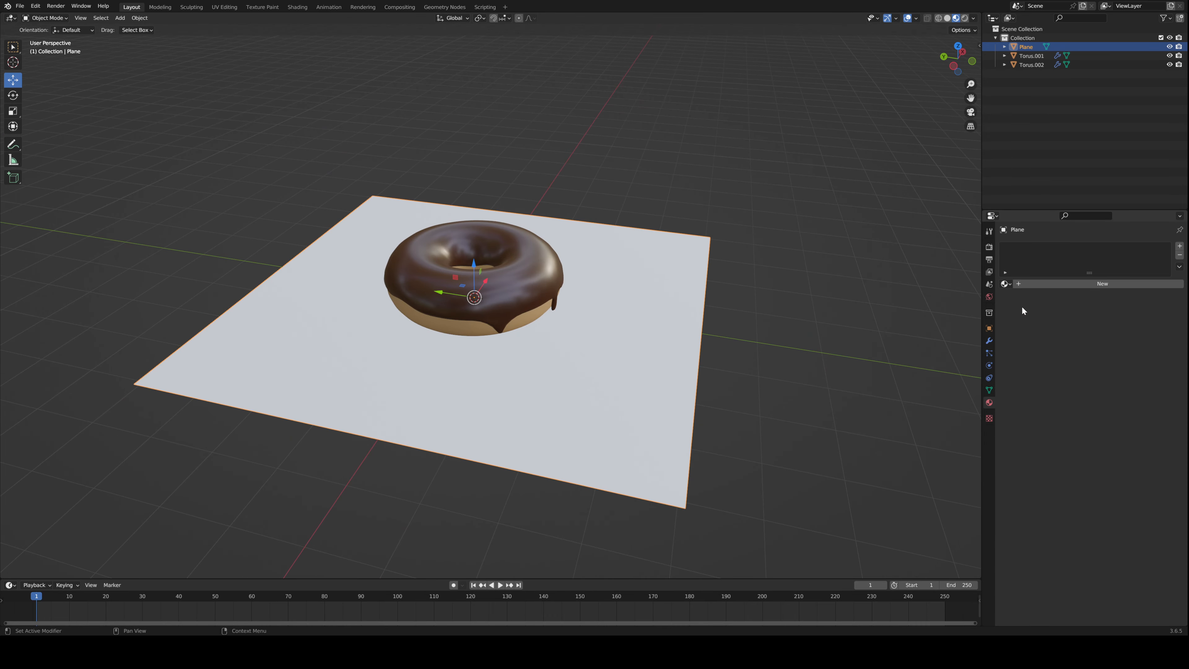
pyautogui.click(1037, 283)
pyautogui.click(1115, 377)
pyautogui.moveTo(1141, 288); pyautogui.dragTo(1163, 303)
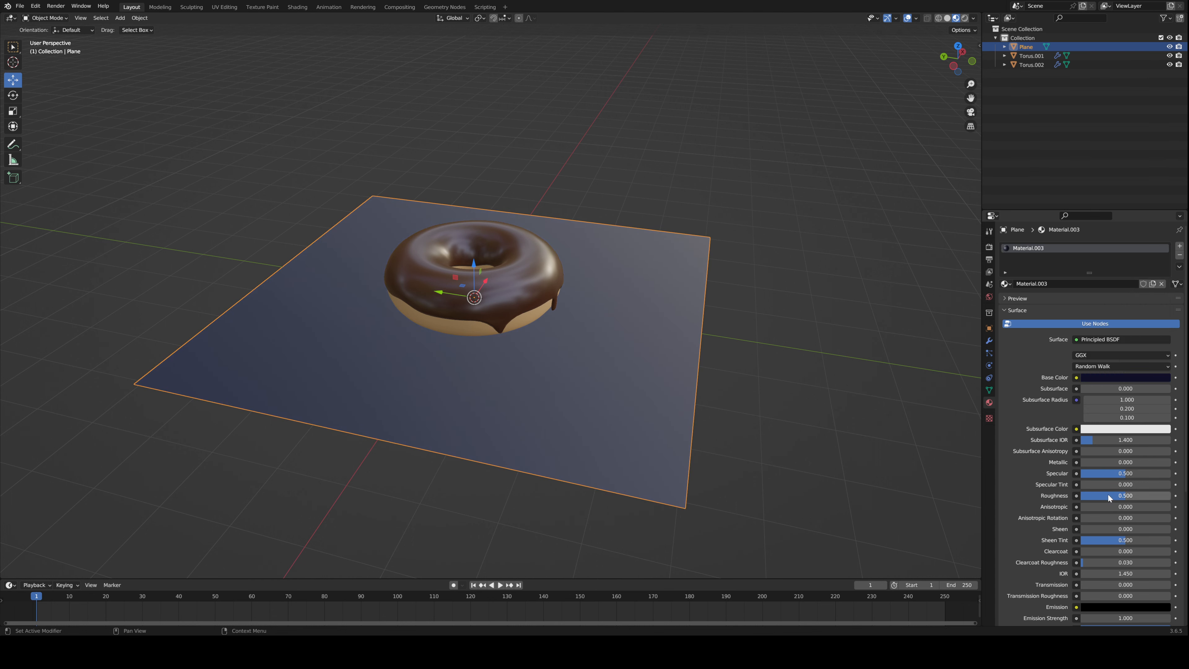
pyautogui.moveTo(1108, 497); pyautogui.dragTo(1171, 495)
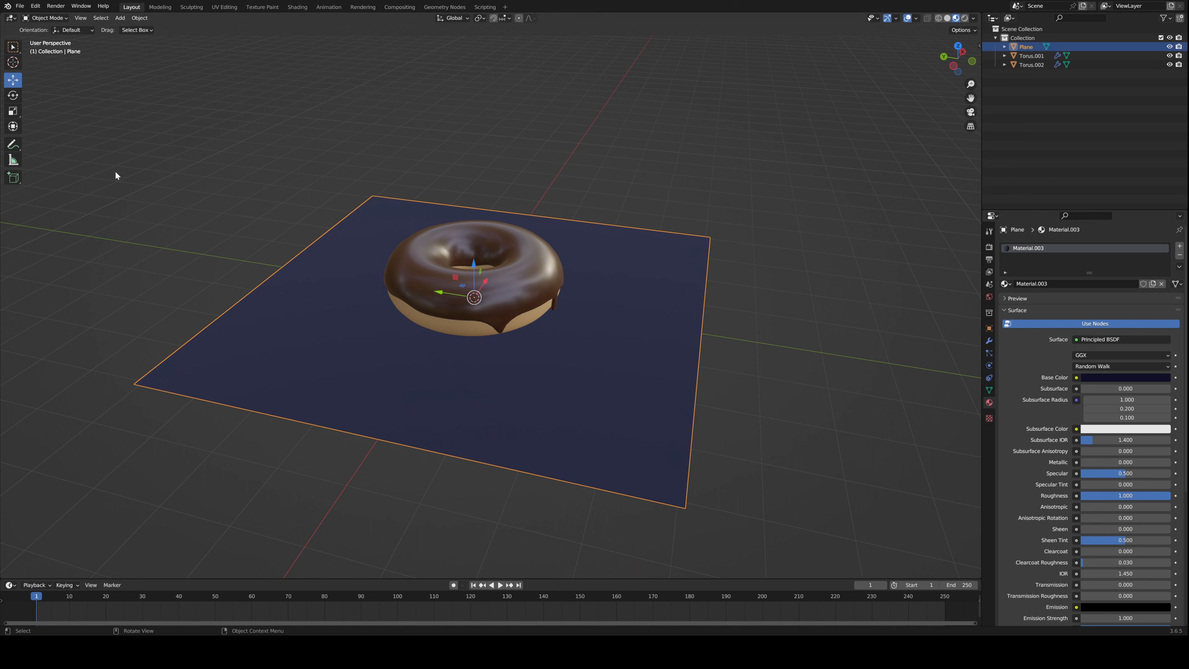
# - Extrude the plane's rear edge upward along Z in Edit Mode to form a backdrop wall, and return to Object Mode
pyautogui.press('Tab')
pyautogui.press('2')
pyautogui.click(577, 222)
pyautogui.moveTo(582, 281); pyautogui.dragTo(583, 262, button='middle')
pyautogui.press('e')
pyautogui.press('z')
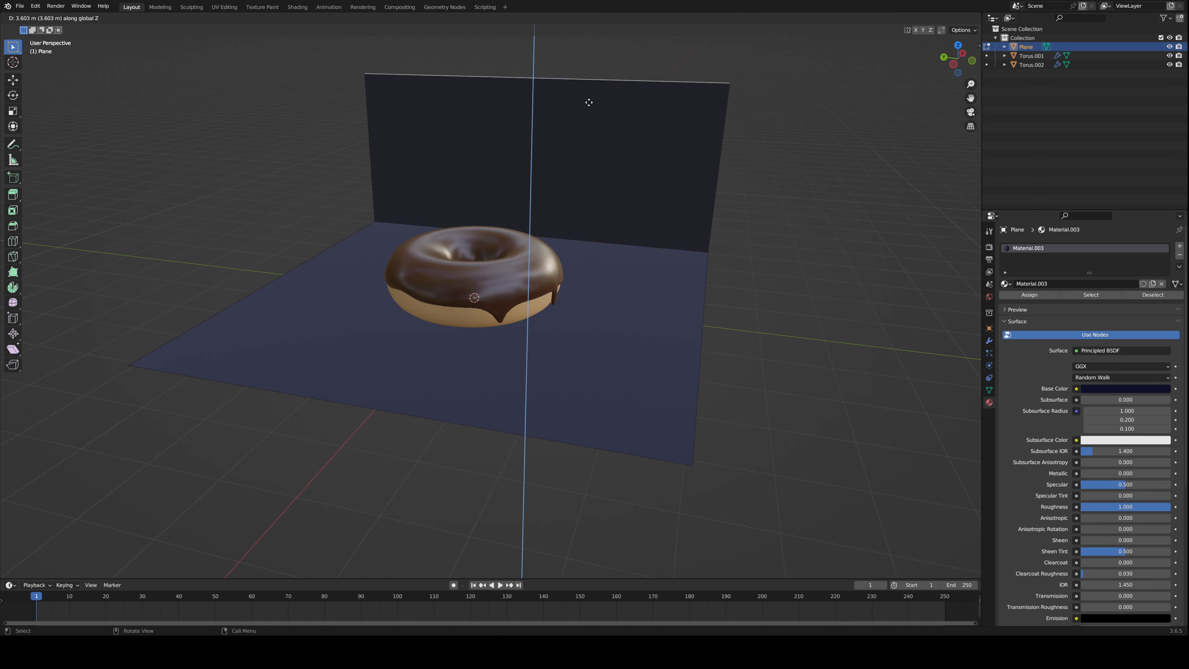
pyautogui.click(591, 45)
pyautogui.scroll(-3, 570, 343)
pyautogui.press('Tab')
# - Try scaling the backdrop plane constrained to the X and Y axes
pyautogui.moveTo(594, 351); pyautogui.dragTo(544, 338, button='middle')
pyautogui.press('Tab')
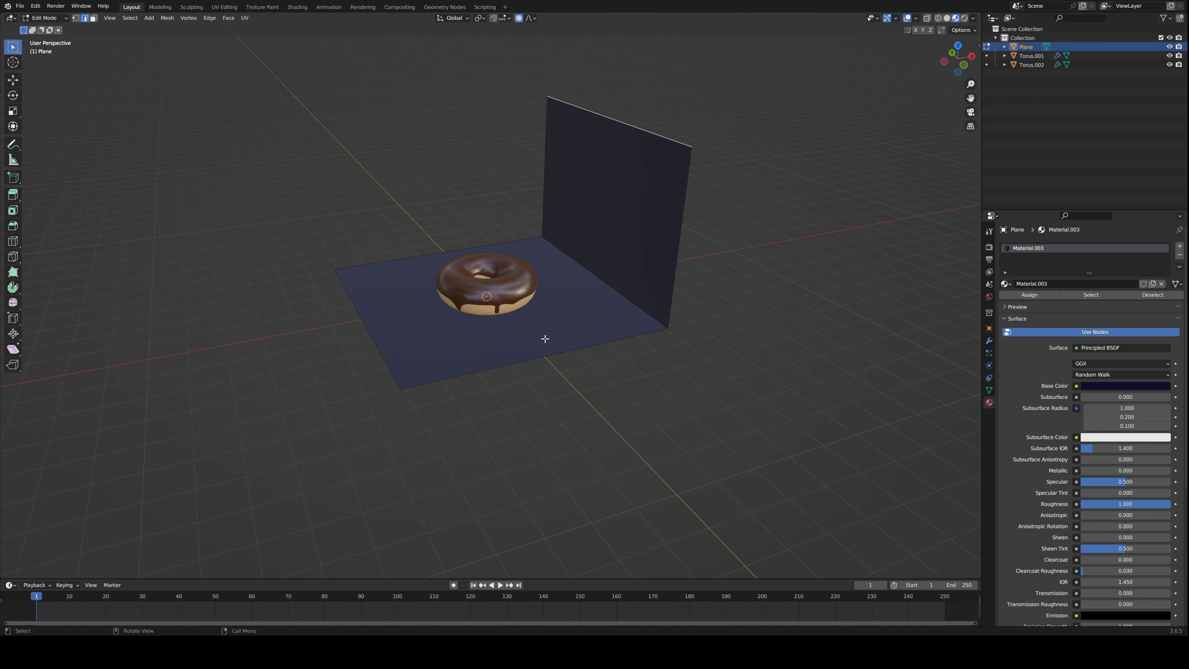
pyautogui.moveTo(608, 309); pyautogui.dragTo(684, 335, button='middle')
pyautogui.press('Tab')
pyautogui.press('s')
pyautogui.press('x')
pyautogui.press('y')
pyautogui.rightClick(973, 355)
pyautogui.moveTo(820, 377); pyautogui.dragTo(767, 351, button='middle')
pyautogui.scroll(4, 698, 350)
pyautogui.scroll(-5, 694, 350)
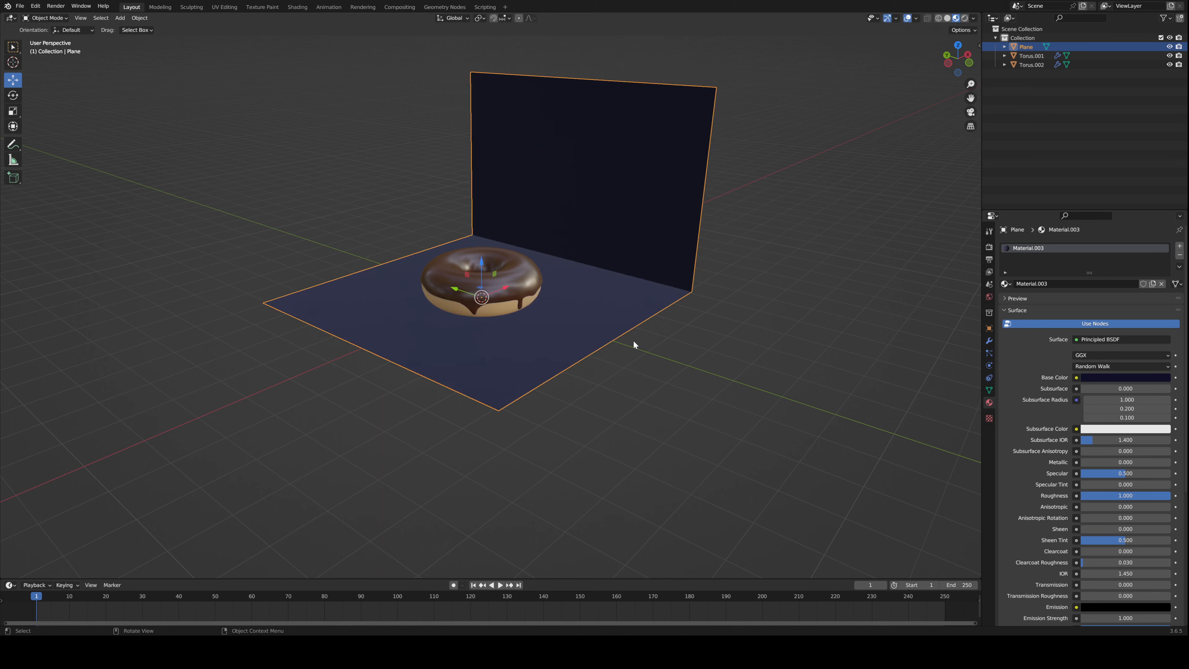
# - Try moving the backdrop plane constrained to the X, Y and Z axes in turn
pyautogui.press('g')
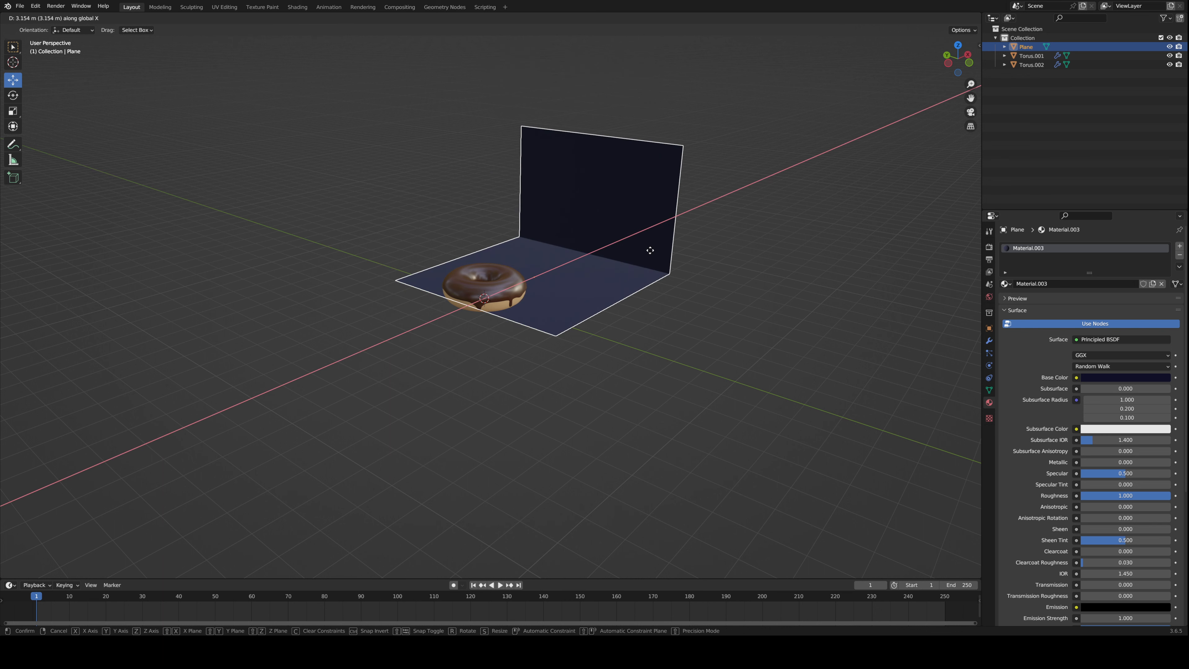
pyautogui.press('z')
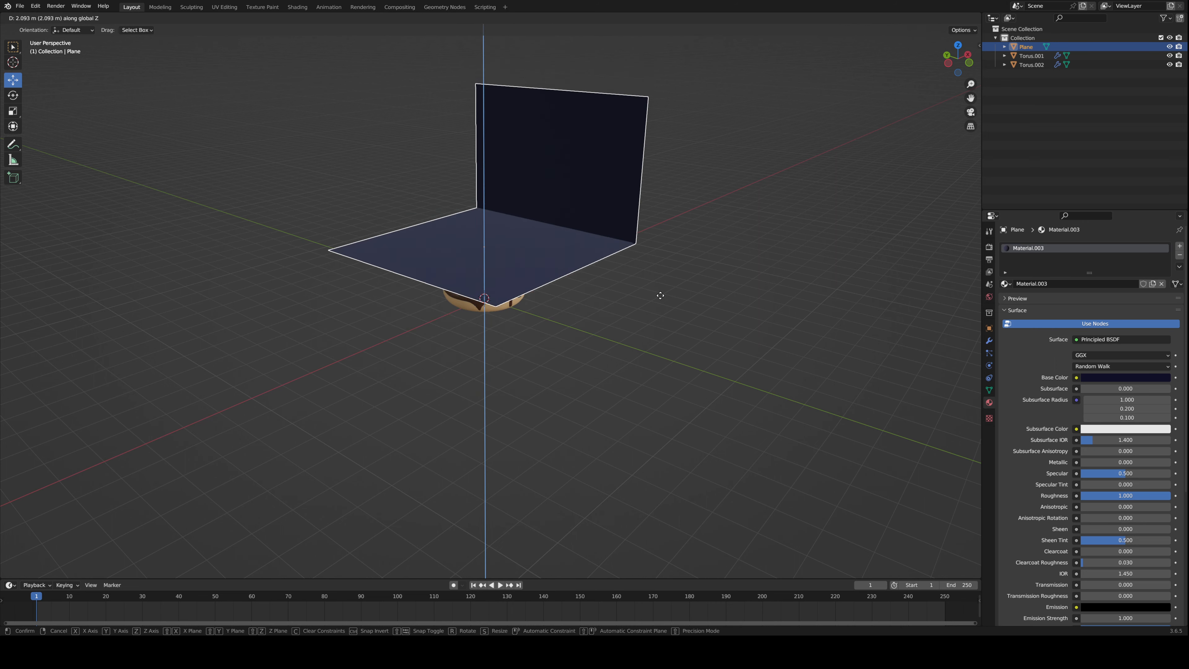
pyautogui.press('y')
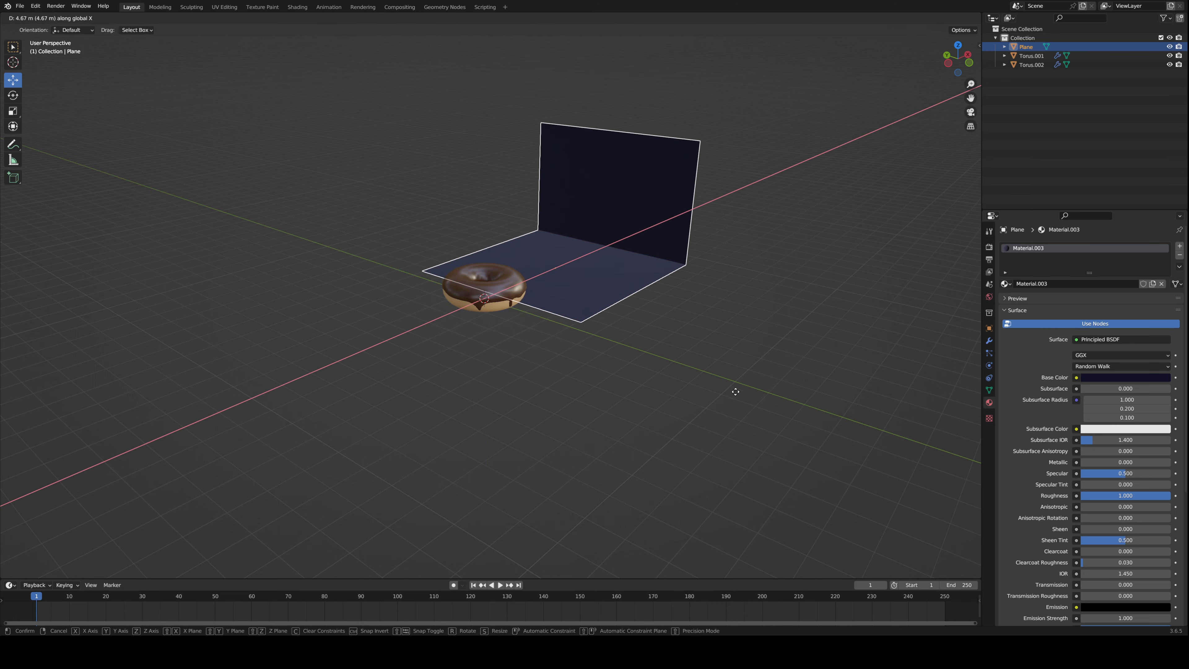
pyautogui.press('z')
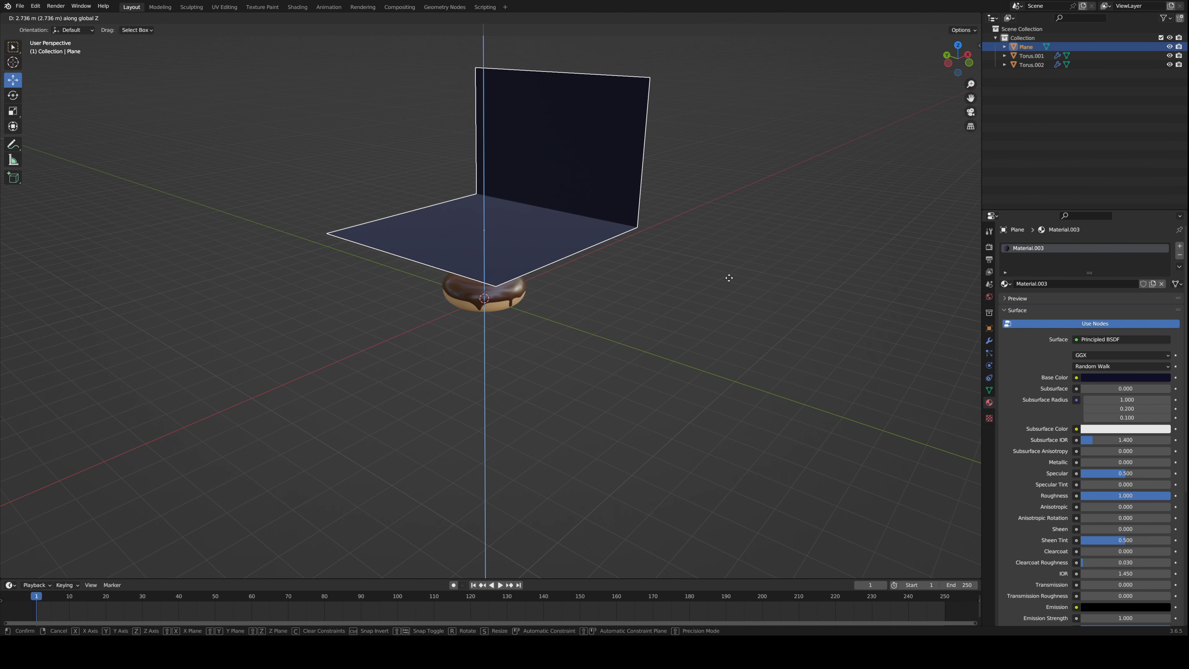
pyautogui.click(719, 247)
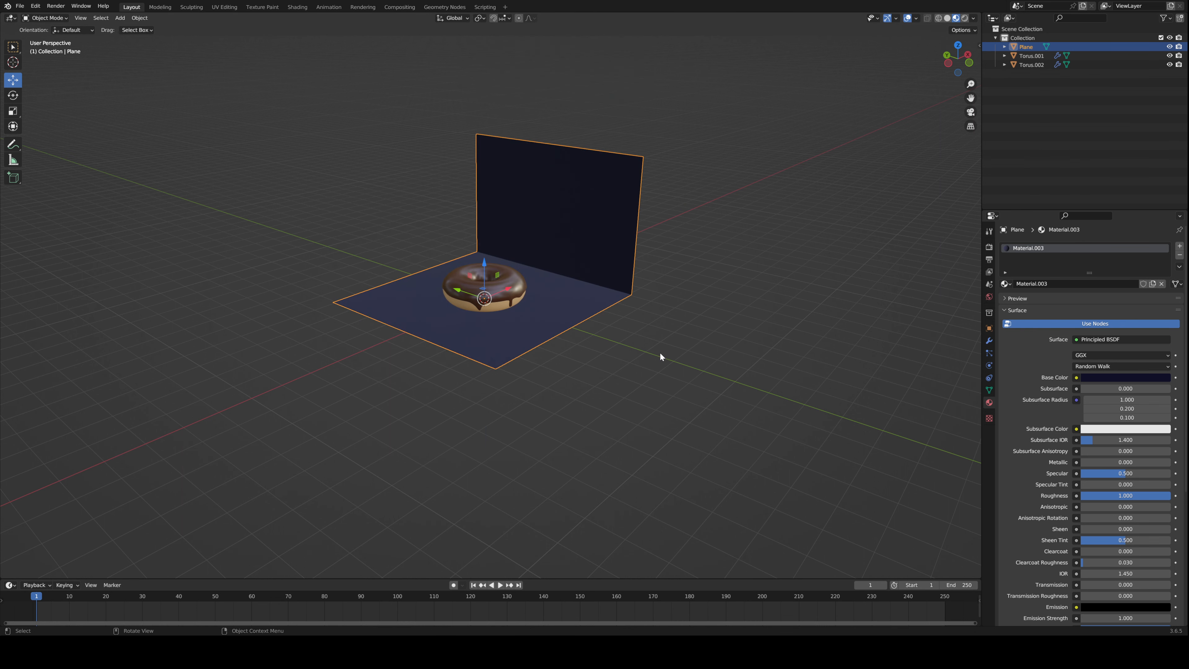
# - Scale the backdrop plane along the Y axis to about 3.2 times its width
pyautogui.moveTo(660, 356); pyautogui.dragTo(684, 366, button='middle')
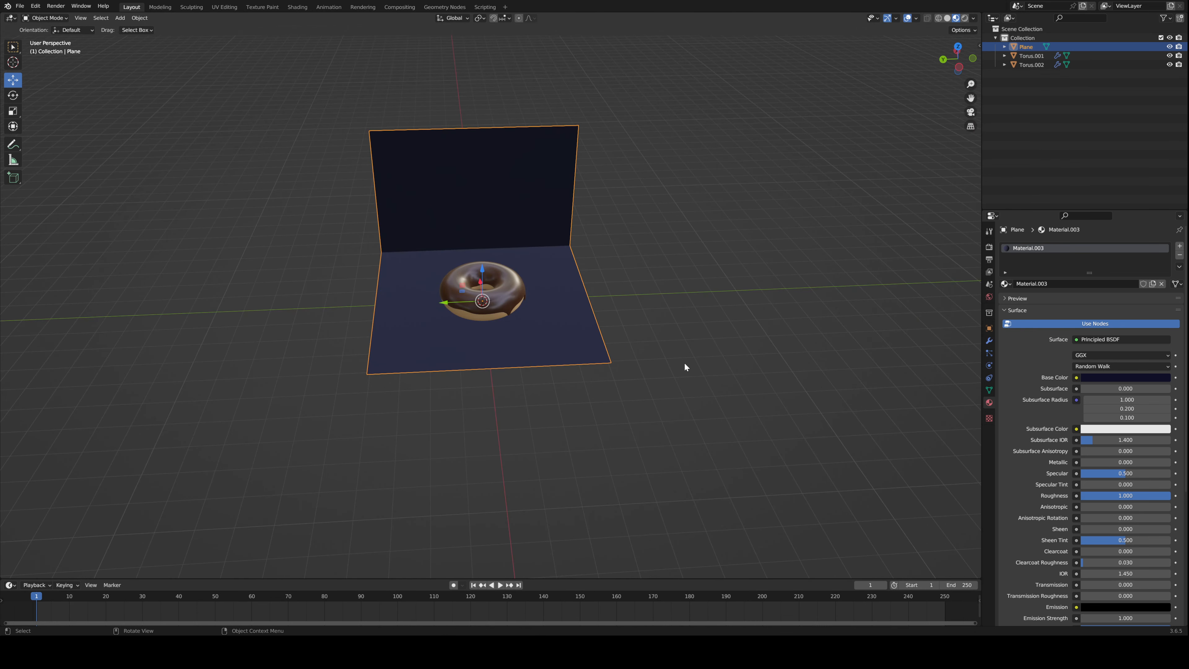
pyautogui.press('s')
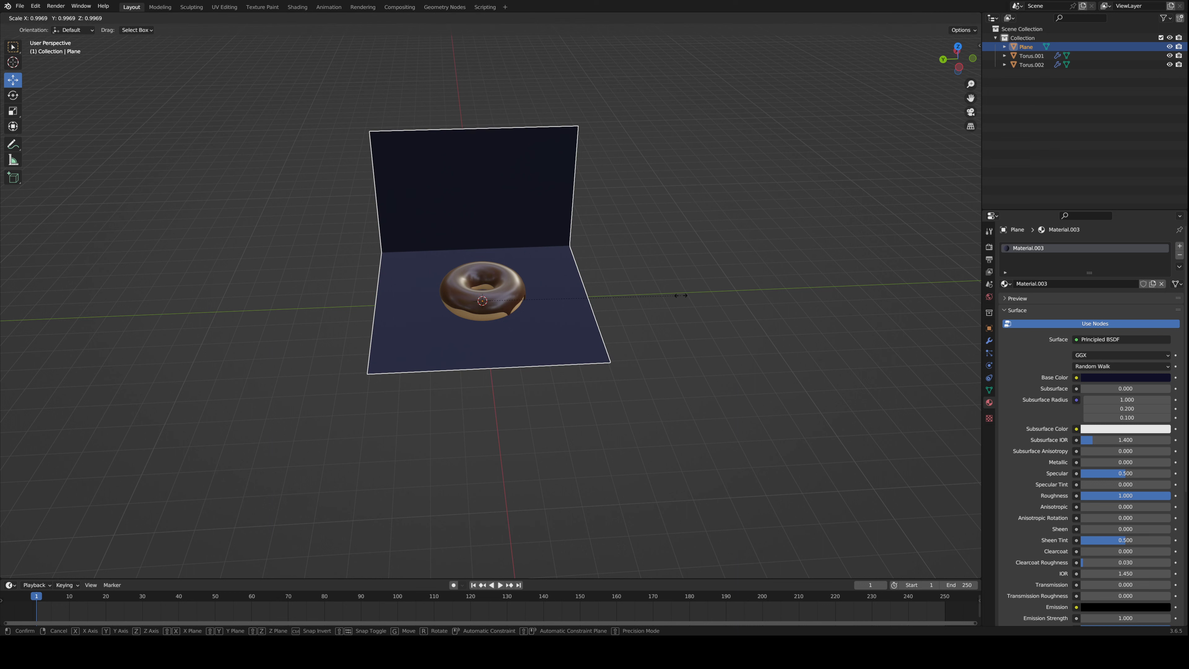
pyautogui.press('y')
pyautogui.rightClick(681, 295)
pyautogui.press('s')
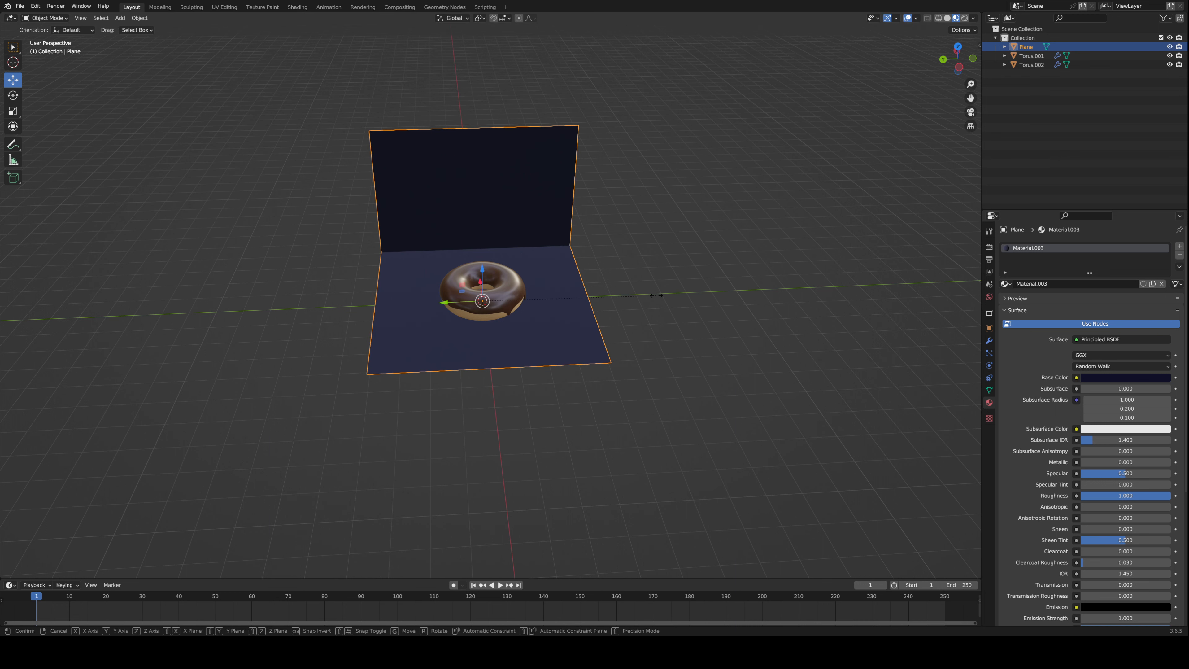
pyautogui.press('y')
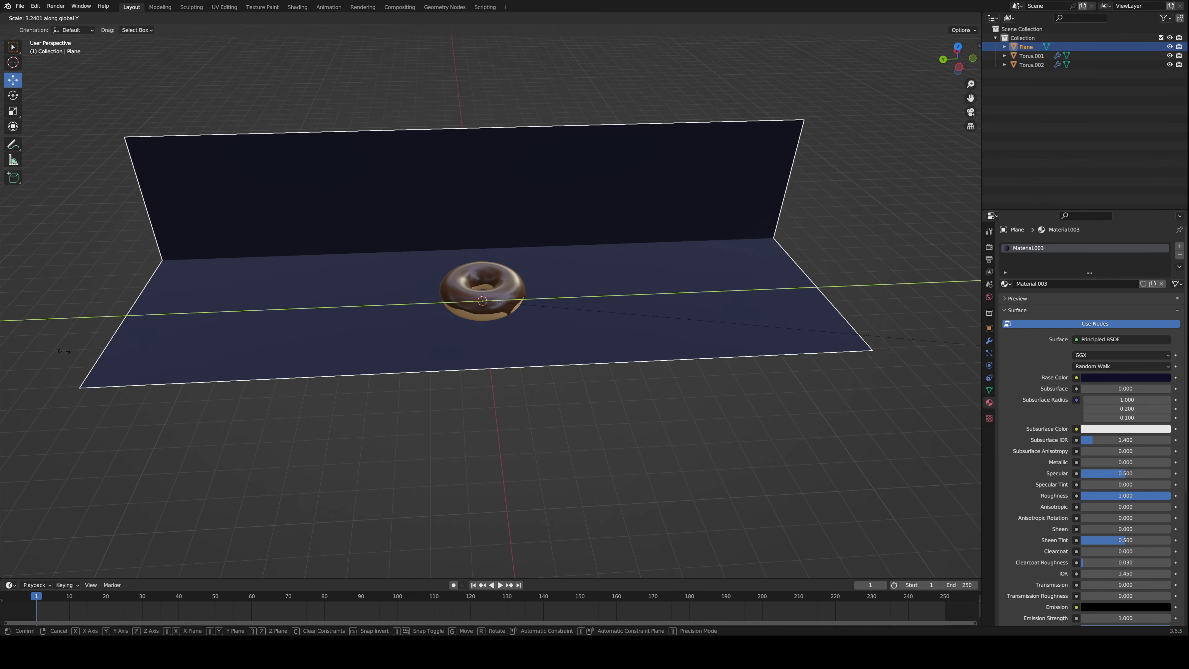
pyautogui.click(52, 356)
# - Scale the backdrop plane along the X axis by a factor of about 1.7 to deepen its floor
pyautogui.scroll(-2, 399, 379)
pyautogui.moveTo(399, 379); pyautogui.dragTo(603, 383, button='middle')
pyautogui.press('s')
pyautogui.press('x')
pyautogui.click(710, 385)
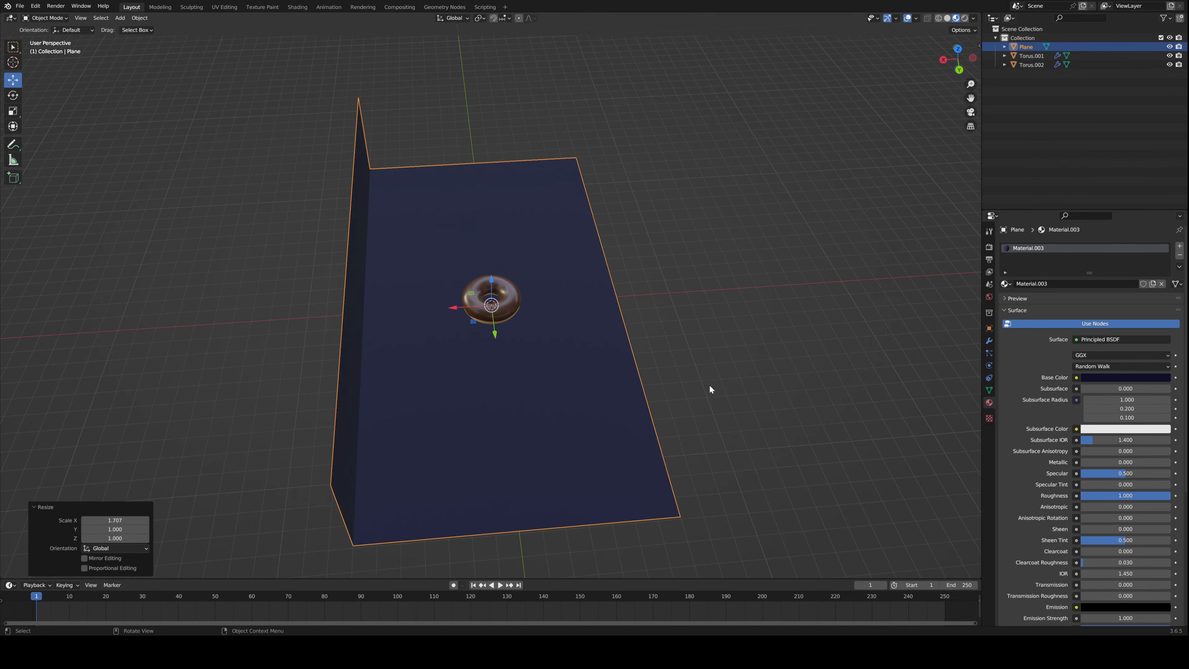
# - Raise the upper edge of the backdrop wall along Z in Edit Mode, and return to Object Mode
pyautogui.moveTo(710, 385); pyautogui.dragTo(380, 199, button='middle')
pyautogui.press('Tab')
pyautogui.press('g')
pyautogui.press('z')
pyautogui.click(460, 108)
pyautogui.press('Tab')
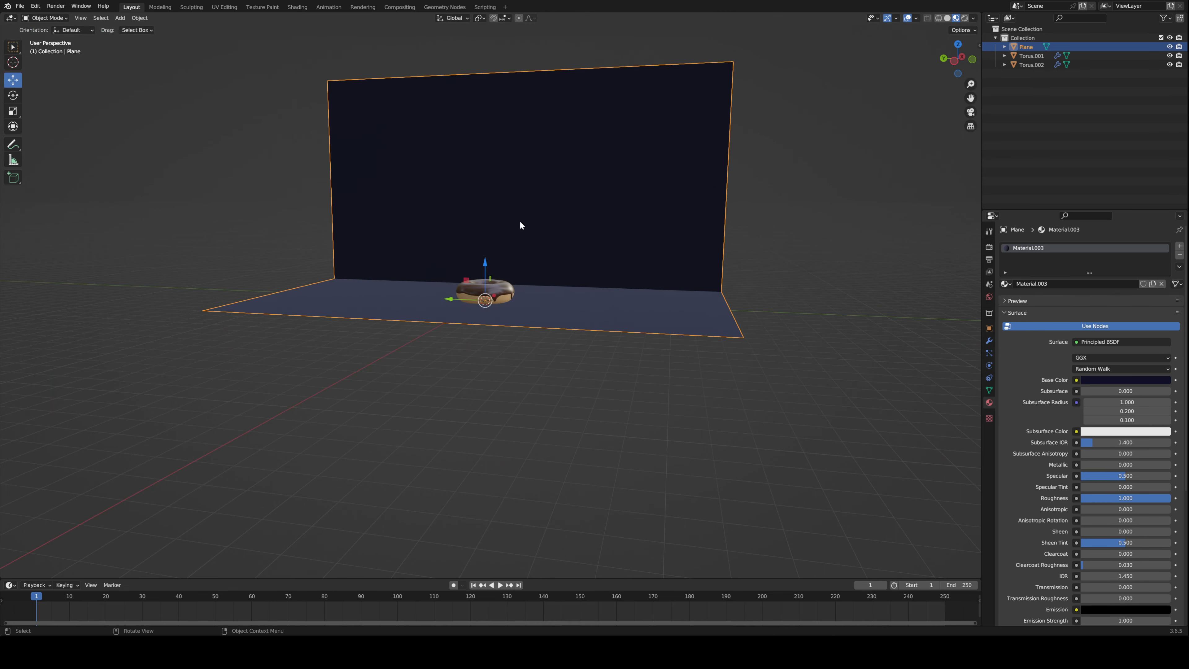
# - Bevel the edge between the backdrop's floor and wall about 0.8 m wide with 9 segments, and return to Object Mode
pyautogui.scroll(3, 548, 243)
pyautogui.moveTo(524, 224); pyautogui.dragTo(528, 308, button='middle')
pyautogui.press('Tab')
pyautogui.click(551, 257)
pyautogui.hotkey('ctrl', 'b')
pyautogui.scroll(-4, 477, 382)
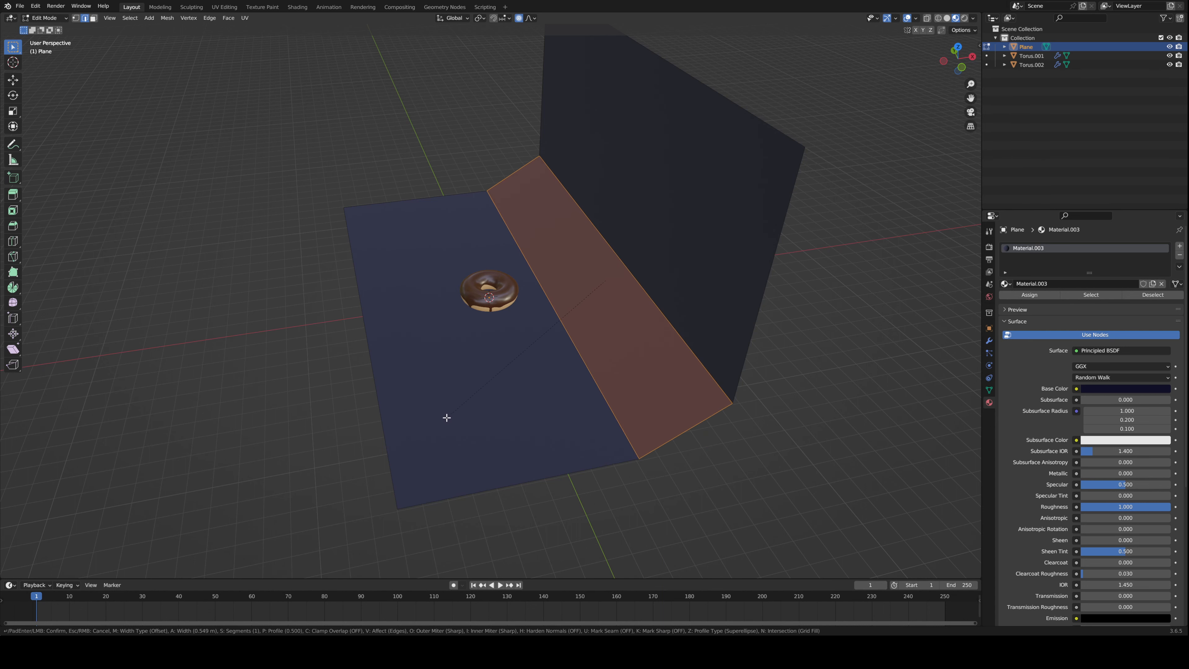
pyautogui.scroll(8, 443, 422)
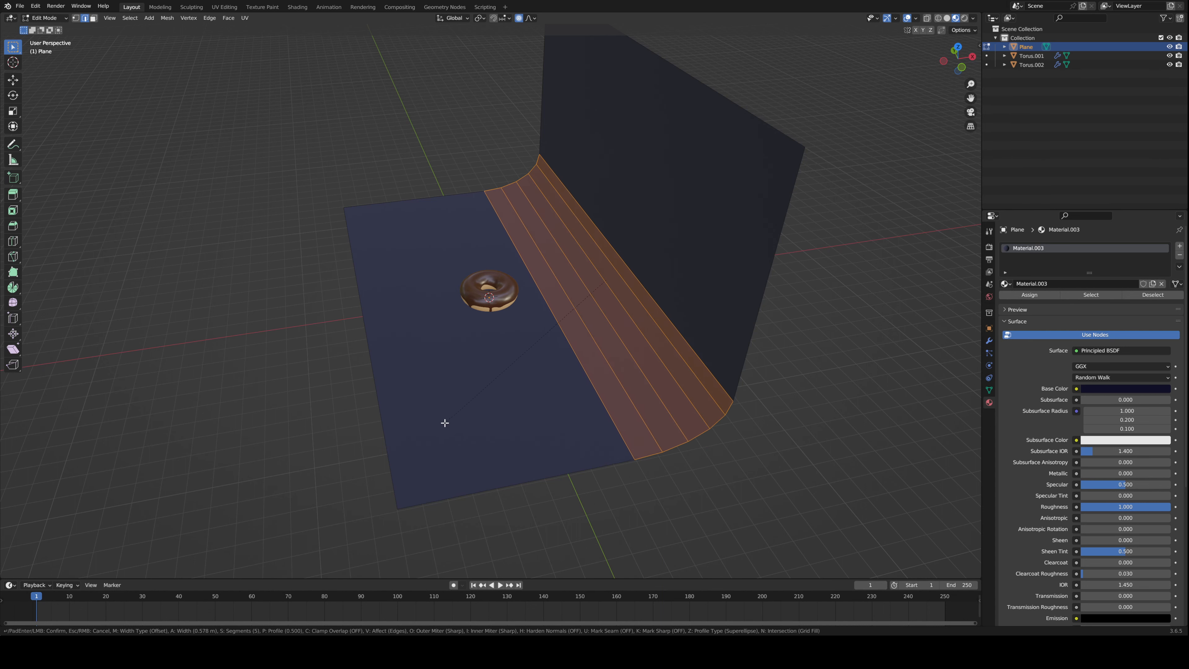
pyautogui.click(423, 448)
pyautogui.press('Tab')
# - Apply smooth shading to the curved backdrop
pyautogui.moveTo(438, 440); pyautogui.dragTo(533, 394, button='middle')
pyautogui.scroll(3, 533, 393)
pyautogui.moveTo(538, 302); pyautogui.dragTo(512, 499, button='middle')
pyautogui.rightClick(471, 280)
pyautogui.click(472, 279)
pyautogui.rightClick(463, 250)
pyautogui.click(411, 251)
# - Try moving the icing on its own along the X axis
pyautogui.click(458, 403)
pyautogui.press('g')
pyautogui.press('x')
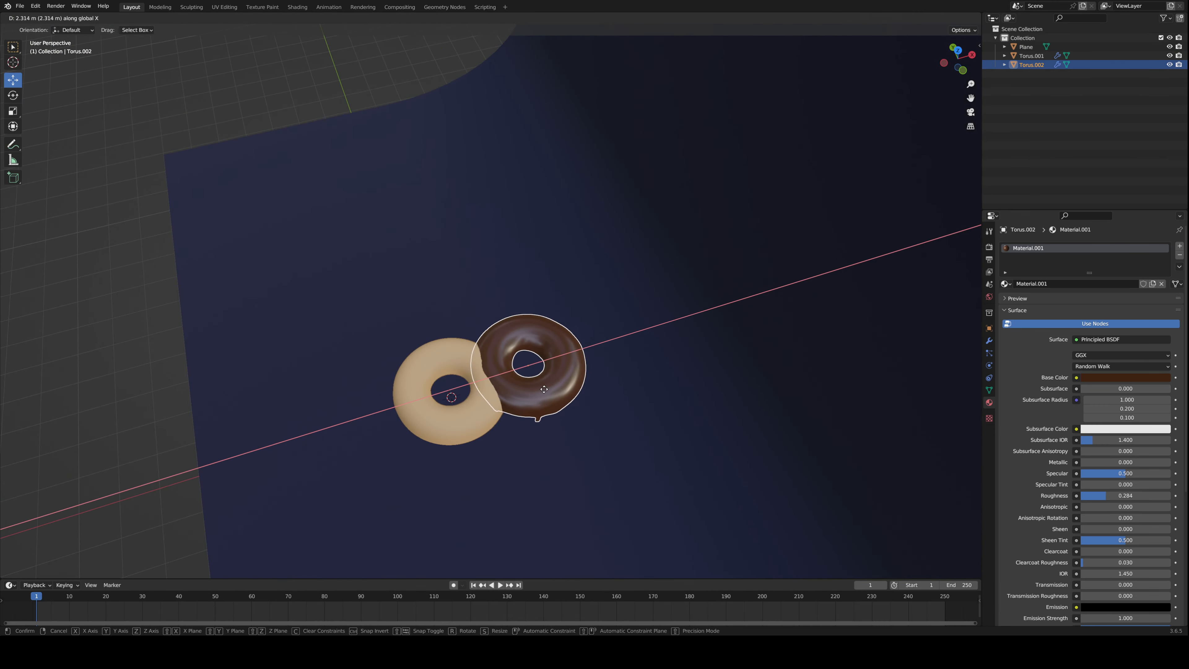
pyautogui.rightClick(538, 377)
# - Select the donut base and its icing together, leaving the backdrop plane out of the selection
pyautogui.keyDown('shift'); pyautogui.click(485, 423); pyautogui.keyUp('shift')
pyautogui.moveTo(485, 423); pyautogui.dragTo(491, 373, button='middle')
pyautogui.keyDown('shift'); pyautogui.click(467, 421); pyautogui.keyUp('shift')
pyautogui.keyDown('shift'); pyautogui.click(468, 406); pyautogui.keyUp('shift')
pyautogui.press('g')
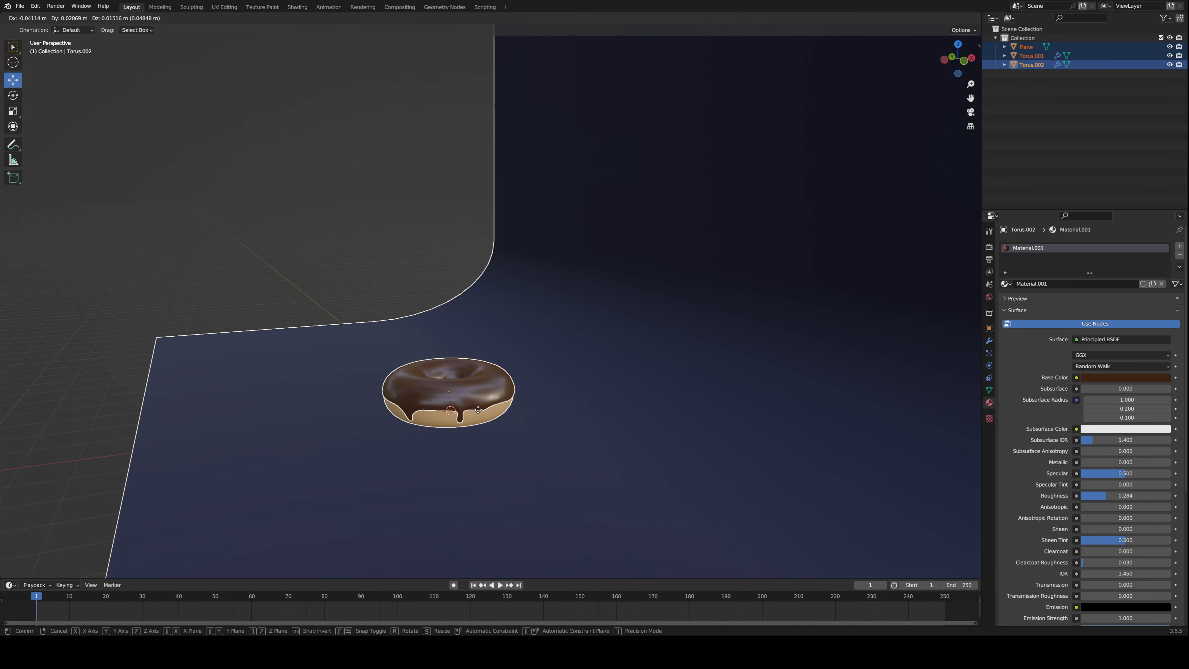
pyautogui.rightClick(440, 419)
pyautogui.keyDown('shift'); pyautogui.click(404, 412); pyautogui.keyUp('shift')
pyautogui.click(431, 428)
pyautogui.keyDown('shift'); pyautogui.click(431, 428); pyautogui.keyUp('shift')
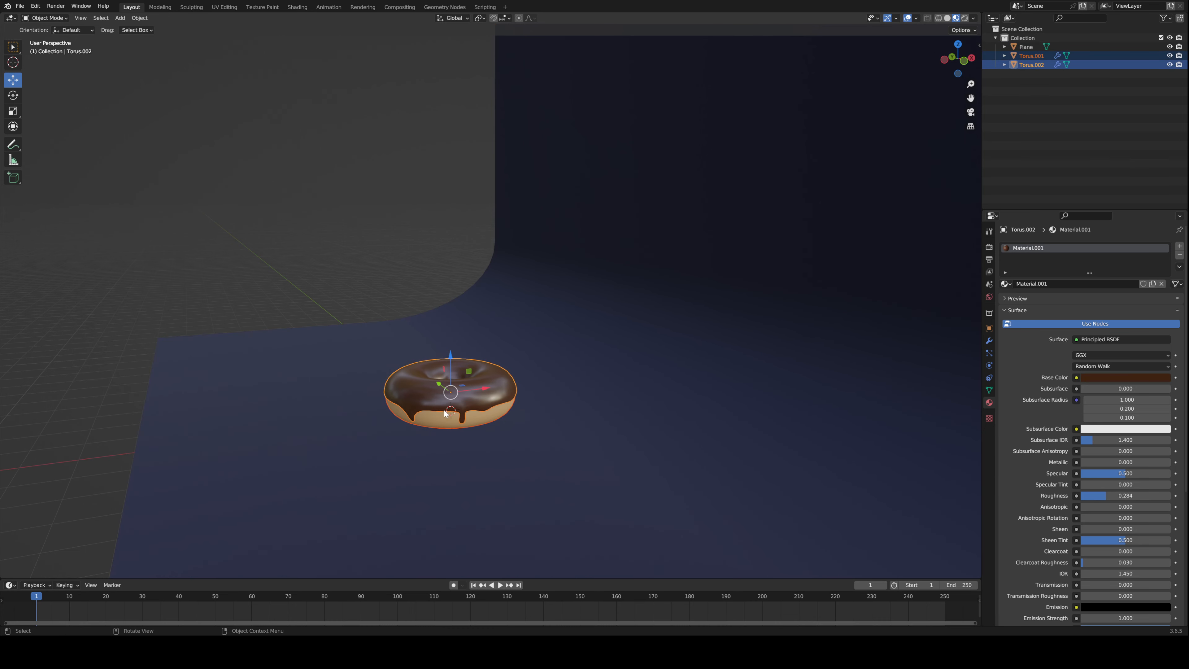
# - Move the donut and icing together along the X axis toward the backdrop wall
pyautogui.press('g')
pyautogui.press('x')
pyautogui.click(553, 408)
pyautogui.moveTo(553, 407)
pyautogui.mouseDown(button='middle')
pyautogui.moveTo(523, 412)
pyautogui.moveTo(560, 385)
pyautogui.mouseUp(button='middle')
pyautogui.press('g')
pyautogui.press('x')
pyautogui.click(454, 411)
# - Examine the finished donut on its curved backdrop from several angles and distances
pyautogui.click(283, 295)
pyautogui.moveTo(283, 295); pyautogui.dragTo(165, 307, button='middle')
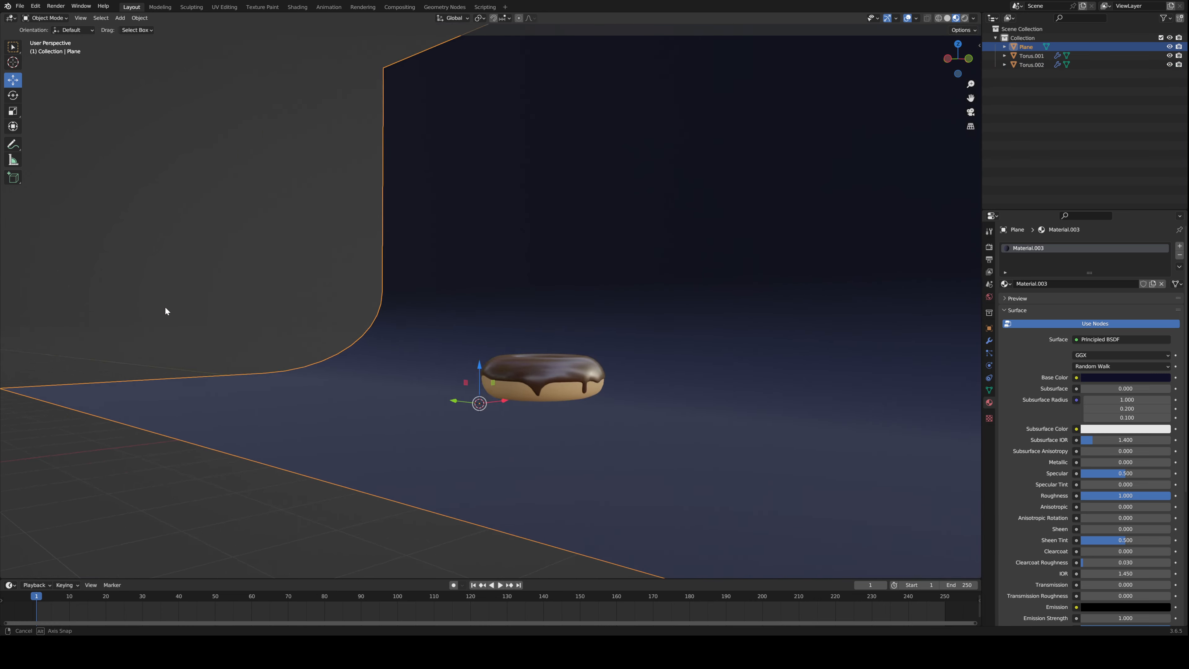
pyautogui.scroll(5, 300, 358)
pyautogui.keyDown('shift'); pyautogui.moveTo(433, 409); pyautogui.dragTo(299, 281, button='middle'); pyautogui.keyUp('shift')
pyautogui.moveTo(300, 281); pyautogui.dragTo(641, 389, button='middle')
pyautogui.scroll(-4, 370, 334)
pyautogui.scroll(2, 625, 402)
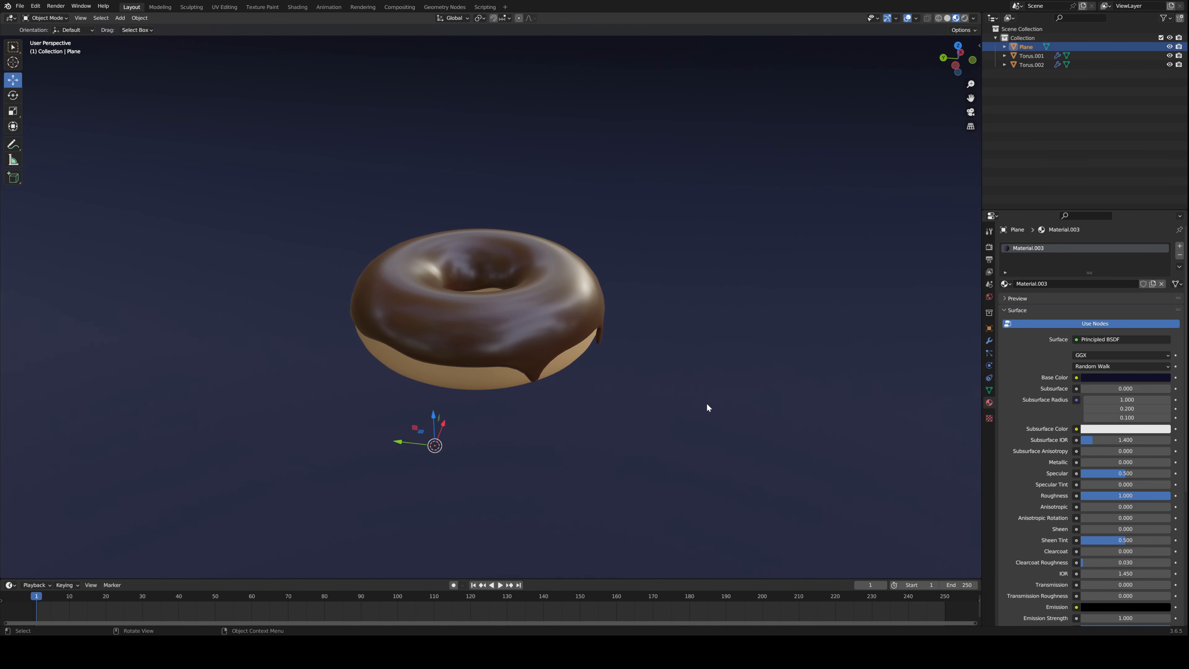
pyautogui.scroll(-1, 889, 371)
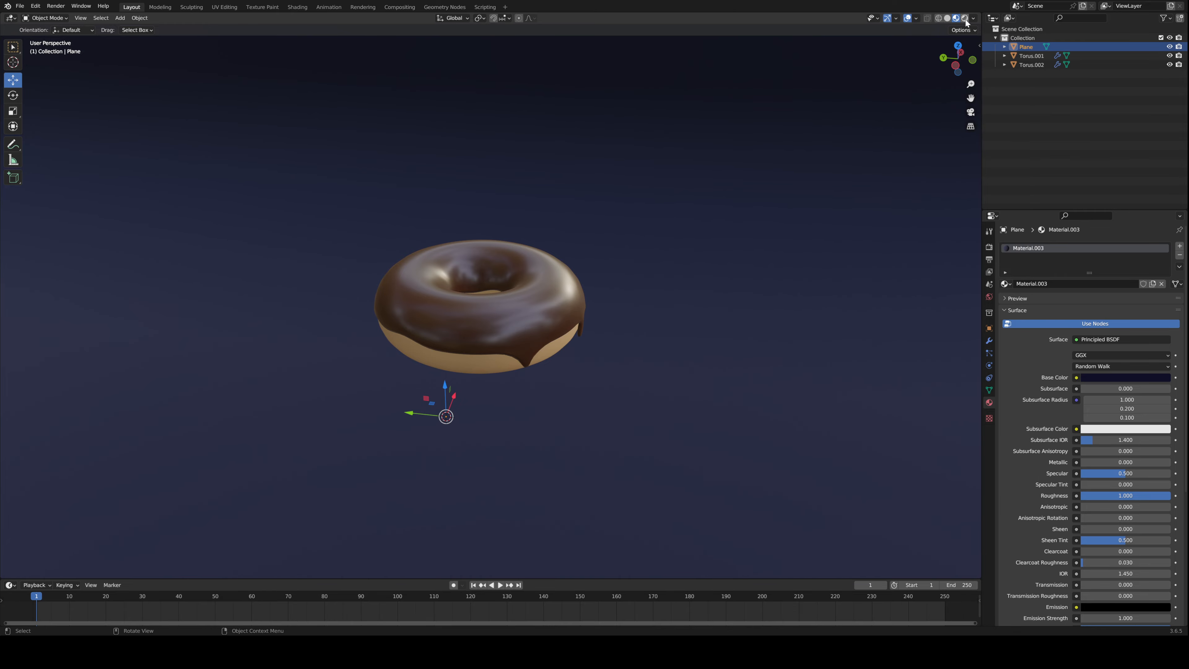
pyautogui.scroll(-2, 753, 280)
pyautogui.moveTo(753, 337); pyautogui.dragTo(747, 286, button='middle')
pyautogui.scroll(-4, 747, 286)
pyautogui.click(836, 287)
pyautogui.moveTo(836, 288); pyautogui.dragTo(644, 318, button='middle')
# - Try hiding the selected object, and reveal the hidden objects again
pyautogui.click(642, 305)
pyautogui.press('h')
pyautogui.scroll(3, 601, 346)
pyautogui.hotkey('alt', 'h')
# - Delete every object in the scene
pyautogui.press('Delete')
pyautogui.press('a')
pyautogui.press('Delete')
# - Add a 2 m mesh plane at the world origin, working in the Top Orthographic view
pyautogui.press('KP_7')
pyautogui.scroll(-3, 561, 307)
pyautogui.scroll(2, 617, 339)
pyautogui.keyDown('shift'); pyautogui.moveTo(493, 279); pyautogui.dragTo(549, 286, button='middle'); pyautogui.keyUp('shift')
pyautogui.scroll(1, 549, 286)
pyautogui.hotkey('shift', 'a')
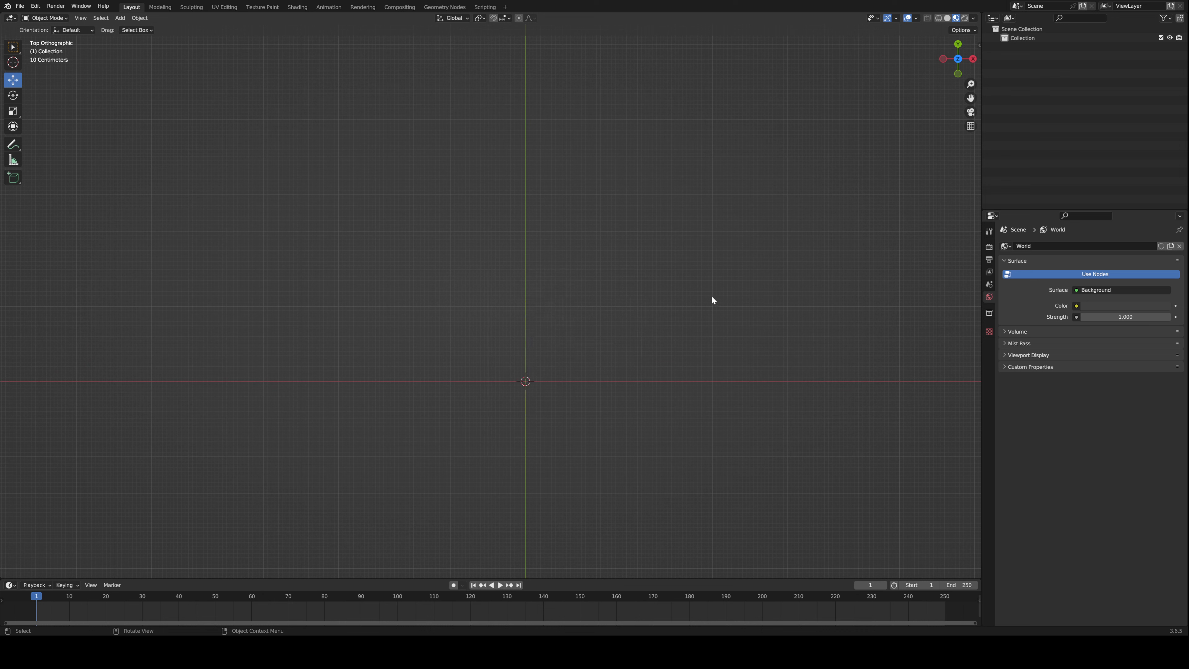
pyautogui.hotkey('shift', 'a')
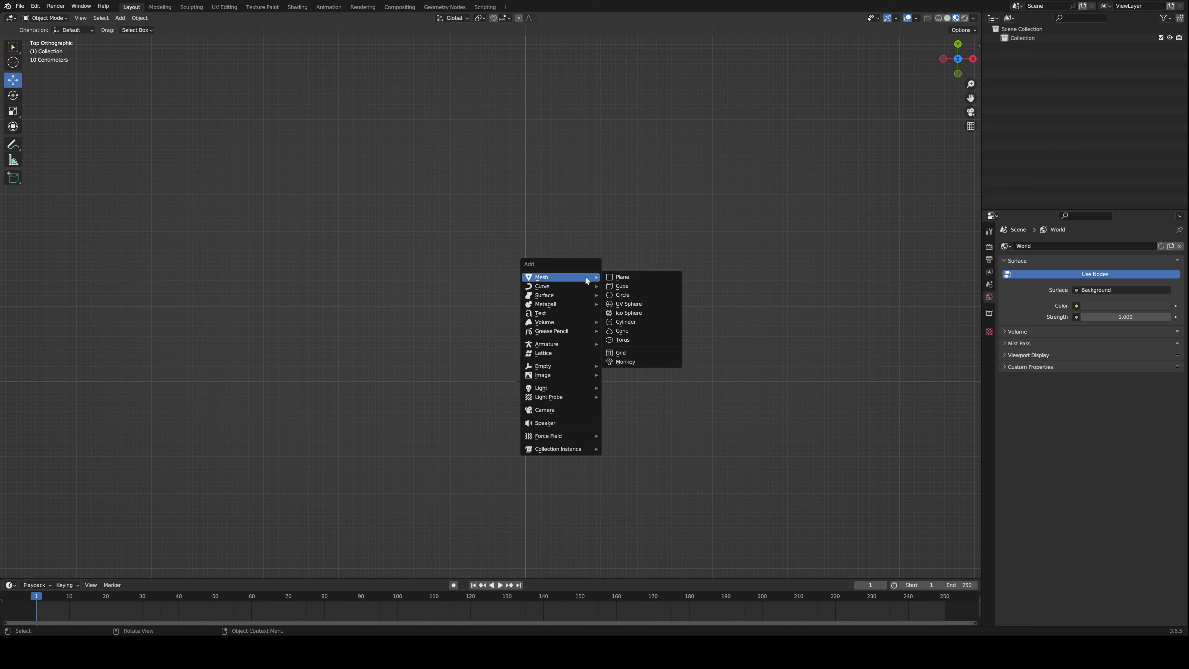
pyautogui.press('Escape')
pyautogui.hotkey('shift', 'a')
pyautogui.click(526, 256)
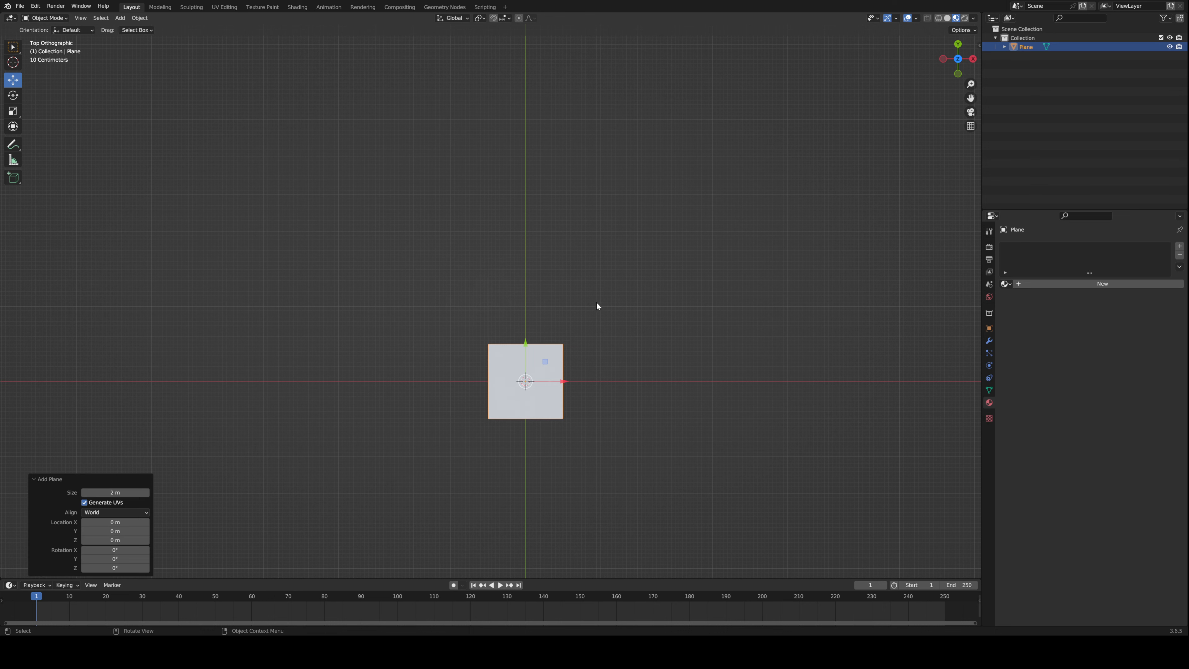
pyautogui.press('s')
pyautogui.press('y')
pyautogui.press('Escape')
# - View the deselected plane through the Back and Front orthographic viewpoints, and return to the Top Orthographic view
pyautogui.moveTo(1, 372); pyautogui.dragTo(148, 375, button='middle')
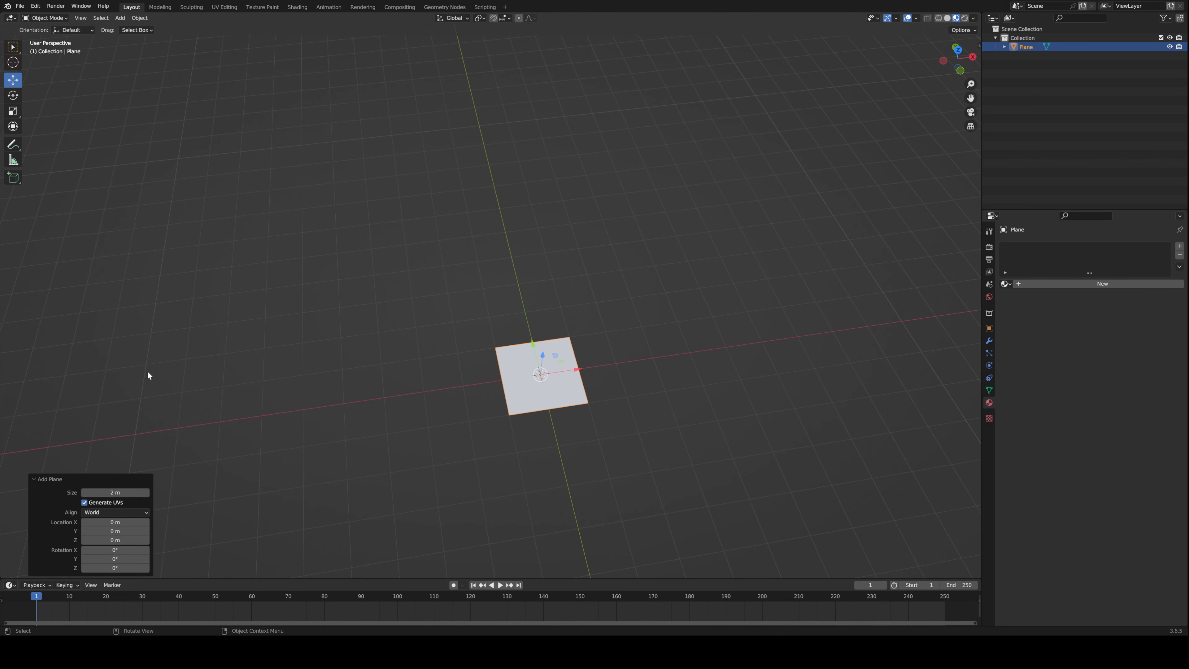
pyautogui.press('ctrl+KP_1')
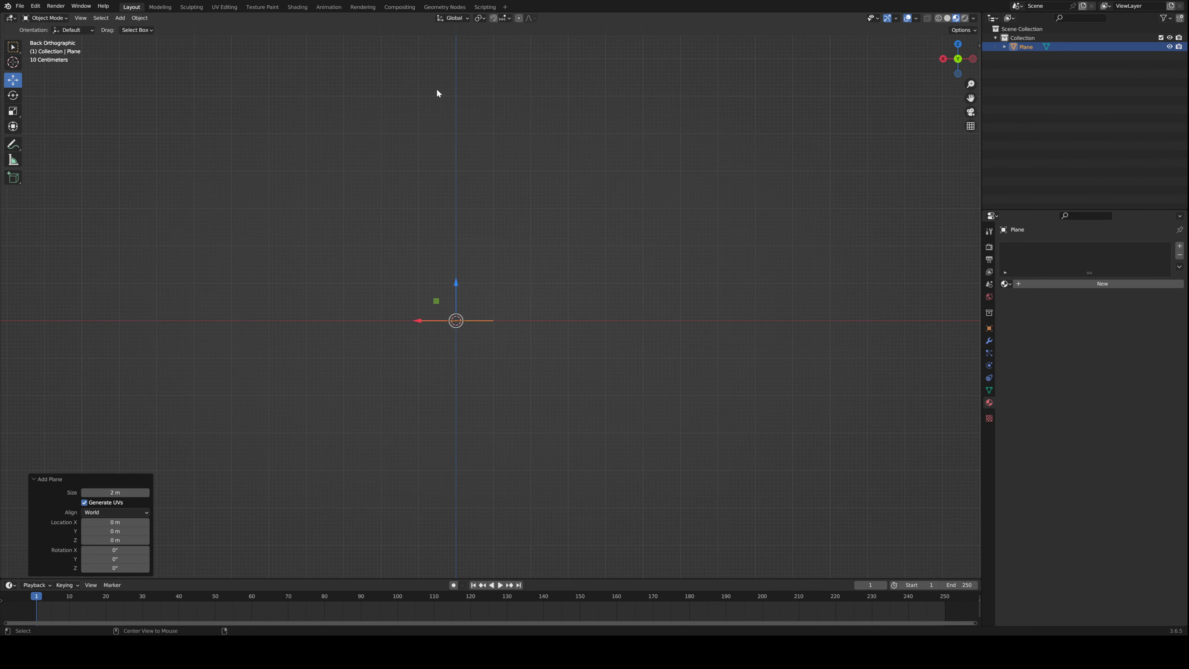
pyautogui.keyDown('alt'); pyautogui.moveTo(449, 421); pyautogui.dragTo(454, 585, button='middle'); pyautogui.keyUp('alt')
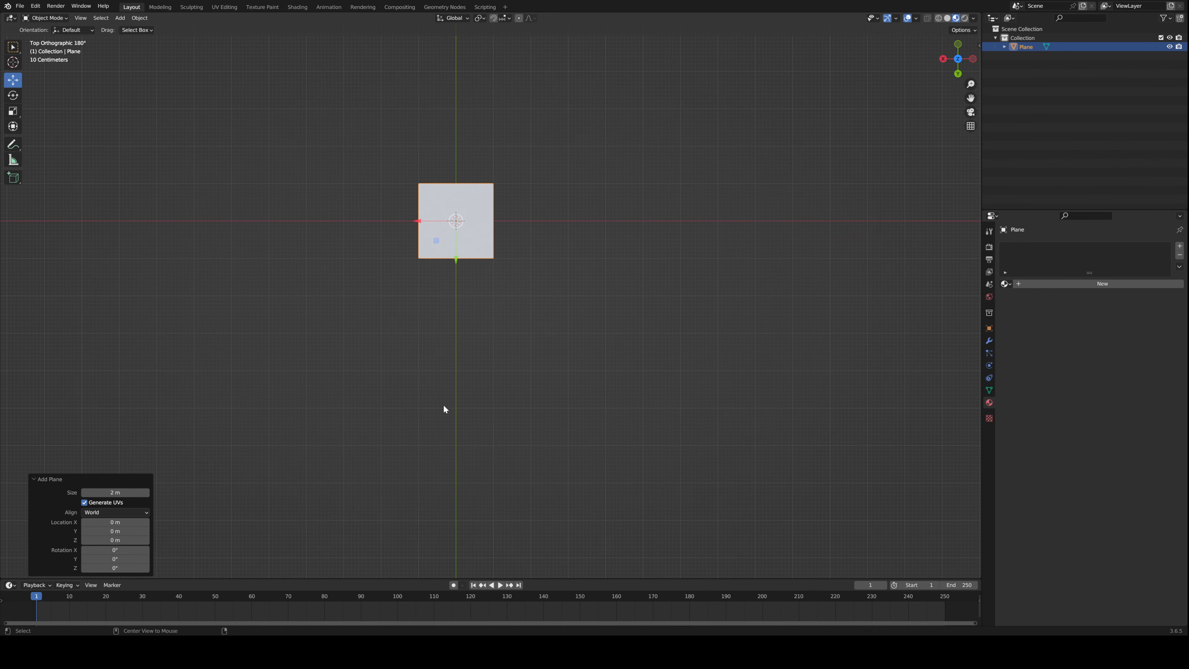
pyautogui.press('KP_7')
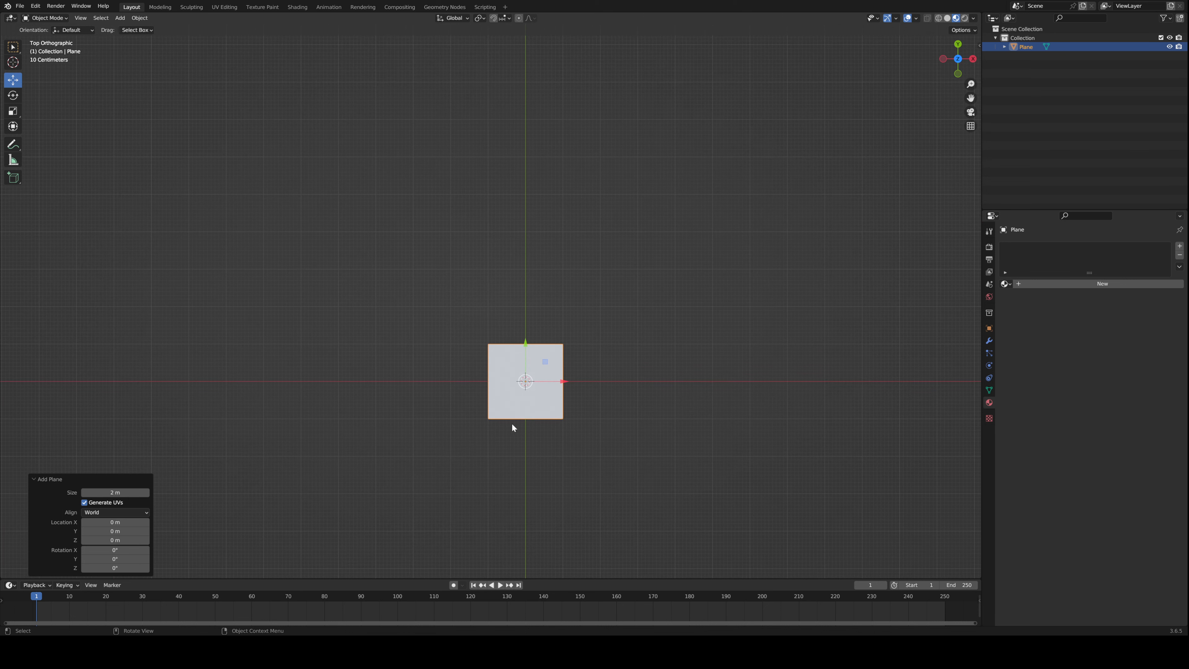
pyautogui.keyDown('shift'); pyautogui.moveTo(575, 444); pyautogui.dragTo(529, 389, button='middle'); pyautogui.keyUp('shift')
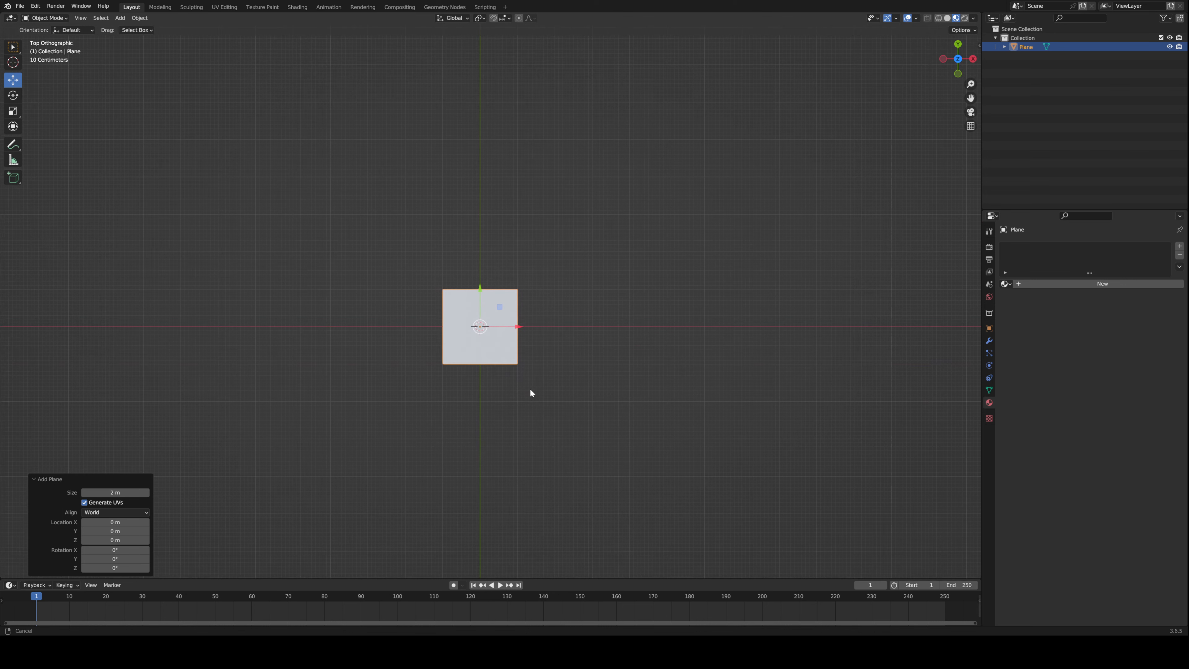
pyautogui.hotkey('alt', 'a')
pyautogui.click(958, 45)
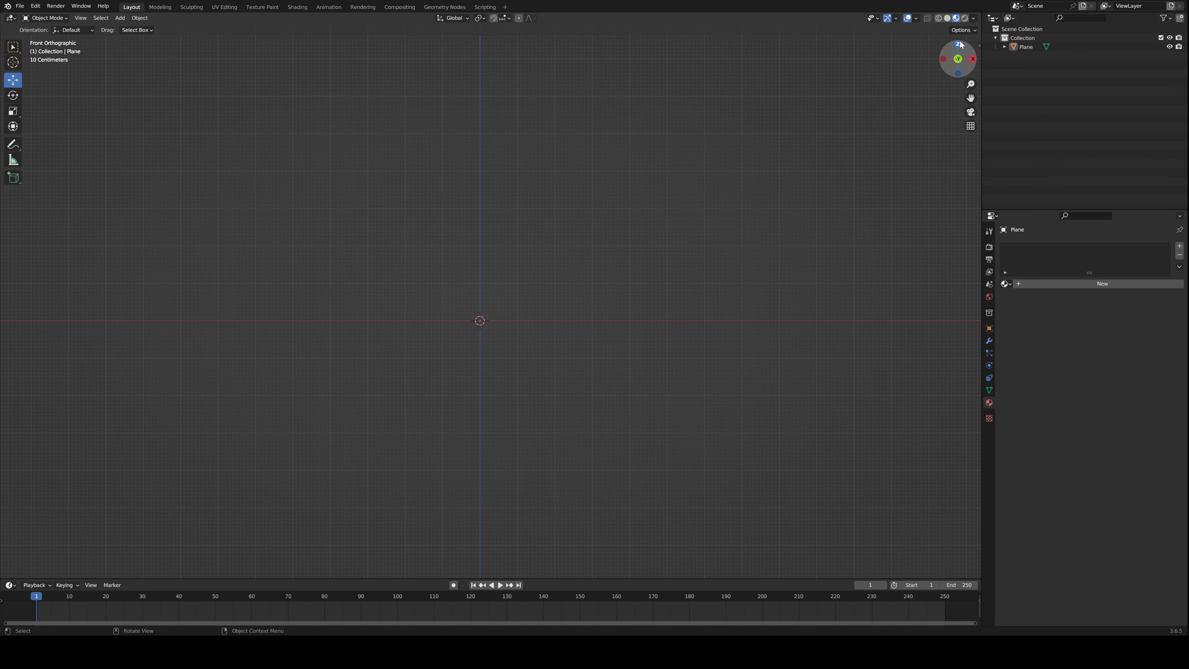
pyautogui.click(958, 45)
# - Scale the plane along the Y axis to about ten times its length, forming a long narrow strip
pyautogui.scroll(3, 468, 330)
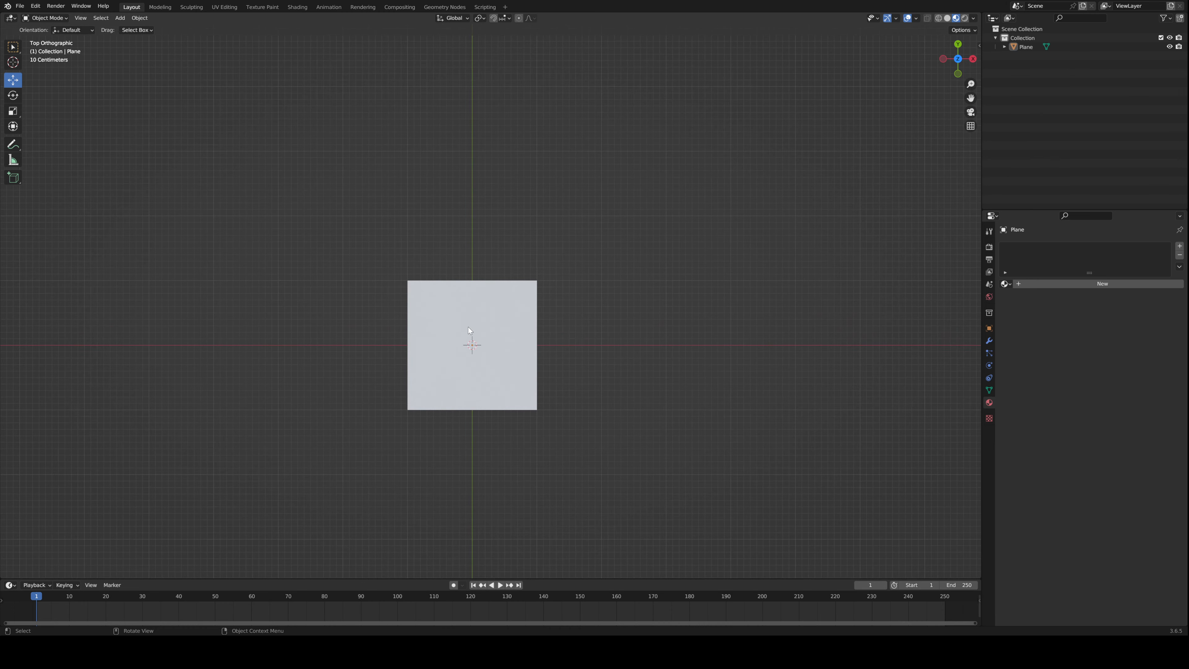
pyautogui.click(468, 330)
pyautogui.scroll(-6, 600, 334)
pyautogui.press('s')
pyautogui.press('y')
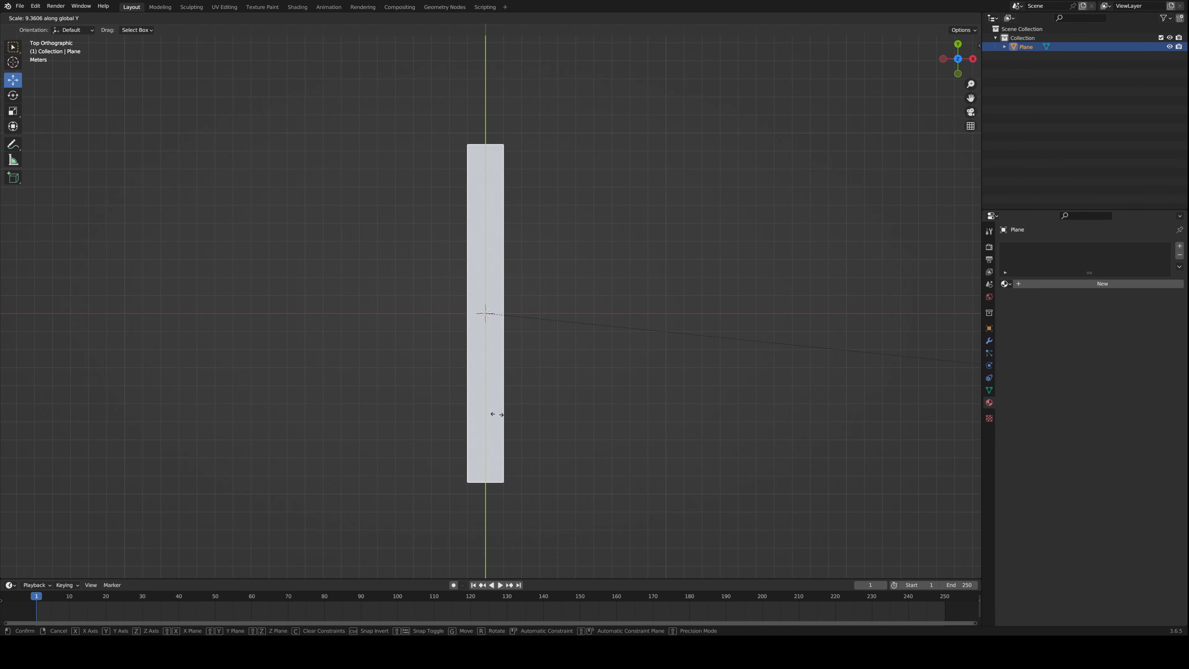
pyautogui.click(530, 415)
# - Enter Edit Mode on the strip and switch the viewport to Solid shading in the Top Orthographic view
pyautogui.press('Tab')
pyautogui.moveTo(546, 414); pyautogui.dragTo(514, 398, button='middle')
pyautogui.press('KP_7')
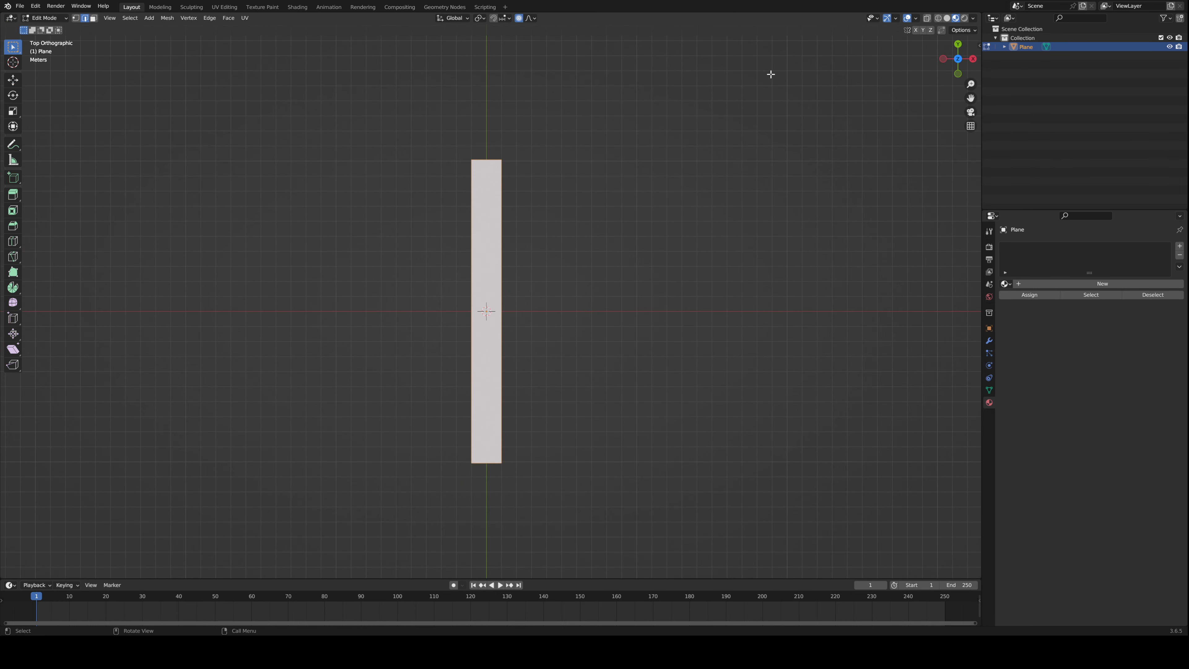
pyautogui.click(947, 18)
pyautogui.press('s')
pyautogui.press('y')
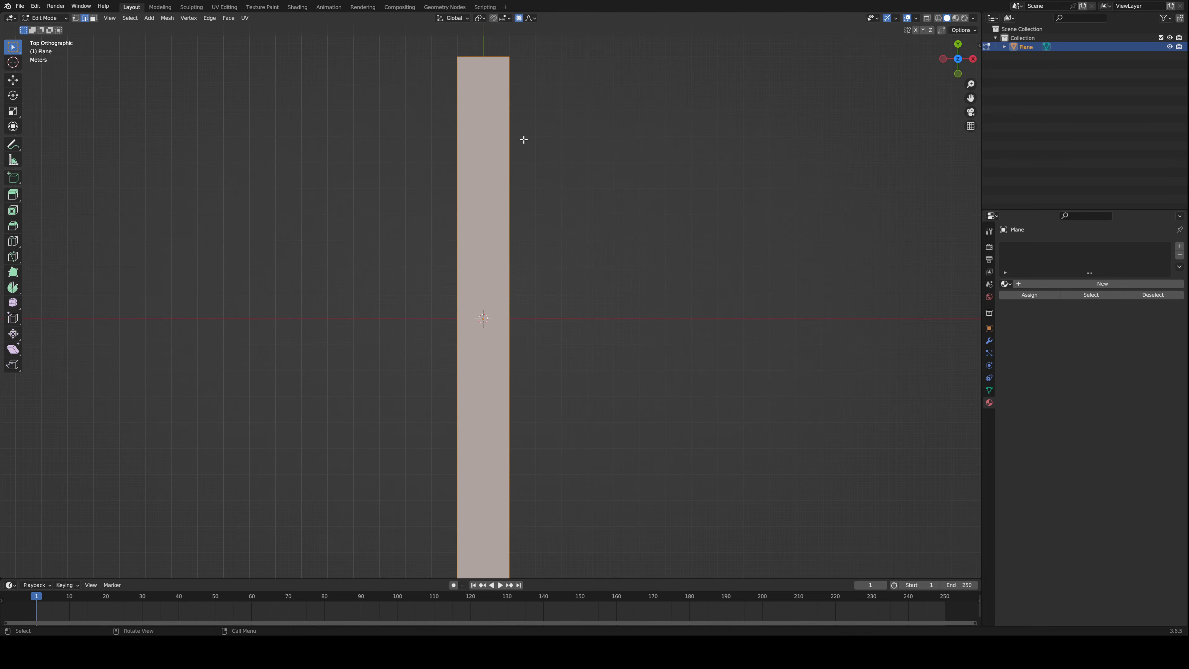
pyautogui.press('Escape')
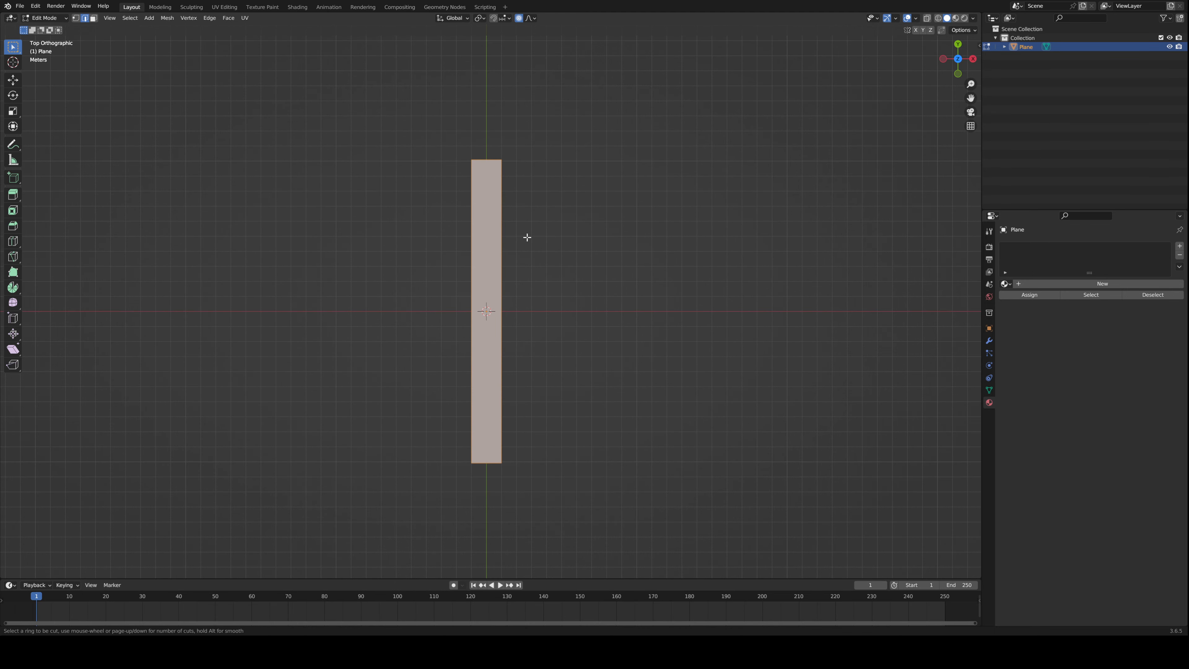
# - Add a centred lengthwise loop cut to the strip
pyautogui.click(492, 157)
pyautogui.rightClick(492, 156)
# - Select the short edges at the strip's positive Y end
pyautogui.press('1')
pyautogui.moveTo(442, 132); pyautogui.dragTo(614, 186)
pyautogui.scroll(3, 460, 102)
pyautogui.keyDown('shift'); pyautogui.moveTo(460, 102); pyautogui.dragTo(499, 209, button='middle'); pyautogui.keyUp('shift')
pyautogui.scroll(3, 498, 209)
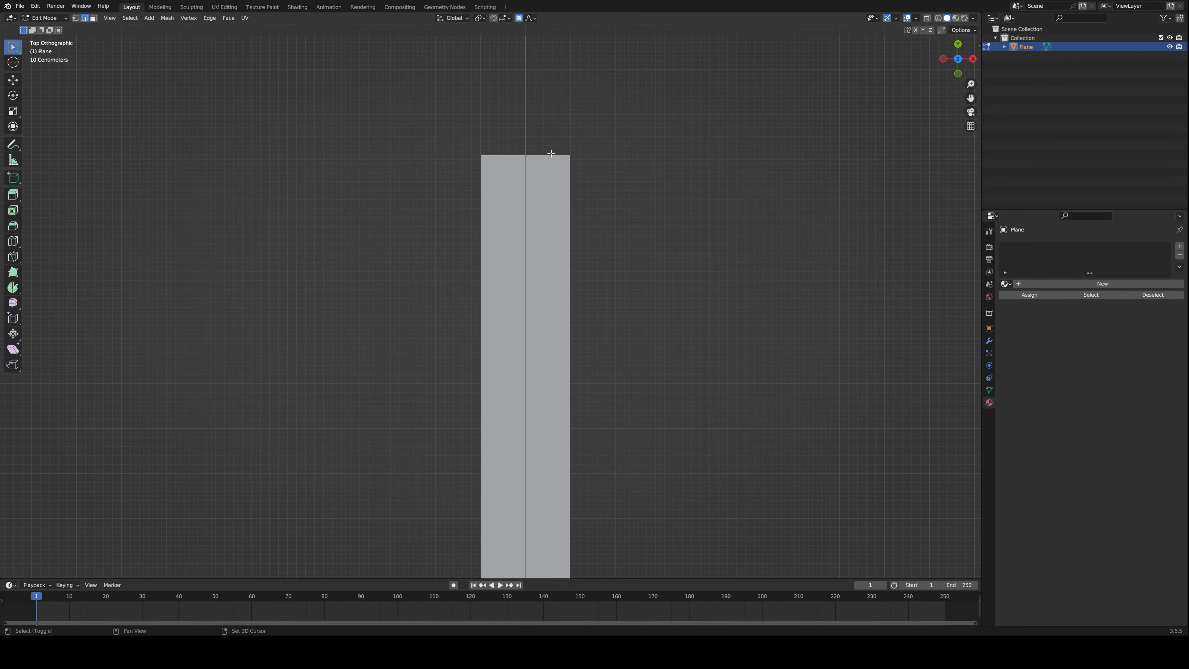
pyautogui.keyDown('shift'); pyautogui.moveTo(551, 153); pyautogui.dragTo(544, 212, button='middle'); pyautogui.keyUp('shift')
pyautogui.scroll(-2, 544, 212)
# - Try extruding the strip's end edges along Y, and try moving them
pyautogui.press('e')
pyautogui.press('y')
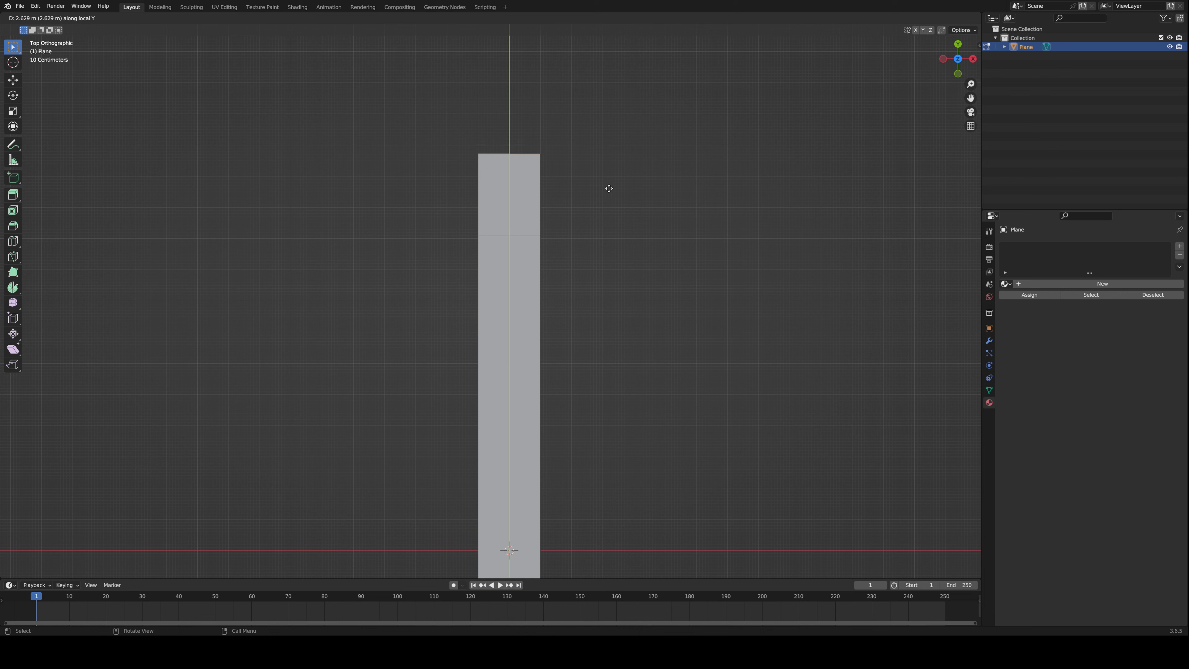
pyautogui.press('Escape')
pyautogui.press('g')
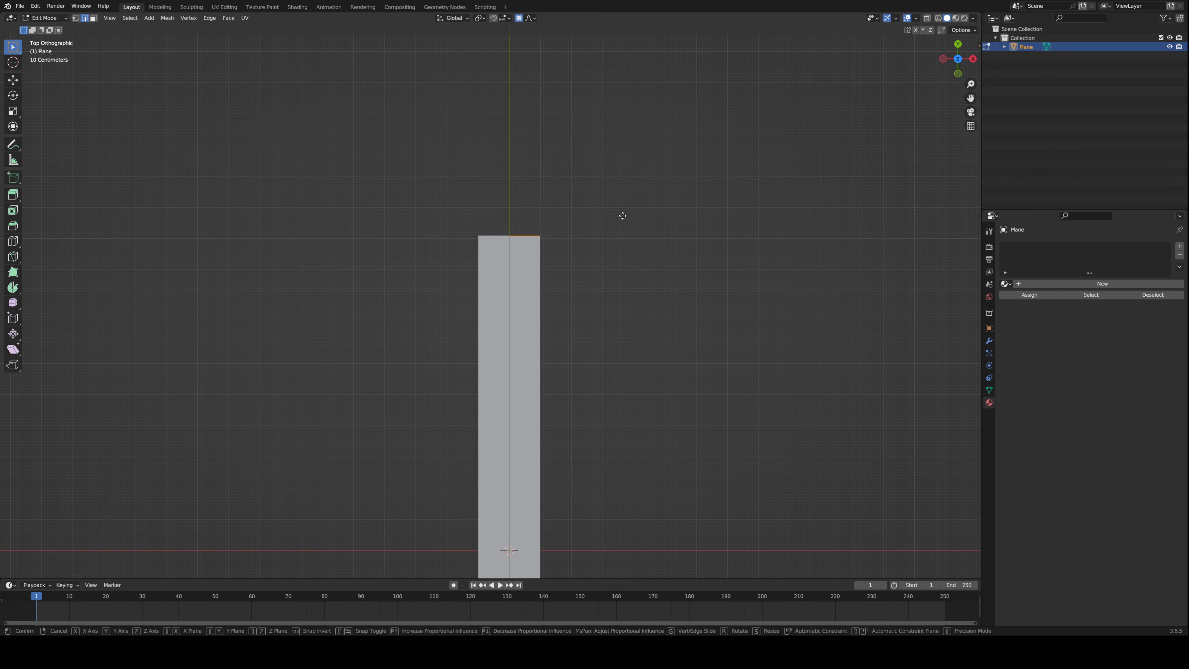
pyautogui.press('Escape')
# - Extrude the strip's positive Y end edges by 2.5091 m along the Y axis
pyautogui.press('e')
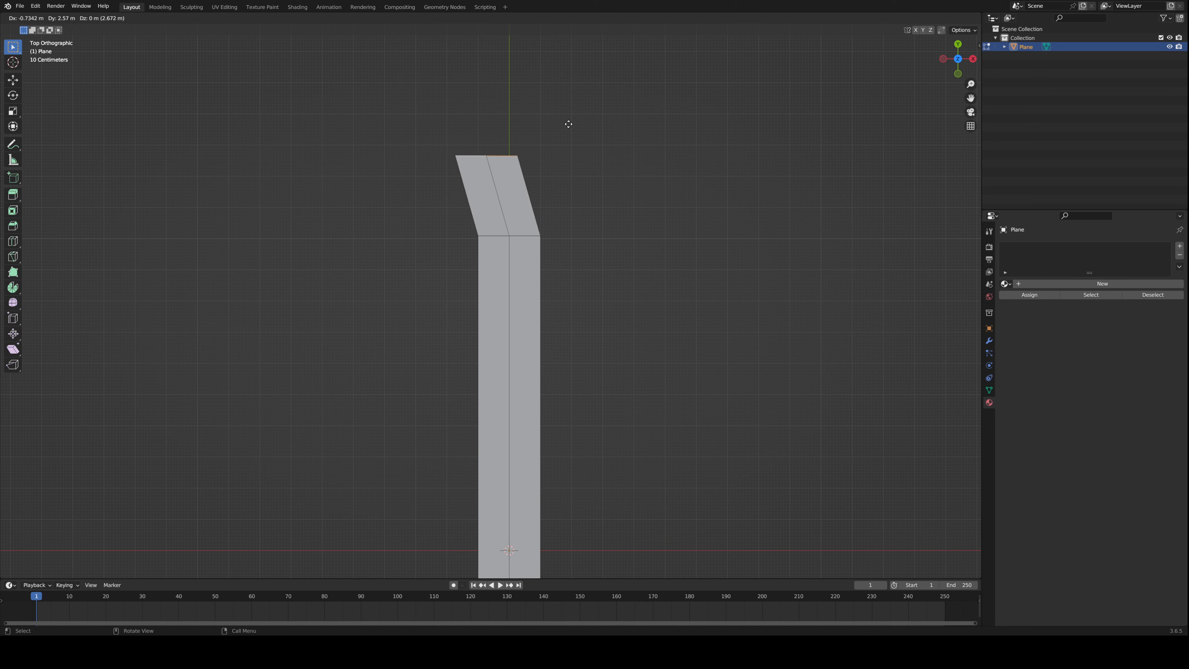
pyautogui.press('y')
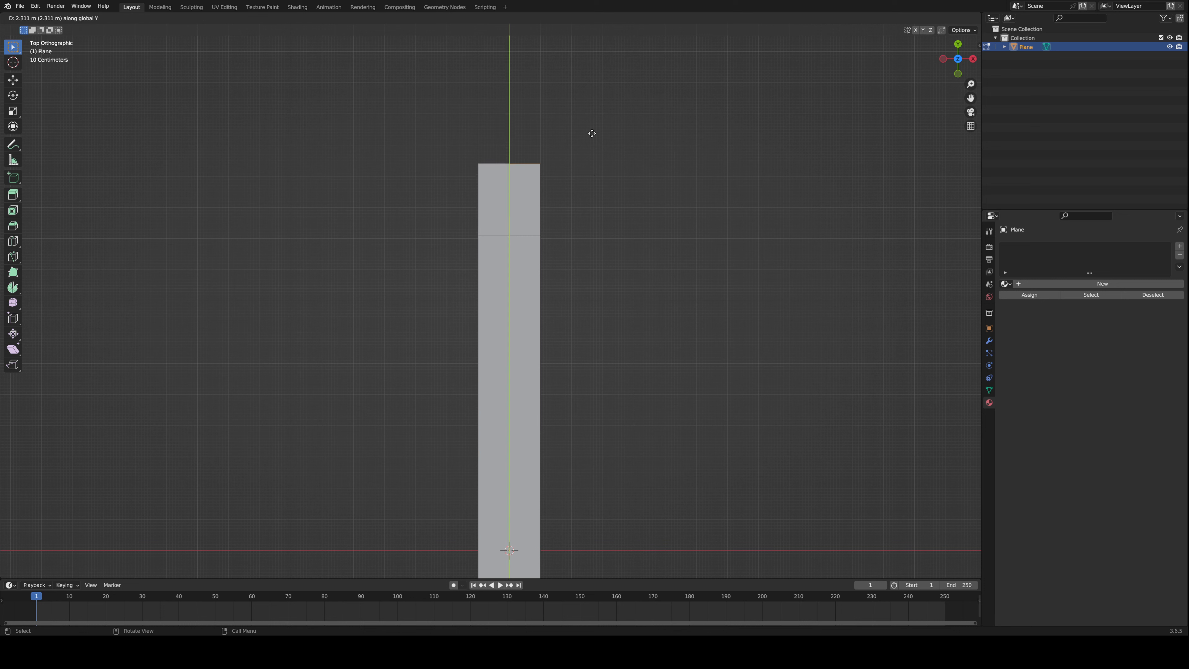
pyautogui.click(628, 136)
pyautogui.scroll(2, 510, 126)
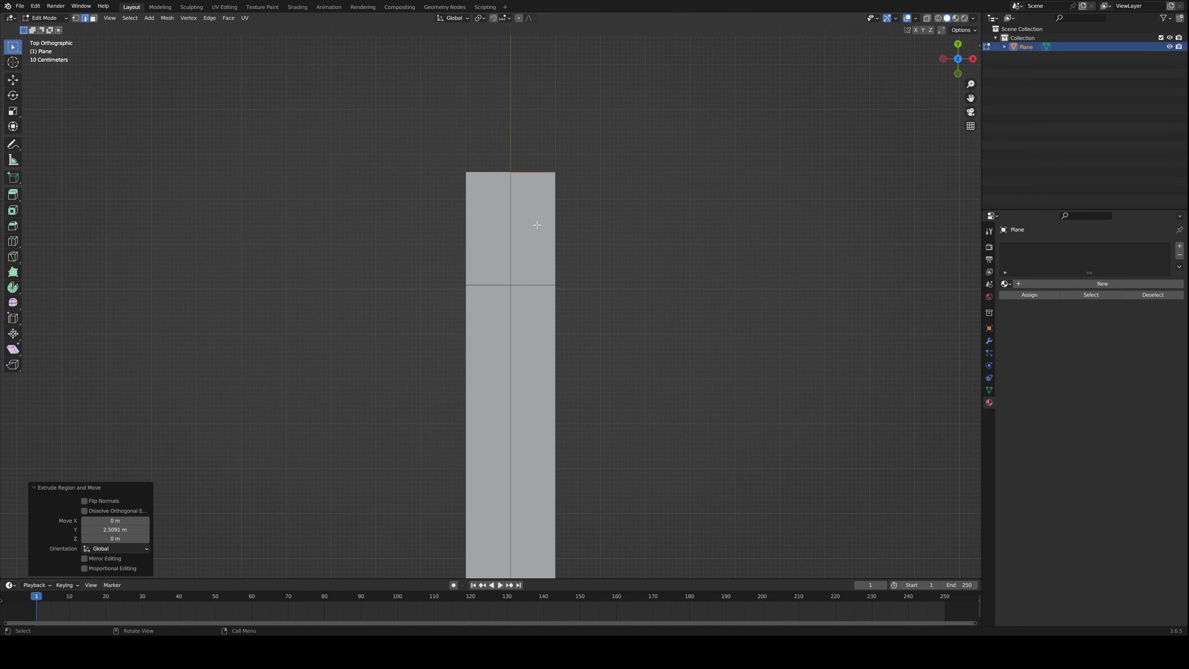
pyautogui.scroll(-1, 589, 210)
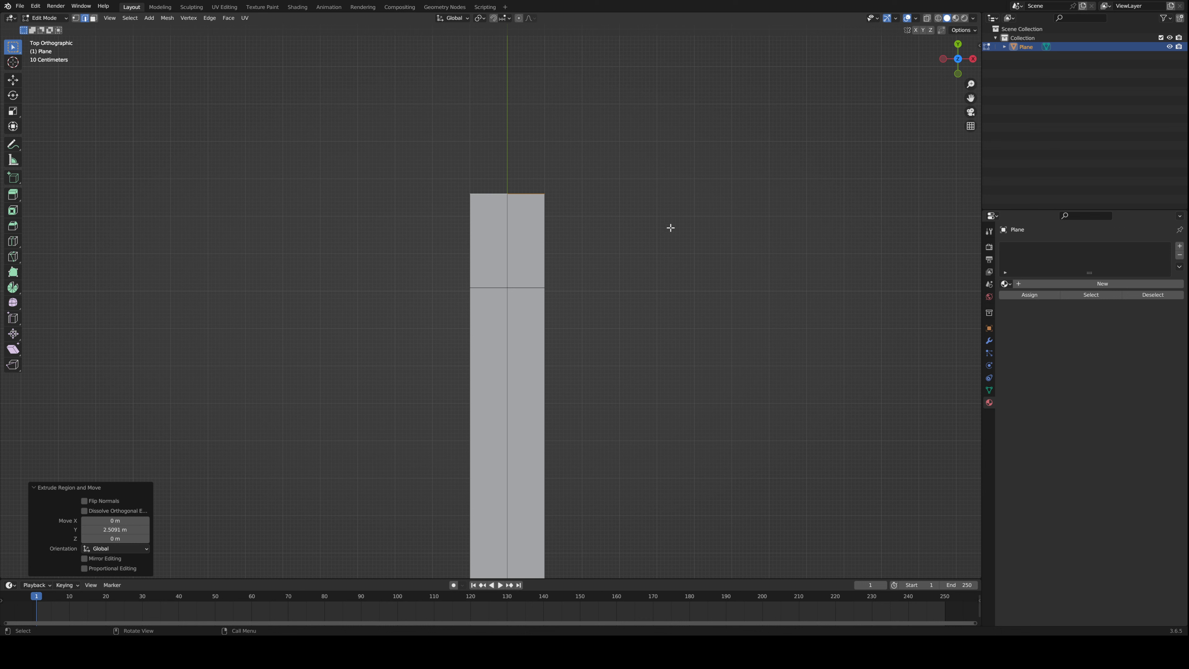
# - Try scaling the strip's positive Y end edges to 0.042 to form a pointed tip
pyautogui.press('s')
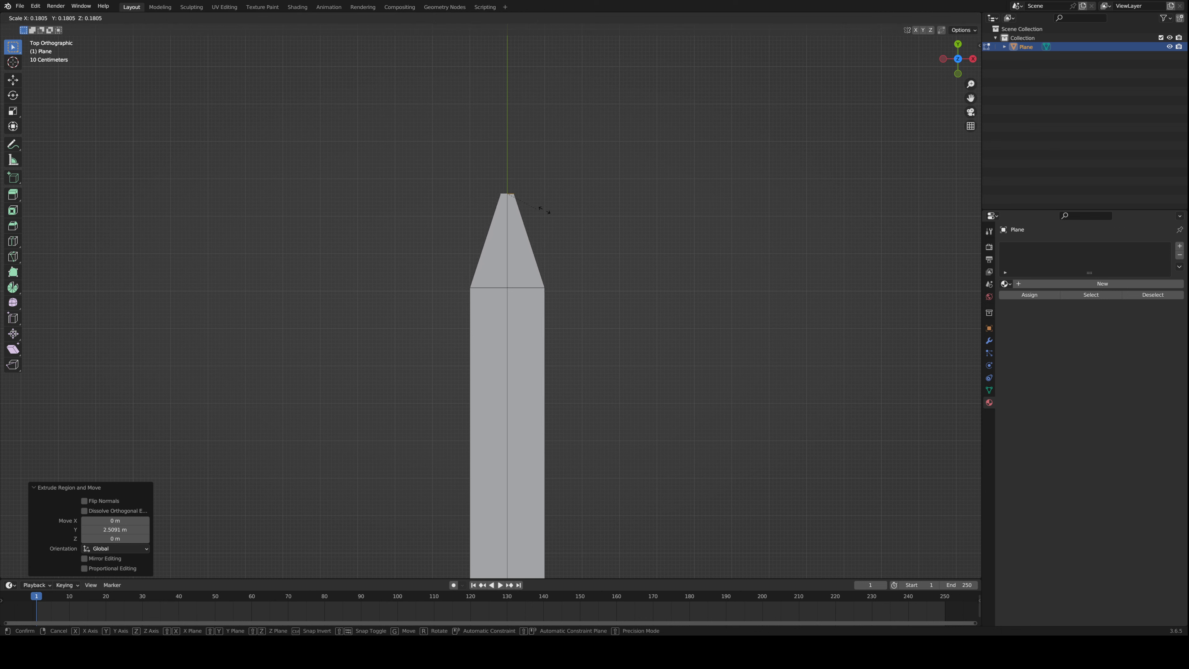
pyautogui.click(517, 195)
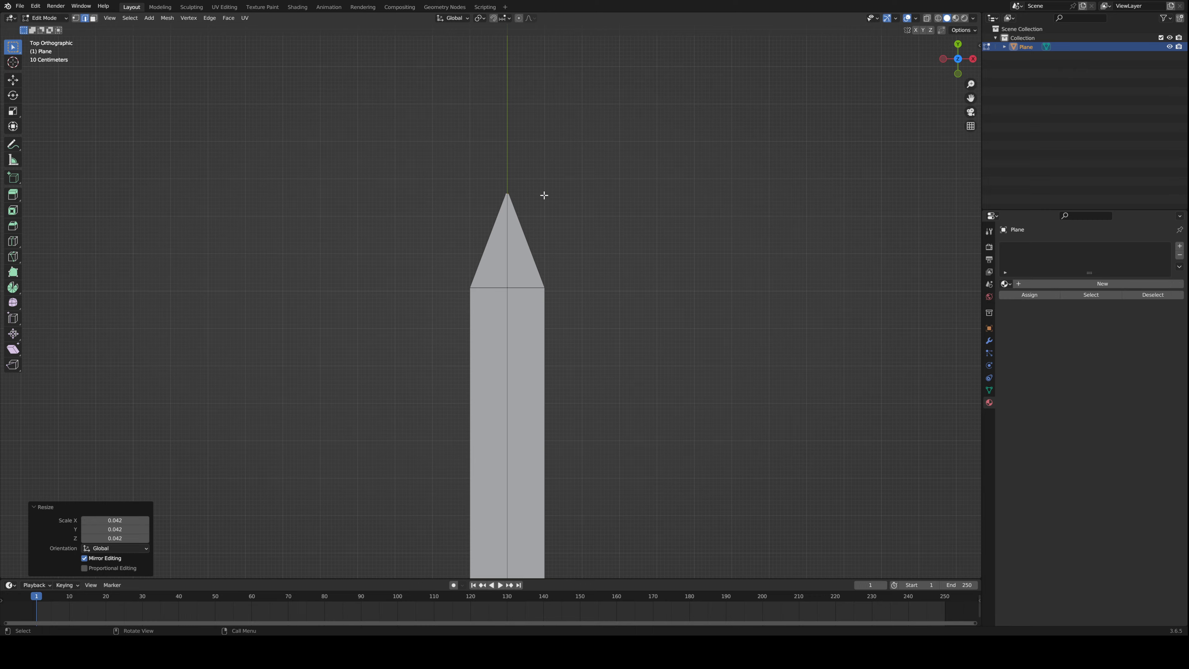
pyautogui.moveTo(623, 140); pyautogui.dragTo(402, 478, button='middle')
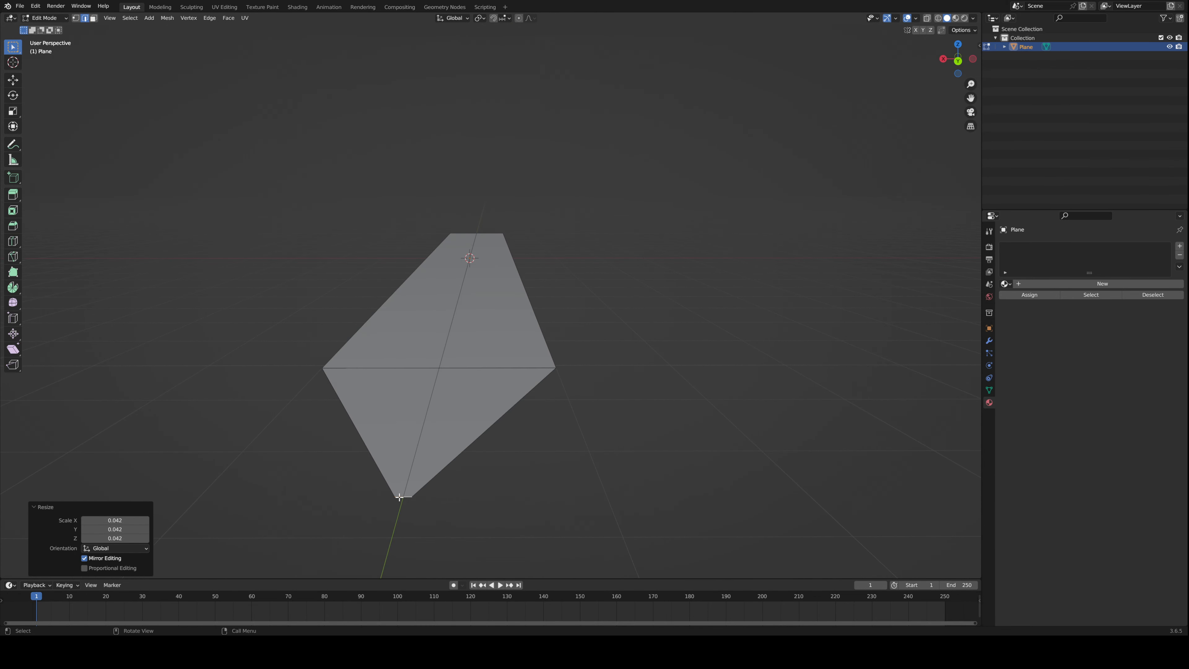
pyautogui.moveTo(464, 503); pyautogui.dragTo(576, 335, button='middle')
pyautogui.hotkey('ctrl', 'z')
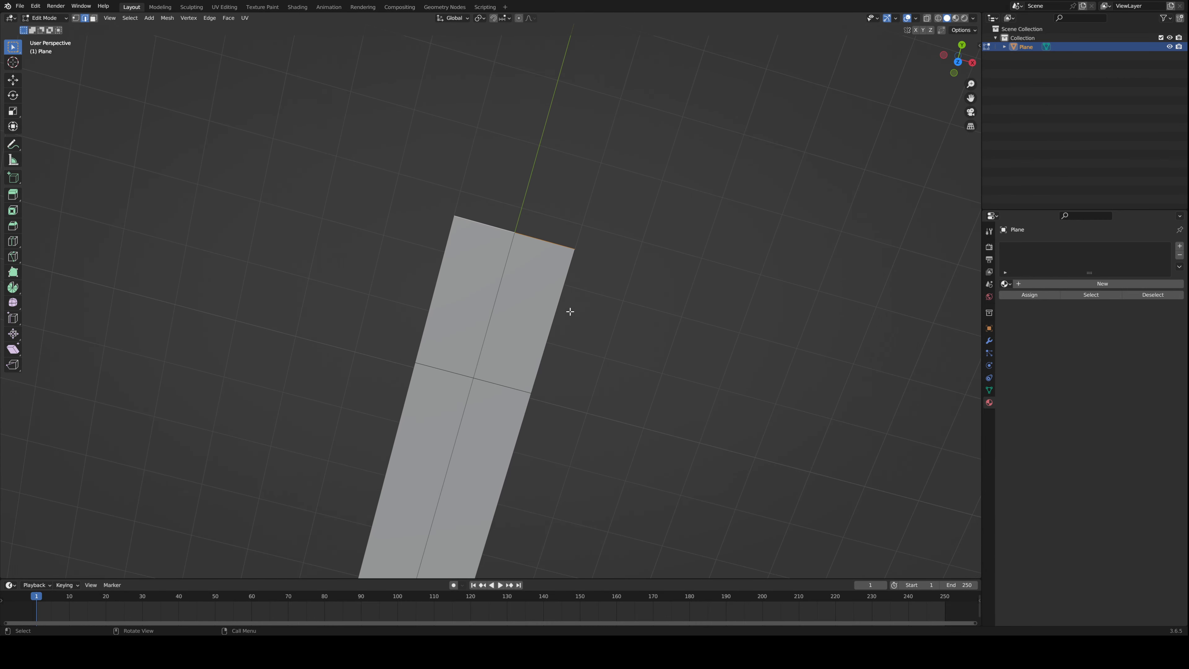
# - Try merging the strip's positive Y end edges at center from the top view
pyautogui.rightClick(591, 255)
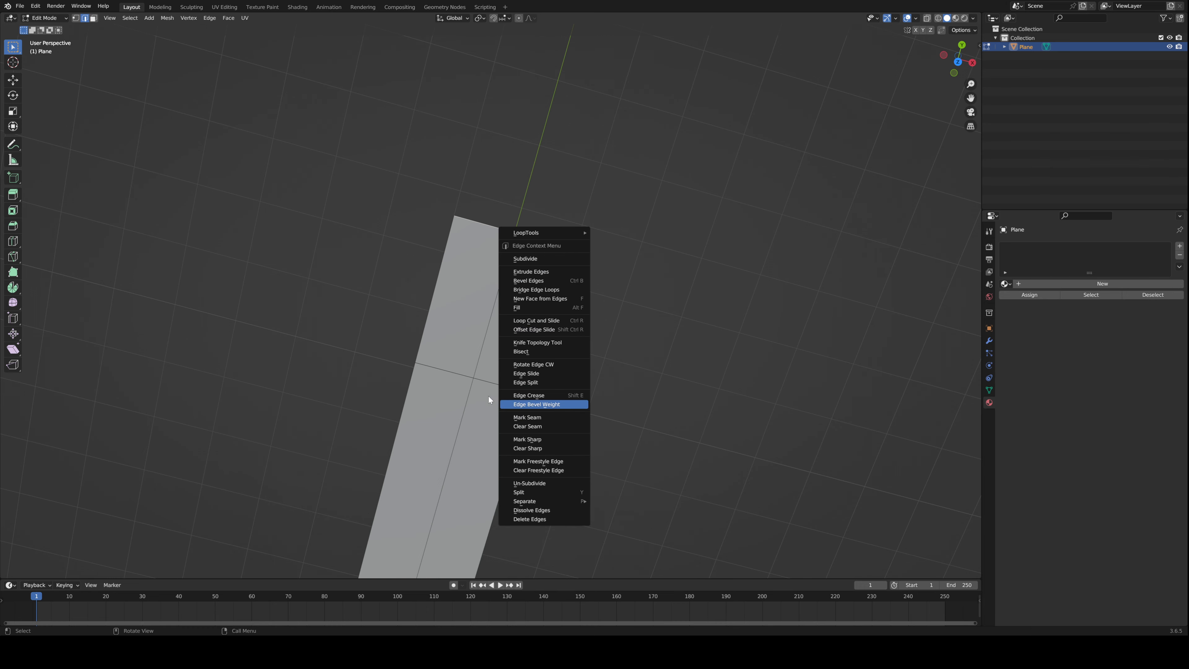
pyautogui.moveTo(514, 283); pyautogui.dragTo(533, 322, button='middle')
pyautogui.press('KP_7')
pyautogui.press('m')
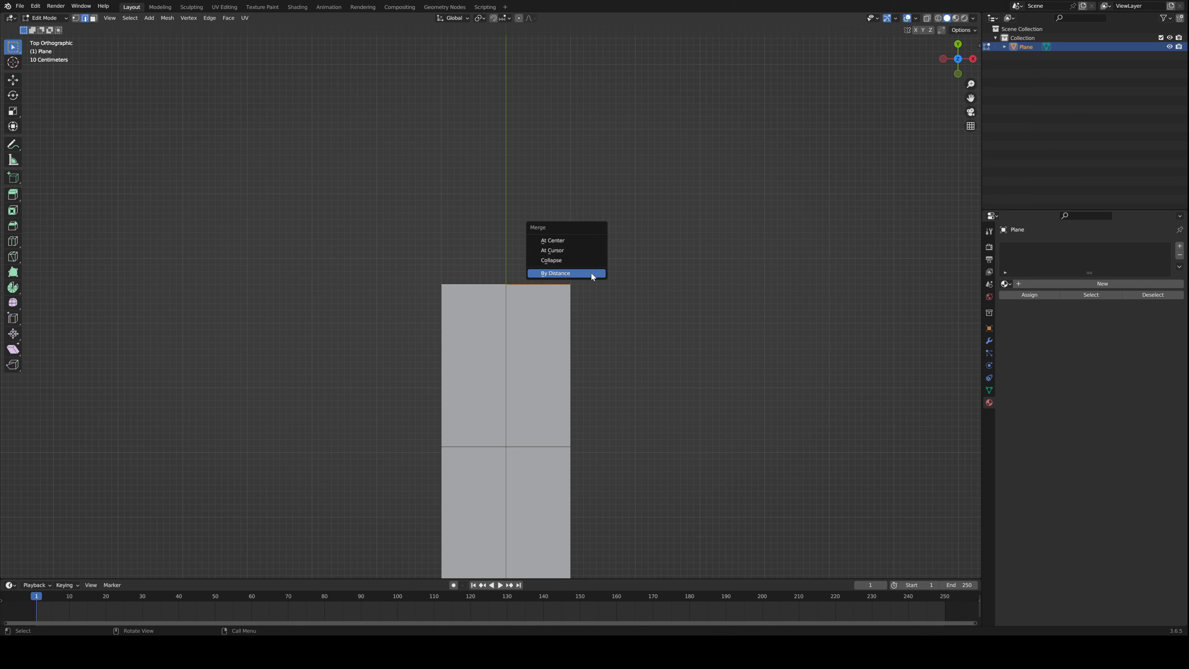
pyautogui.click(572, 245)
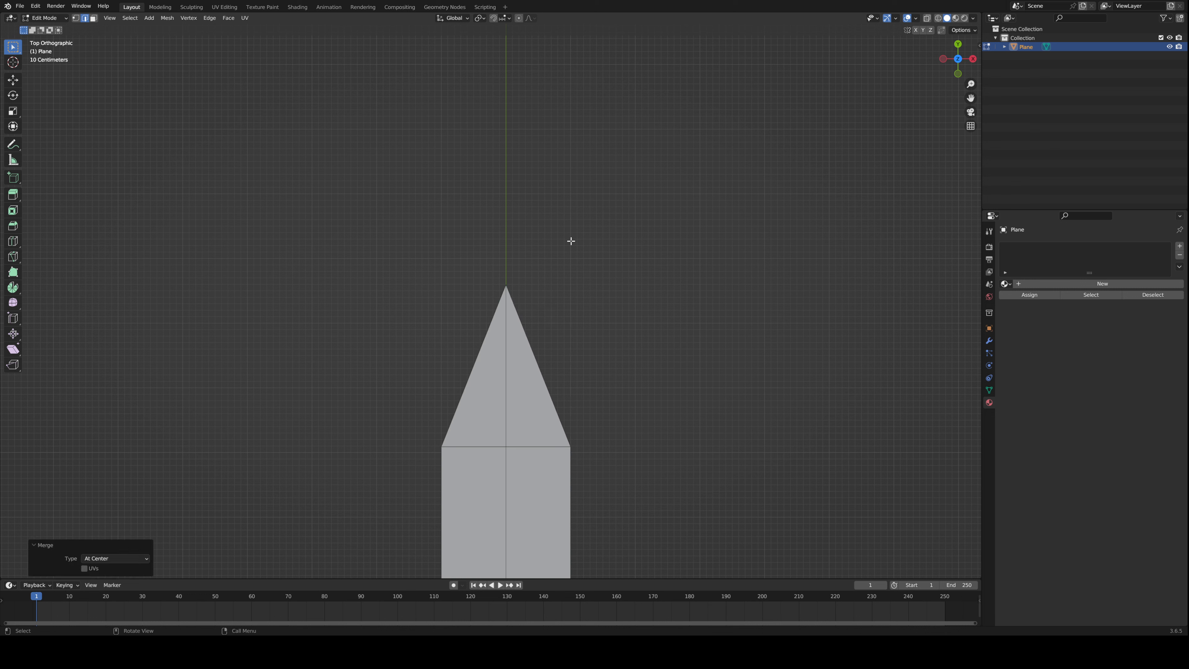
pyautogui.hotkey('ctrl', 'z')
# - Reselect the positive Y end edges and merge them at center as a trial, testing the tip by moving its vertex
pyautogui.moveTo(402, 251); pyautogui.dragTo(644, 304)
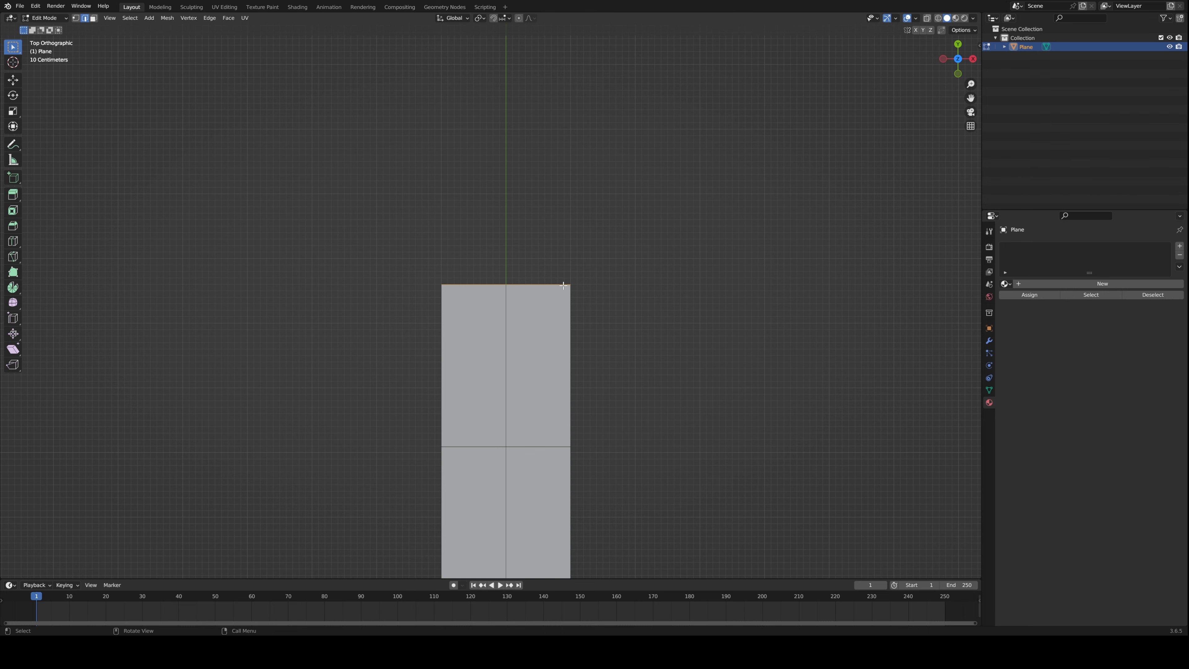
pyautogui.press('m')
pyautogui.click(537, 281)
pyautogui.moveTo(591, 321); pyautogui.dragTo(509, 301, button='middle')
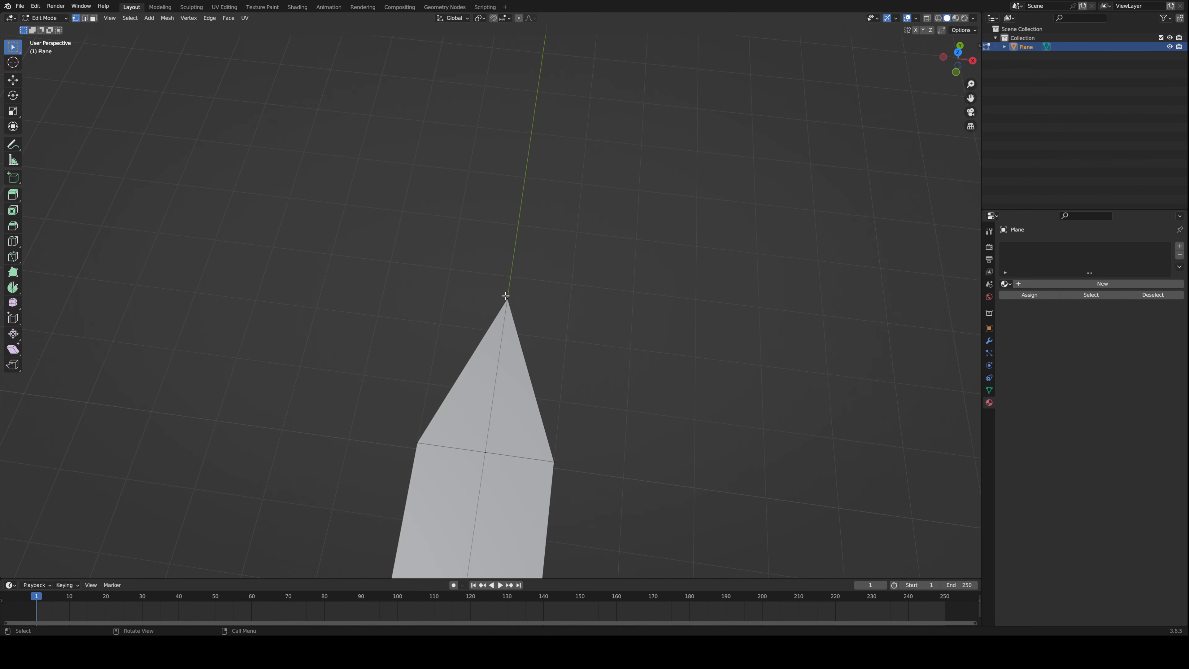
pyautogui.click(505, 296)
pyautogui.press('g')
pyautogui.rightClick(461, 284)
pyautogui.hotkey('ctrl', '2')
pyautogui.hotkey('ctrl', 'z')
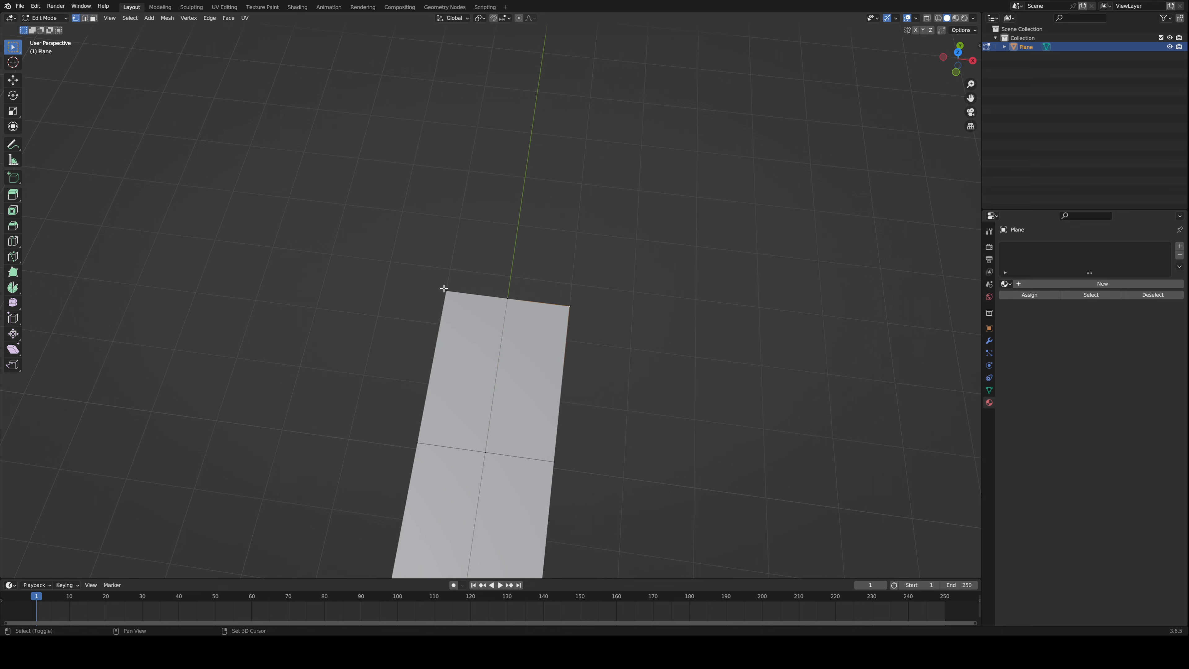
# - Try merging the end's positive X corner vertex into the end's middle vertex with the At Last option
pyautogui.press('m')
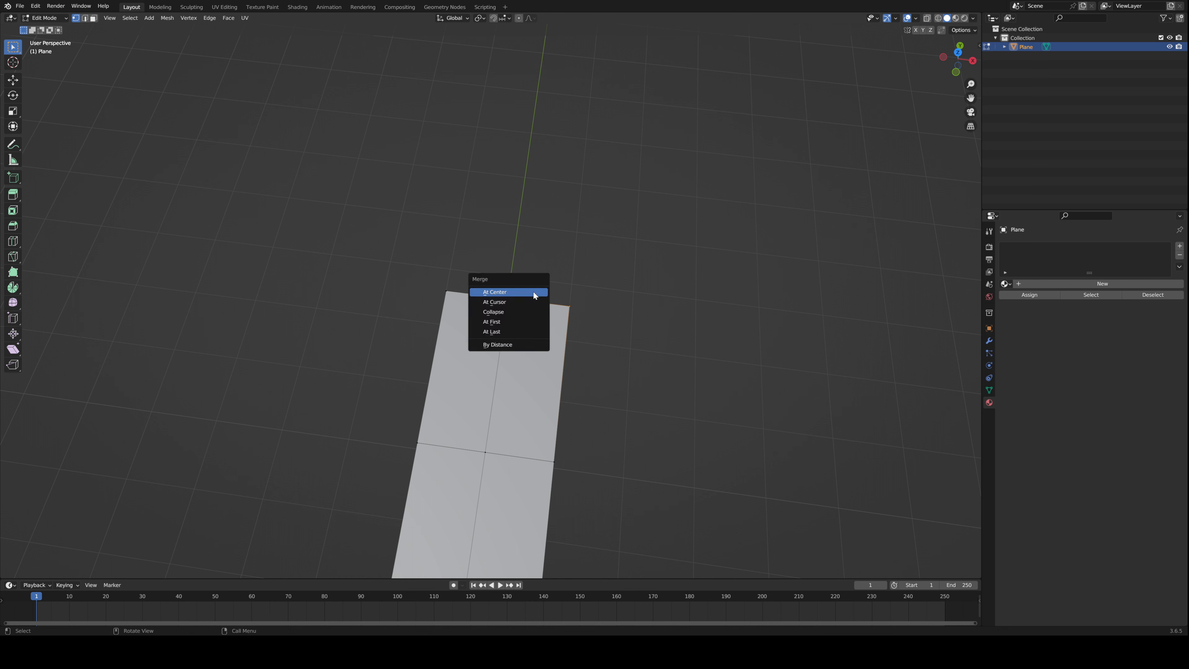
pyautogui.click(514, 333)
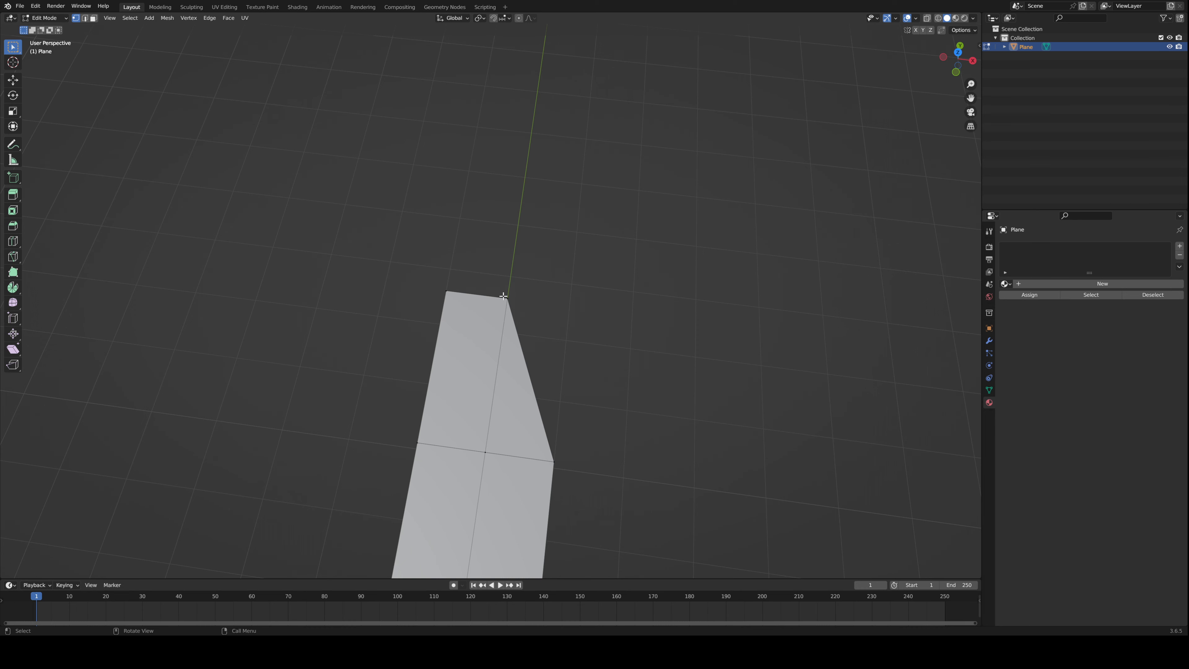
pyautogui.hotkey('ctrl', 'z')
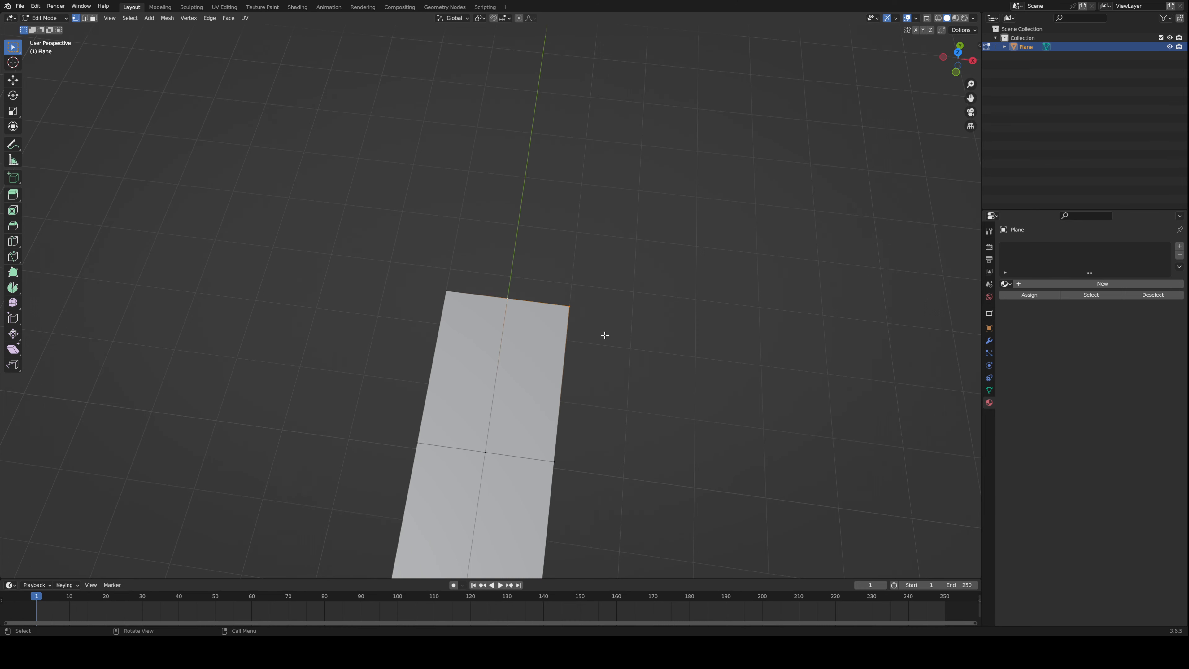
pyautogui.hotkey('ctrl', 'z')
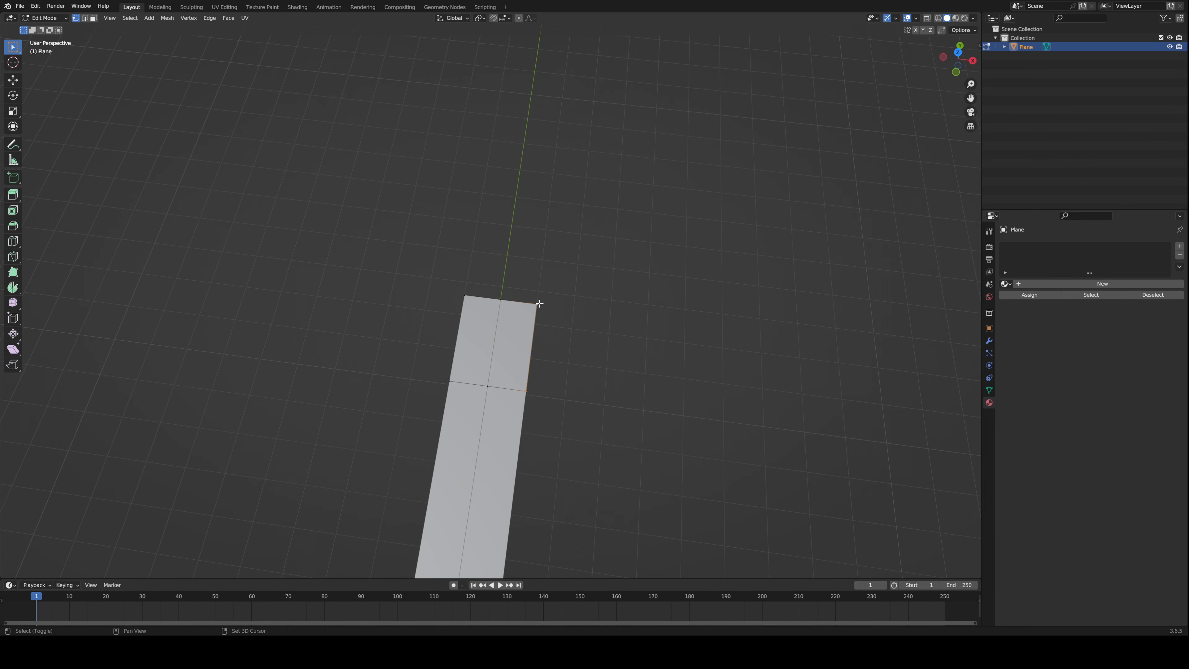
# - Try merging the crosswise row's positive X vertex into the end corner with At Last, and dissolving the resulting diagonal edge
pyautogui.press('n')
pyautogui.press('m')
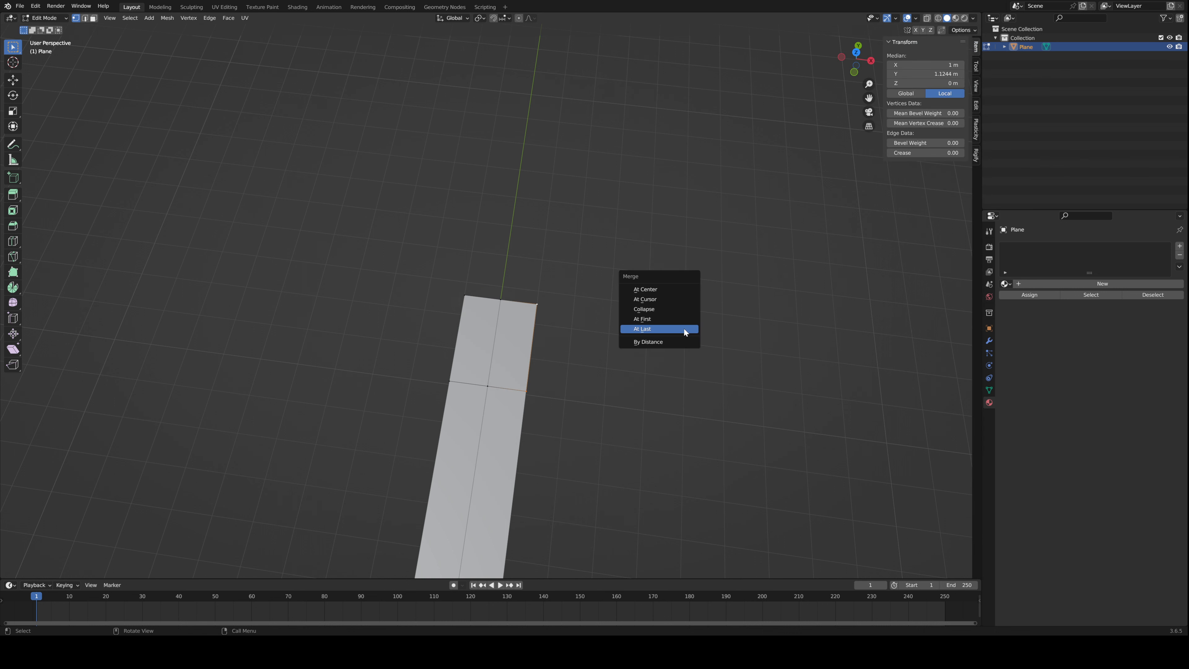
pyautogui.click(683, 329)
pyautogui.scroll(3, 552, 417)
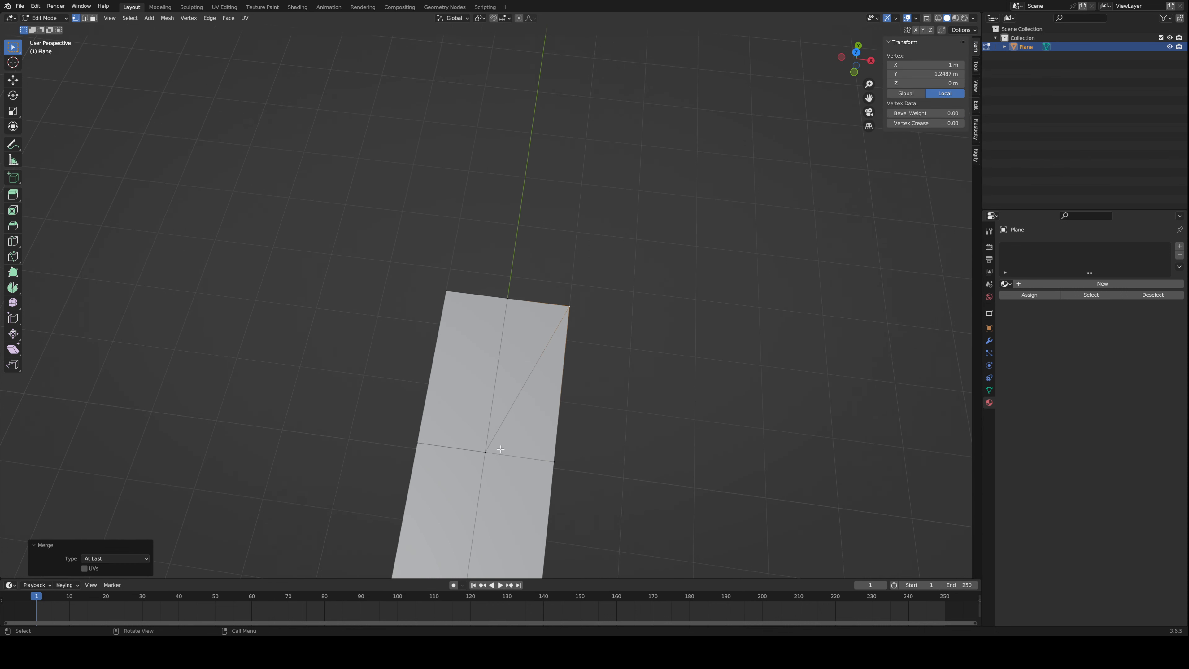
pyautogui.keyDown('shift'); pyautogui.click(524, 434); pyautogui.keyUp('shift')
pyautogui.keyDown('alt'); pyautogui.click(510, 449); pyautogui.keyUp('alt')
pyautogui.hotkey('ctrl', 'x')
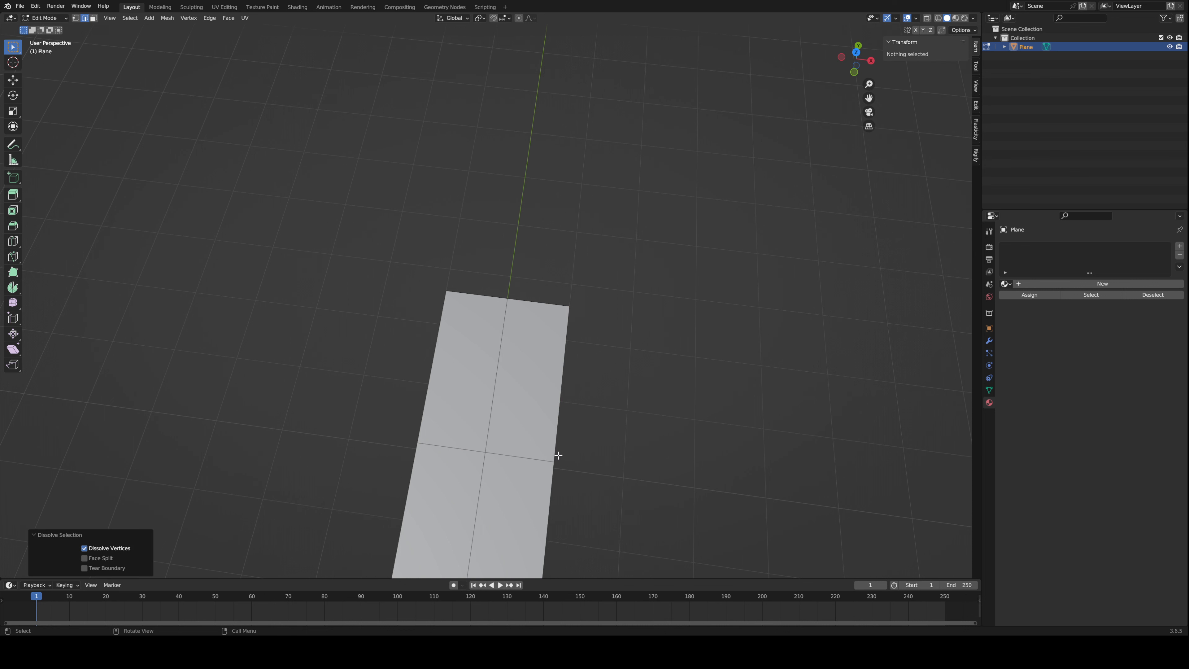
# - Repeat the trial At Last merge, selecting the side vertex first and the end's positive X corner last
pyautogui.press('1')
pyautogui.click(557, 454)
pyautogui.keyDown('shift'); pyautogui.click(572, 313); pyautogui.keyUp('shift')
pyautogui.press('m')
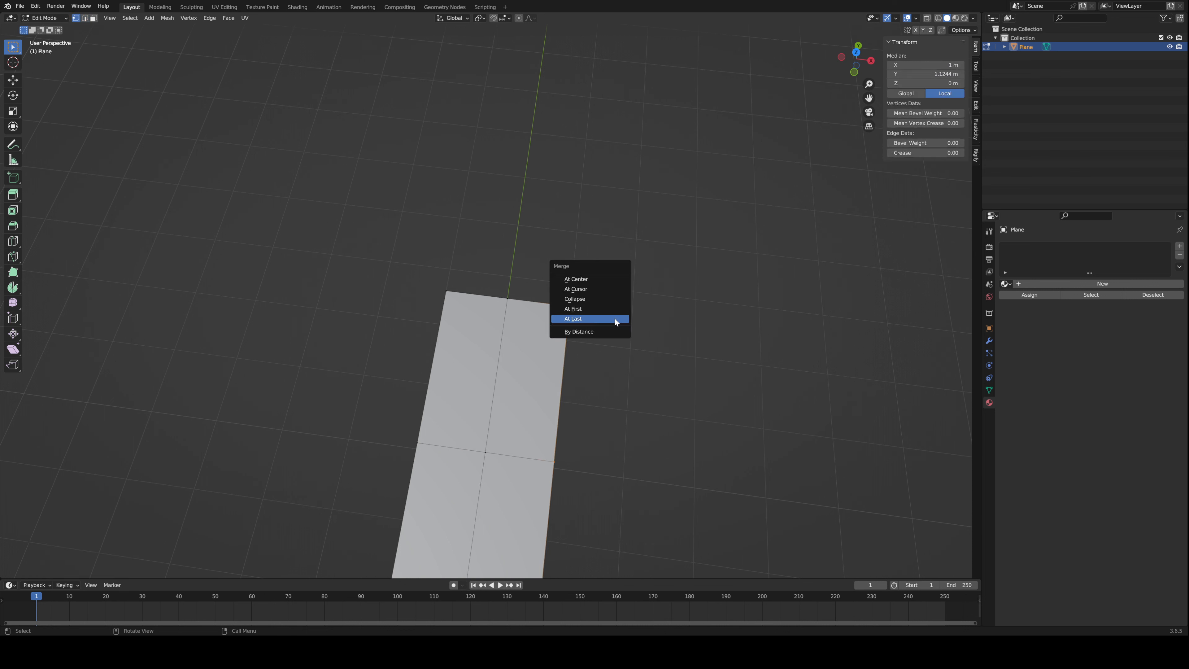
pyautogui.click(616, 319)
# - Try merging the end's positive X corner vertex down into the side vertex with At Last
pyautogui.keyDown('shift'); pyautogui.click(565, 303); pyautogui.keyUp('shift')
pyautogui.click(565, 303)
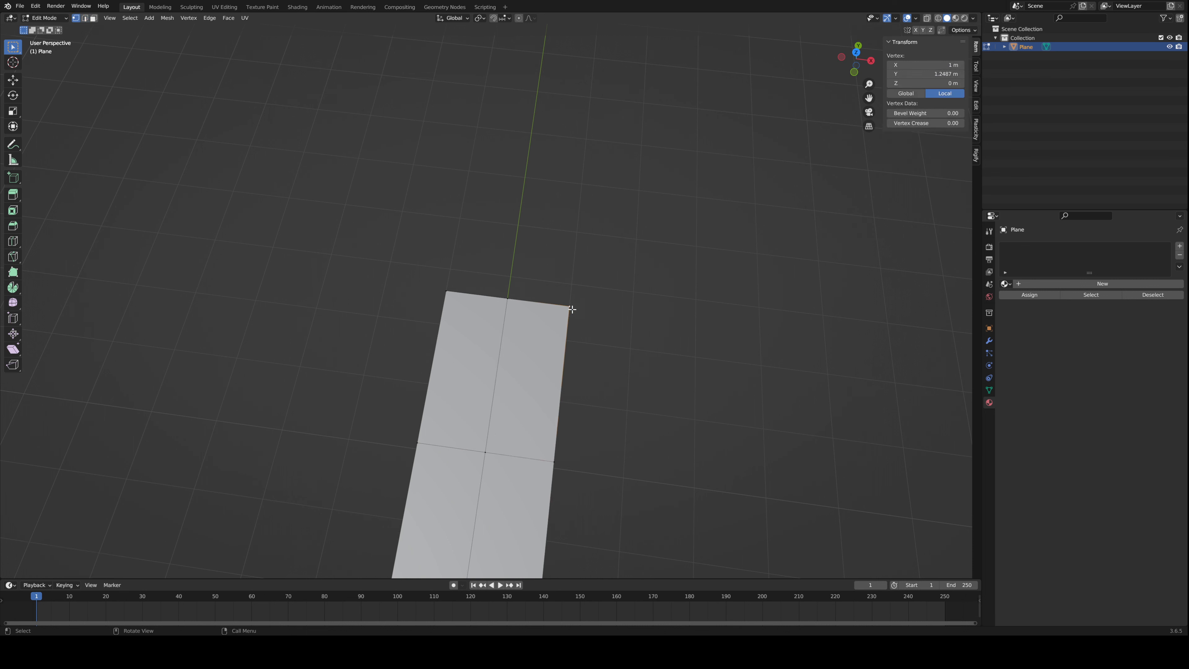
pyautogui.keyDown('shift'); pyautogui.click(552, 438); pyautogui.keyUp('shift')
pyautogui.press('m')
pyautogui.click(647, 433)
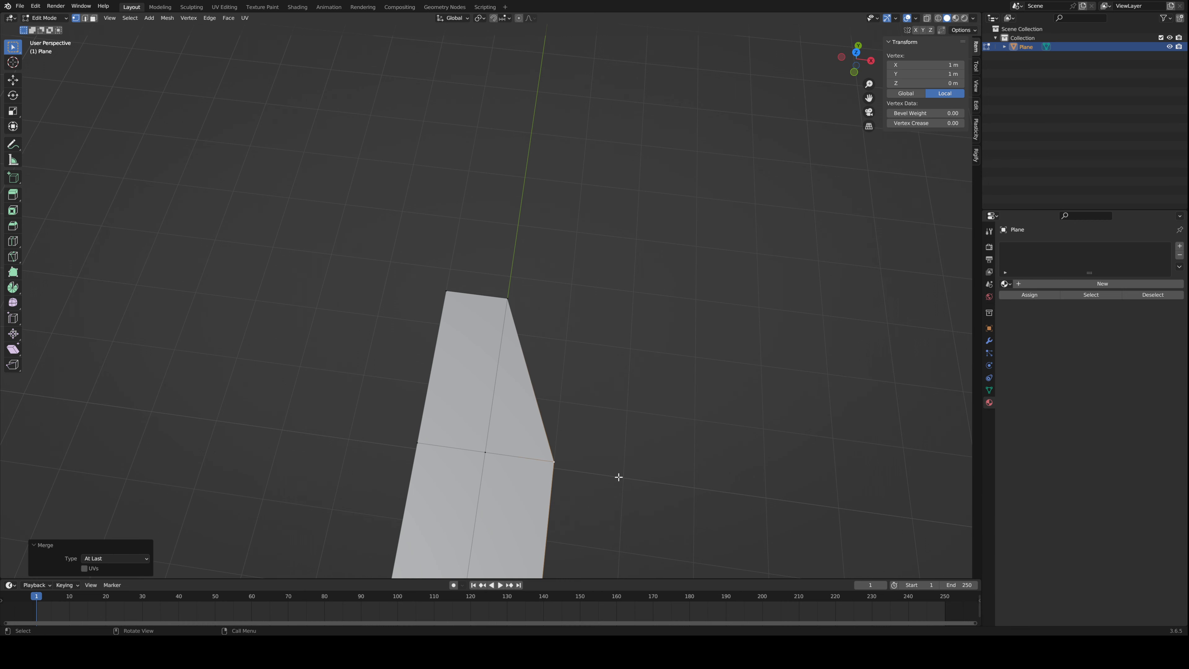
pyautogui.hotkey('ctrl', 'z')
pyautogui.hotkey('ctrl', 'z')
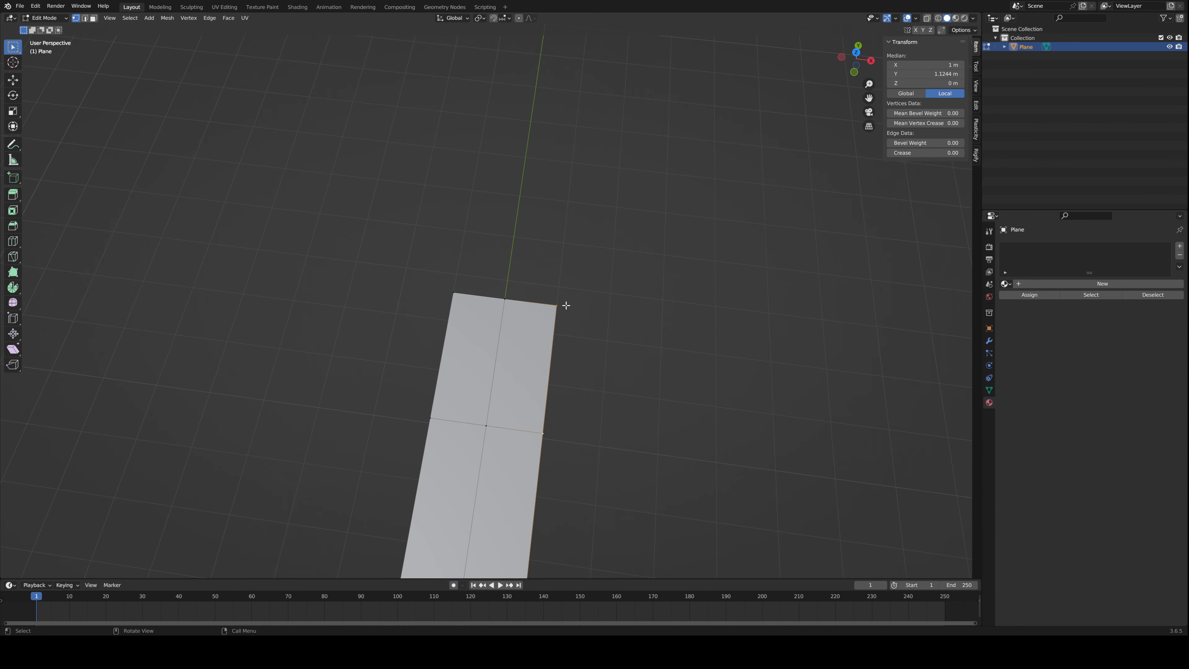
# - Try moving the end's positive X corner vertex along the Y axis
pyautogui.press('g')
pyautogui.press('y')
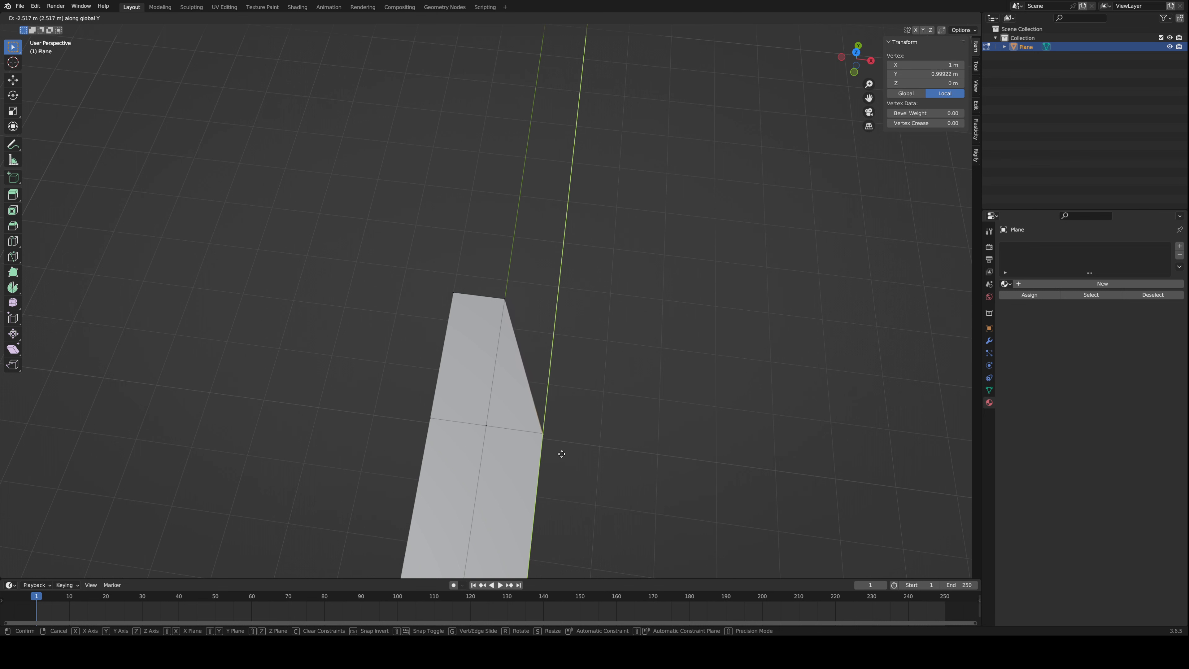
pyautogui.rightClick(583, 320)
# - Select all the vertices at the strip's positive Y end
pyautogui.scroll(-3, 582, 326)
pyautogui.moveTo(402, 264); pyautogui.dragTo(580, 322)
pyautogui.scroll(3, 581, 321)
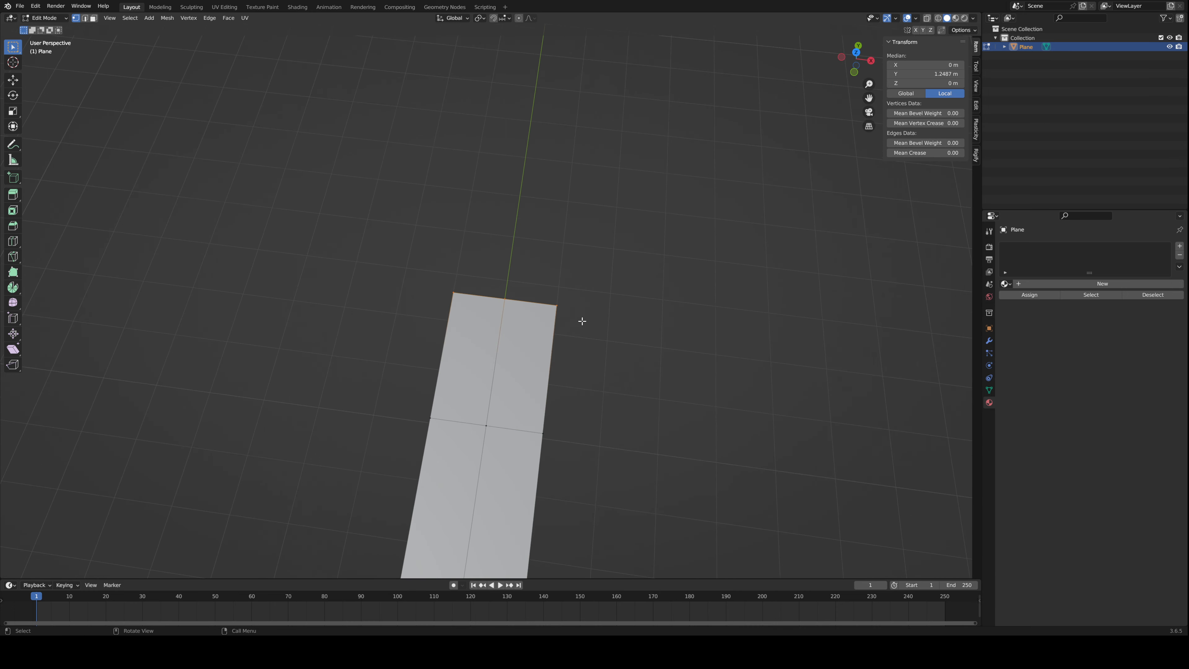
pyautogui.moveTo(582, 320); pyautogui.dragTo(653, 372, button='middle')
# - Try scaling the selected end vertices along the X axis
pyautogui.press('s')
pyautogui.press('x')
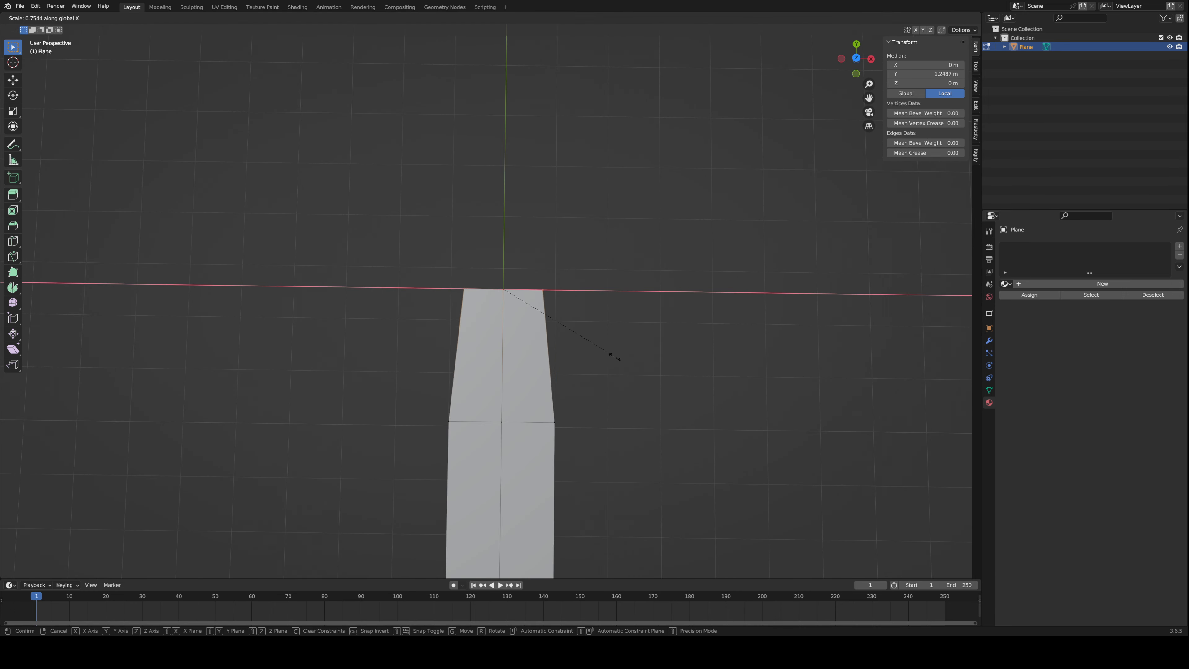
pyautogui.rightClick(589, 365)
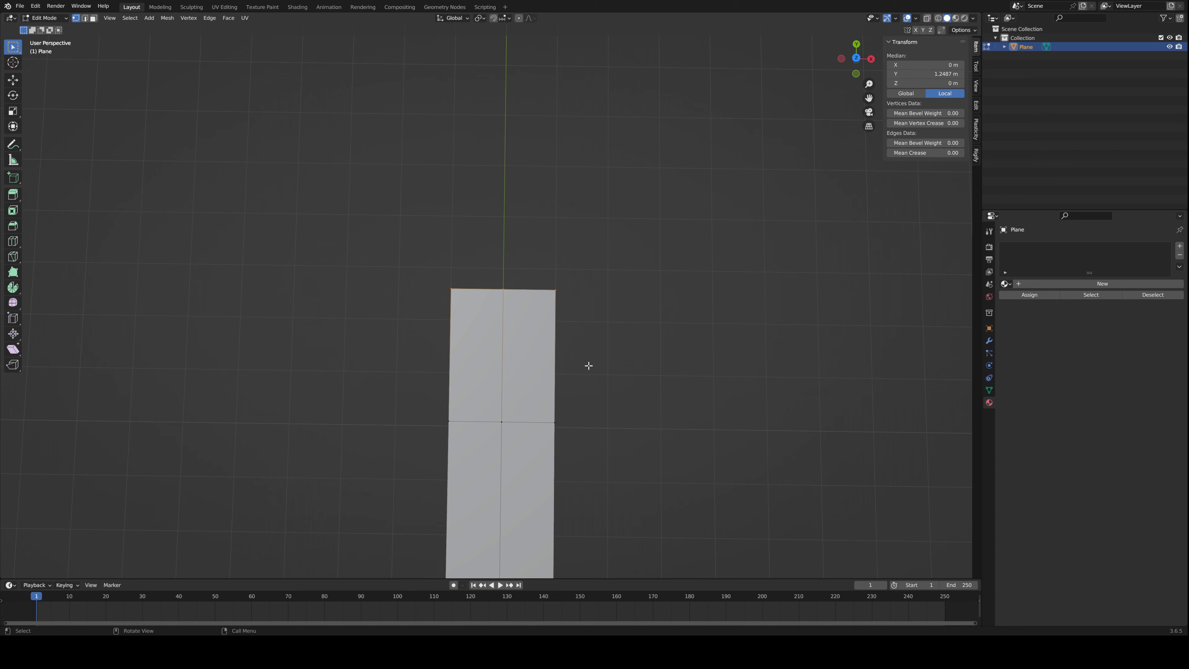
# - Collapse the selected end vertices to a single point by scaling them to 0
pyautogui.scroll(1, 589, 365)
pyautogui.keyDown('shift'); pyautogui.moveTo(593, 360); pyautogui.dragTo(589, 376, button='middle'); pyautogui.keyUp('shift')
pyautogui.scroll(2, 589, 375)
pyautogui.scroll(1, 414, 298)
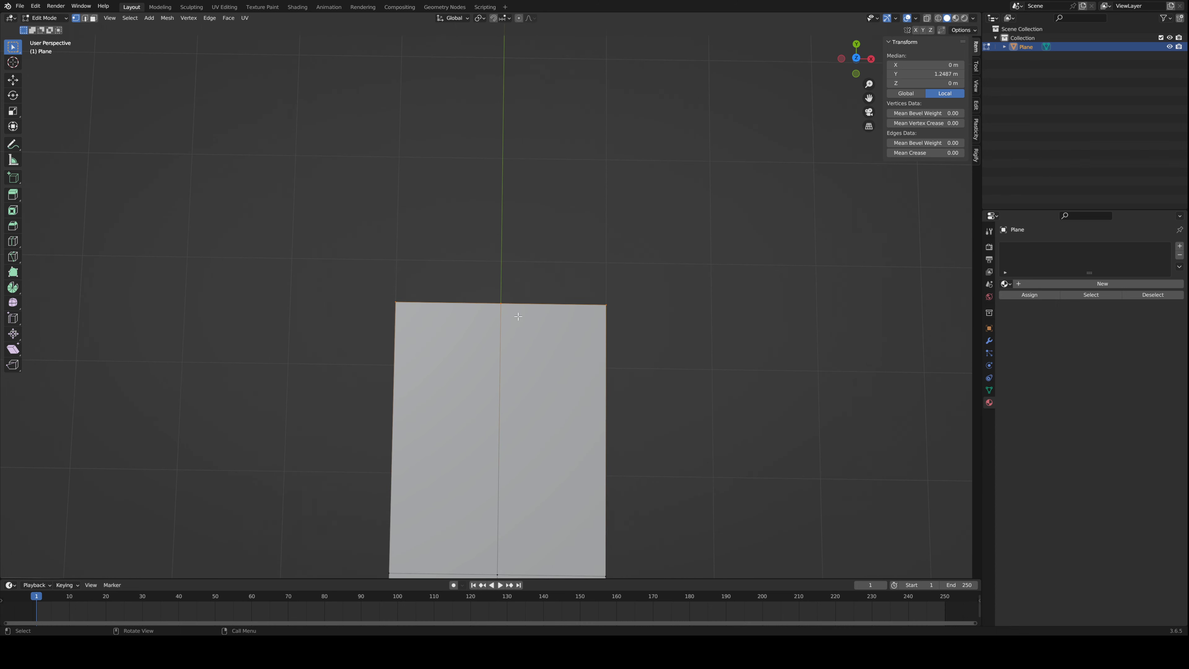
pyautogui.write('s')
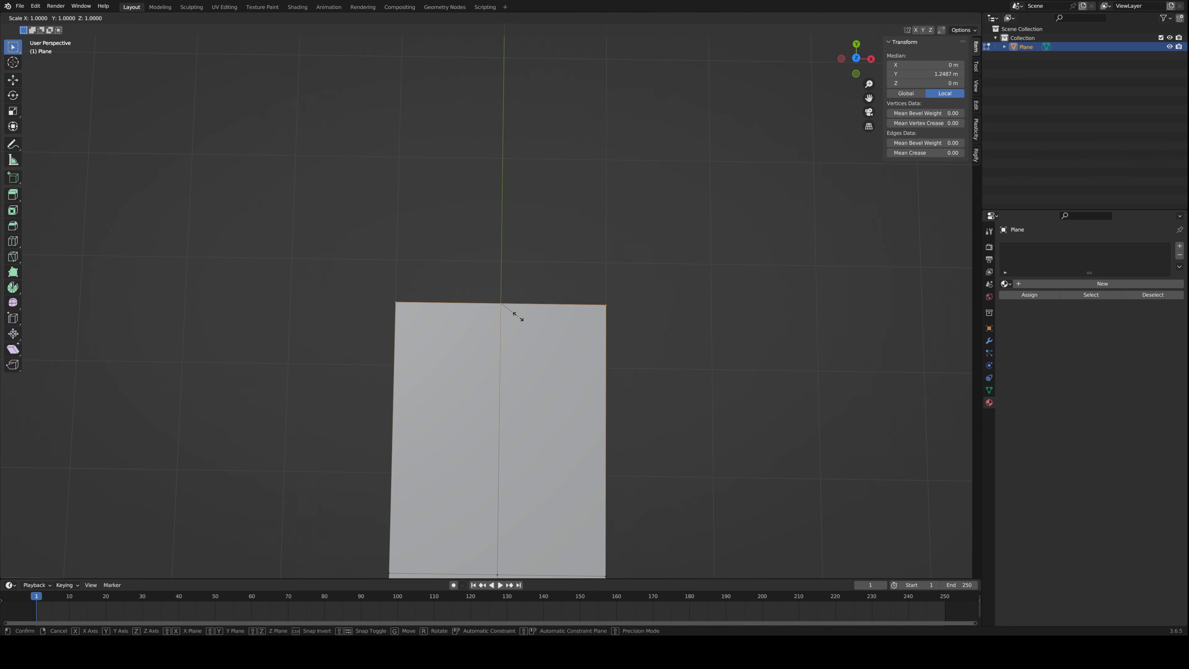
pyautogui.write('90')
pyautogui.rightClick(518, 317)
pyautogui.write('s0')
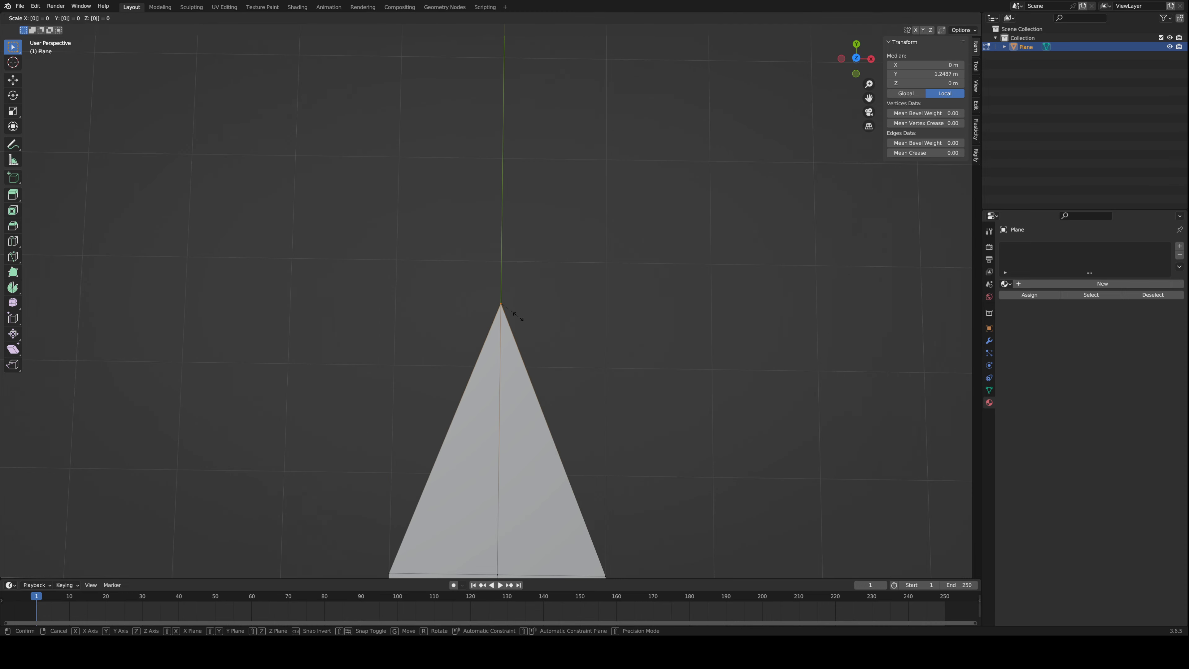
pyautogui.press('Return')
# - Try moving individual overlapping vertices away from the tip, and undo the scaling to 0
pyautogui.moveTo(550, 313); pyautogui.dragTo(518, 409, button='middle')
pyautogui.click(514, 412)
pyautogui.press('g')
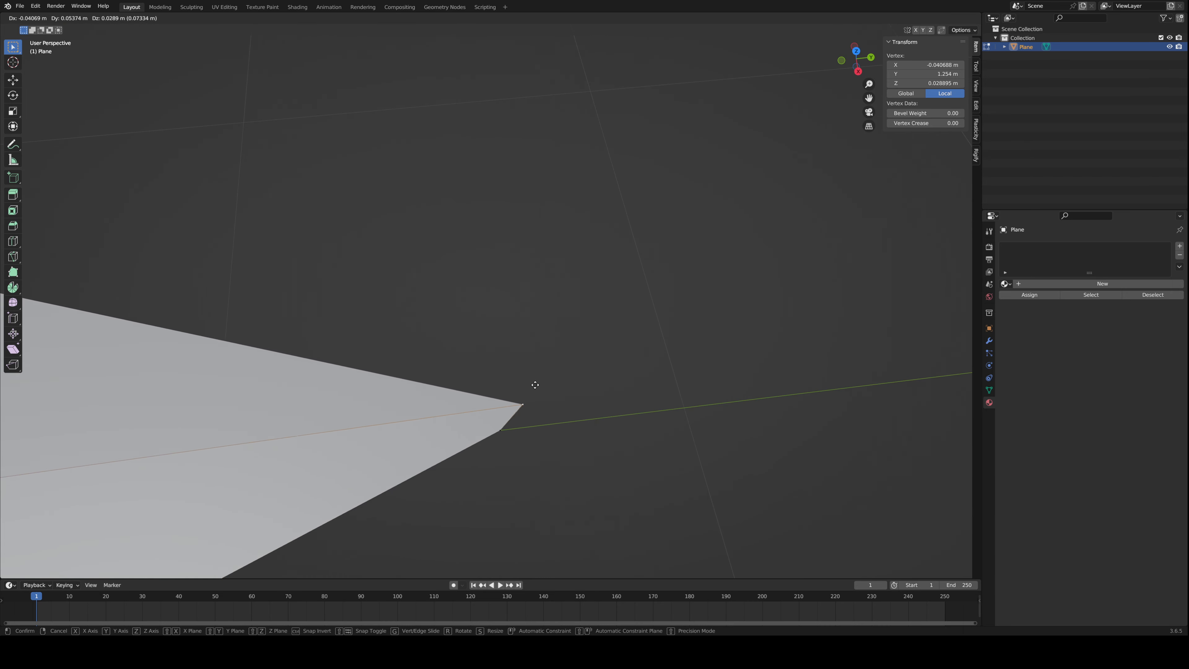
pyautogui.press('Escape')
pyautogui.click(510, 411)
pyautogui.click(498, 414)
pyautogui.press('g')
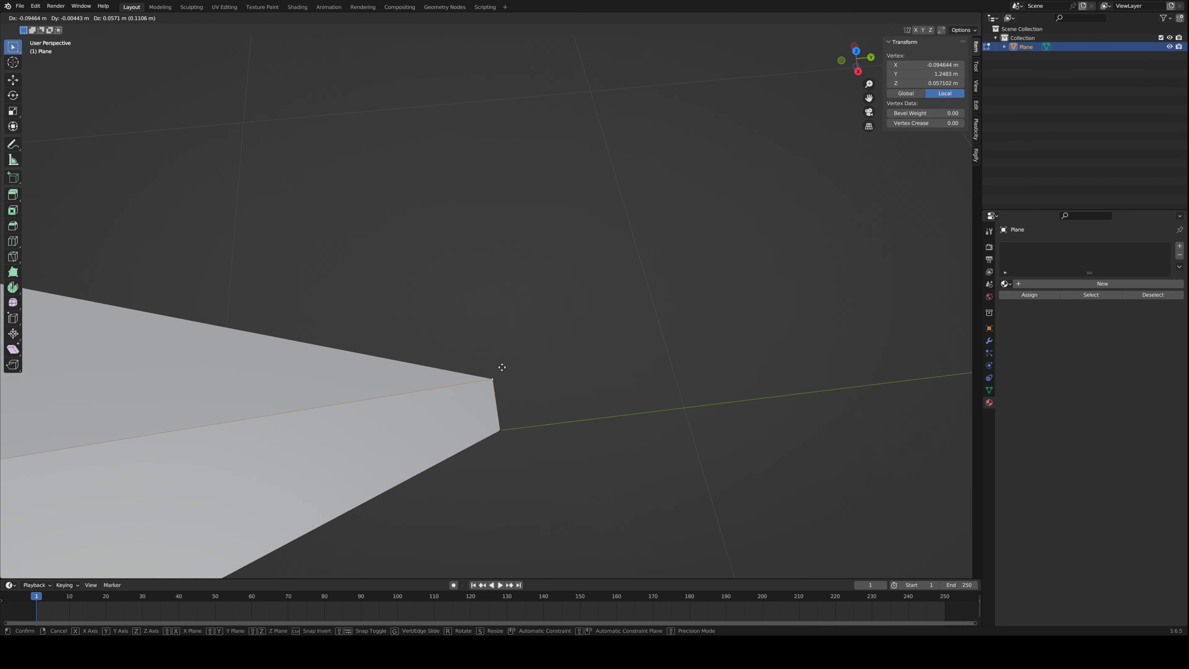
pyautogui.press('Escape')
pyautogui.moveTo(509, 377); pyautogui.dragTo(483, 413, button='middle')
pyautogui.hotkey('ctrl', 'z')
pyautogui.hotkey('ctrl', 'z')
pyautogui.hotkey('ctrl', 'z')
pyautogui.hotkey('ctrl', 'z')
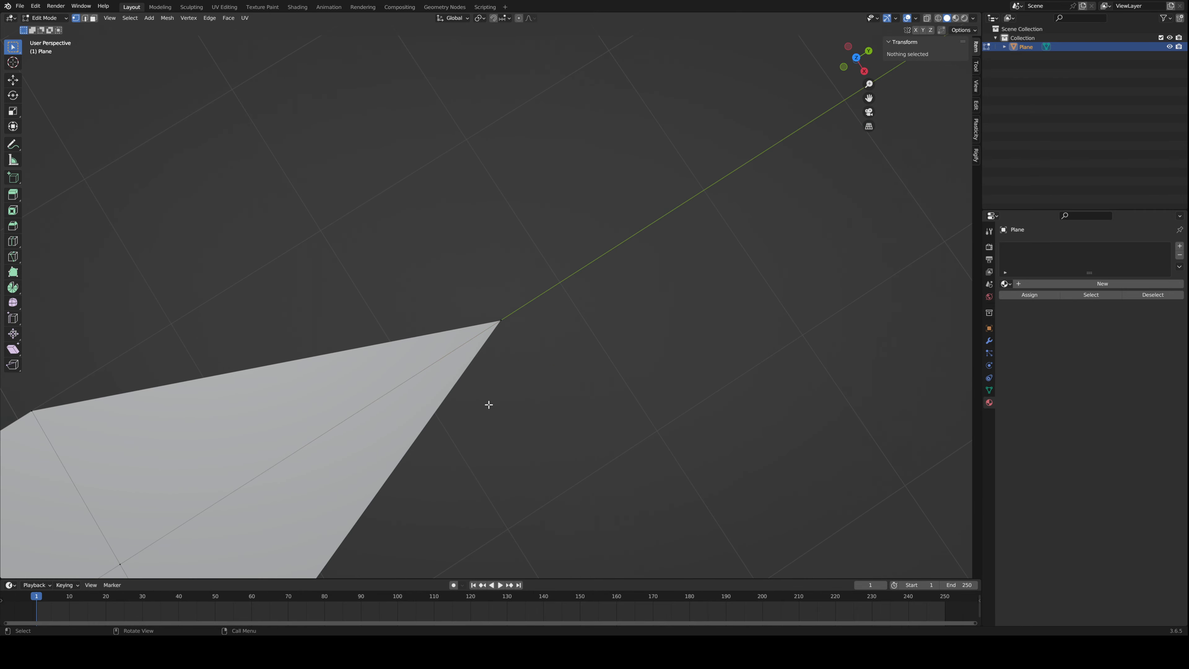
# - Merge the selected positive Y end vertices at center into a pointed tip
pyautogui.press('m')
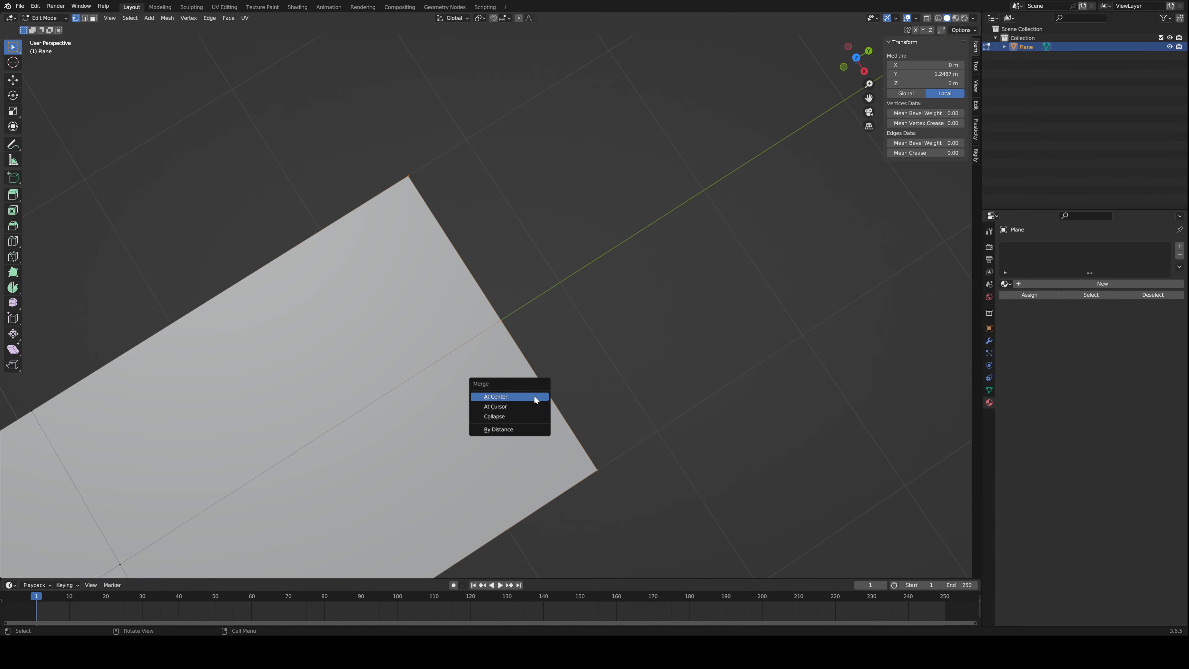
pyautogui.click(534, 396)
pyautogui.scroll(-5, 484, 340)
pyautogui.moveTo(484, 340); pyautogui.dragTo(571, 375, button='middle')
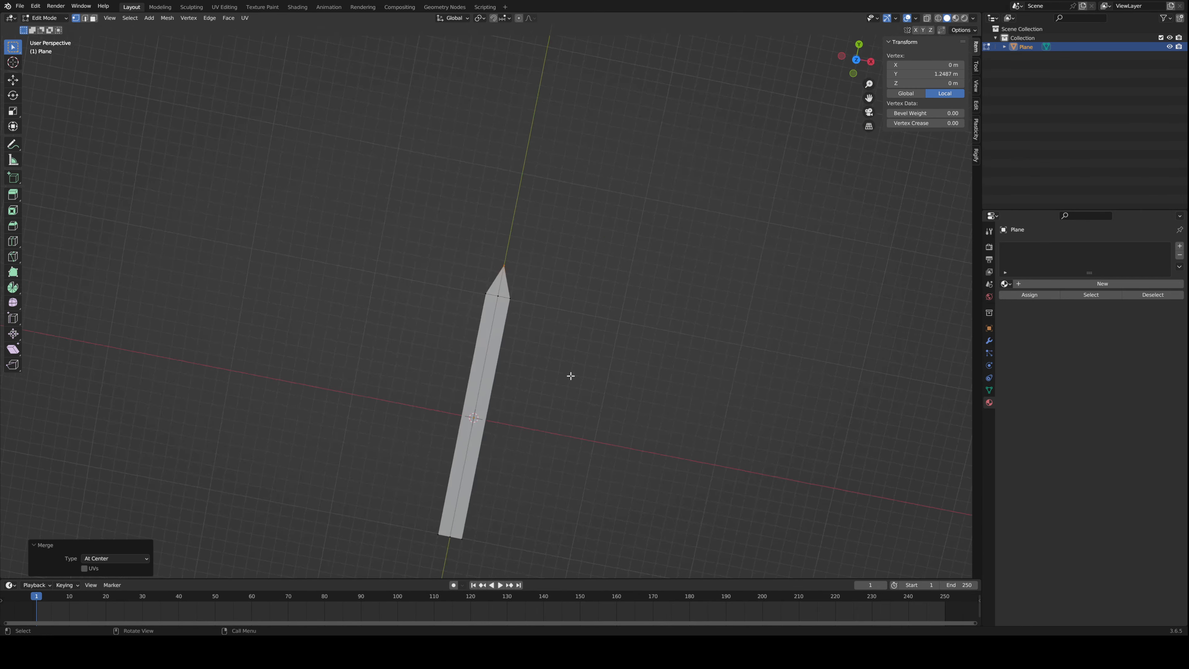
# - Lengthen the strip by moving its negative Y end vertices -5.0018 m along the Y axis
pyautogui.scroll(-3, 570, 374)
pyautogui.moveTo(438, 349); pyautogui.dragTo(544, 459)
pyautogui.press('g')
pyautogui.press('y')
pyautogui.click(540, 468)
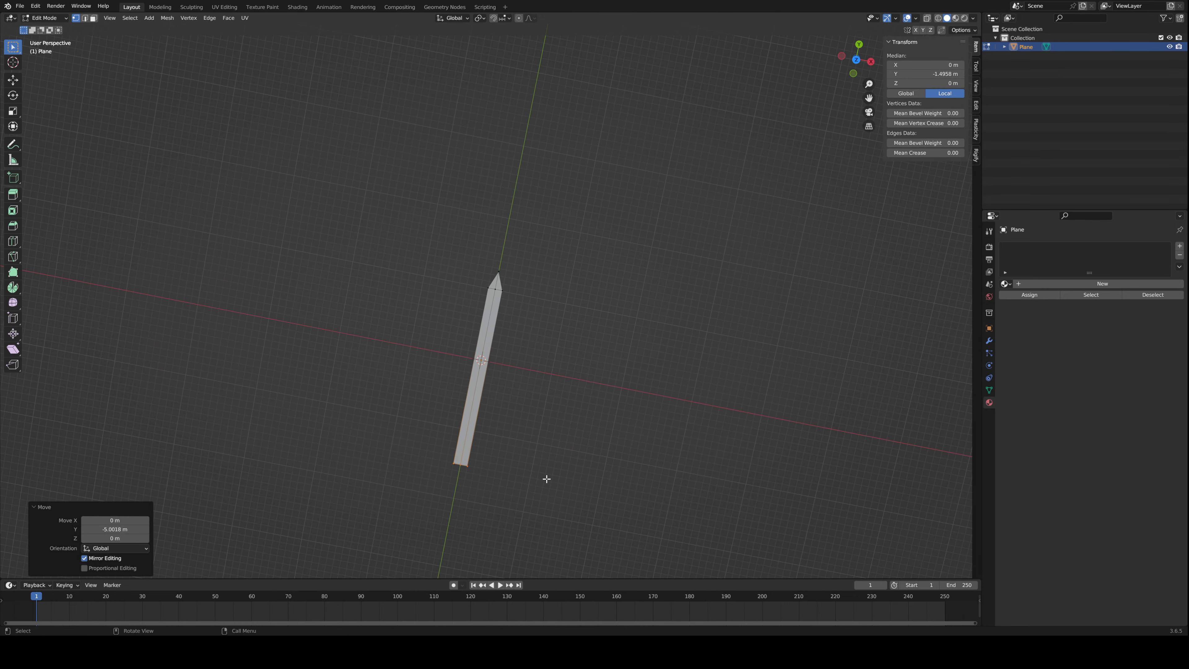
# - Scale the whole blade mesh along the X axis to a width of about 1.62 m
pyautogui.press('a')
pyautogui.press('s')
pyautogui.press('x')
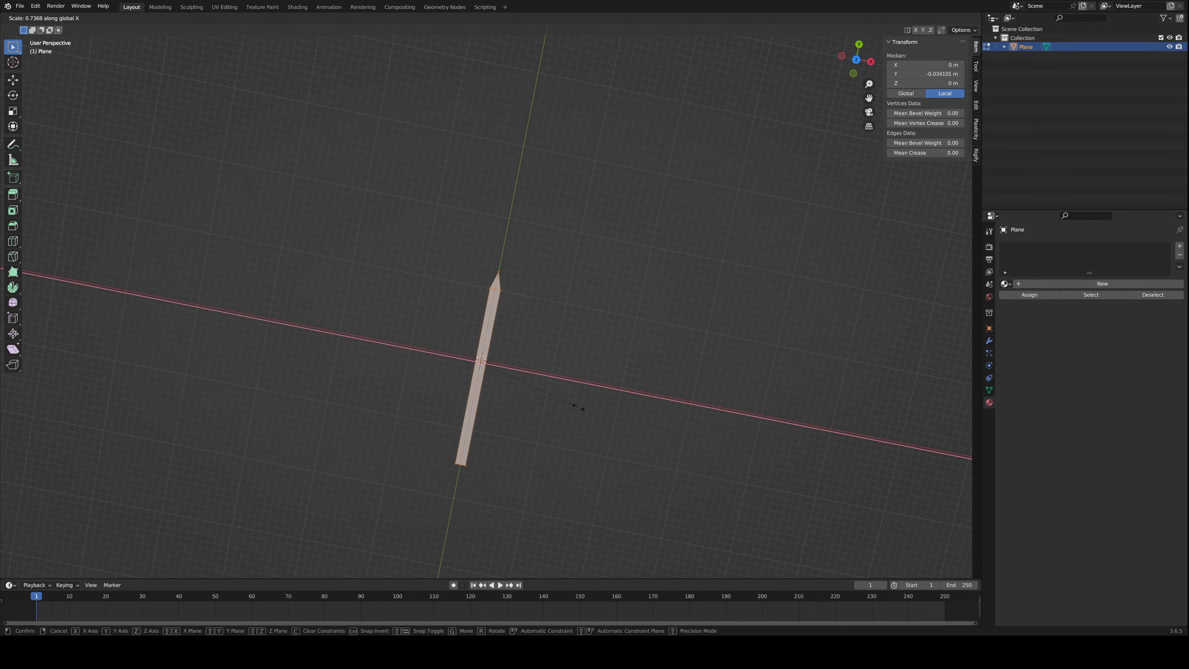
pyautogui.click(579, 406)
pyautogui.moveTo(579, 406); pyautogui.dragTo(661, 401, button='middle')
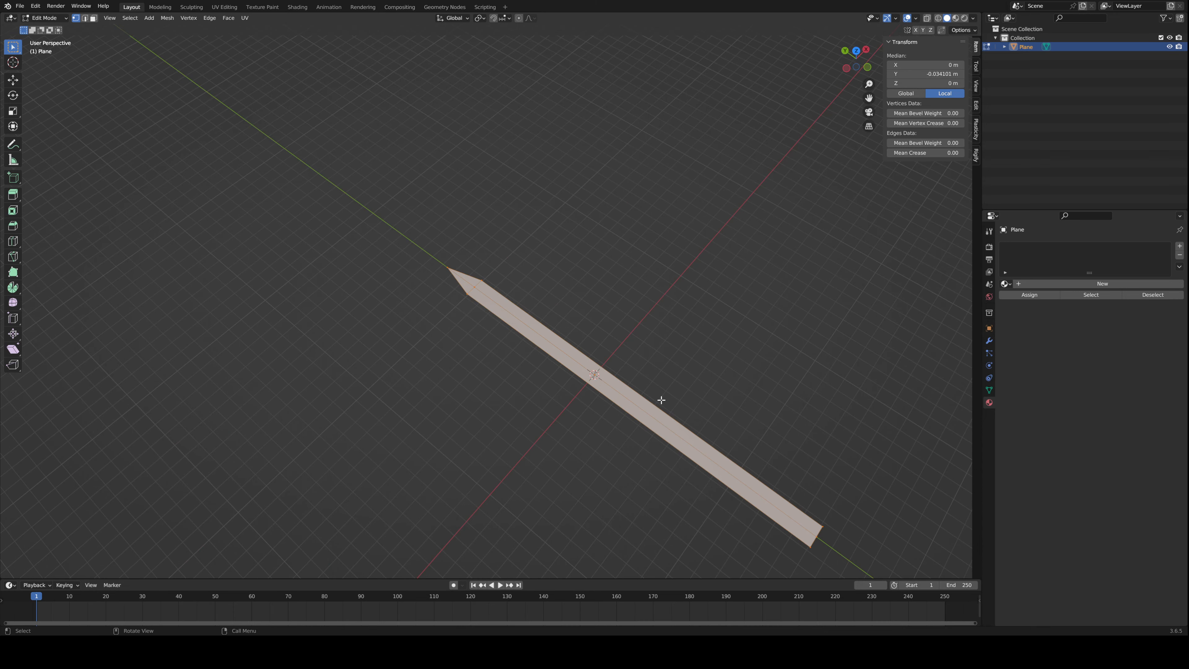
pyautogui.press('s')
pyautogui.press('y')
pyautogui.press('x')
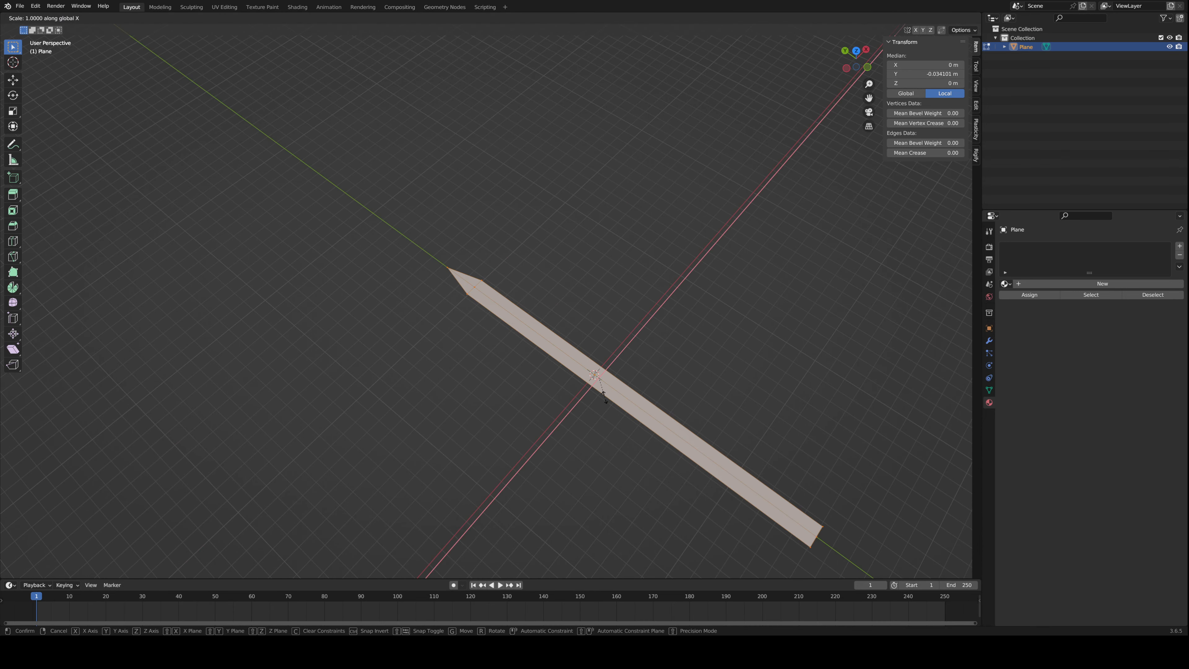
pyautogui.click(532, 374)
# - Raise the blade's central lengthwise edge about 0.55 m along Z to form a ridge
pyautogui.moveTo(532, 375); pyautogui.dragTo(497, 356, button='middle')
pyautogui.scroll(5, 497, 357)
pyautogui.scroll(2, 505, 359)
pyautogui.press('2')
pyautogui.scroll(-2, 496, 316)
pyautogui.keyDown('shift'); pyautogui.moveTo(632, 344); pyautogui.dragTo(512, 409, button='middle'); pyautogui.keyUp('shift')
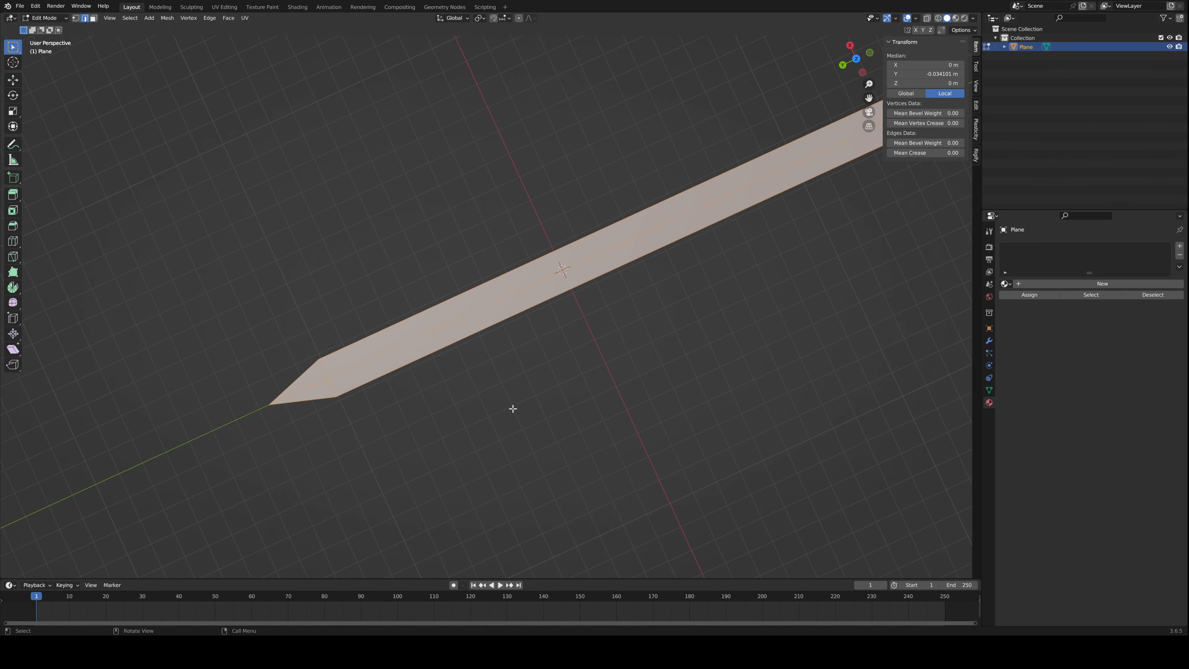
pyautogui.click(613, 351)
pyautogui.moveTo(613, 350); pyautogui.dragTo(526, 318, button='middle')
pyautogui.moveTo(435, 332); pyautogui.dragTo(587, 295, button='middle')
pyautogui.click(587, 295)
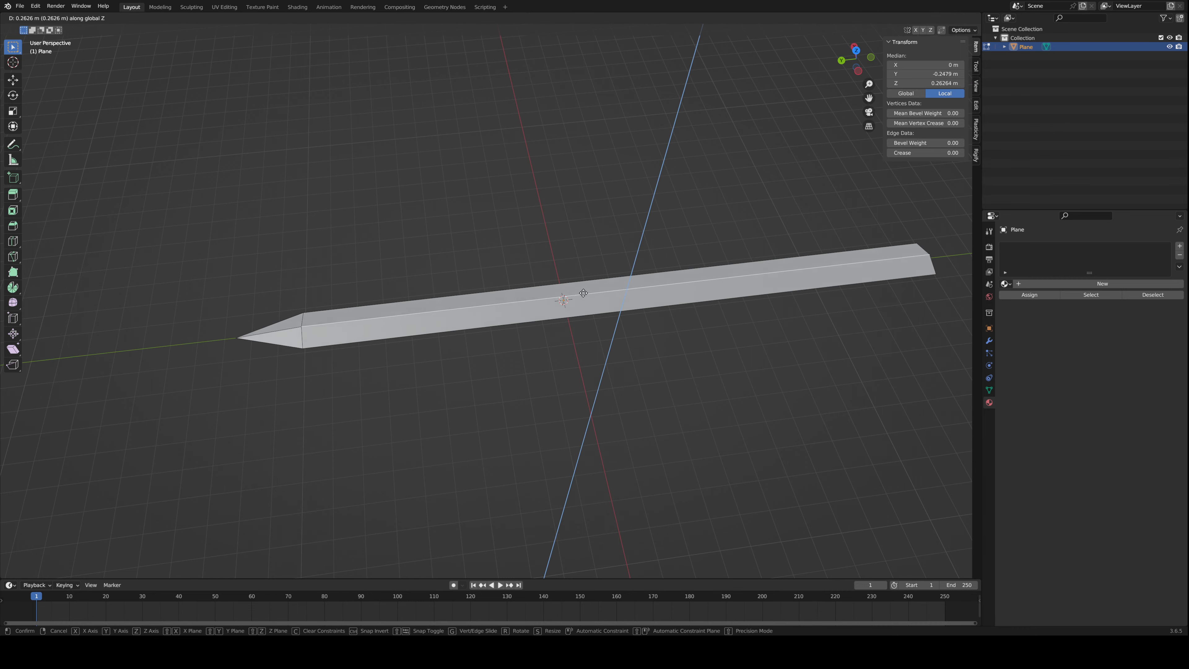
# - Add a Mirror modifier to the blade, enabling only the Z axis and disabling X
pyautogui.press('Tab')
pyautogui.moveTo(584, 297); pyautogui.dragTo(573, 324, button='middle')
pyautogui.press('Tab')
pyautogui.press('Tab')
pyautogui.moveTo(526, 379); pyautogui.dragTo(407, 336, button='middle')
pyautogui.click(989, 341)
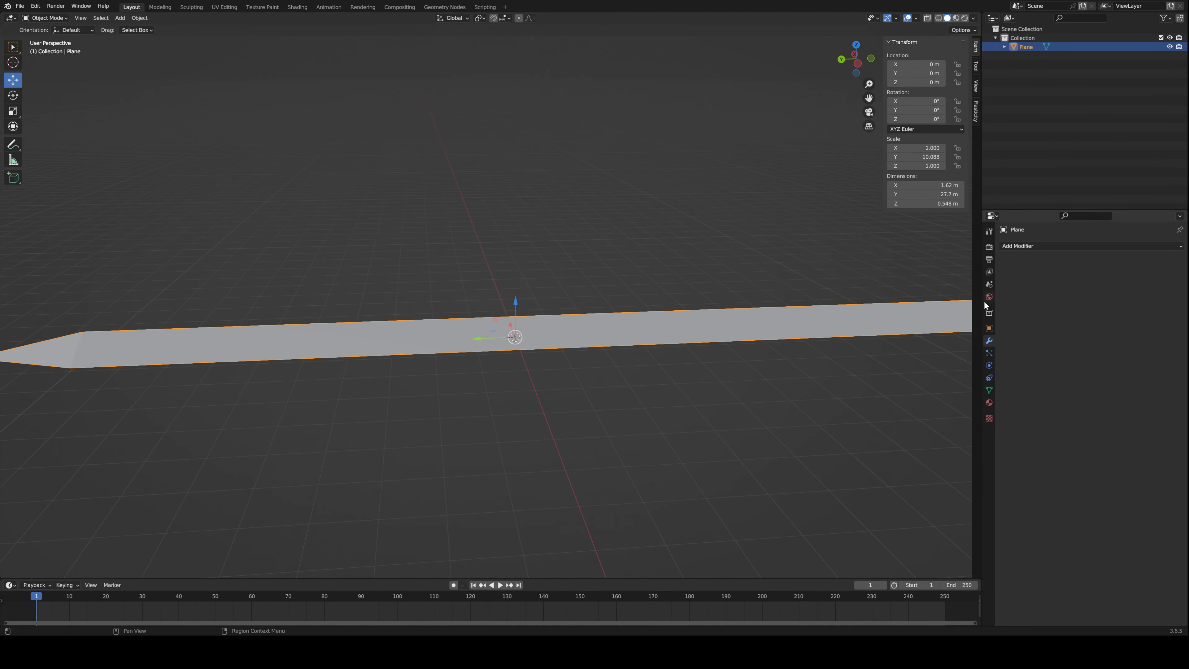
pyautogui.click(1013, 247)
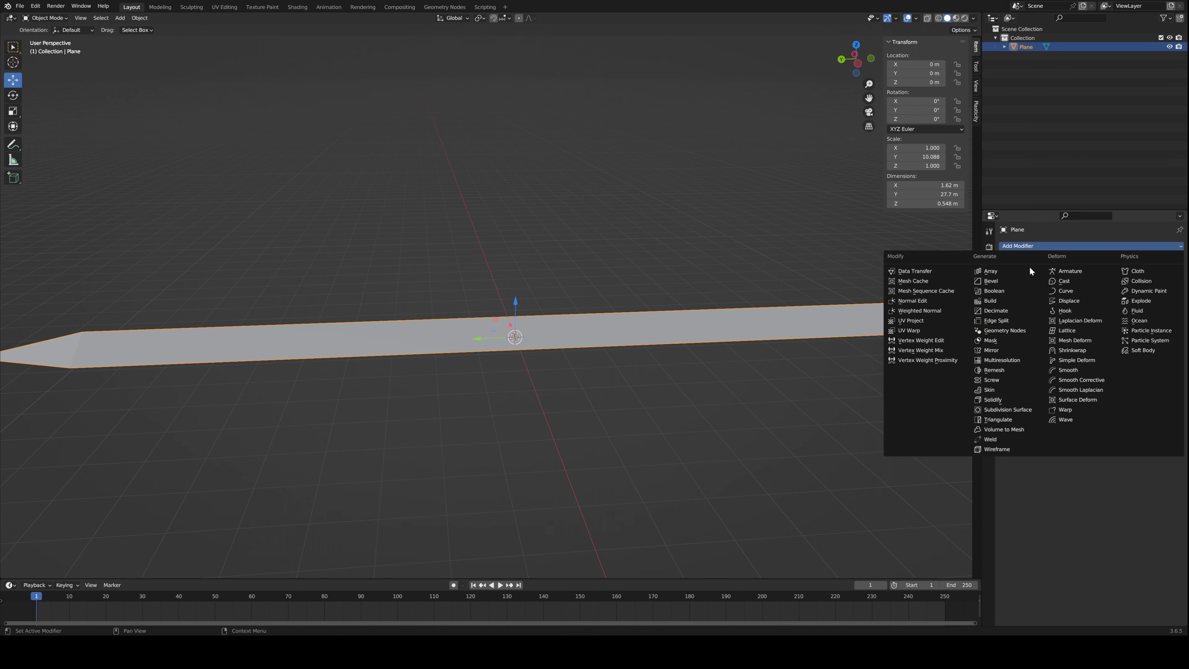
pyautogui.click(1002, 355)
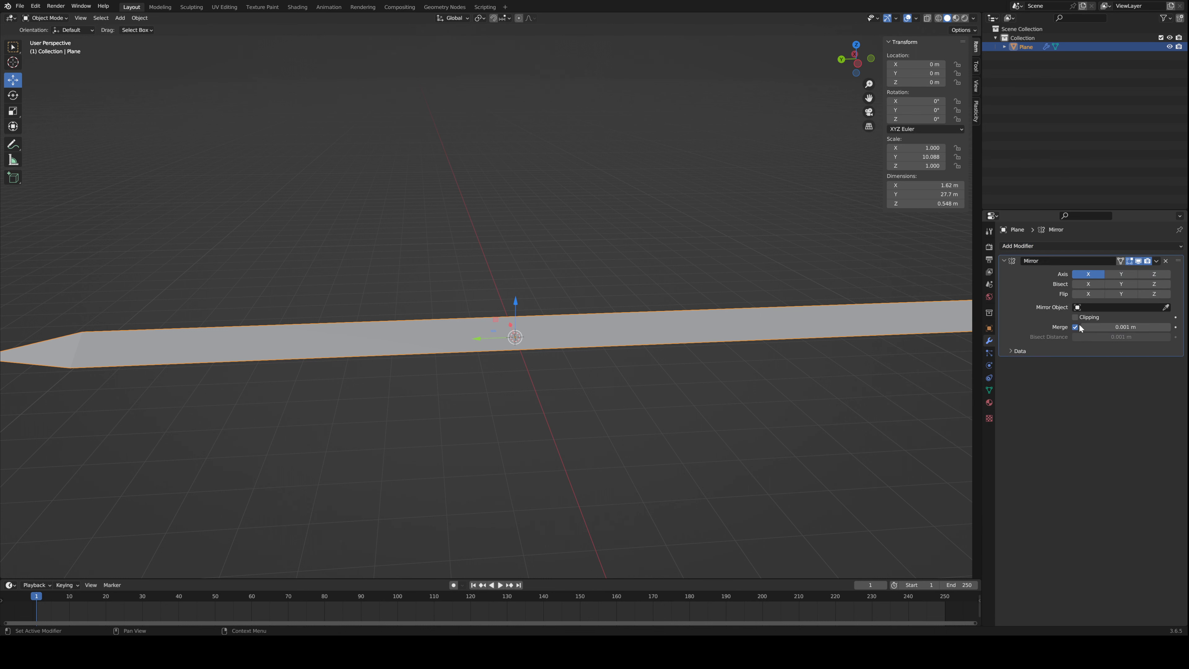
pyautogui.click(1153, 274)
pyautogui.click(1088, 274)
# - Try moving the ridge vertex behind the blade's tip on the mirrored mesh, and undo the move
pyautogui.press('Tab')
pyautogui.press('a')
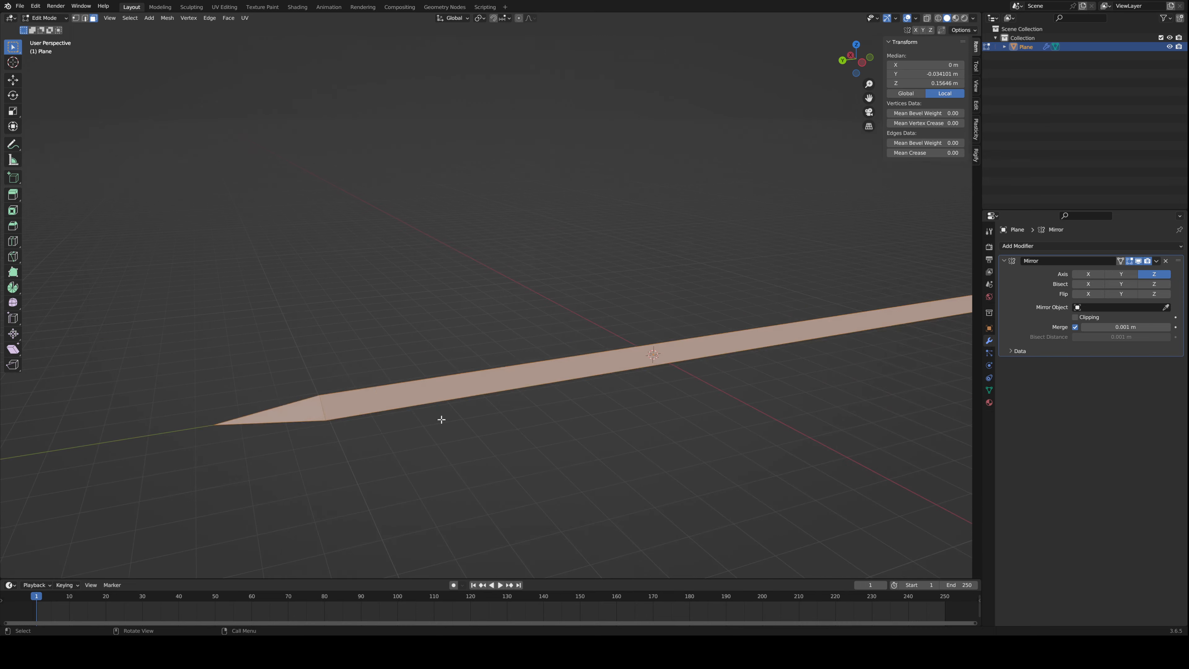
pyautogui.click(440, 420)
pyautogui.moveTo(441, 419); pyautogui.dragTo(542, 468, button='middle')
pyautogui.click(407, 491)
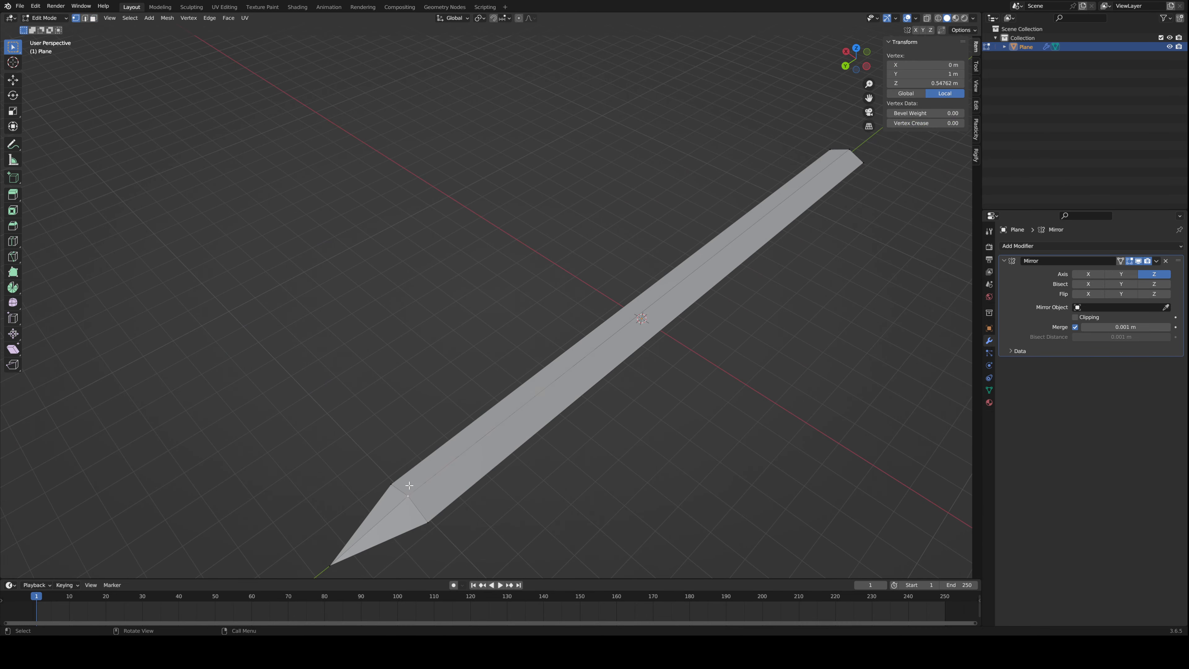
pyautogui.press('g')
pyautogui.click(437, 441)
pyautogui.moveTo(438, 441); pyautogui.dragTo(397, 378, button='middle')
pyautogui.hotkey('ctrl', 'z')
# - Add two evenly spaced loop cuts across the blade and bevel the one nearer the tip into several segments
pyautogui.hotkey('ctrl', 'r')
pyautogui.click(396, 379)
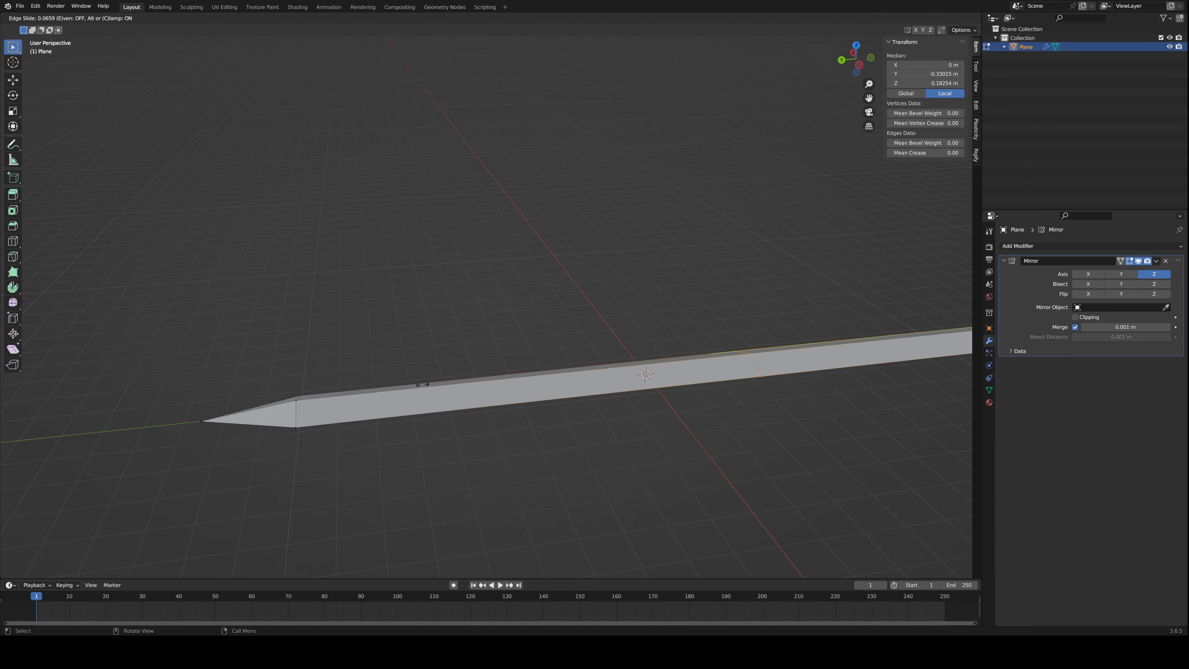
pyautogui.rightClick(396, 378)
pyautogui.press('3')
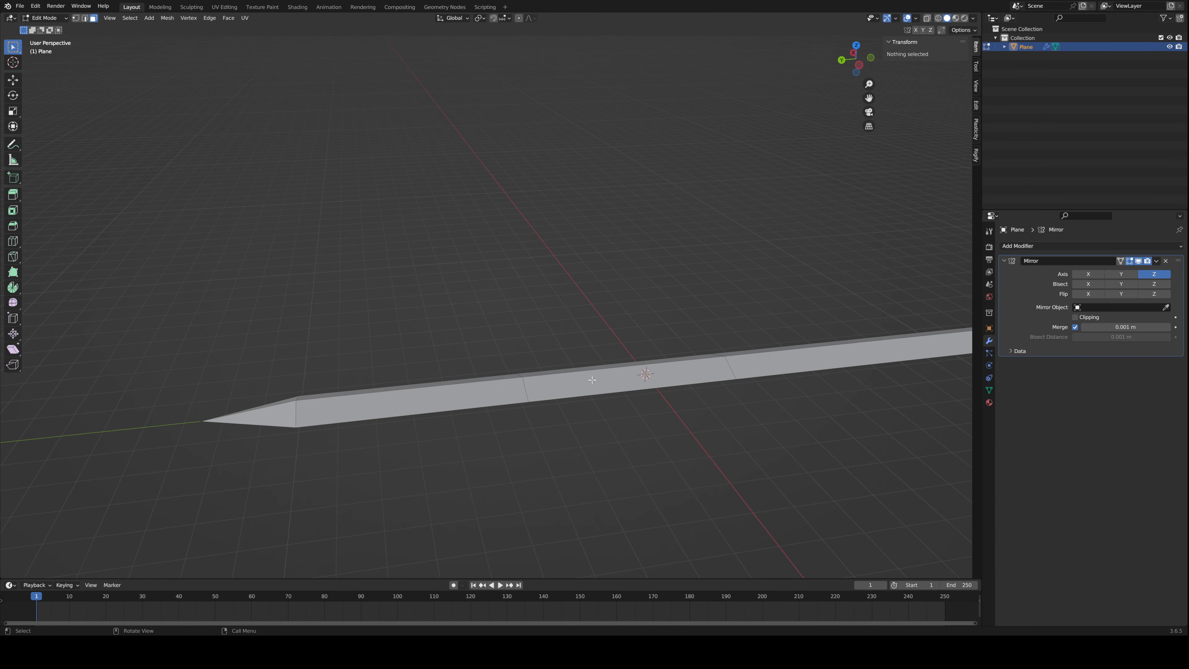
pyautogui.keyDown('alt'); pyautogui.click(522, 384); pyautogui.keyUp('alt')
pyautogui.hotkey('ctrl', 'b')
pyautogui.scroll(-1, 591, 419)
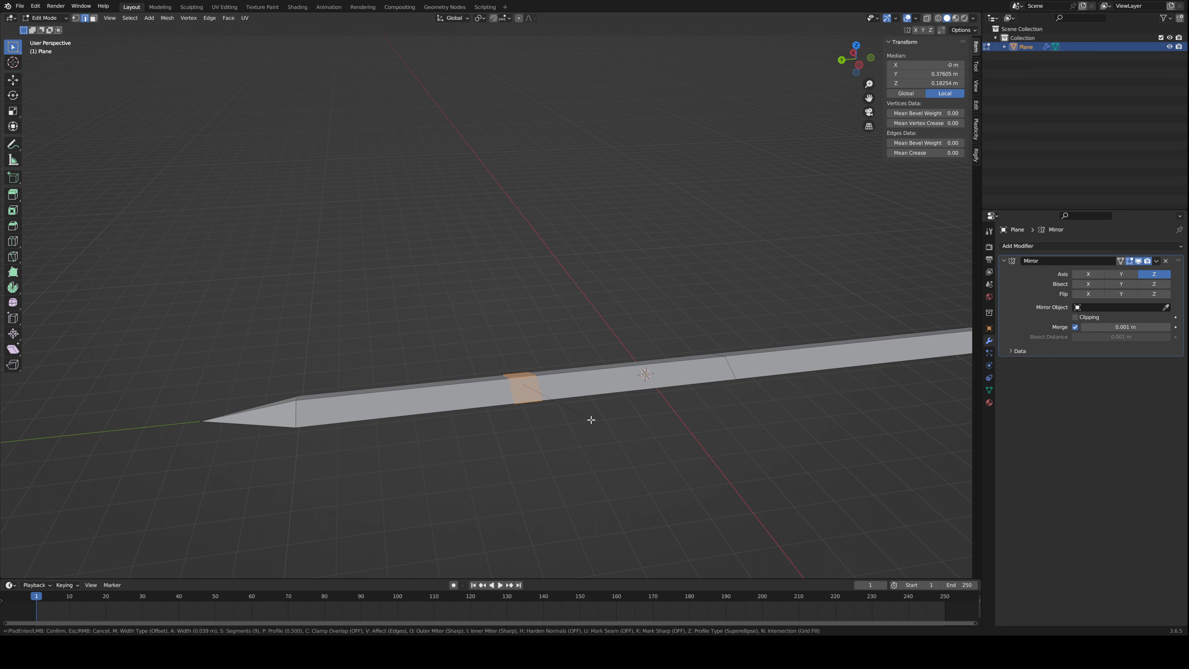
pyautogui.click(590, 420)
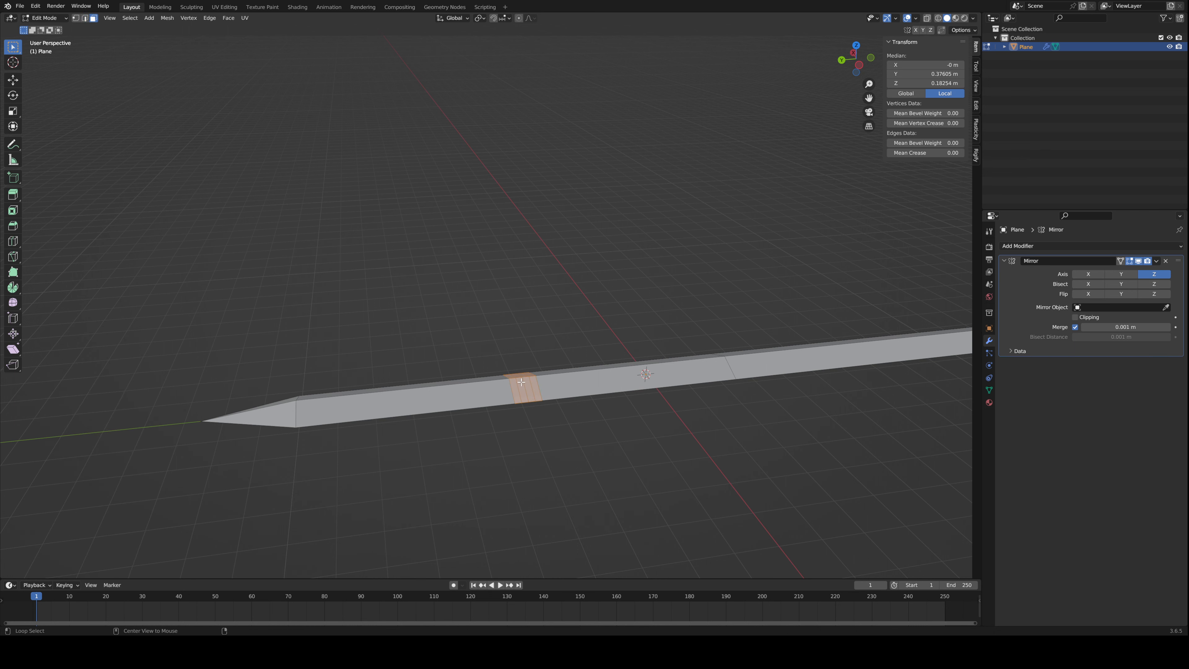
# - Extrude a loop of faces in the bevelled band along their normals and check the shape in Object Mode
pyautogui.keyDown('alt'); pyautogui.keyDown('shift'); pyautogui.click(531, 376); pyautogui.keyUp('shift'); pyautogui.keyUp('alt')
pyautogui.hotkey('alt', 'e')
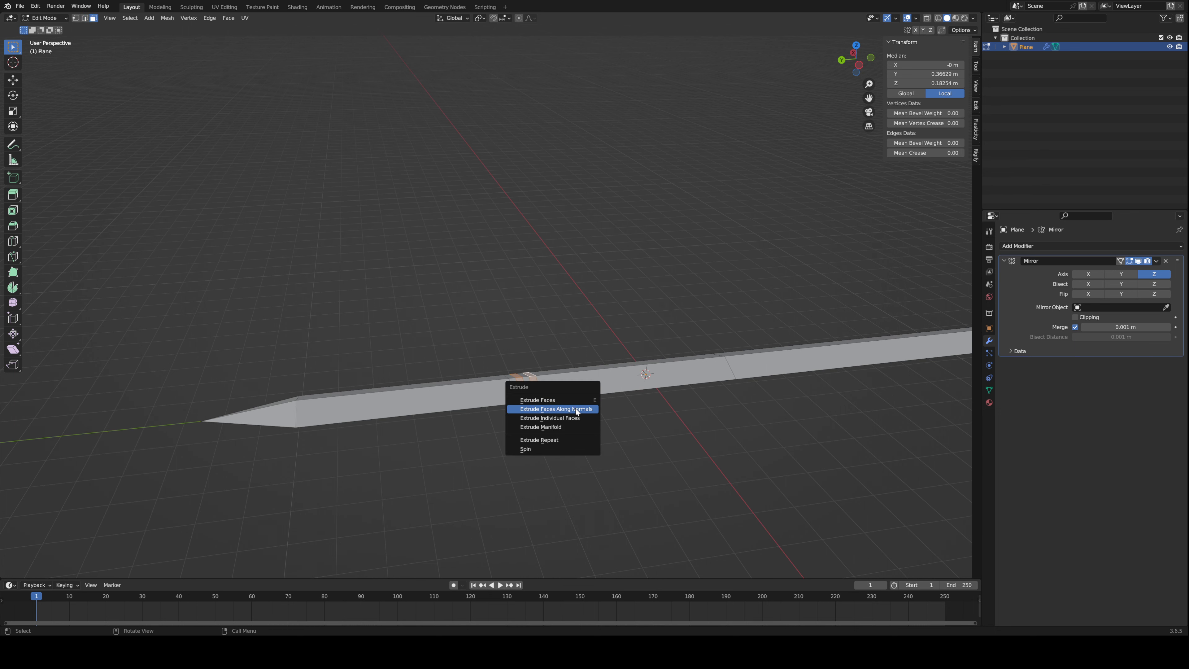
pyautogui.click(576, 409)
pyautogui.click(588, 408)
pyautogui.press('Tab')
pyautogui.moveTo(588, 408); pyautogui.dragTo(595, 362, button='middle')
pyautogui.press('Tab')
pyautogui.press('Tab')
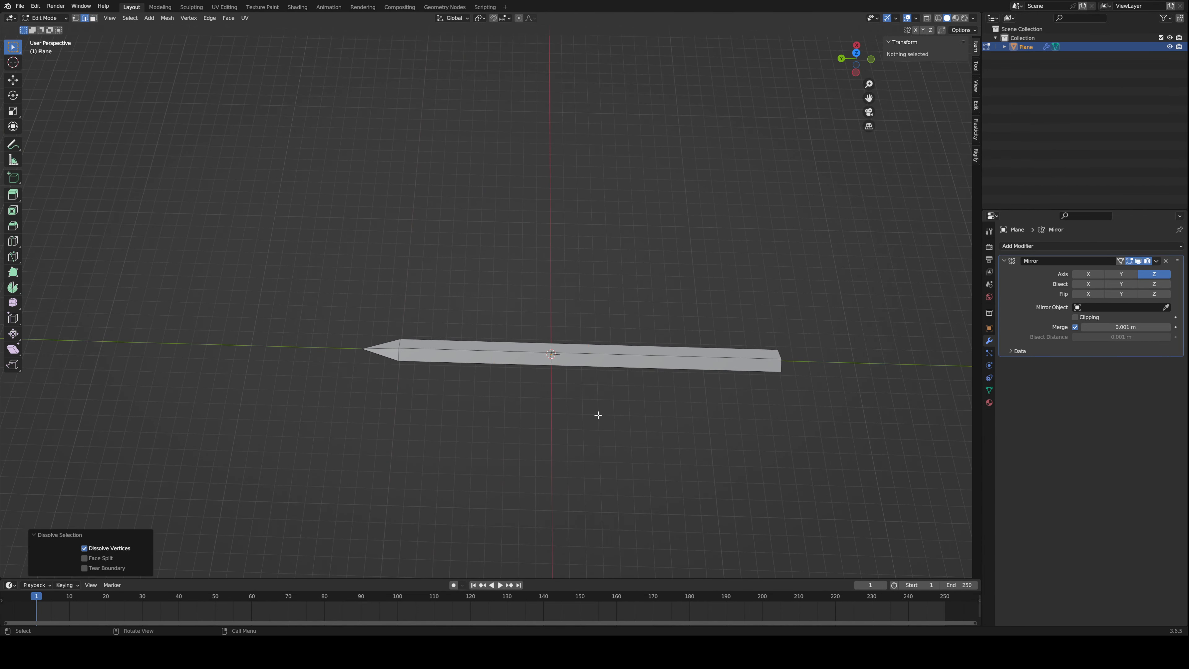
# - Move the blade object about 14.87 m along the Y axis in top view, placing its base at the origin
pyautogui.moveTo(597, 415); pyautogui.dragTo(566, 442, button='middle')
pyautogui.press('KP_7')
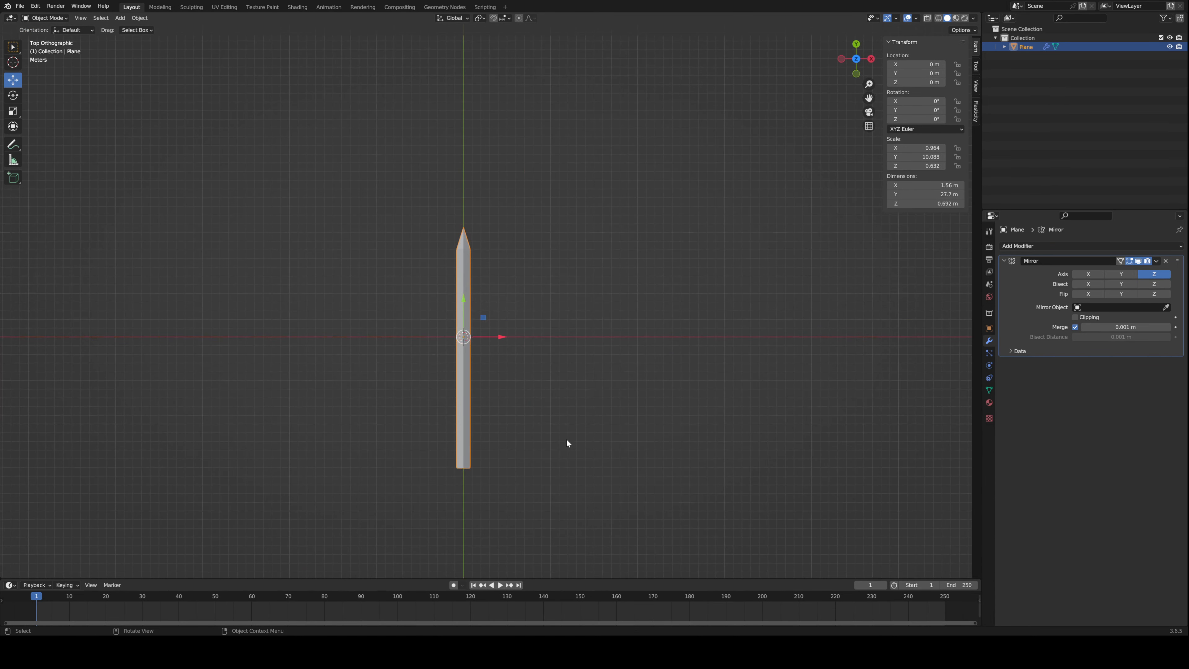
pyautogui.press('g')
pyautogui.press('y')
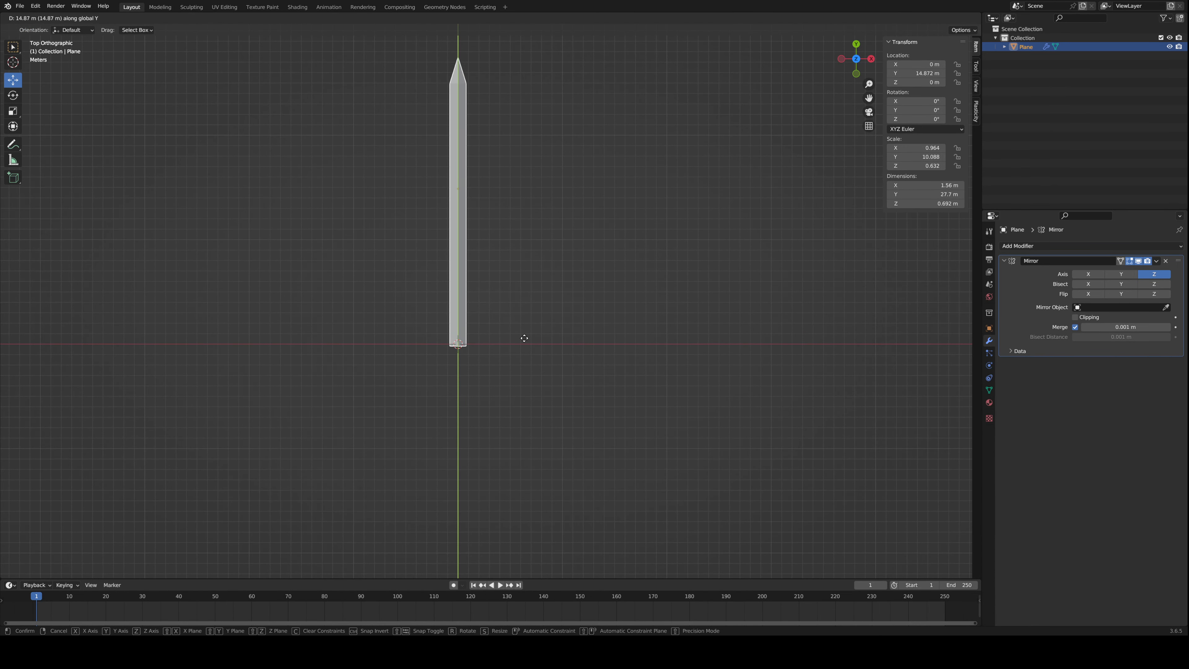
pyautogui.click(520, 336)
pyautogui.click(517, 336)
# - Add a 2 m cube at the blade's base and flatten it along Z to a scale of 0.5
pyautogui.scroll(5, 453, 381)
pyautogui.keyDown('shift'); pyautogui.moveTo(450, 399); pyautogui.dragTo(533, 276, button='middle'); pyautogui.keyUp('shift')
pyautogui.hotkey('shift', 'a')
pyautogui.scroll(2, 546, 342)
pyautogui.hotkey('shift', 'a')
pyautogui.click(580, 358)
pyautogui.press('s')
pyautogui.press('z')
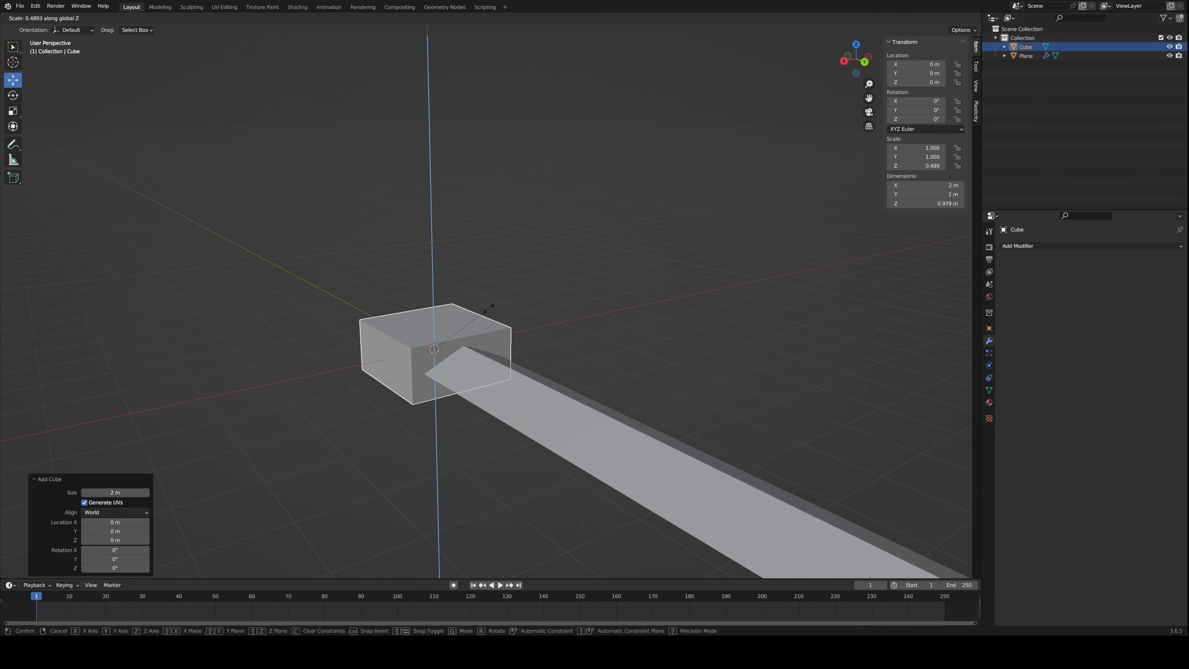
pyautogui.click(490, 309)
# - Try bevelling the flattened cube's four edges parallel to the blade with two segments, and undo the bevel
pyautogui.moveTo(538, 321); pyautogui.dragTo(501, 339, button='middle')
pyautogui.scroll(1, 564, 353)
pyautogui.press('Tab')
pyautogui.moveTo(637, 357); pyautogui.dragTo(581, 362, button='middle')
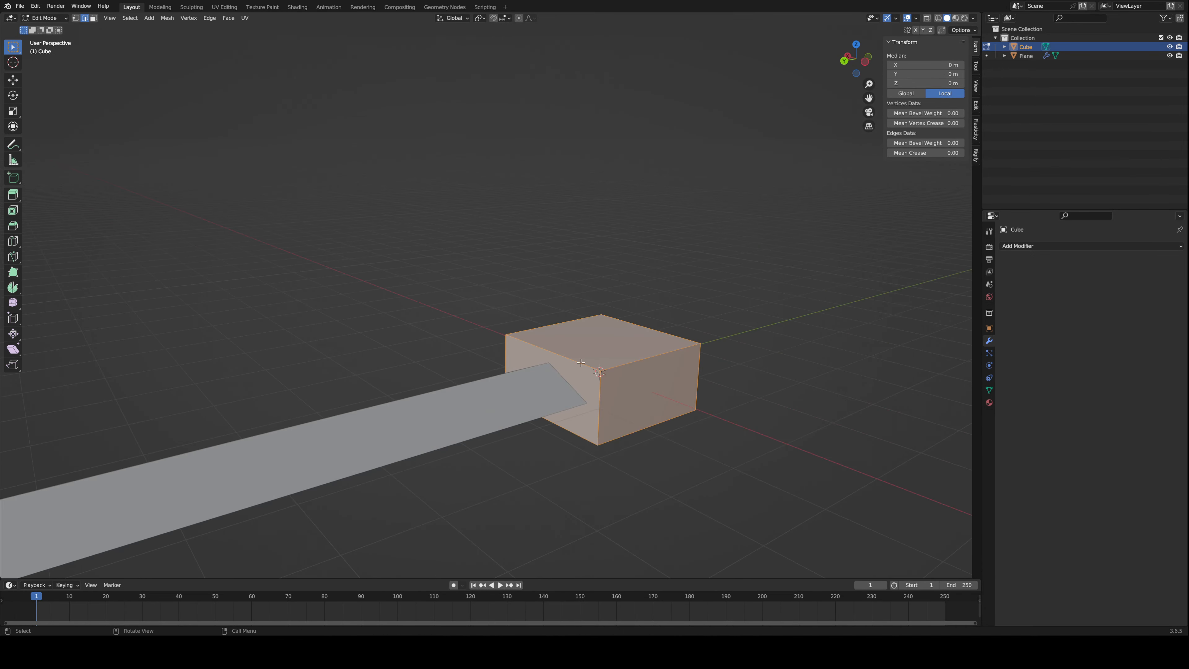
pyautogui.click(620, 364)
pyautogui.keyDown('shift'); pyautogui.click(541, 328); pyautogui.keyUp('shift')
pyautogui.keyDown('shift'); pyautogui.click(636, 422); pyautogui.keyUp('shift')
pyautogui.moveTo(635, 419); pyautogui.dragTo(754, 415, button='middle')
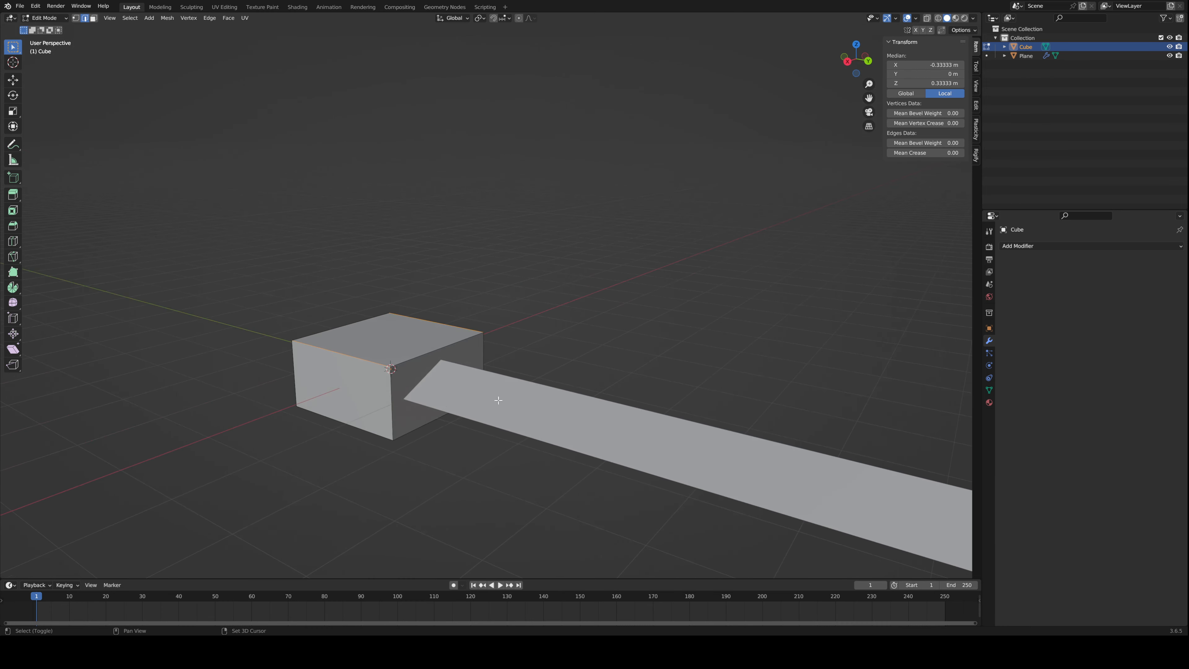
pyautogui.keyDown('shift'); pyautogui.click(358, 430); pyautogui.keyUp('shift')
pyautogui.moveTo(387, 446); pyautogui.dragTo(419, 446, button='middle')
pyautogui.scroll(3, 419, 445)
pyautogui.hotkey('ctrl', 'b')
pyautogui.scroll(-2, 506, 474)
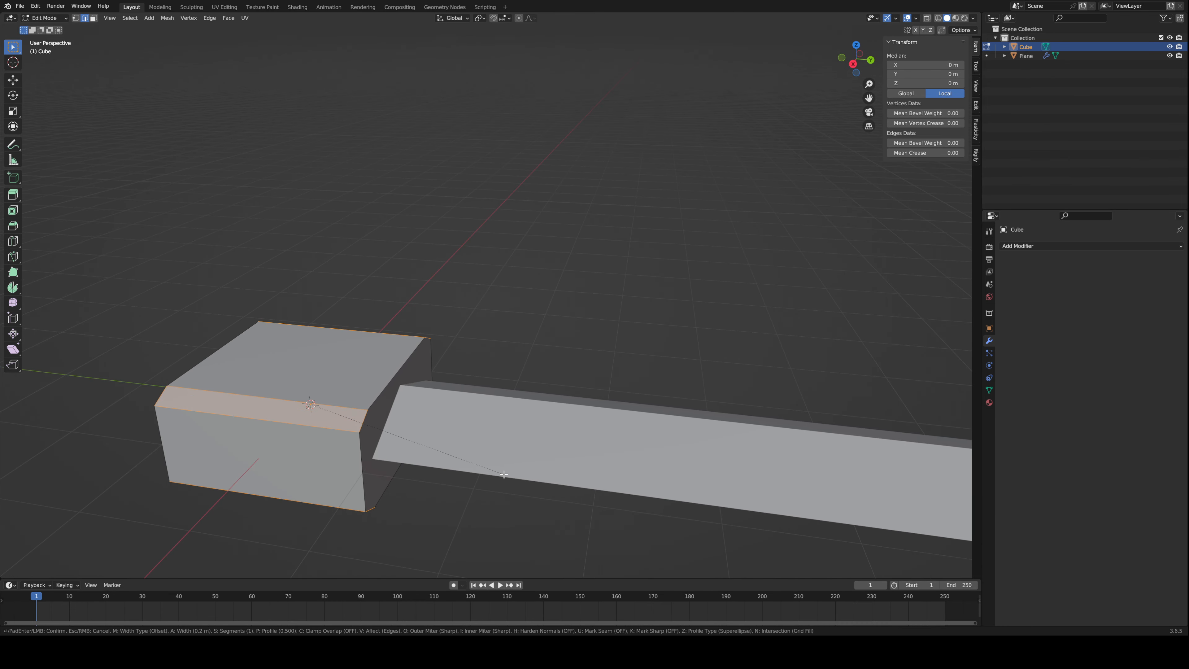
pyautogui.scroll(1, 516, 472)
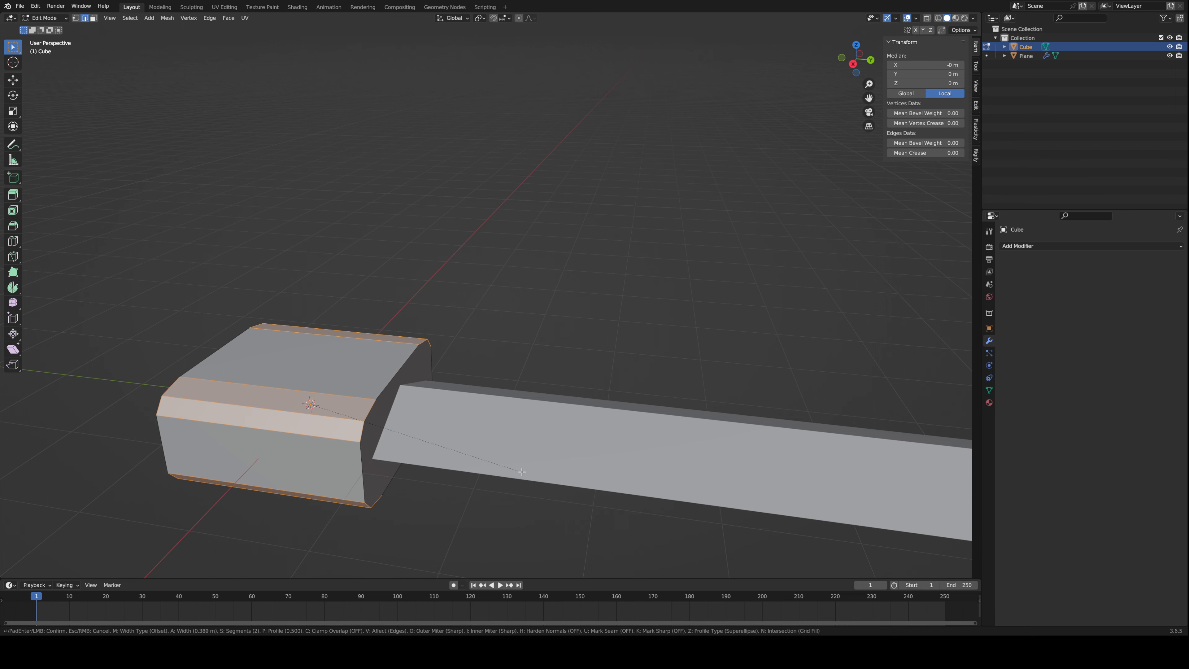
pyautogui.click(506, 468)
pyautogui.moveTo(506, 468); pyautogui.dragTo(593, 361, button='middle')
pyautogui.hotkey('ctrl', 'z')
# - Add a second 2 m cube and move it -2.6727 m along the X axis, beside the flattened cube
pyautogui.press('Tab')
pyautogui.hotkey('shift', 'a')
pyautogui.moveTo(702, 355)
pyautogui.click(767, 362)
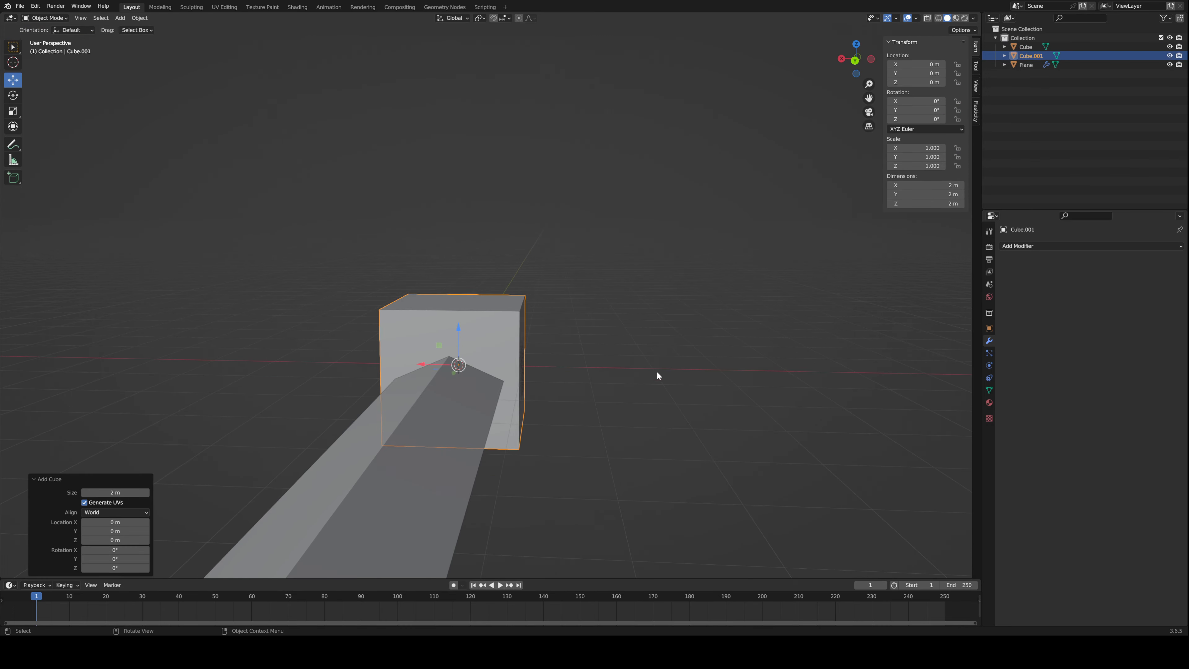
pyautogui.press('g')
pyautogui.press('x')
pyautogui.click(597, 332)
pyautogui.moveTo(597, 333); pyautogui.dragTo(604, 353, button='middle')
# - Bevel the second cube's upper edge facing the flattened cube by 0.43 m with two segments
pyautogui.scroll(1, 605, 356)
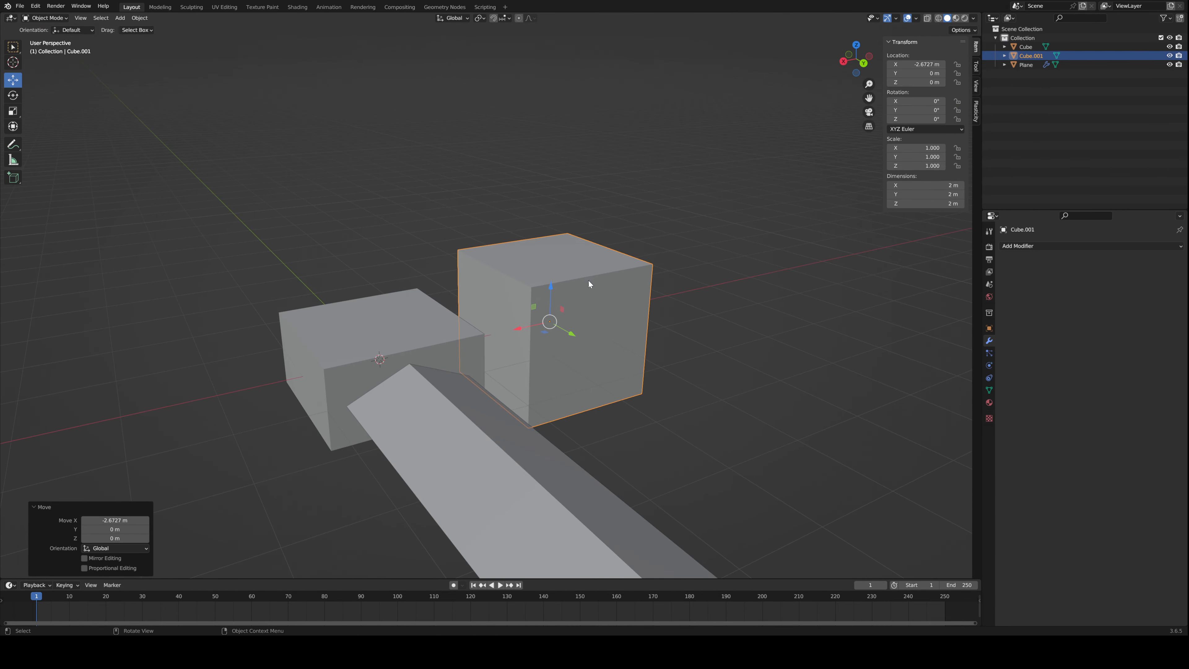
pyautogui.moveTo(615, 286)
pyautogui.keyDown('shift'); pyautogui.mouseDown(button='middle')
pyautogui.moveTo(644, 289)
pyautogui.moveTo(659, 307)
pyautogui.moveTo(632, 300)
pyautogui.mouseUp(button='middle'); pyautogui.keyUp('shift')
pyautogui.press('Tab')
pyautogui.click(545, 272)
pyautogui.hotkey('ctrl', 'b')
pyautogui.click(691, 314)
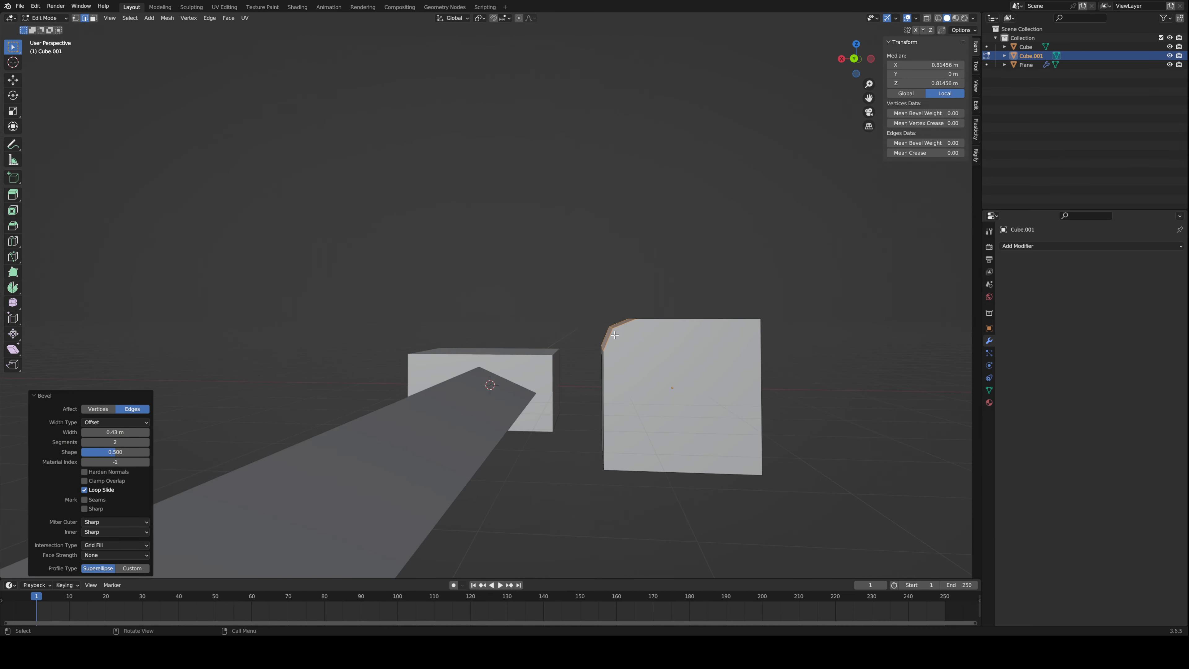
# - Try the same edge bevel on the flattened cube for comparison, and undo it
pyautogui.moveTo(595, 349); pyautogui.dragTo(471, 369, button='middle')
pyautogui.press('Tab')
pyautogui.click(373, 350)
pyautogui.press('Tab')
pyautogui.hotkey('ctrl', 'b')
pyautogui.click(509, 358)
pyautogui.hotkey('ctrl', 'z')
pyautogui.press('Tab')
# - Check the flattened cube's scale values and open its Apply transform options
pyautogui.scroll(3, 514, 351)
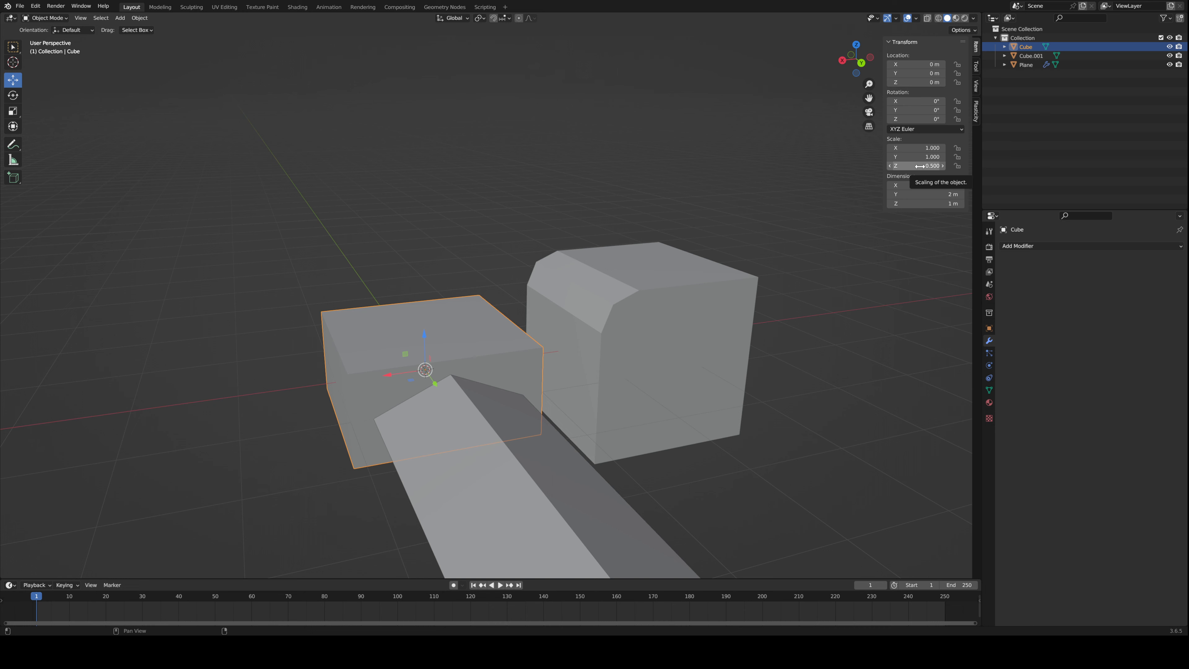
pyautogui.moveTo(748, 201); pyautogui.dragTo(465, 296, button='middle')
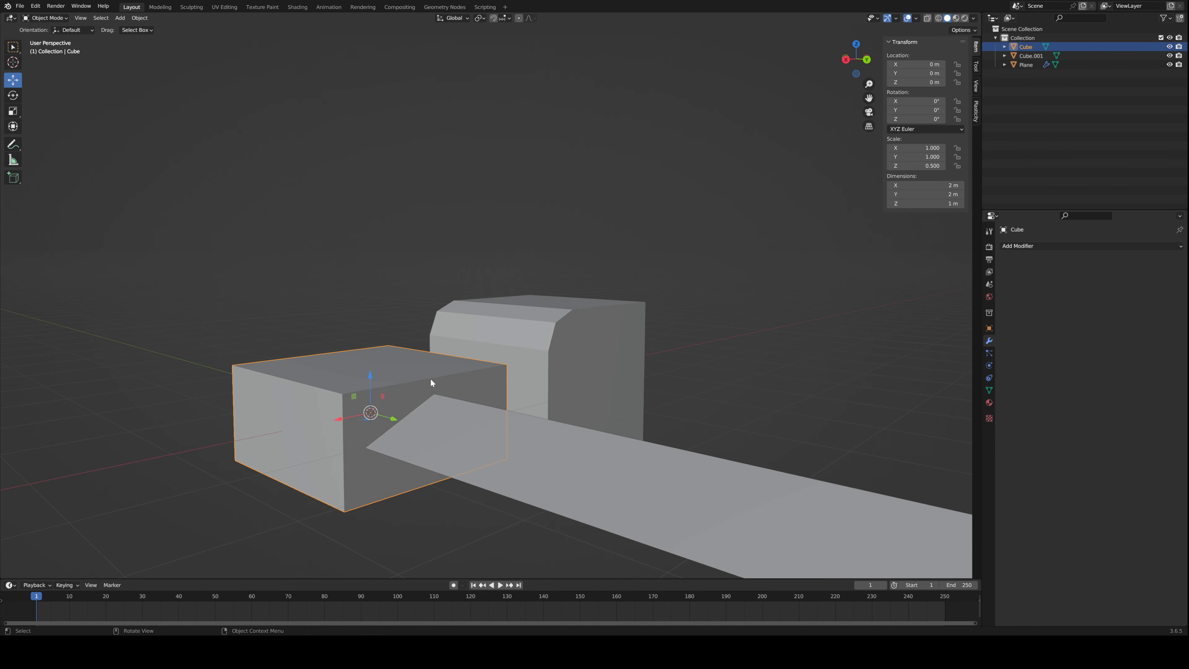
pyautogui.hotkey('ctrl', 'a')
pyautogui.hotkey('ctrl', 'a')
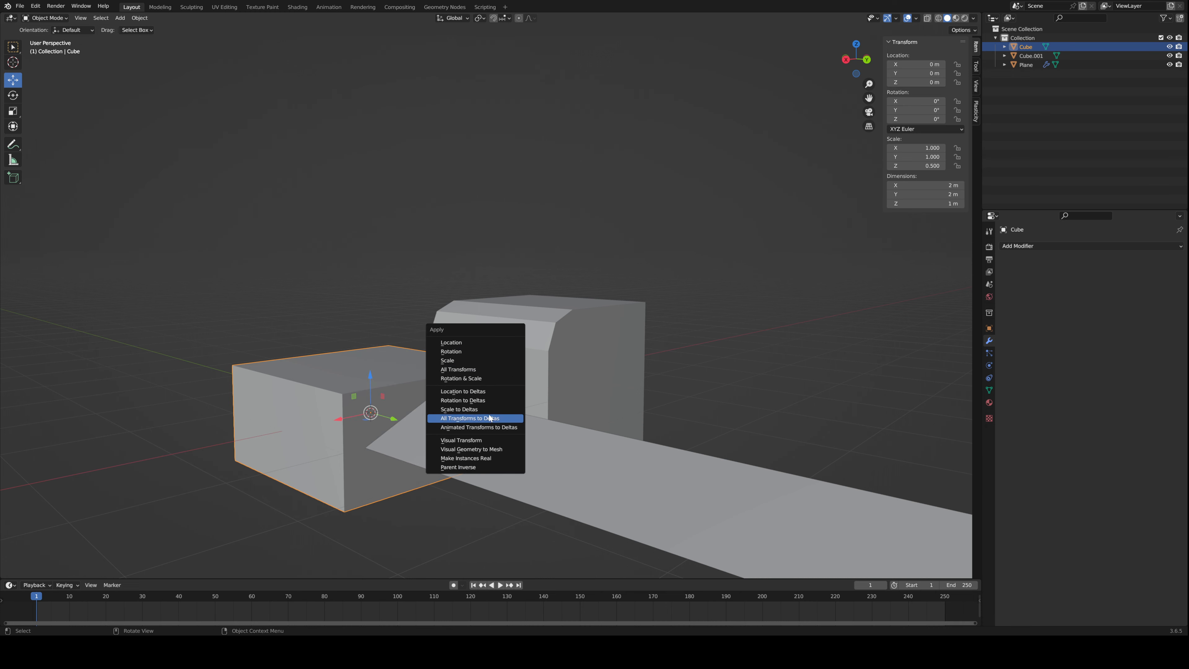
pyautogui.hotkey('ctrl', 'a')
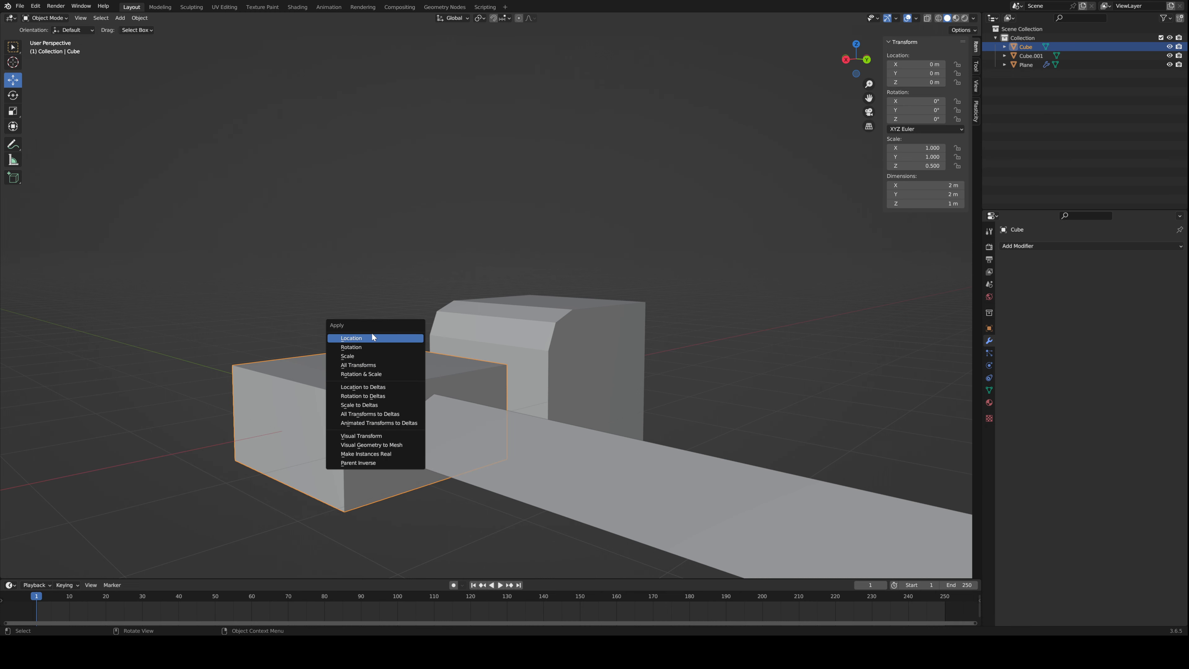
# - Select the unscaled second cube and examine its bevelled edge beside the flattened cube
pyautogui.moveTo(547, 349); pyautogui.dragTo(533, 371, button='middle')
pyautogui.scroll(-1, 397, 415)
pyautogui.scroll(1, 404, 423)
pyautogui.scroll(-1, 557, 383)
pyautogui.scroll(2, 499, 392)
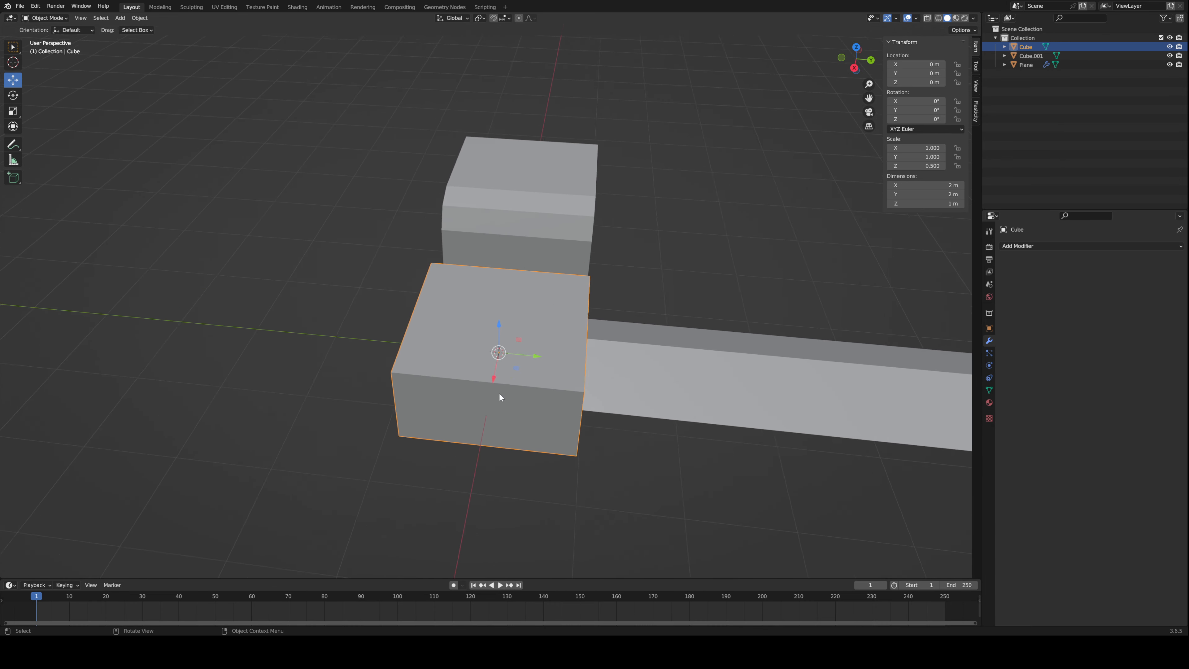
pyautogui.click(350, 278)
pyautogui.click(477, 230)
pyautogui.moveTo(473, 234); pyautogui.dragTo(531, 270, button='middle')
pyautogui.scroll(2, 778, 386)
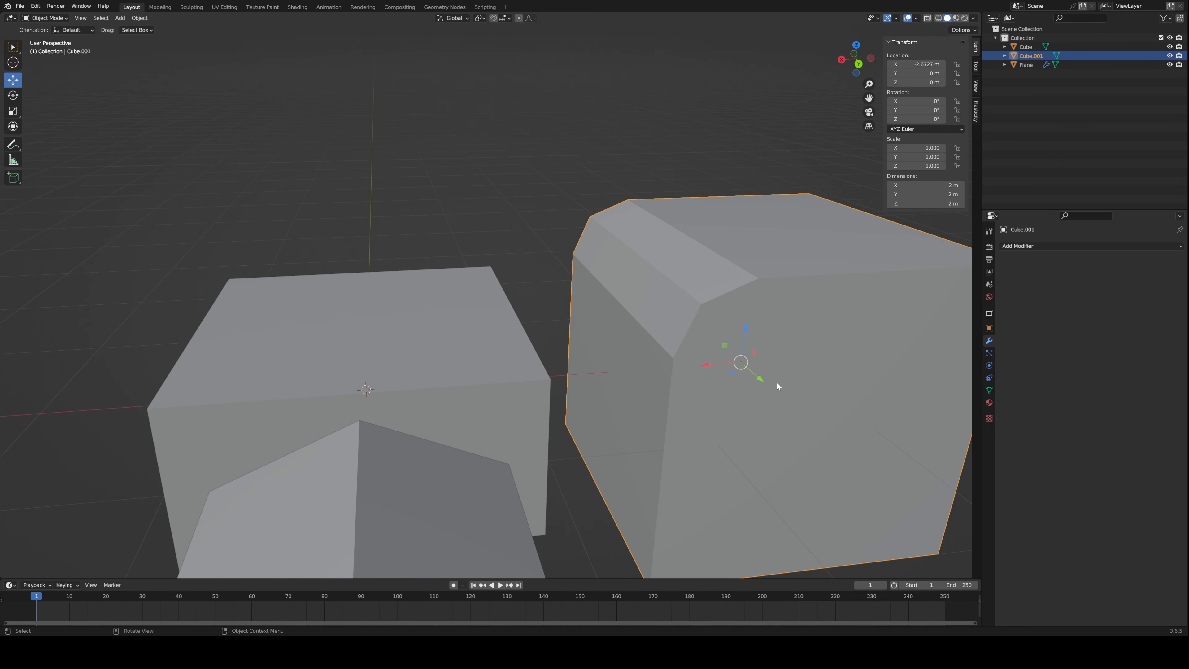
pyautogui.scroll(-4, 735, 393)
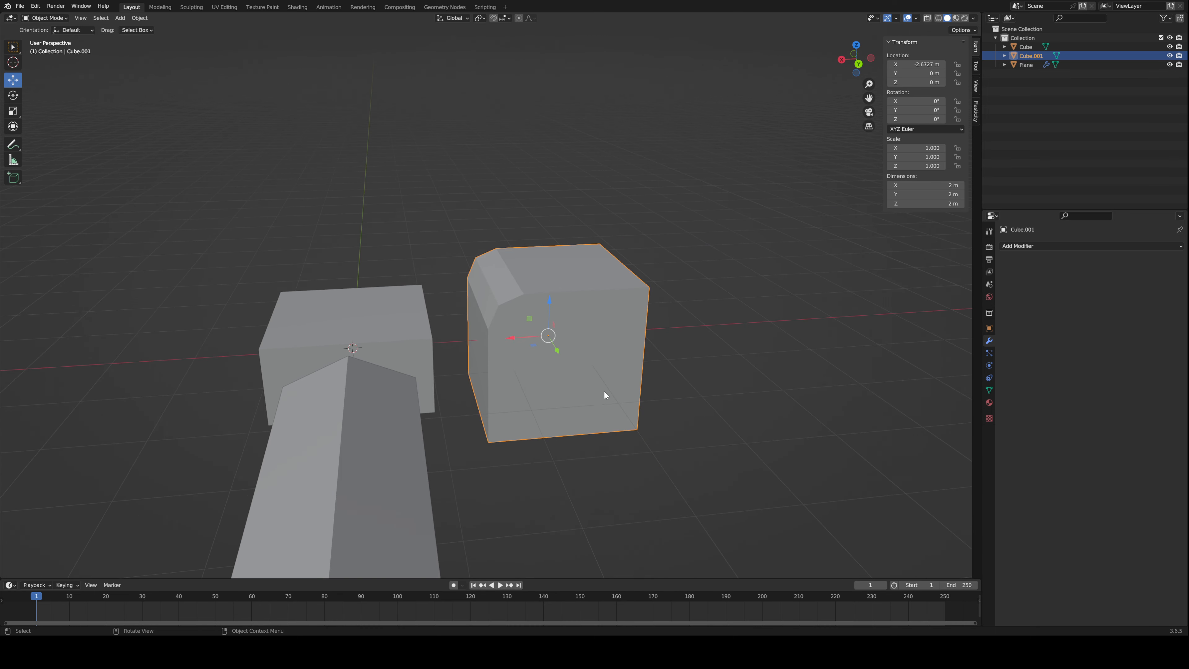
# - Show the Rotate and Move tools on the second cube, and return to the Select Box tool
pyautogui.click(8, 99)
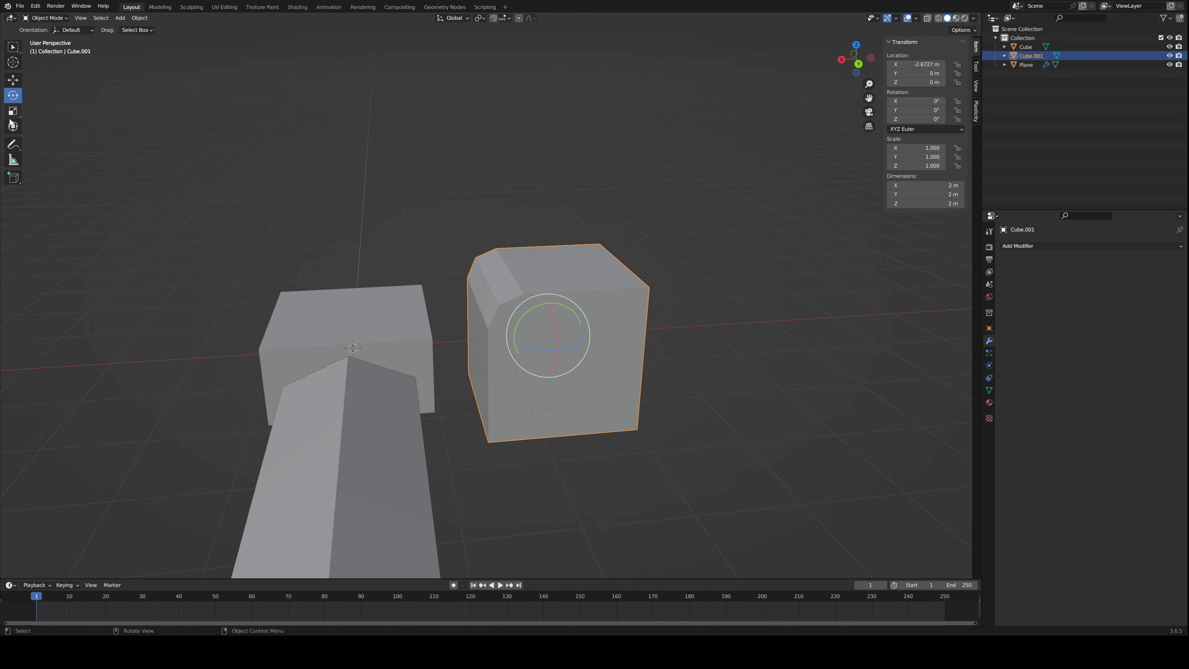
pyautogui.click(14, 84)
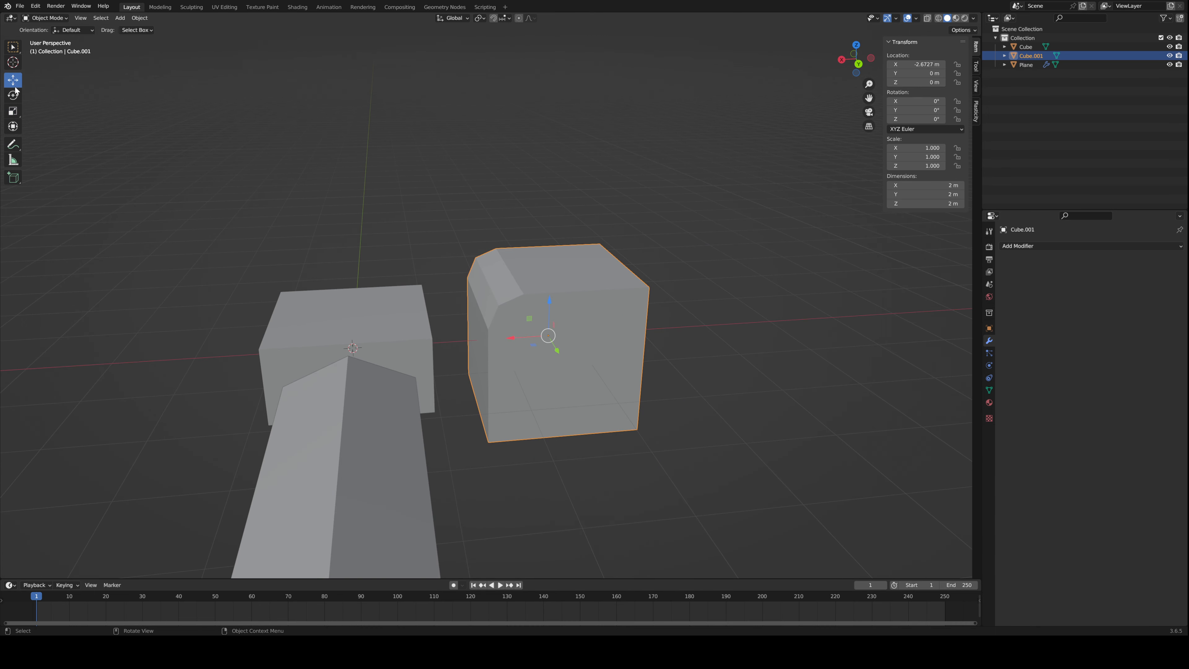
pyautogui.click(13, 48)
pyautogui.keyDown('shift'); pyautogui.moveTo(396, 285); pyautogui.dragTo(328, 288, button='middle'); pyautogui.keyUp('shift')
pyautogui.scroll(-1, 327, 287)
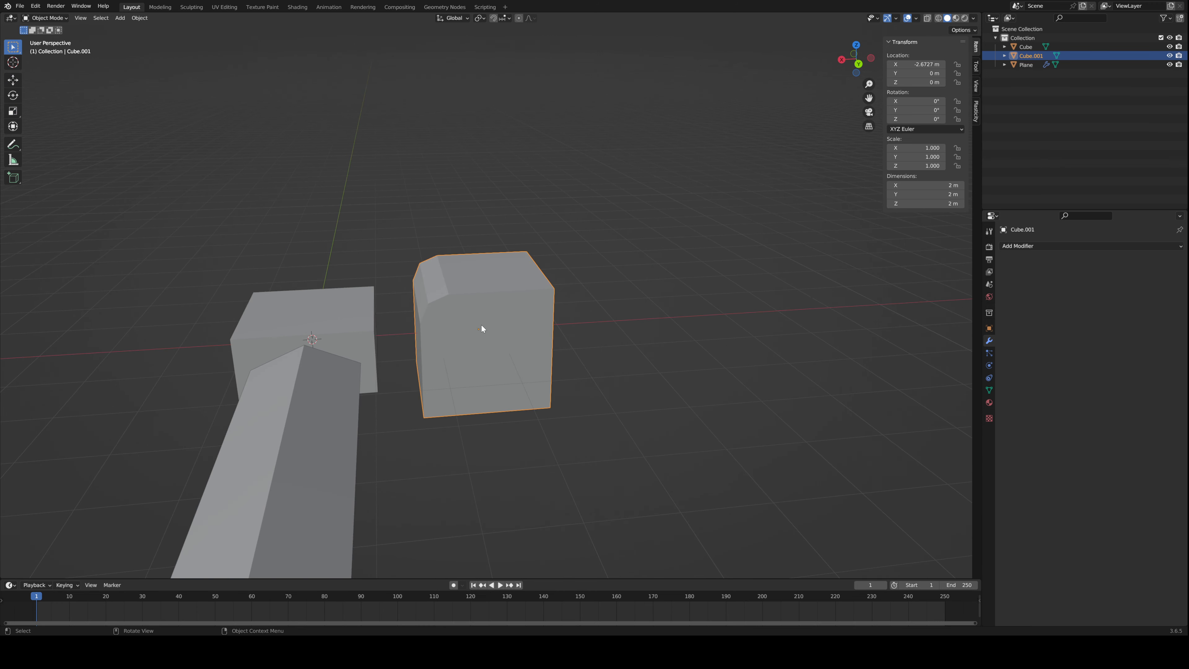
# - Try moving the second cube along X and rotating it freely about its own centre
pyautogui.press('g')
pyautogui.press('x')
pyautogui.press('Escape')
pyautogui.moveTo(584, 341); pyautogui.dragTo(487, 350, button='middle')
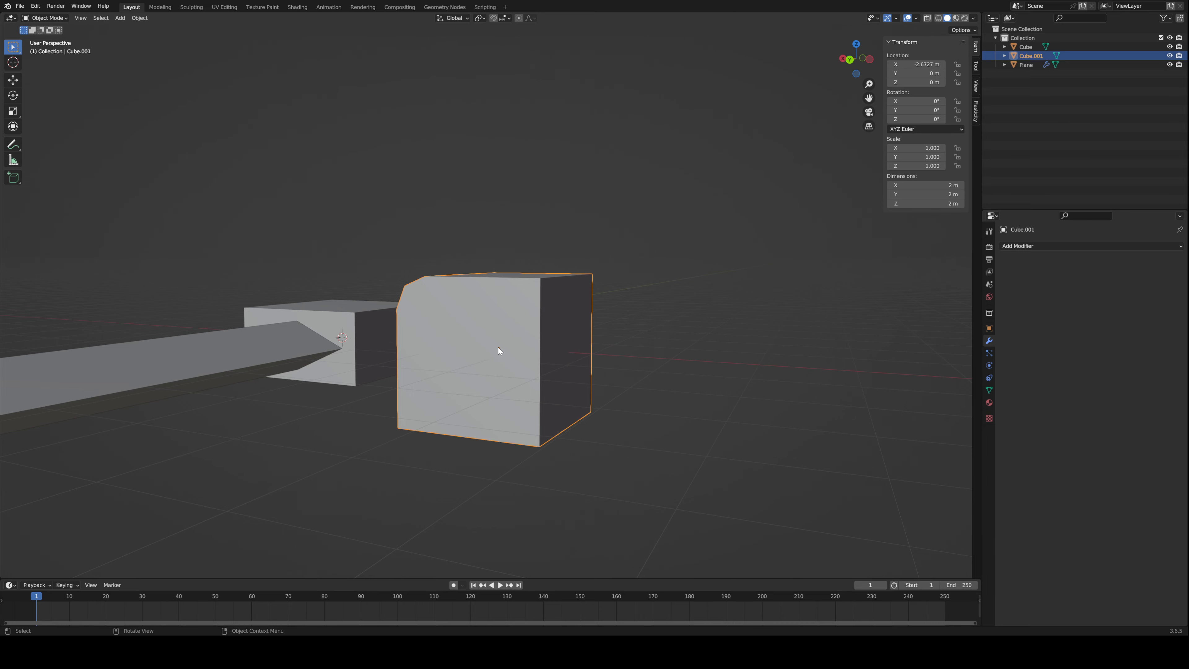
pyautogui.press('r')
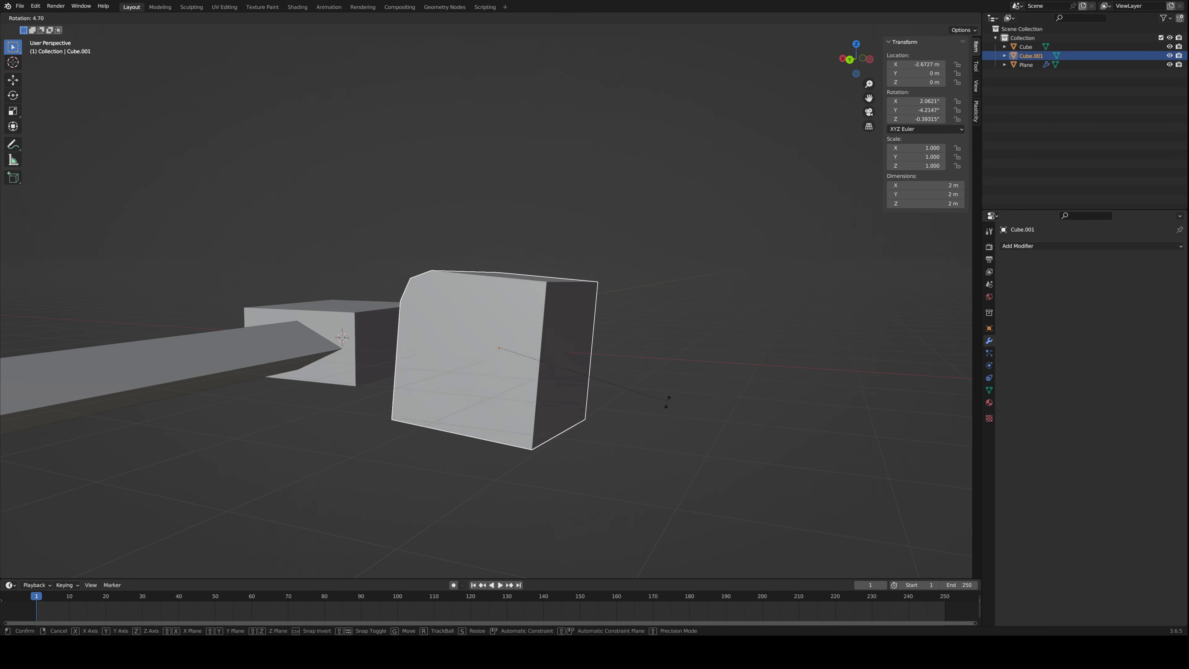
pyautogui.press('Escape')
pyautogui.moveTo(676, 392); pyautogui.dragTo(552, 350, button='middle')
# - Apply the second cube's location so its origin moves to the world origin
pyautogui.hotkey('ctrl', 'a')
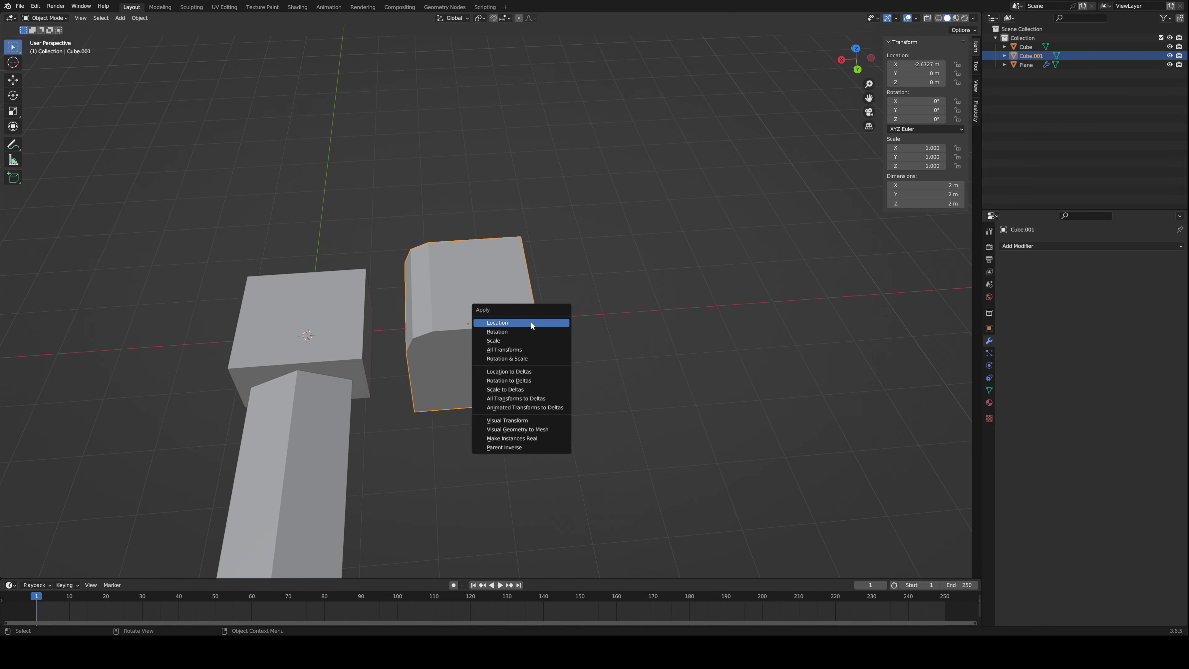
pyautogui.click(531, 323)
pyautogui.scroll(3, 532, 329)
pyautogui.moveTo(540, 362); pyautogui.dragTo(539, 353, button='middle')
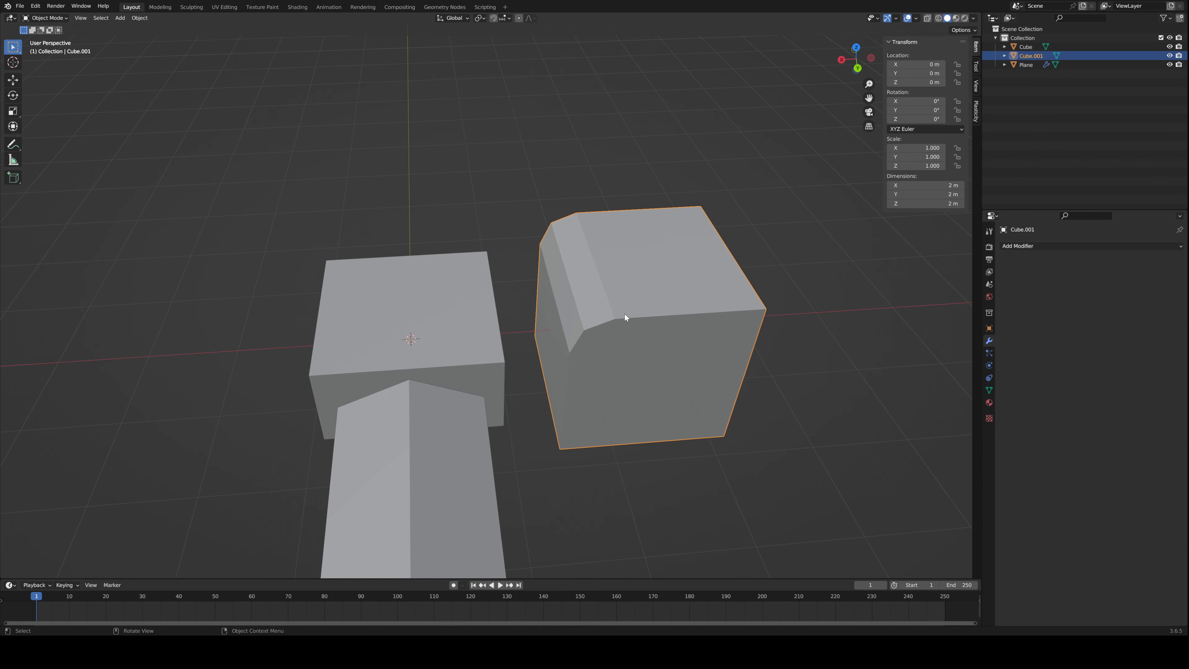
pyautogui.scroll(3, 609, 319)
pyautogui.scroll(-10, 360, 353)
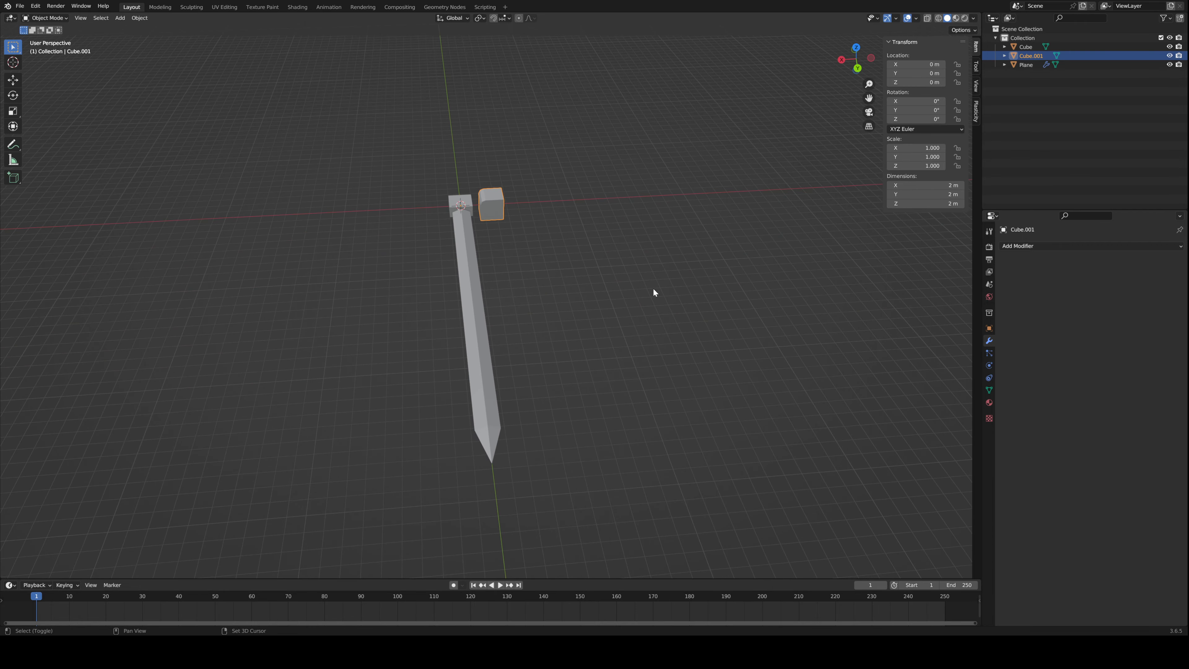
# - Examine the blade and both cubes from above and behind, focusing on where the second cube's origin sits
pyautogui.scroll(3, 456, 210)
pyautogui.keyDown('shift'); pyautogui.moveTo(450, 276); pyautogui.dragTo(470, 396, button='middle'); pyautogui.keyUp('shift')
pyautogui.scroll(2, 364, 182)
pyautogui.moveTo(365, 181); pyautogui.dragTo(359, 171, button='middle')
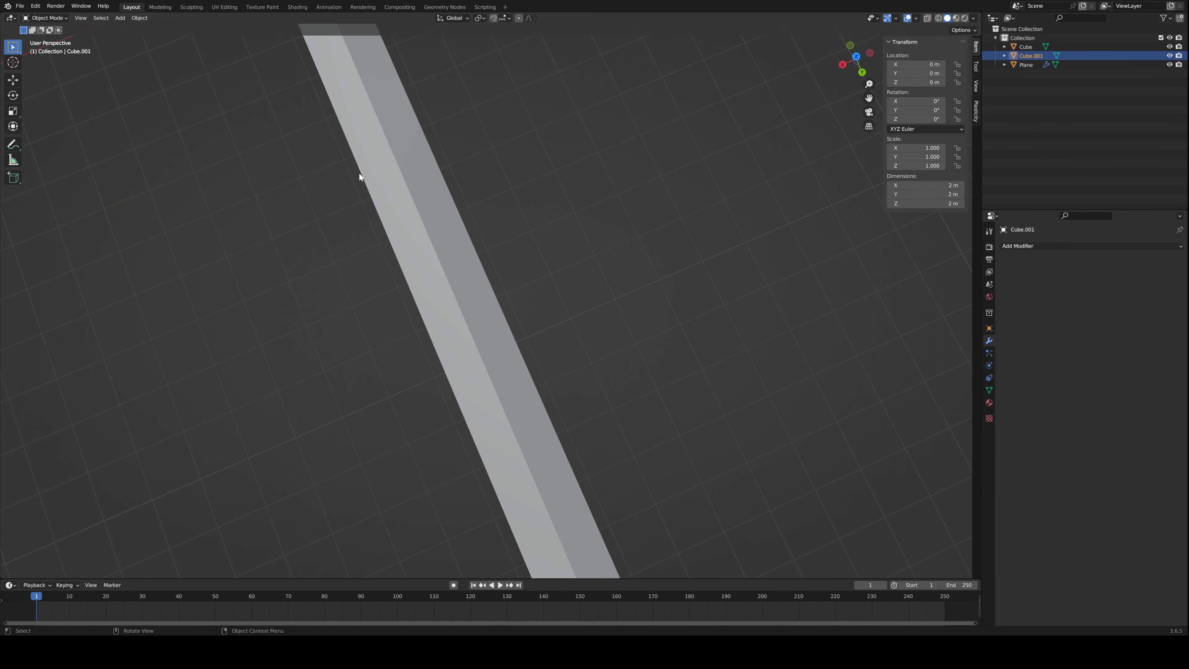
pyautogui.press('Right')
pyautogui.press('KP_1')
pyautogui.scroll(-2, 451, 290)
pyautogui.keyDown('shift'); pyautogui.moveTo(441, 393); pyautogui.dragTo(442, 248, button='middle'); pyautogui.keyUp('shift')
pyautogui.scroll(3, 565, 417)
pyautogui.moveTo(565, 417); pyautogui.dragTo(488, 288, button='middle')
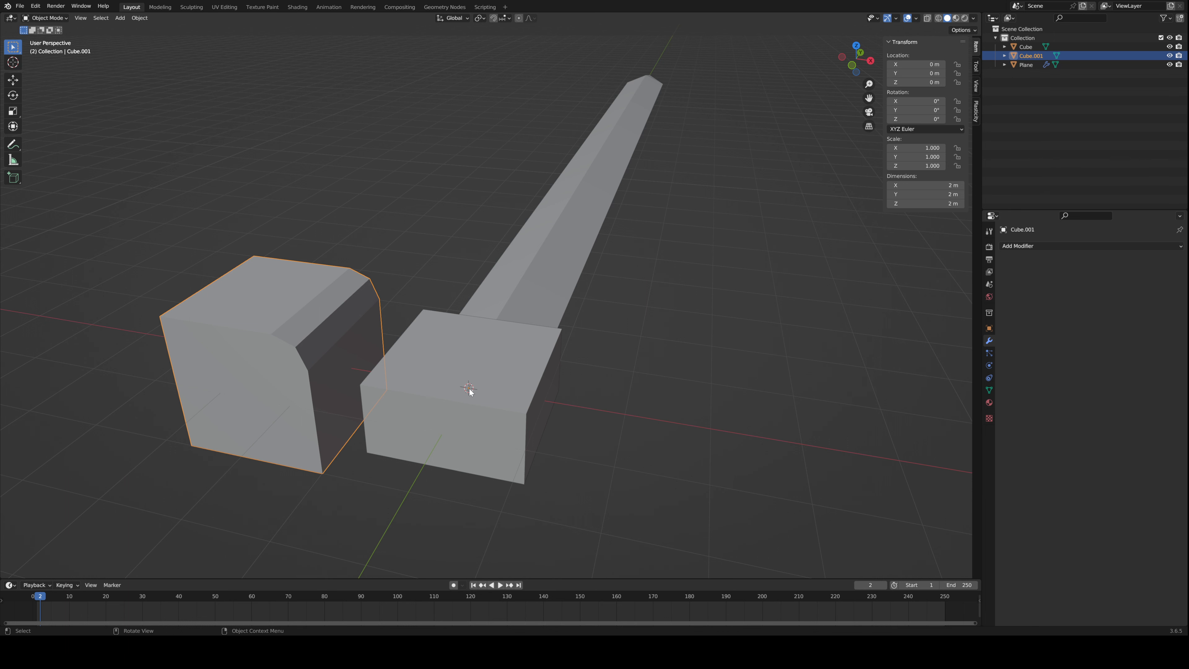
# - Try rotating and uniformly scaling the second cube about its relocated origin
pyautogui.scroll(-3, 470, 391)
pyautogui.press('r')
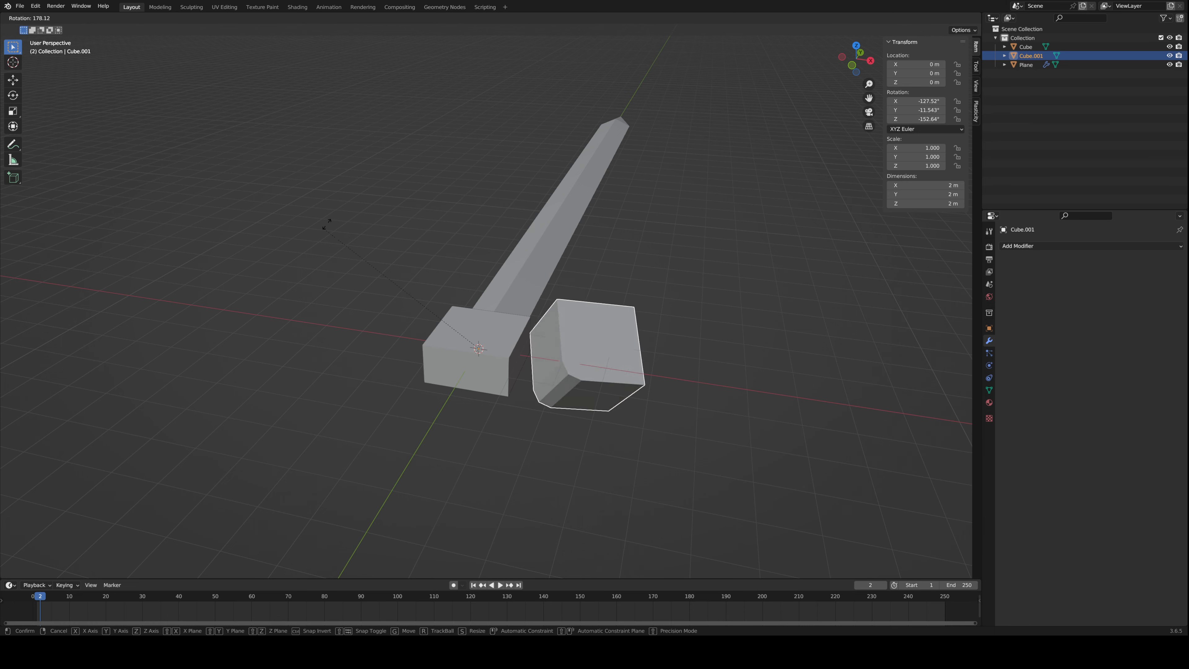
pyautogui.rightClick(507, 389)
pyautogui.press('s')
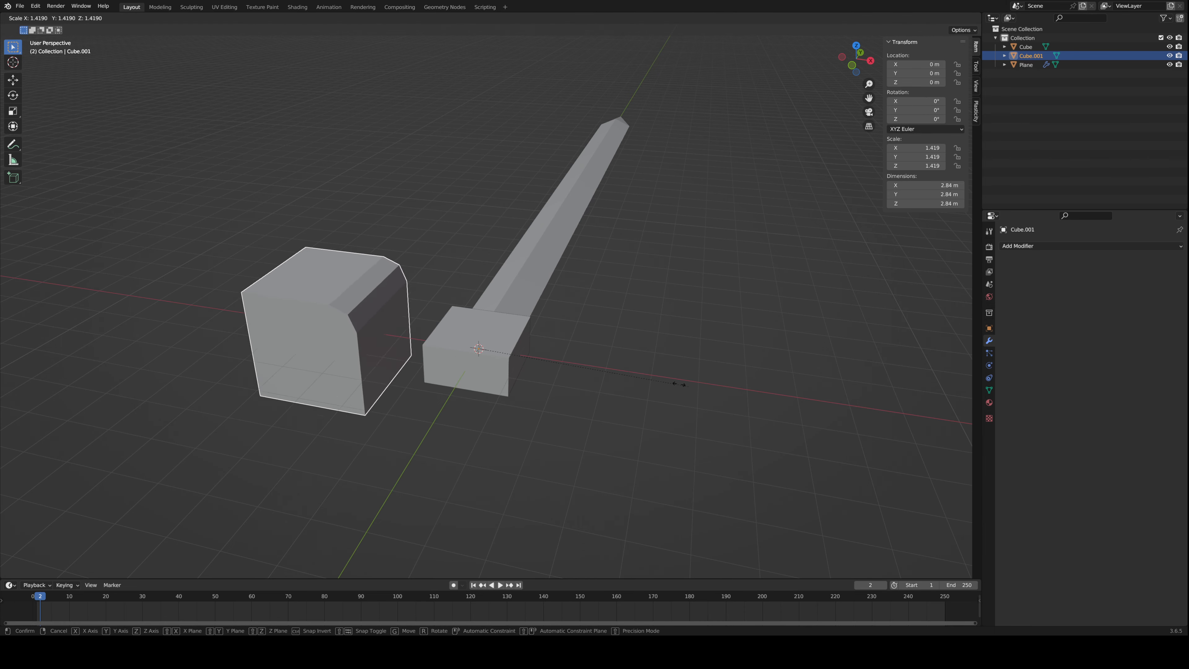
pyautogui.rightClick(676, 383)
# - Try scaling the second cube separately along X, Z and Y, and uniformly once more
pyautogui.press('s')
pyautogui.press('x')
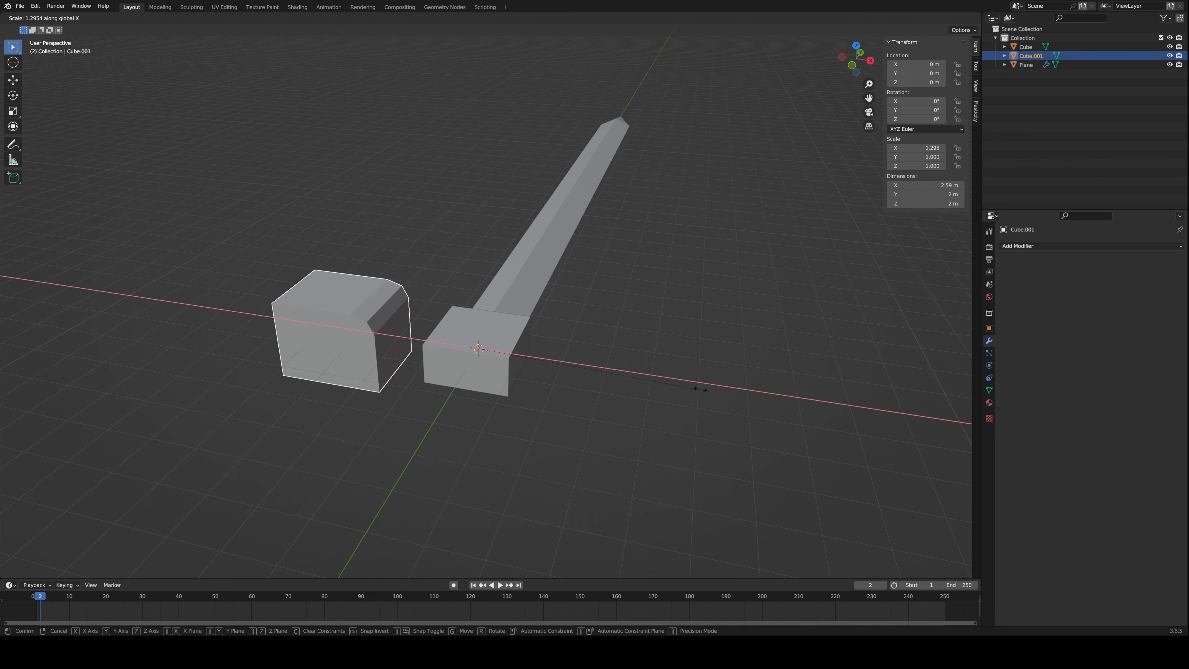
pyautogui.rightClick(716, 395)
pyautogui.press('s')
pyautogui.press('z')
pyautogui.rightClick(13, 496)
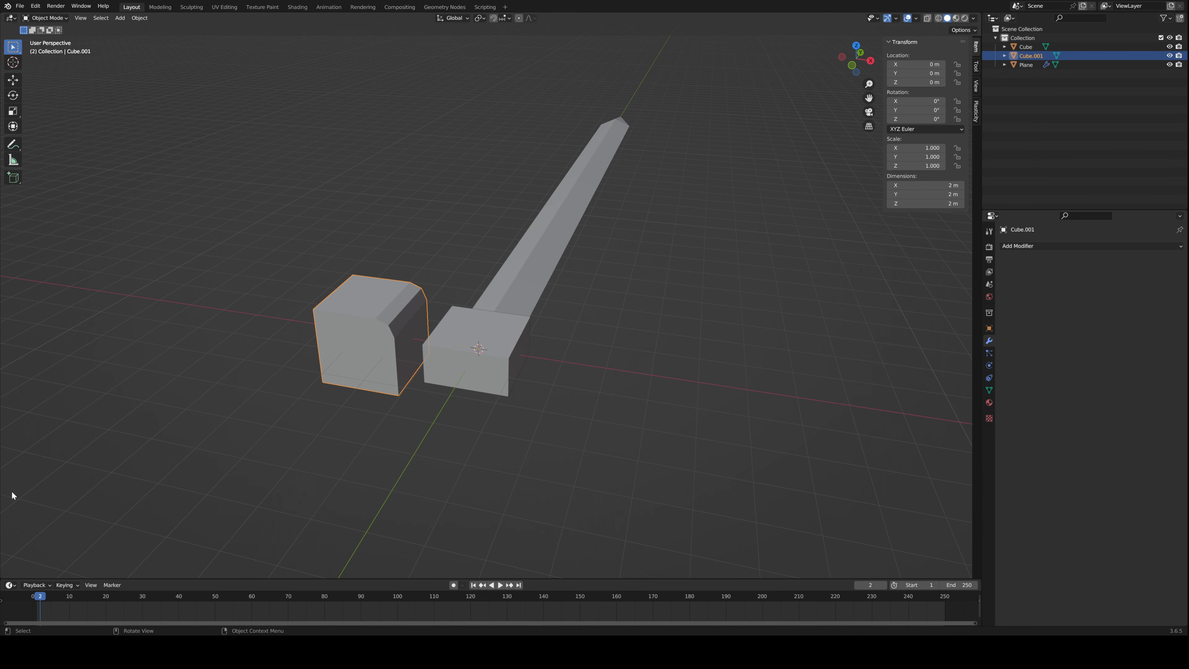
pyautogui.press('s')
pyautogui.press('y')
pyautogui.rightClick(84, 444)
pyautogui.press('s')
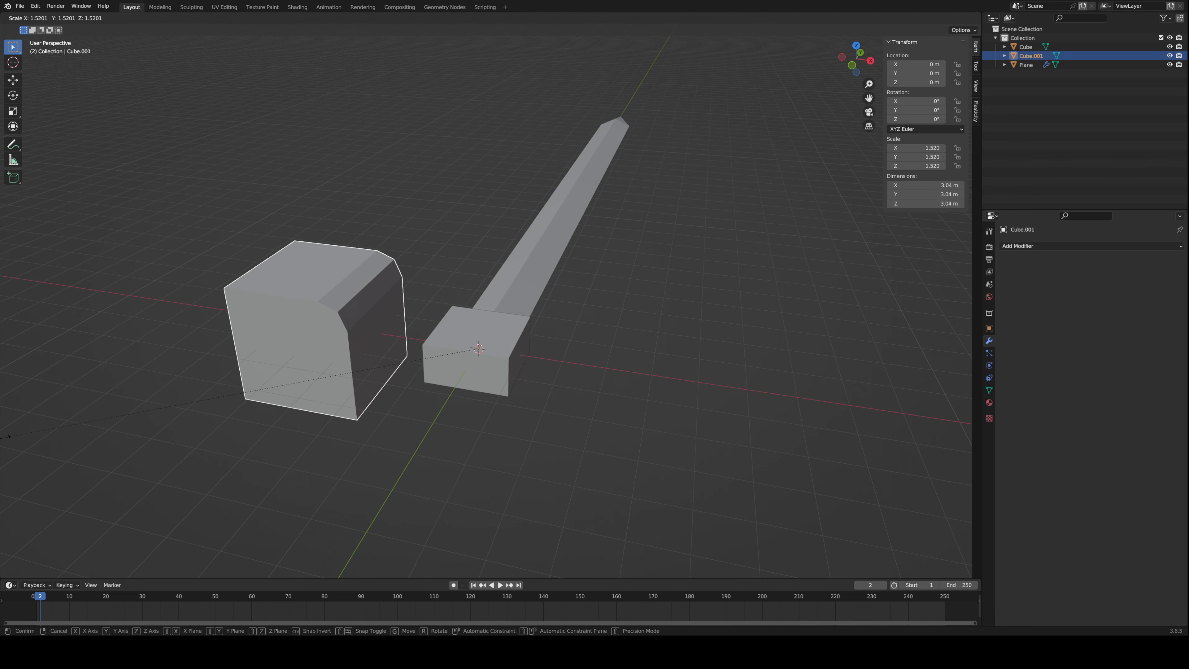
pyautogui.rightClick(13, 435)
# - Undo the second cube's applied location and step back to the selected flattened cube
pyautogui.scroll(-3, 93, 404)
pyautogui.moveTo(102, 399); pyautogui.dragTo(45, 405, button='middle')
pyautogui.scroll(3, 166, 394)
pyautogui.hotkey('ctrl', 'z')
pyautogui.hotkey('ctrl', 'z')
pyautogui.moveTo(214, 412); pyautogui.dragTo(398, 359, button='middle')
pyautogui.hotkey('ctrl', 'z')
# - Apply only the scale of the flattened cube at the blade's base
pyautogui.scroll(2, 291, 337)
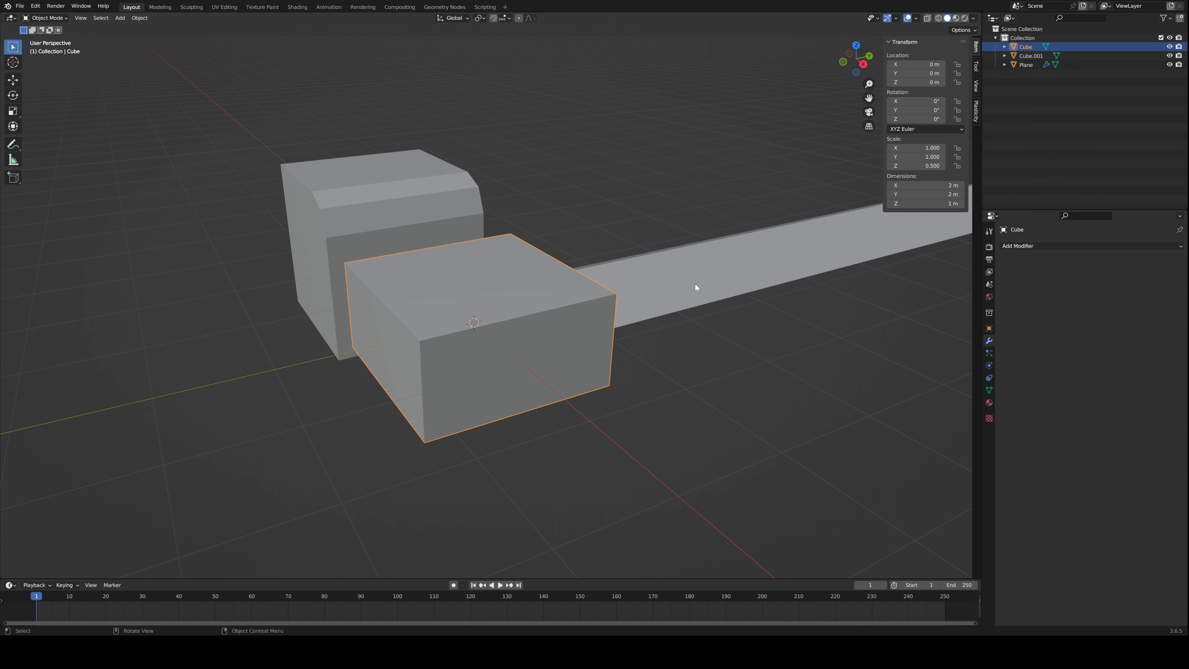
pyautogui.hotkey('ctrl', 'a')
pyautogui.click(659, 295)
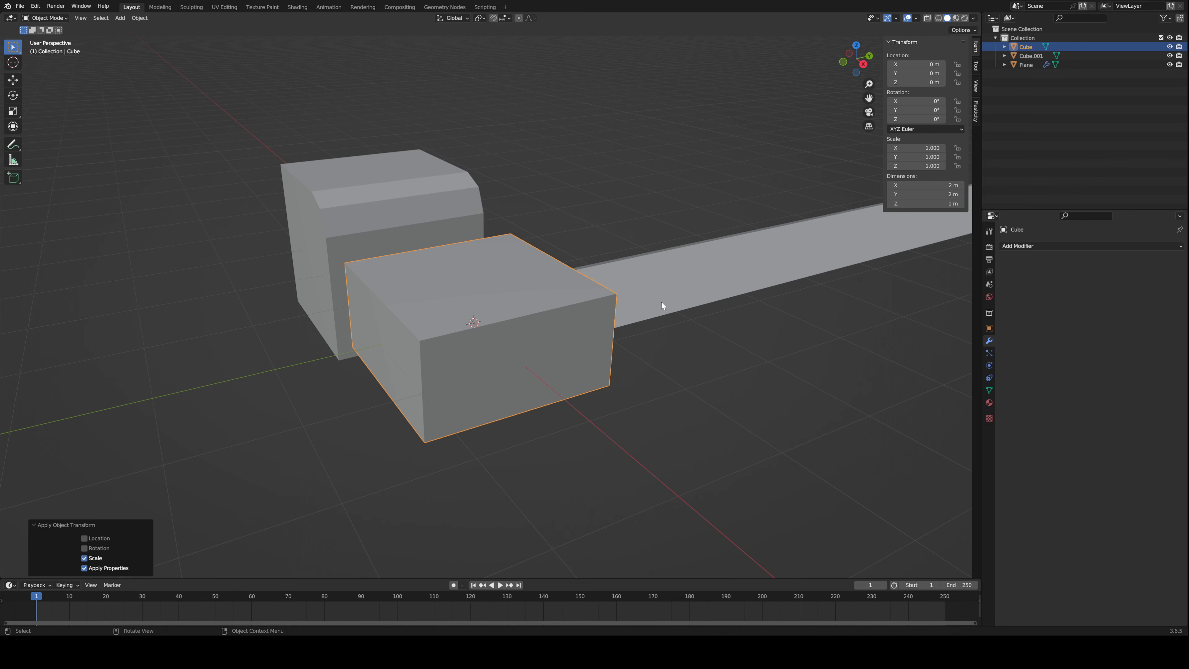
# - Bevel the flattened cube's four edges running parallel to the blade by 0.356 m with two segments
pyautogui.press('Tab')
pyautogui.click(512, 323)
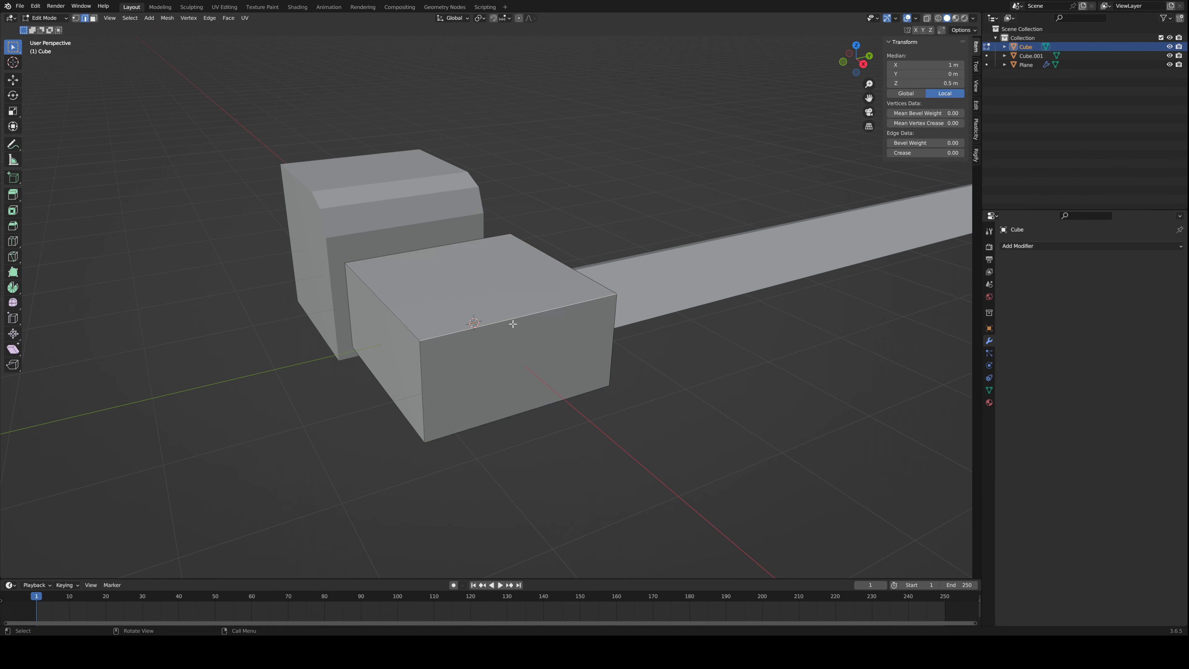
pyautogui.keyDown('ctrl'); pyautogui.keyDown('alt'); pyautogui.click(487, 325); pyautogui.keyUp('alt'); pyautogui.keyUp('ctrl')
pyautogui.moveTo(599, 380); pyautogui.dragTo(464, 332, button='middle')
pyautogui.hotkey('ctrl', 'b')
pyautogui.click(559, 364)
# - Examine the bevelled base from several angles and compare its rounded edges with the second cube
pyautogui.scroll(5, 282, 292)
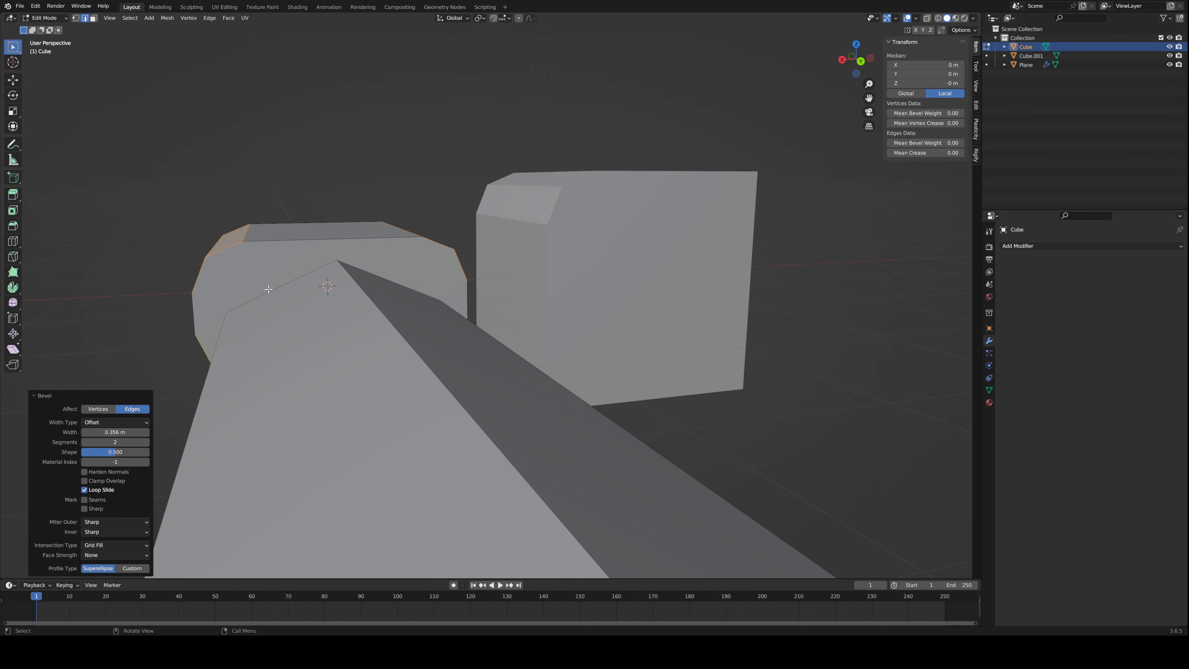
pyautogui.scroll(-3, 192, 282)
pyautogui.moveTo(234, 274); pyautogui.dragTo(427, 457, button='middle')
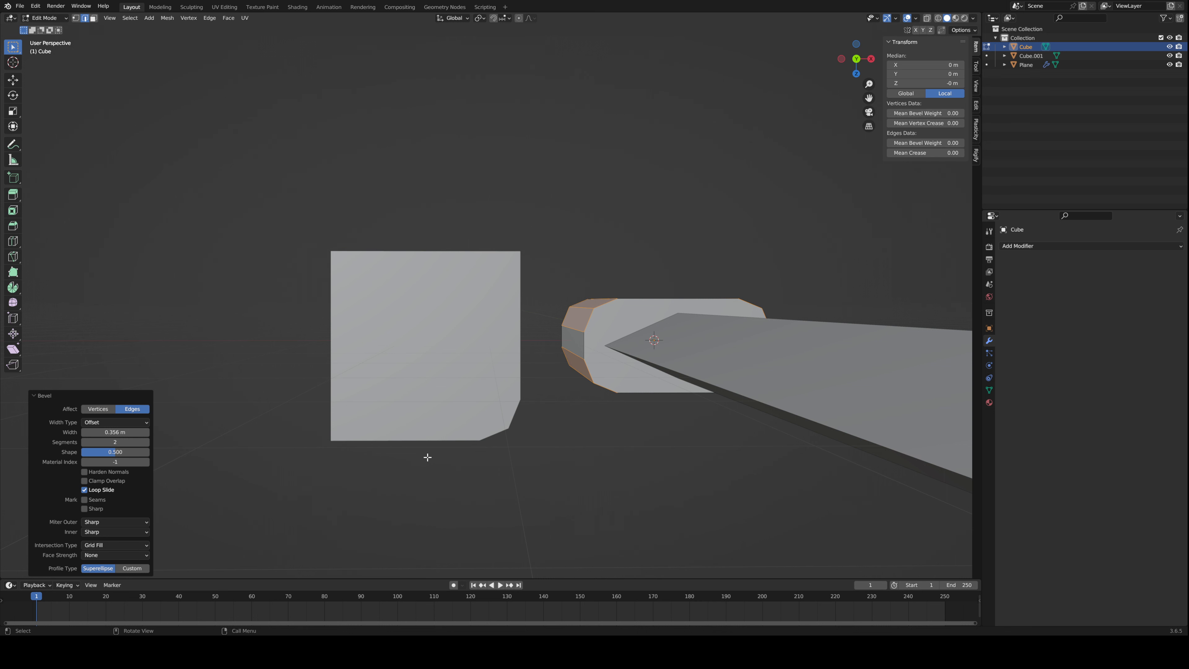
pyautogui.moveTo(299, 414); pyautogui.dragTo(511, 329, button='middle')
pyautogui.scroll(-2, 406, 358)
pyautogui.press('Tab')
pyautogui.press('Tab')
# - Clear the selection and add one centred loop cut around the bevelled base, across the blade direction
pyautogui.click(663, 390)
pyautogui.scroll(3, 663, 390)
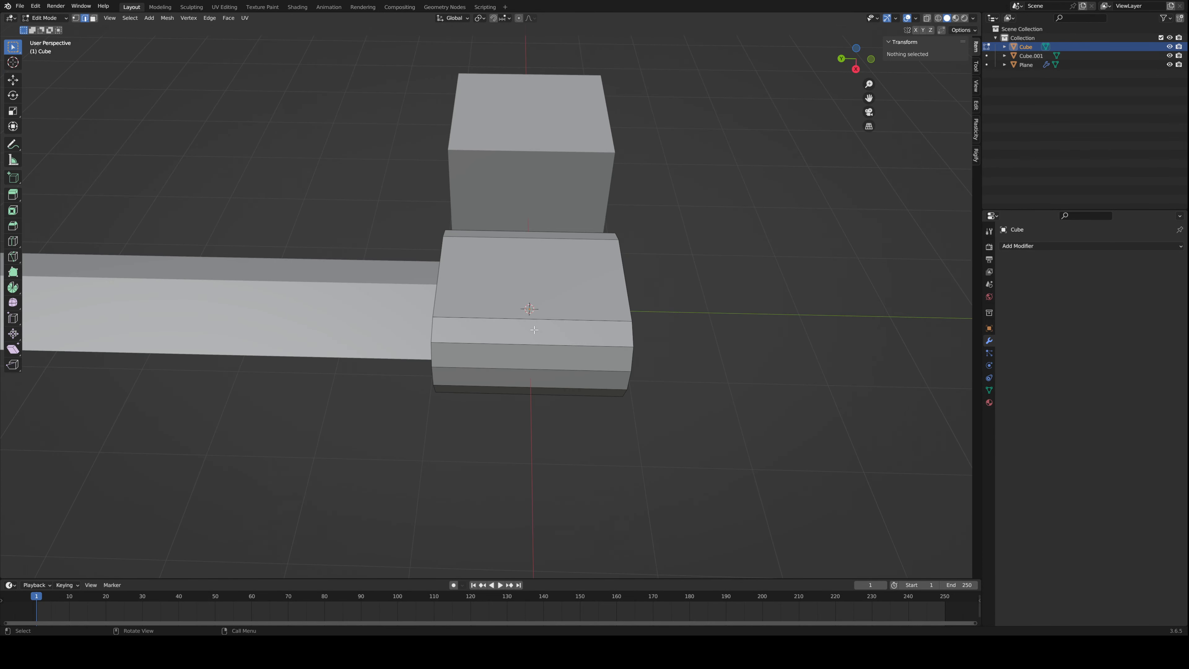
pyautogui.hotkey('ctrl', 'r')
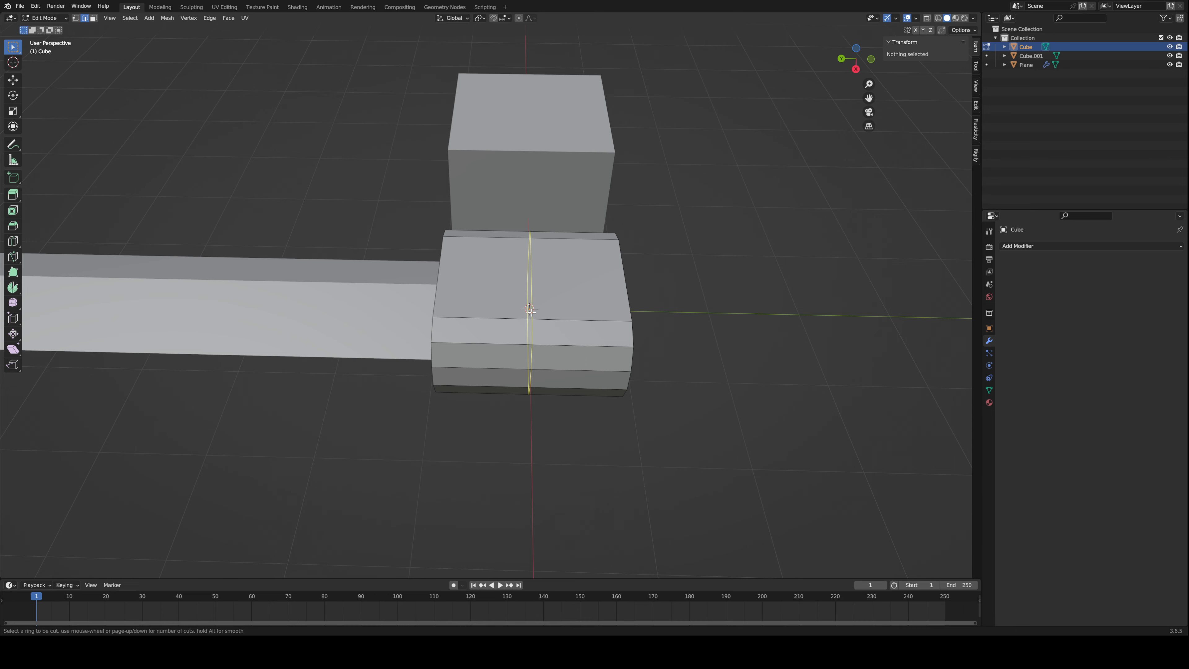
pyautogui.click(529, 309)
pyautogui.rightClick(497, 299)
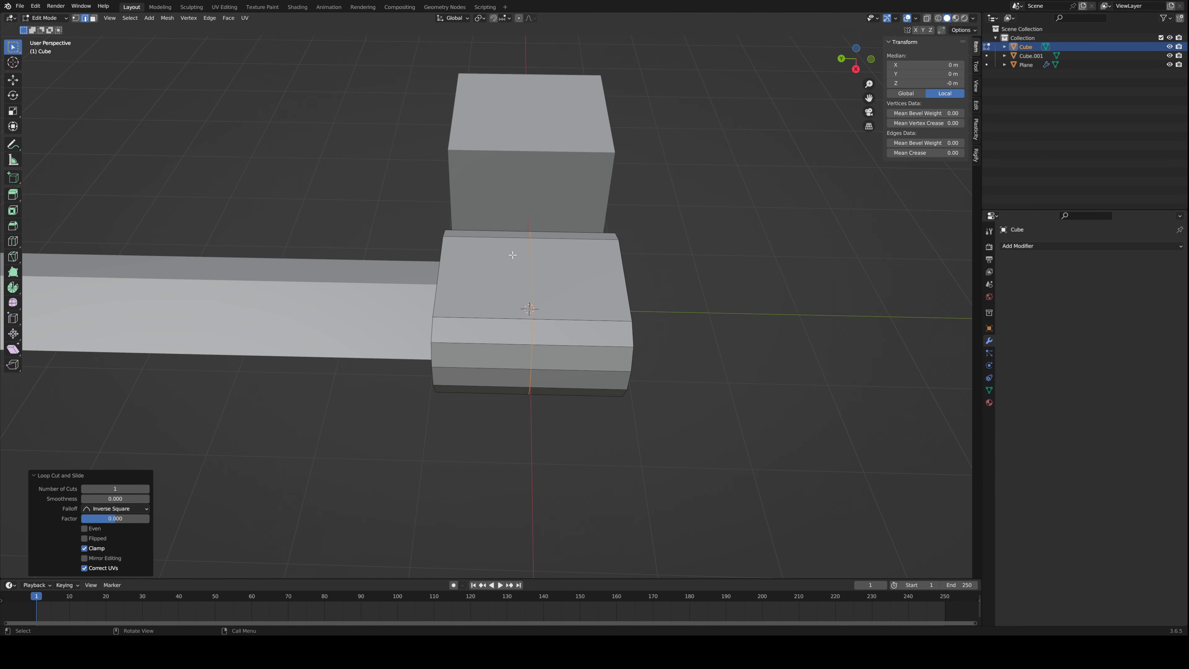
# - Bevel the centre loop by 0.66 m with one segment to form a wide band around the base
pyautogui.moveTo(513, 255); pyautogui.dragTo(477, 325, button='middle')
pyautogui.hotkey('ctrl', 'b')
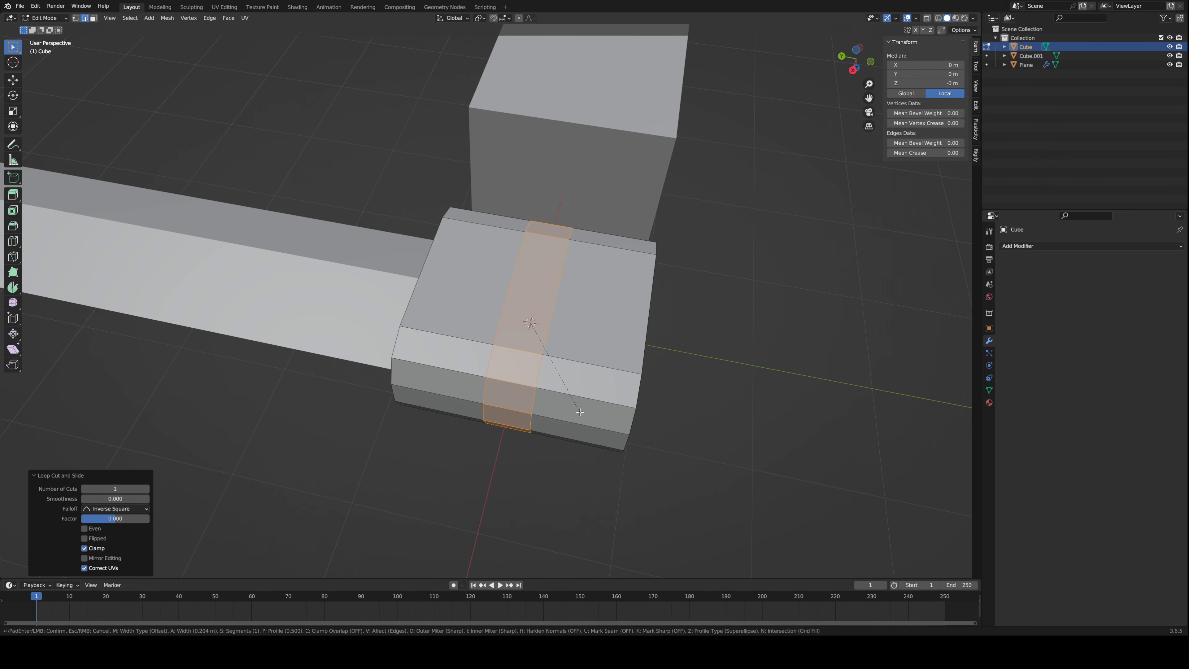
pyautogui.scroll(-2, 586, 334)
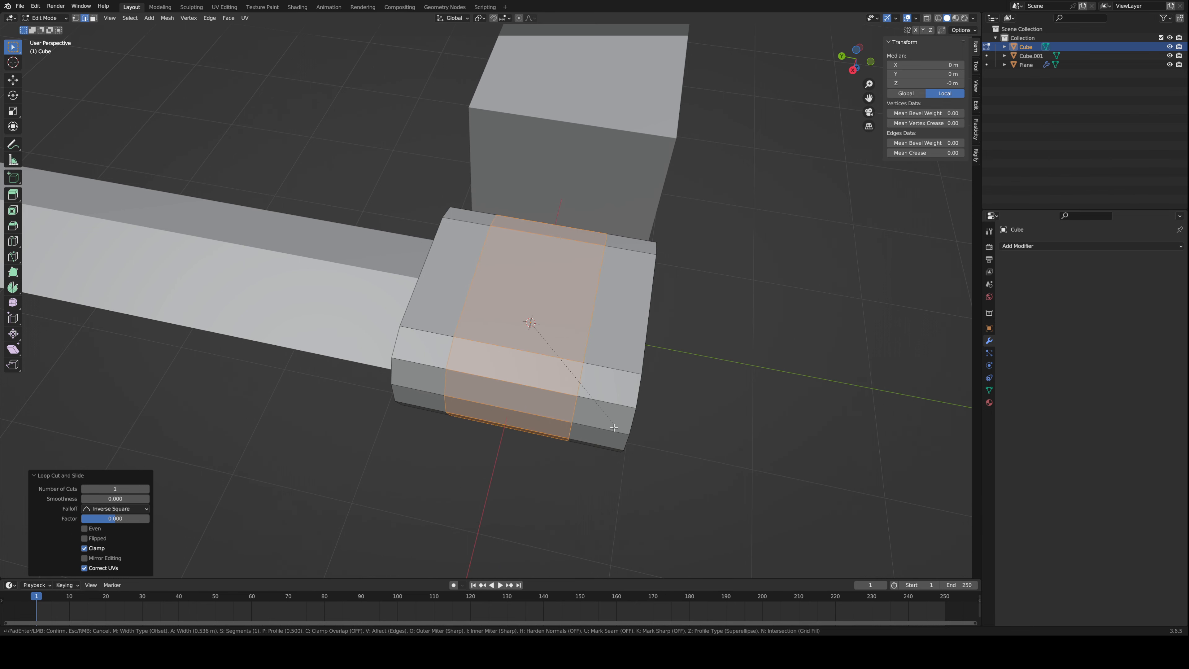
pyautogui.click(640, 425)
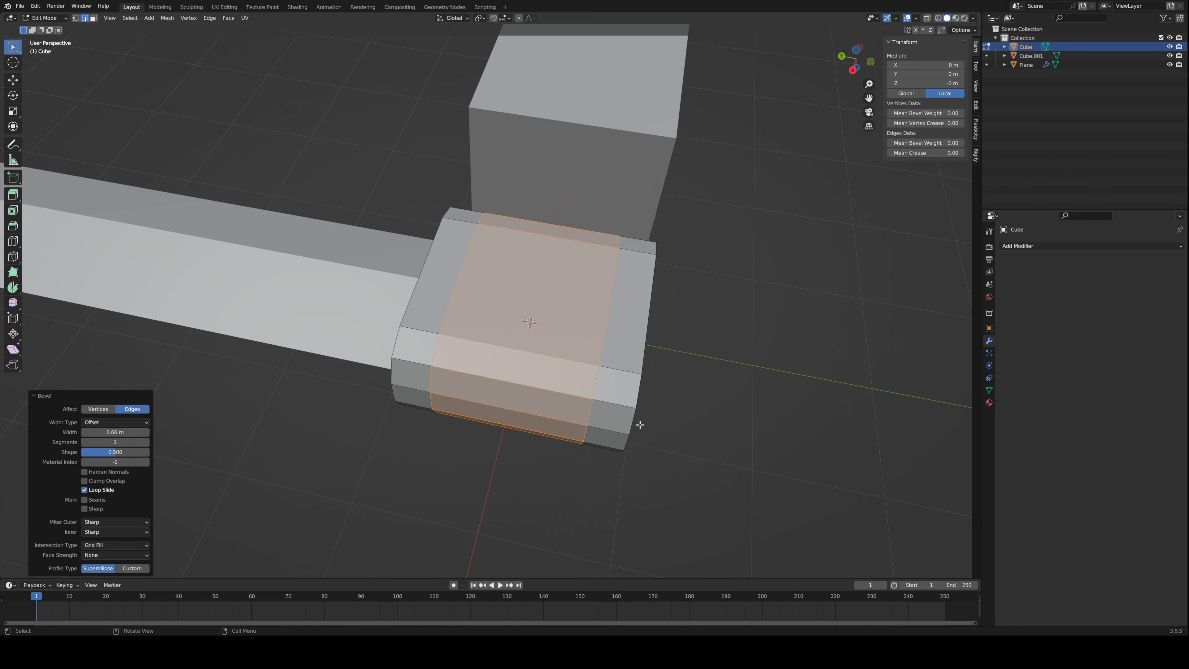
# - Inset the faces of the wide band around the base, ending with a thickness of about 0.019 m
pyautogui.moveTo(640, 424); pyautogui.dragTo(557, 433, button='middle')
pyautogui.scroll(2, 637, 428)
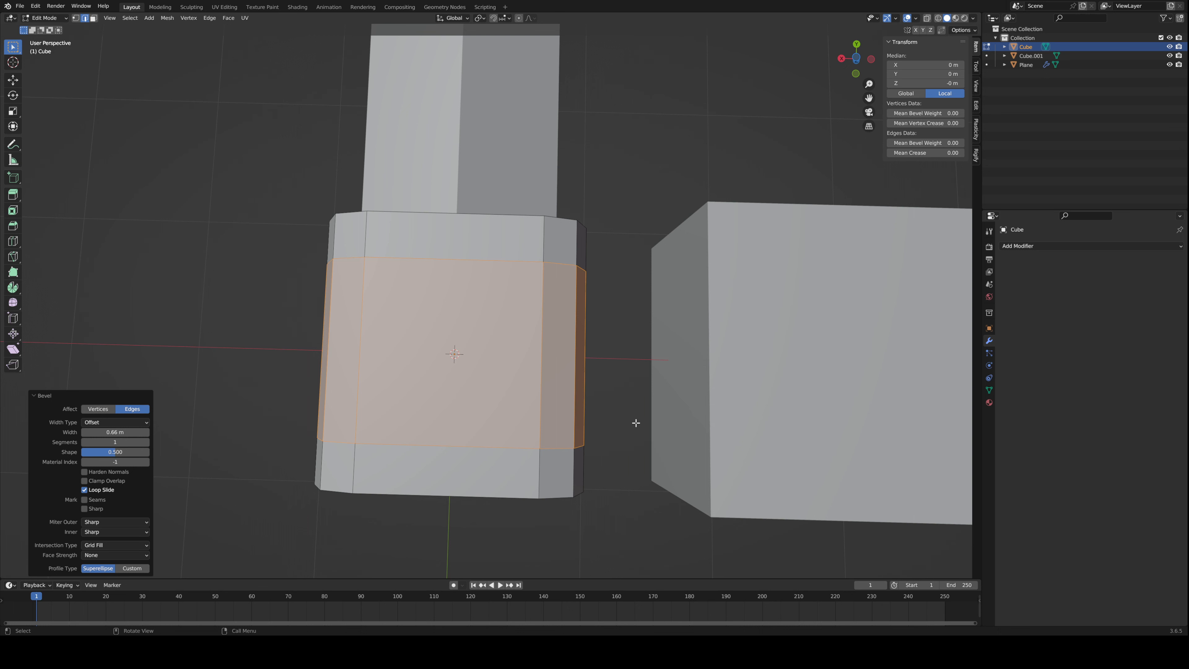
pyautogui.press('i')
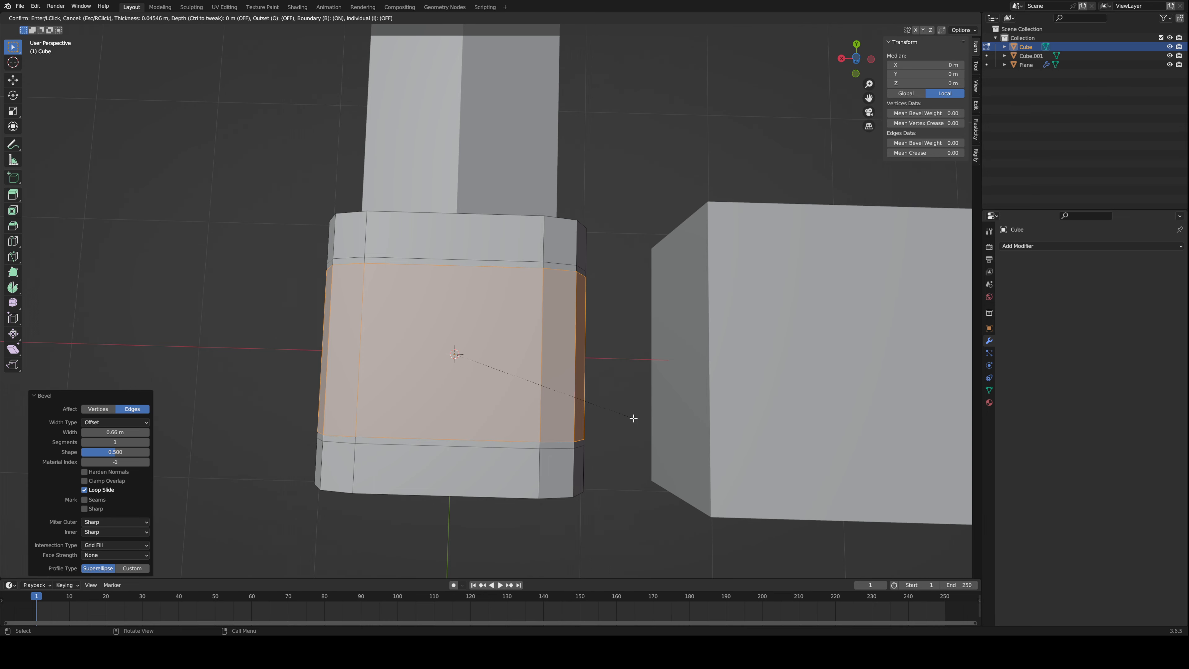
pyautogui.click(633, 418)
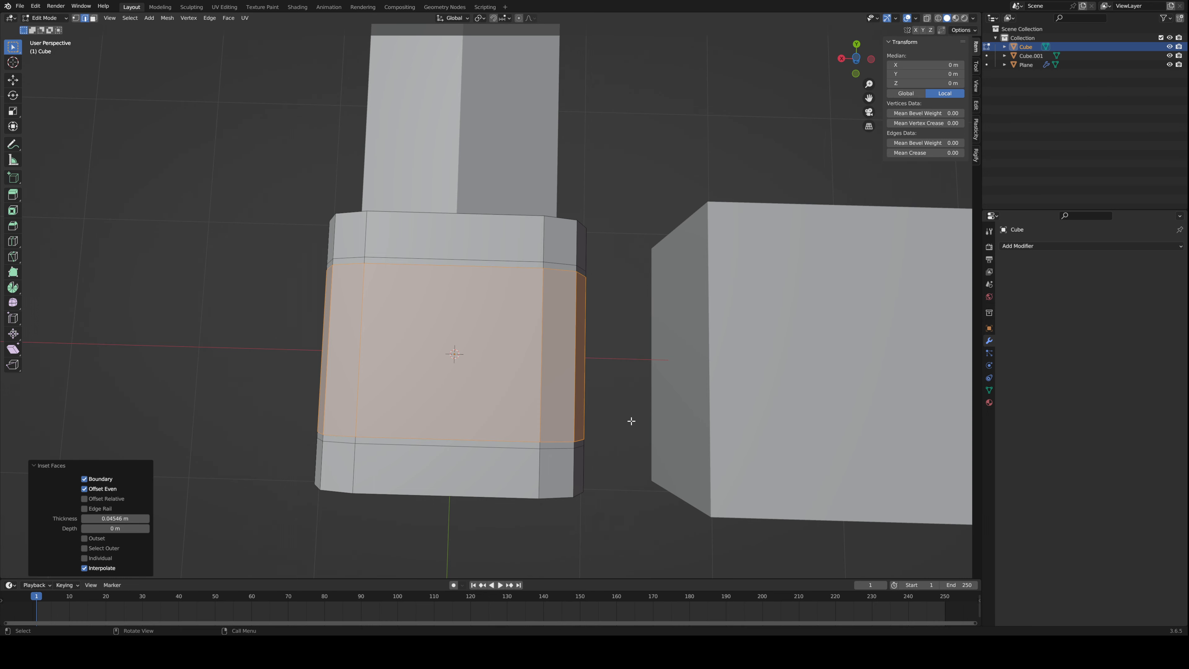
pyautogui.moveTo(604, 413)
pyautogui.mouseDown(button='middle')
pyautogui.moveTo(493, 379)
pyautogui.moveTo(587, 414)
pyautogui.mouseUp(button='middle')
pyautogui.press('i')
pyautogui.click(588, 409)
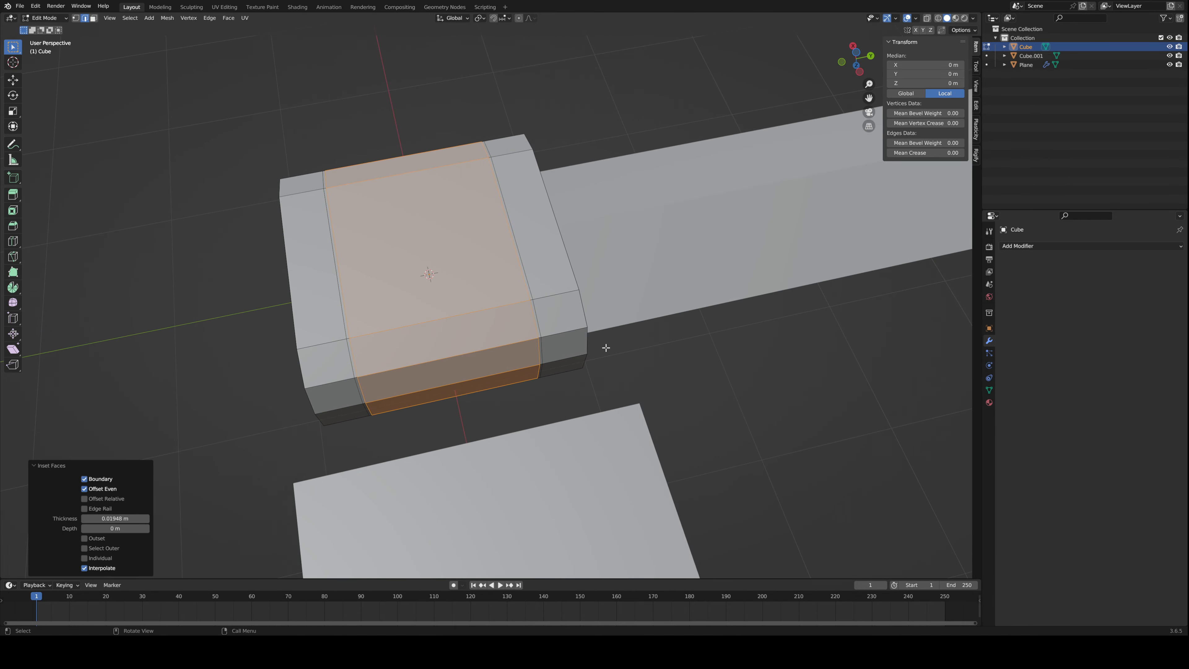
# - Scale the inset band to 0.937 to recess it, and stretch it along Y by about 1.07
pyautogui.scroll(2, 607, 355)
pyautogui.press('s')
pyautogui.click(598, 399)
pyautogui.press('s')
pyautogui.press('x')
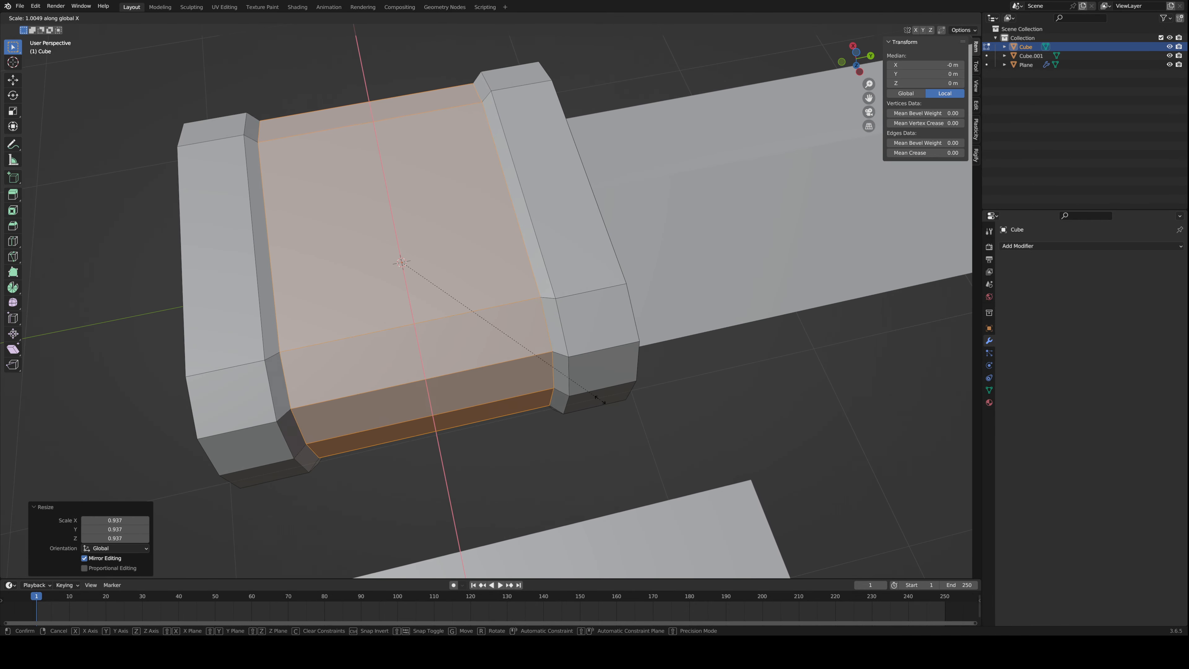
pyautogui.press('y')
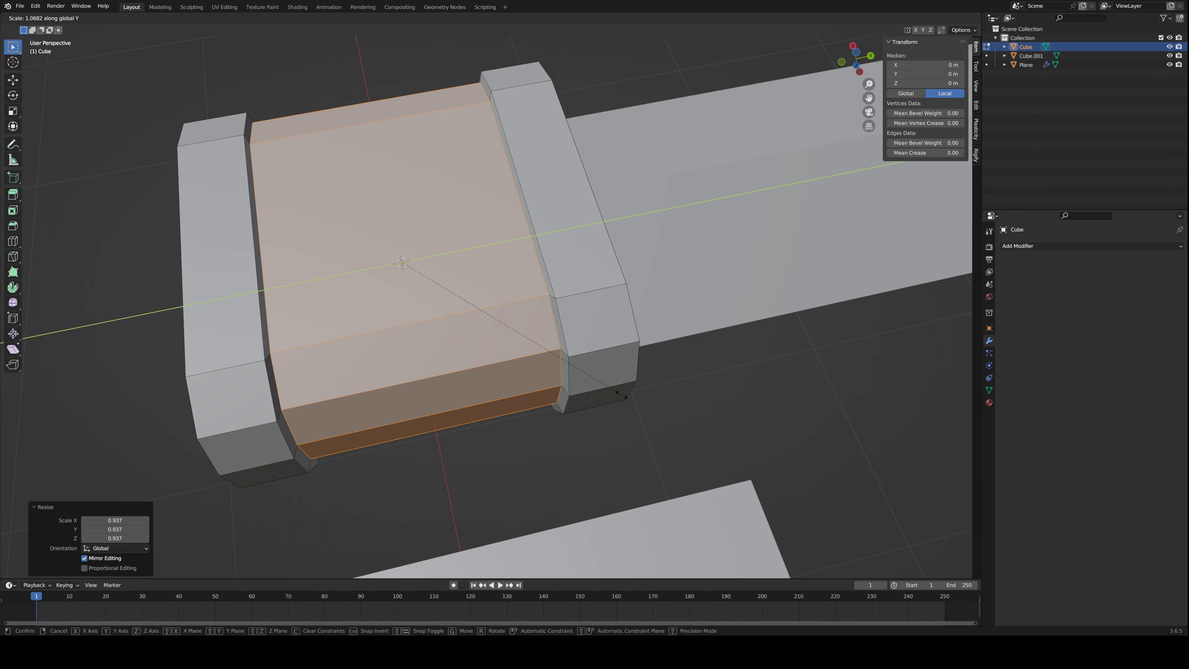
pyautogui.click(626, 398)
# - Return to Object Mode and shade the base piece smooth with Auto Smooth enabled
pyautogui.moveTo(626, 397); pyautogui.dragTo(508, 335, button='middle')
pyautogui.press('Tab')
pyautogui.rightClick(526, 309)
pyautogui.click(516, 332)
pyautogui.rightClick(509, 336)
pyautogui.click(508, 335)
# - Set the base piece's Auto Smooth angle to 60° in its mesh normals settings
pyautogui.click(989, 391)
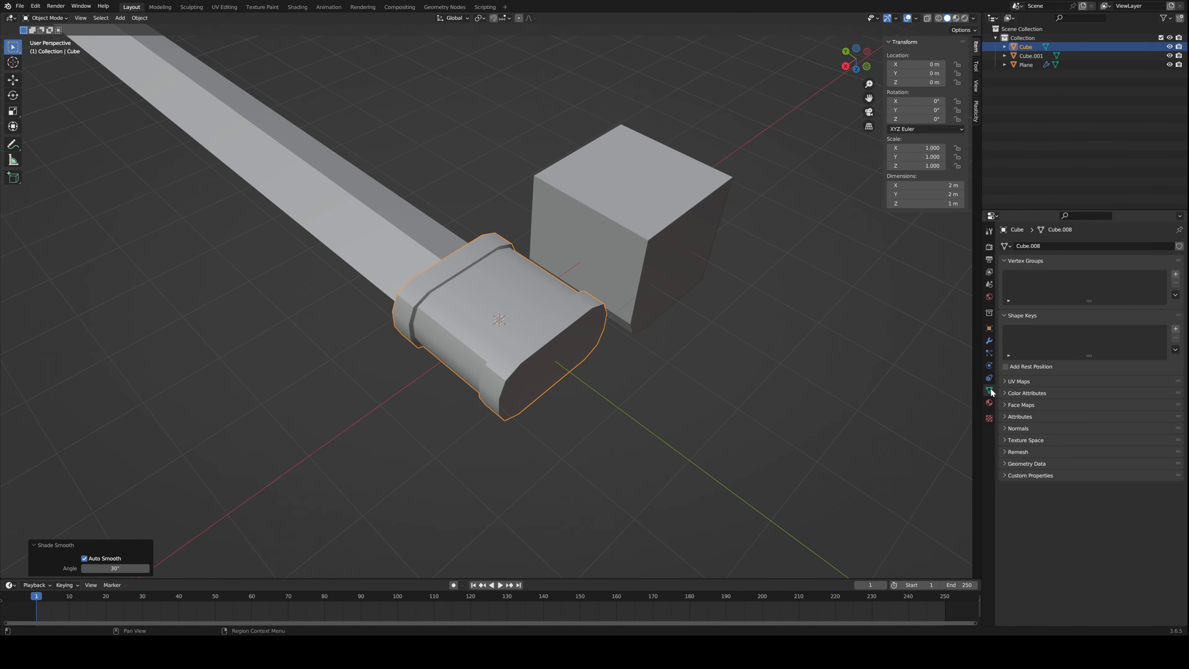
pyautogui.click(1025, 440)
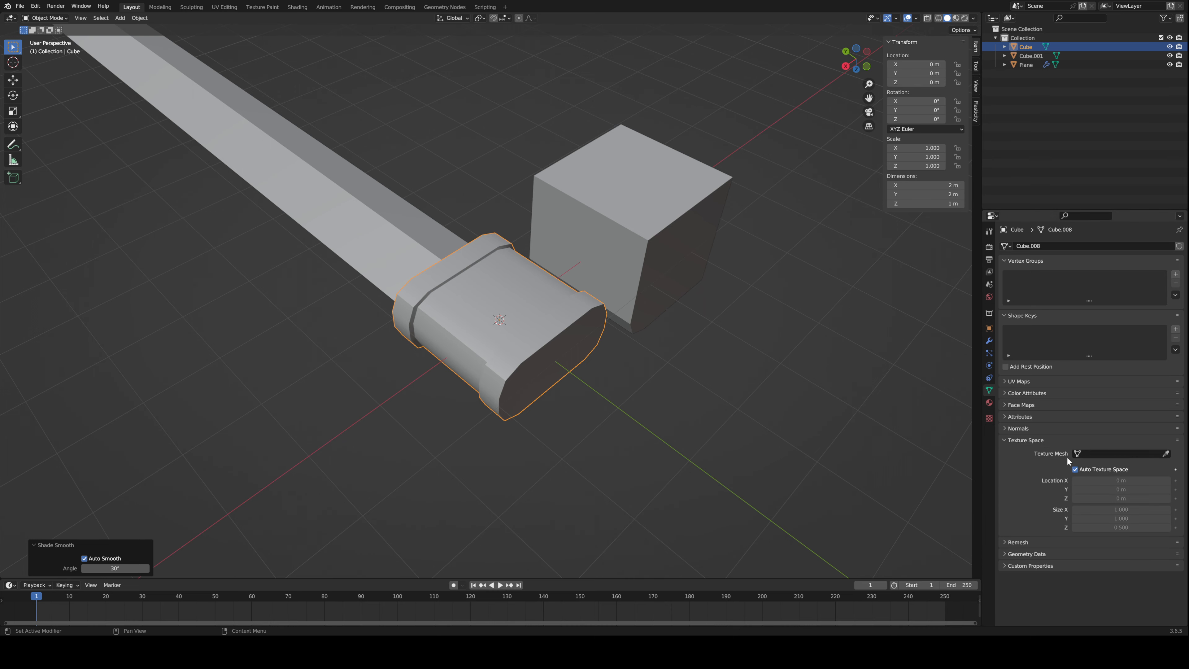
pyautogui.click(1018, 428)
pyautogui.click(1121, 440)
pyautogui.write('60')
pyautogui.press('Return')
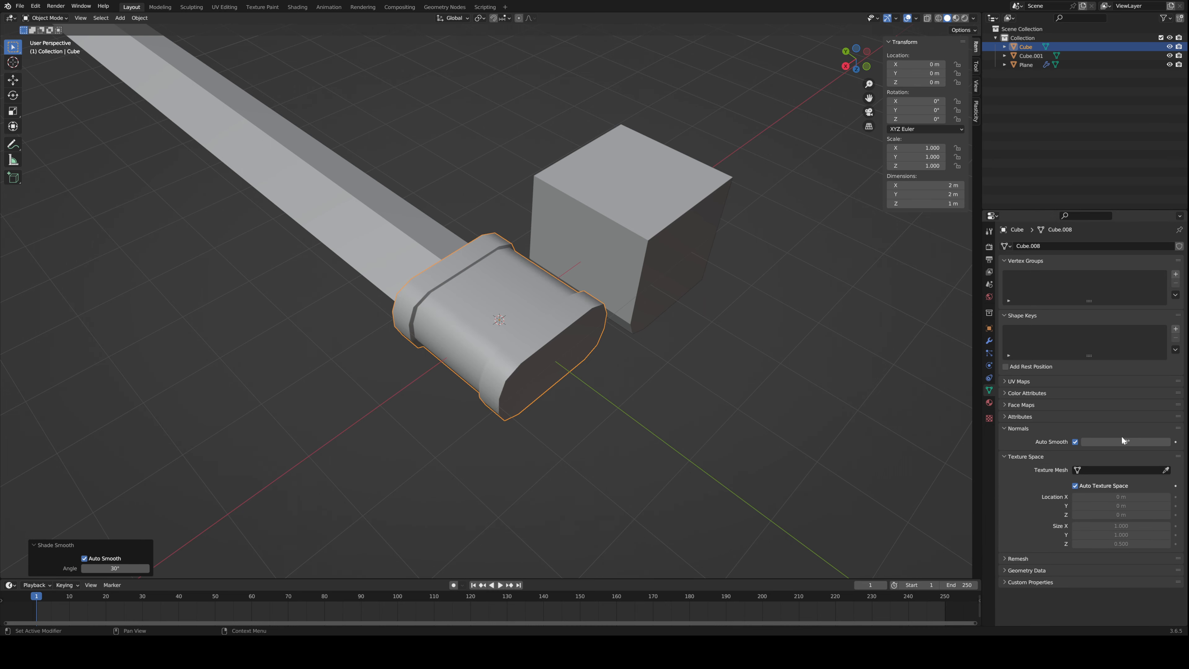
# - Delete the spare cube standing beside the blade's base piece
pyautogui.scroll(-5, 372, 508)
pyautogui.click(483, 409)
pyautogui.moveTo(483, 410); pyautogui.dragTo(468, 356, button='middle')
pyautogui.moveTo(361, 247); pyautogui.dragTo(515, 265)
pyautogui.press('Delete')
pyautogui.moveTo(571, 340); pyautogui.dragTo(497, 356, button='middle')
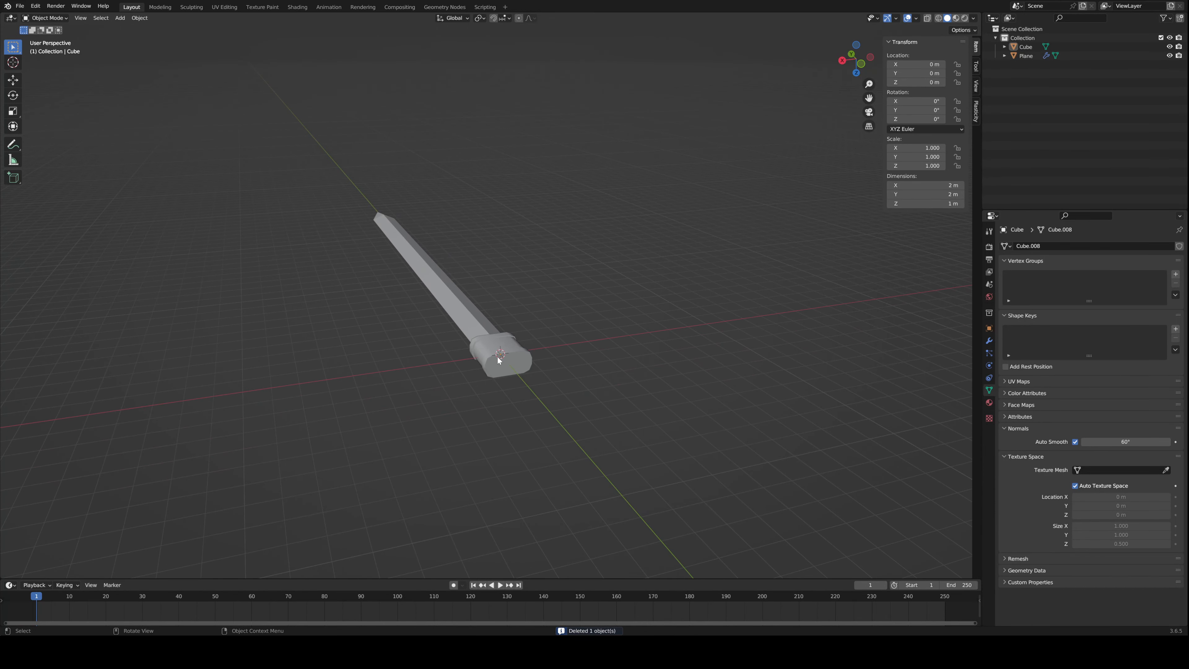
pyautogui.press('KP_7')
pyautogui.keyDown('shift'); pyautogui.moveTo(552, 522); pyautogui.dragTo(491, 417, button='middle'); pyautogui.keyUp('shift')
pyautogui.scroll(3, 490, 418)
pyautogui.keyDown('shift'); pyautogui.moveTo(485, 345); pyautogui.dragTo(435, 272, button='middle'); pyautogui.keyUp('shift')
pyautogui.hotkey('shift', 'a')
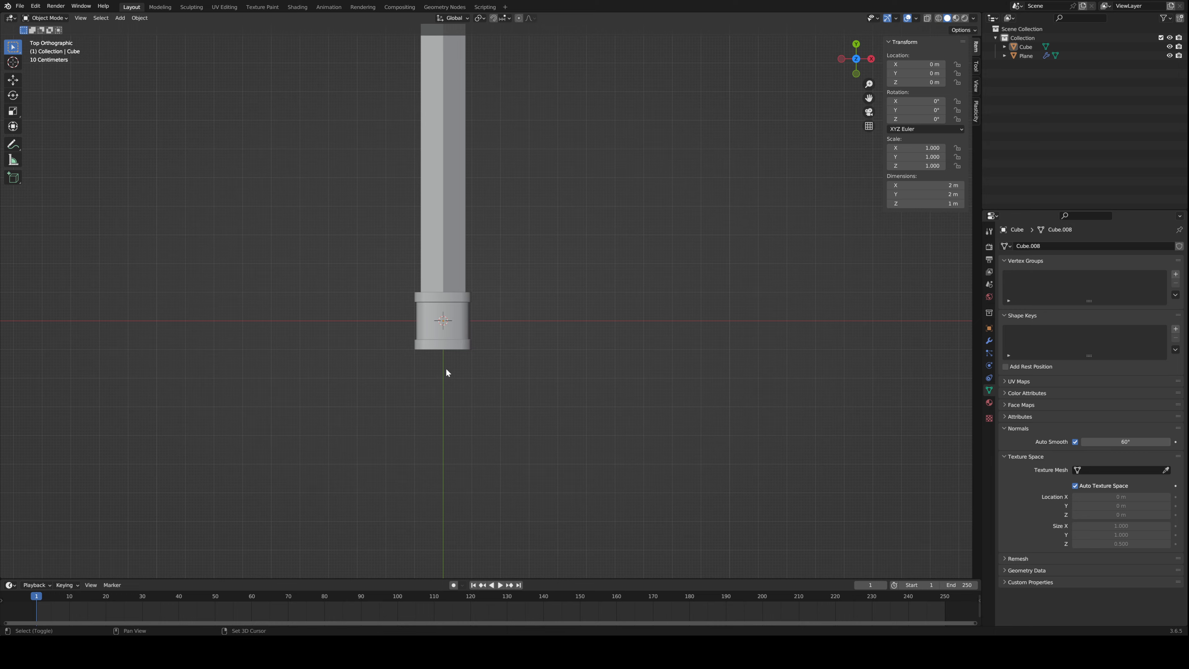
pyautogui.keyDown('shift'); pyautogui.moveTo(446, 369); pyautogui.dragTo(454, 359, button='middle'); pyautogui.keyUp('shift')
pyautogui.moveTo(449, 361); pyautogui.dragTo(486, 321, button='middle')
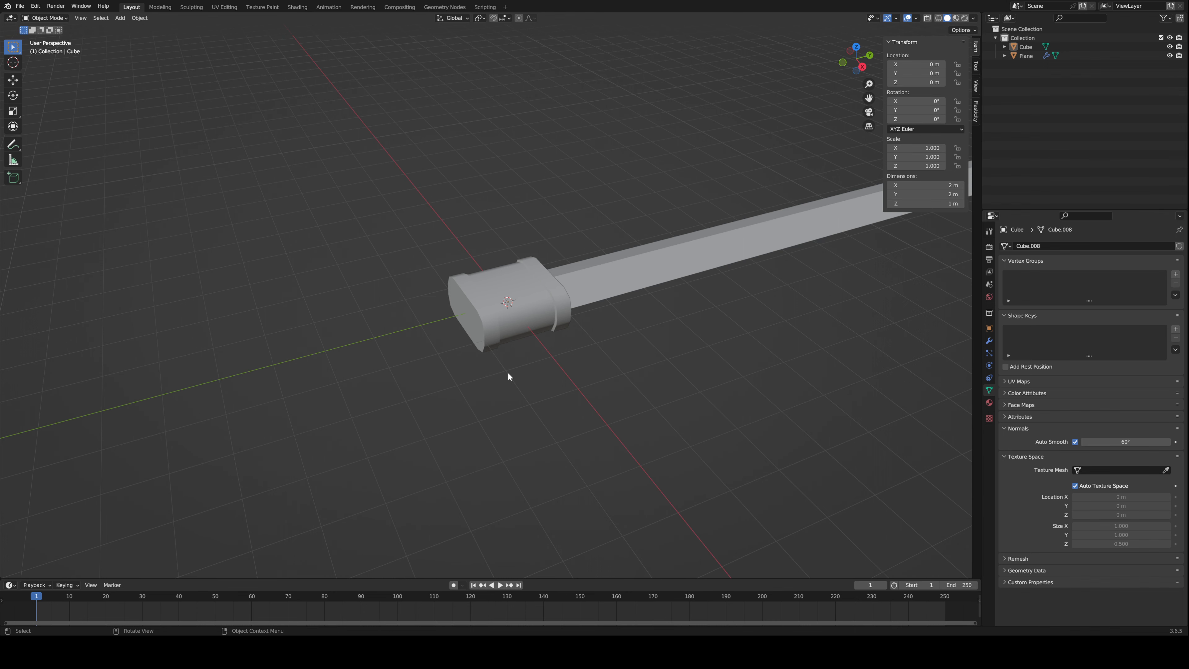
pyautogui.moveTo(509, 376)
pyautogui.mouseDown(button='middle')
pyautogui.moveTo(485, 333)
pyautogui.moveTo(523, 295)
pyautogui.moveTo(500, 372)
pyautogui.mouseUp(button='middle')
pyautogui.hotkey('shift', 'a')
pyautogui.moveTo(552, 330)
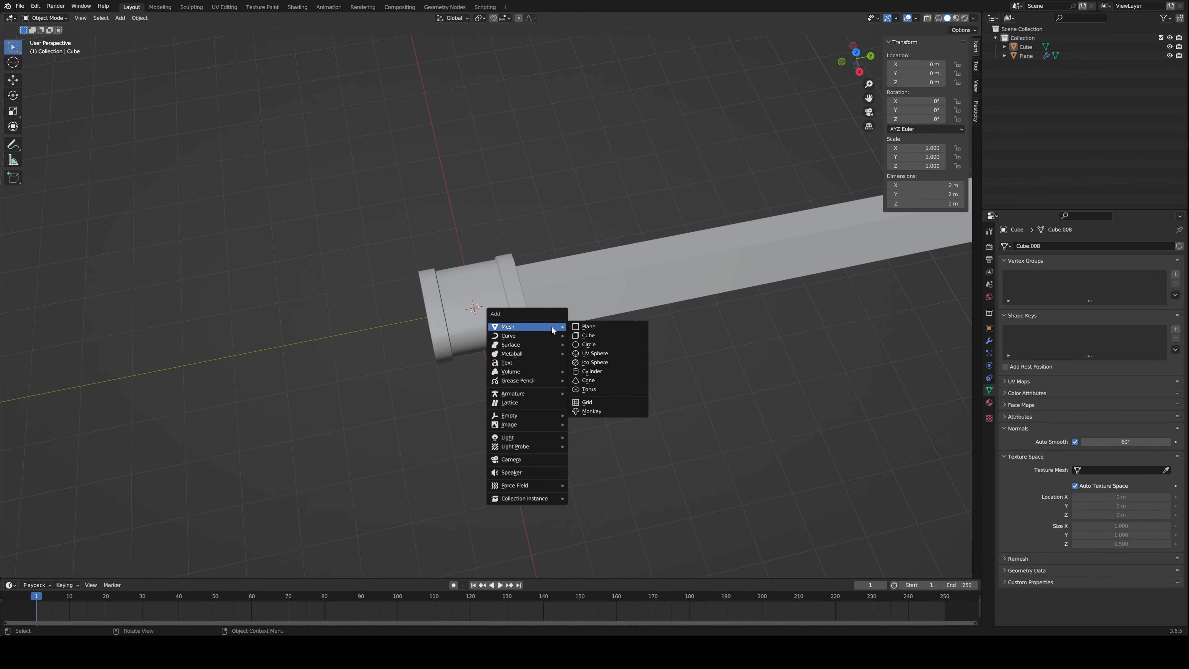
pyautogui.press('Escape')
# - Add a cylinder mesh at the world origin with 12 vertices
pyautogui.hotkey('shift', 'a')
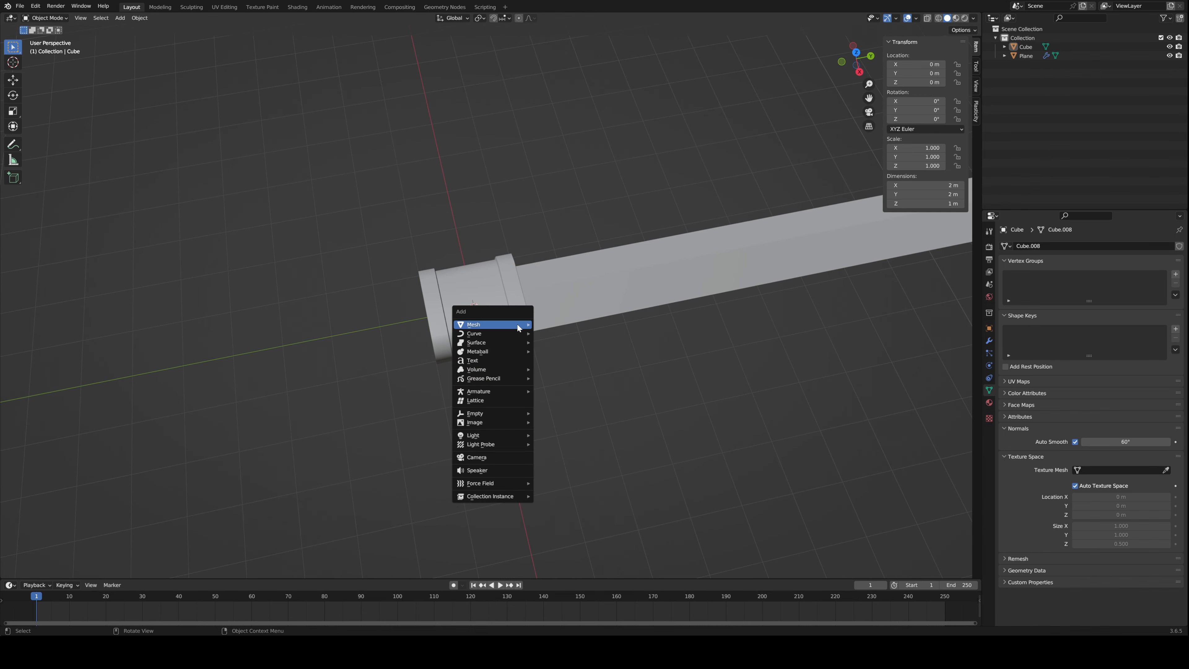
pyautogui.click(573, 369)
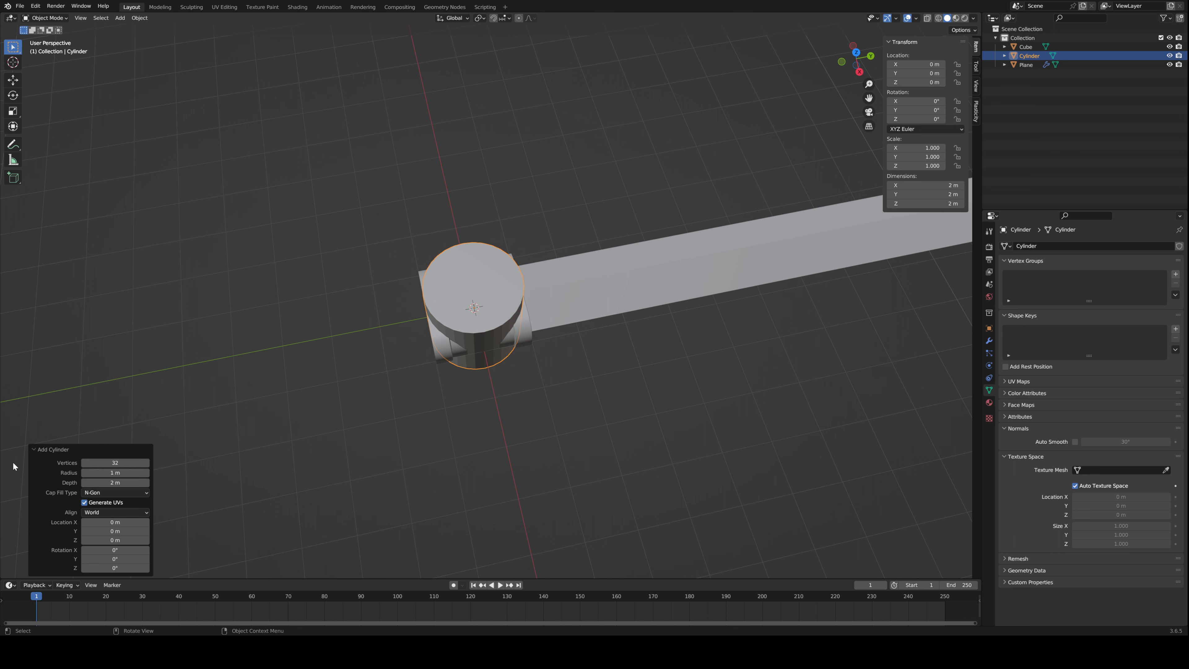
pyautogui.click(117, 464)
pyautogui.write('12')
pyautogui.press('Return')
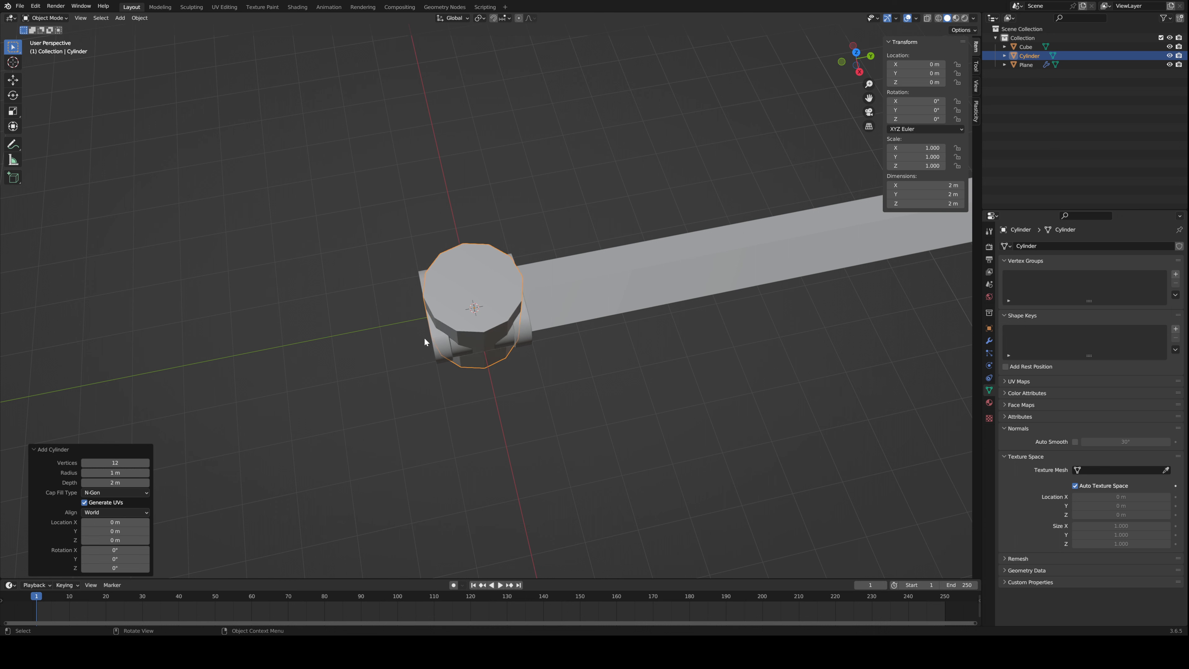
# - Rotate the cylinder 90° around the global X axis so it lies in line with the blade
pyautogui.moveTo(423, 337); pyautogui.dragTo(580, 321, button='middle')
pyautogui.press('r')
pyautogui.press('x')
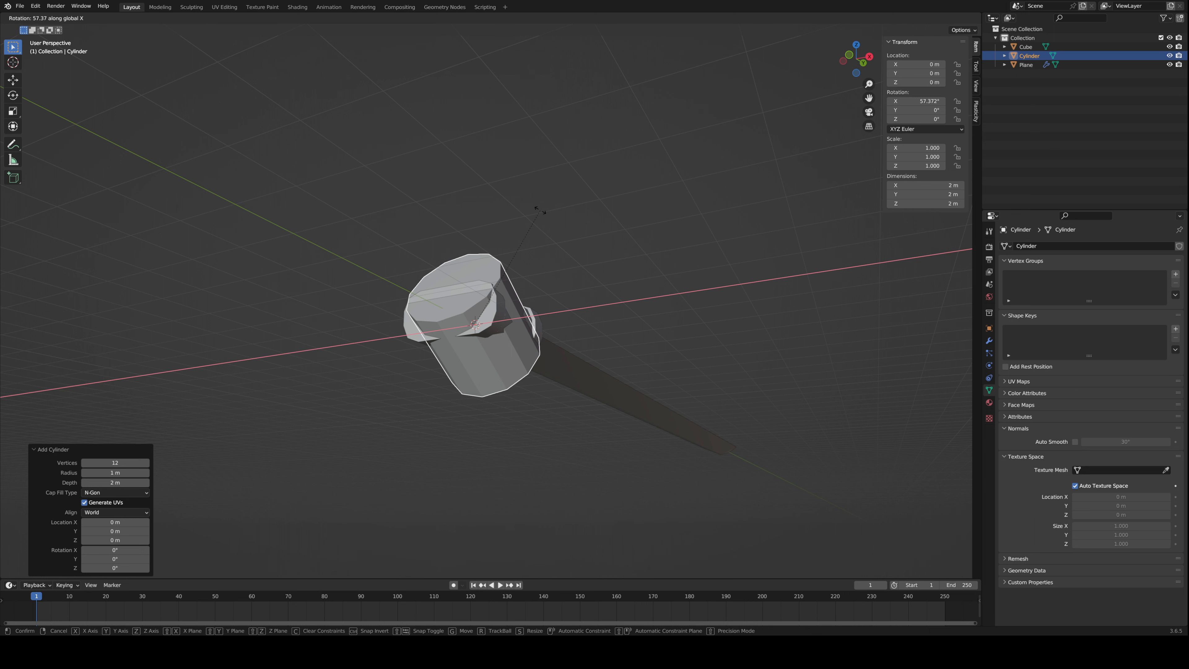
pyautogui.write('9')
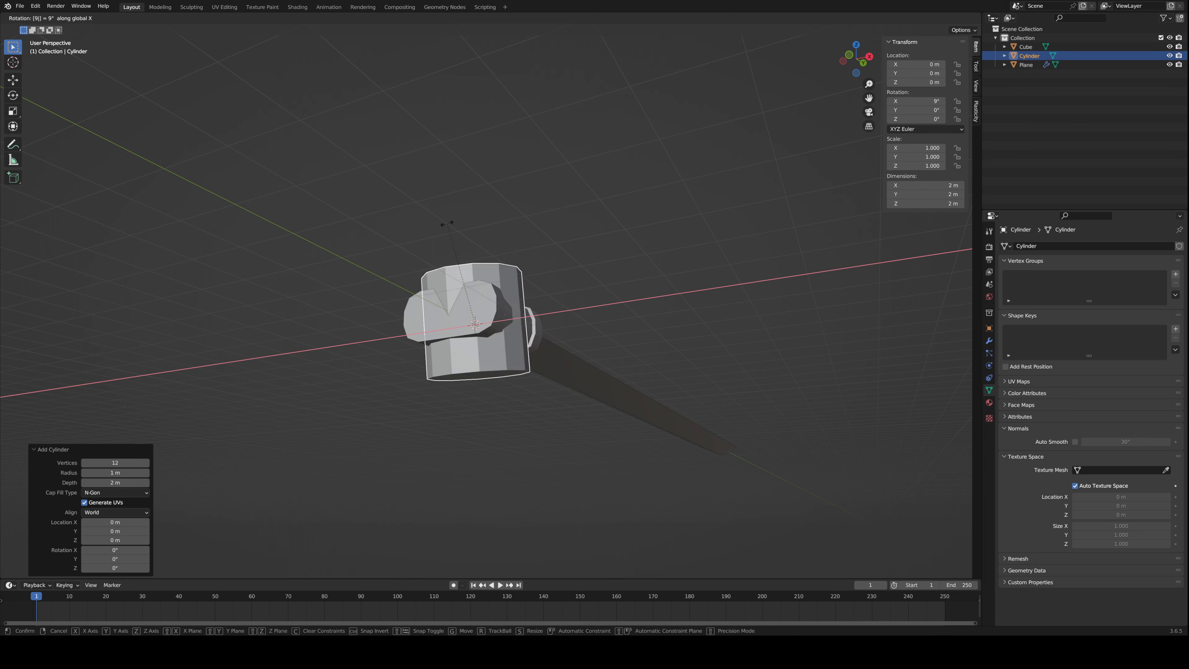
pyautogui.write('0')
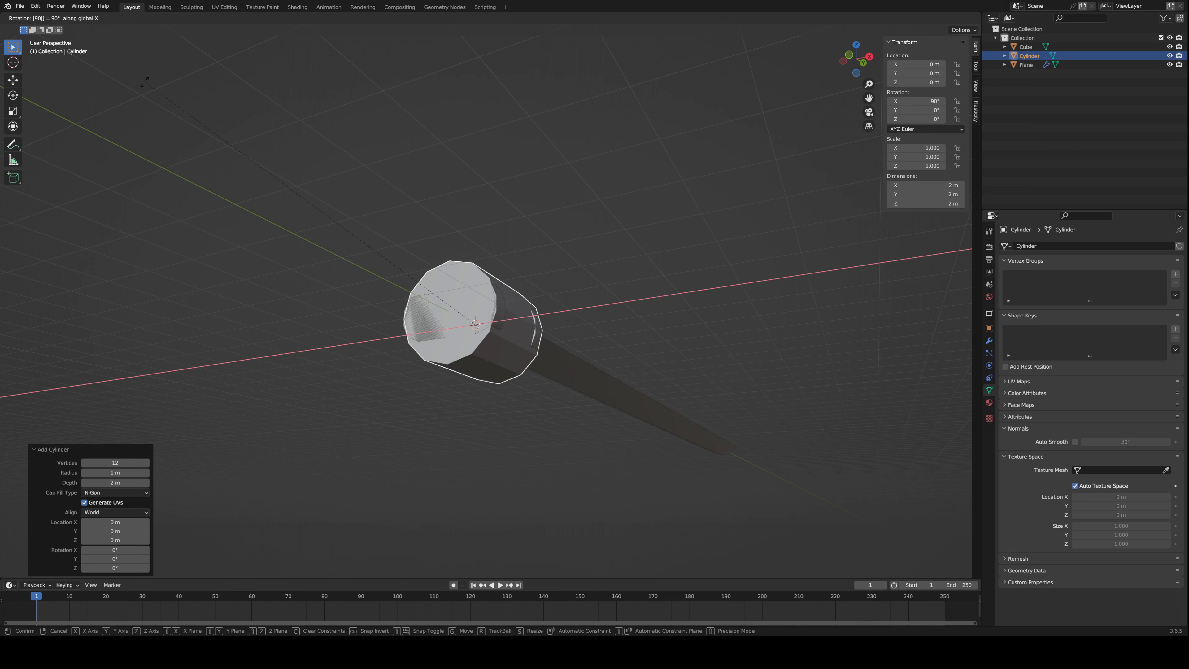
pyautogui.press('BackSpace')
pyautogui.press('BackSpace')
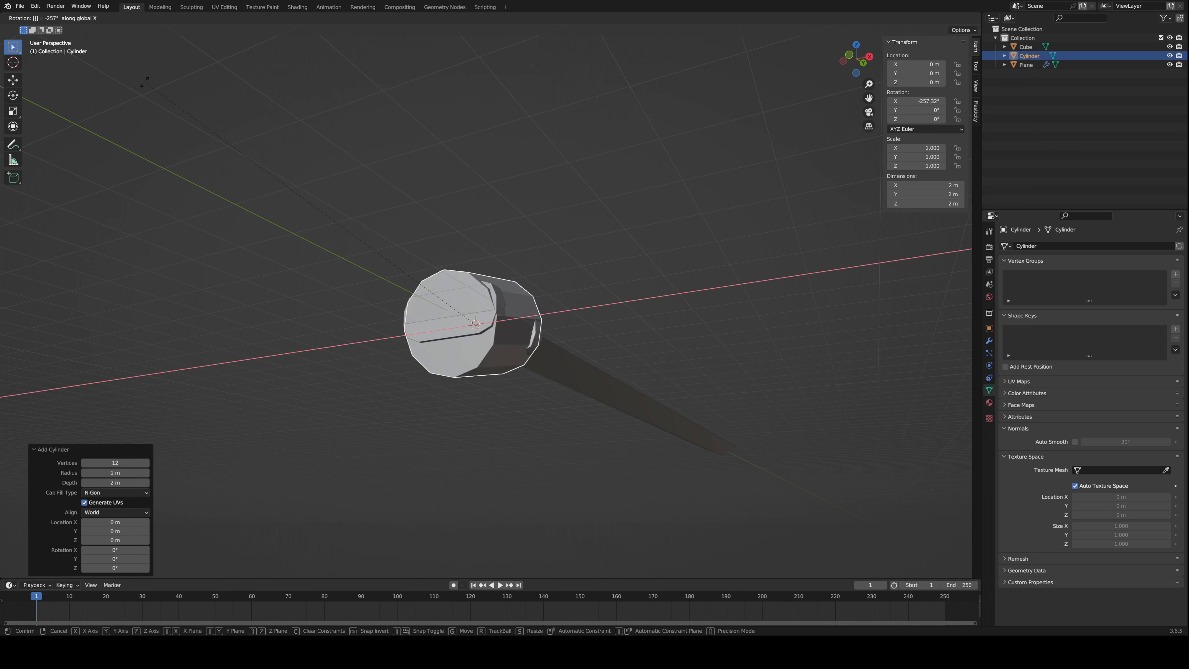
pyautogui.write('90')
pyautogui.press('BackSpace')
pyautogui.press('BackSpace')
pyautogui.write('90')
pyautogui.press('BackSpace')
pyautogui.press('BackSpace')
pyautogui.press('BackSpace')
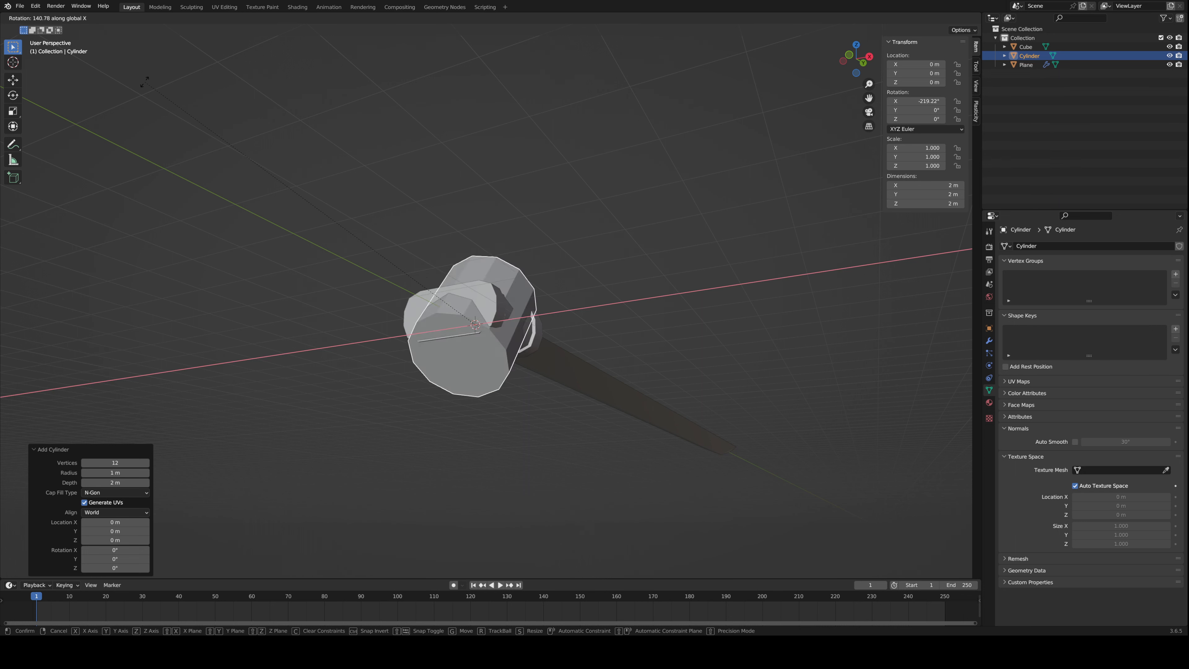
pyautogui.write('900')
pyautogui.press('BackSpace')
pyautogui.press('BackSpace')
pyautogui.press('BackSpace')
pyautogui.press('BackSpace')
pyautogui.write('90')
pyautogui.press('Return')
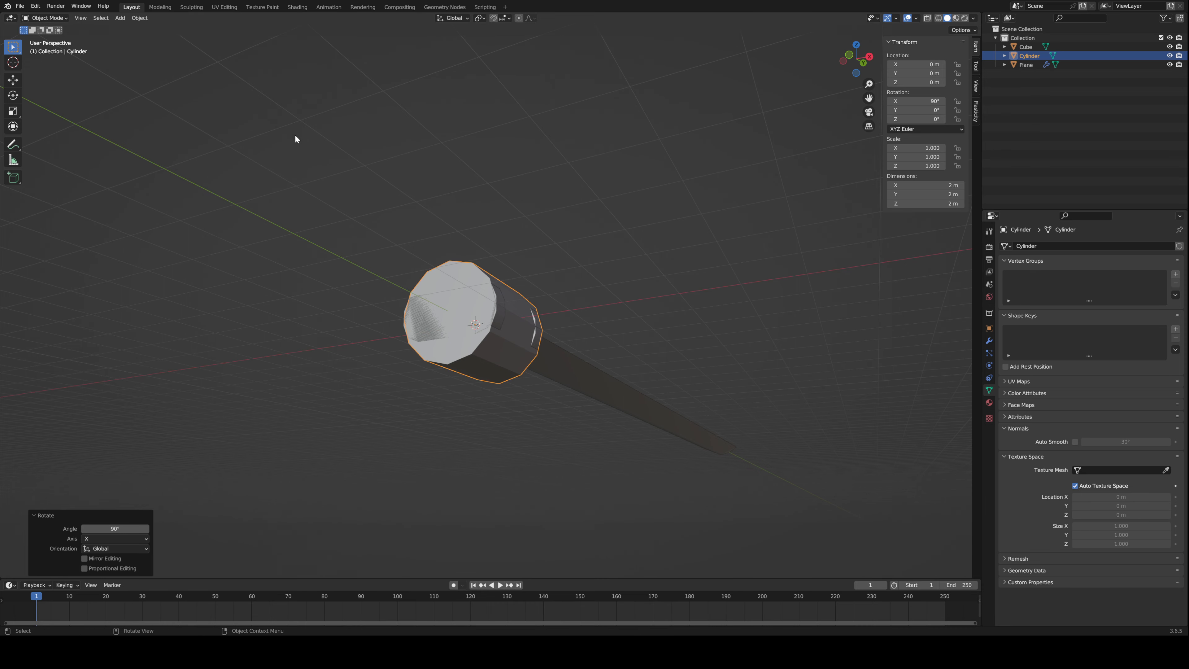
# - Scale the cylinder uniformly to about 0.604 and move it along Y to about -1.5 m
pyautogui.moveTo(295, 134); pyautogui.dragTo(724, 439, button='middle')
pyautogui.press('s')
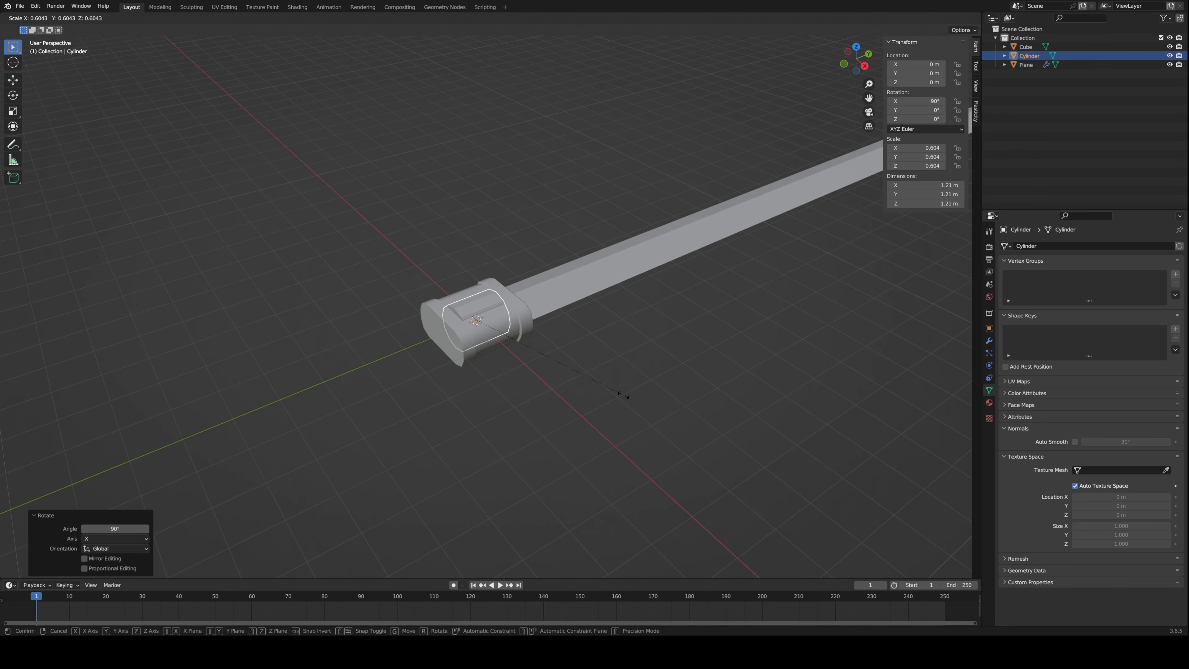
pyautogui.click(622, 394)
pyautogui.press('g')
pyautogui.press('x')
pyautogui.press('y')
pyautogui.click(571, 414)
# - Flatten the cylinder along global Z by 0.711 and stretch it along global Y by about 3.48
pyautogui.scroll(2, 571, 414)
pyautogui.press('s')
pyautogui.press('z')
pyautogui.click(517, 373)
pyautogui.moveTo(515, 370); pyautogui.dragTo(557, 312, button='middle')
pyautogui.press('s')
pyautogui.press('y')
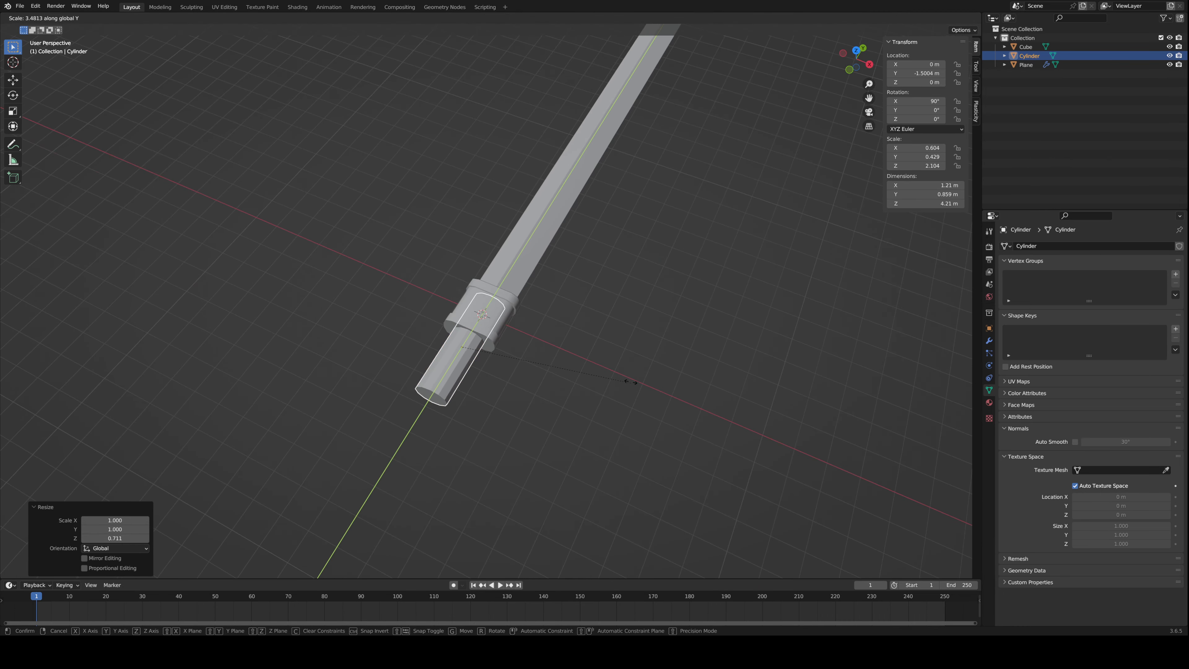
pyautogui.click(629, 385)
# - Move the cylinder about -1.57 m along Y and stretch it along Y by 1.48
pyautogui.moveTo(629, 385); pyautogui.dragTo(491, 398, button='middle')
pyautogui.press('g')
pyautogui.press('x')
pyautogui.press('y')
pyautogui.click(423, 416)
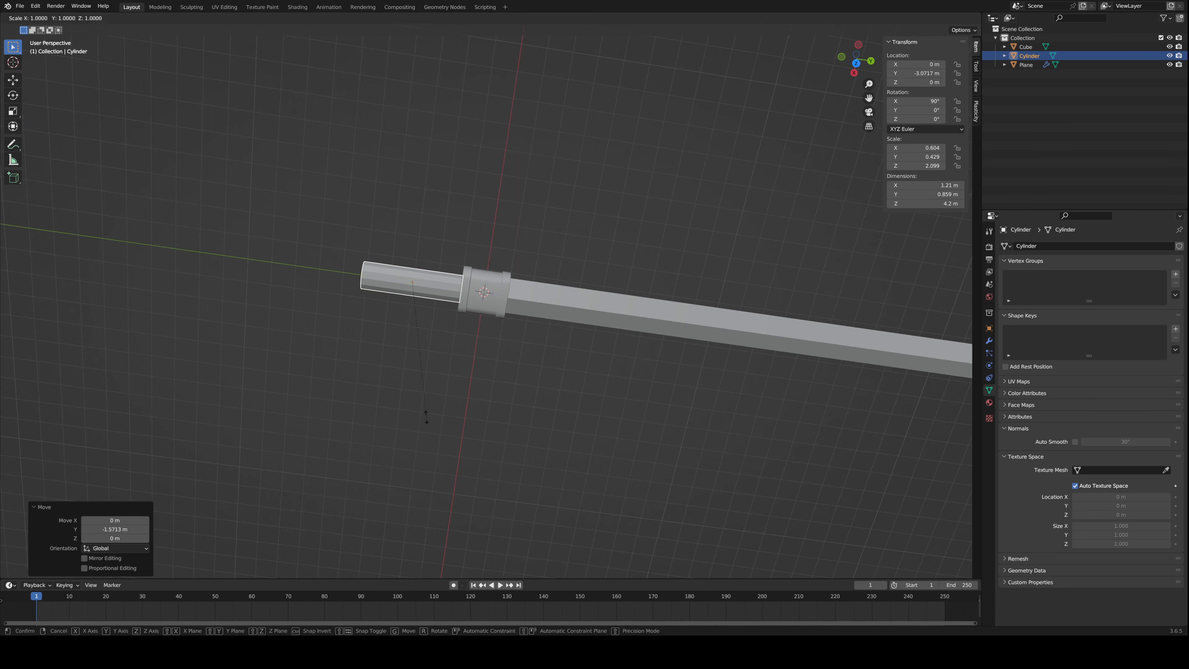
pyautogui.press('s')
pyautogui.press('x')
pyautogui.press('y')
pyautogui.click(532, 439)
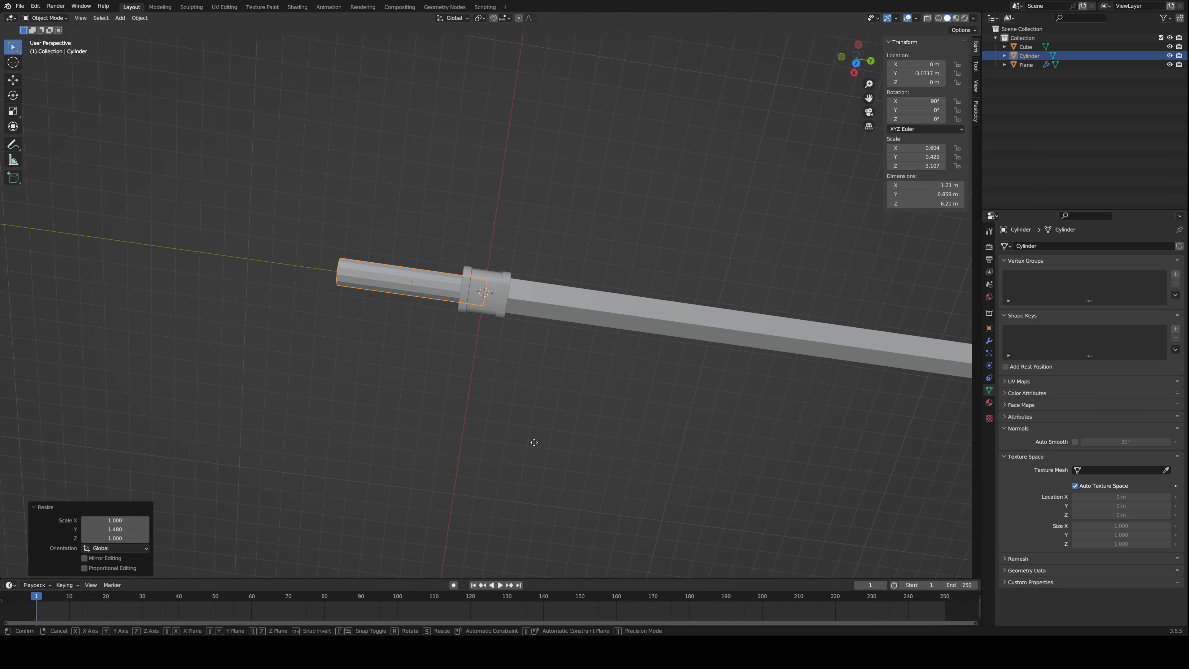
# - Slide the handle cylinder along Y to about -3.73 m so its end sits in the base piece
pyautogui.press('g')
pyautogui.press('y')
pyautogui.click(519, 435)
pyautogui.scroll(-2, 522, 414)
pyautogui.click(524, 406)
pyautogui.moveTo(510, 406); pyautogui.dragTo(532, 380, button='middle')
# - Shade the handle cylinder smooth with Auto Smooth and set its angle to 60°
pyautogui.scroll(-3, 531, 381)
pyautogui.scroll(1, 536, 328)
pyautogui.click(543, 263)
pyautogui.rightClick(543, 265)
pyautogui.click(543, 266)
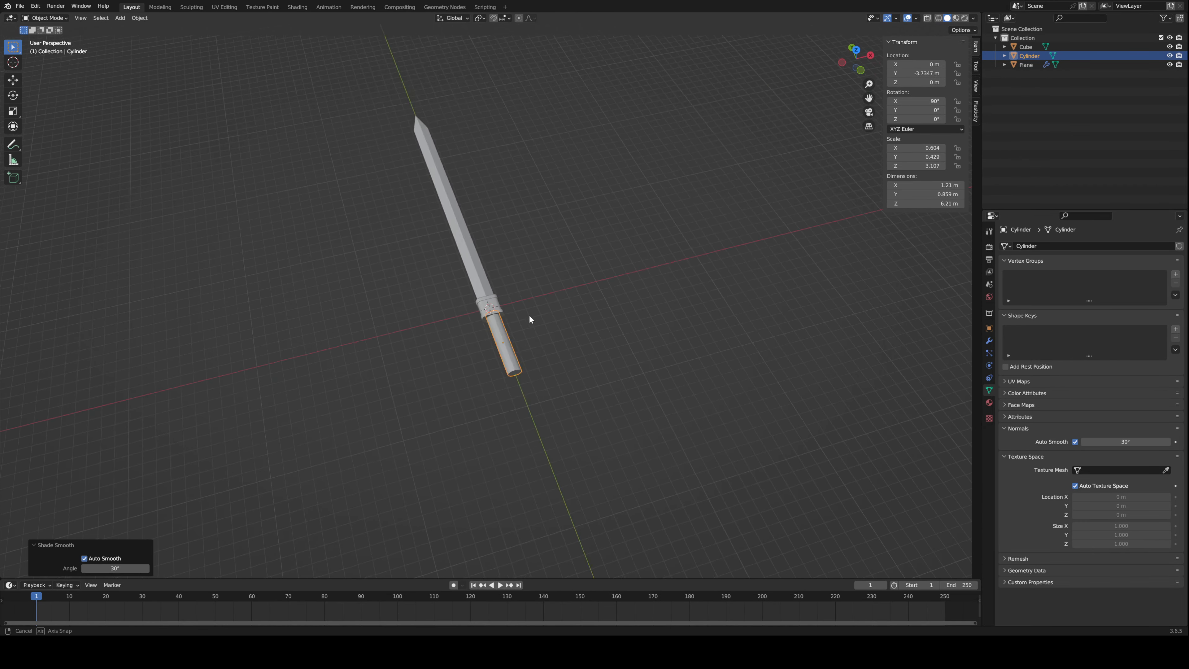
pyautogui.moveTo(543, 265); pyautogui.dragTo(604, 421, button='middle')
pyautogui.click(1128, 442)
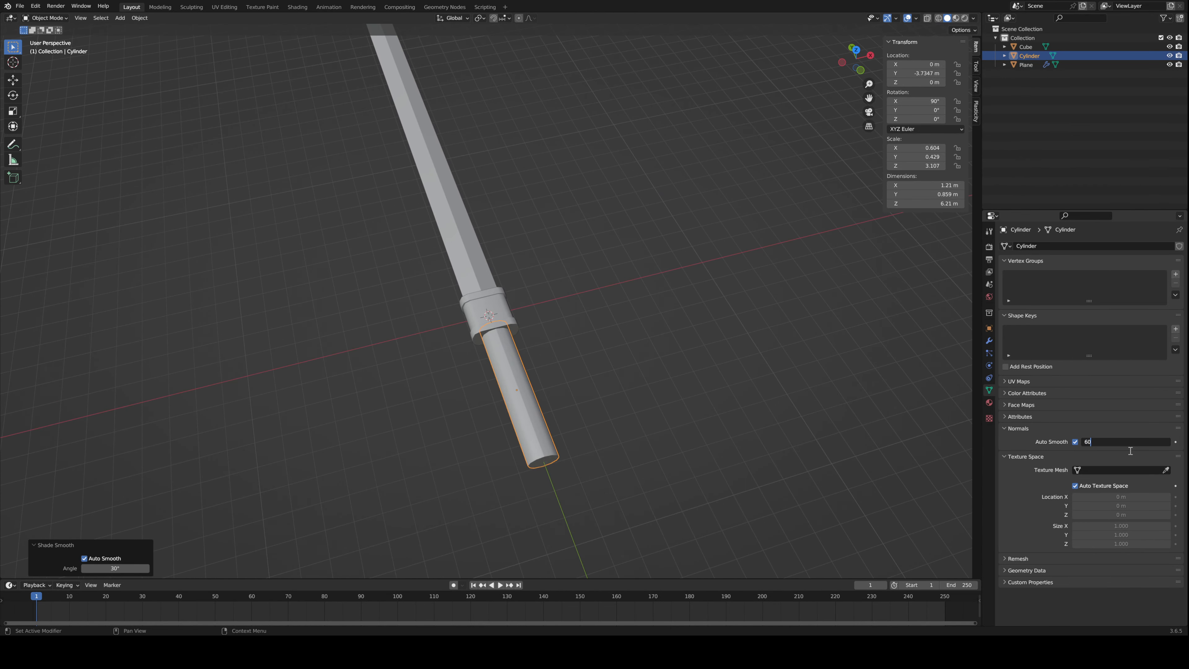
pyautogui.press('Return')
# - Add one loop cut around the handle in Edit Mode, slid close to its base-side end
pyautogui.moveTo(510, 452); pyautogui.dragTo(557, 380, button='middle')
pyautogui.scroll(3, 498, 392)
pyautogui.press('Tab')
pyautogui.hotkey('ctrl', 'r')
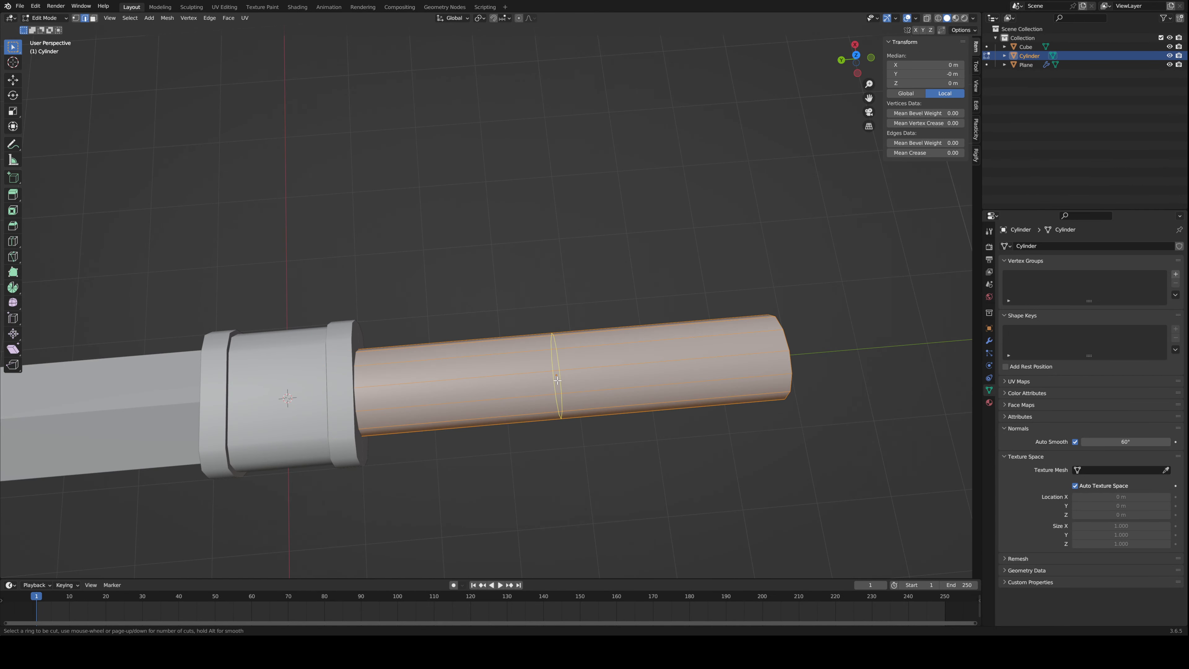
pyautogui.click(557, 380)
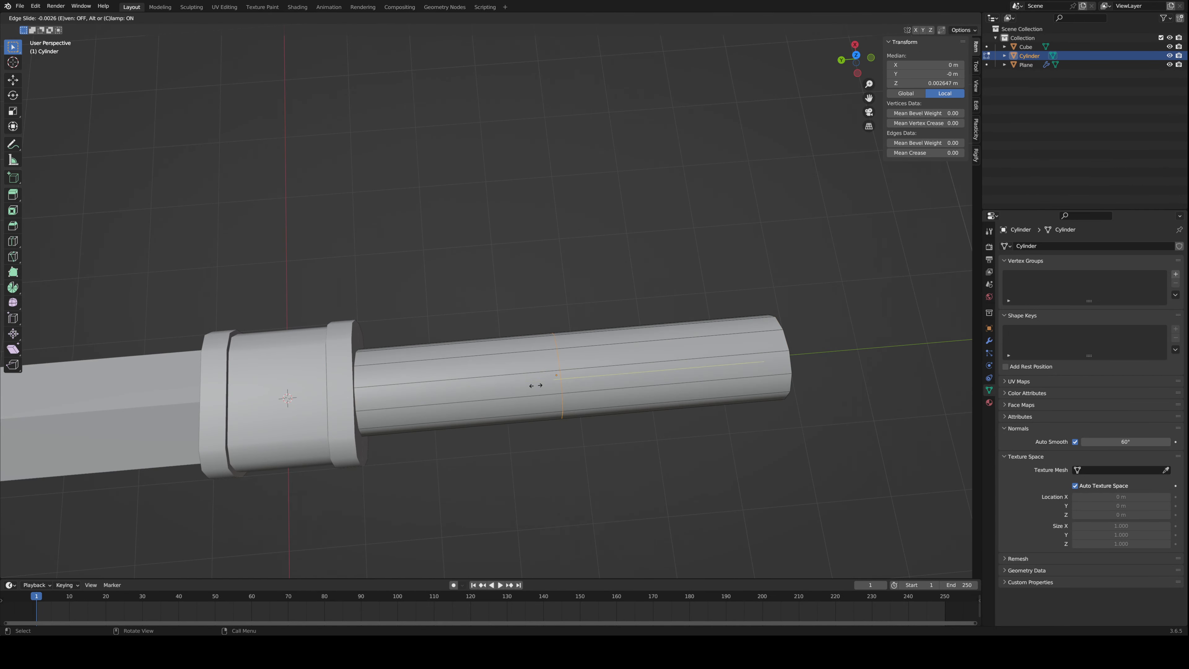
pyautogui.click(349, 398)
pyautogui.hotkey('ctrl', 'e')
pyautogui.keyDown('shift'); pyautogui.moveTo(512, 441); pyautogui.dragTo(573, 423, button='middle'); pyautogui.keyUp('shift')
# - Hide the base piece and select the ring of faces at the blade-side end of the handle
pyautogui.press('Tab')
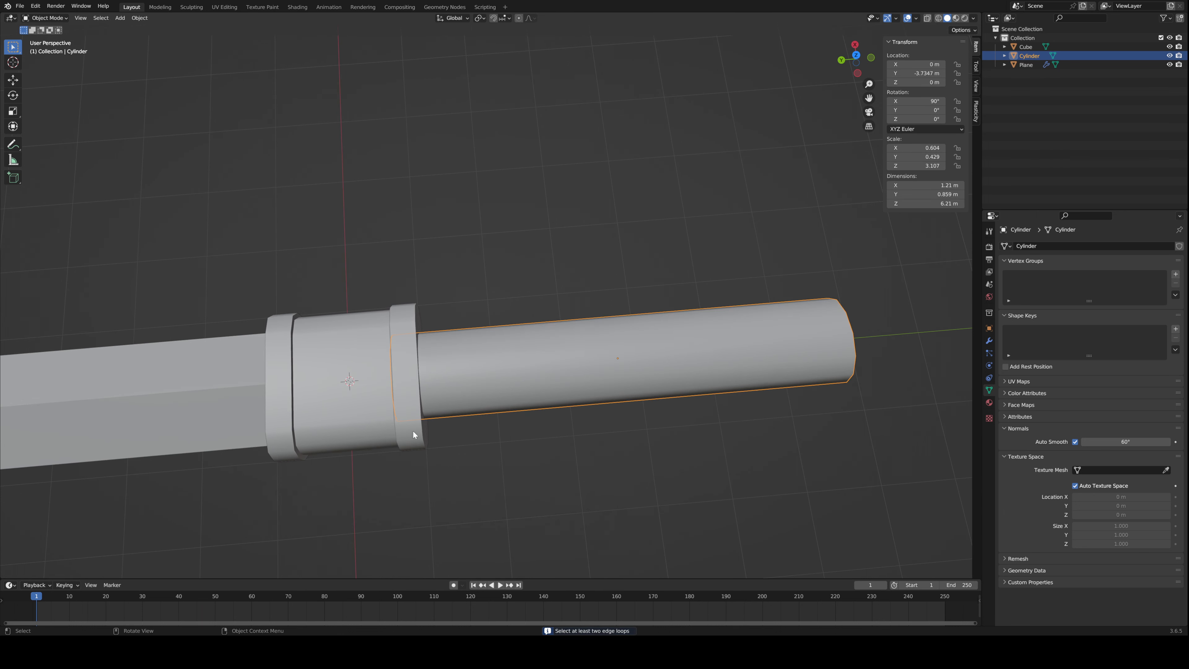
pyautogui.click(406, 428)
pyautogui.press('h')
pyautogui.click(420, 396)
pyautogui.press('Tab')
pyautogui.press('3')
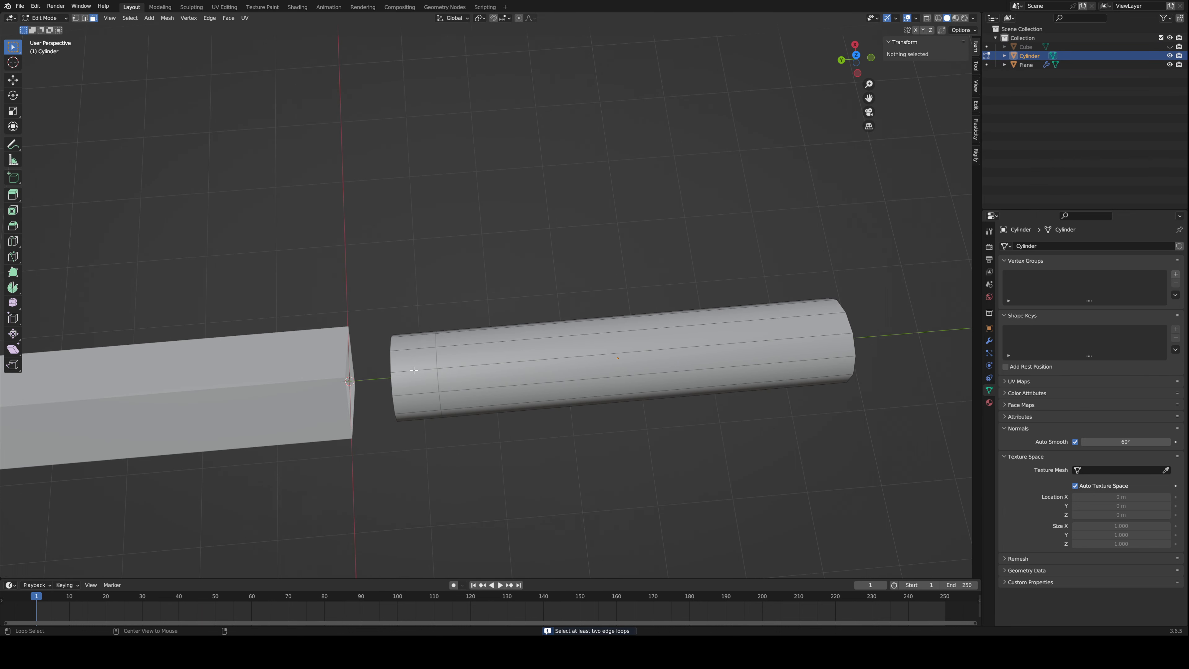
pyautogui.keyDown('alt'); pyautogui.click(413, 370); pyautogui.keyUp('alt')
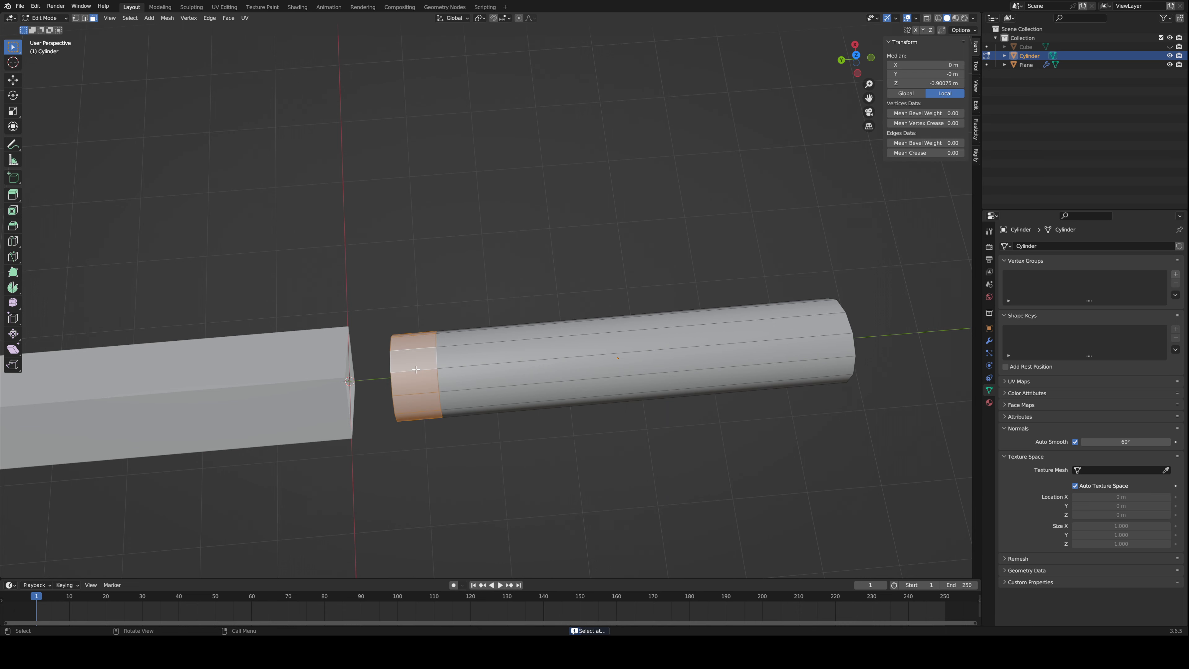
pyautogui.scroll(3, 507, 378)
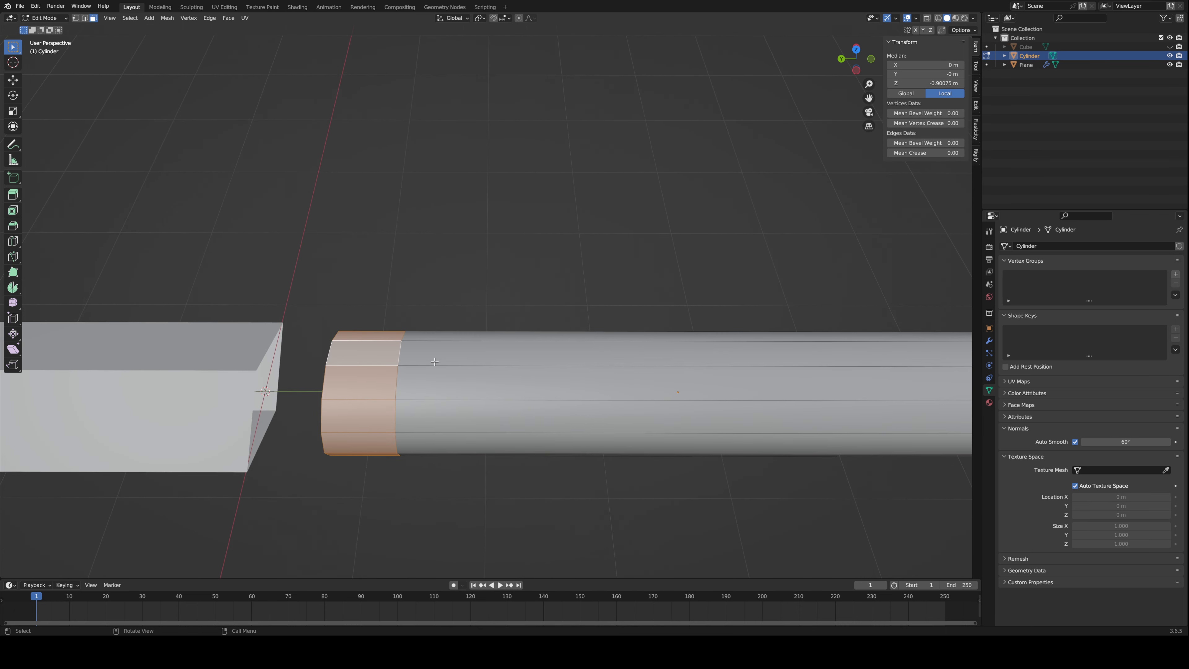
pyautogui.moveTo(435, 361); pyautogui.dragTo(493, 394, button='middle')
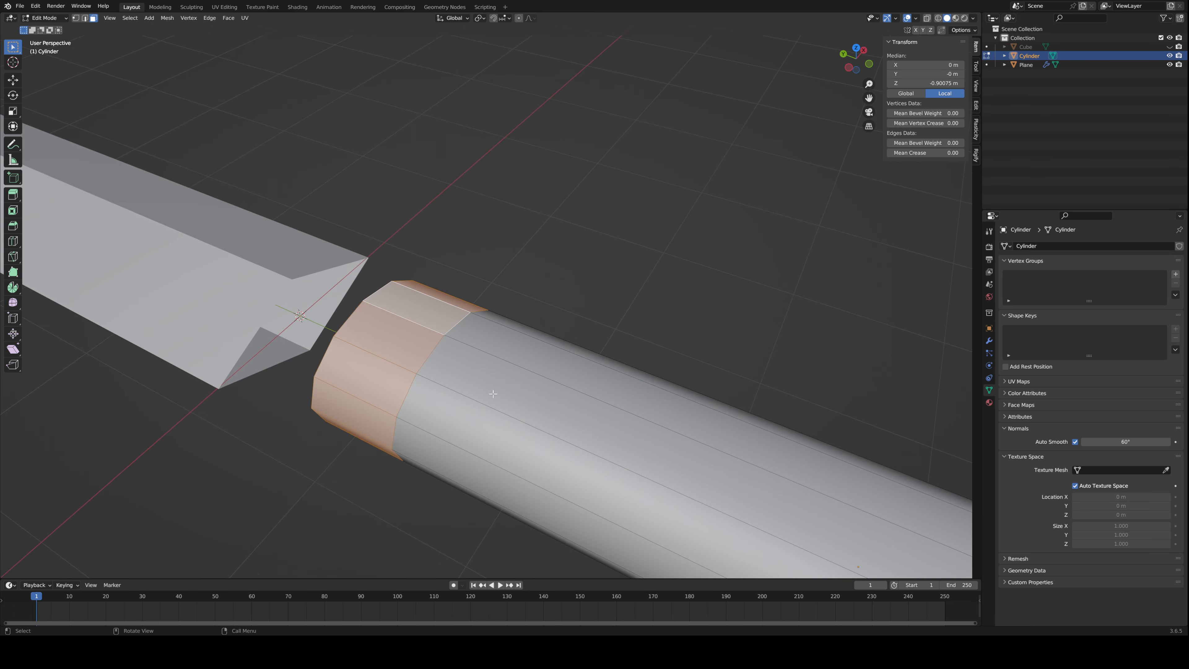
# - Try to inset and scale the selected ring of faces at the handle's end
pyautogui.press('i')
pyautogui.click(543, 414)
pyautogui.press('s')
pyautogui.click(549, 413)
pyautogui.press('Tab')
pyautogui.moveTo(549, 415); pyautogui.dragTo(508, 408, button='middle')
pyautogui.scroll(-2, 563, 456)
pyautogui.press('Tab')
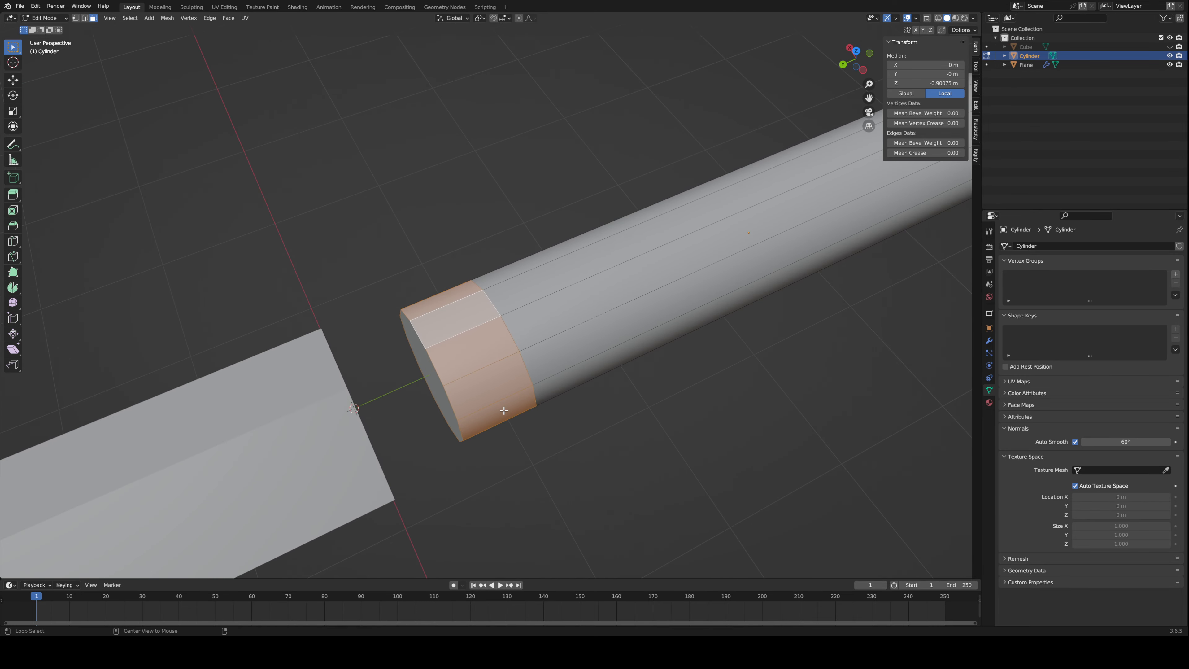
# - Try extruding the ring in place, scaling it by 1.148 and compressing it along Y by about 0.84
pyautogui.press('e')
pyautogui.press('Escape')
pyautogui.press('s')
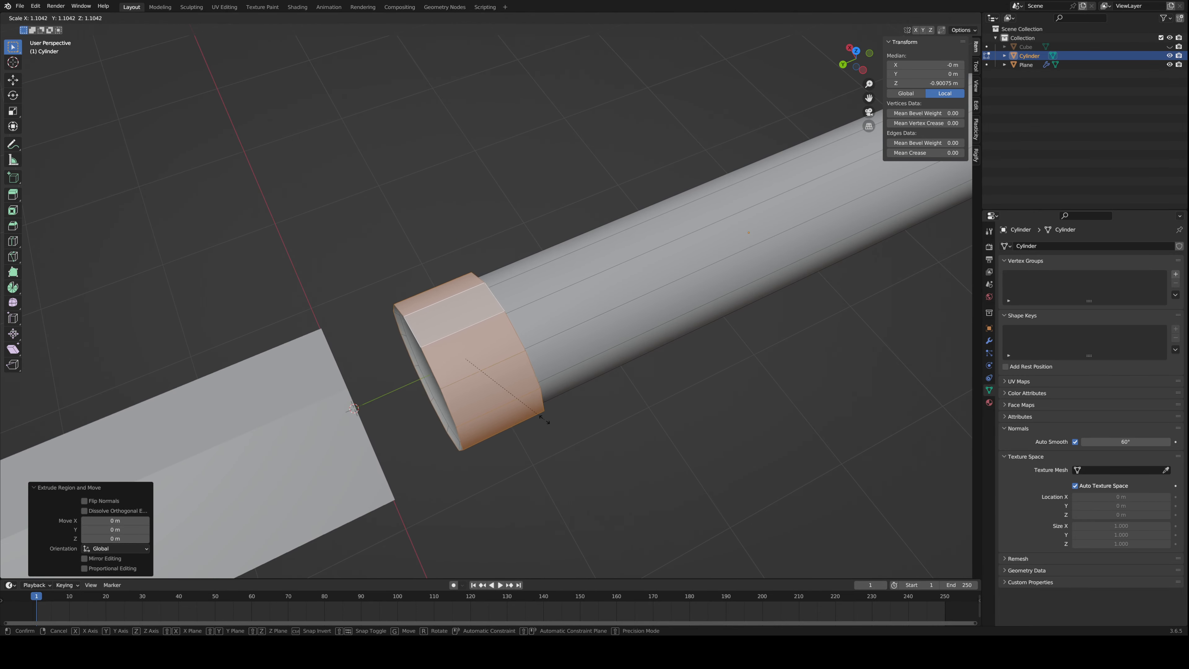
pyautogui.click(549, 417)
pyautogui.press('s')
pyautogui.press('y')
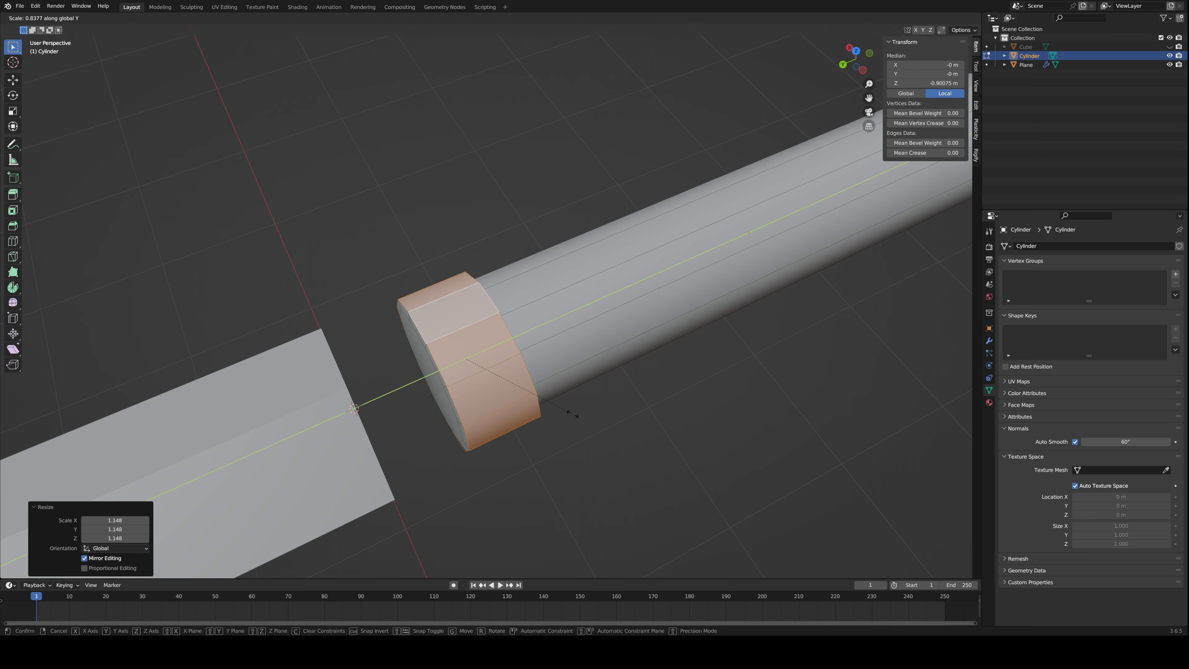
pyautogui.click(572, 414)
pyautogui.moveTo(570, 415); pyautogui.dragTo(542, 423, button='middle')
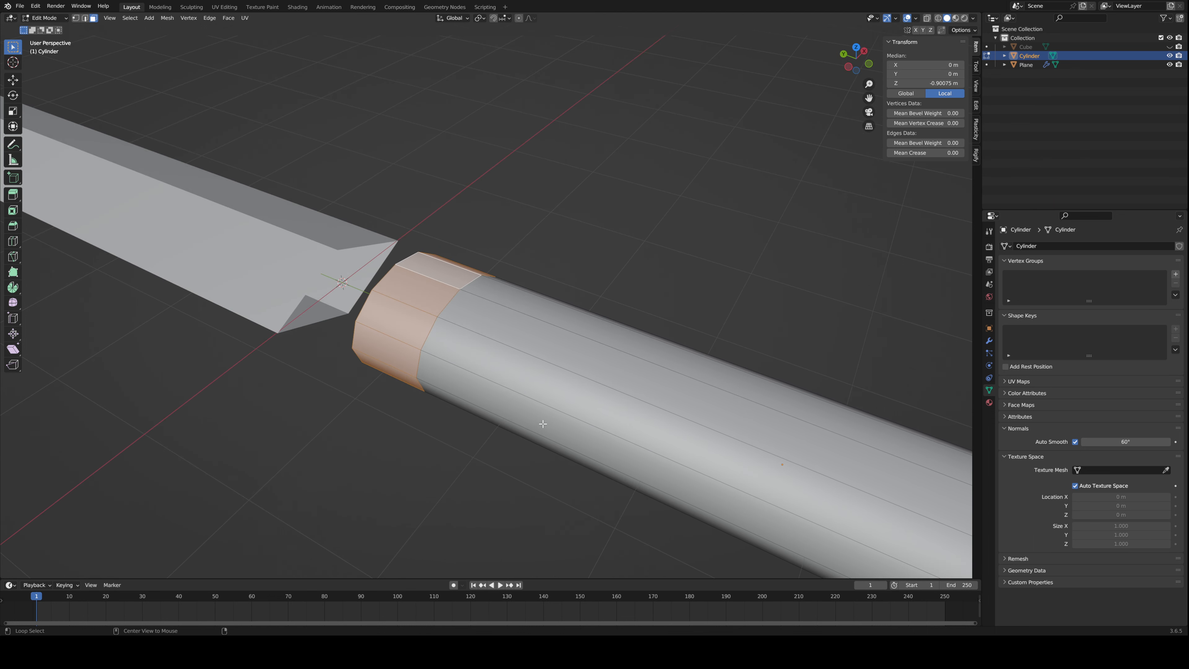
# - Extrude the handle's end ring along its normals with an offset of 0.399 m to form a collar
pyautogui.hotkey('alt', 'e')
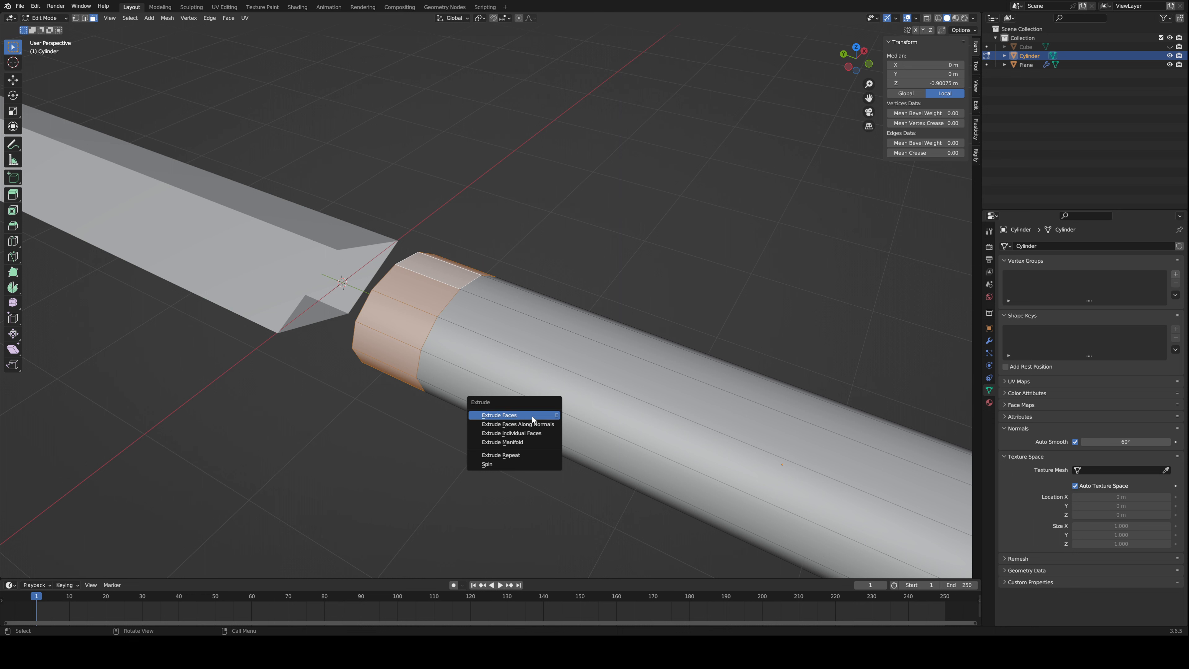
pyautogui.click(552, 424)
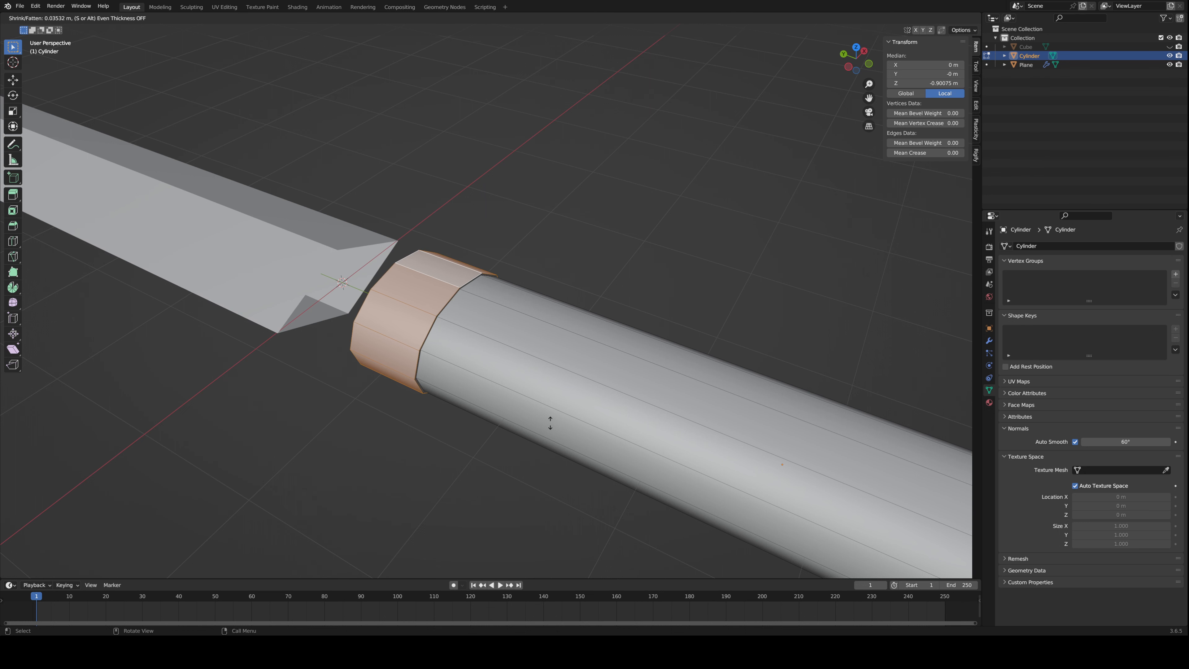
pyautogui.click(546, 400)
pyautogui.scroll(-10, 546, 400)
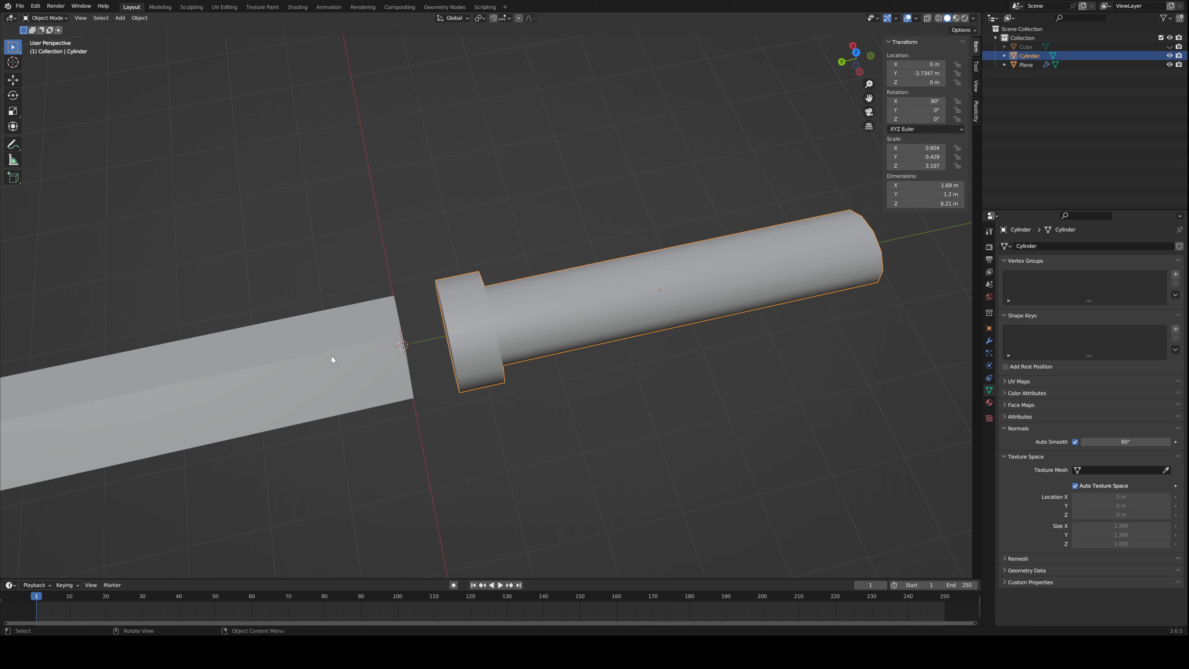
# - Switch to editing the blade and add one centred loop cut across its length
pyautogui.click(331, 356)
pyautogui.press('Tab')
pyautogui.press('g')
pyautogui.press('g')
pyautogui.rightClick(359, 339)
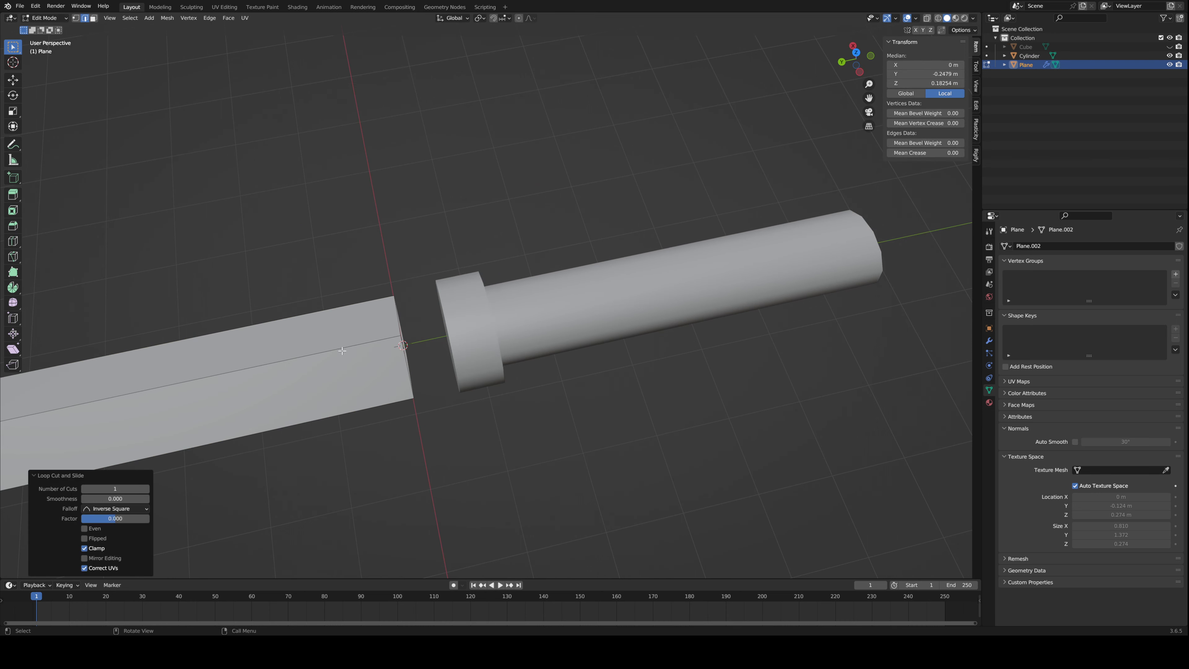
# - Try to bevel the blade's crosswise loop cut into a narrow band and extrude its faces along their normals
pyautogui.scroll(-3, 353, 340)
pyautogui.keyDown('shift'); pyautogui.moveTo(202, 393); pyautogui.dragTo(475, 348, button='middle'); pyautogui.keyUp('shift')
pyautogui.scroll(3, 475, 347)
pyautogui.keyDown('shift'); pyautogui.moveTo(257, 384); pyautogui.dragTo(491, 337, button='middle'); pyautogui.keyUp('shift')
pyautogui.hotkey('ctrl', 'b')
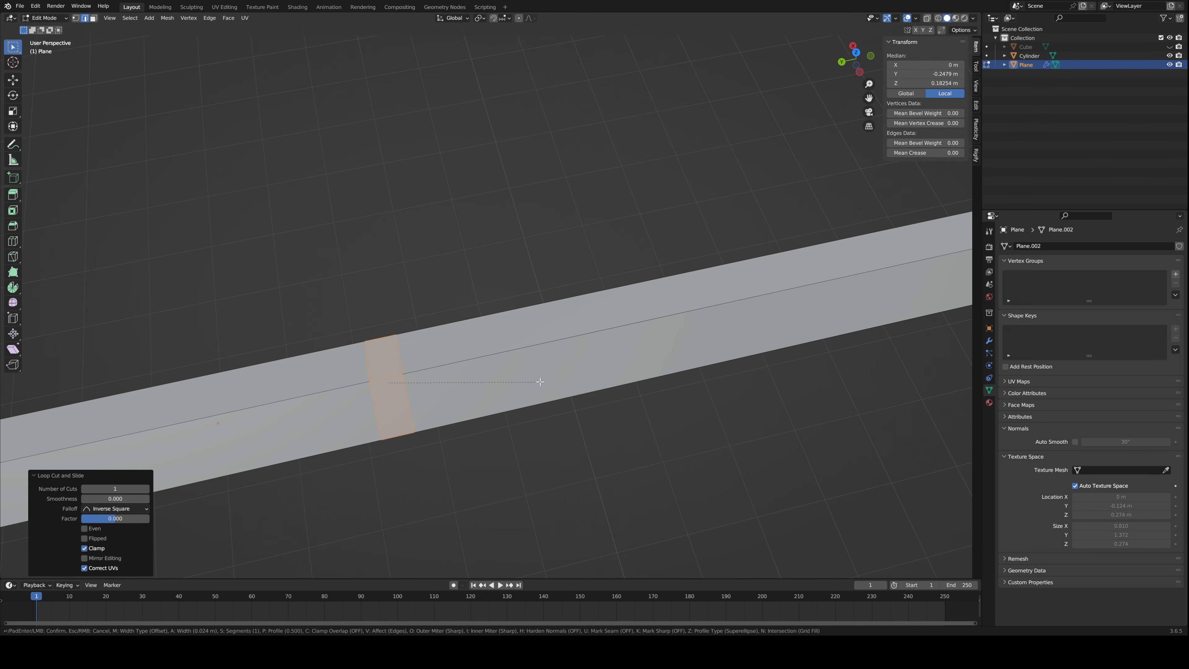
pyautogui.click(539, 377)
pyautogui.press('3')
pyautogui.hotkey('alt', 'e')
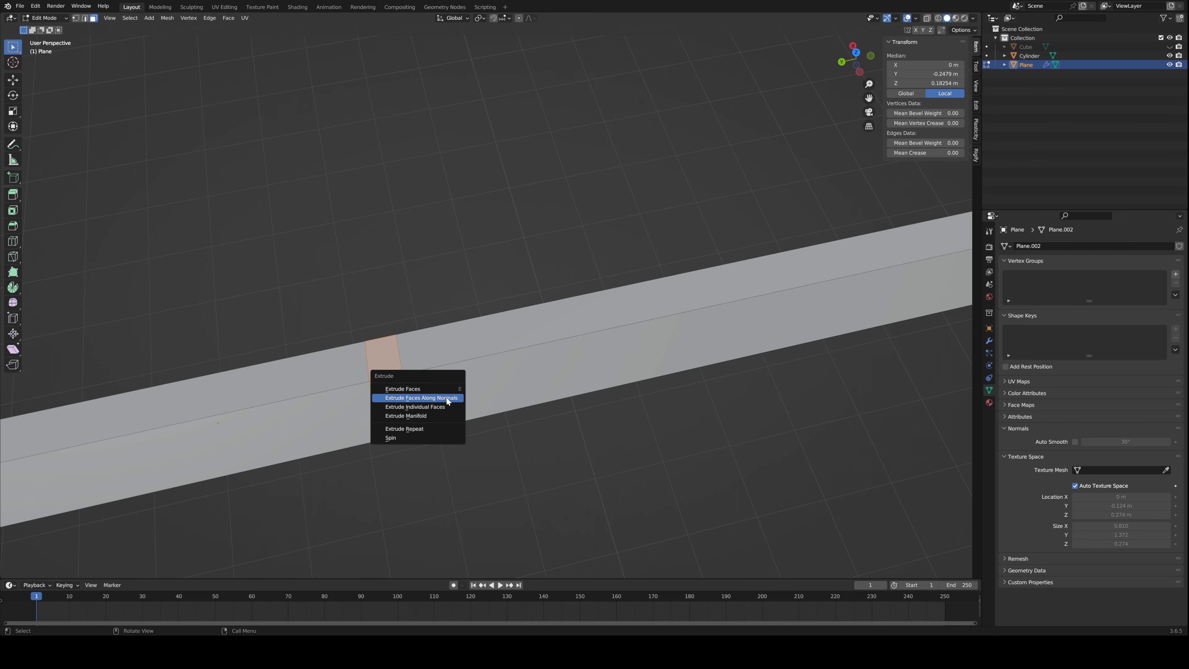
pyautogui.click(445, 397)
pyautogui.click(441, 386)
pyautogui.moveTo(440, 387); pyautogui.dragTo(400, 353, button='middle')
# - Undo the band's extrusion, bevel and loop cut on the blade, and leave mesh editing
pyautogui.hotkey('ctrl', 'z')
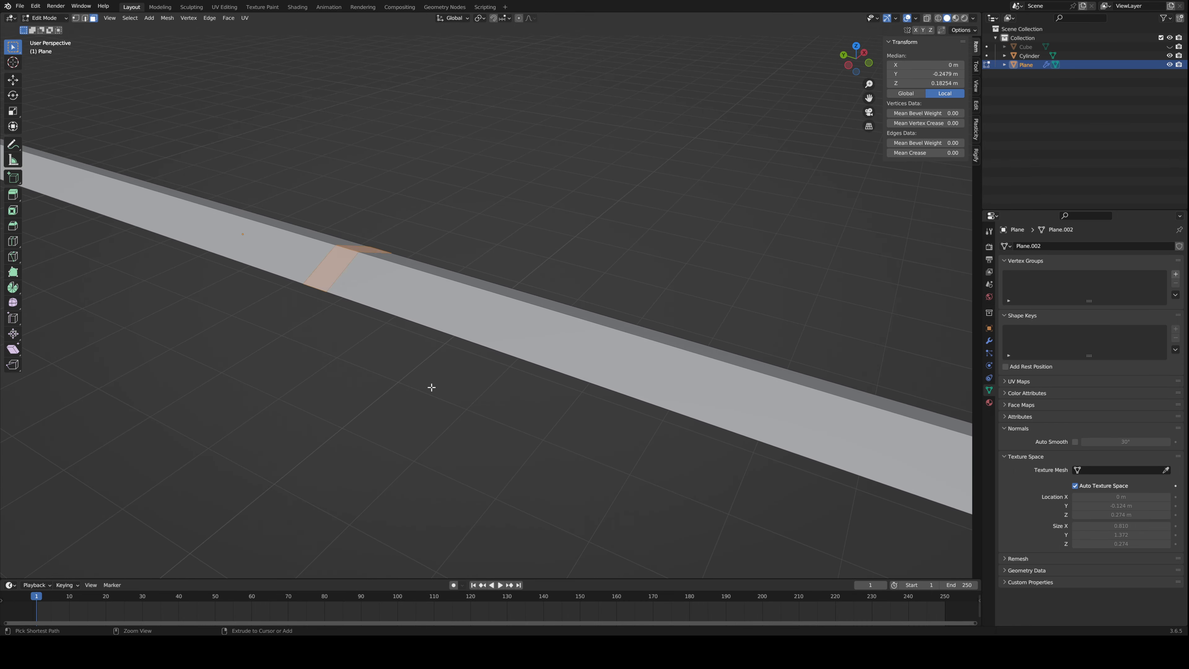
pyautogui.hotkey('ctrl', 'z')
pyautogui.scroll(-5, 430, 396)
pyautogui.hotkey('ctrl', 'z')
pyautogui.press('Tab')
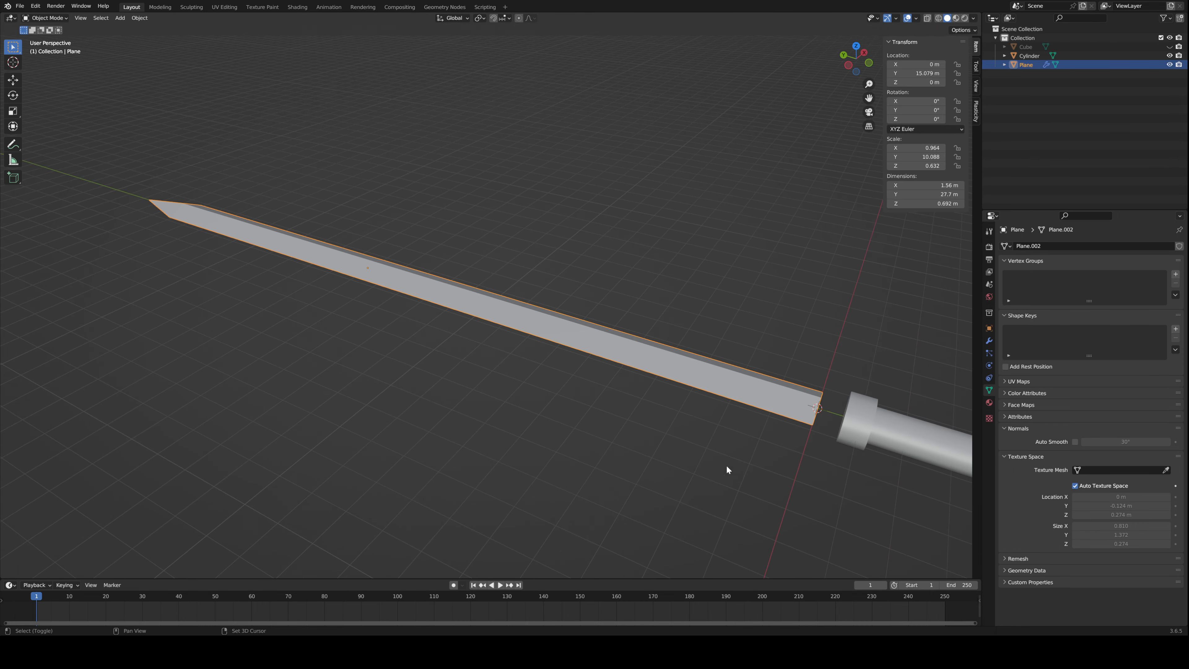
# - Step back through the undo history to remove the collar extruded at the handle's blade-side end
pyautogui.keyDown('shift'); pyautogui.moveTo(726, 469); pyautogui.dragTo(533, 412, button='middle'); pyautogui.keyUp('shift')
pyautogui.moveTo(533, 412); pyautogui.dragTo(505, 402, button='middle')
pyautogui.click(494, 413)
pyautogui.scroll(3, 506, 402)
pyautogui.hotkey('ctrl', 'z')
pyautogui.hotkey('ctrl', 'z')
pyautogui.hotkey('ctrl', 'z')
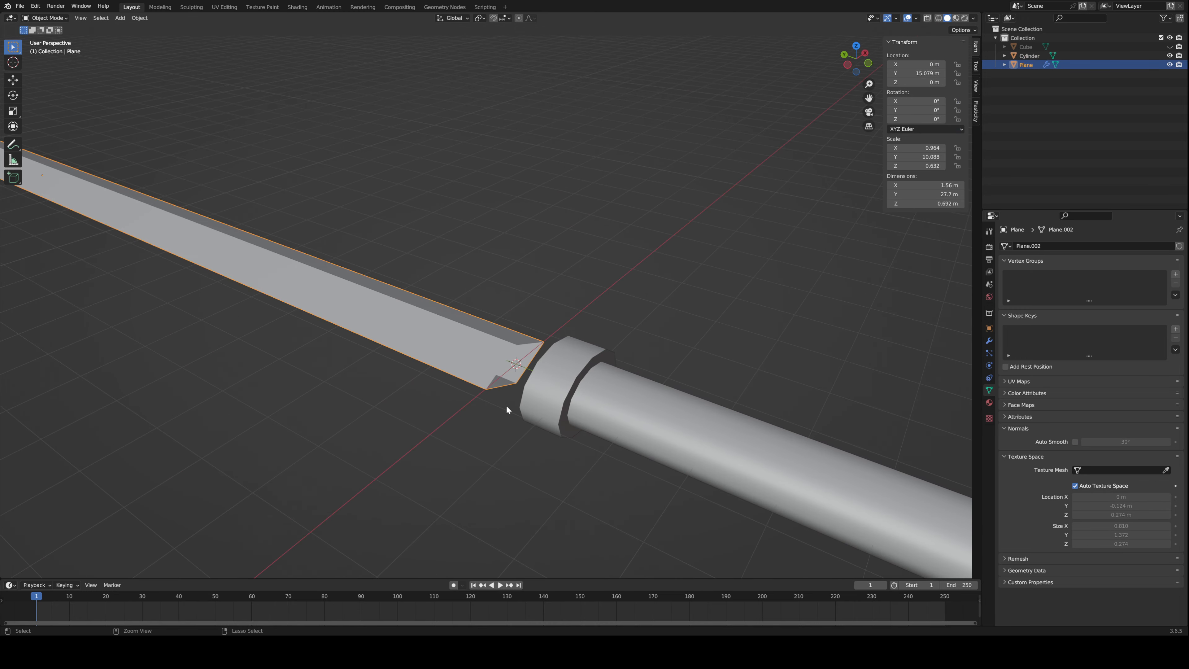
pyautogui.hotkey('ctrl', 'z')
pyautogui.hotkey('ctrl', 'z')
pyautogui.hotkey('ctrl', 'z')
pyautogui.hotkey('ctrl', 'z')
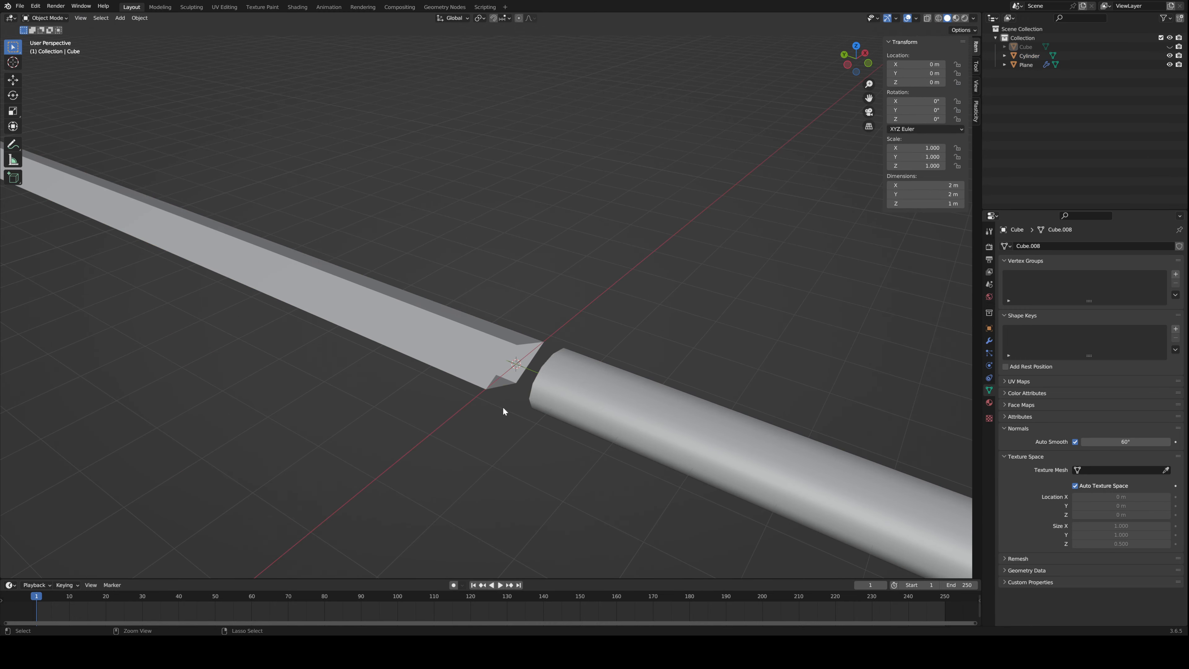
# - Select the narrow ring of faces at the handle's blade-side end and extrude it along its normals into a collar
pyautogui.click(629, 400)
pyautogui.press('Tab')
pyautogui.press('3')
pyautogui.keyDown('alt'); pyautogui.click(572, 379); pyautogui.keyUp('alt')
pyautogui.hotkey('alt', 'e')
pyautogui.click(608, 399)
pyautogui.click(606, 396)
pyautogui.moveTo(605, 398); pyautogui.dragTo(758, 304, button='middle')
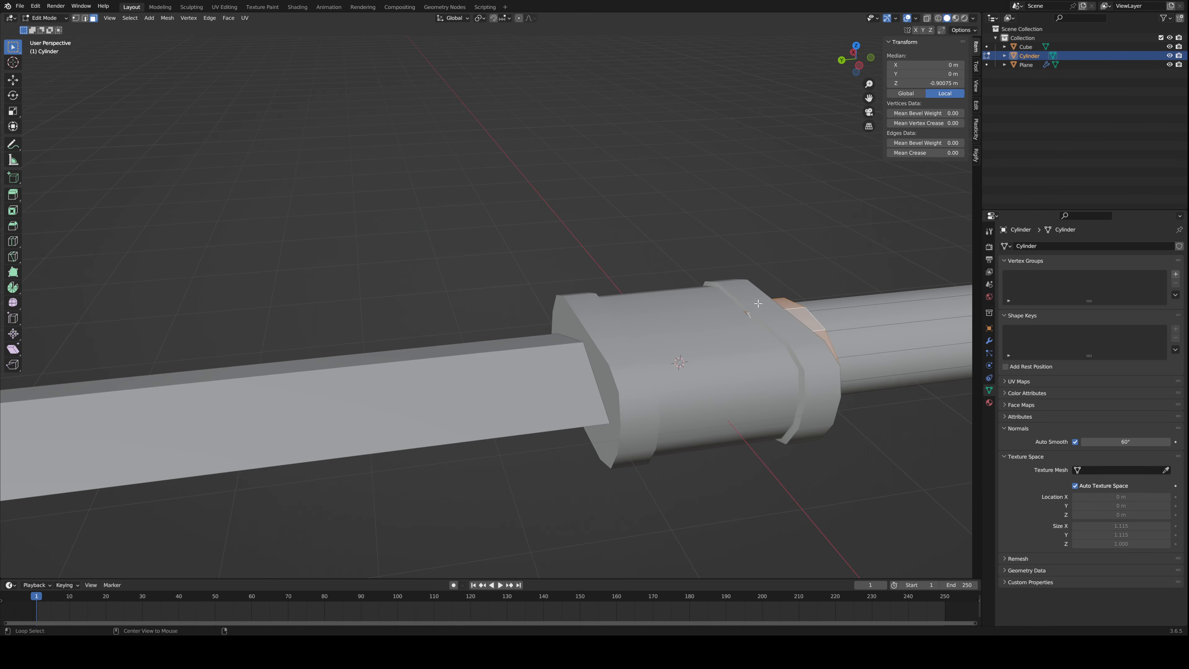
# - Cancel the attempted face move and hide the base cube that covers the handle's collar
pyautogui.click(745, 315)
pyautogui.press('g')
pyautogui.rightClick(744, 363)
pyautogui.press('Tab')
pyautogui.click(746, 381)
pyautogui.press('h')
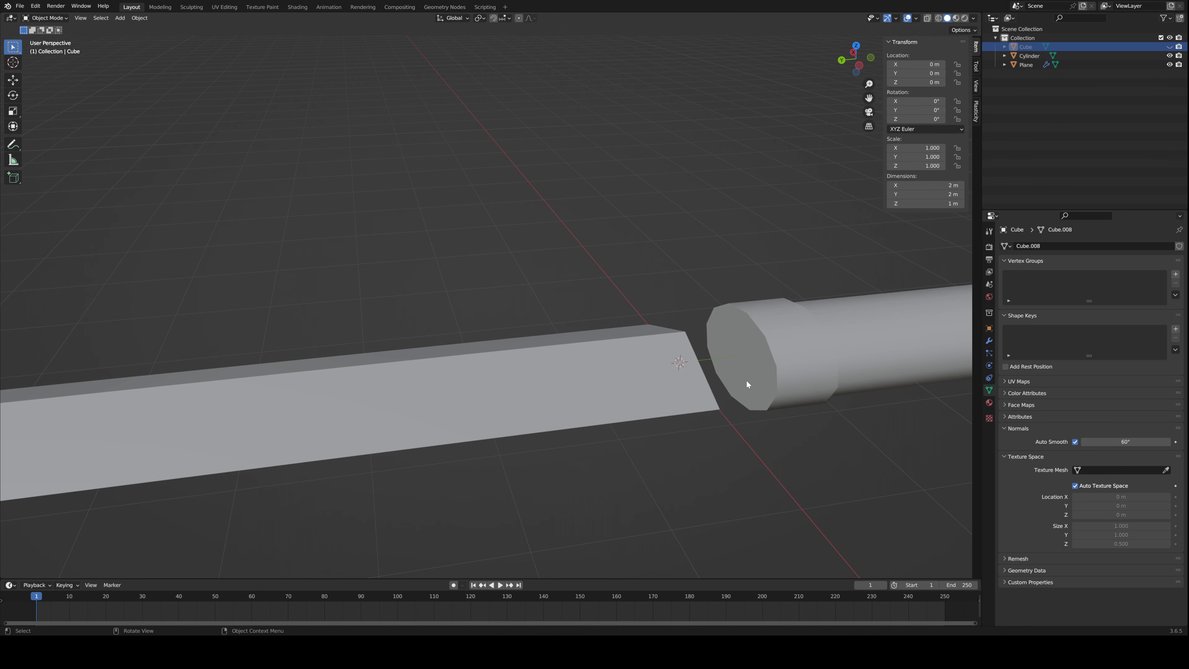
# - Dissolve the faces at the collar's blade-side end into a single cap and unhide the base cube
pyautogui.click(746, 378)
pyautogui.press('Tab')
pyautogui.click(735, 355)
pyautogui.keyDown('ctrl'); pyautogui.click(736, 355); pyautogui.keyUp('ctrl')
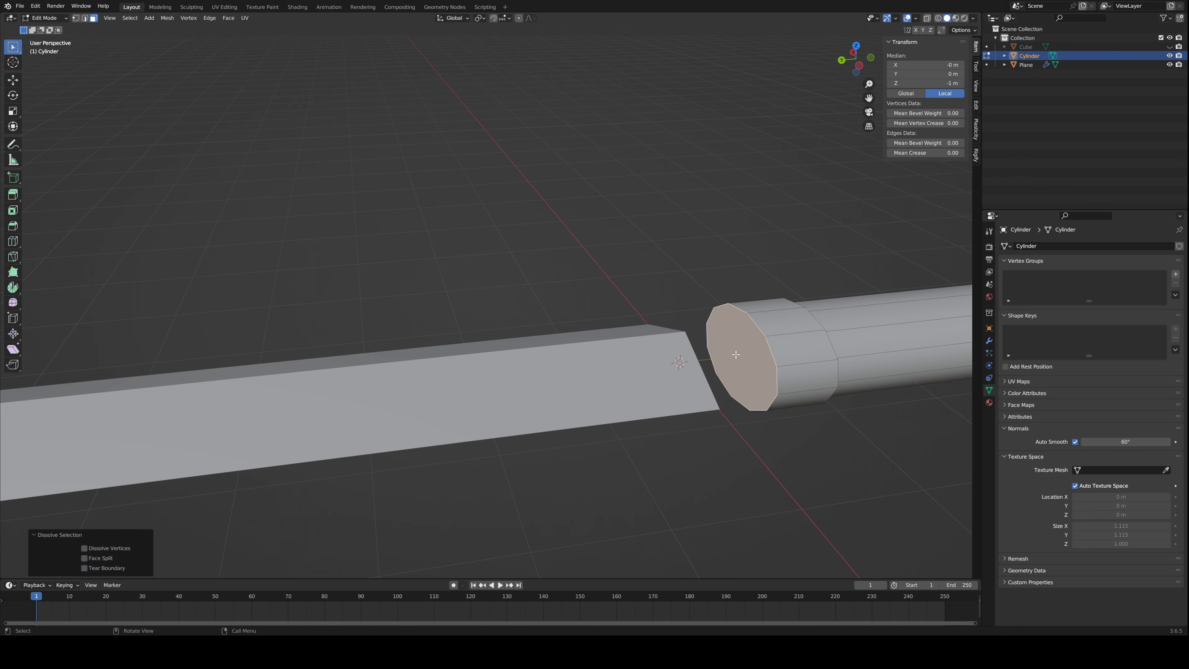
pyautogui.press('Tab')
pyautogui.hotkey('alt', 'h')
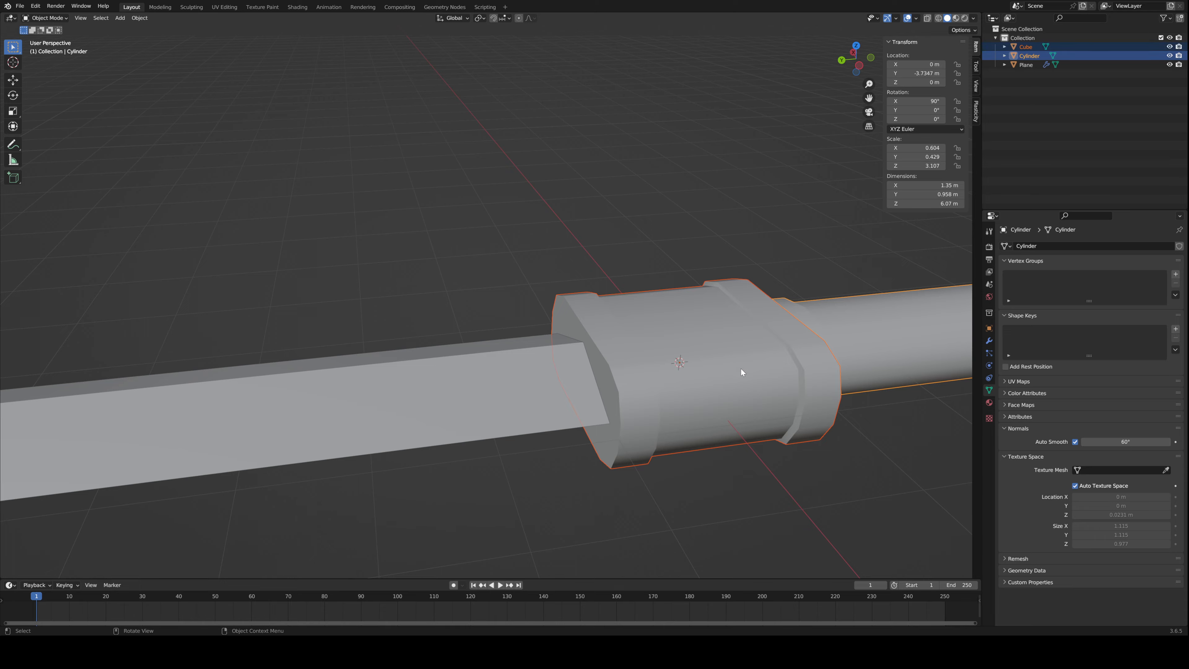
# - Lengthen the handle by moving its free end face outward along Y
pyautogui.moveTo(740, 367); pyautogui.dragTo(732, 433, button='middle')
pyautogui.click(664, 350)
pyautogui.scroll(-2, 702, 377)
pyautogui.scroll(-3, 701, 378)
pyautogui.scroll(-2, 732, 433)
pyautogui.scroll(2, 641, 414)
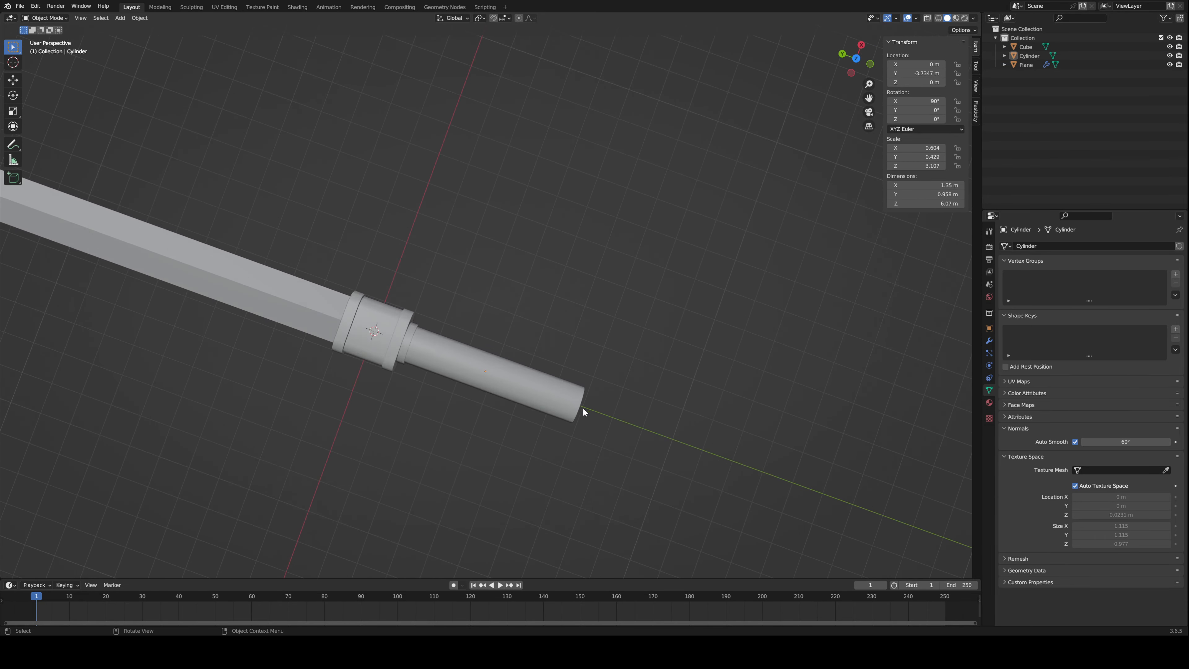
pyautogui.click(581, 407)
pyautogui.press('Tab')
pyautogui.moveTo(604, 438); pyautogui.dragTo(556, 345, button='middle')
pyautogui.click(515, 394)
pyautogui.press('g')
pyautogui.press('y')
pyautogui.click(528, 400)
# - Extrude the handle's free end face outward to add a pommel segment
pyautogui.scroll(3, 594, 409)
pyautogui.press('e')
pyautogui.click(601, 422)
# - Extrude the pommel ring along its normals with a 0.149 m offset and dissolve its end faces into one cap
pyautogui.keyDown('alt'); pyautogui.click(487, 354); pyautogui.keyUp('alt')
pyautogui.scroll(3, 578, 390)
pyautogui.hotkey('alt', 'e')
pyautogui.click(582, 393)
pyautogui.click(581, 387)
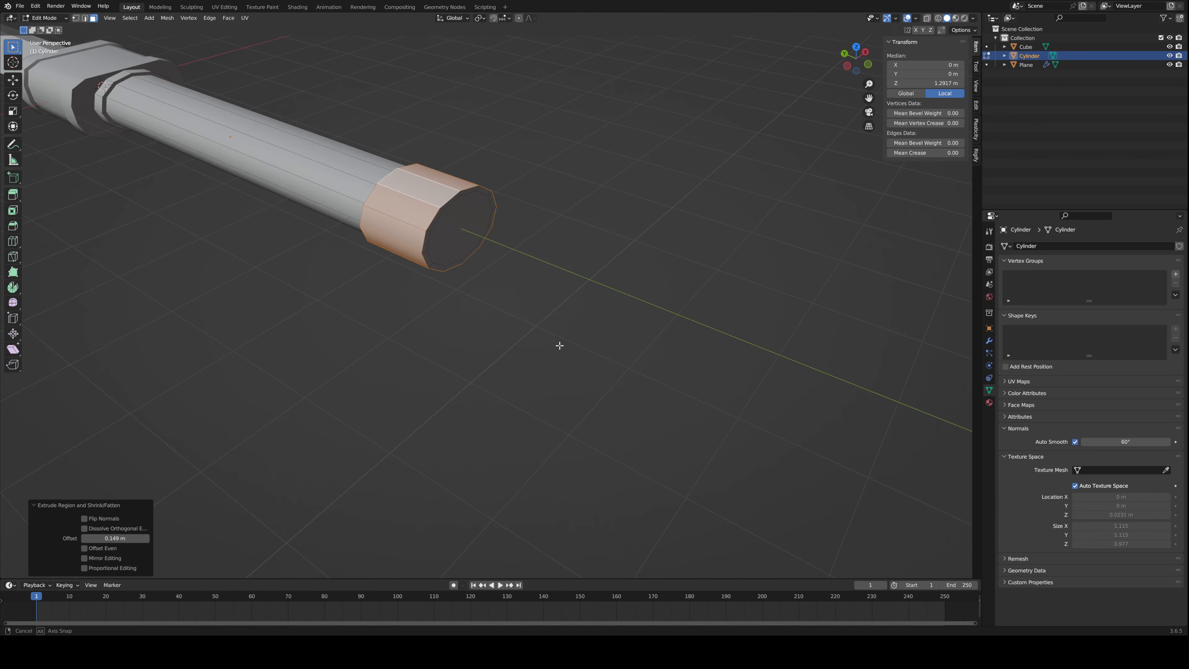
pyautogui.click(451, 229)
pyautogui.hotkey('ctrl', 'x')
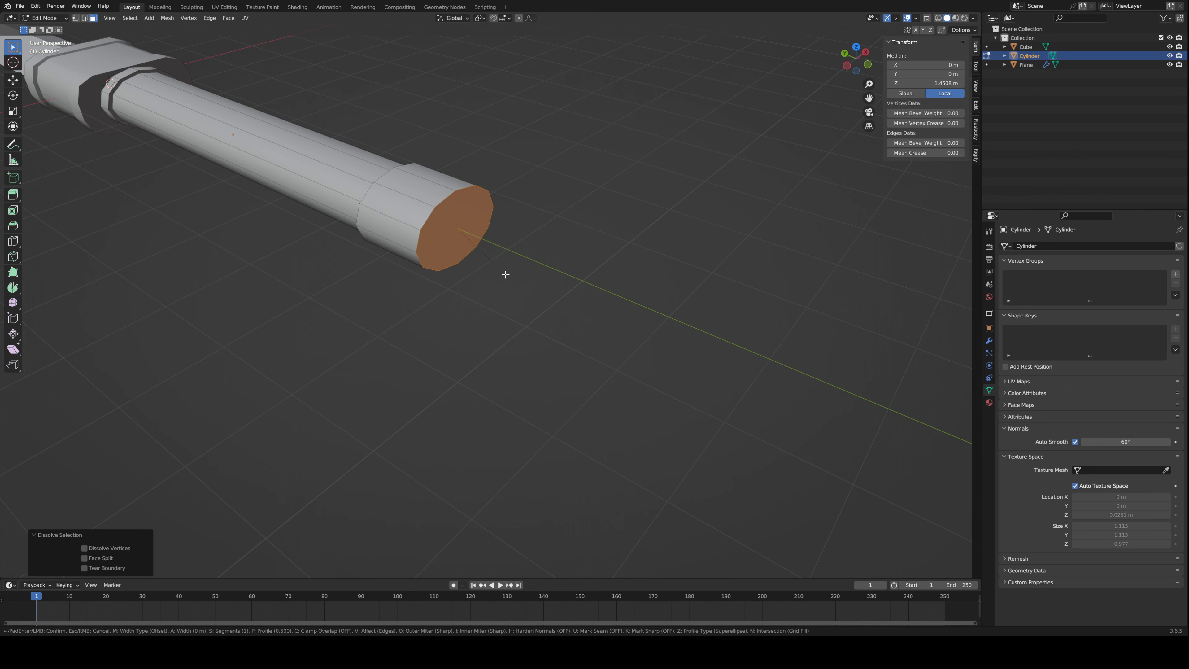
# - Try beveling the pommel's end edge about 0.113 m wide with 4 segments
pyautogui.hotkey('ctrl', 'b')
pyautogui.scroll(5, 523, 280)
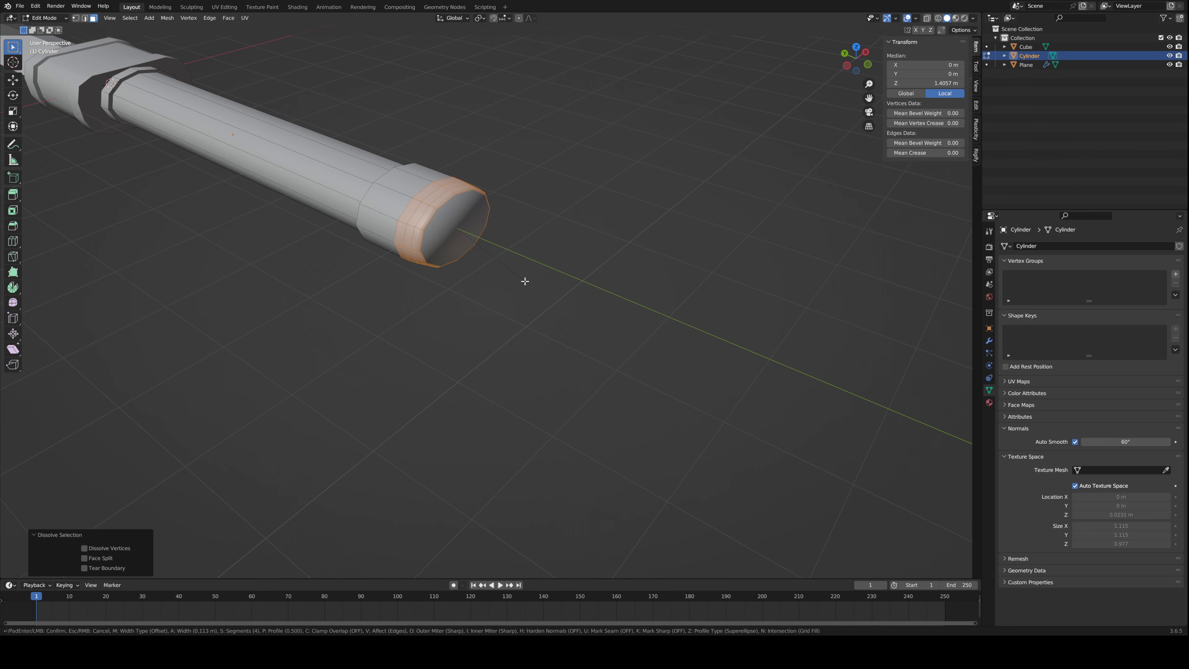
pyautogui.click(525, 281)
pyautogui.press('Tab')
pyautogui.scroll(3, 525, 281)
pyautogui.moveTo(525, 281); pyautogui.dragTo(597, 461, button='middle')
pyautogui.scroll(-4, 595, 464)
pyautogui.press('Tab')
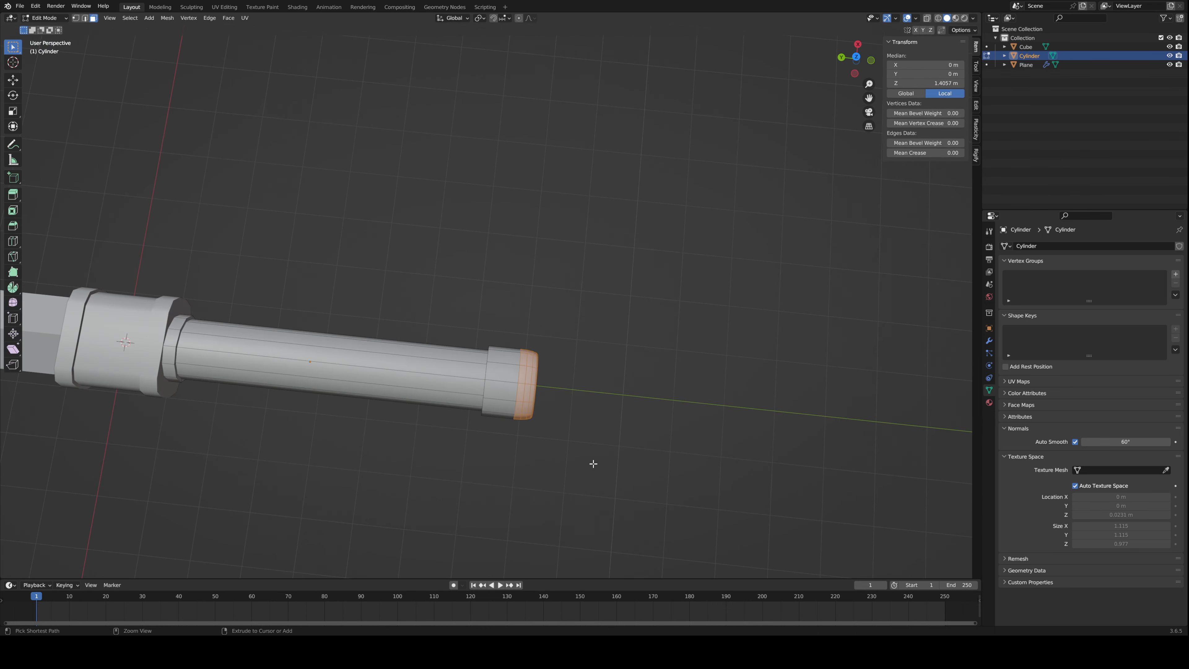
# - Apply the handle's scale and bevel the pommel's end edge 0.314 m wide with 4 segments
pyautogui.rightClick(607, 444)
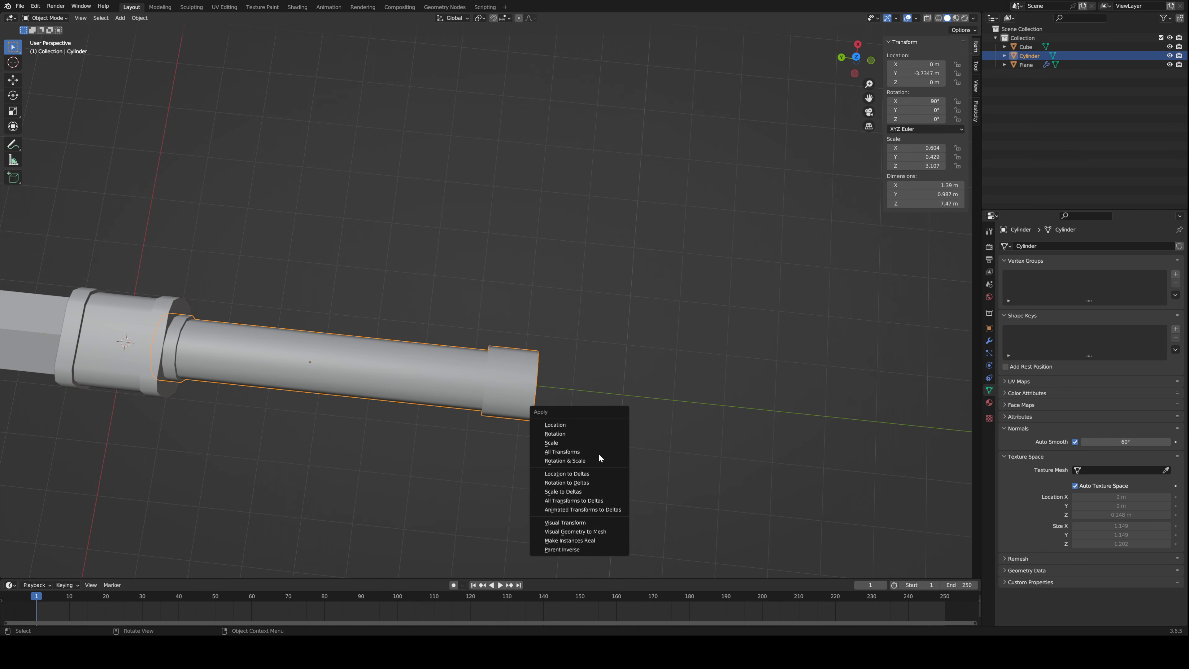
pyautogui.click(600, 458)
pyautogui.hotkey('ctrl', 'b')
pyautogui.click(600, 446)
pyautogui.moveTo(600, 446); pyautogui.dragTo(453, 404, button='middle')
pyautogui.hotkey('ctrl', 'b')
pyautogui.click(516, 365)
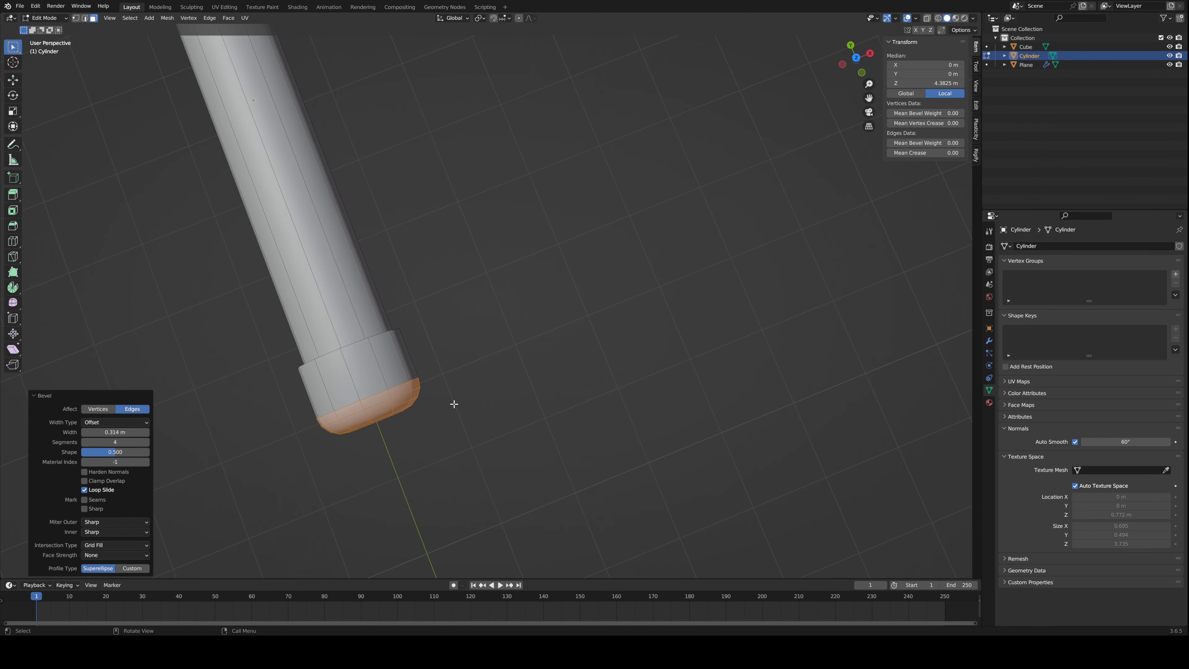
# - Set the pommel bevel's shape to 0.450 and give it a custom profile with a curve point near 0.661, 0.391
pyautogui.moveTo(121, 453); pyautogui.dragTo(114, 452)
pyautogui.click(126, 567)
pyautogui.moveTo(93, 495)
pyautogui.mouseDown()
pyautogui.moveTo(74, 506)
pyautogui.moveTo(108, 496)
pyautogui.mouseUp()
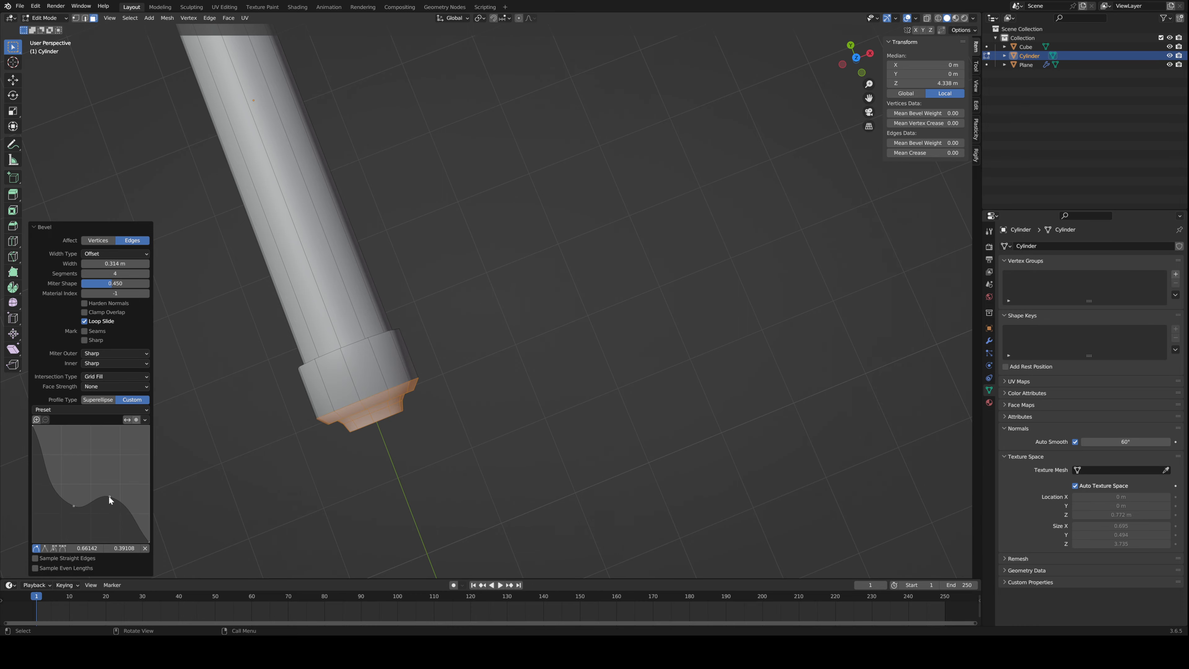
pyautogui.moveTo(159, 499); pyautogui.dragTo(298, 441, button='middle')
pyautogui.press('Tab')
# - Add a new cube and move it along X clear of the sword
pyautogui.scroll(-4, 299, 441)
pyautogui.keyDown('shift'); pyautogui.moveTo(357, 239); pyautogui.dragTo(362, 323, button='middle'); pyautogui.keyUp('shift')
pyautogui.click(530, 337)
pyautogui.scroll(-2, 531, 337)
pyautogui.keyDown('shift'); pyautogui.moveTo(760, 319); pyautogui.dragTo(609, 380, button='middle'); pyautogui.keyUp('shift')
pyautogui.hotkey('shift', 'a')
pyautogui.click(723, 332)
pyautogui.press('g')
pyautogui.press('x')
pyautogui.click(736, 346)
# - Bevel one top edge of the new cube 1.01 m wide with 4 segments using the custom profile
pyautogui.press('Tab')
pyautogui.scroll(2, 565, 344)
pyautogui.press('2')
pyautogui.click(571, 335)
pyautogui.scroll(2, 672, 423)
pyautogui.hotkey('ctrl', 'b')
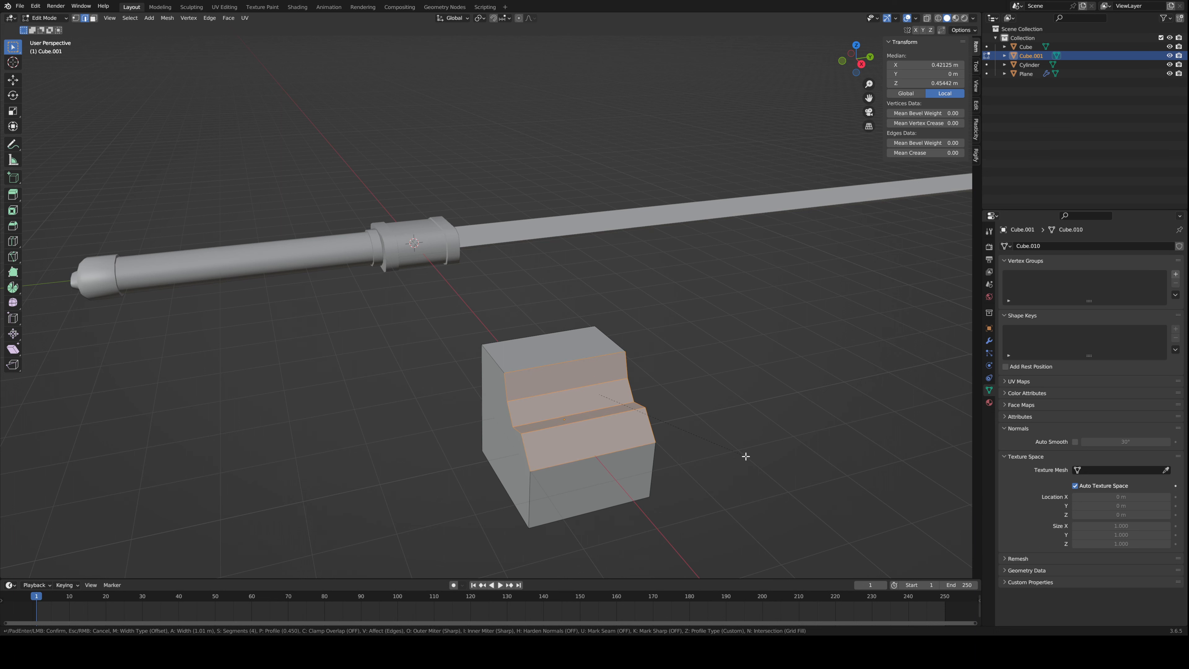
pyautogui.click(745, 457)
pyautogui.moveTo(670, 438); pyautogui.dragTo(556, 441, button='middle')
pyautogui.moveTo(555, 440); pyautogui.dragTo(544, 439, button='middle')
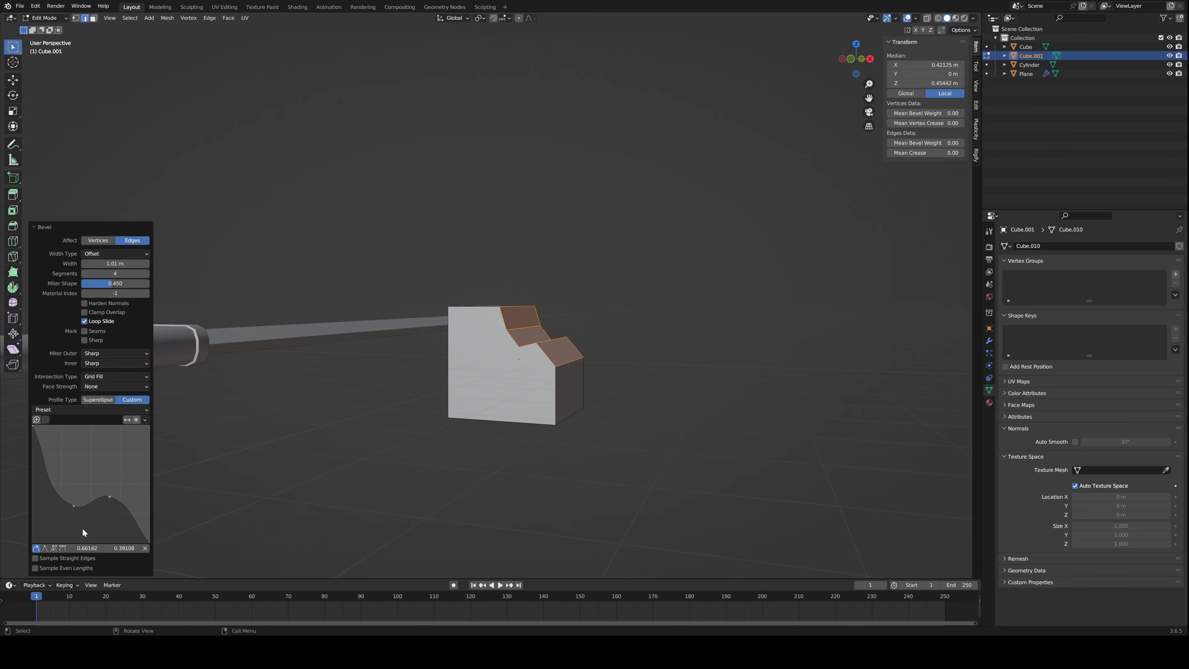
# - Try sharp vector profile points with Sample Straight Edges enabled, placing one point near 0.974, 0.900, and undo the bevel
pyautogui.click(45, 548)
pyautogui.click(73, 505)
pyautogui.click(35, 558)
pyautogui.click(46, 548)
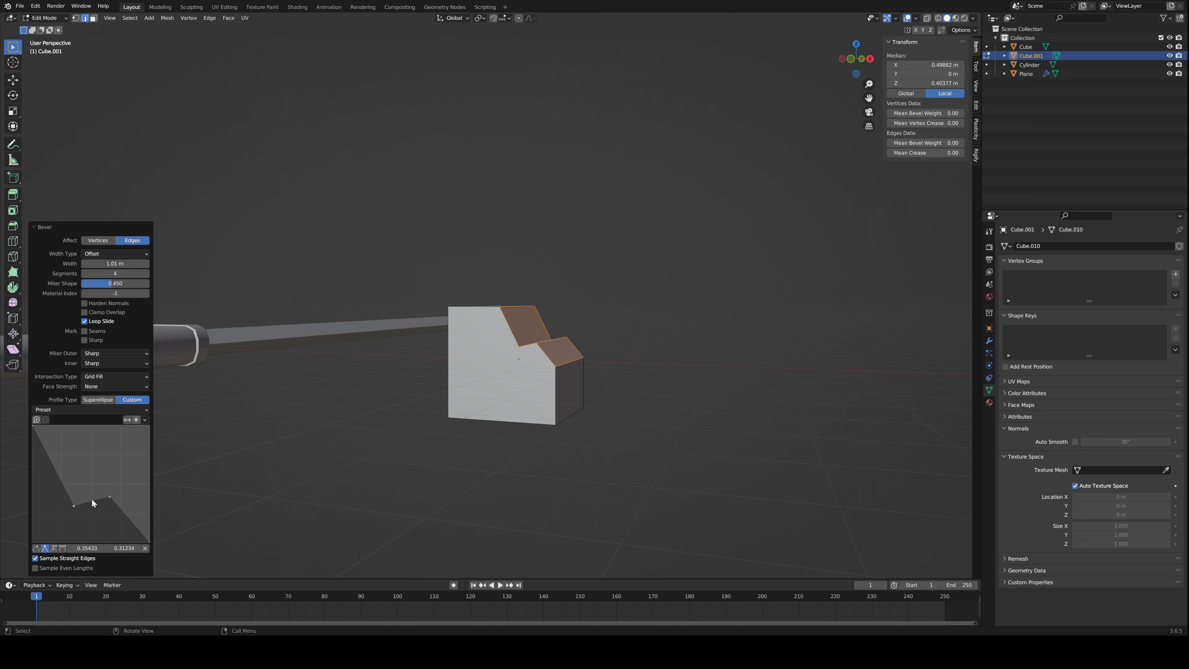
pyautogui.moveTo(71, 506); pyautogui.dragTo(146, 436)
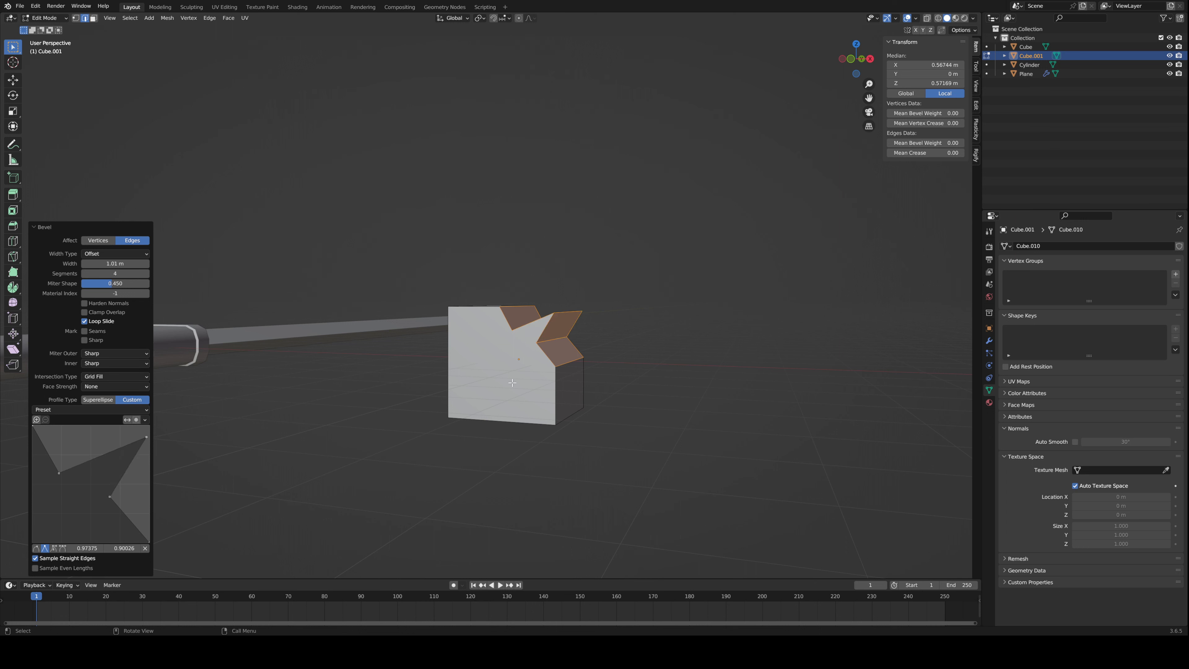
pyautogui.hotkey('ctrl', 'z')
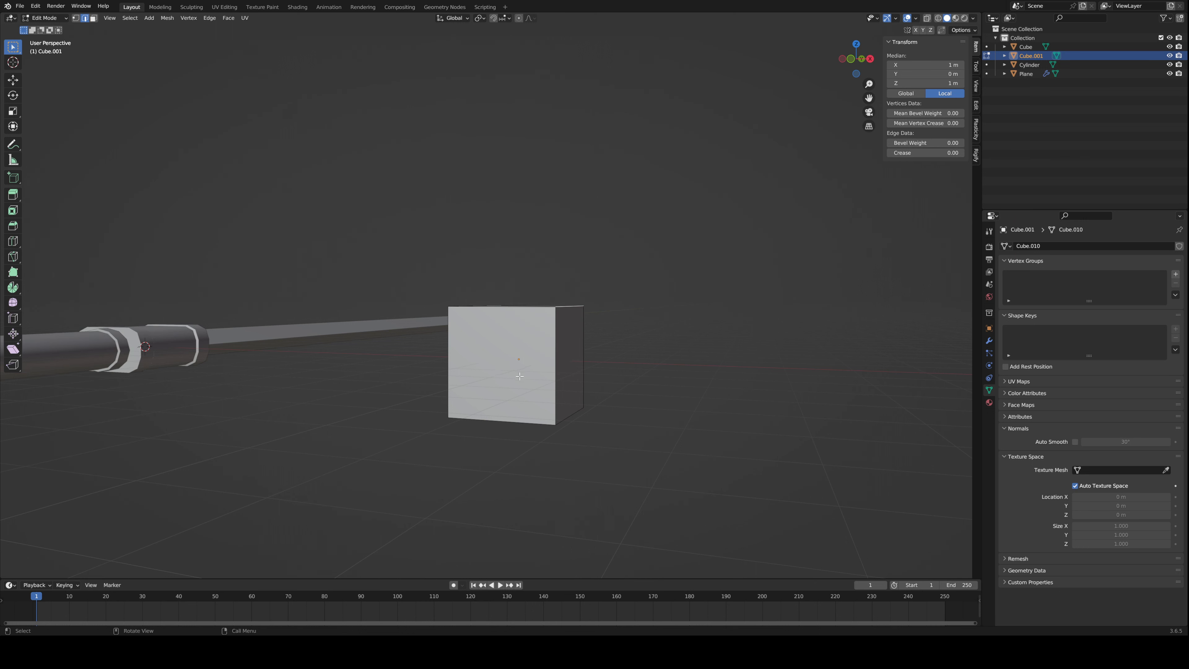
# - Bevel the cube's top edge again 1.19 m wide and delete all intermediate points from the custom profile curve
pyautogui.moveTo(520, 376); pyautogui.dragTo(617, 454)
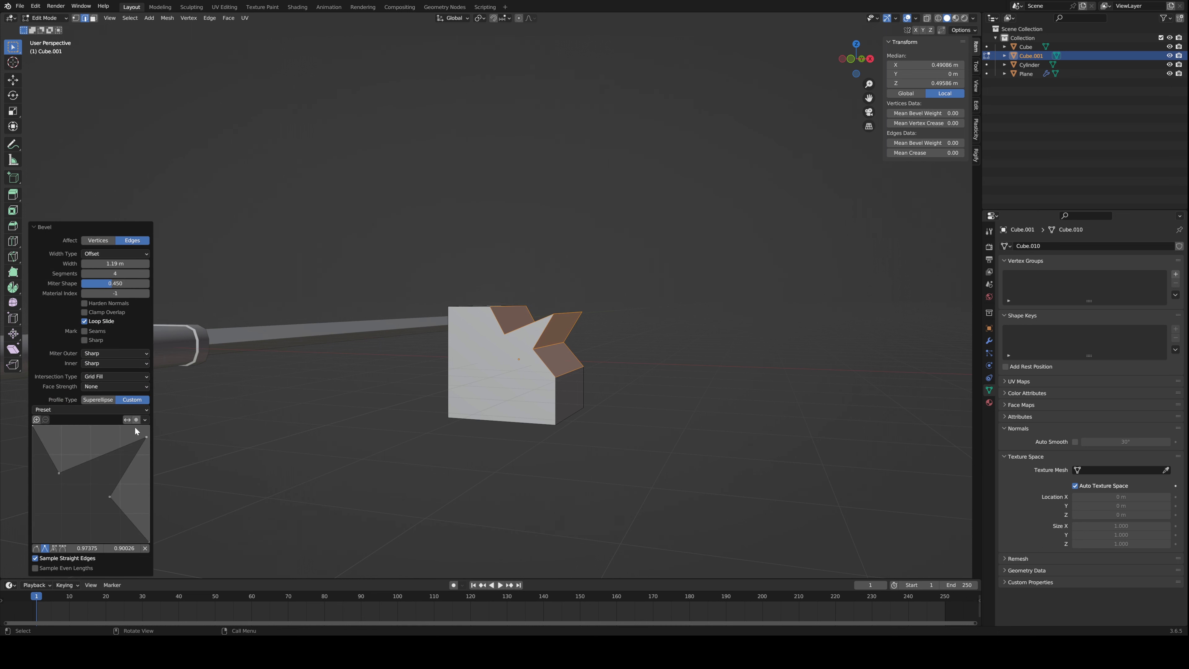
pyautogui.click(146, 548)
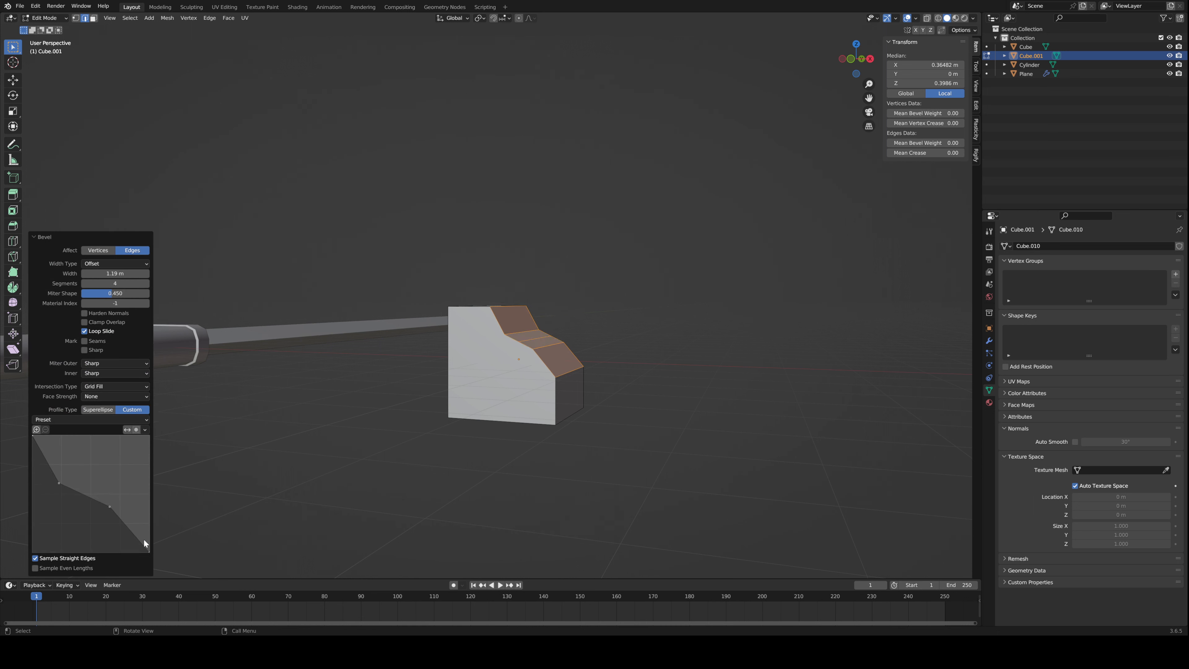
pyautogui.click(110, 506)
pyautogui.click(146, 548)
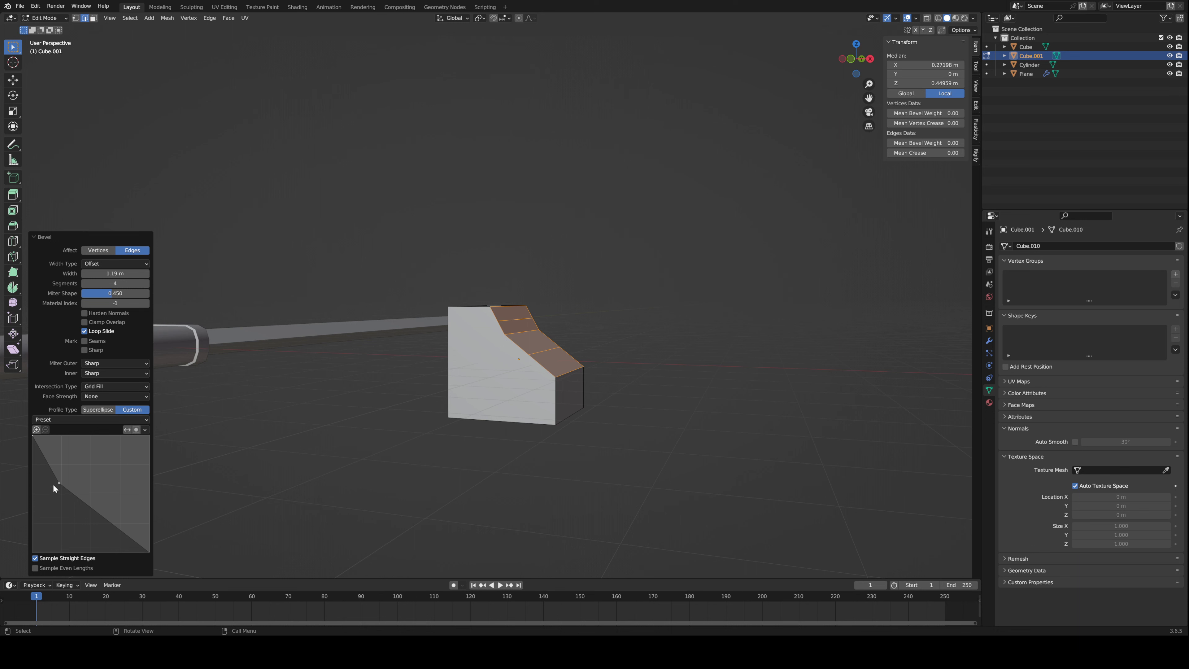
pyautogui.click(59, 472)
pyautogui.click(145, 548)
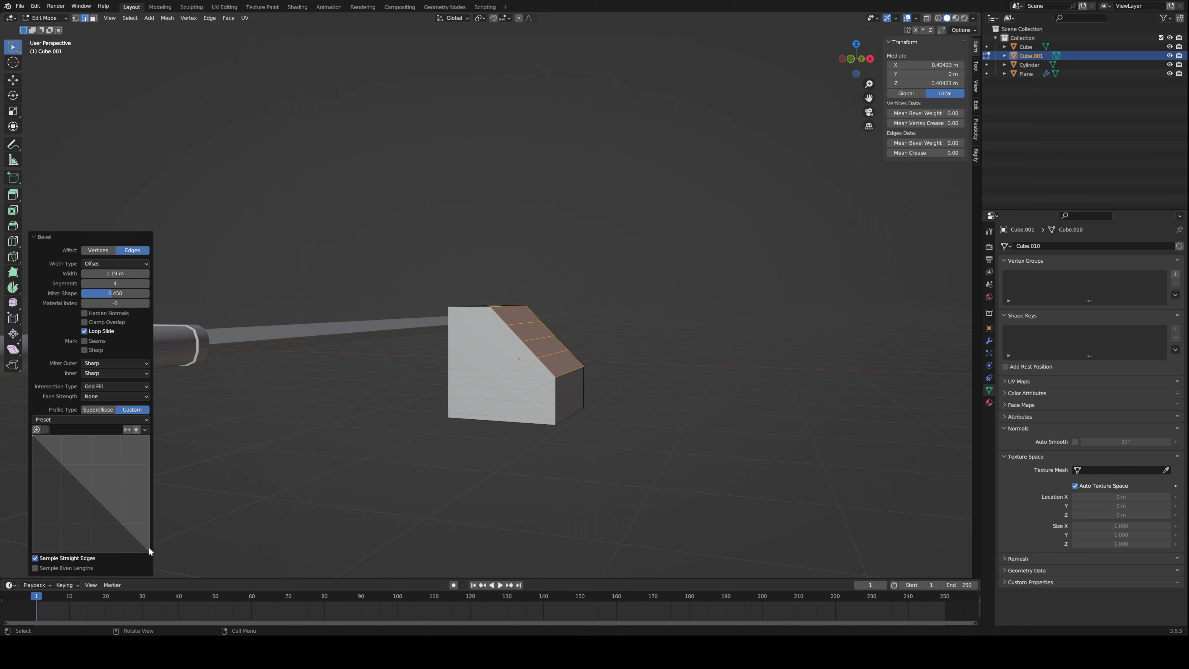
# - Switch the cube's bevel profile to Superellipse and set its shape to 0.523
pyautogui.click(93, 410)
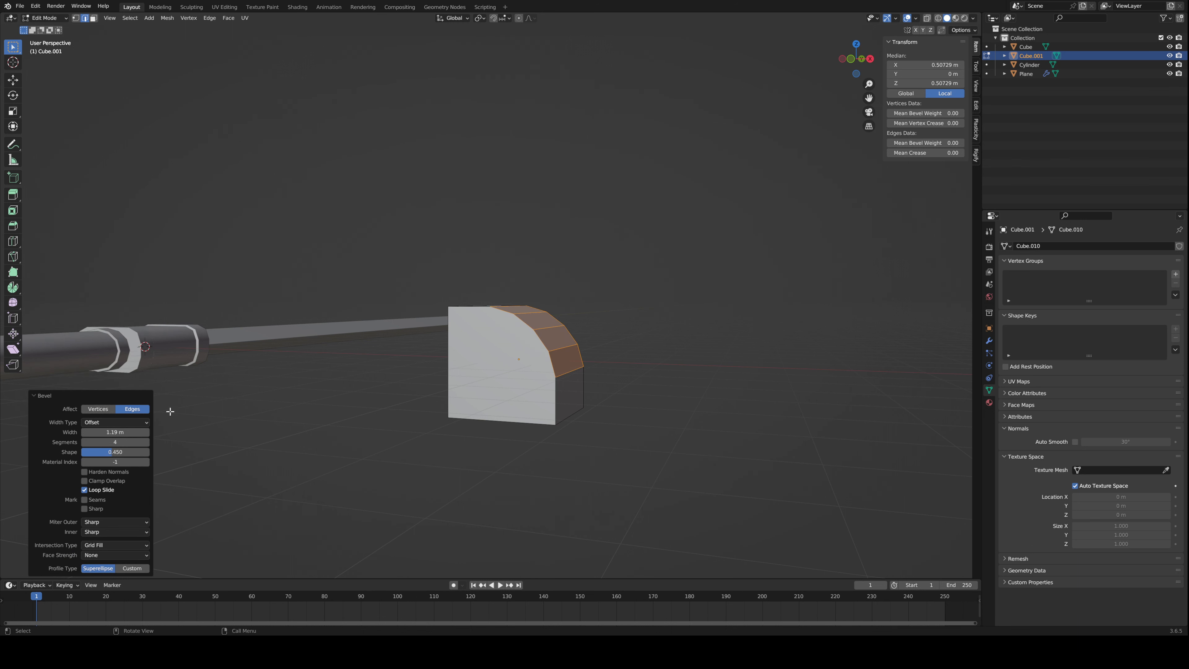
pyautogui.moveTo(113, 451); pyautogui.dragTo(117, 451)
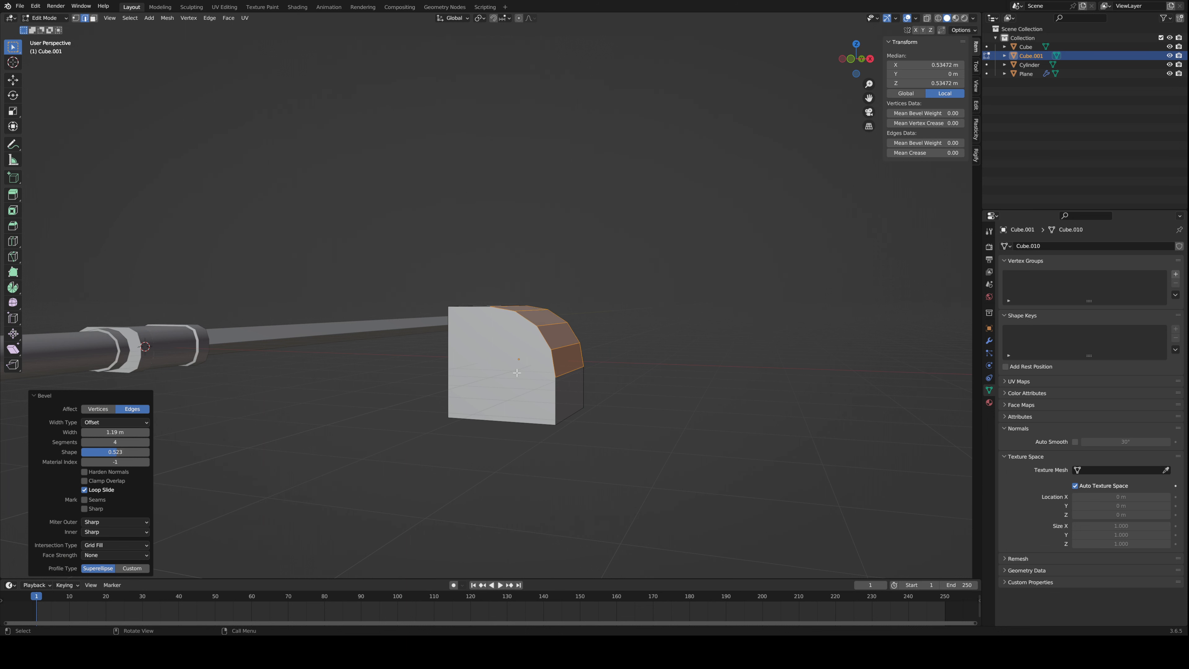
pyautogui.moveTo(569, 376); pyautogui.dragTo(555, 383, button='middle')
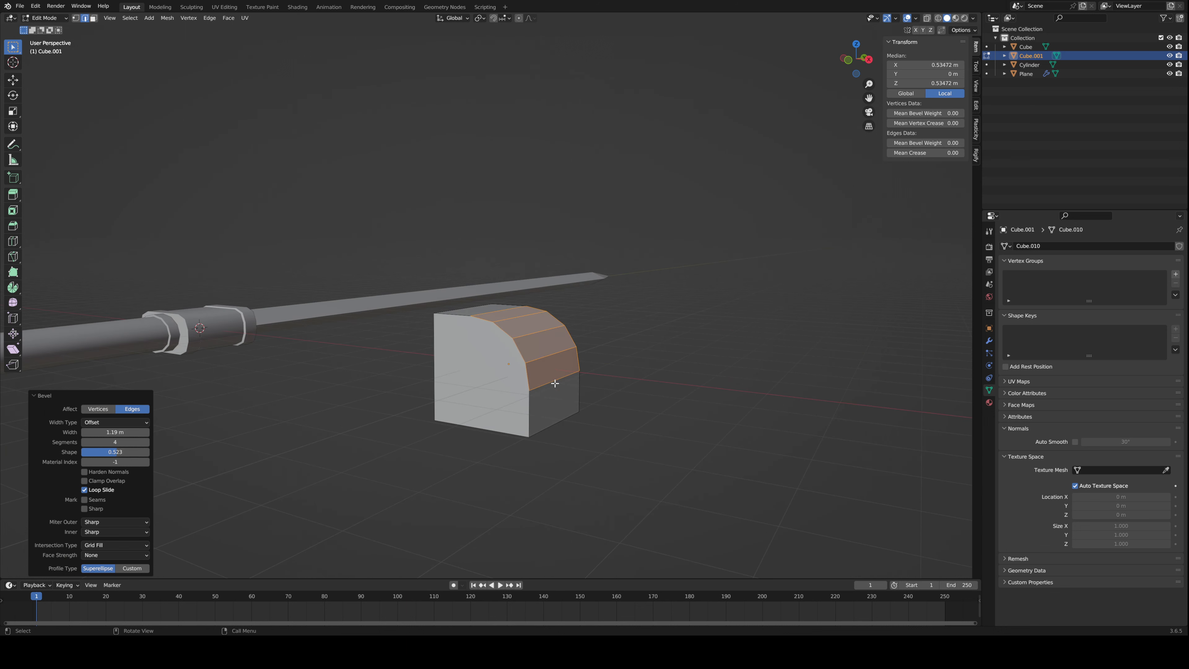
# - Undo the cube's bevel and bevel its top edge anew, 1.32 m wide with 25 segments
pyautogui.hotkey('ctrl', 'z')
pyautogui.hotkey('ctrl', 'z')
pyautogui.press('Tab')
pyautogui.press('Tab')
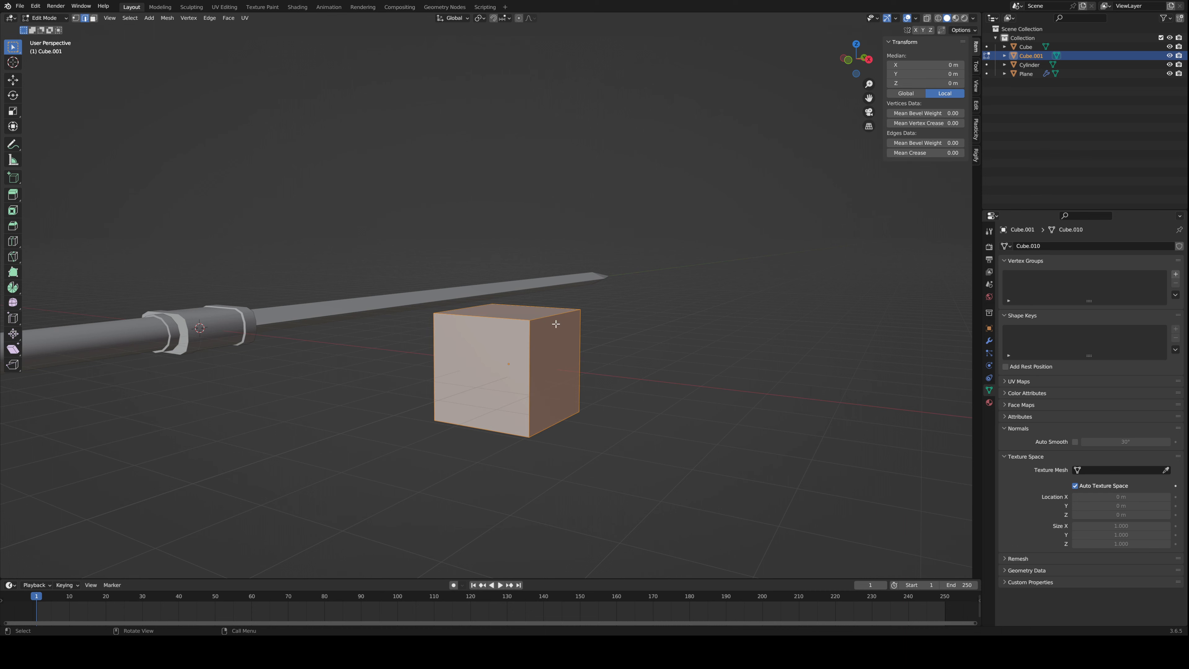
pyautogui.click(550, 323)
pyautogui.hotkey('ctrl', 'b')
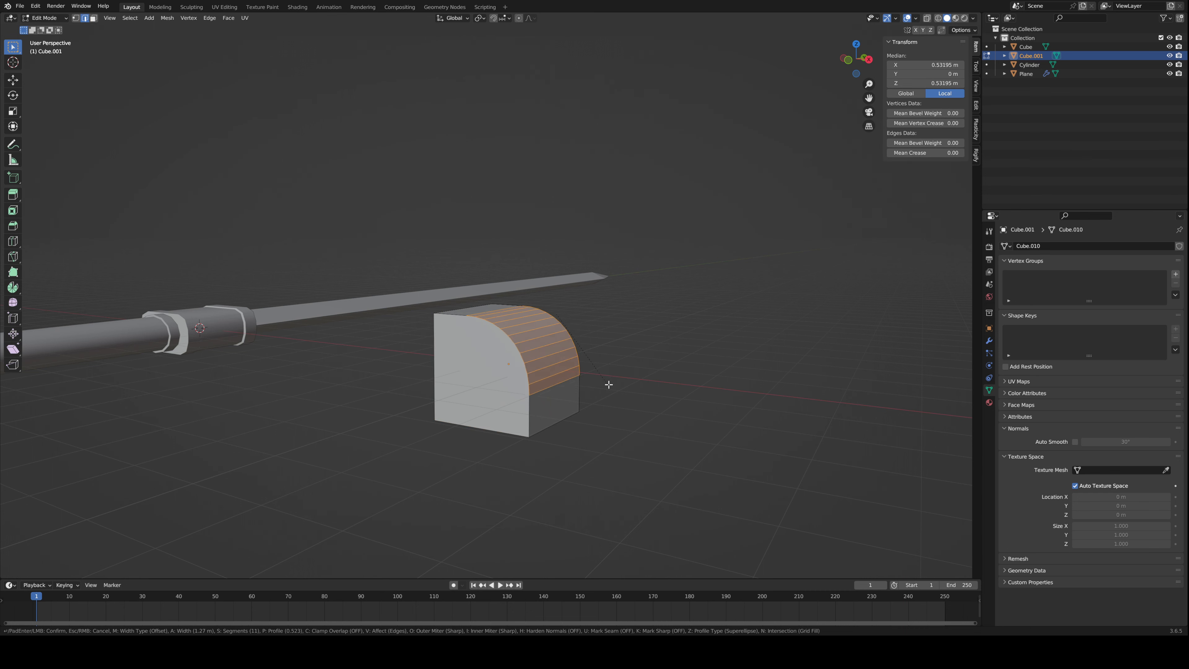
pyautogui.scroll(10, 606, 386)
pyautogui.click(602, 388)
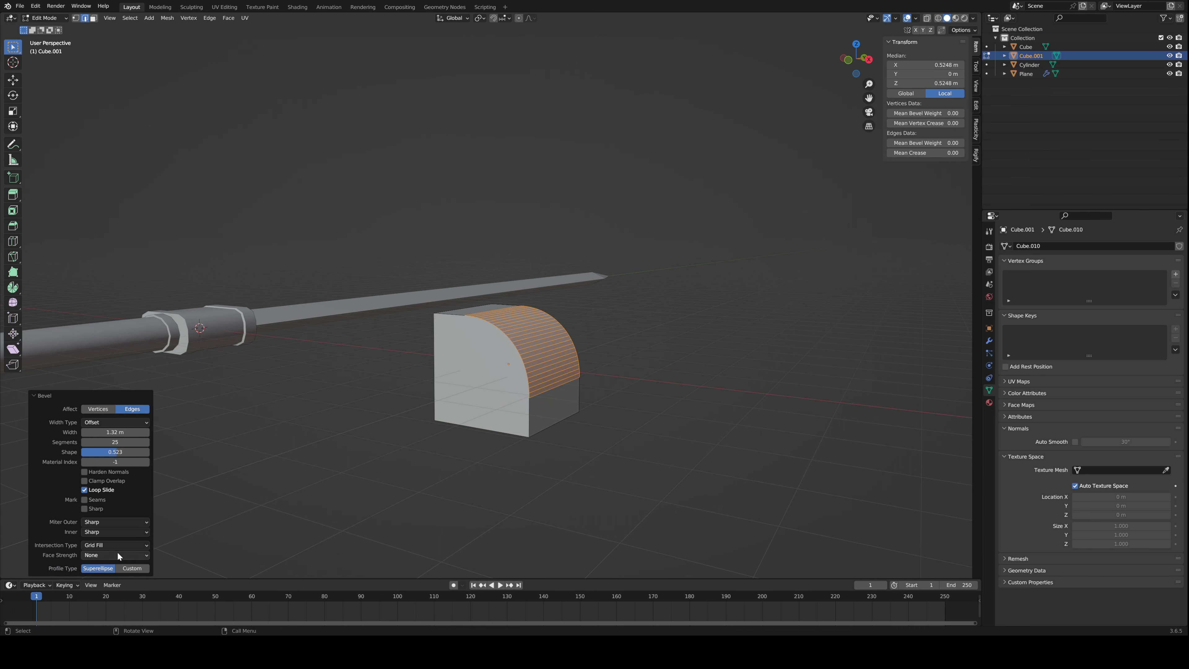
# - Switch the cube's bevel to a custom profile and bend its curve into a wavy moulding shape
pyautogui.click(141, 566)
pyautogui.moveTo(93, 497); pyautogui.dragTo(123, 451)
pyautogui.moveTo(334, 474); pyautogui.dragTo(366, 465, button='middle')
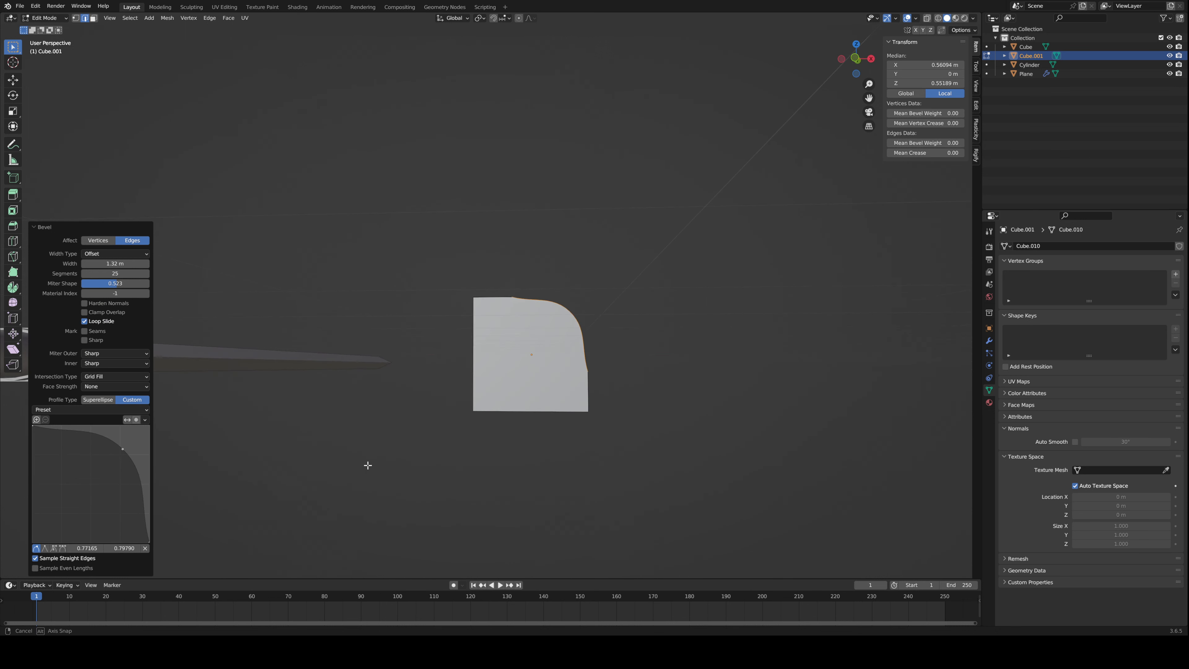
pyautogui.moveTo(143, 485)
pyautogui.mouseDown()
pyautogui.moveTo(121, 489)
pyautogui.moveTo(139, 507)
pyautogui.mouseUp()
pyautogui.moveTo(304, 503); pyautogui.dragTo(321, 524, button='middle')
pyautogui.hotkey('ctrl', 'z')
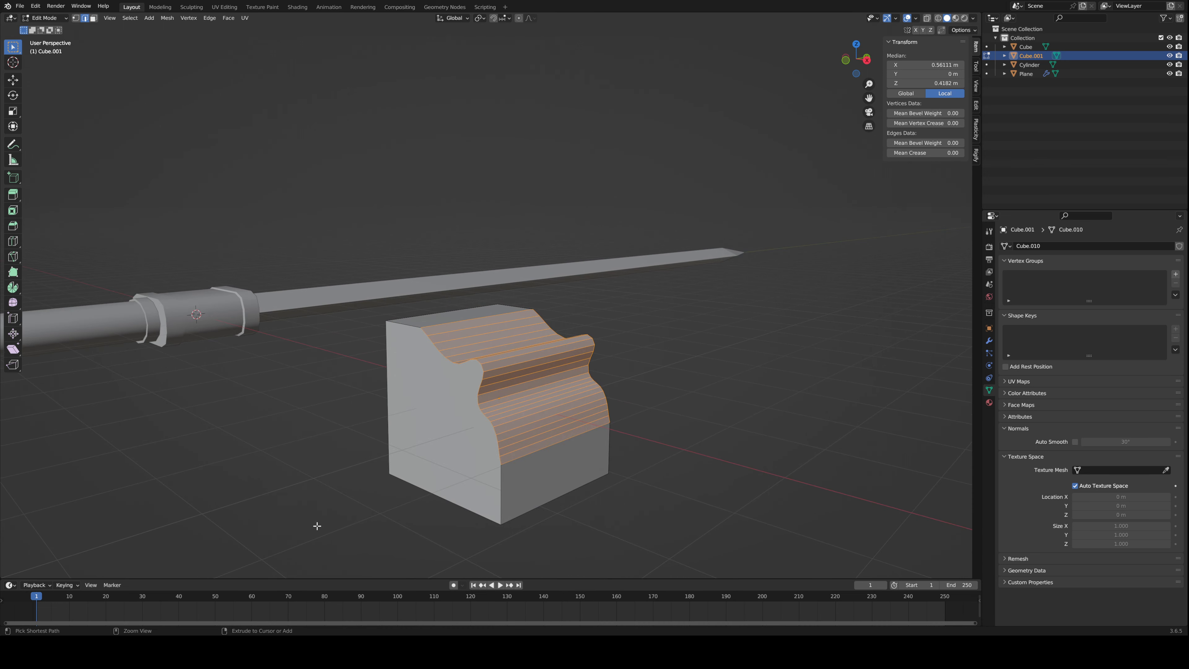
# - Undo the cube's bevel and bevel its top edge anew, 1.53 m wide with 25 segments
pyautogui.hotkey('ctrl', 'z')
pyautogui.hotkey('ctrl', 'b')
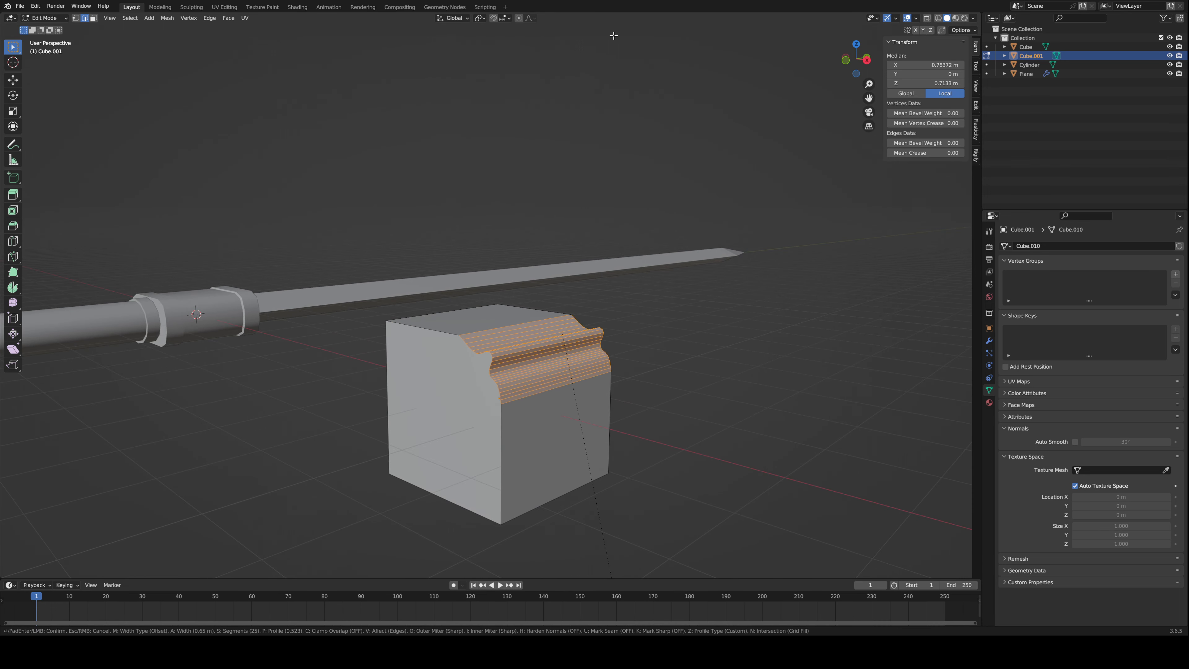
pyautogui.click(586, 131)
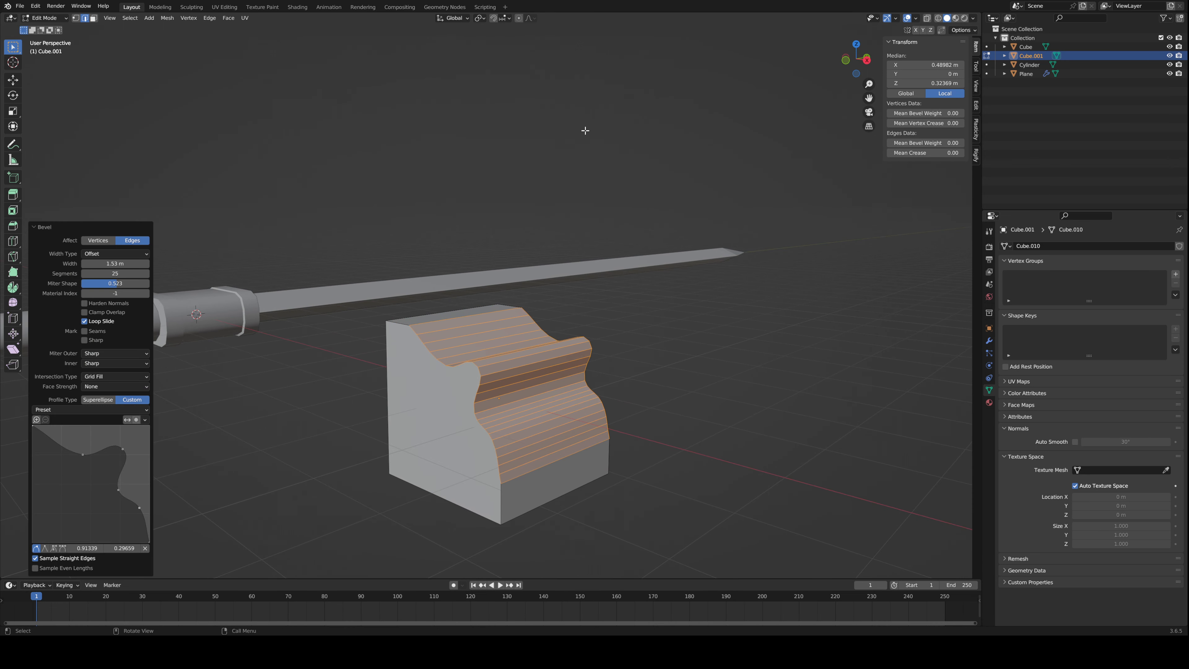
# - Reset the cube's custom bevel profile to a straight line and add two control points that form a notch in it
pyautogui.click(135, 412)
pyautogui.click(77, 425)
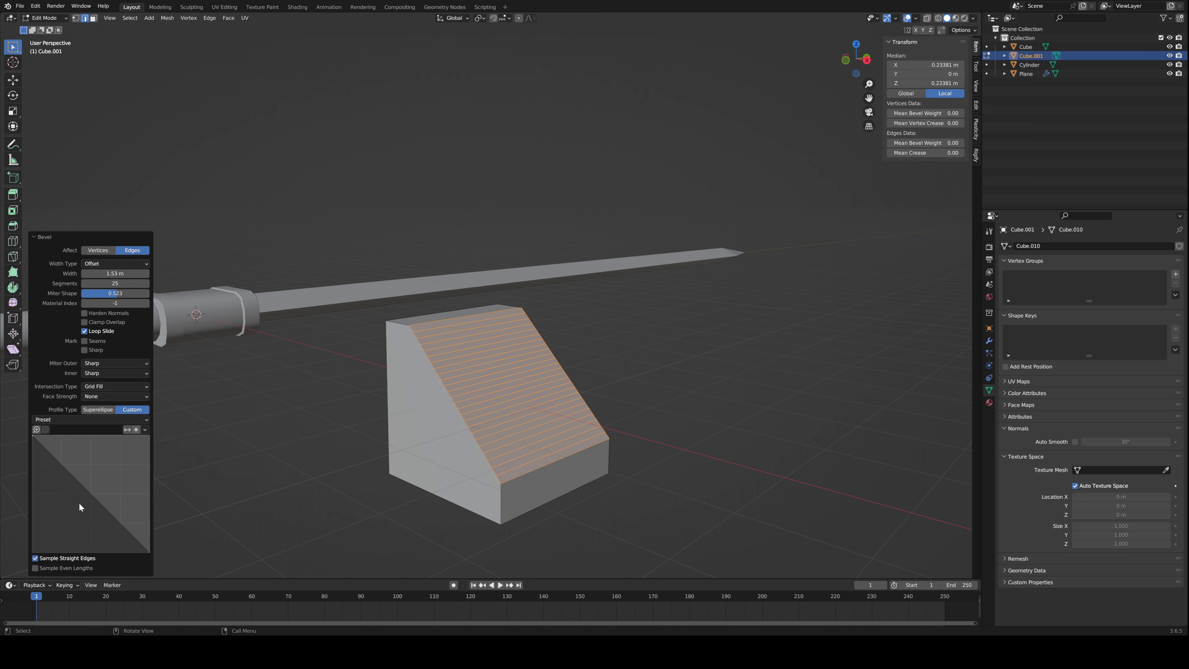
pyautogui.click(94, 499)
pyautogui.click(46, 549)
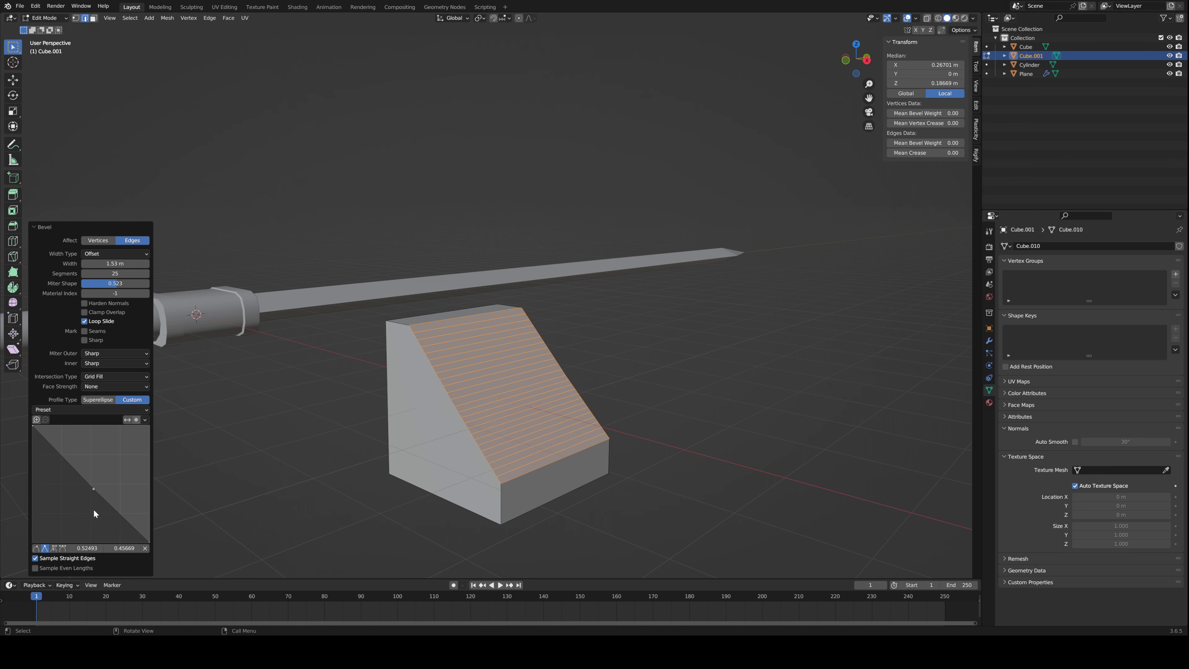
pyautogui.moveTo(92, 489)
pyautogui.mouseDown()
pyautogui.moveTo(119, 456)
pyautogui.moveTo(95, 476)
pyautogui.mouseUp()
pyautogui.click(121, 469)
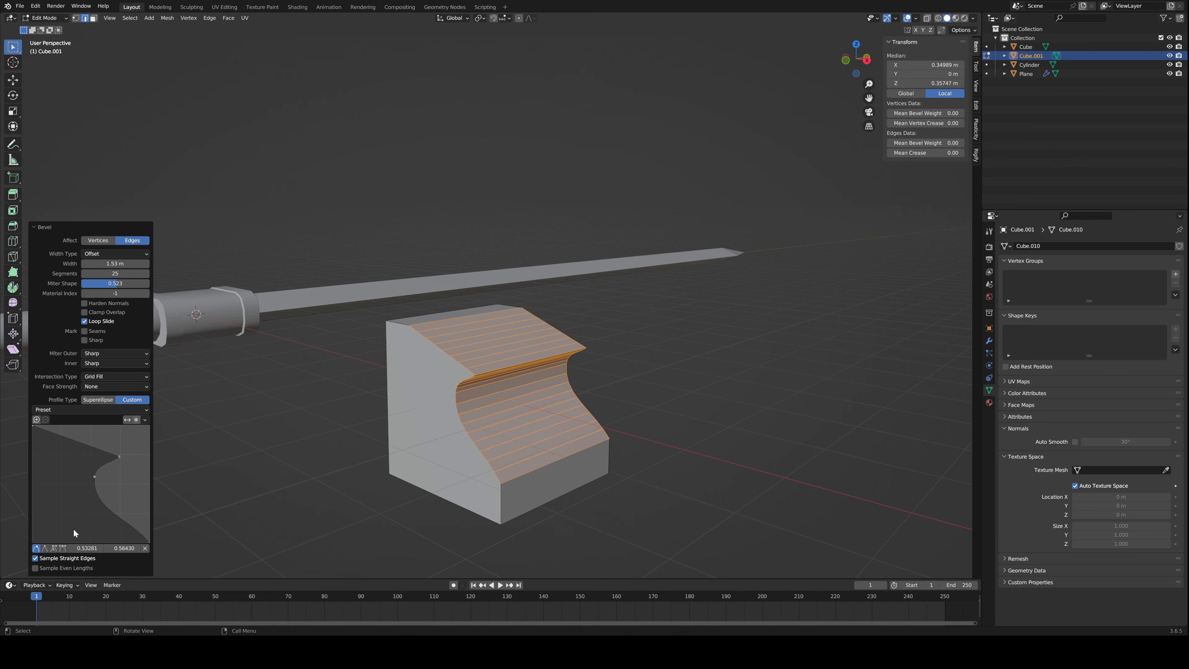
# - Add control points near both ends of the custom bevel profile and round the curve into a moulding shape
pyautogui.moveTo(370, 528); pyautogui.dragTo(445, 506, button='middle')
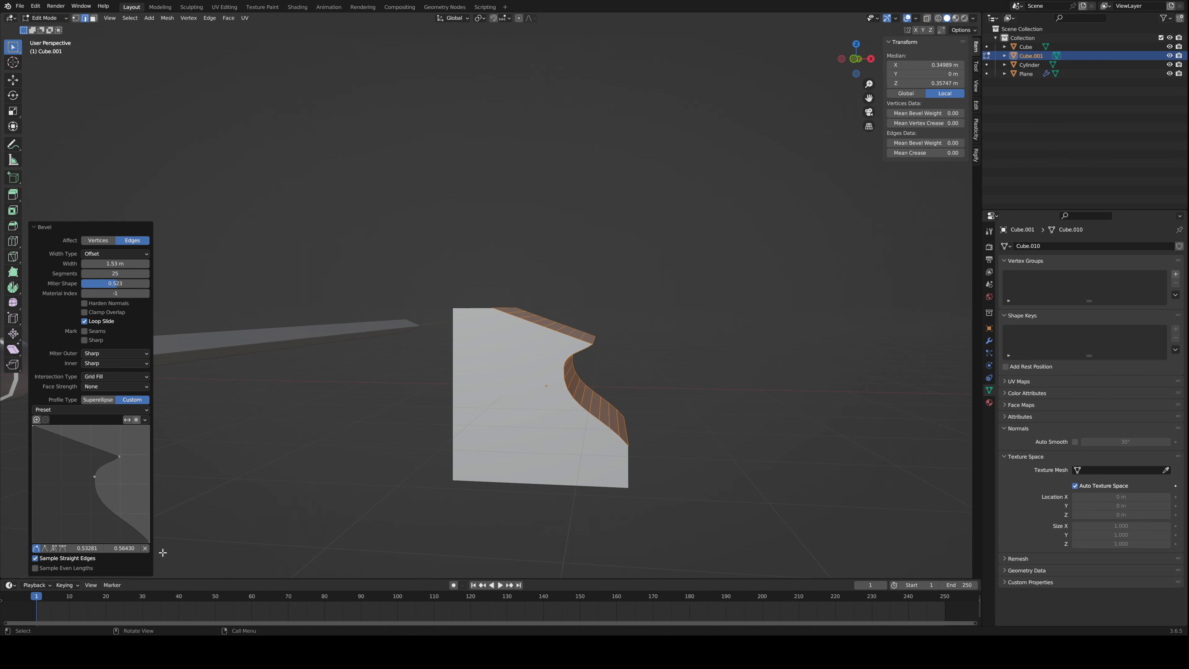
pyautogui.moveTo(90, 508); pyautogui.dragTo(87, 539)
pyautogui.moveTo(200, 507); pyautogui.dragTo(105, 509, button='middle')
pyautogui.click(80, 442)
pyautogui.moveTo(80, 441); pyautogui.dragTo(88, 429)
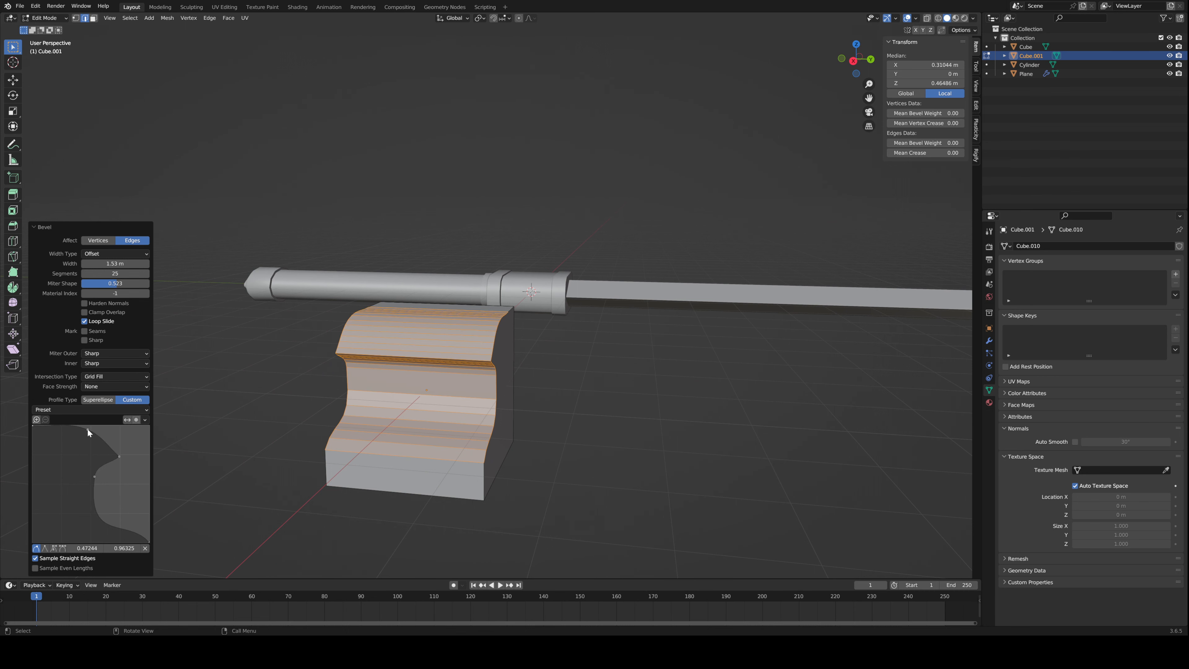
# - Bevel the opposite upper and lower edges of the cube with the same custom profile
pyautogui.moveTo(344, 486); pyautogui.dragTo(507, 332, button='middle')
pyautogui.press('Tab')
pyautogui.press('Tab')
pyautogui.click(501, 334)
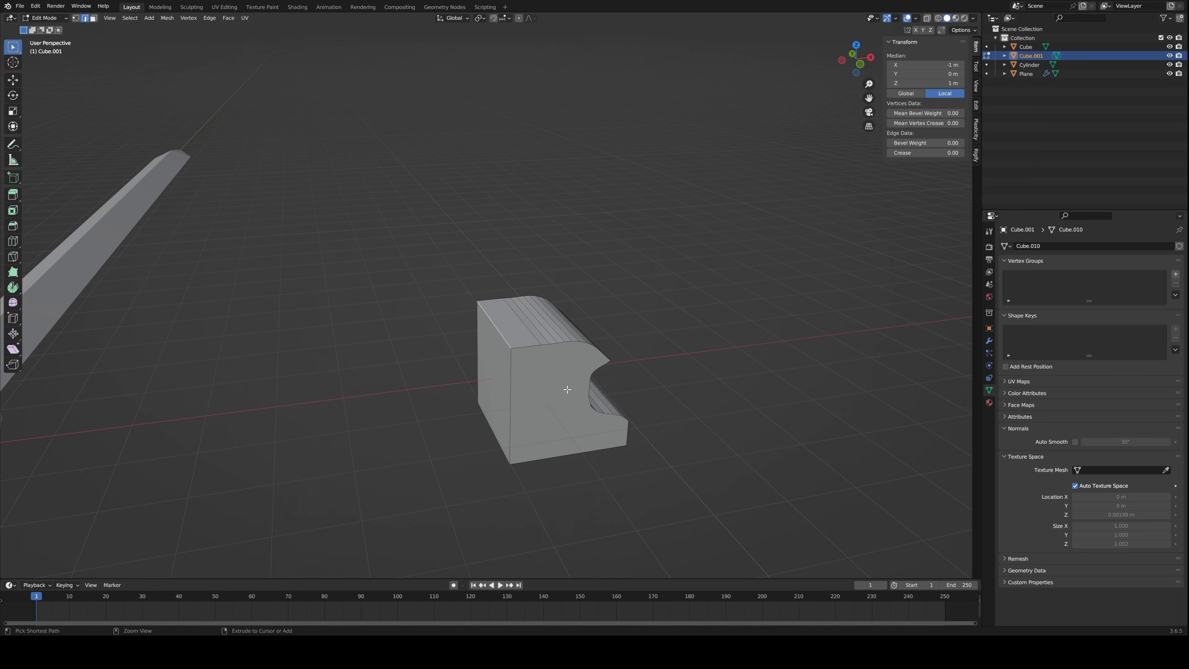
pyautogui.hotkey('ctrl', 'b')
pyautogui.click(590, 398)
pyautogui.moveTo(589, 398); pyautogui.dragTo(384, 464, button='middle')
pyautogui.press('Tab')
# - Leave Edit Mode and delete the beveled demonstration cube
pyautogui.press('Tab')
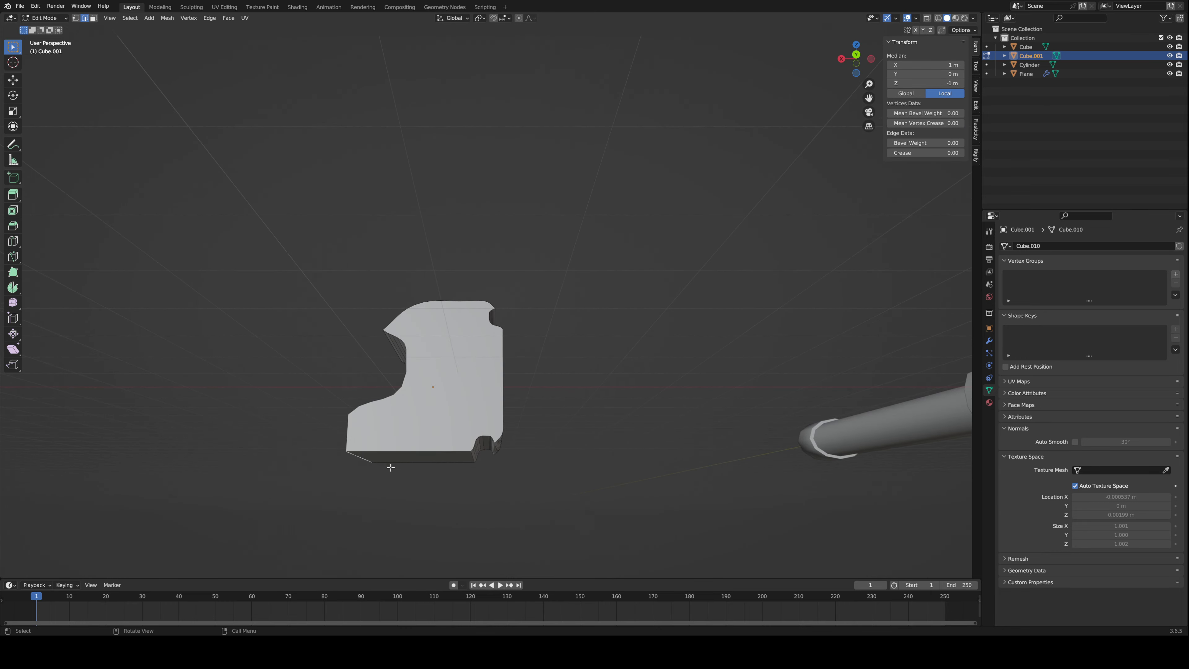
pyautogui.press('Tab')
pyautogui.moveTo(480, 519); pyautogui.dragTo(262, 463, button='middle')
pyautogui.moveTo(340, 417); pyautogui.dragTo(539, 375, button='middle')
pyautogui.press('Delete')
# - Add a new cube, move it along the X axis beside the sword and enter Edit Mode
pyautogui.hotkey('shift', 'a')
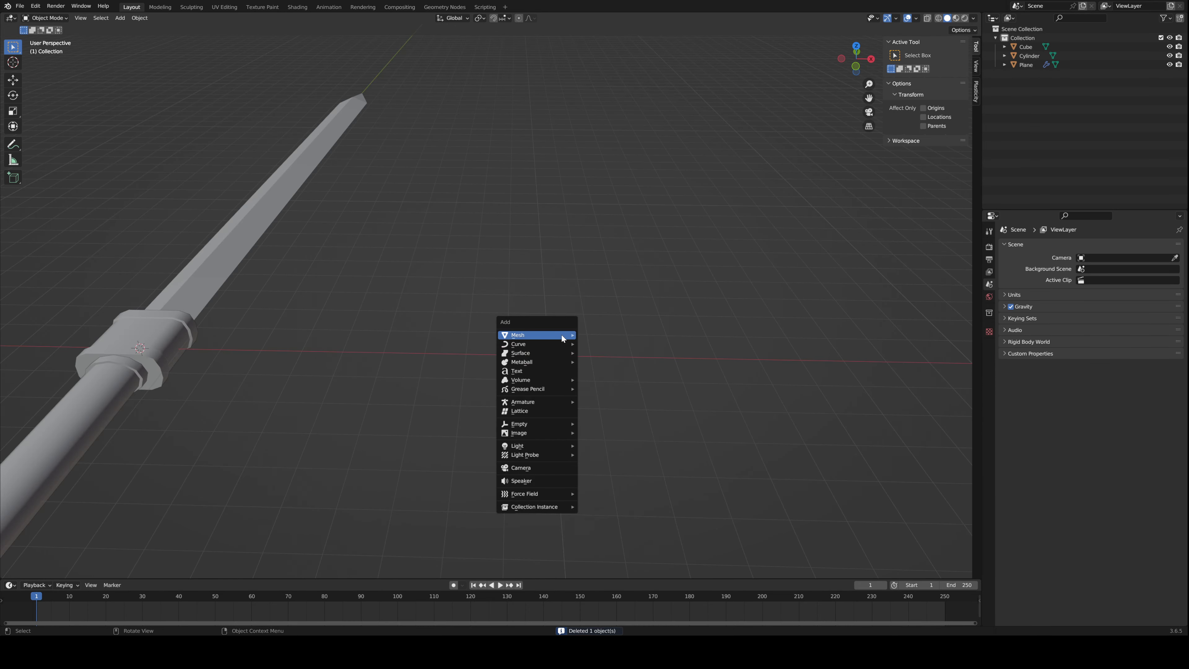
pyautogui.moveTo(562, 333)
pyautogui.click(594, 344)
pyautogui.press('g')
pyautogui.press('x')
pyautogui.click(698, 388)
pyautogui.press('Tab')
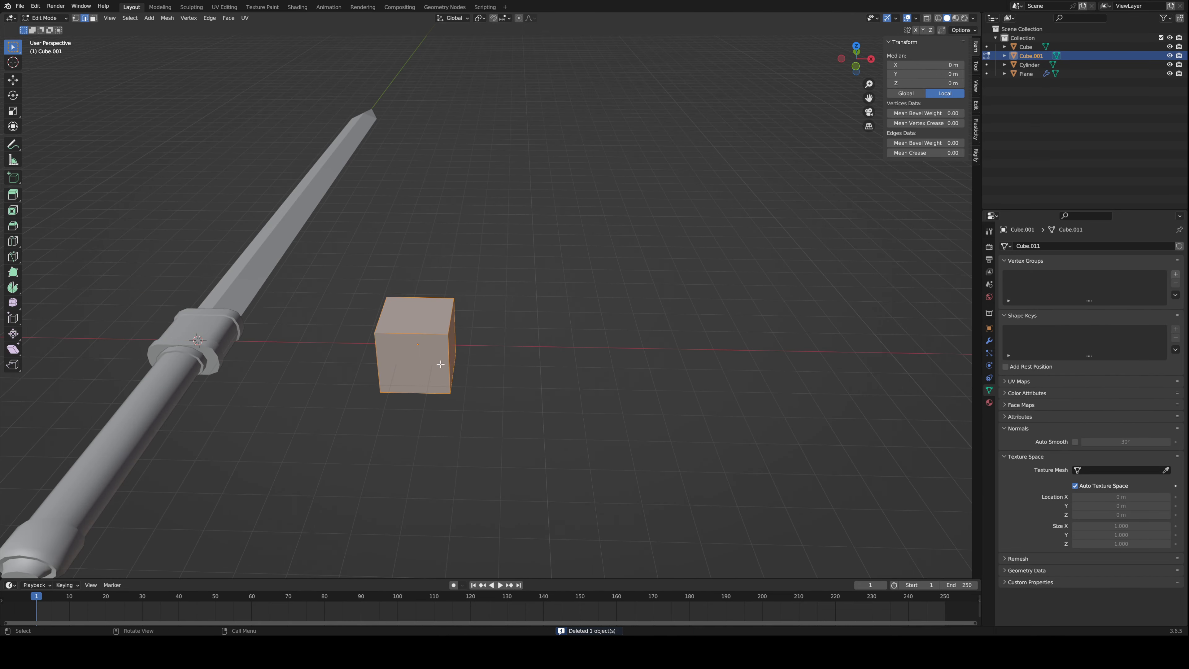
# - Select the new cube's four vertical edges and bevel them together with the custom profile, about 0.5 m wide
pyautogui.scroll(2, 435, 364)
pyautogui.click(419, 374)
pyautogui.keyDown('shift'); pyautogui.click(349, 389); pyautogui.keyUp('shift')
pyautogui.moveTo(349, 389); pyautogui.dragTo(527, 365, button='middle')
pyautogui.keyDown('shift'); pyautogui.click(453, 440); pyautogui.keyUp('shift')
pyautogui.hotkey('ctrl', 'b')
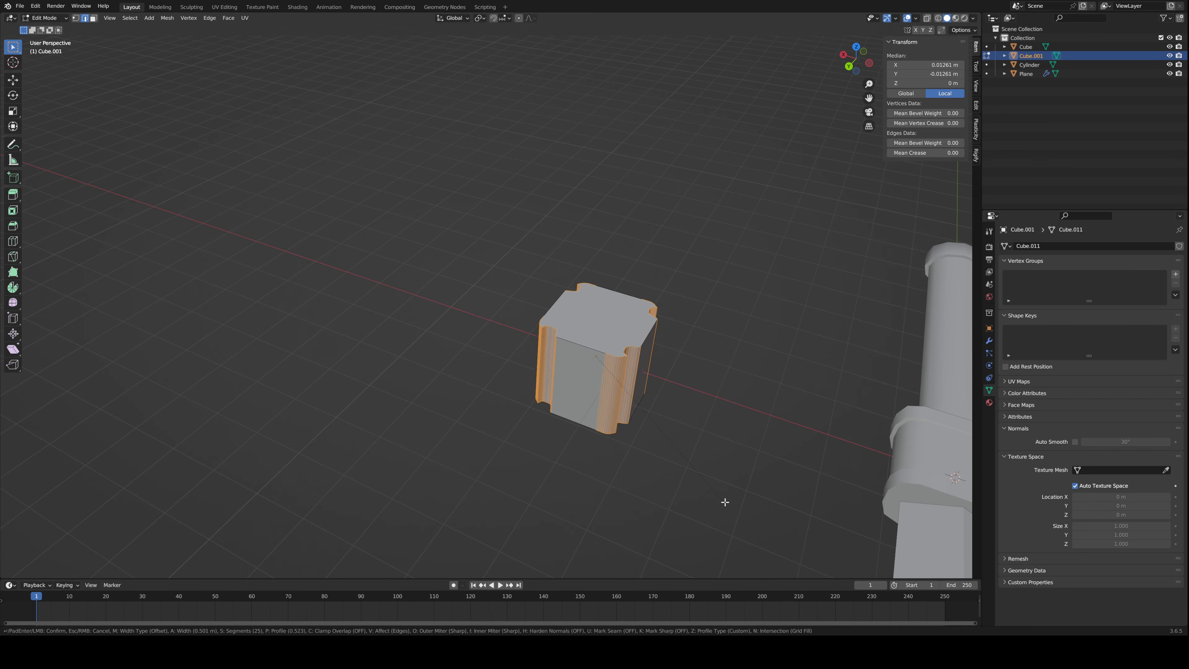
pyautogui.click(719, 487)
# - Undo the four-edge bevel and bevel the vertical edges together again, about 0.82 m wide
pyautogui.moveTo(719, 481); pyautogui.dragTo(579, 443, button='middle')
pyautogui.hotkey('ctrl', 'z')
pyautogui.hotkey('ctrl', 'b')
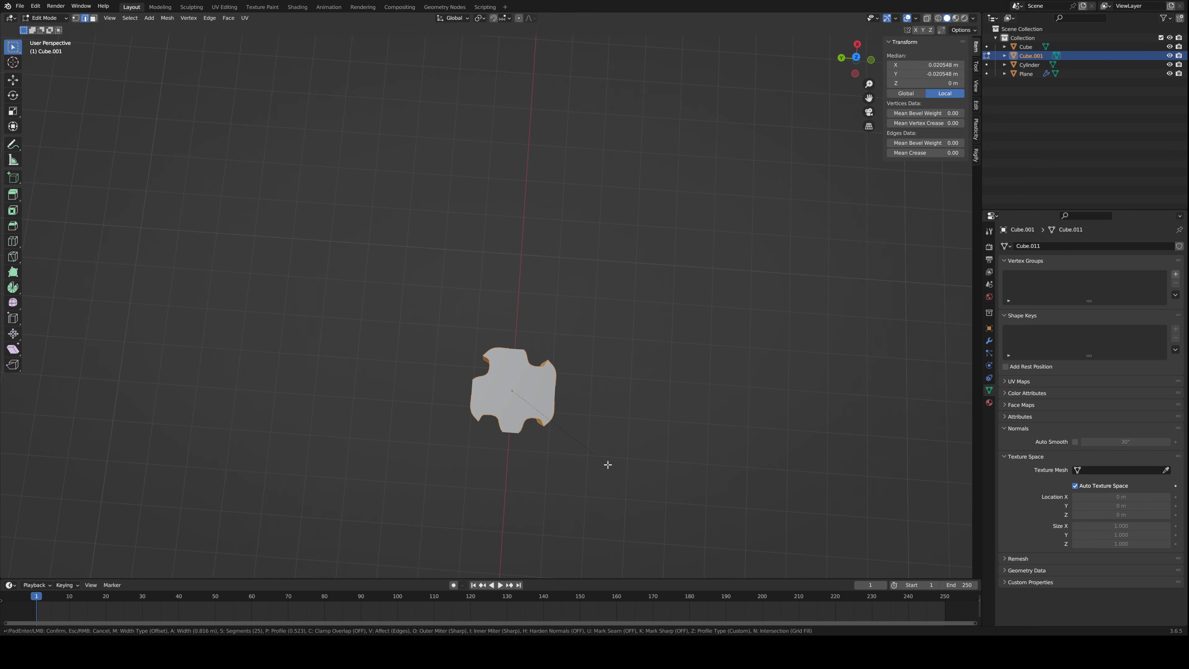
pyautogui.click(610, 469)
# - Undo the combined bevel and bevel two vertical edges of the cube separately with the custom profile
pyautogui.moveTo(610, 469); pyautogui.dragTo(561, 362, button='middle')
pyautogui.hotkey('ctrl', 'z')
pyautogui.hotkey('ctrl', 'b')
pyautogui.click(523, 483)
pyautogui.click(546, 359)
pyautogui.hotkey('ctrl', 'b')
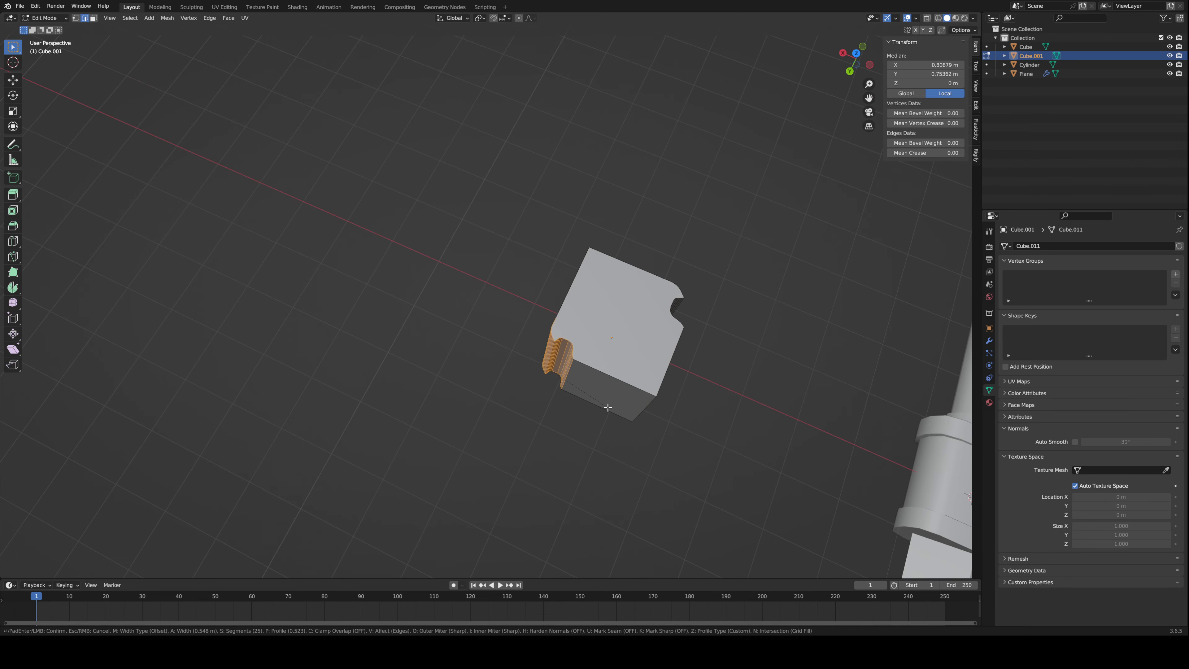
pyautogui.click(627, 418)
pyautogui.moveTo(627, 418); pyautogui.dragTo(579, 411, button='middle')
# - Bevel the cube's two remaining vertical edges one after the other with the custom profile
pyautogui.click(559, 490)
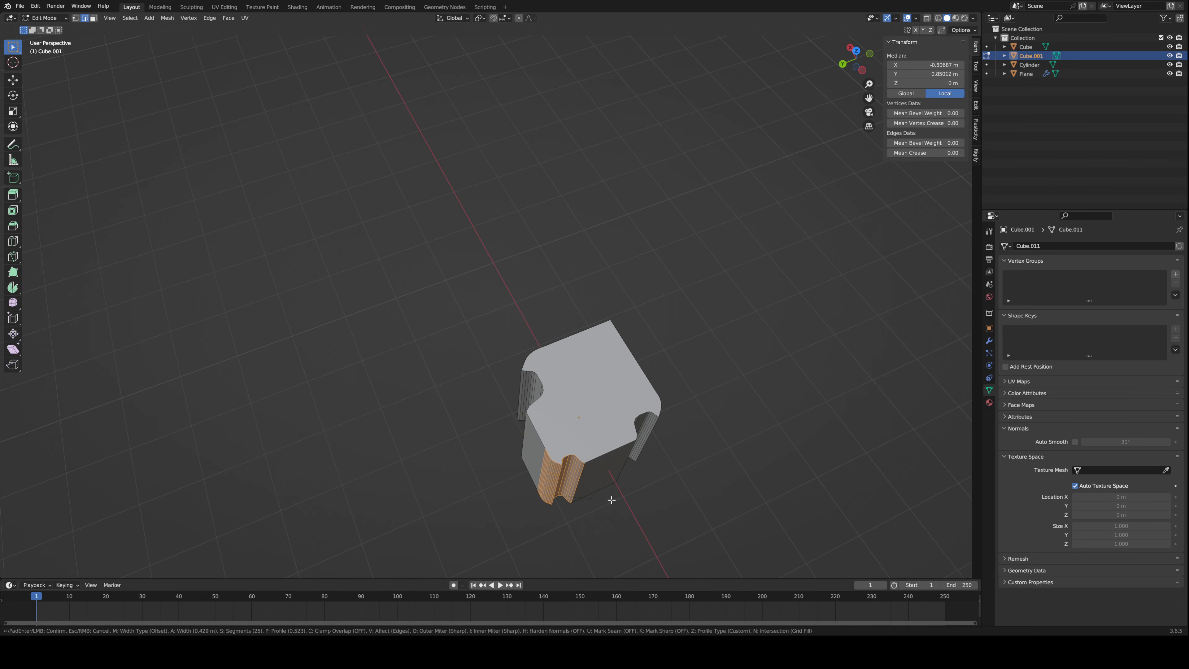
pyautogui.hotkey('ctrl', 'b')
pyautogui.click(582, 490)
pyautogui.moveTo(582, 490); pyautogui.dragTo(406, 424, button='middle')
pyautogui.click(437, 437)
pyautogui.hotkey('ctrl', 'b')
pyautogui.click(475, 457)
pyautogui.moveTo(475, 457); pyautogui.dragTo(574, 445, button='middle')
# - Undo the last edge bevel, leave Edit Mode and delete the cube
pyautogui.hotkey('ctrl', 'z')
pyautogui.press('Tab')
pyautogui.scroll(-3, 466, 342)
pyautogui.press('Delete')
# - Set the solid viewport shading to a beige MatCap and turn on Cavity
pyautogui.scroll(-4, 578, 342)
pyautogui.keyDown('shift'); pyautogui.moveTo(550, 193); pyautogui.dragTo(603, 168, button='middle'); pyautogui.keyUp('shift')
pyautogui.click(955, 19)
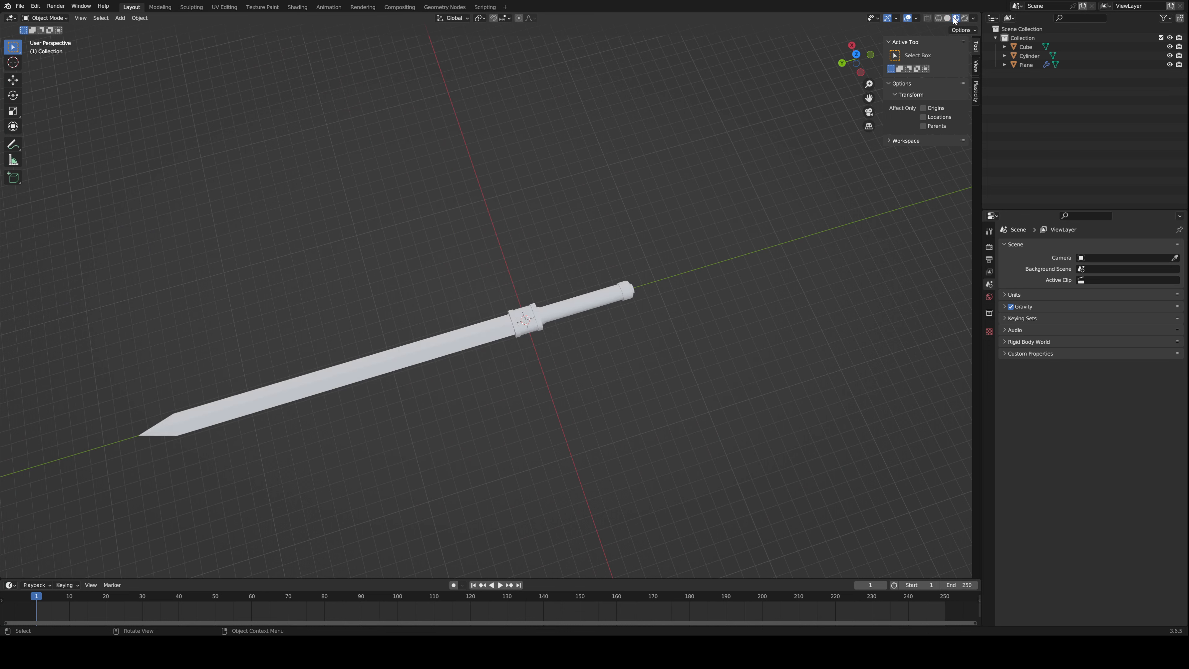
pyautogui.click(946, 18)
pyautogui.click(973, 18)
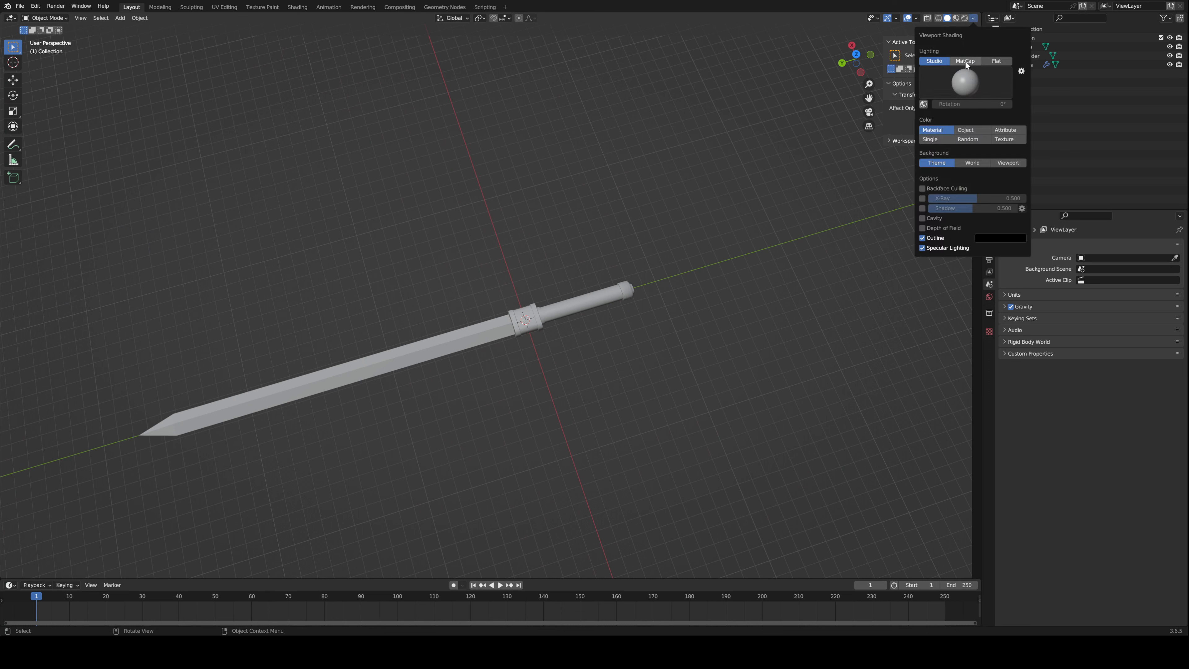
pyautogui.click(965, 61)
pyautogui.click(964, 82)
pyautogui.click(862, 124)
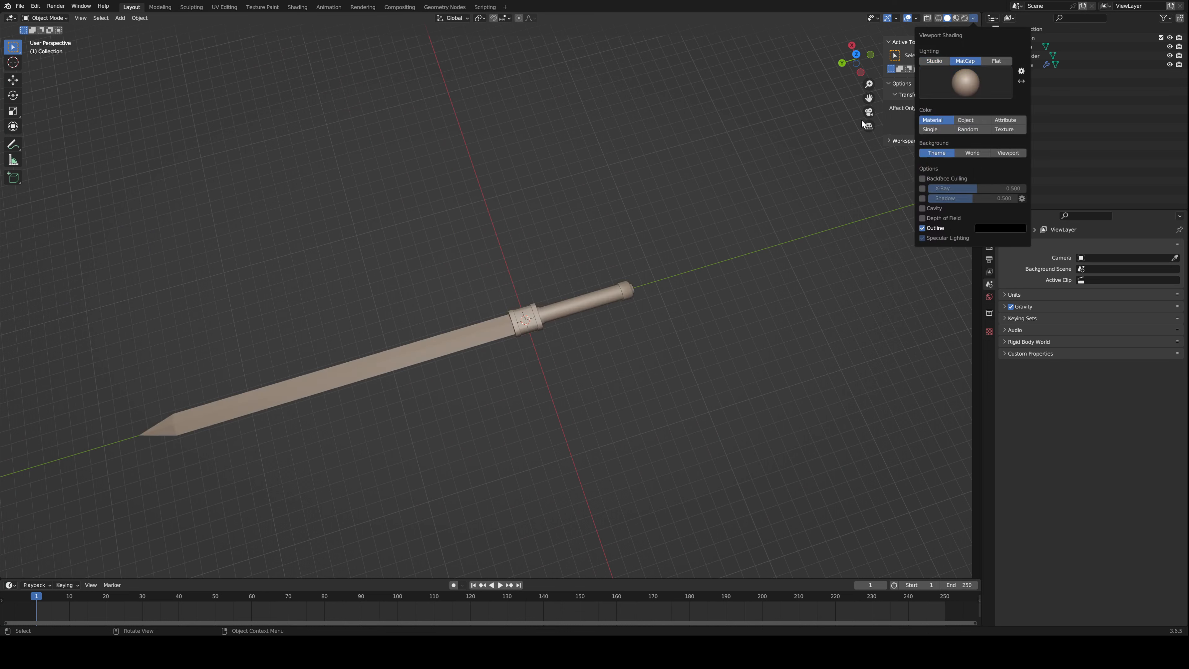
pyautogui.click(923, 208)
# - Inspect the finished sword, select all three of its objects and delete them
pyautogui.moveTo(938, 226)
pyautogui.mouseDown(button='middle')
pyautogui.moveTo(581, 250)
pyautogui.moveTo(669, 258)
pyautogui.moveTo(735, 287)
pyautogui.moveTo(730, 168)
pyautogui.moveTo(725, 289)
pyautogui.mouseUp(button='middle')
pyautogui.scroll(-3, 702, 286)
pyautogui.moveTo(391, 228); pyautogui.dragTo(639, 372)
pyautogui.scroll(-1, 613, 372)
pyautogui.moveTo(640, 367); pyautogui.dragTo(585, 315, button='middle')
pyautogui.press('Delete')
# - Add a mesh circle at the world origin
pyautogui.hotkey('shift', 'a')
pyautogui.moveTo(593, 318)
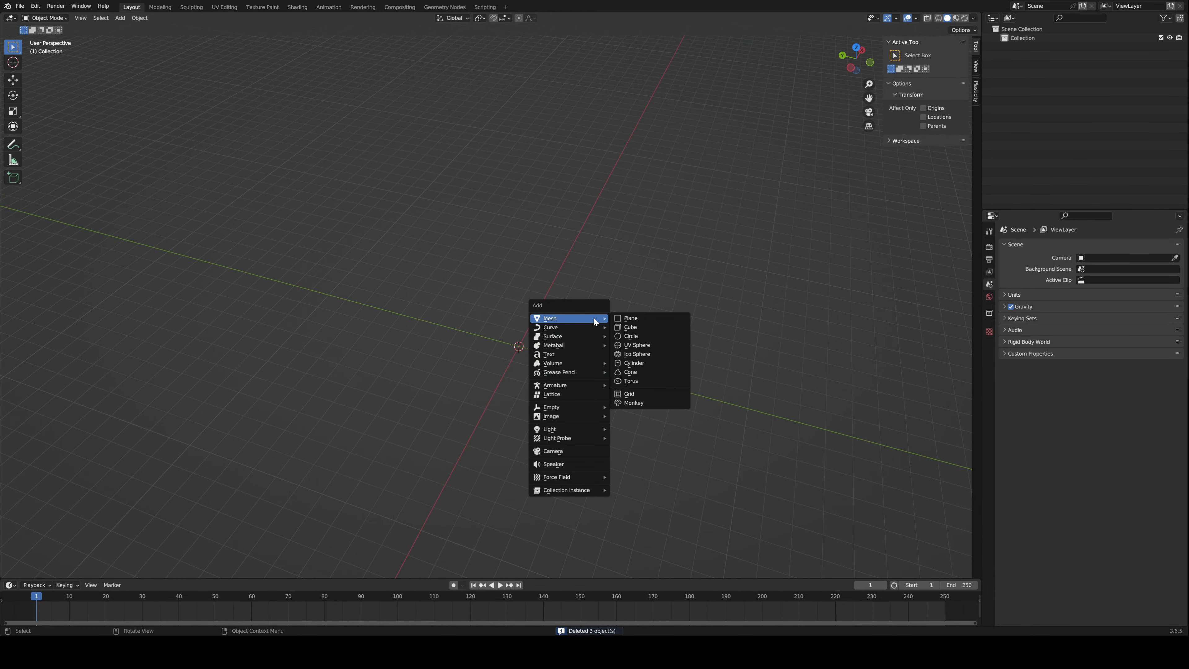
pyautogui.click(629, 336)
pyautogui.moveTo(628, 338); pyautogui.dragTo(509, 377, button='middle')
pyautogui.press('Tab')
pyautogui.keyDown('shift'); pyautogui.moveTo(419, 389); pyautogui.dragTo(506, 352, button='middle'); pyautogui.keyUp('shift')
pyautogui.scroll(3, 460, 354)
pyautogui.press('Tab')
# - In top view, select the circle's topmost and bottommost vertices in Edit Mode and enable proportional editing
pyautogui.press('KP_7')
pyautogui.scroll(3, 472, 387)
pyautogui.press('Tab')
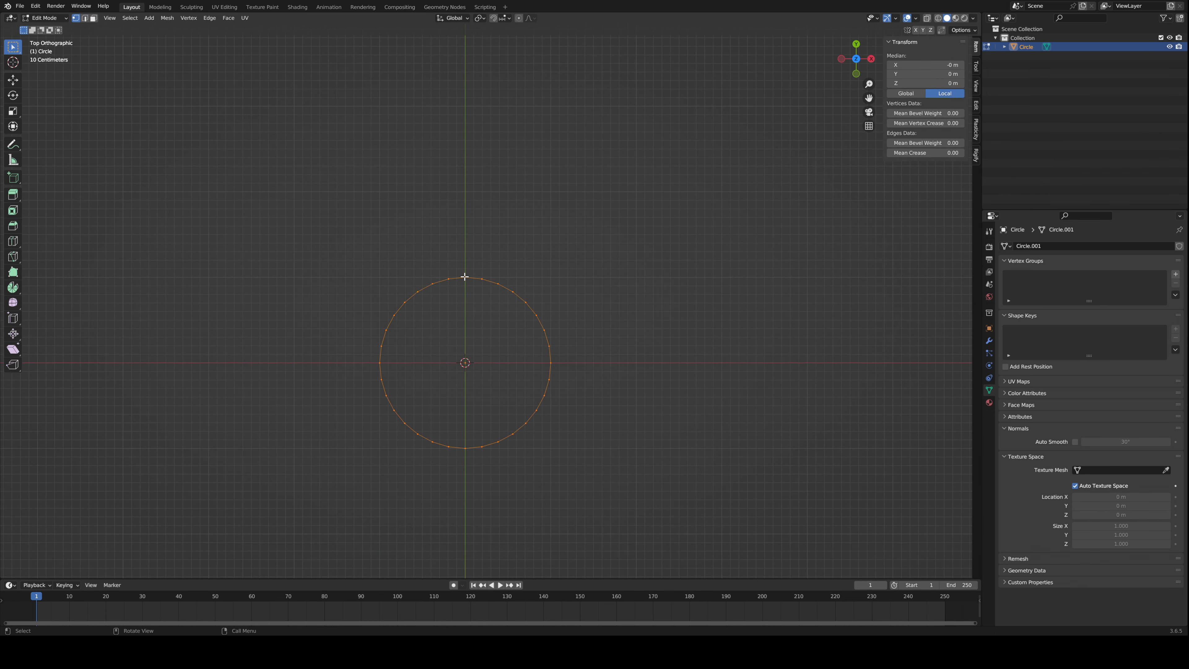
pyautogui.click(464, 279)
pyautogui.keyDown('shift'); pyautogui.click(464, 446); pyautogui.keyUp('shift')
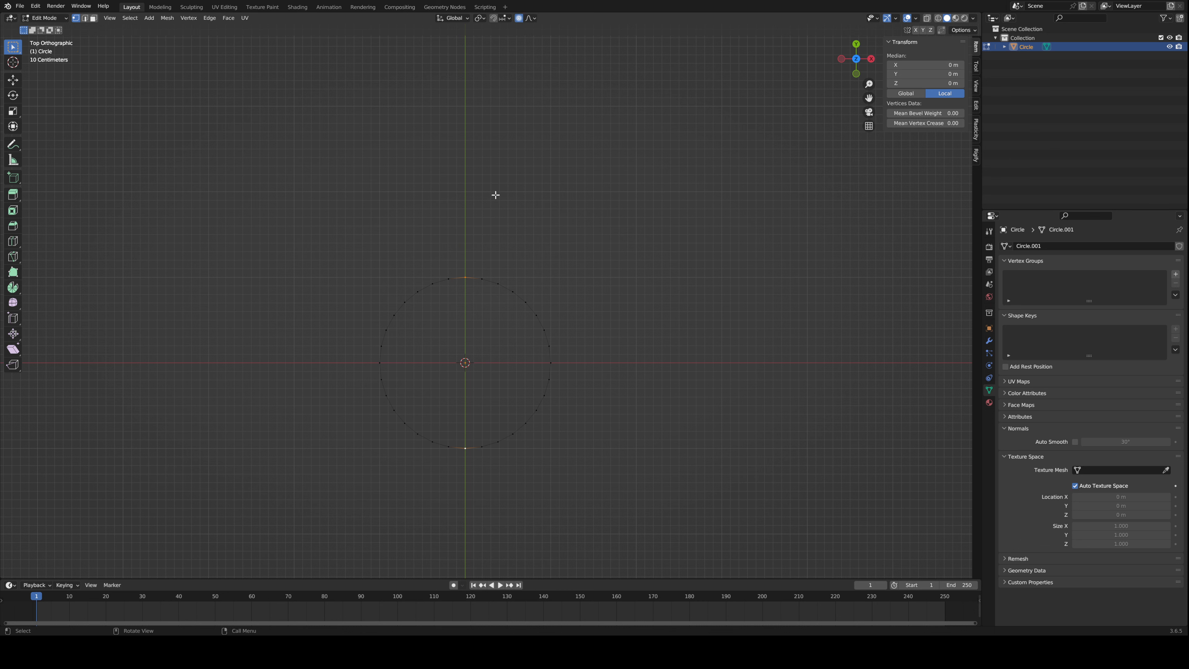
pyautogui.press('g')
pyautogui.press('y')
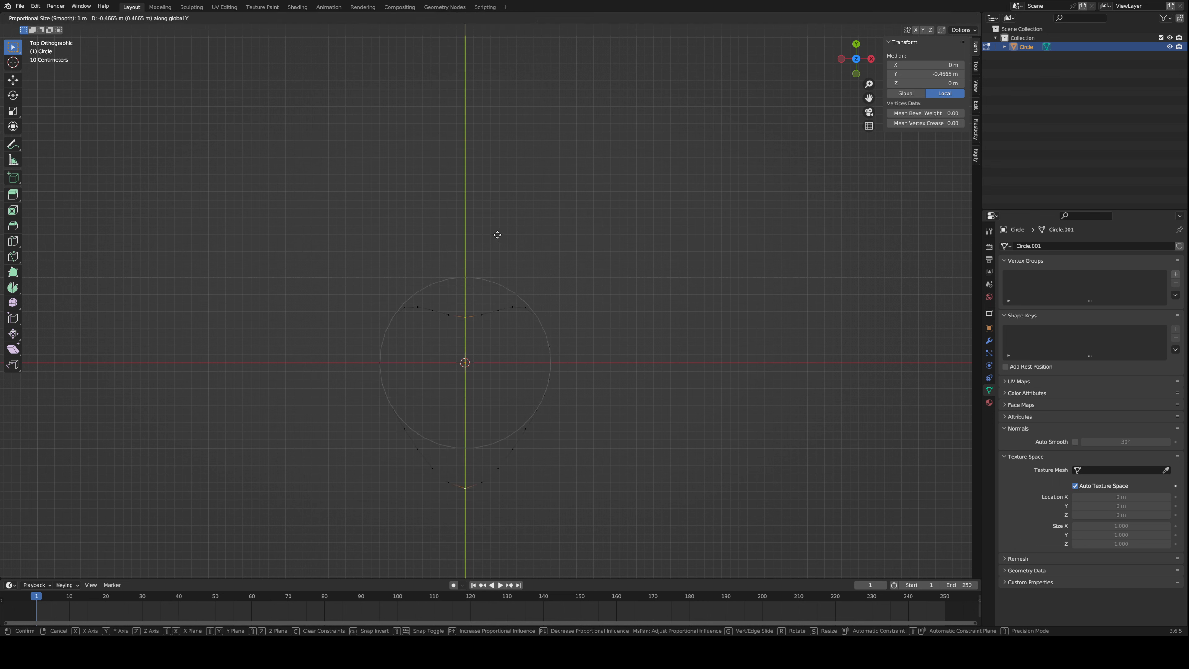
pyautogui.press('Escape')
# - Set the proportional falloff to Sharp and move the two selected vertices -0.5786 m along Y to form a heart
pyautogui.click(530, 21)
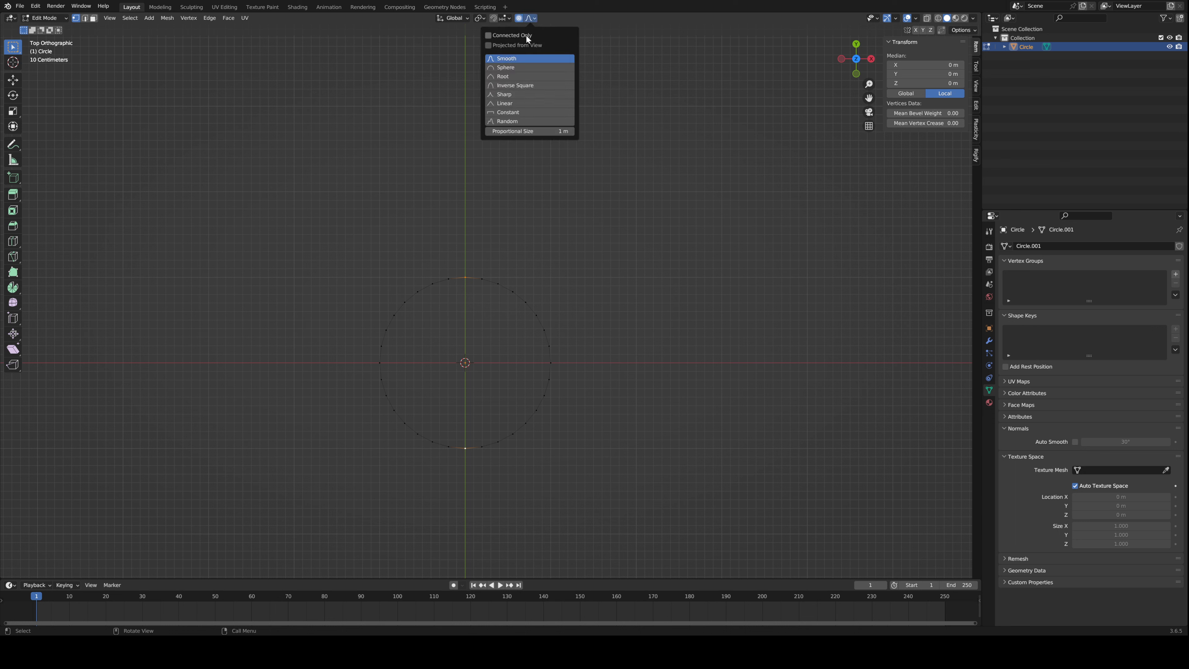
pyautogui.click(520, 98)
pyautogui.press('g')
pyautogui.press('y')
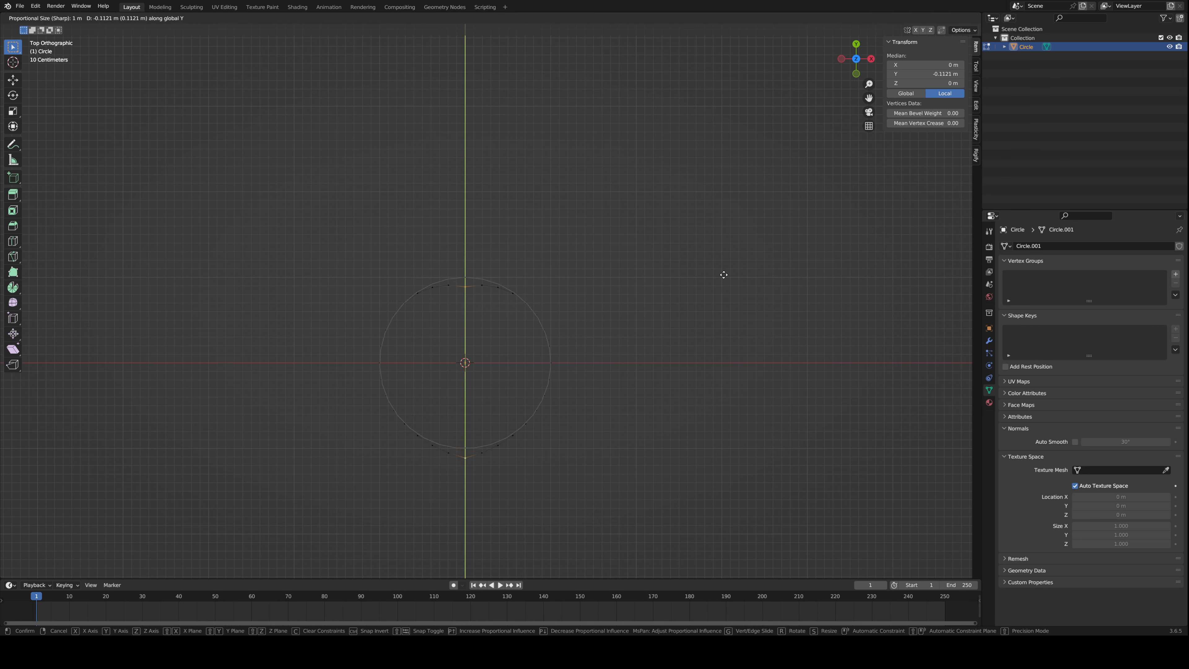
pyautogui.click(721, 314)
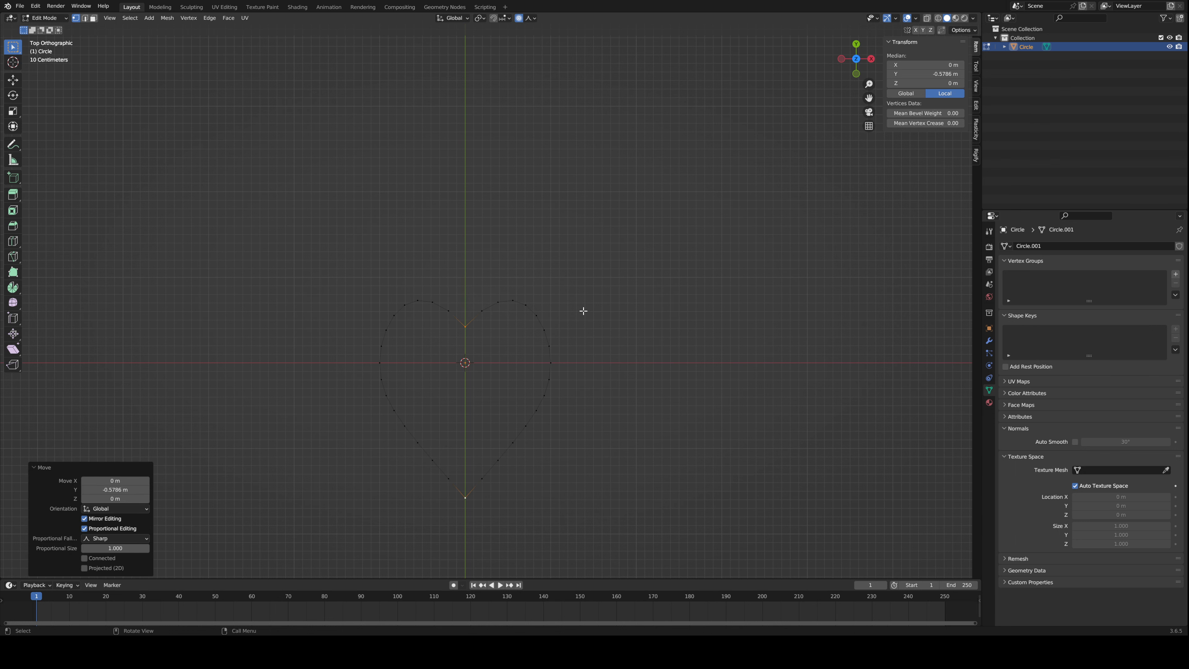
# - Set the proportional falloff to Smooth and scale the heart's outermost side vertices outward by about 1.1
pyautogui.click(532, 18)
pyautogui.click(533, 133)
pyautogui.click(545, 364)
pyautogui.keyDown('shift'); pyautogui.click(378, 364); pyautogui.keyUp('shift')
pyautogui.press('s')
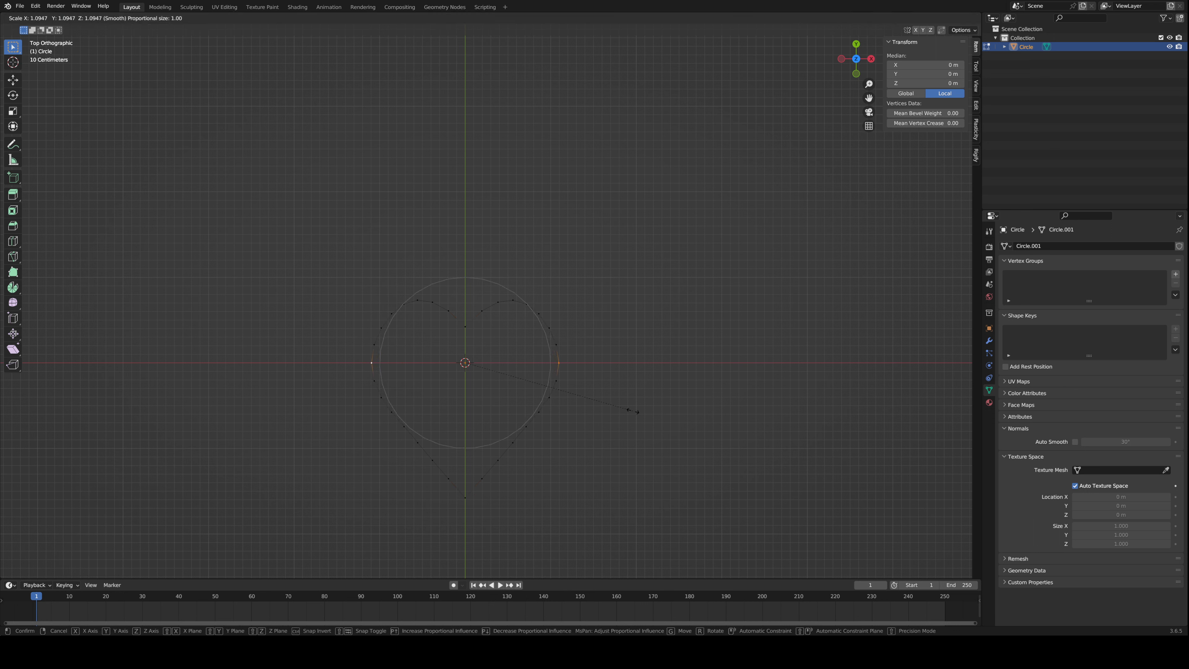
pyautogui.click(634, 411)
# - Select the entire heart outline and apply Smooth Vertices with smoothing 0.5
pyautogui.press('Tab')
pyautogui.press('Tab')
pyautogui.press('a')
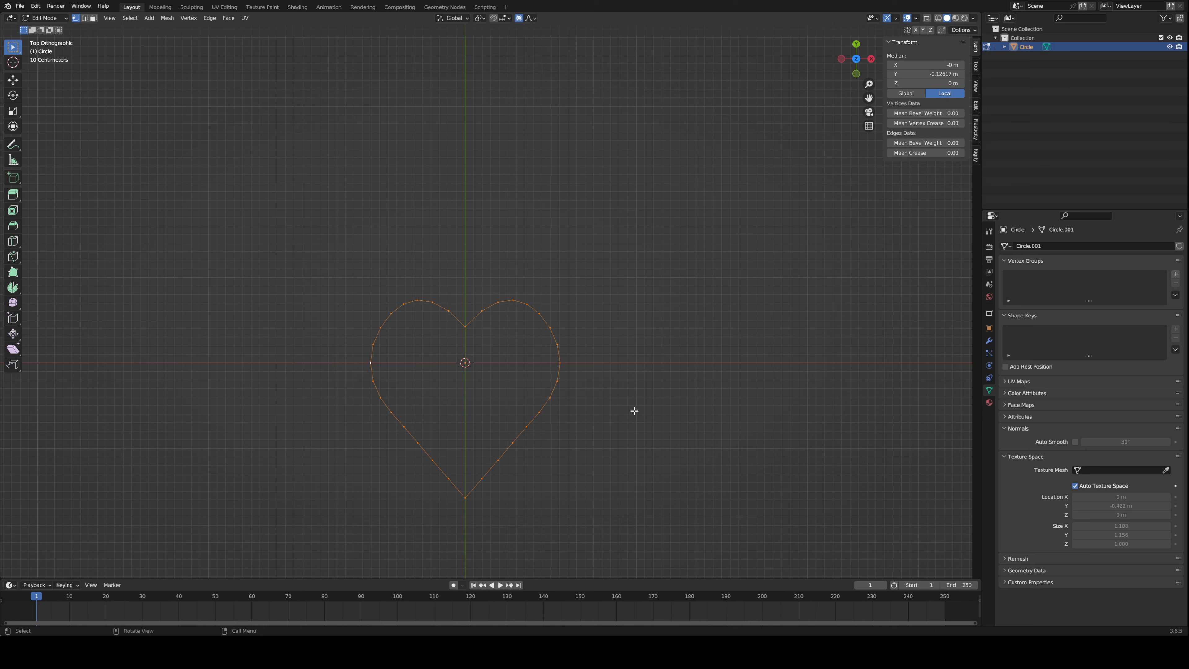
pyautogui.rightClick(611, 477)
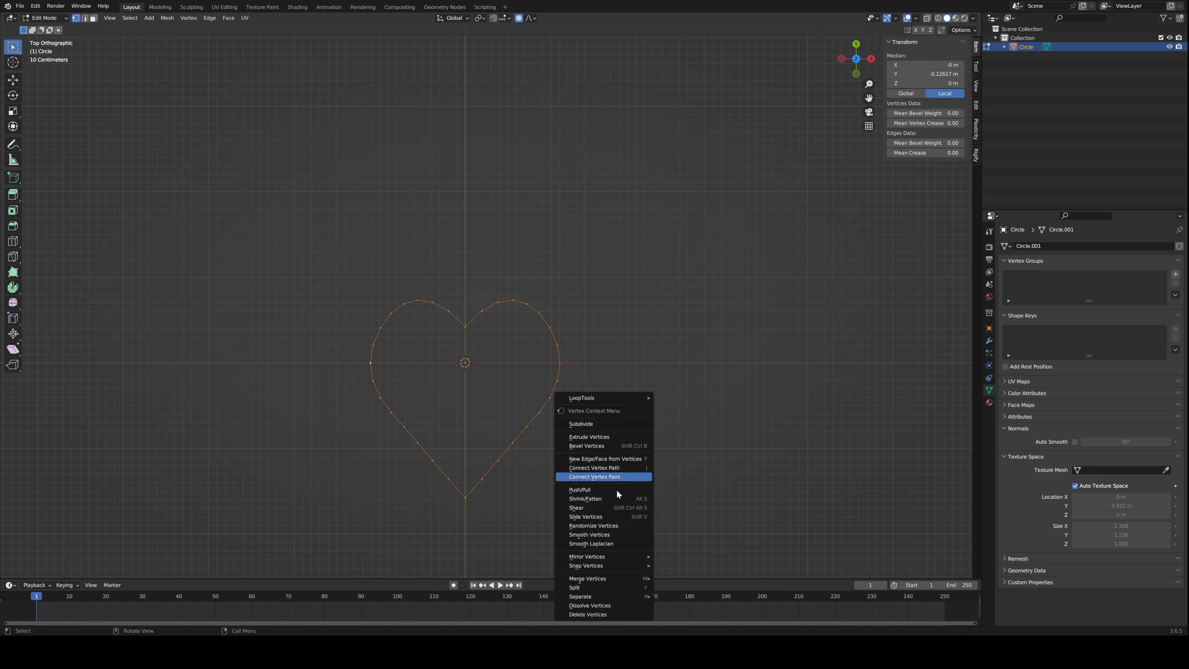
pyautogui.click(617, 538)
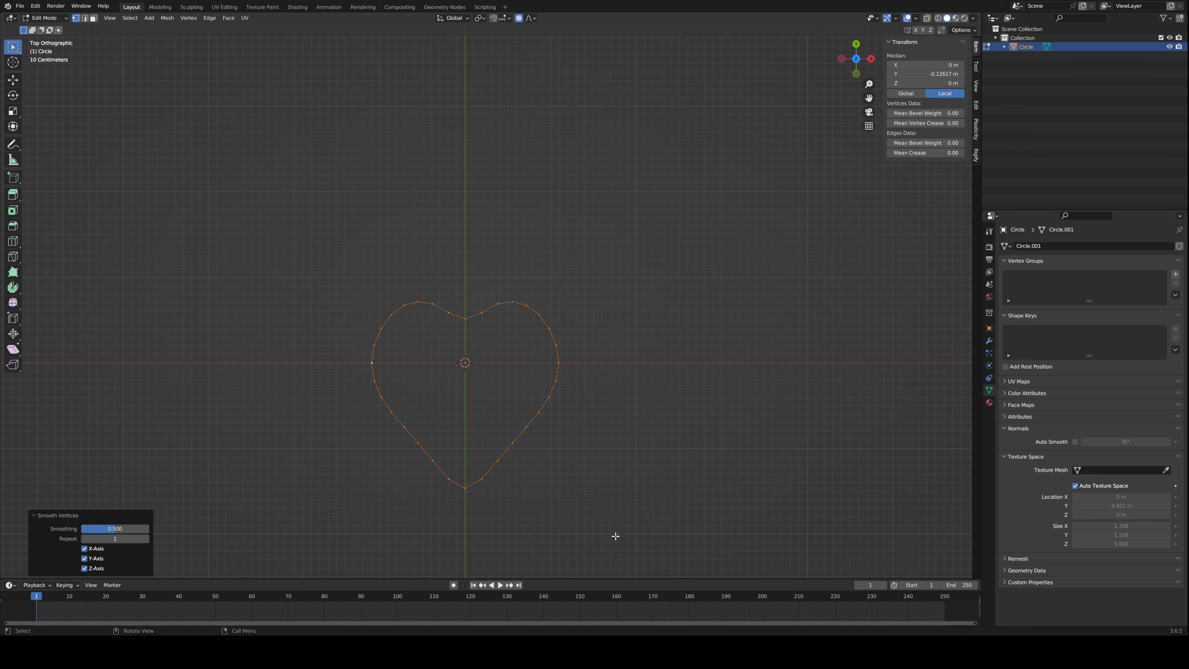
# - With proportional editing off, scale the two vertices beside the heart's notch to 0.5 along X and adjust them along Y
pyautogui.click(447, 313)
pyautogui.keyDown('shift'); pyautogui.click(482, 312); pyautogui.keyUp('shift')
pyautogui.press('s')
pyautogui.press('x')
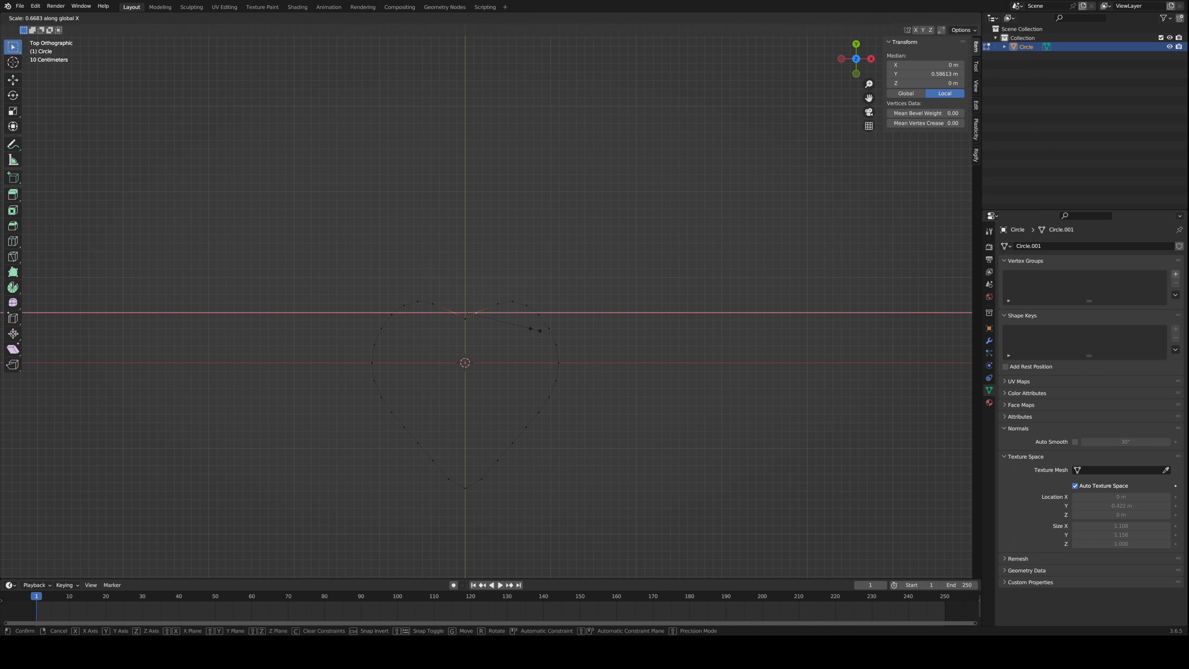
pyautogui.click(517, 324)
pyautogui.press('g')
pyautogui.press('y')
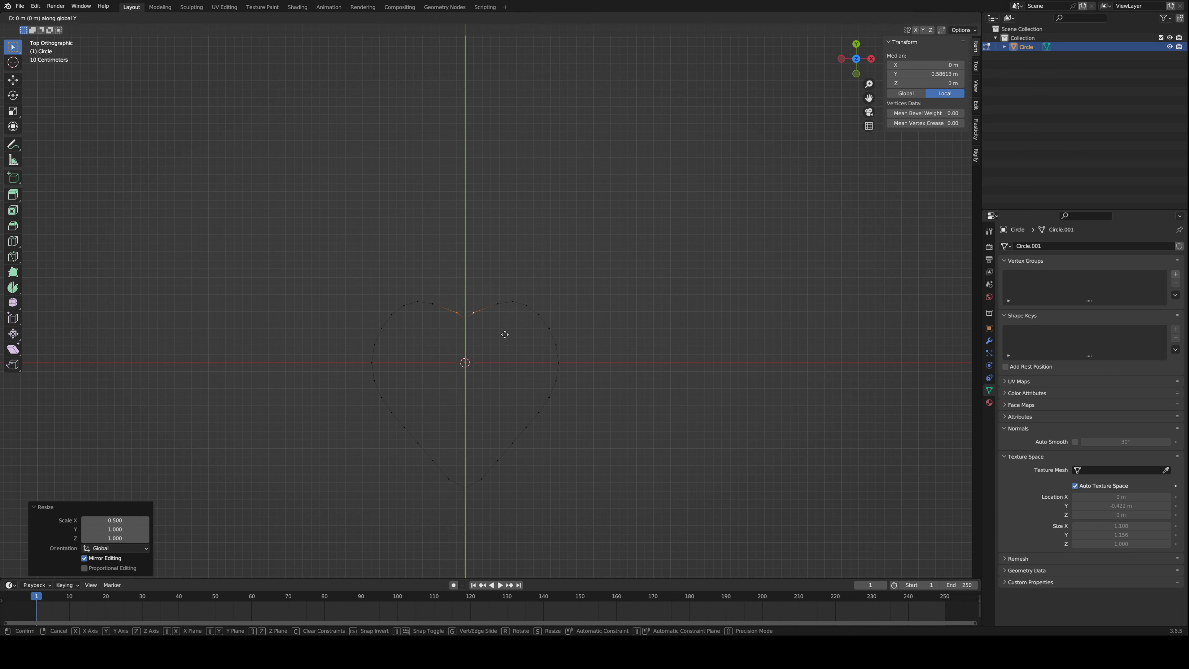
pyautogui.click(505, 334)
# - Scale the next pair of vertices outside the notch to 0.843 along X and raise them slightly along Y
pyautogui.click(497, 303)
pyautogui.keyDown('shift'); pyautogui.click(432, 303); pyautogui.keyUp('shift')
pyautogui.press('s')
pyautogui.press('x')
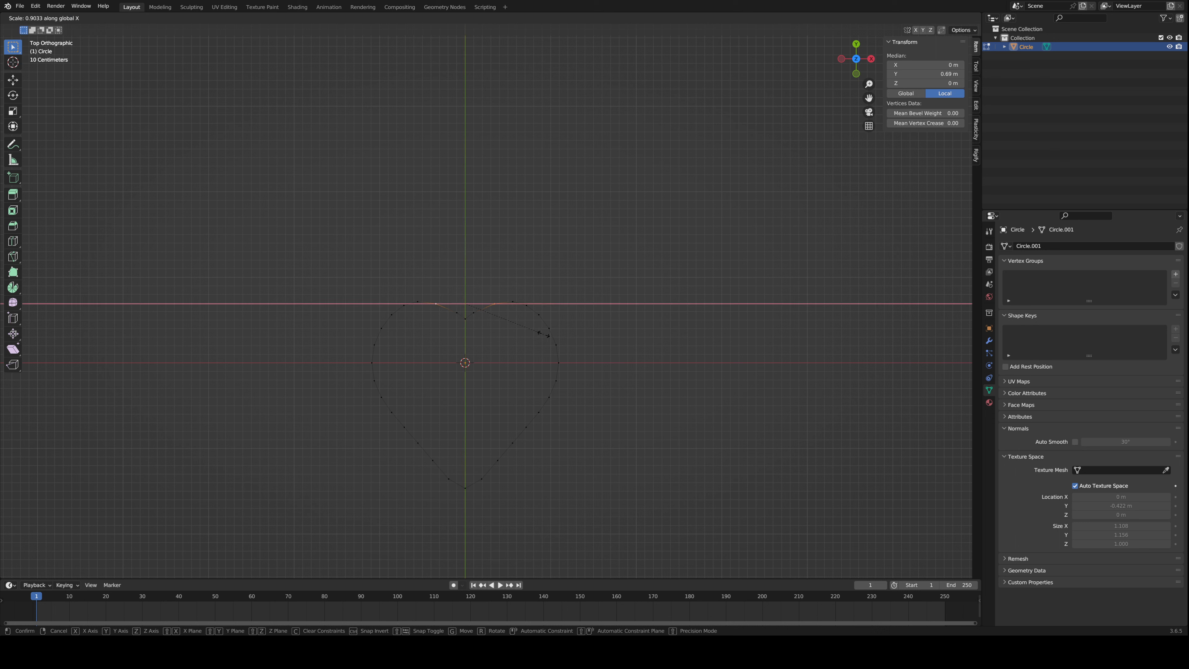
pyautogui.click(539, 337)
pyautogui.press('g')
pyautogui.press('y')
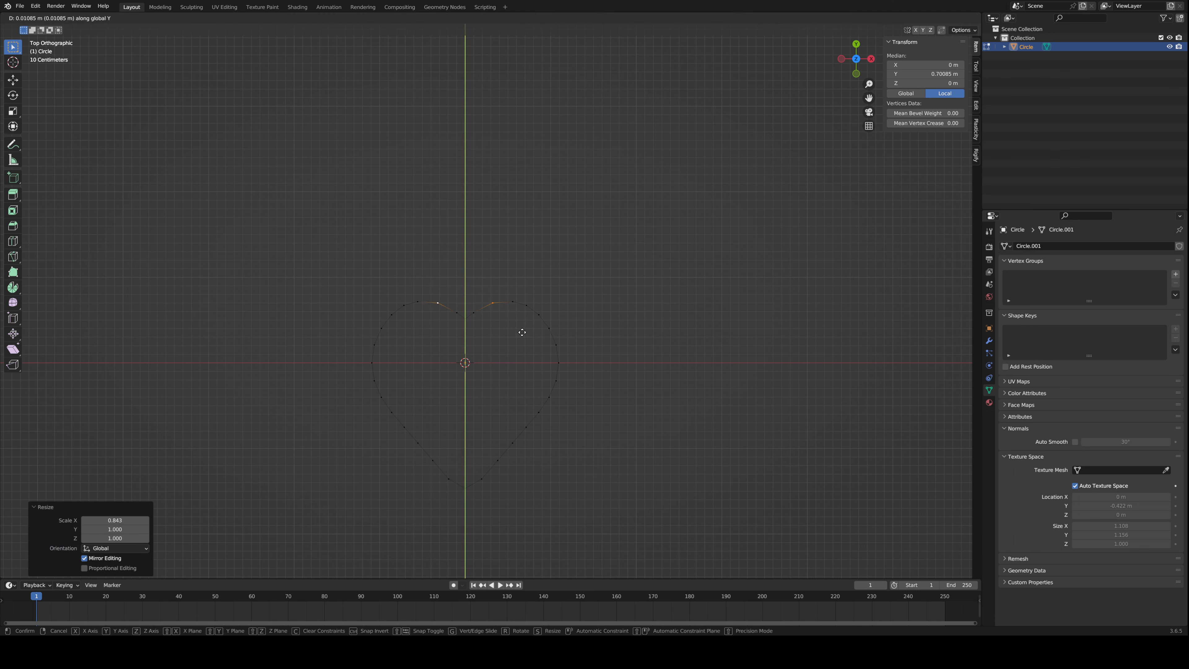
pyautogui.click(522, 330)
# - Fine-tune the spacing of the same vertex pair and lower it along Y to about 0.686 m
pyautogui.press('s')
pyautogui.click(518, 330)
pyautogui.press('g')
pyautogui.press('z')
pyautogui.press('y')
pyautogui.click(518, 336)
pyautogui.press('Tab')
pyautogui.press('Tab')
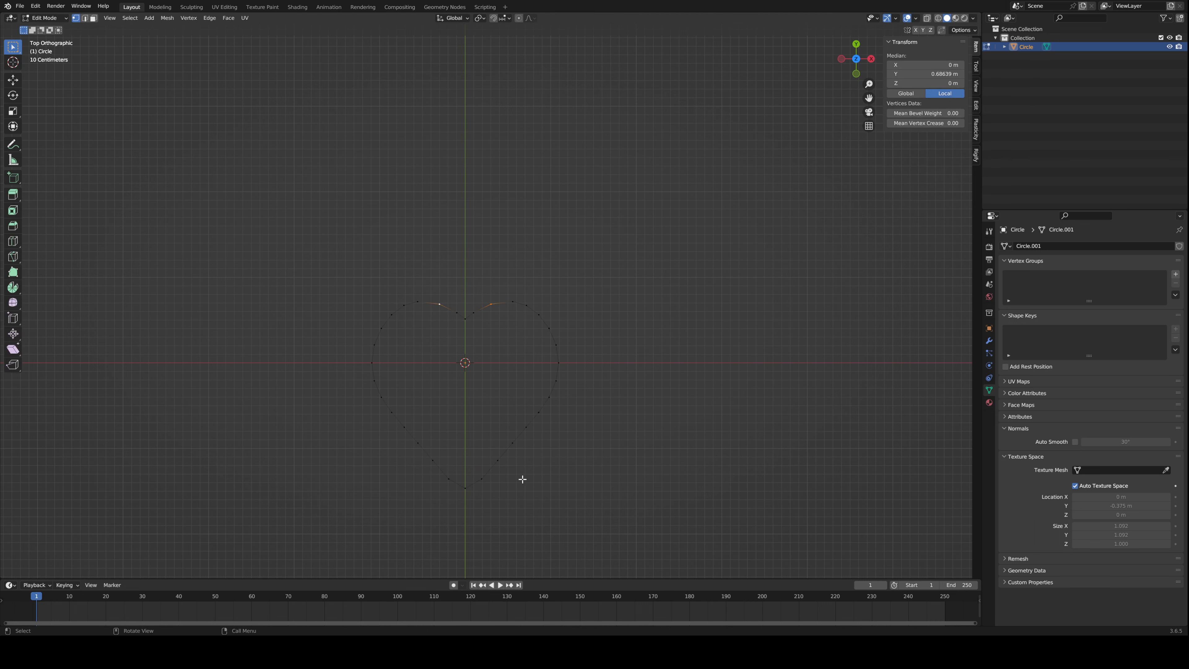
# - Select the heart's tip and its two neighbouring vertices, and scale them inward along X by about 0.79
pyautogui.moveTo(437, 474); pyautogui.dragTo(488, 491)
pyautogui.press('s')
pyautogui.press('x')
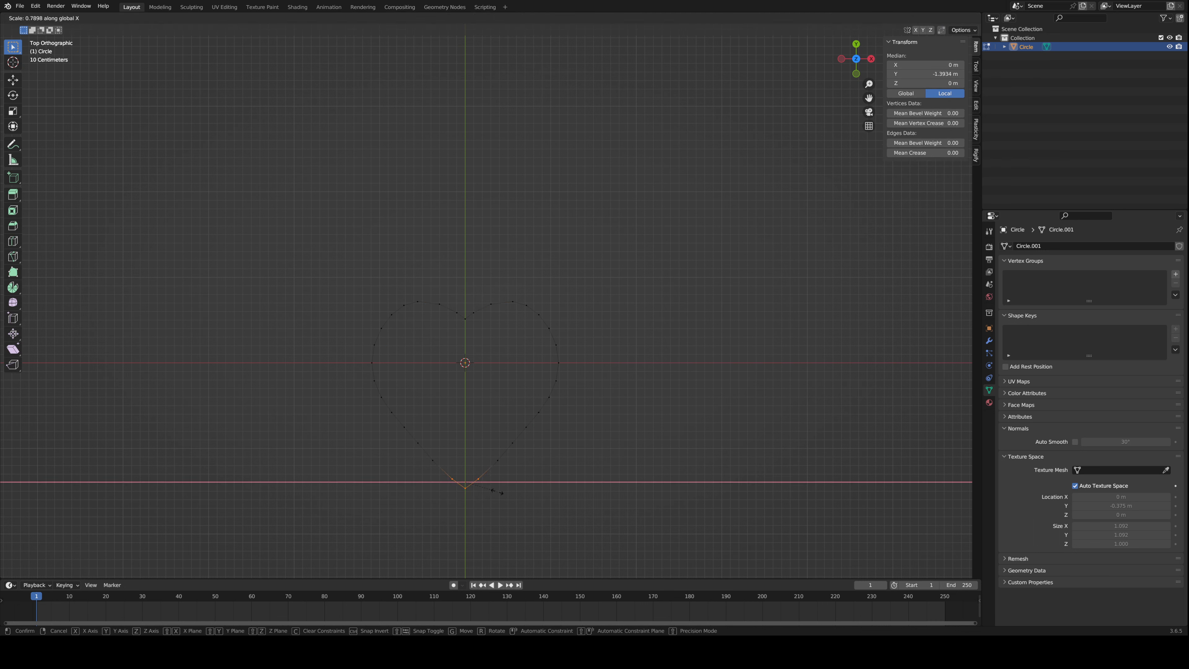
pyautogui.click(490, 491)
# - Scale the next vertex pair above the heart's tip to 0.861 along X
pyautogui.press('Tab')
pyautogui.press('Tab')
pyautogui.moveTo(430, 459); pyautogui.dragTo(529, 466)
pyautogui.press('s')
pyautogui.press('x')
pyautogui.click(490, 485)
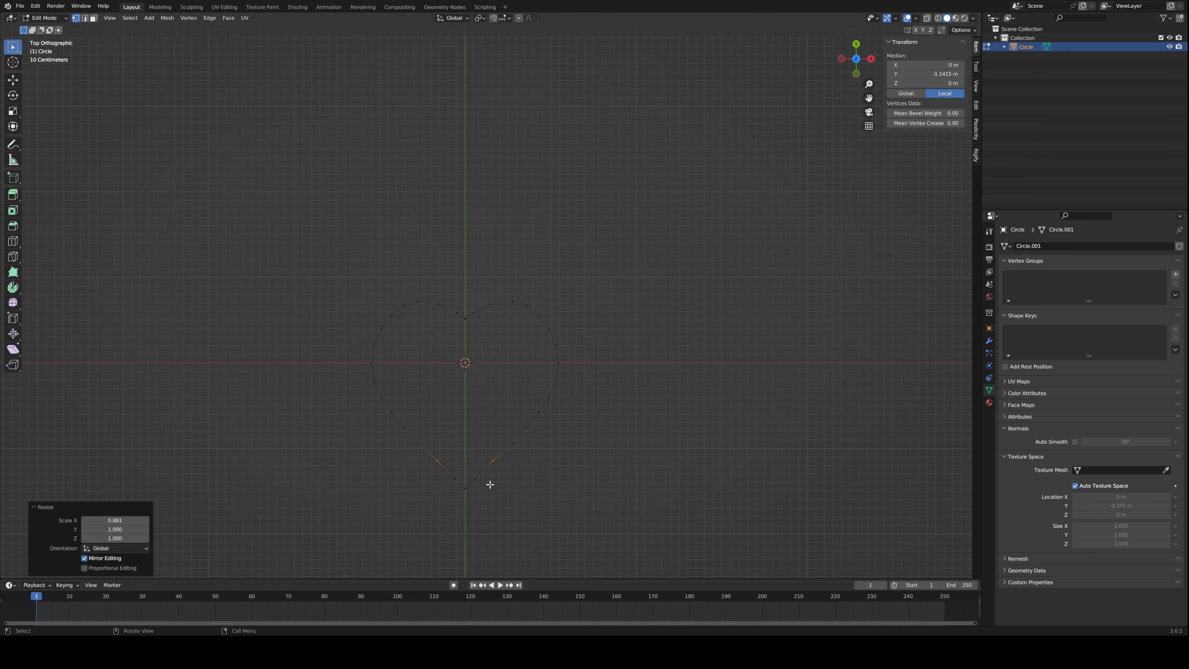
pyautogui.press('Tab')
# - Add a level 1 Subdivision modifier to the heart
pyautogui.moveTo(527, 478); pyautogui.dragTo(530, 390, button='middle')
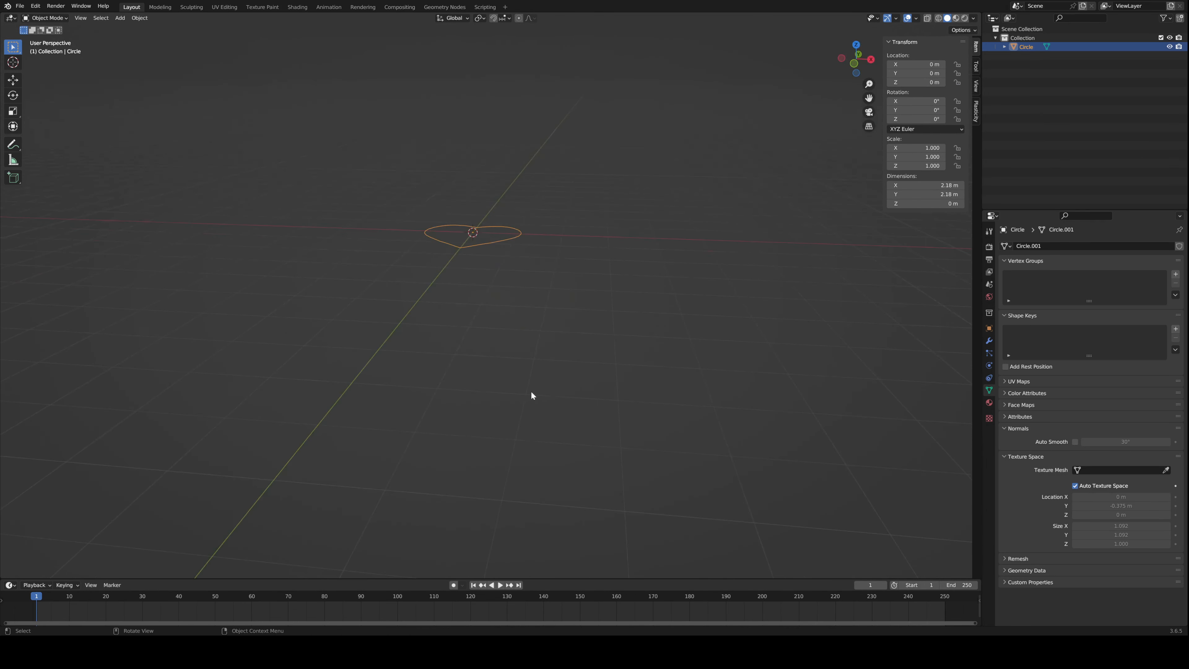
pyautogui.hotkey('ctrl', '1')
pyautogui.moveTo(483, 310); pyautogui.dragTo(490, 383, button='middle')
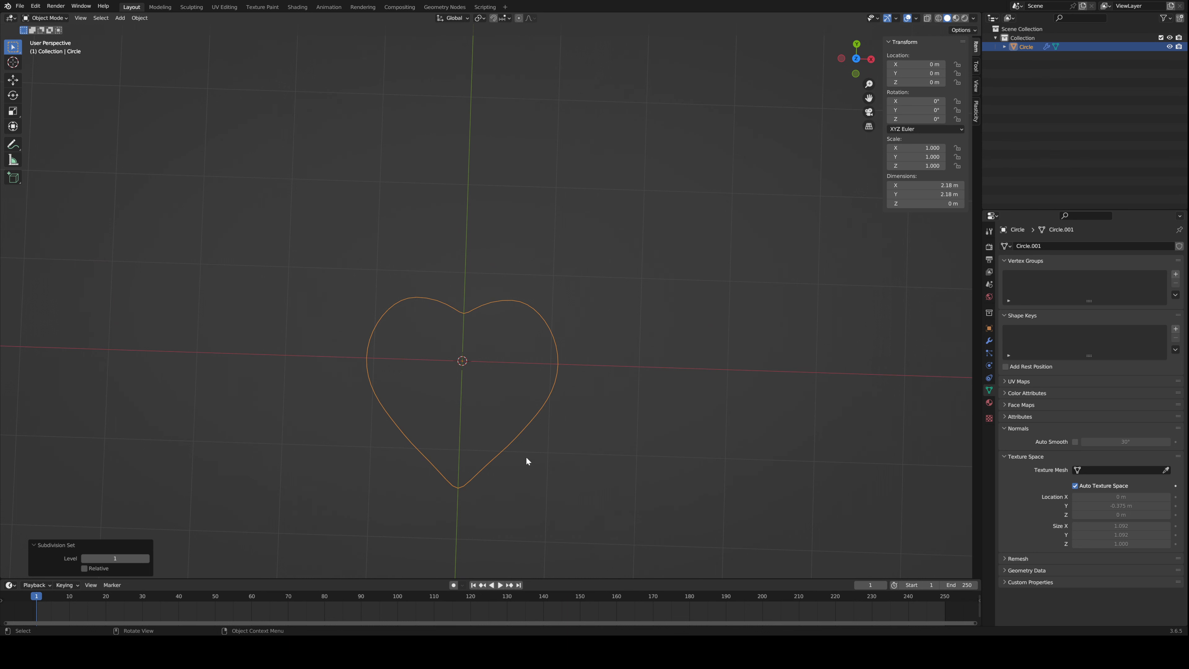
# - Sharpen the heart's bottom tip vertex so the subdivided outline ends in a point
pyautogui.press('Tab')
pyautogui.click(450, 490)
pyautogui.moveTo(477, 502); pyautogui.dragTo(505, 512, button='middle')
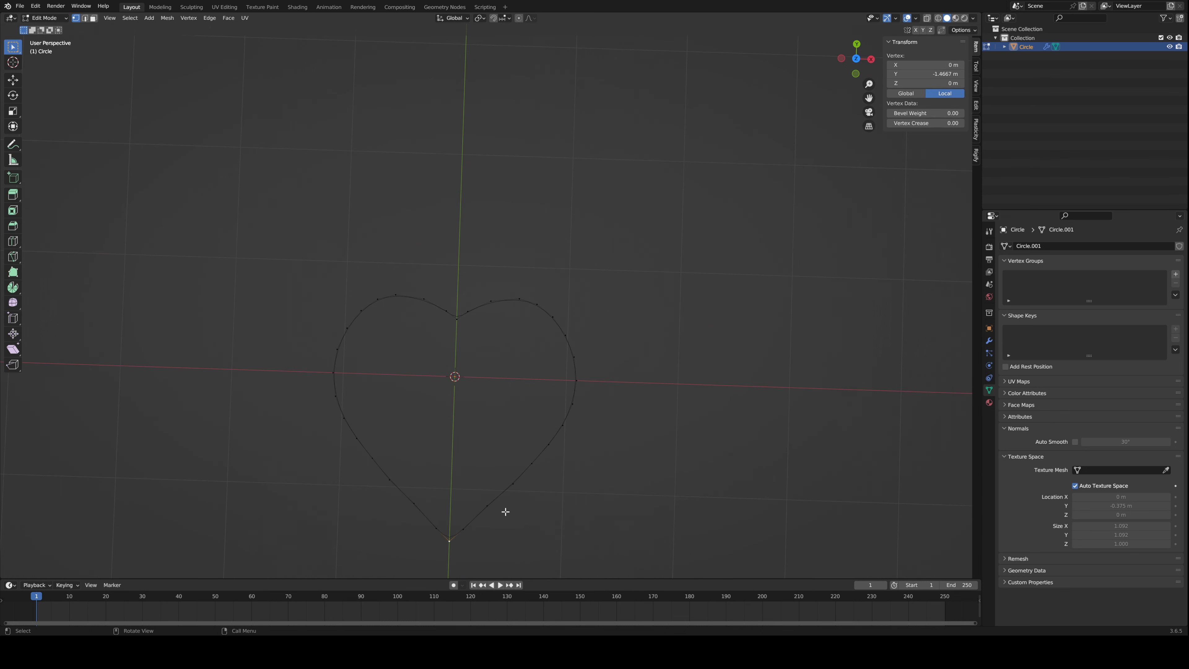
pyautogui.hotkey('alt', 'a')
pyautogui.press('Tab')
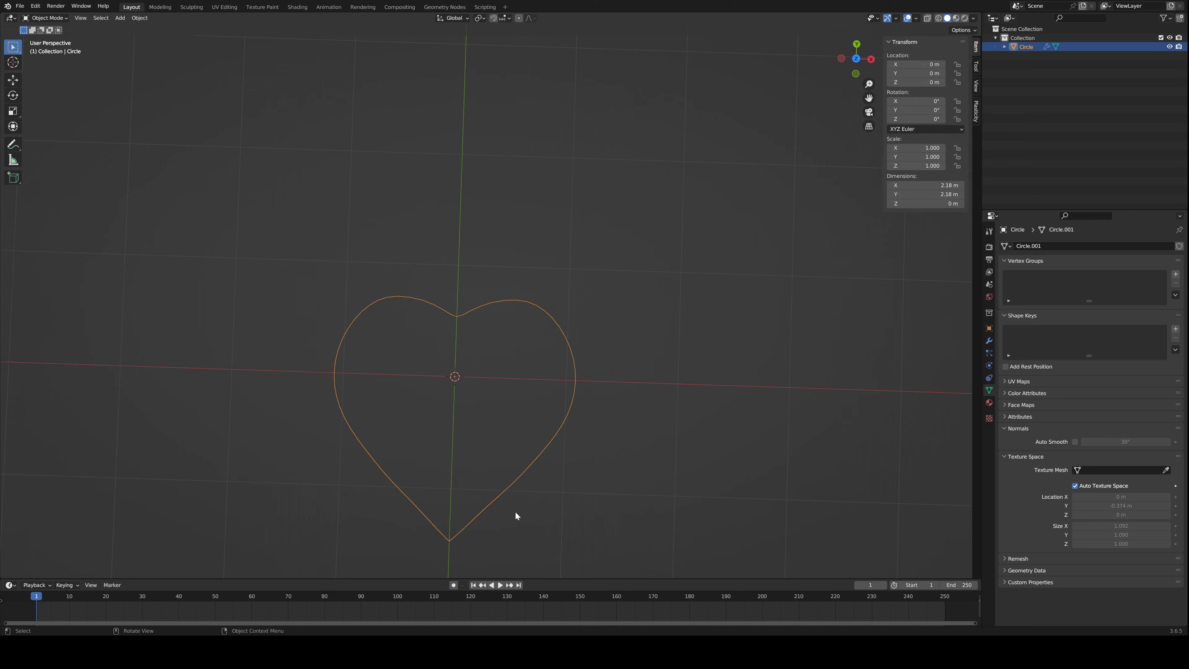
# - Select the matching vertices on both sides just above the heart's tip and adjust their spacing by scaling
pyautogui.scroll(-2, 519, 504)
pyautogui.press('Tab')
pyautogui.click(504, 440)
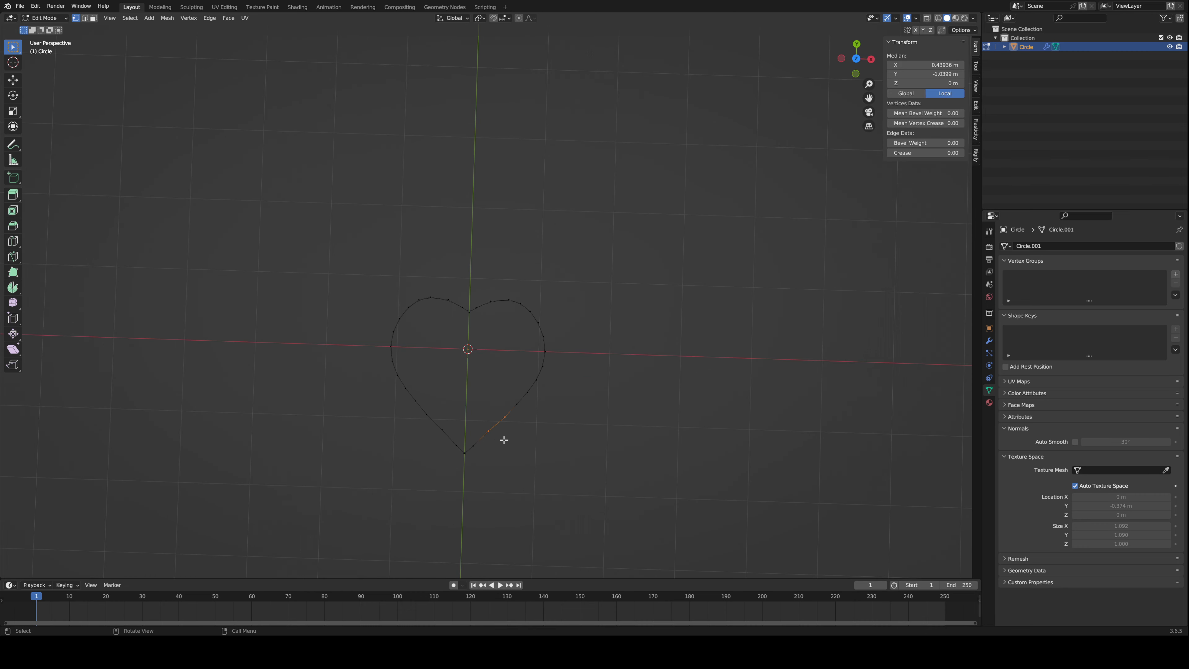
pyautogui.click(446, 432)
pyautogui.keyDown('shift'); pyautogui.click(485, 435); pyautogui.keyUp('shift')
pyautogui.press('s')
pyautogui.click(509, 442)
pyautogui.press('Tab')
pyautogui.scroll(-3, 524, 452)
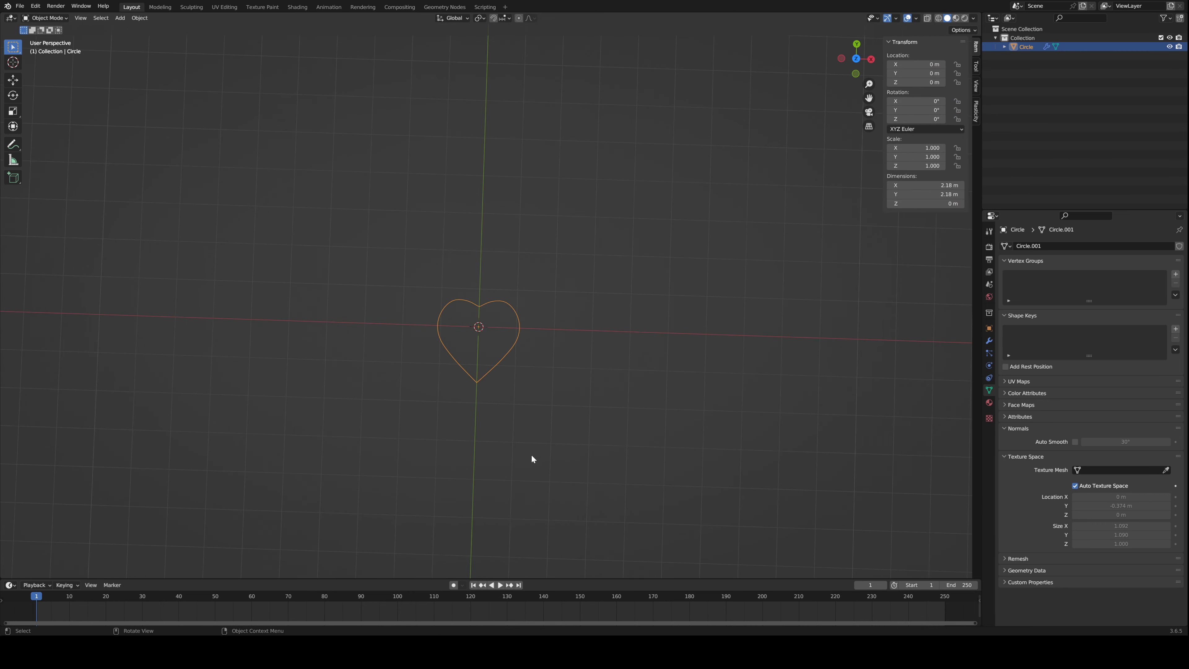
# - Move the heart's notch vertex down along Y by about 0.14 m to deepen the cleft
pyautogui.moveTo(531, 454); pyautogui.dragTo(683, 335, button='middle')
pyautogui.scroll(2, 511, 369)
pyautogui.press('Tab')
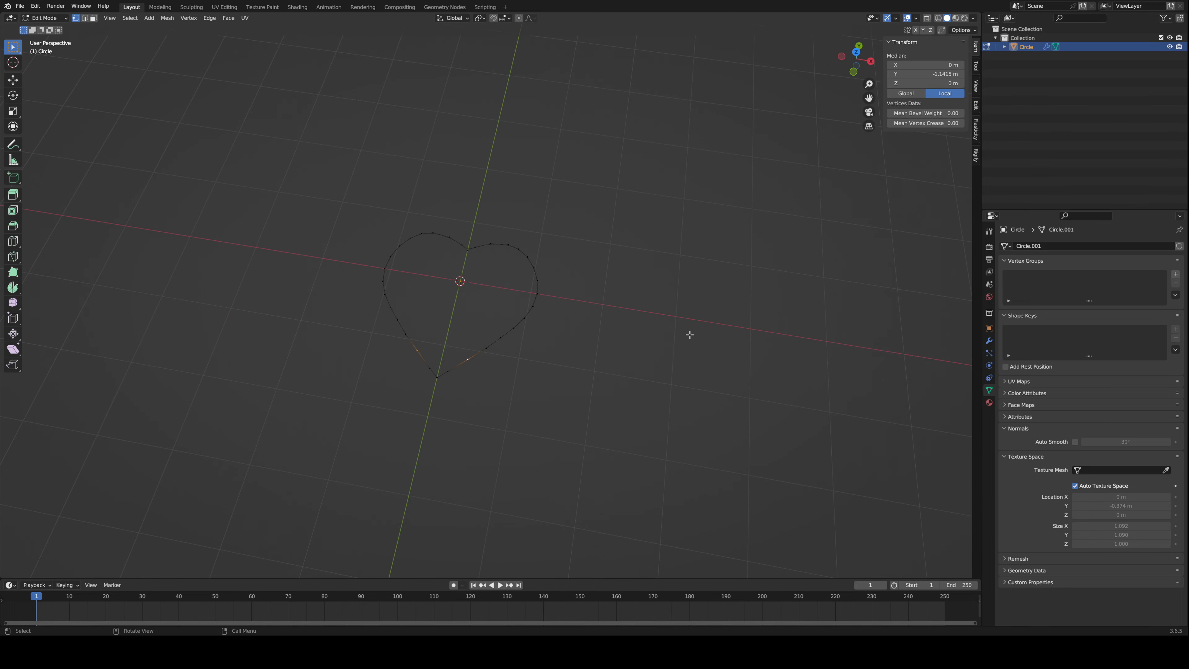
pyautogui.press('a')
pyautogui.moveTo(572, 310); pyautogui.dragTo(565, 346, button='middle')
pyautogui.click(466, 327)
pyautogui.press('g')
pyautogui.press('y')
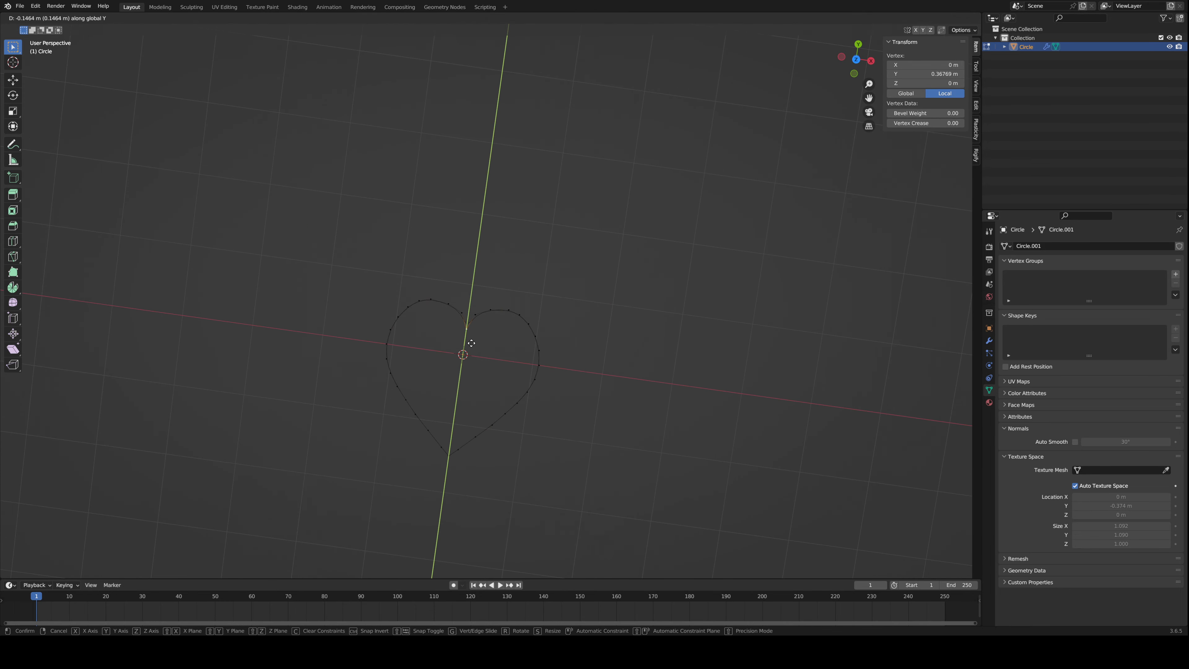
pyautogui.click(472, 344)
pyautogui.press('Tab')
# - Lower the notch vertex a further 0.049 m along Y, to about 0.321 m
pyautogui.press('Tab')
pyautogui.press('g')
pyautogui.press('y')
pyautogui.click(512, 367)
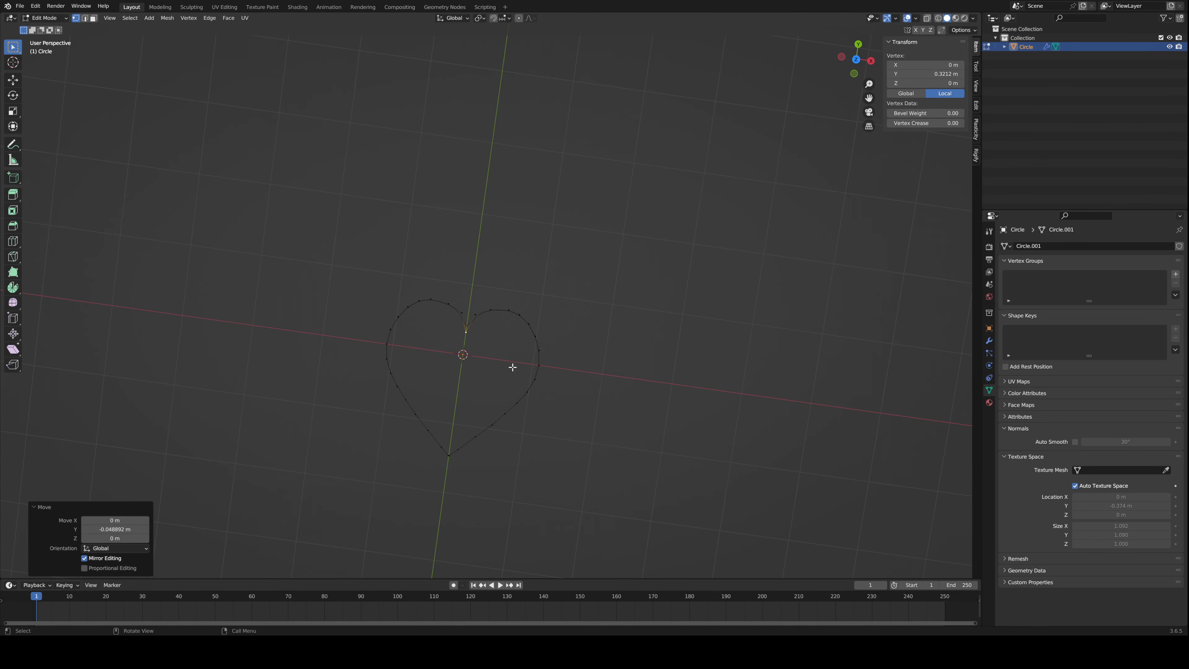
pyautogui.click(514, 366)
# - Select the whole heart outline and fill it with a face
pyautogui.press('Tab')
pyautogui.scroll(-1, 549, 388)
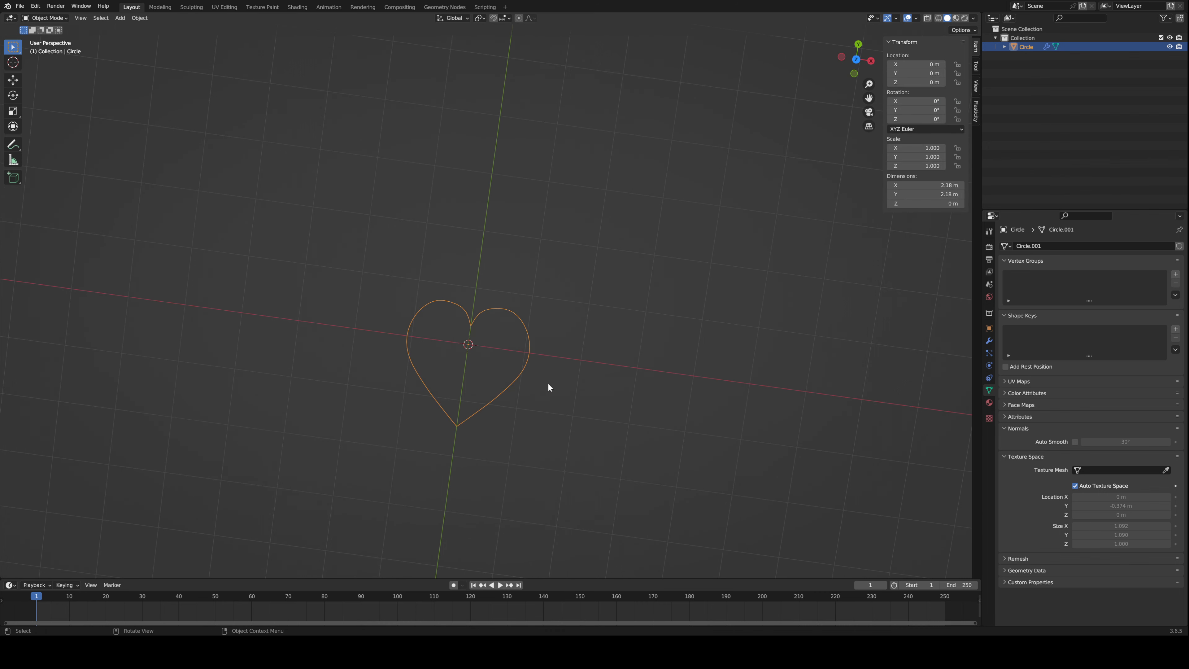
pyautogui.press('Tab')
pyautogui.press('Tab')
pyautogui.press('Tab')
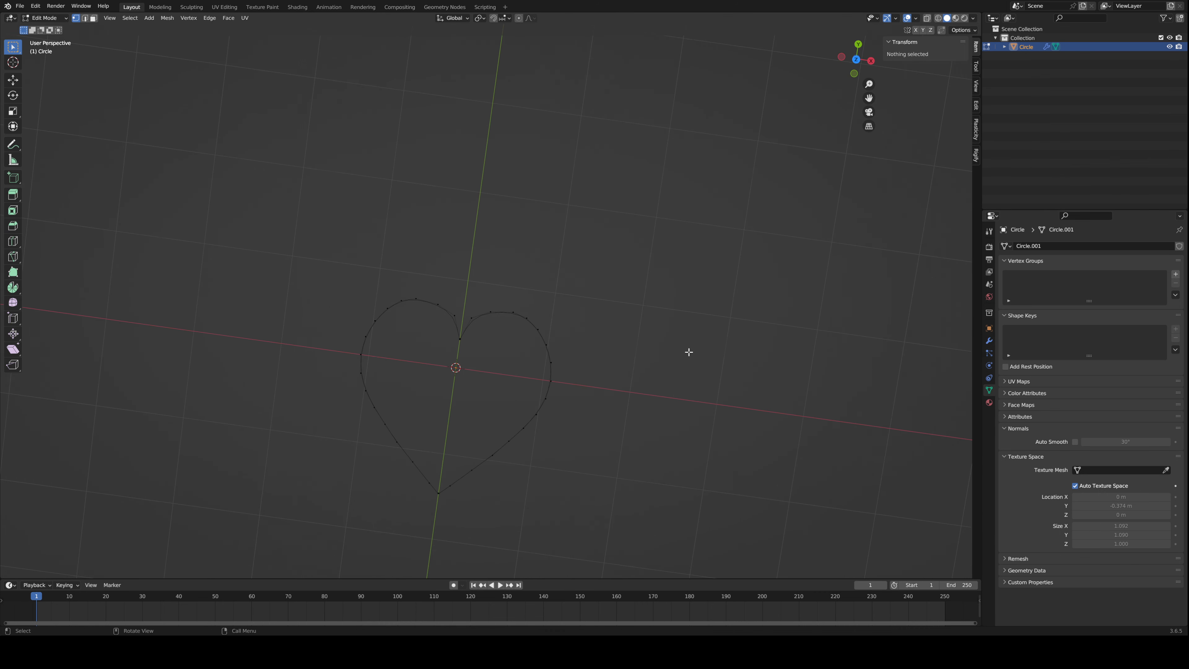
pyautogui.press('a')
pyautogui.press('f')
pyautogui.press('Tab')
pyautogui.moveTo(685, 369); pyautogui.dragTo(669, 323, button='middle')
pyautogui.press('Tab')
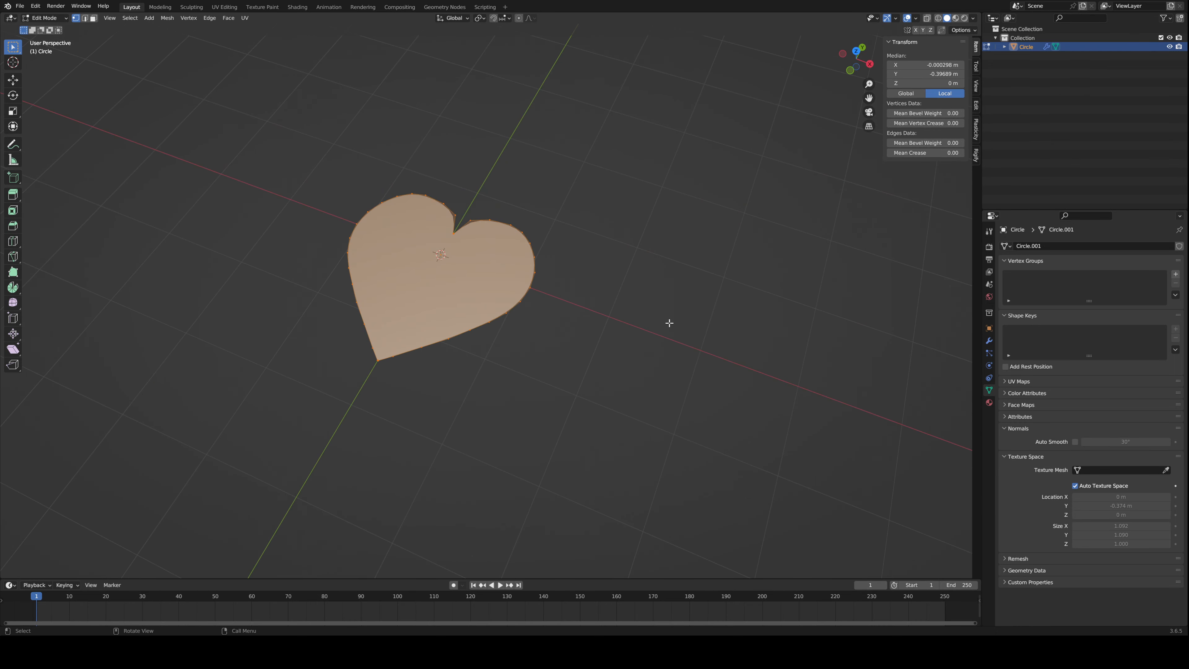
pyautogui.press('e')
pyautogui.rightClick(599, 366)
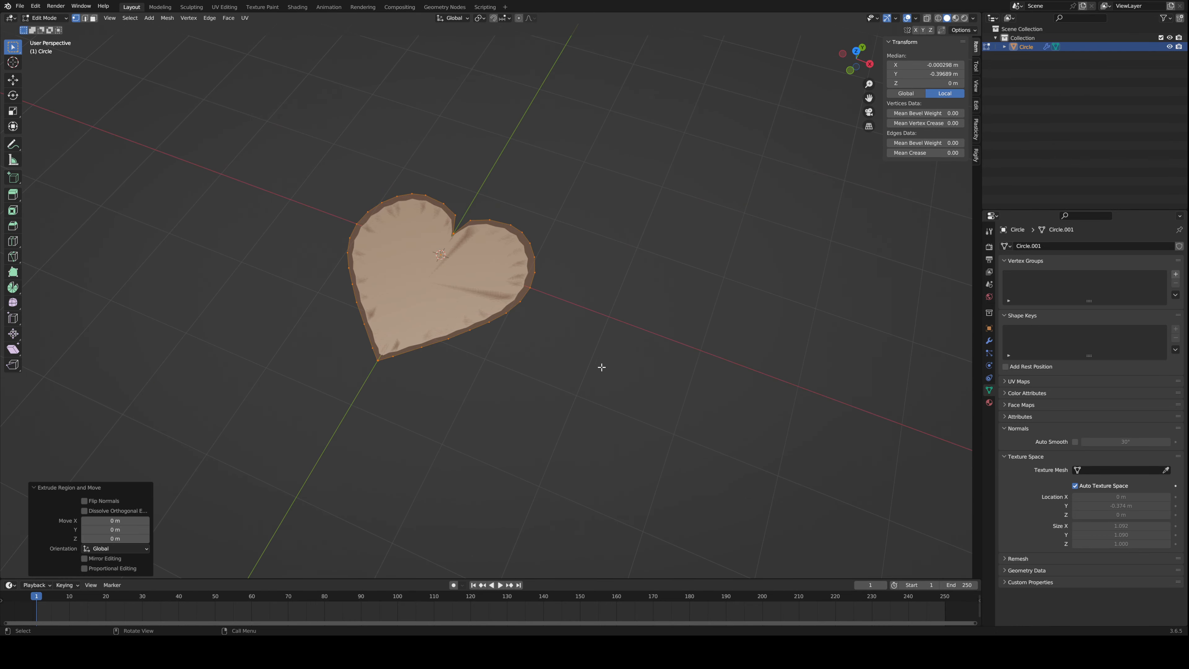
pyautogui.moveTo(599, 366); pyautogui.dragTo(588, 272, button='middle')
pyautogui.hotkey('ctrl', 'z')
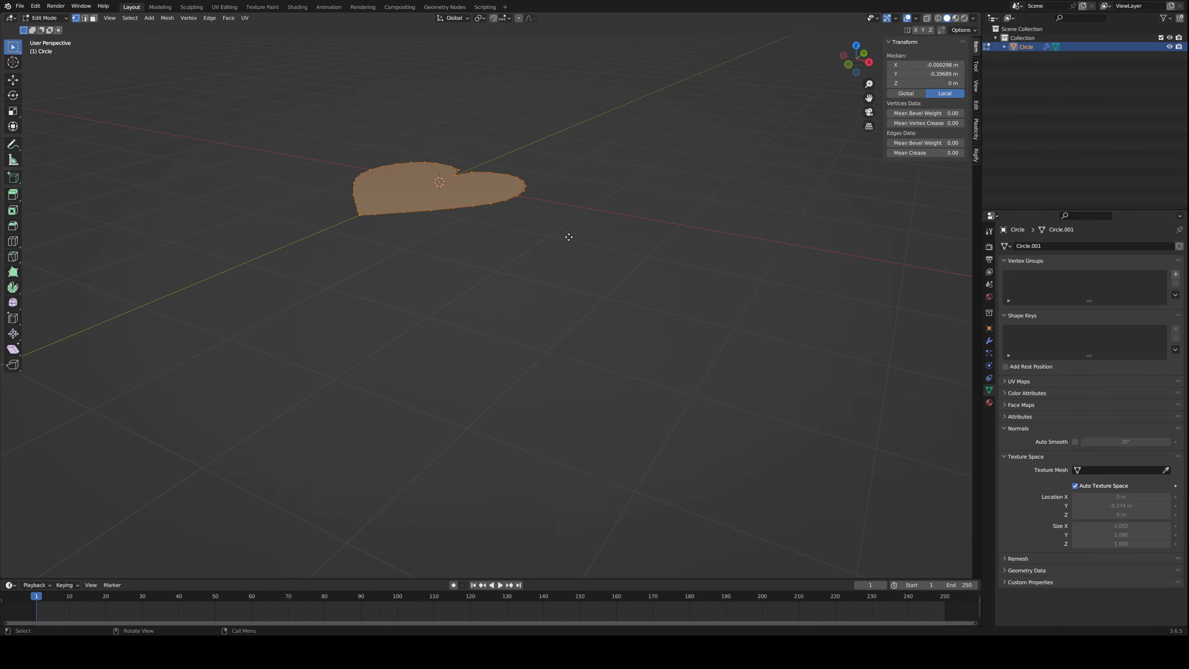
# - Extrude the heart face upward about 0.342 m and set the top edge loop's crease to 1
pyautogui.press('e')
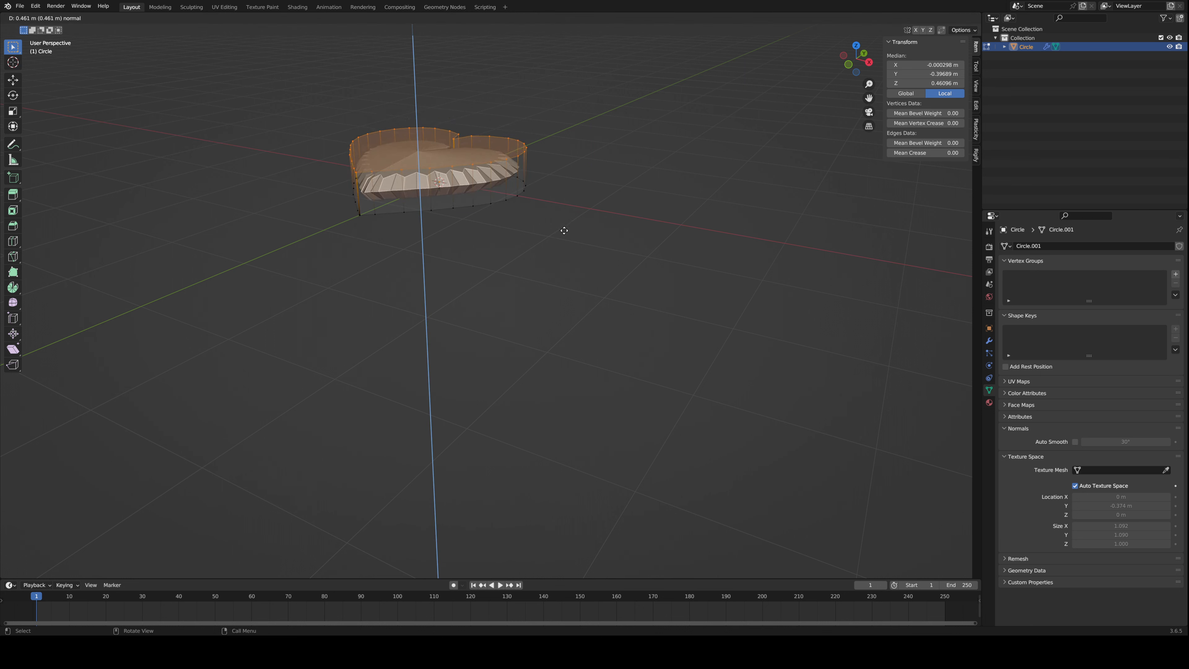
pyautogui.click(565, 240)
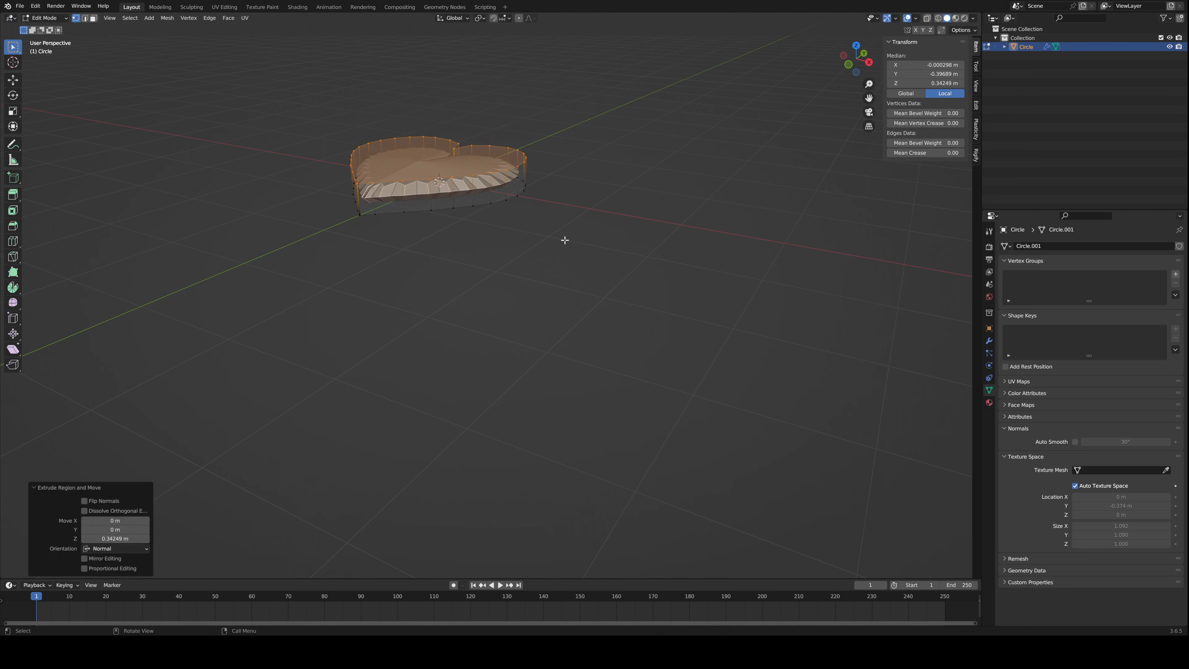
pyautogui.press('2')
pyautogui.rightClick(610, 239)
pyautogui.click(615, 395)
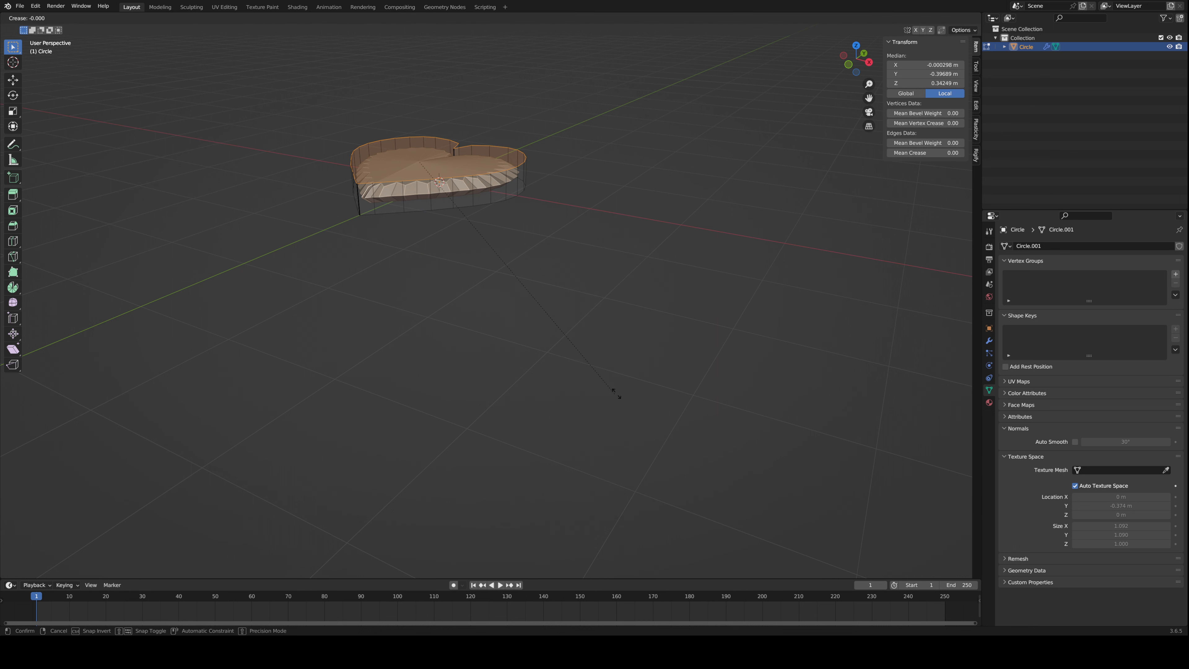
pyautogui.press('1')
pyautogui.press('Return')
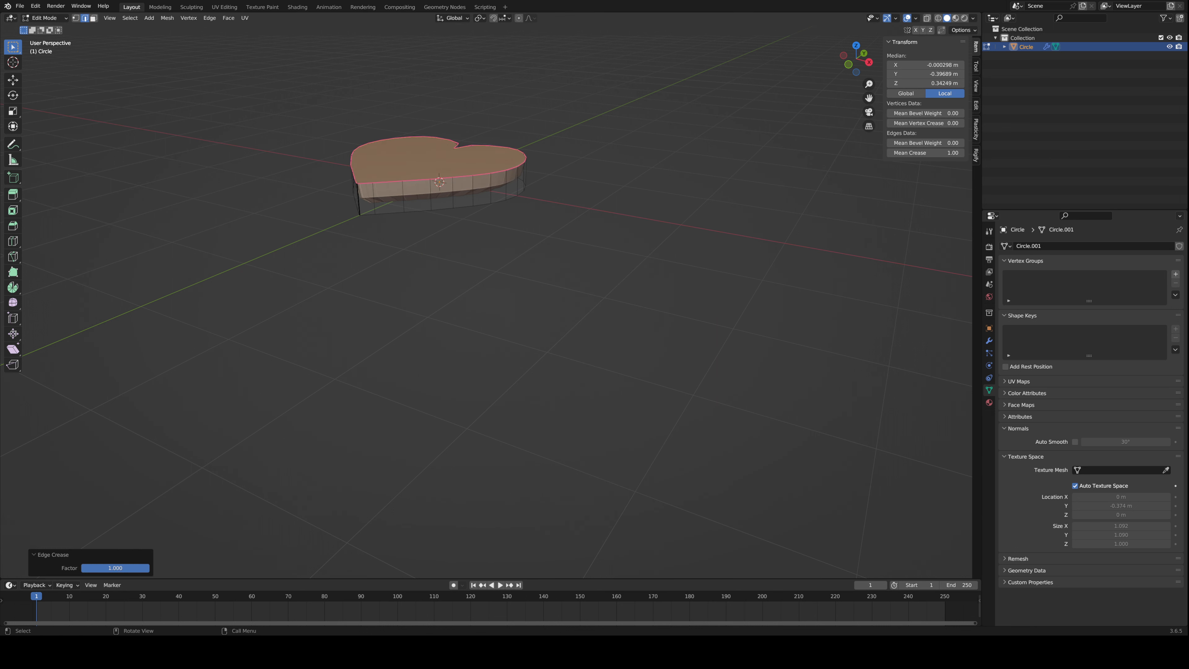
# - Select the heart's bottom edge loop and set its edge crease to 1
pyautogui.moveTo(623, 141); pyautogui.dragTo(600, 126, button='middle')
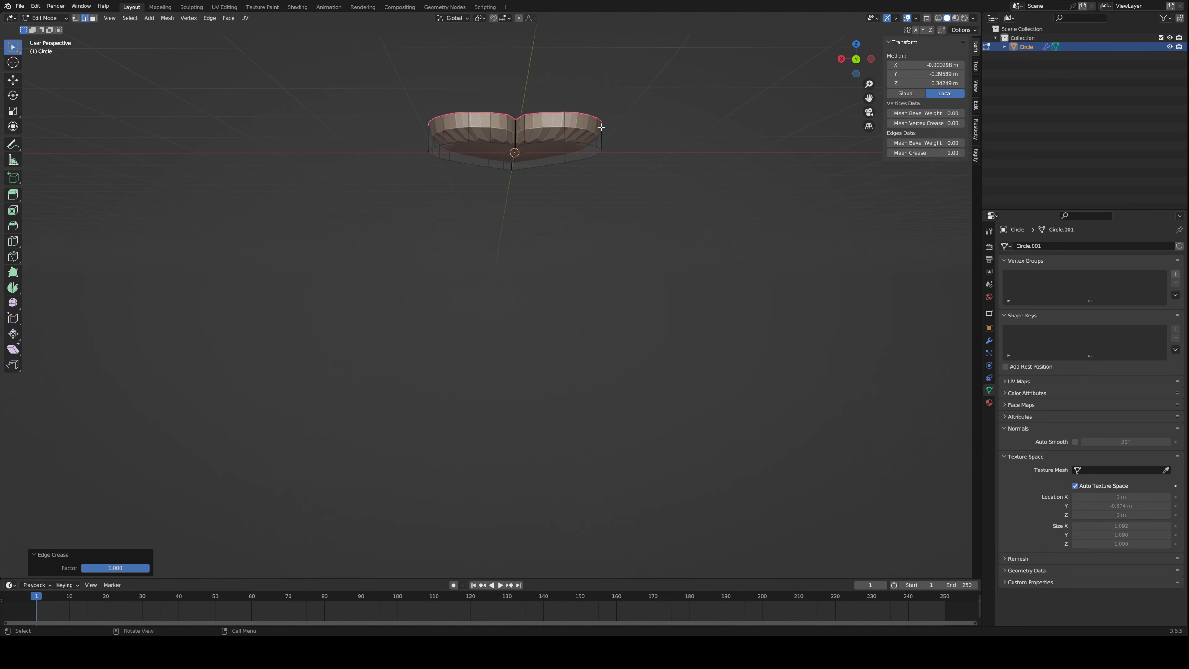
pyautogui.keyDown('alt'); pyautogui.click(536, 144); pyautogui.keyUp('alt')
pyautogui.click(989, 341)
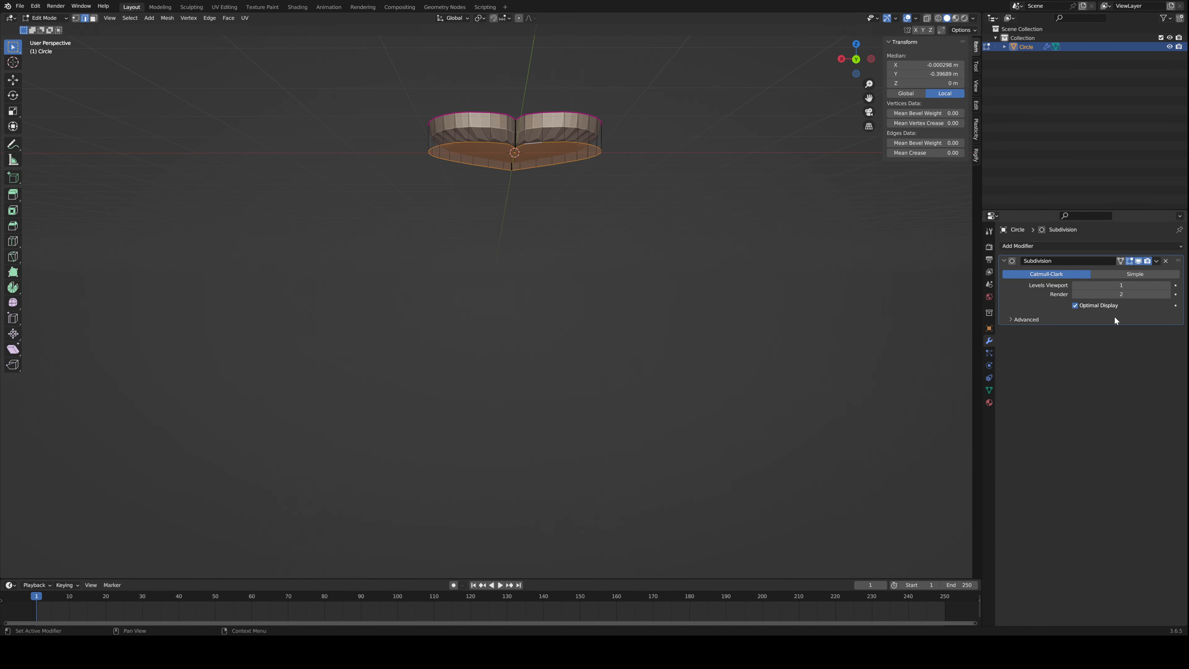
pyautogui.moveTo(772, 211); pyautogui.dragTo(685, 228, button='middle')
pyautogui.hotkey('ctrl', 'e')
pyautogui.click(685, 228)
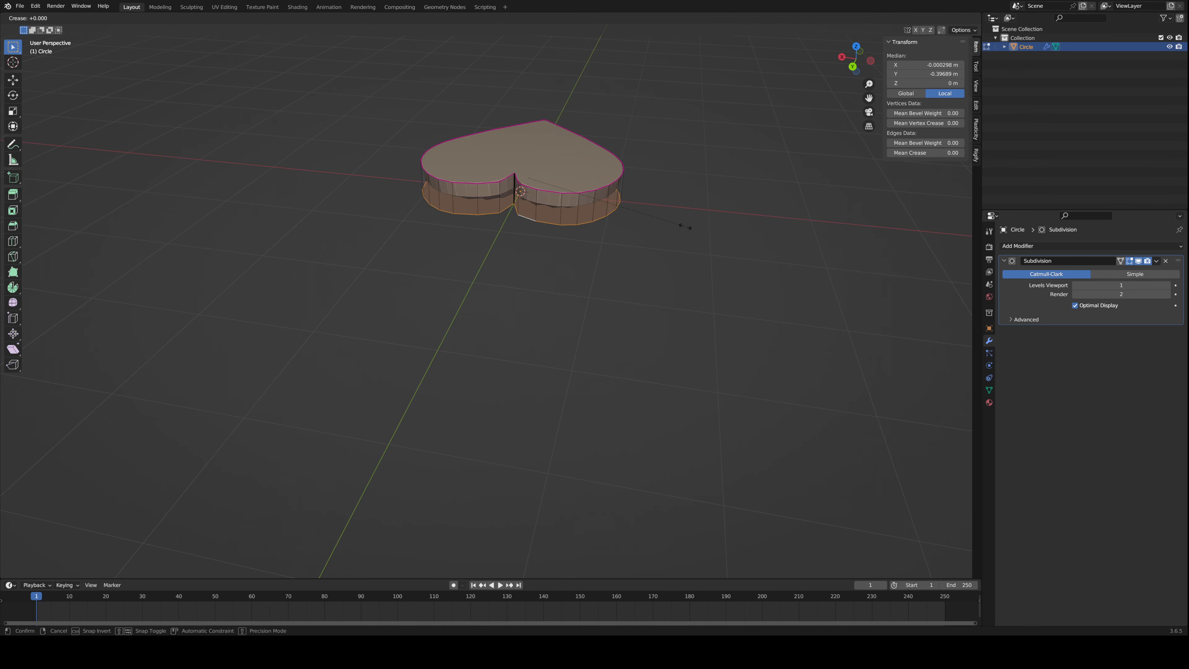
pyautogui.click(218, 310)
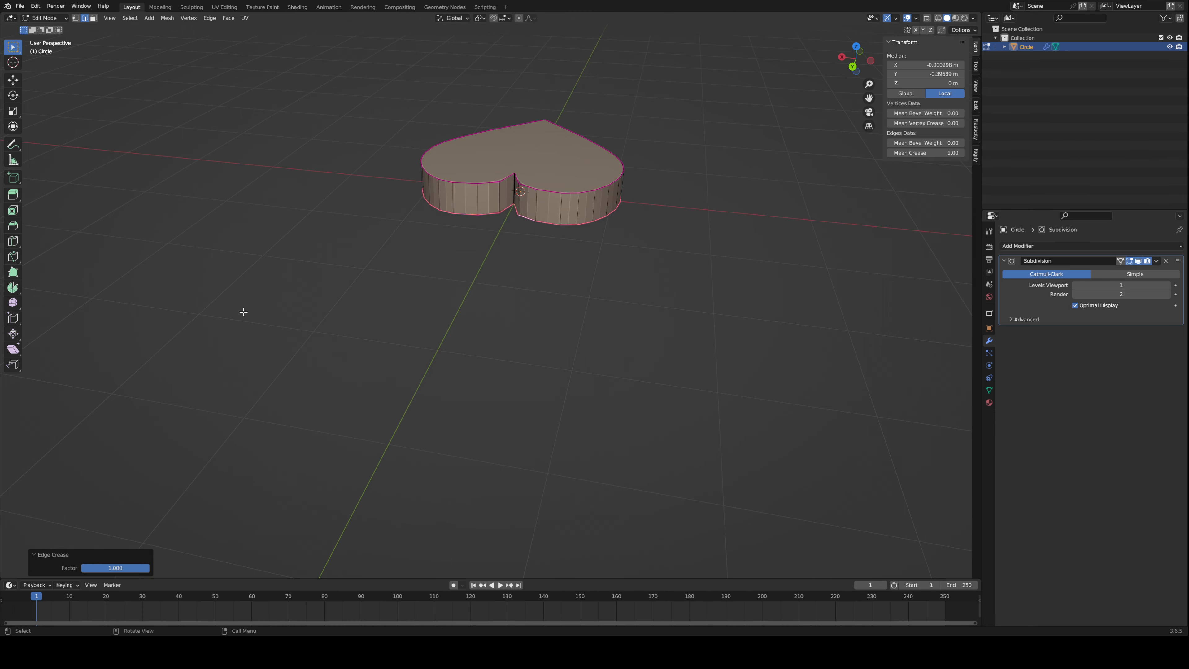
# - Give the heart smooth shading, apply its Subdivision modifier, and check the resulting mesh in Edit Mode
pyautogui.moveTo(241, 311); pyautogui.dragTo(272, 295, button='middle')
pyautogui.press('Tab')
pyautogui.rightClick(536, 238)
pyautogui.click(530, 238)
pyautogui.hotkey('ctrl', 'a')
pyautogui.press('Tab')
pyautogui.moveTo(628, 288); pyautogui.dragTo(676, 233, button='middle')
pyautogui.click(650, 343)
pyautogui.press('Tab')
pyautogui.scroll(3, 675, 233)
pyautogui.moveTo(868, 323); pyautogui.dragTo(1115, 208, button='middle')
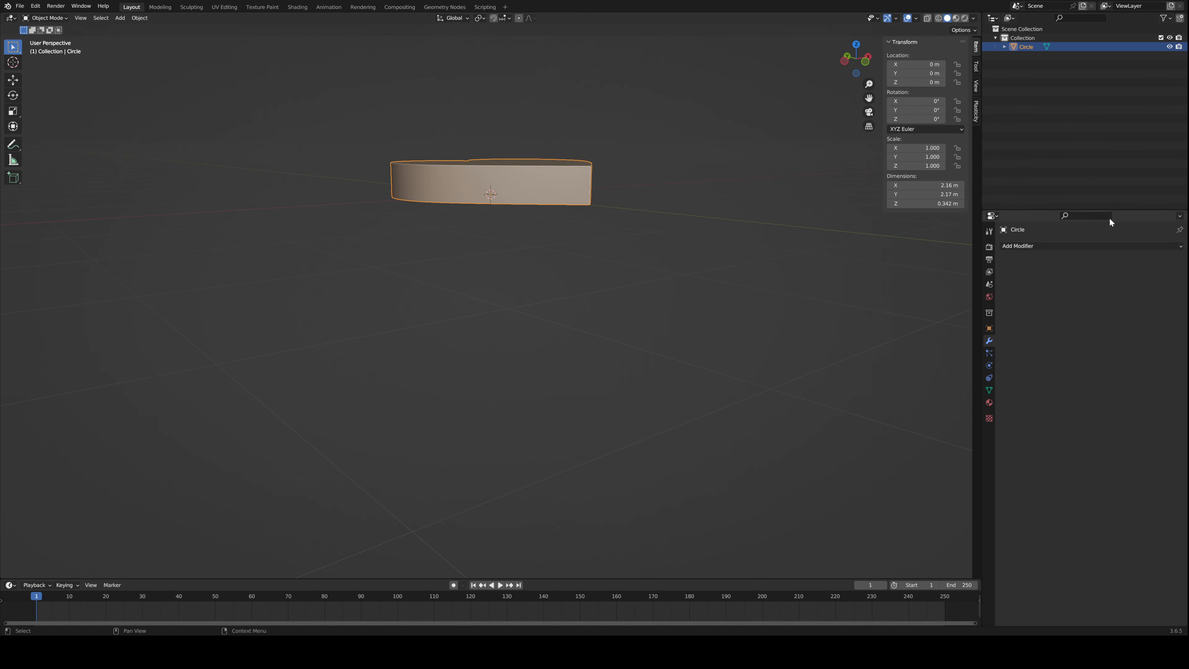
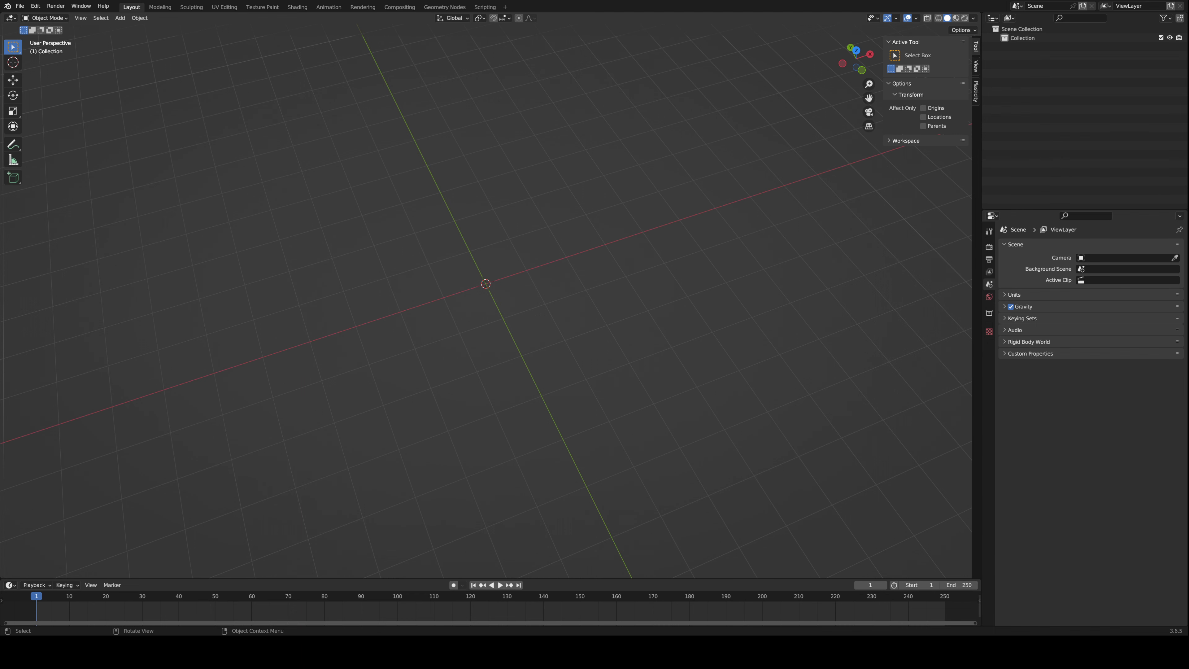
# - Try placing the sword concept image in the angled perspective view, and delete it
pyautogui.moveTo(655, 450); pyautogui.dragTo(573, 450)
pyautogui.moveTo(692, 477); pyautogui.dragTo(671, 446, button='middle')
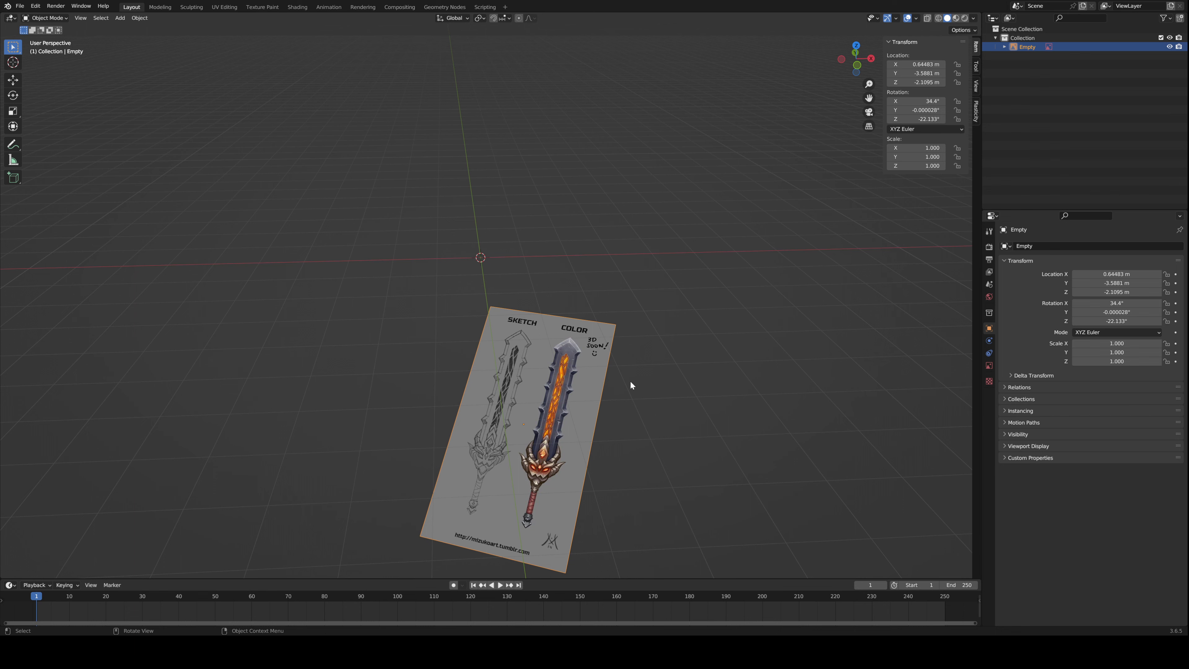
pyautogui.press('Delete')
pyautogui.moveTo(630, 385); pyautogui.dragTo(547, 346, button='middle')
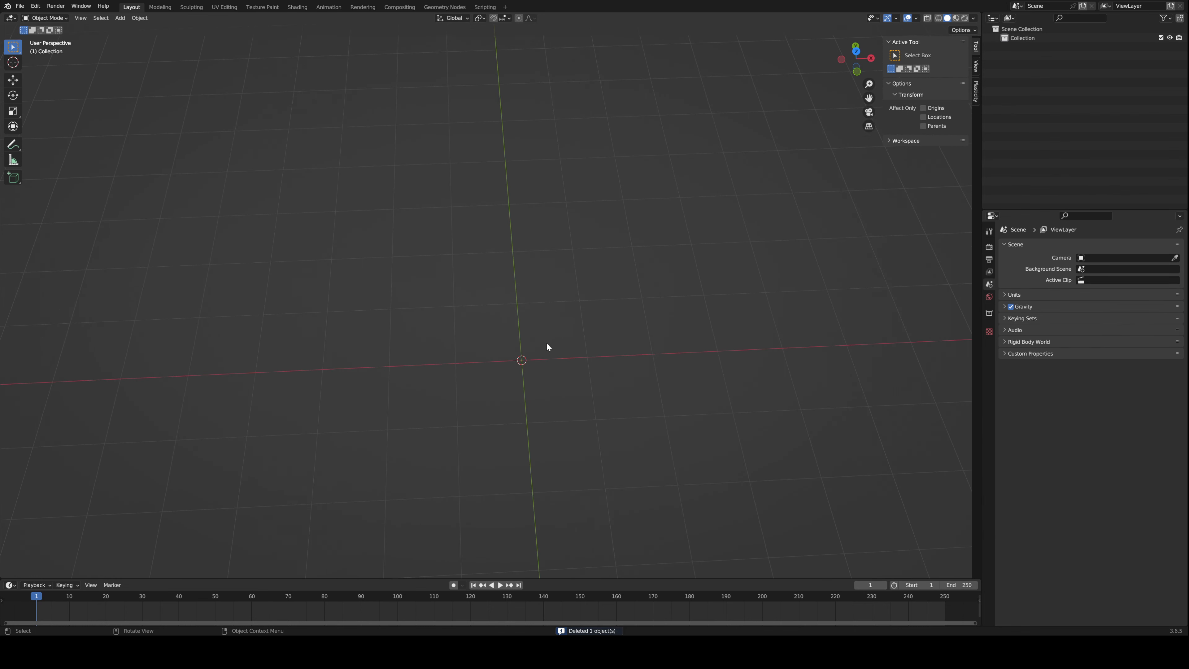
# - Add the sword concept image as a reference at the world origin, aligned to the top view
pyautogui.press('KP_7')
pyautogui.hotkey('shift', 'a')
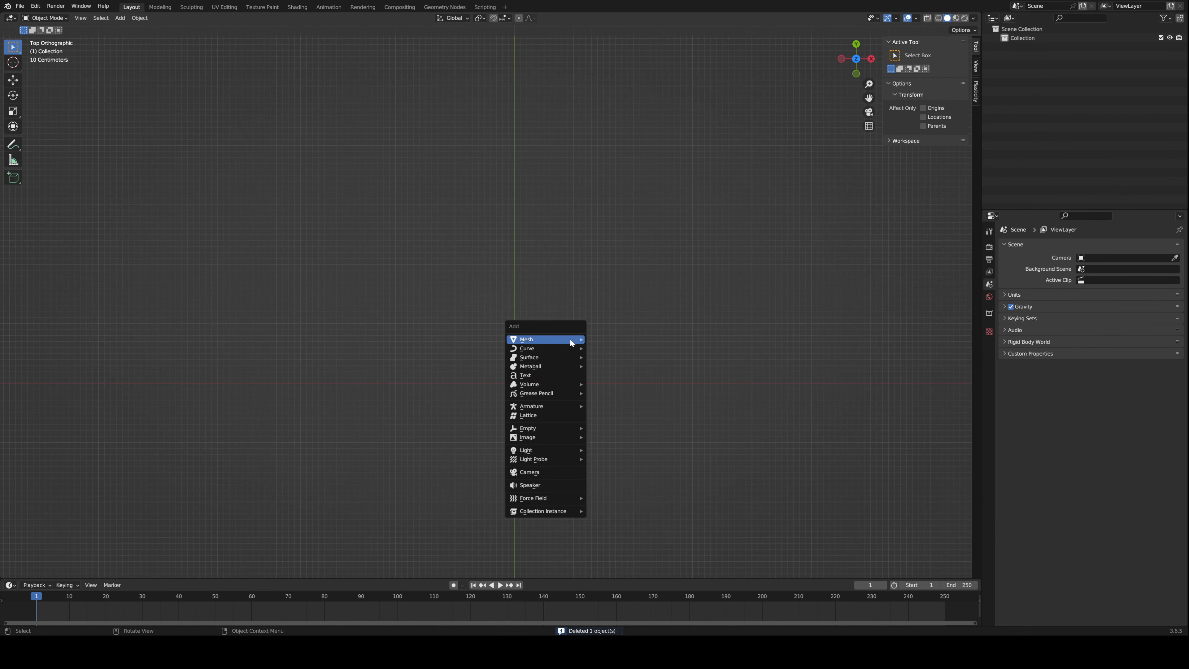
pyautogui.moveTo(569, 338)
pyautogui.moveTo(553, 435)
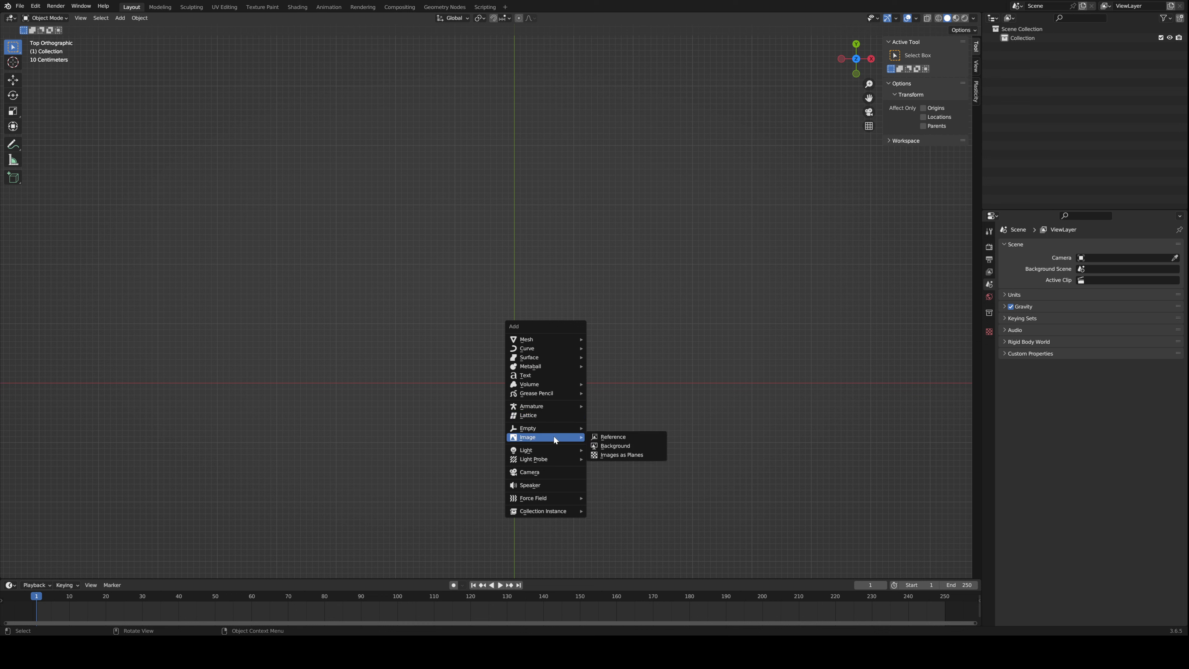
pyautogui.click(614, 437)
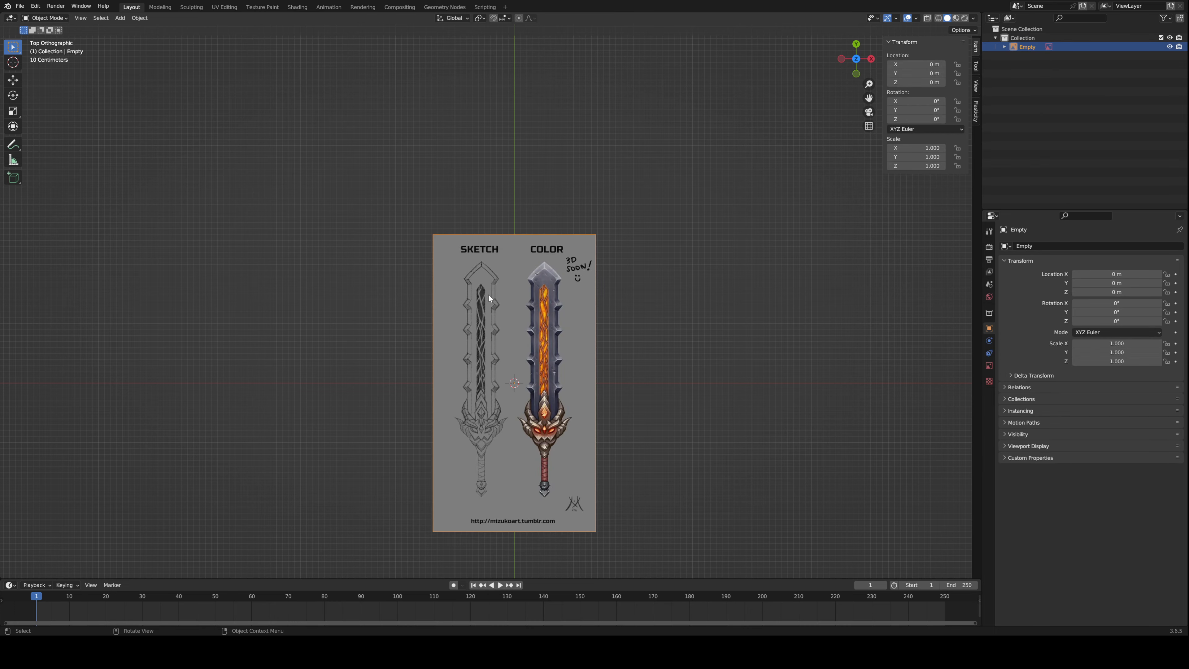
pyautogui.moveTo(487, 293); pyautogui.dragTo(576, 338, button='middle')
pyautogui.scroll(2, 577, 338)
pyautogui.press('KP_7')
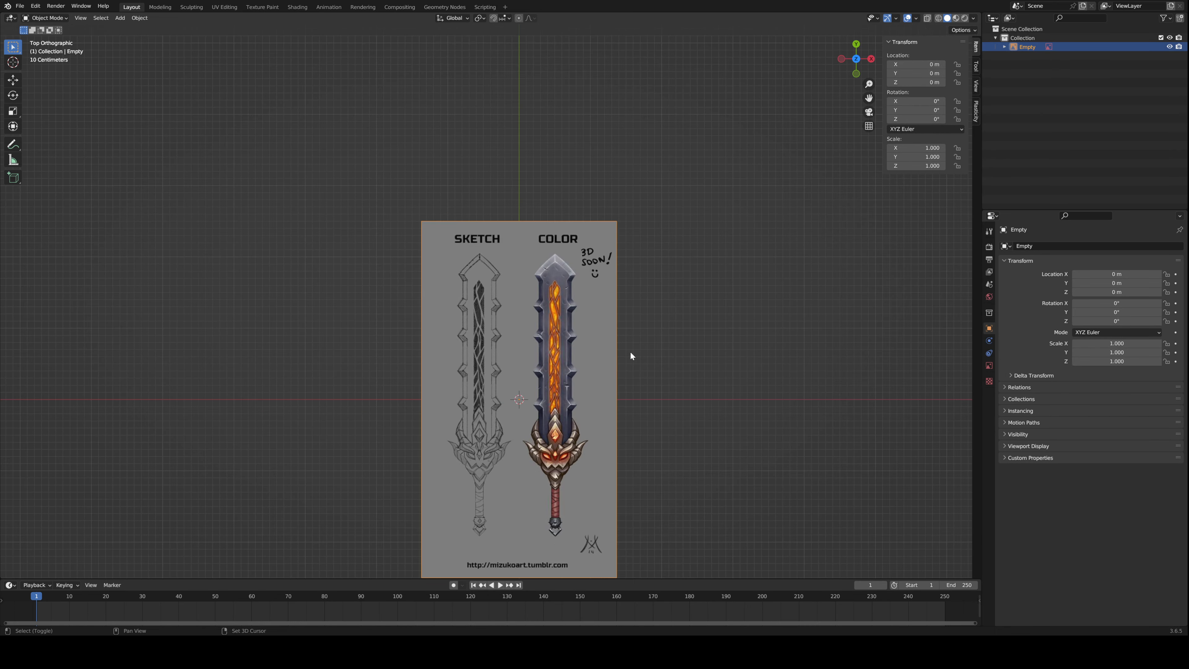
# - Move the reference image about -0.503 m along X so the coloured sword is centred on the Y axis
pyautogui.scroll(3, 629, 351)
pyautogui.scroll(3, 521, 402)
pyautogui.scroll(-3, 528, 349)
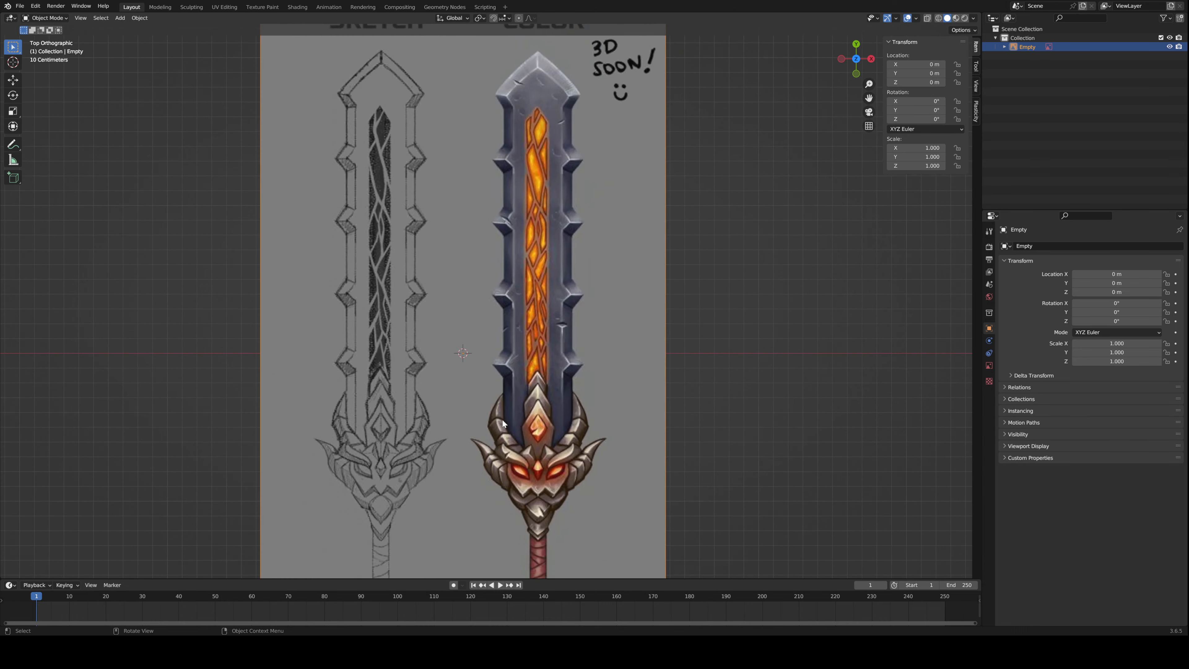
pyautogui.press('g')
pyautogui.press('x')
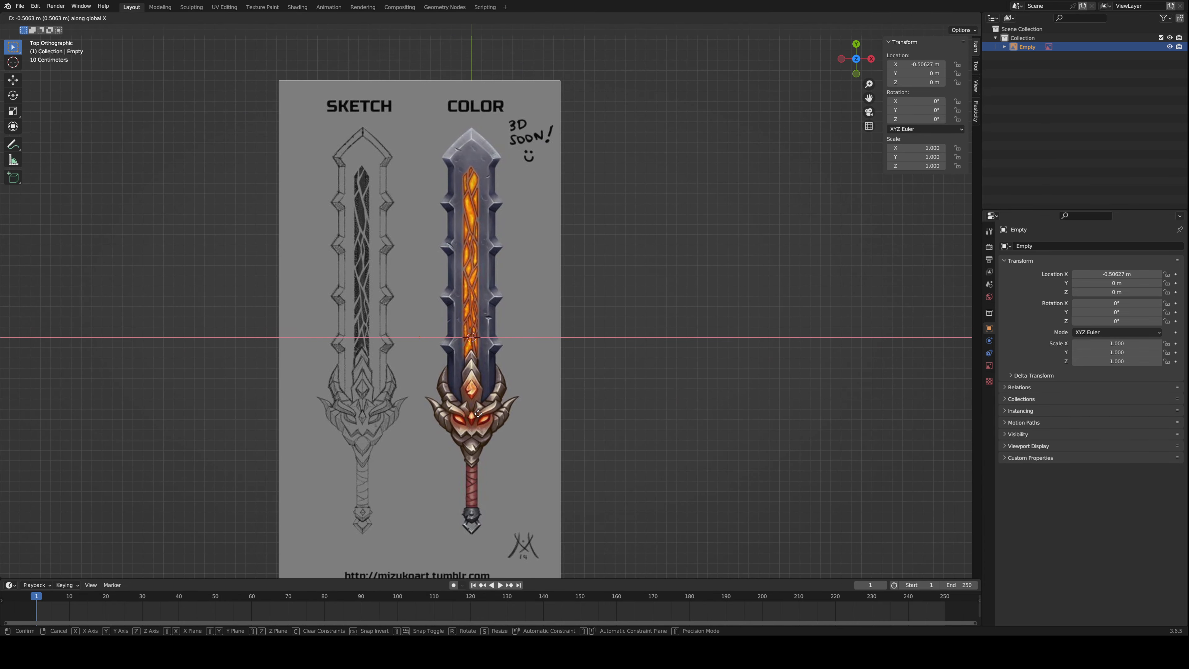
pyautogui.click(477, 413)
# - Move the reference image about 0.771 m along Y and nudge it so the guard's forehead gem sits on the world origin
pyautogui.press('g')
pyautogui.press('y')
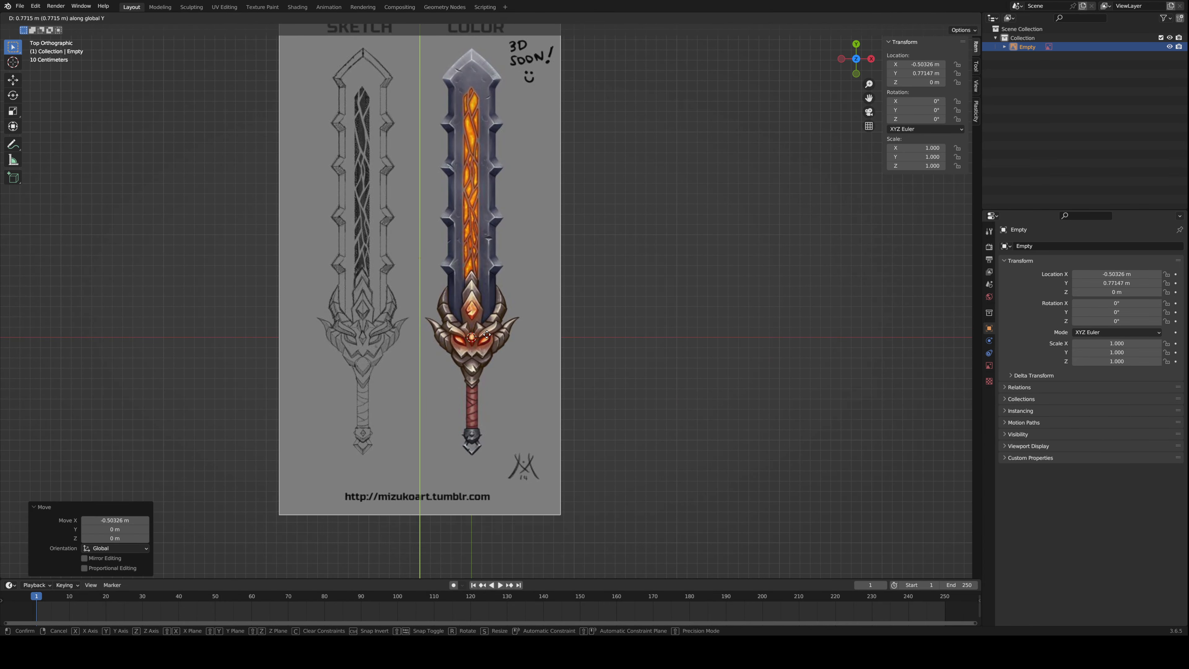
pyautogui.click(486, 343)
pyautogui.scroll(8, 463, 384)
pyautogui.press('g')
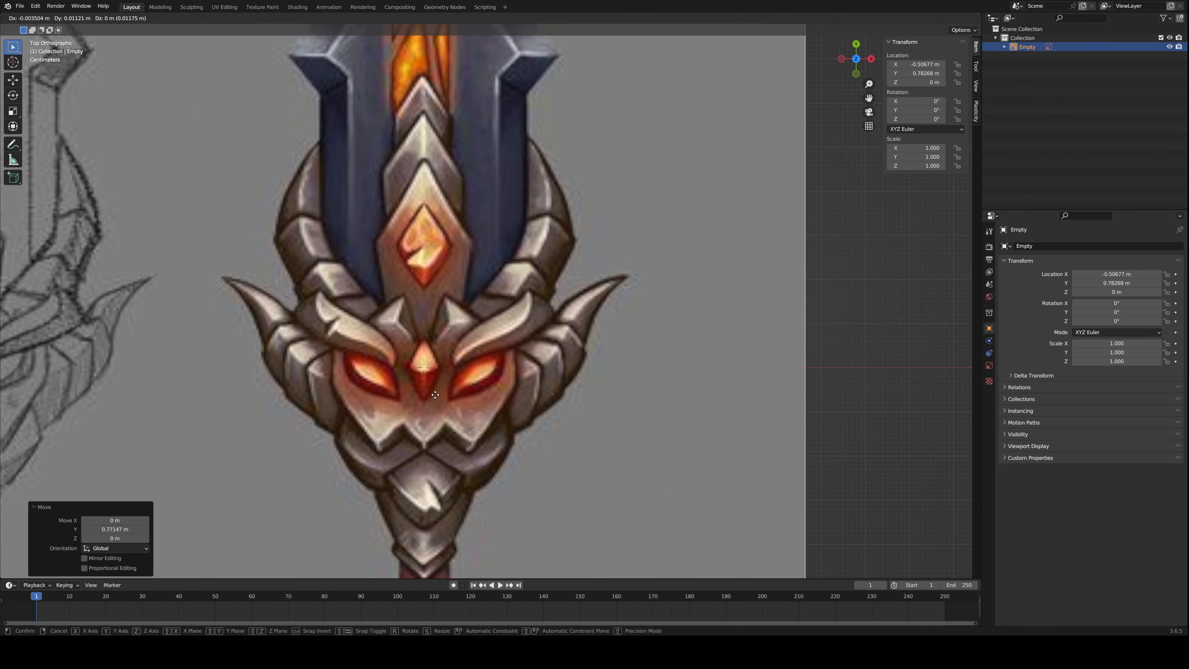
pyautogui.click(434, 392)
pyautogui.scroll(-8, 436, 395)
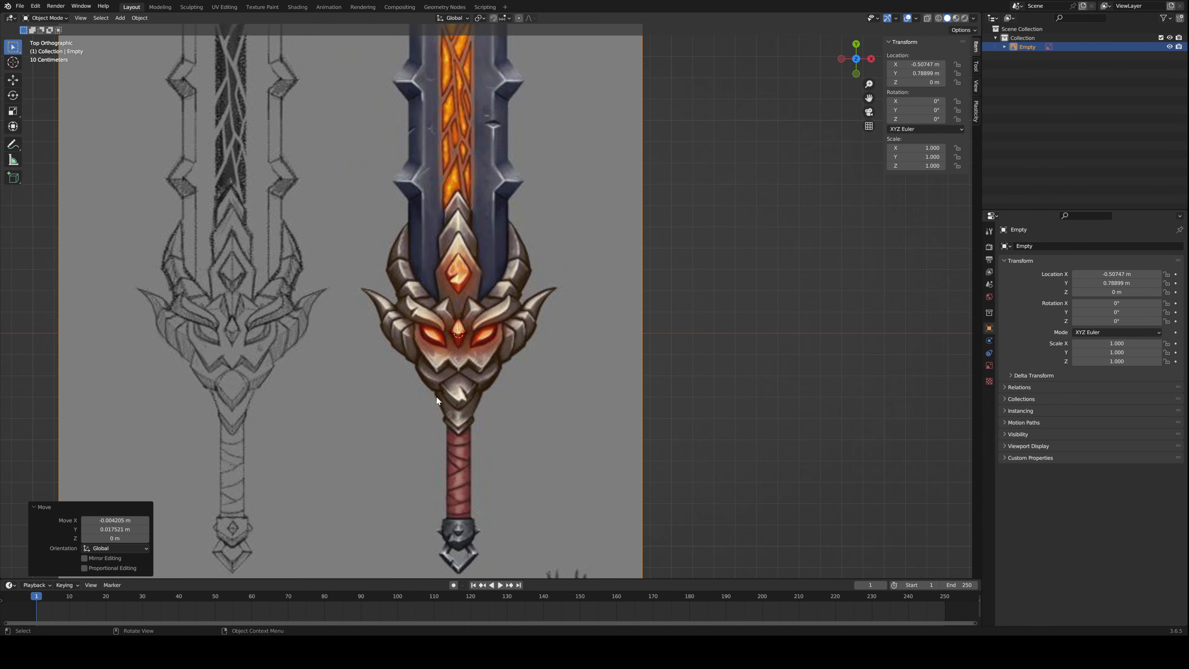
# - Examine the coloured sword's blade and guard in top view, checking their alignment with the world axes
pyautogui.scroll(-3, 458, 335)
pyautogui.keyDown('shift'); pyautogui.moveTo(516, 299); pyautogui.dragTo(512, 358, button='middle'); pyautogui.keyUp('shift')
pyautogui.scroll(3, 512, 358)
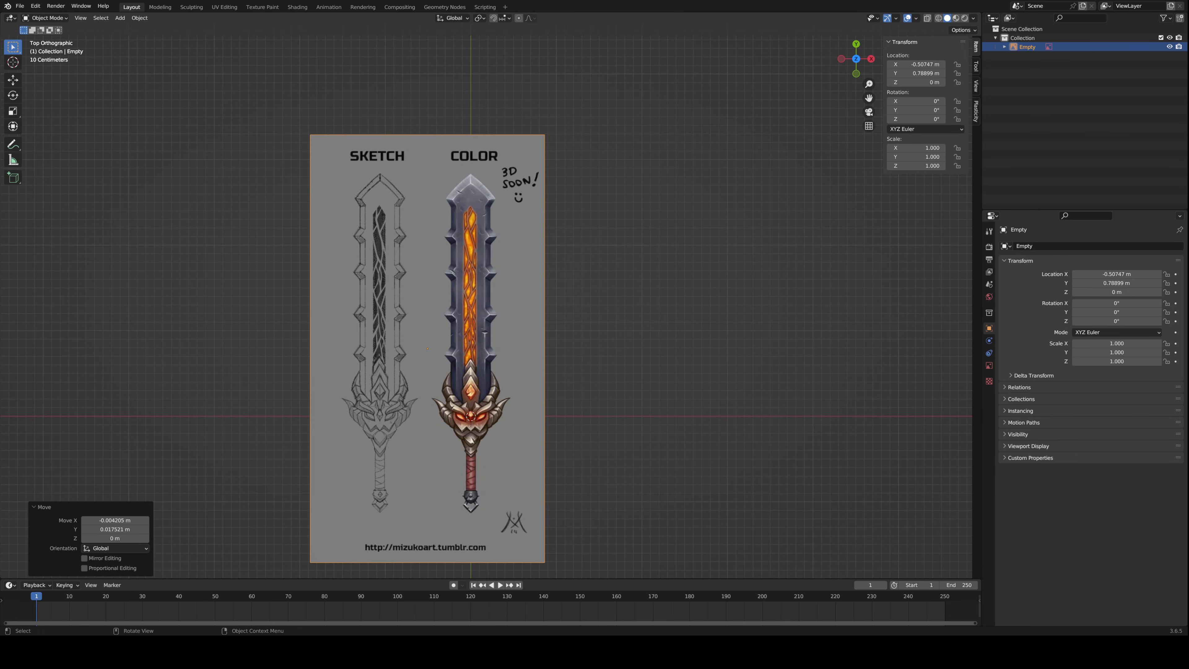
pyautogui.scroll(6, 477, 381)
pyautogui.keyDown('shift'); pyautogui.moveTo(476, 384); pyautogui.dragTo(515, 526, button='middle'); pyautogui.keyUp('shift')
pyautogui.scroll(-3, 515, 522)
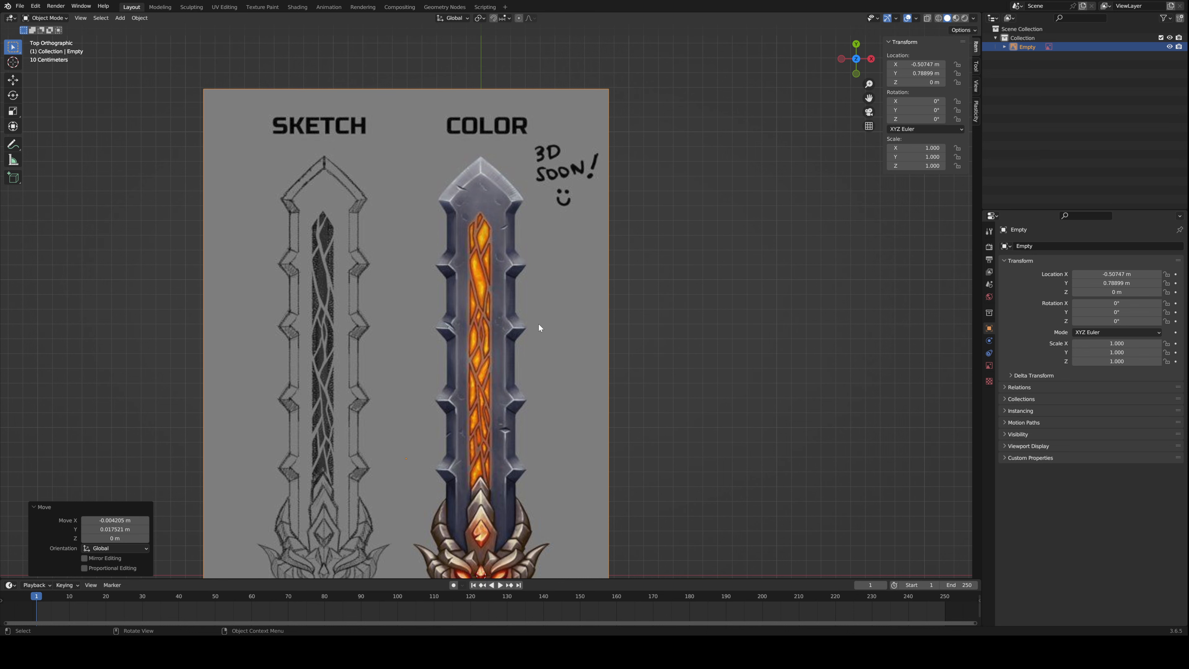
pyautogui.keyDown('shift'); pyautogui.moveTo(538, 325); pyautogui.dragTo(538, 233, button='middle'); pyautogui.keyUp('shift')
pyautogui.scroll(2, 538, 233)
pyautogui.keyDown('shift'); pyautogui.moveTo(558, 378); pyautogui.dragTo(551, 326, button='middle'); pyautogui.keyUp('shift')
pyautogui.hotkey('shift', 'a')
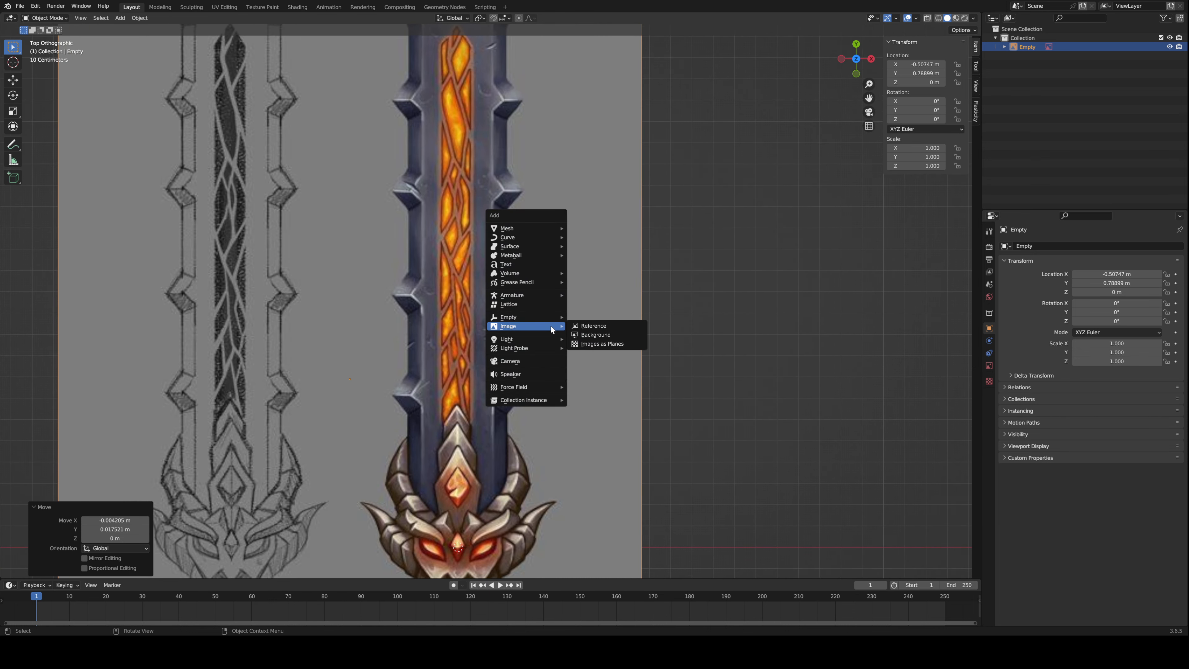
pyautogui.moveTo(525, 228)
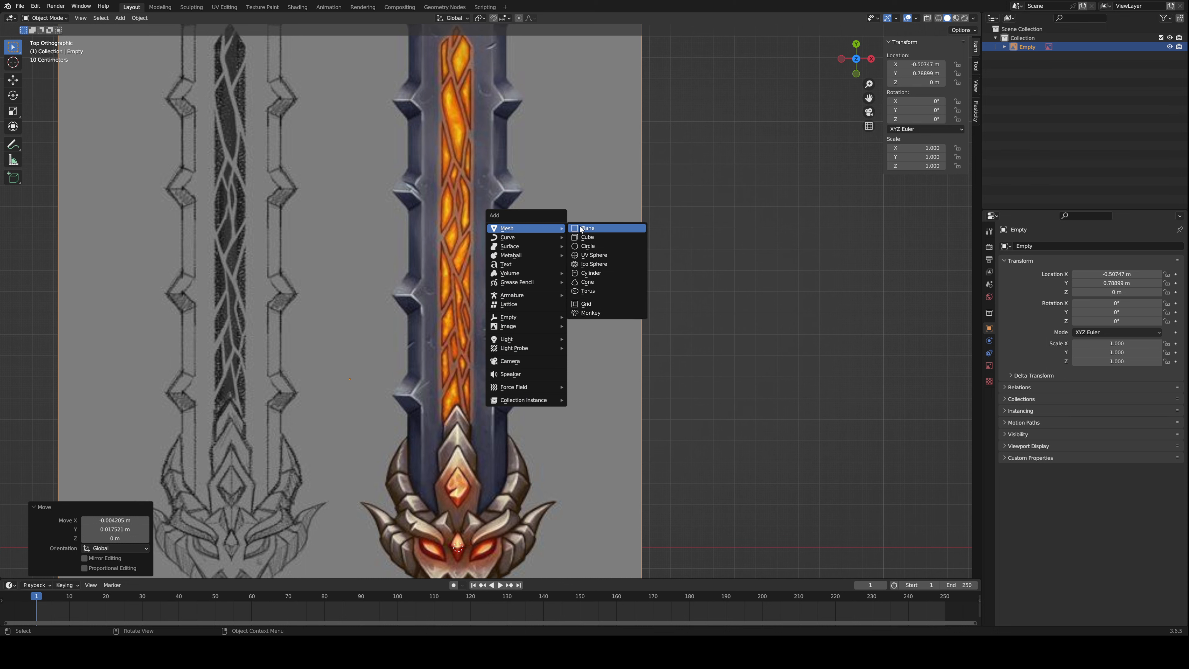
pyautogui.scroll(-4, 546, 283)
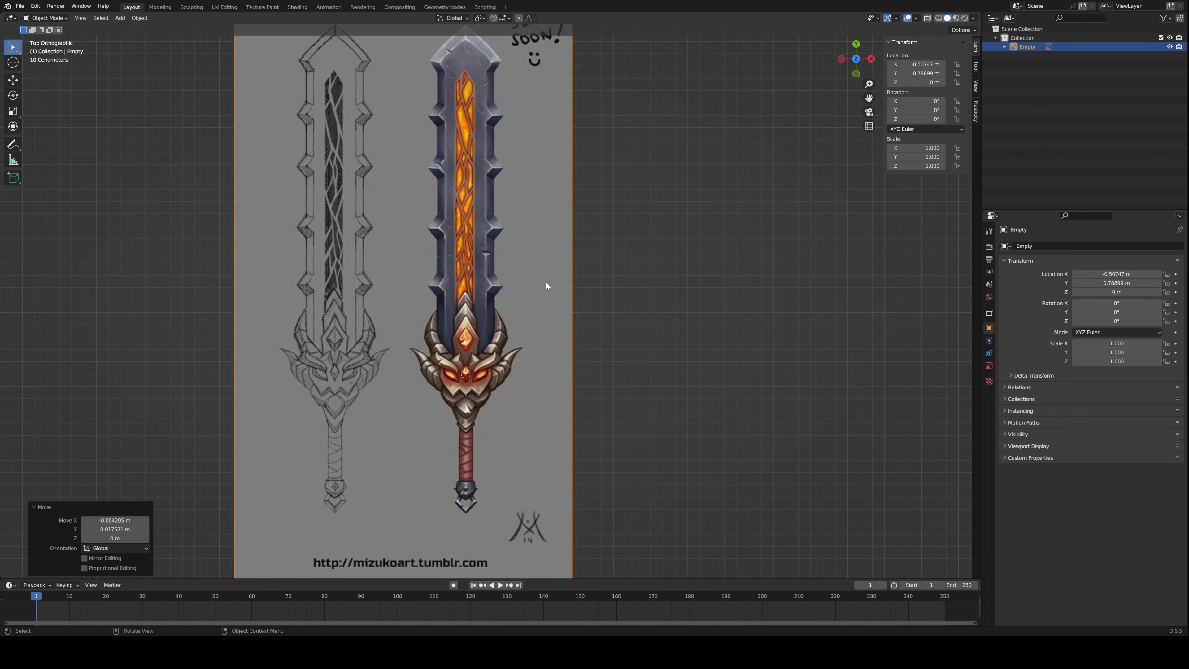
pyautogui.hotkey('shift', 'a')
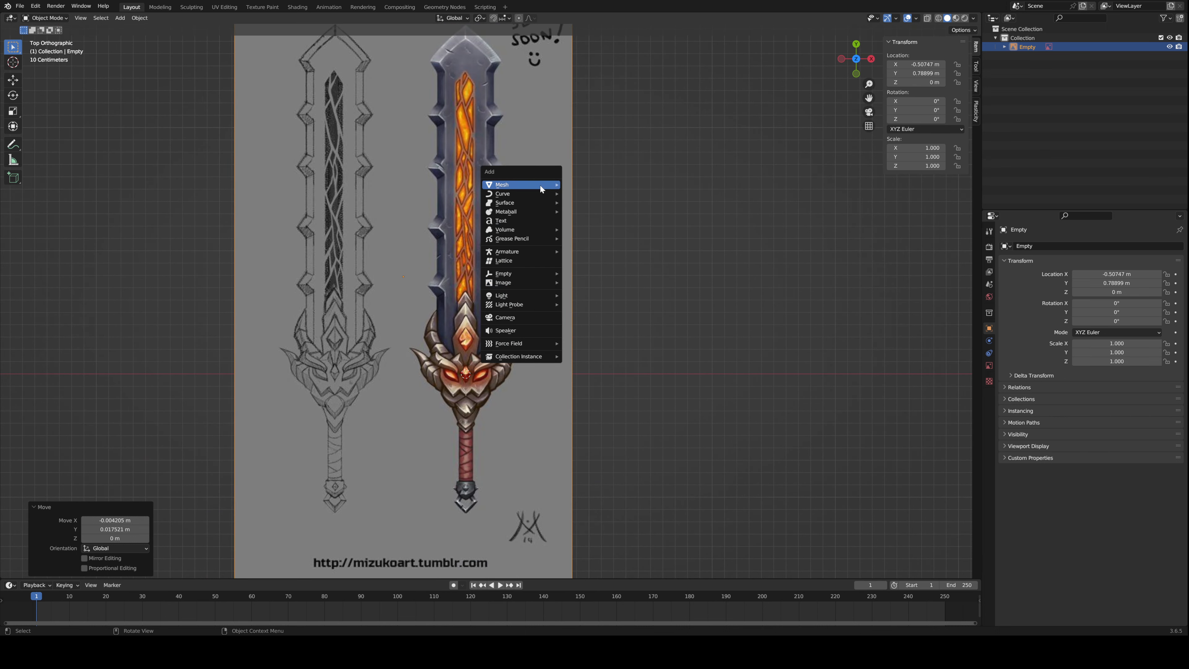
pyautogui.moveTo(540, 186)
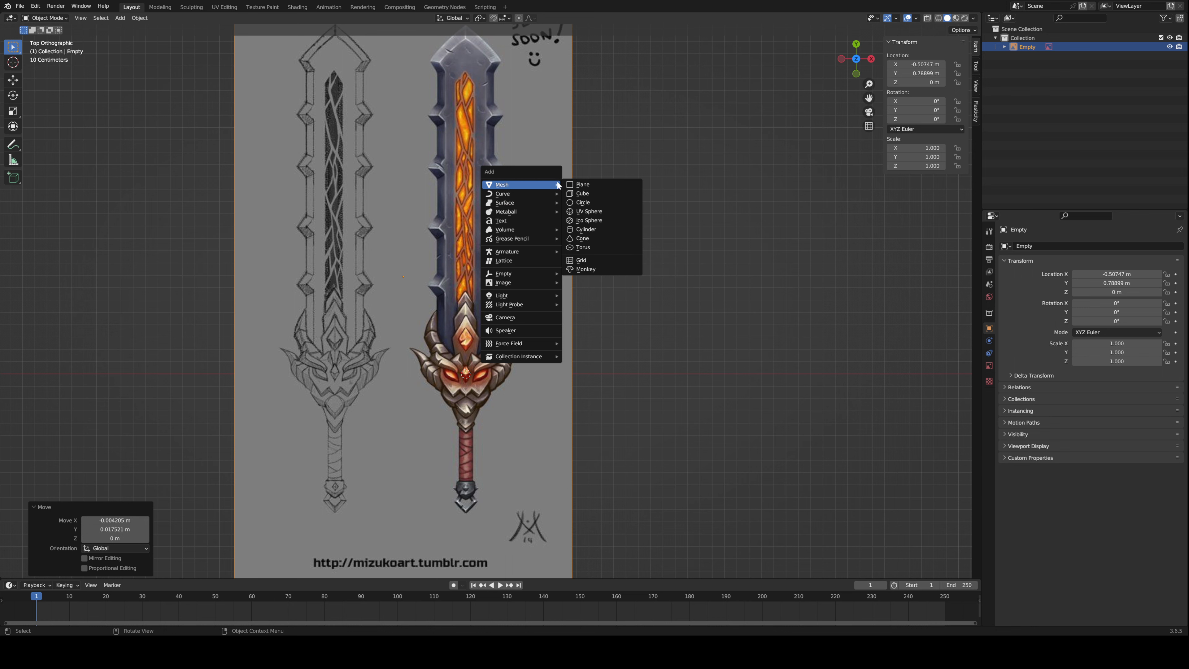
pyautogui.hotkey('shift', 'a')
pyautogui.click(434, 212)
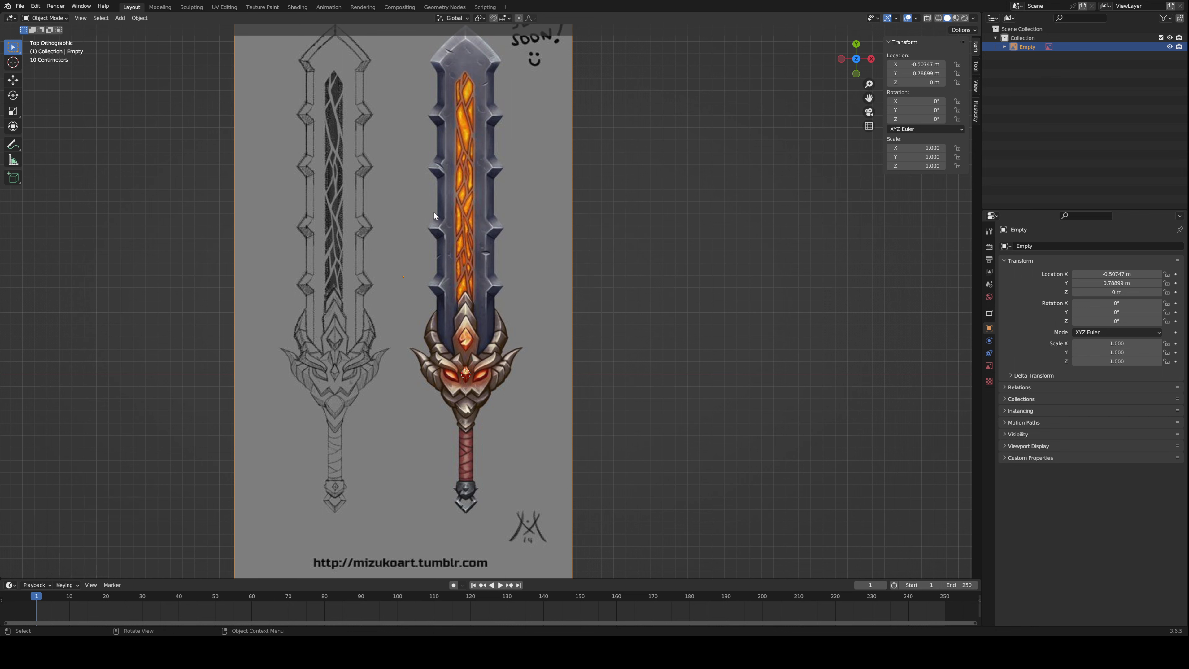
# - Enable opacity for the reference image, lower it to about 0.301, and deselect the image
pyautogui.click(989, 365)
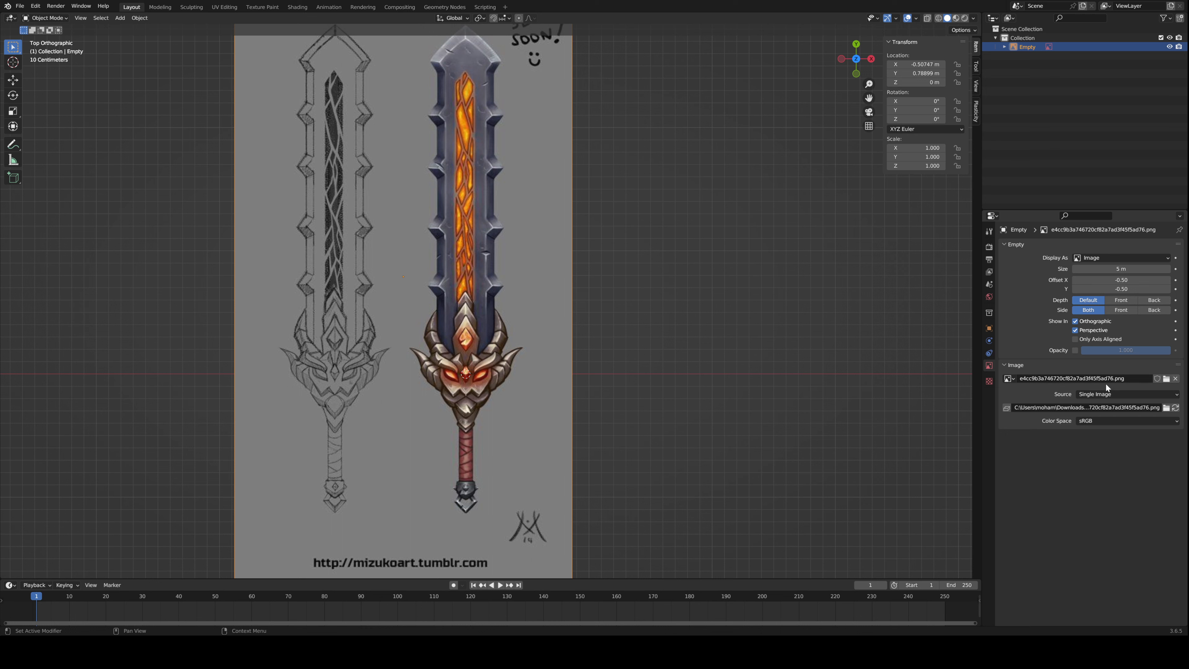
pyautogui.click(1075, 350)
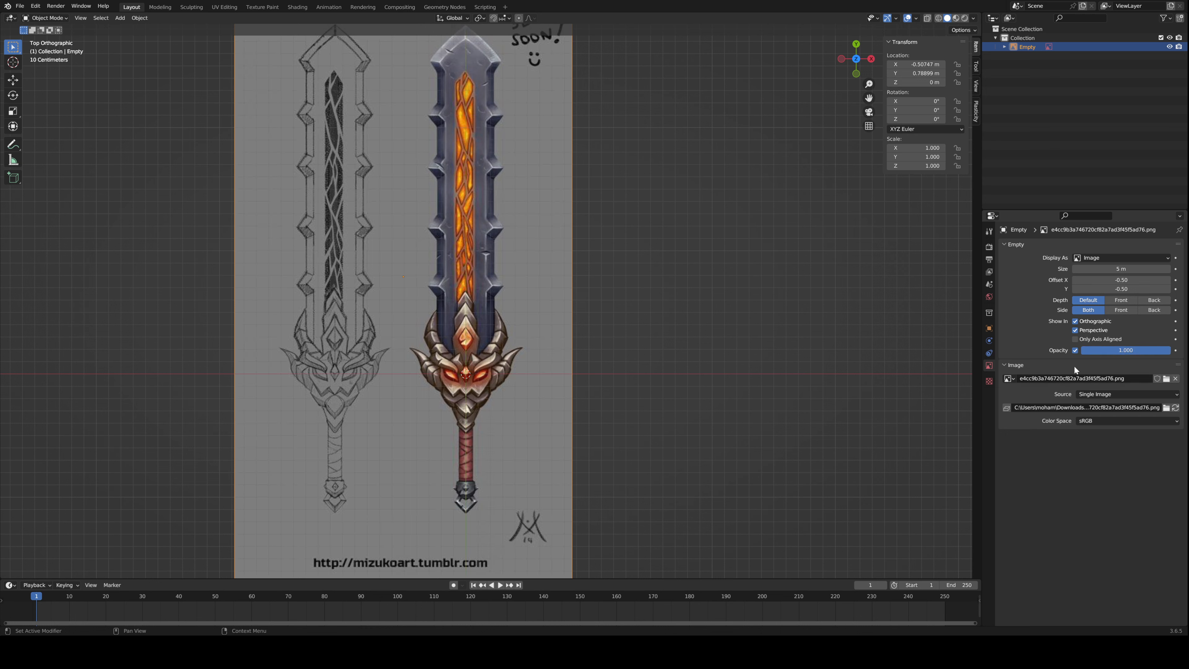
pyautogui.moveTo(1105, 350); pyautogui.dragTo(1043, 350)
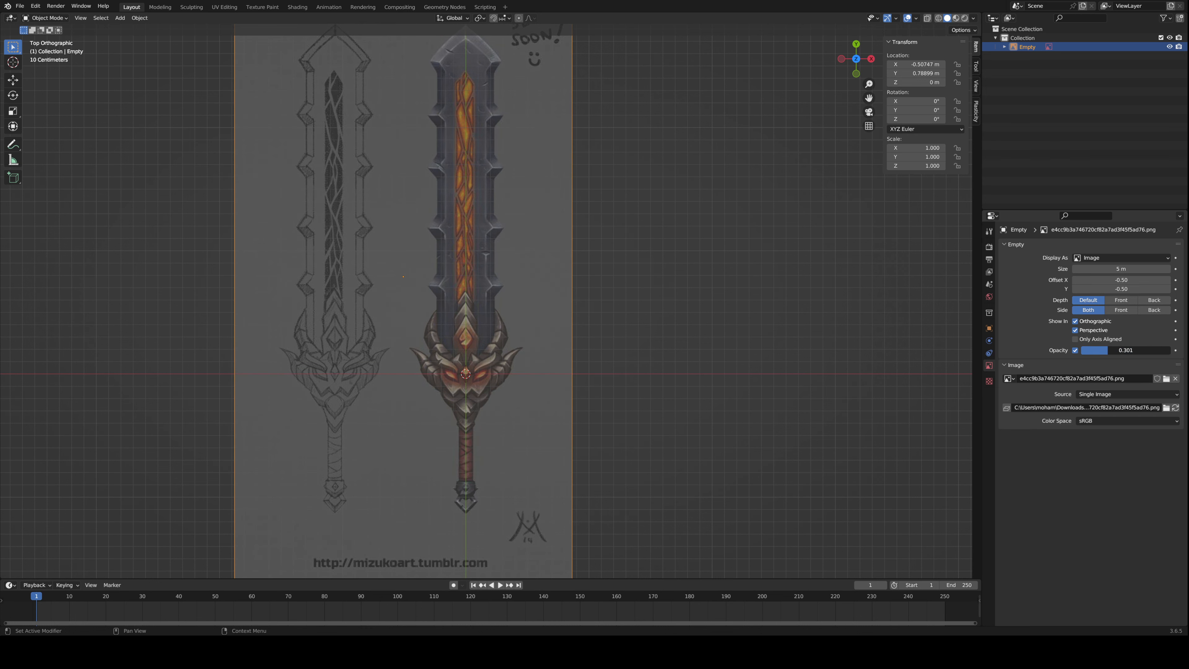
pyautogui.scroll(-1, 580, 276)
pyautogui.keyDown('shift'); pyautogui.moveTo(579, 273); pyautogui.dragTo(609, 394, button='middle'); pyautogui.keyUp('shift')
pyautogui.scroll(3, 678, 349)
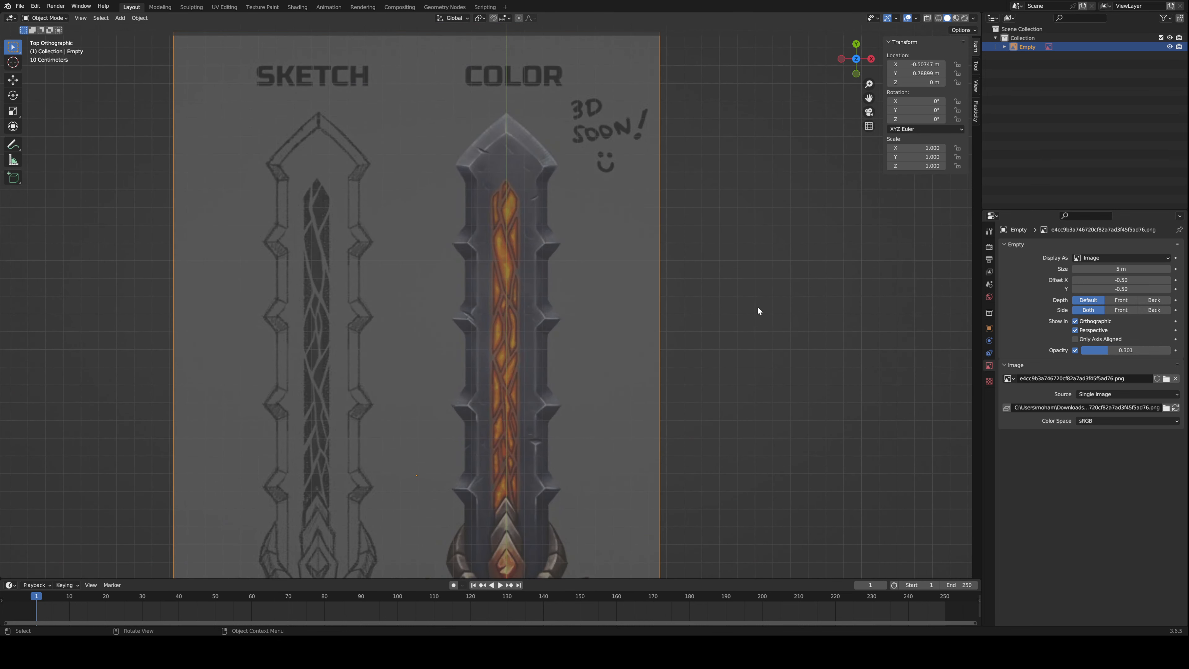
pyautogui.click(755, 305)
# - Add a 2 m mesh plane at the world origin over the sword reference
pyautogui.scroll(-3, 720, 262)
pyautogui.keyDown('shift'); pyautogui.moveTo(668, 250); pyautogui.dragTo(648, 218, button='middle'); pyautogui.keyUp('shift')
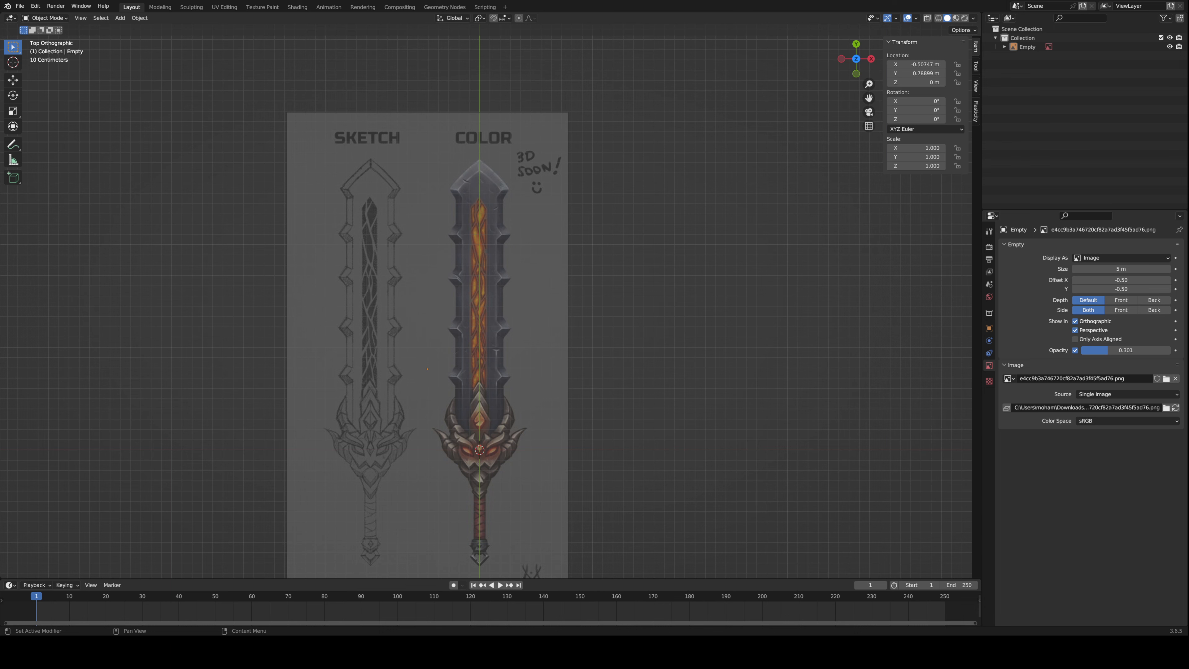
pyautogui.scroll(5, 564, 221)
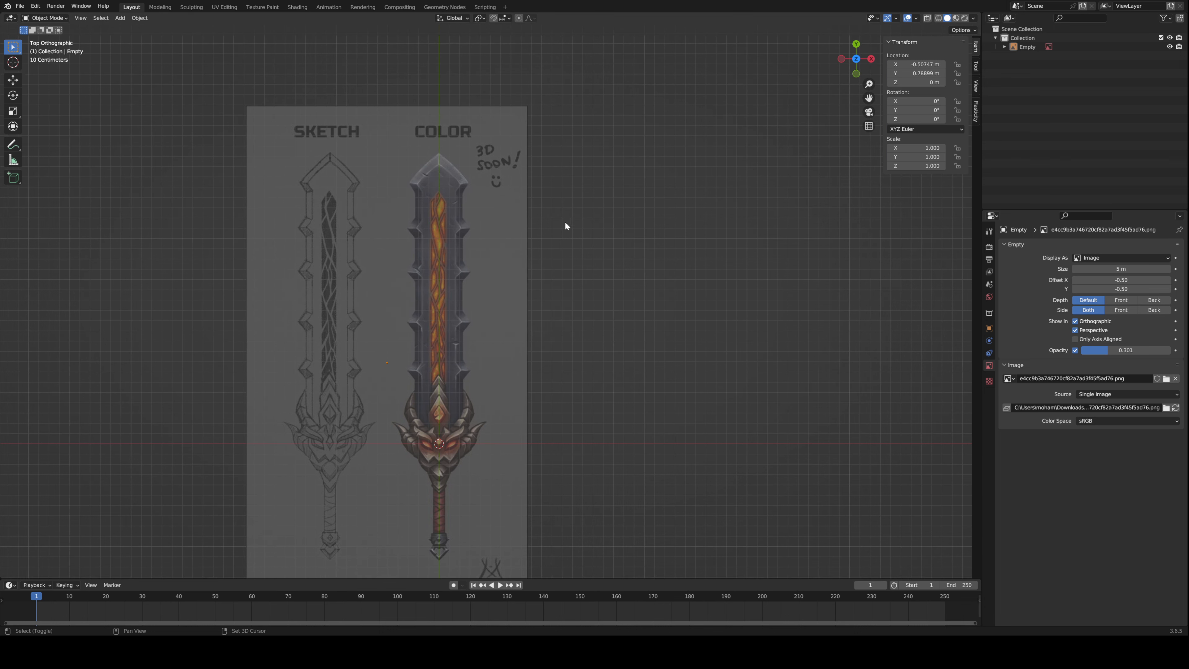
pyautogui.scroll(-3, 531, 170)
pyautogui.keyDown('shift'); pyautogui.moveTo(482, 74); pyautogui.dragTo(507, 154, button='middle'); pyautogui.keyUp('shift')
pyautogui.hotkey('shift', 'a')
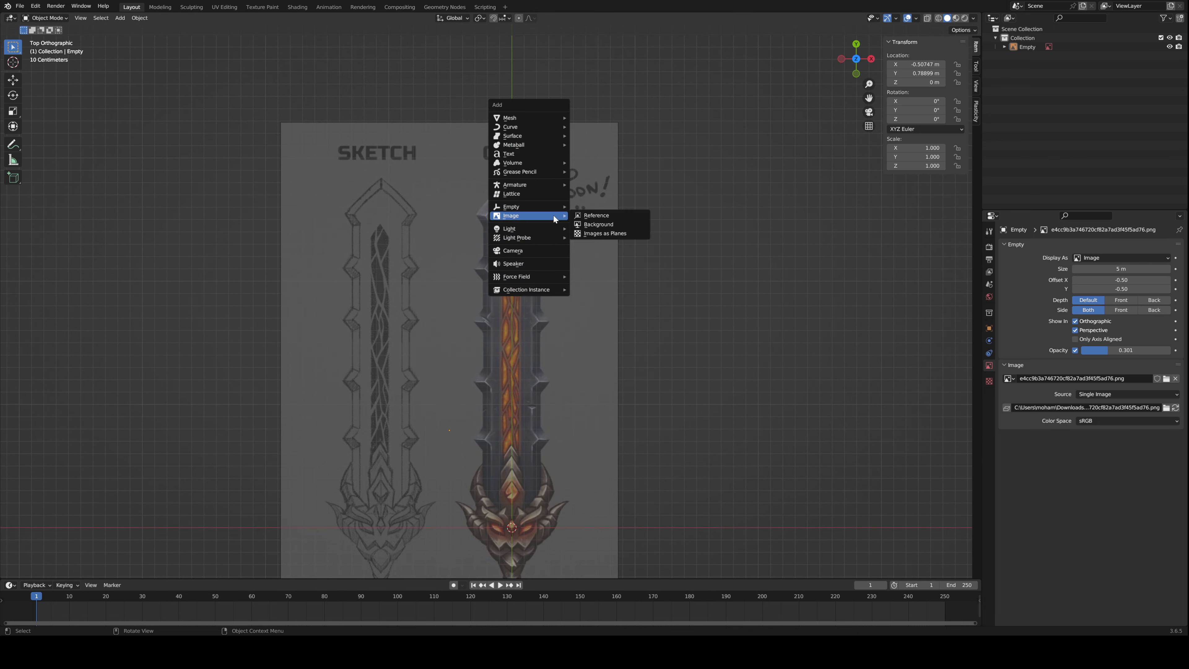
pyautogui.click(589, 117)
pyautogui.scroll(-3, 702, 304)
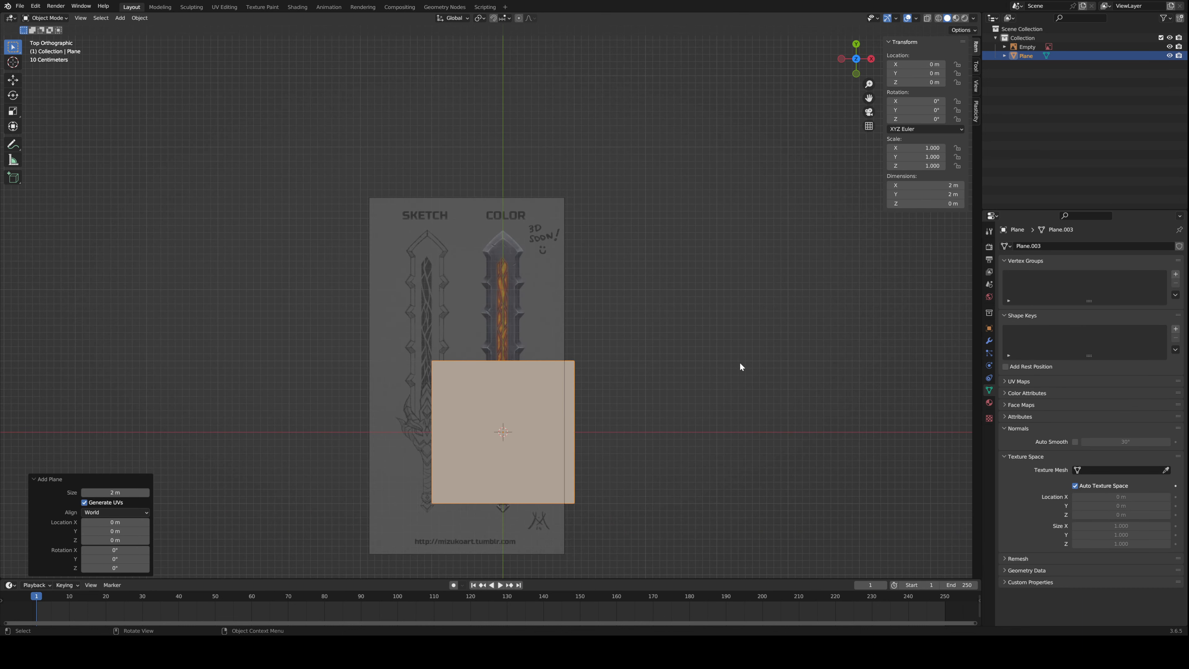
# - Merge all the plane's vertices at their center into a single vertex in Edit Mode
pyautogui.press('Tab')
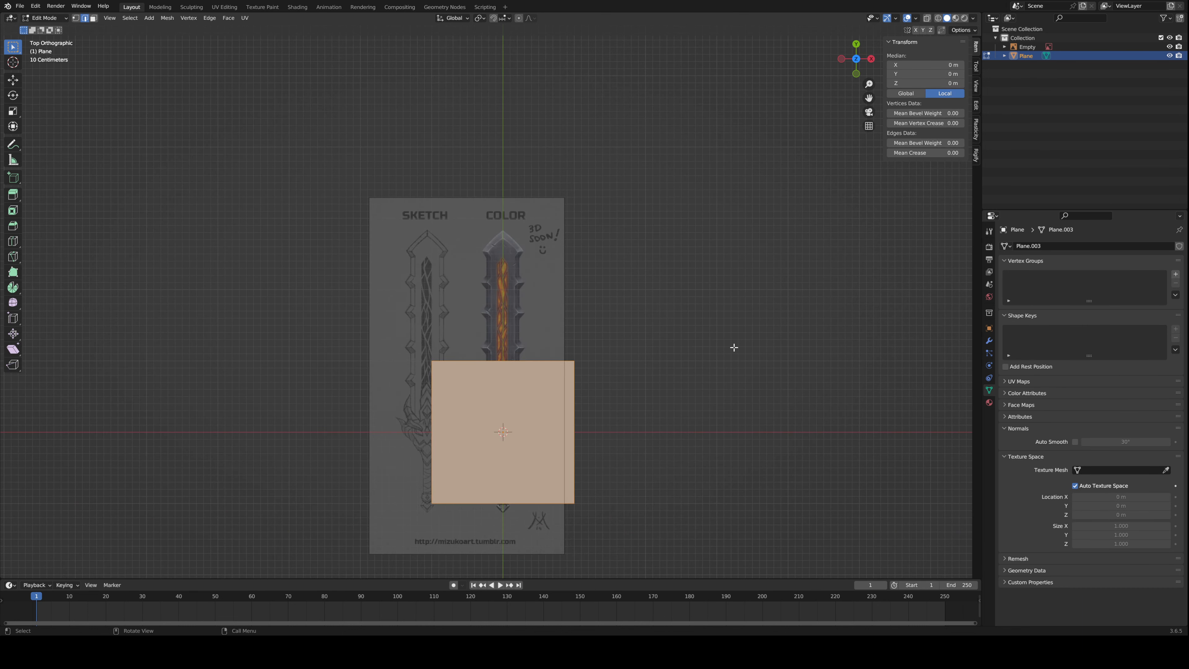
pyautogui.press('m')
pyautogui.click(734, 345)
pyautogui.scroll(3, 588, 350)
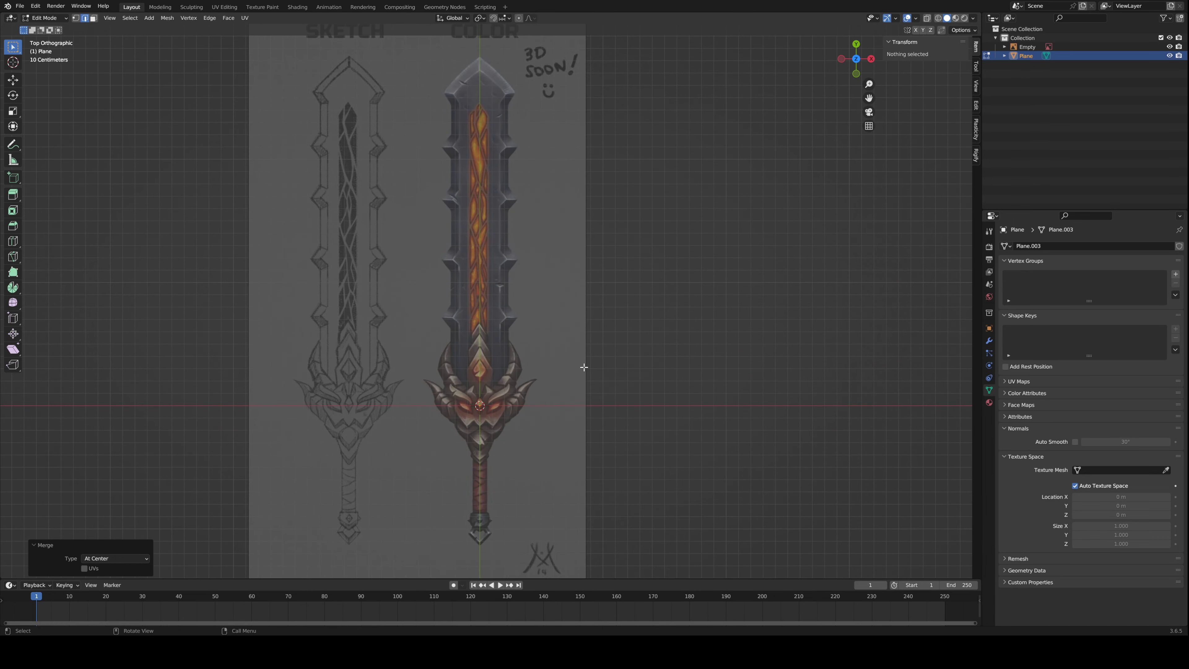
pyautogui.scroll(2, 588, 351)
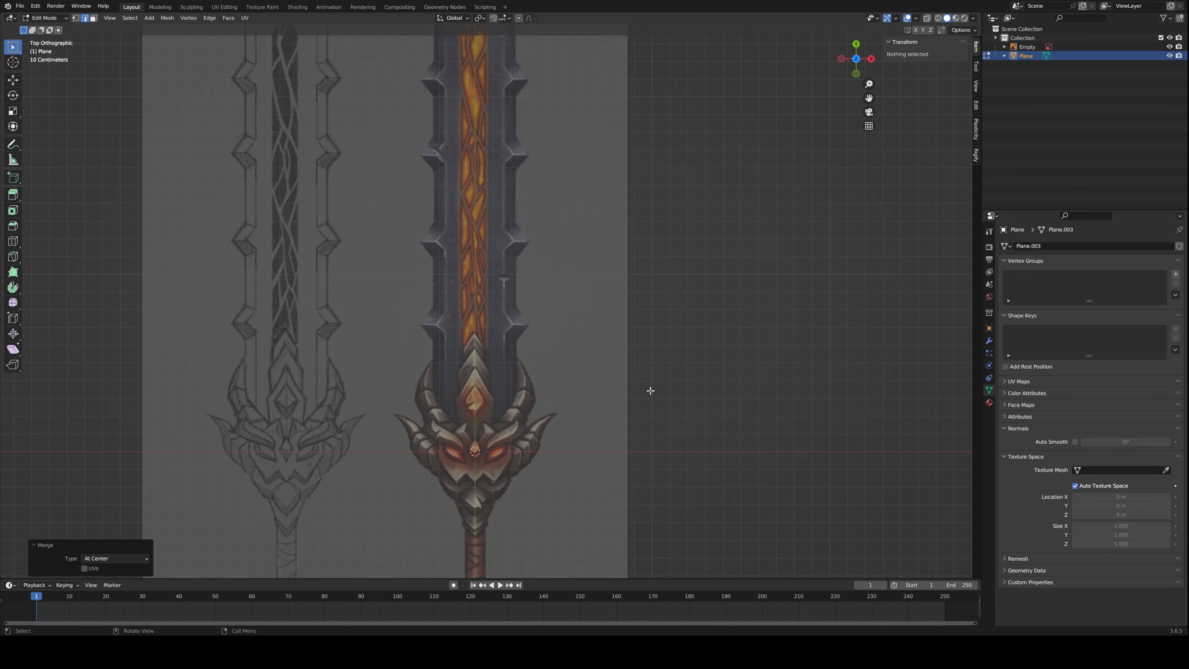
pyautogui.press('a')
pyautogui.press('g')
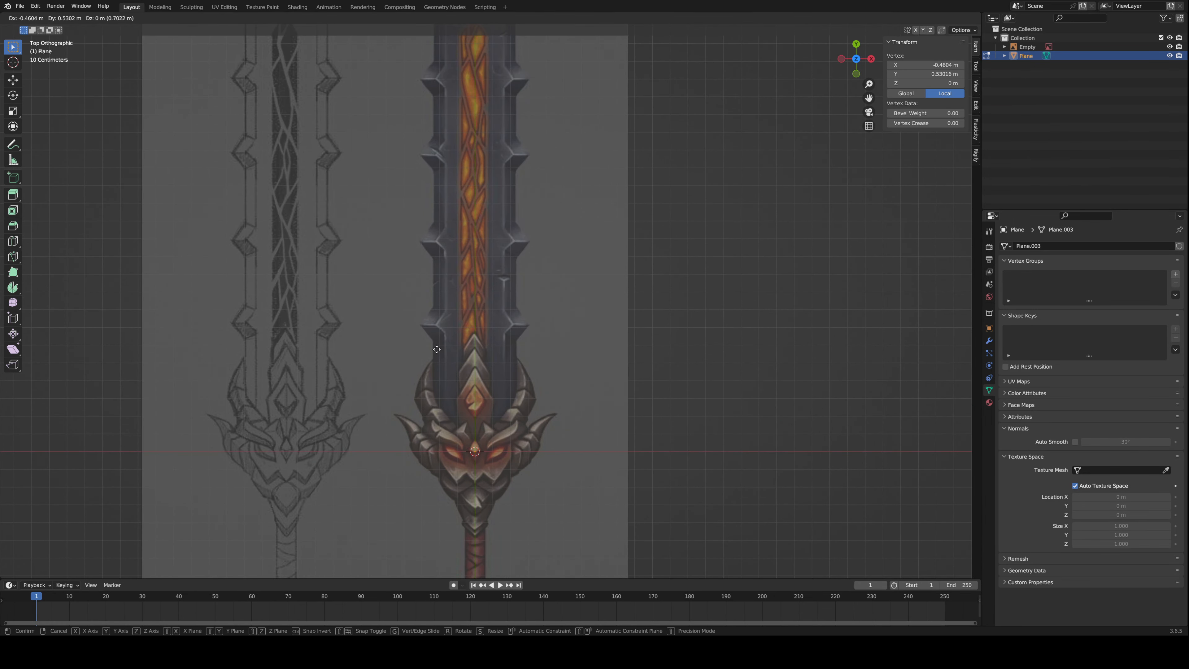
pyautogui.rightClick(550, 403)
# - Try moving the plane object off the origin in Object Mode, clear its location, and return to Edit Mode
pyautogui.press('Tab')
pyautogui.keyDown('shift'); pyautogui.moveTo(588, 451); pyautogui.dragTo(562, 348, button='middle'); pyautogui.keyUp('shift')
pyautogui.scroll(-1, 562, 348)
pyautogui.scroll(3, 555, 426)
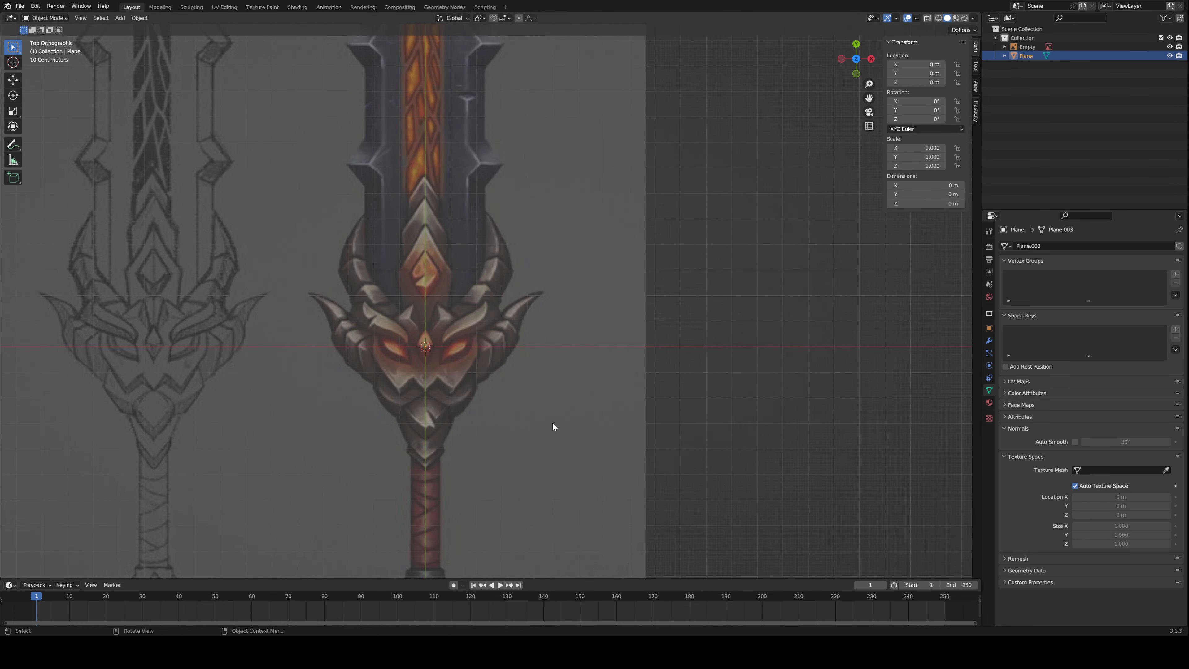
pyautogui.press('g')
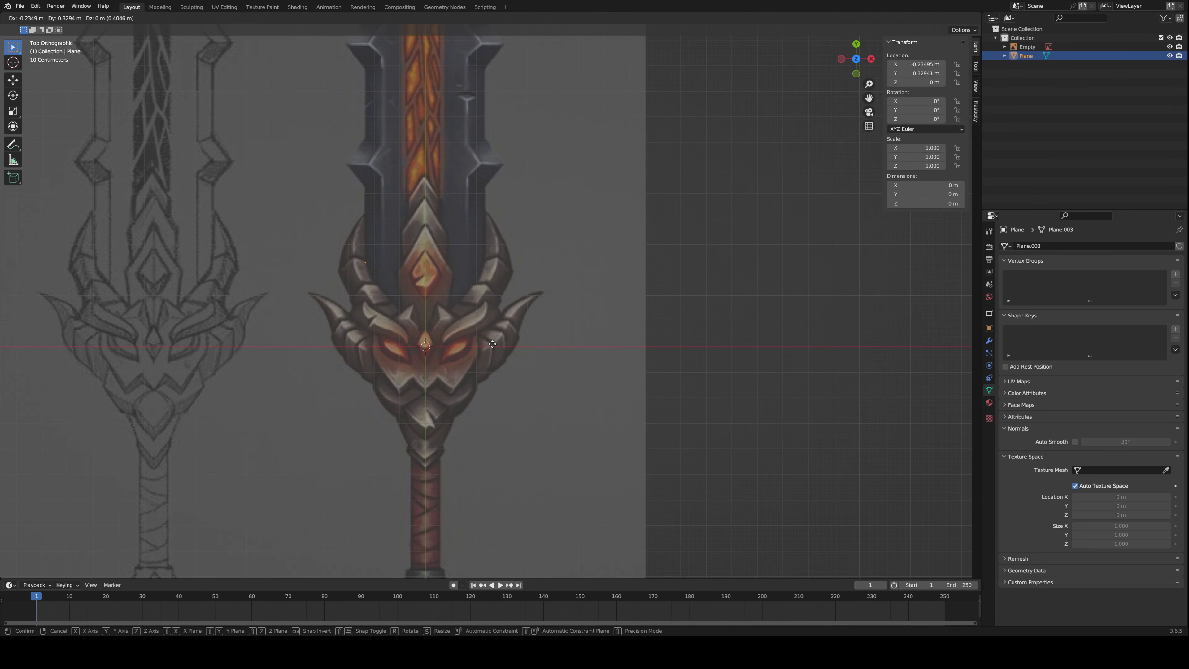
pyautogui.click(492, 344)
pyautogui.scroll(3, 540, 429)
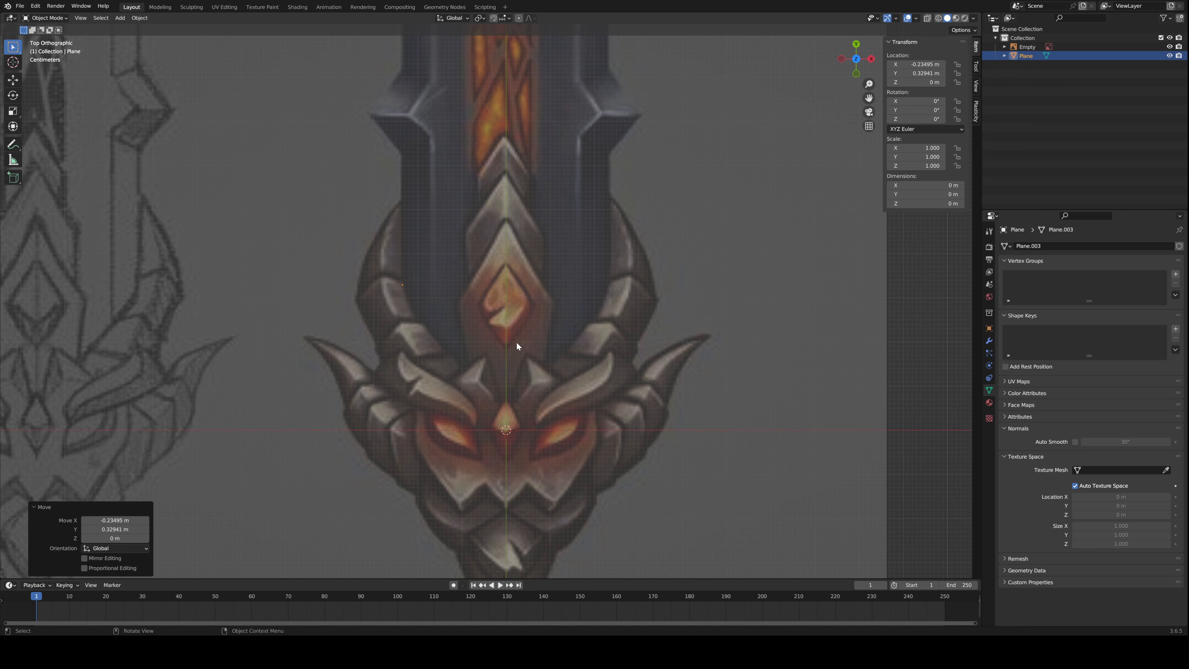
pyautogui.hotkey('alt', 'g')
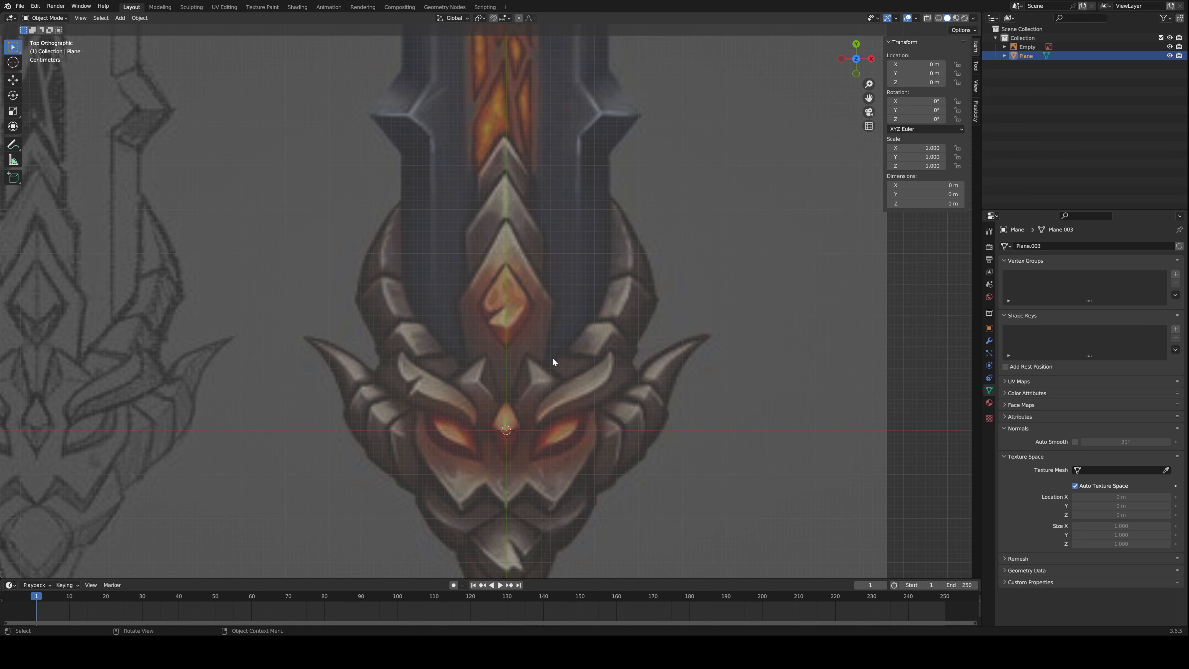
pyautogui.press('Tab')
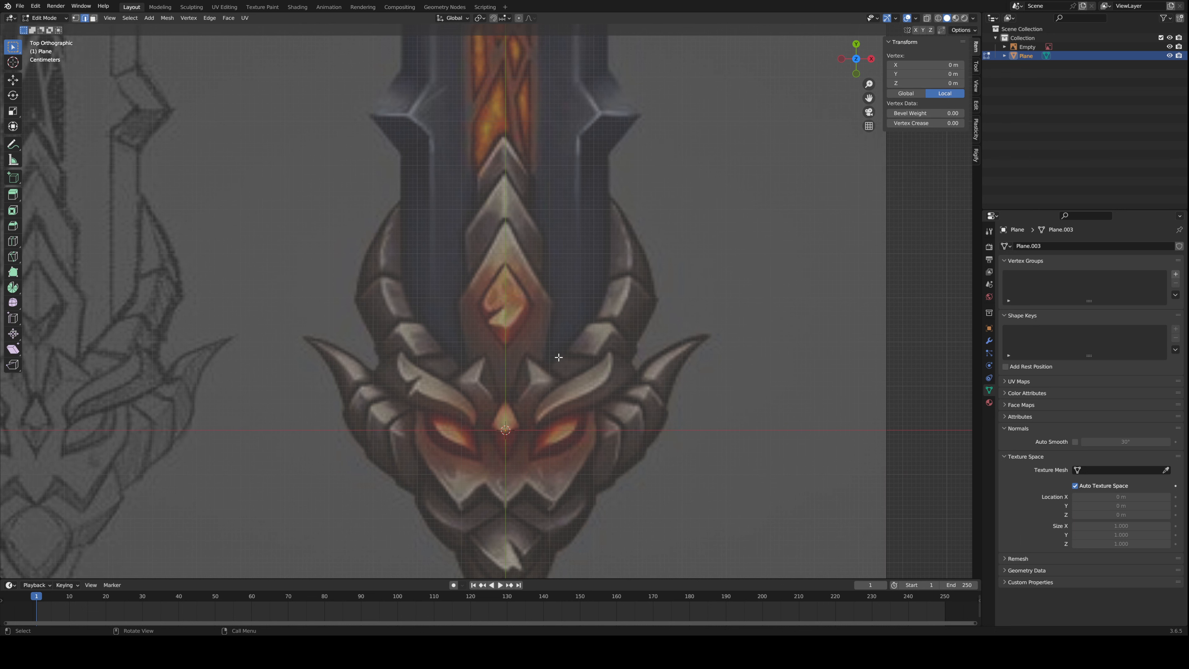
# - Move the single vertex onto the blade's left edge just above the guard, at about X -0.235 m, Y 0.315 m
pyautogui.press('g')
pyautogui.click(447, 244)
pyautogui.press('e')
pyautogui.rightClick(504, 300)
pyautogui.press('1')
pyautogui.press('g')
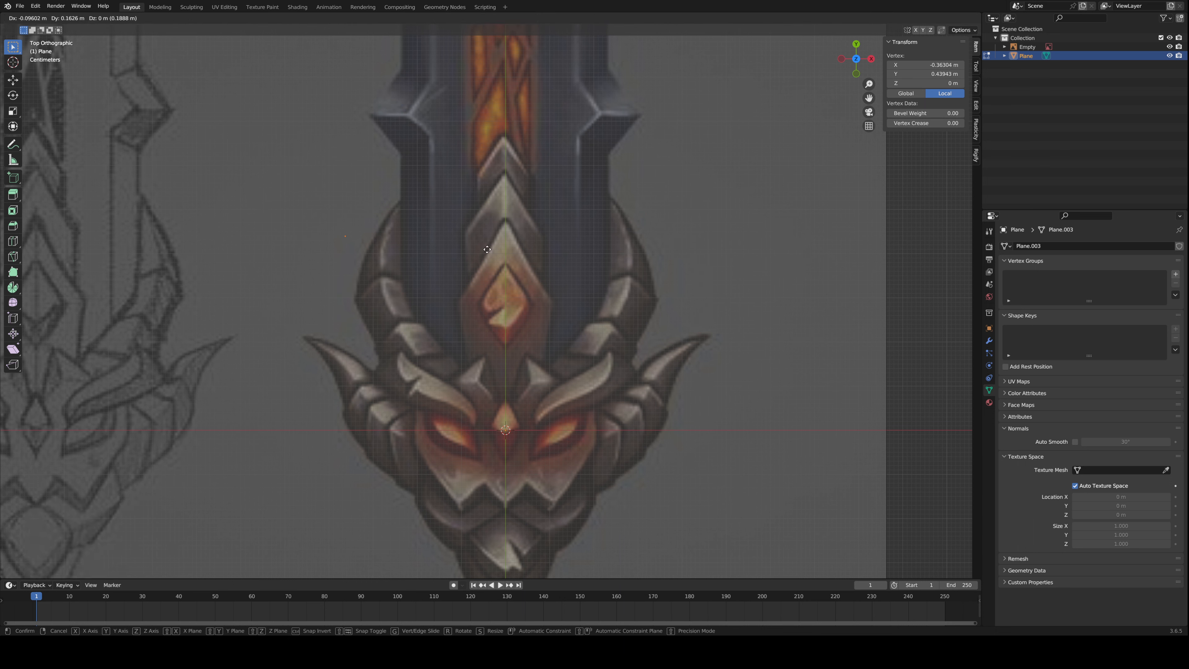
pyautogui.click(544, 305)
# - Return to Object Mode and add a Mirror modifier on the X axis to the plane object
pyautogui.press('Tab')
pyautogui.scroll(4, 508, 433)
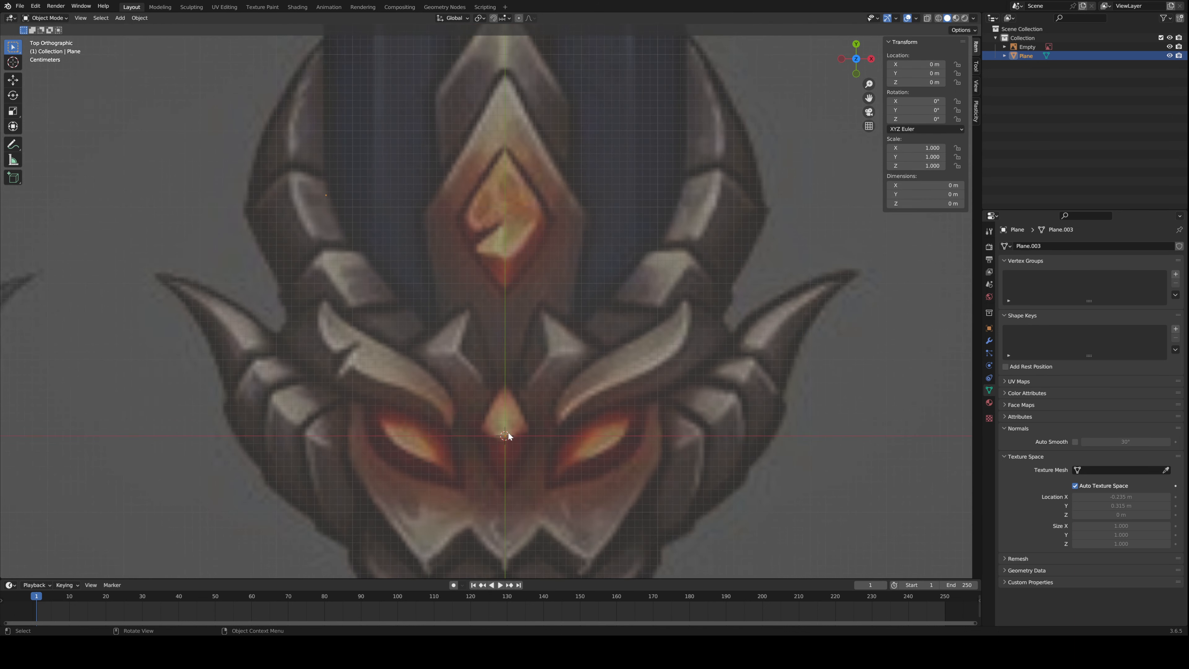
pyautogui.click(988, 341)
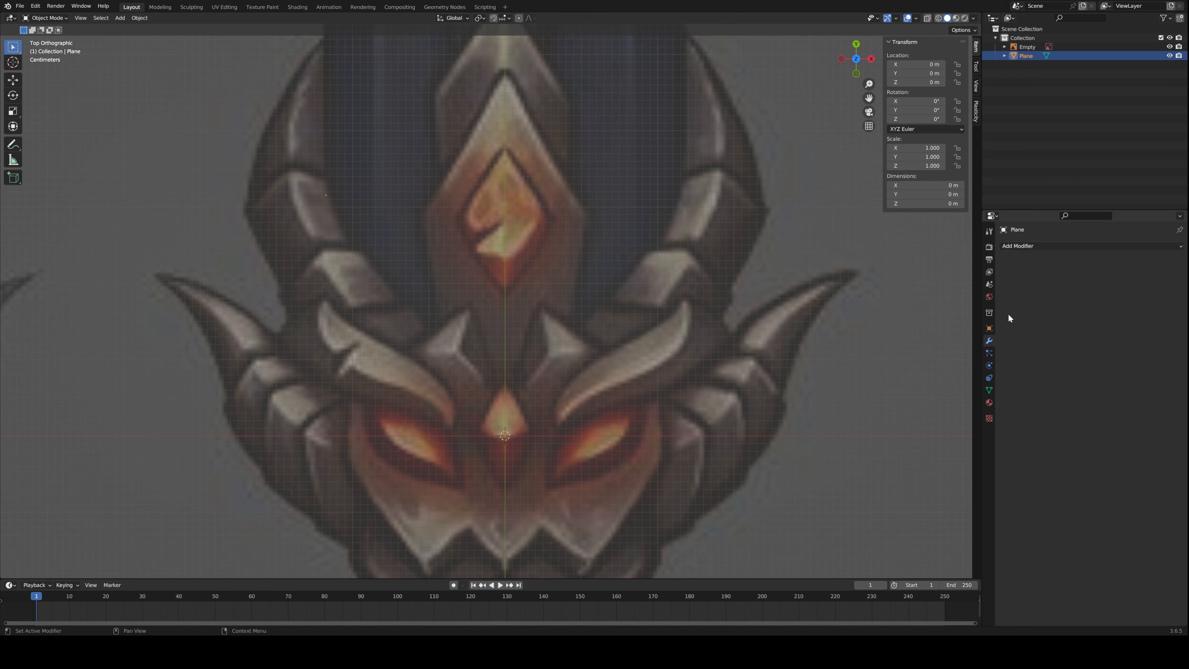
pyautogui.click(1023, 245)
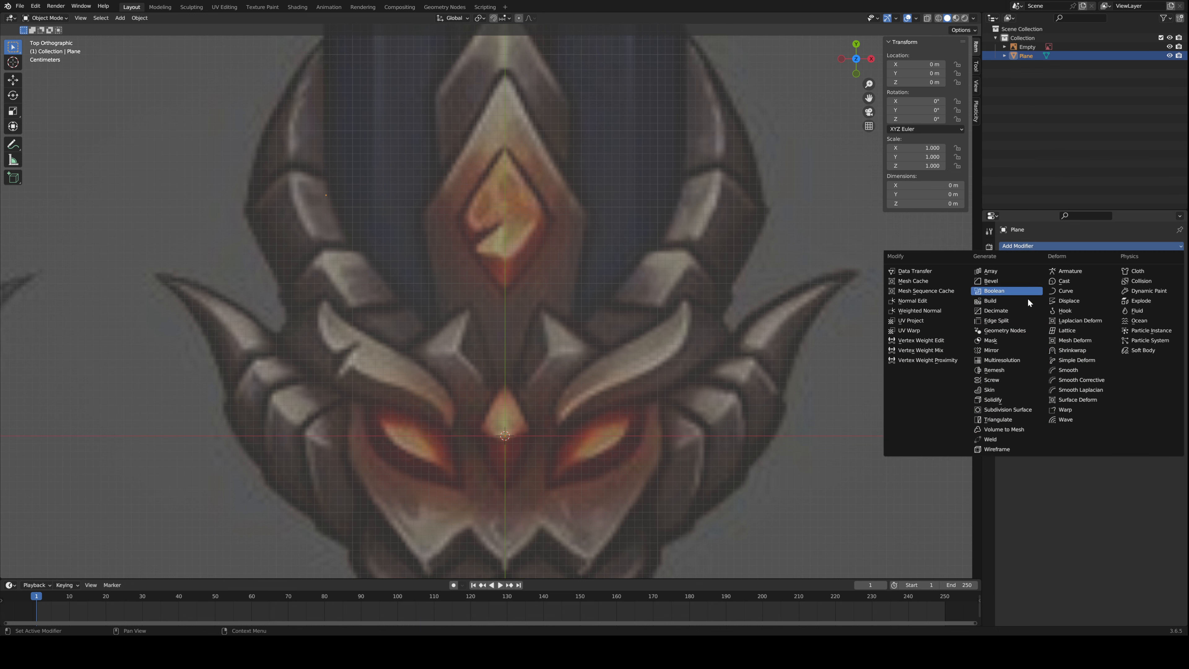
pyautogui.click(1004, 339)
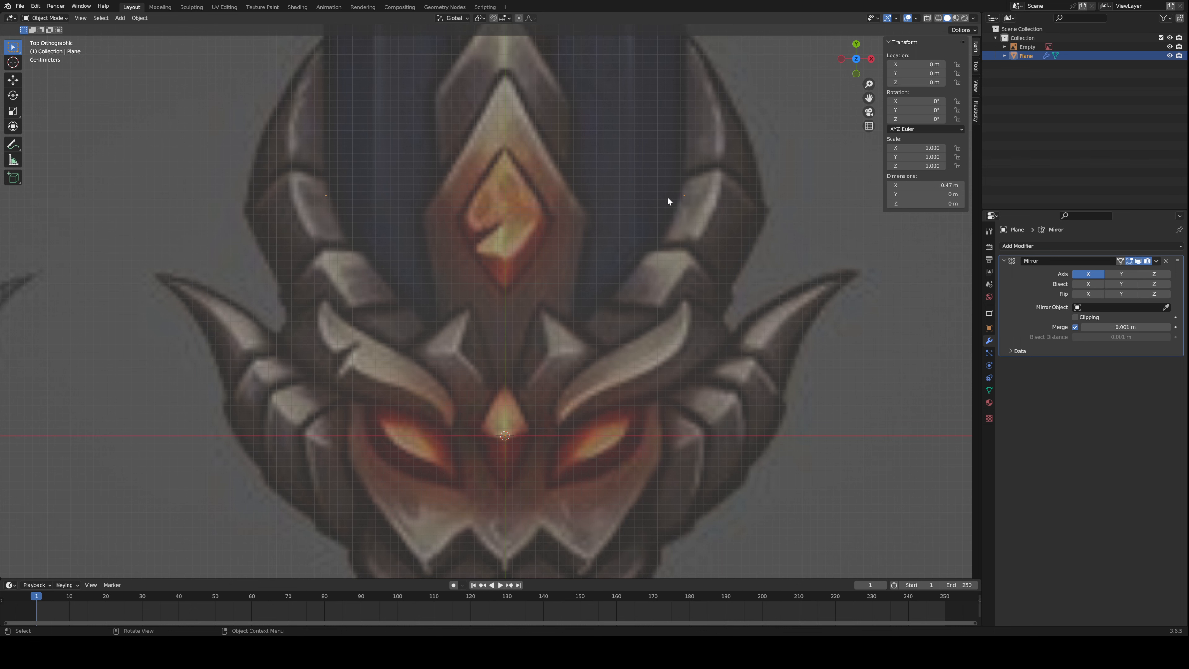
# - Try extruding the vertex about 0.304 m up the blade edge, check the mirrored lines in Object Mode, and undo the extrusion
pyautogui.keyDown('shift'); pyautogui.moveTo(380, 225); pyautogui.dragTo(398, 316, button='middle'); pyautogui.keyUp('shift')
pyautogui.press('Tab')
pyautogui.scroll(-1, 358, 268)
pyautogui.keyDown('shift'); pyautogui.moveTo(356, 225); pyautogui.dragTo(355, 344, button='middle'); pyautogui.keyUp('shift')
pyautogui.press('e')
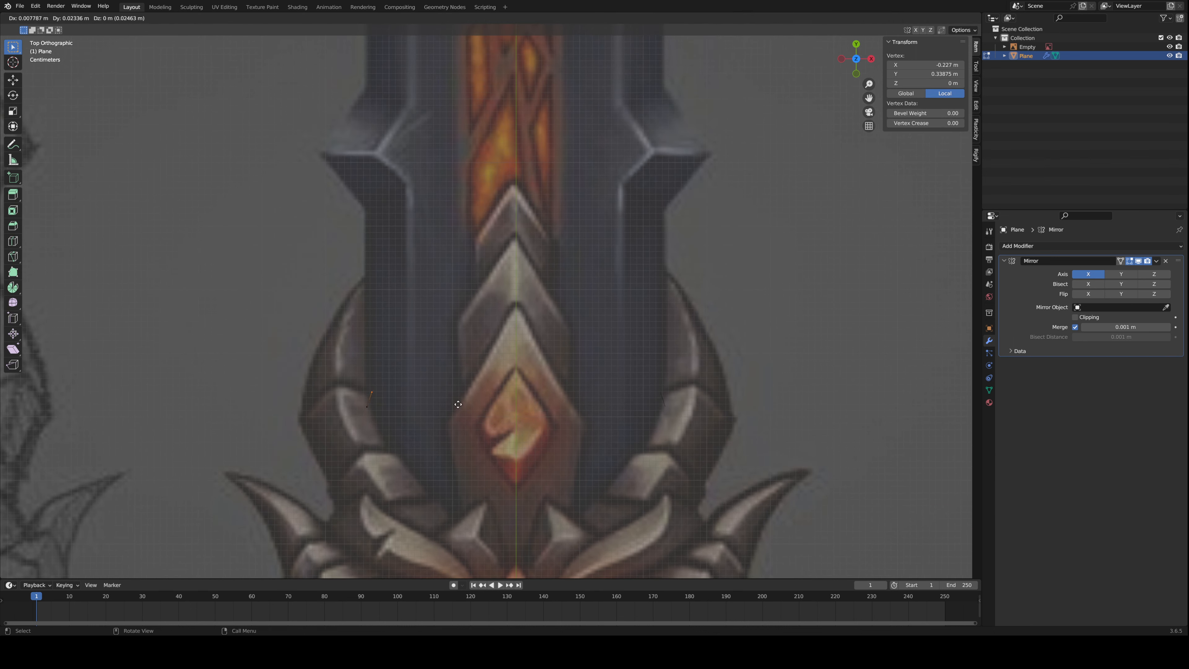
pyautogui.click(454, 228)
pyautogui.press('Tab')
pyautogui.scroll(-3, 482, 347)
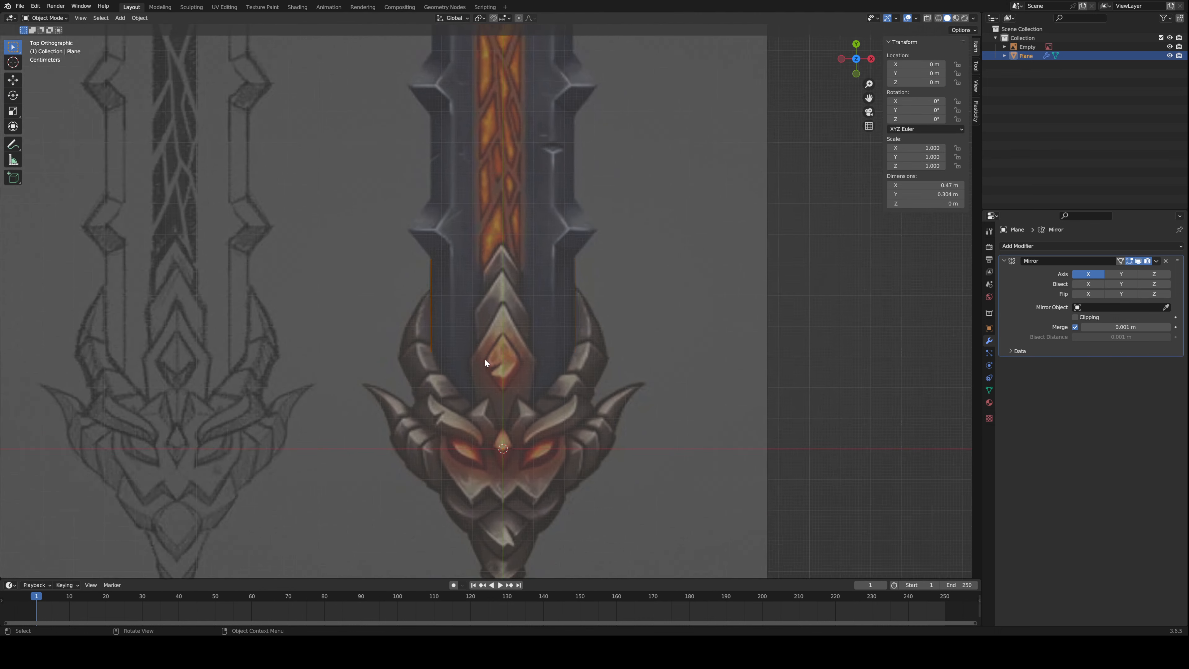
pyautogui.scroll(-1, 484, 357)
pyautogui.scroll(2, 483, 358)
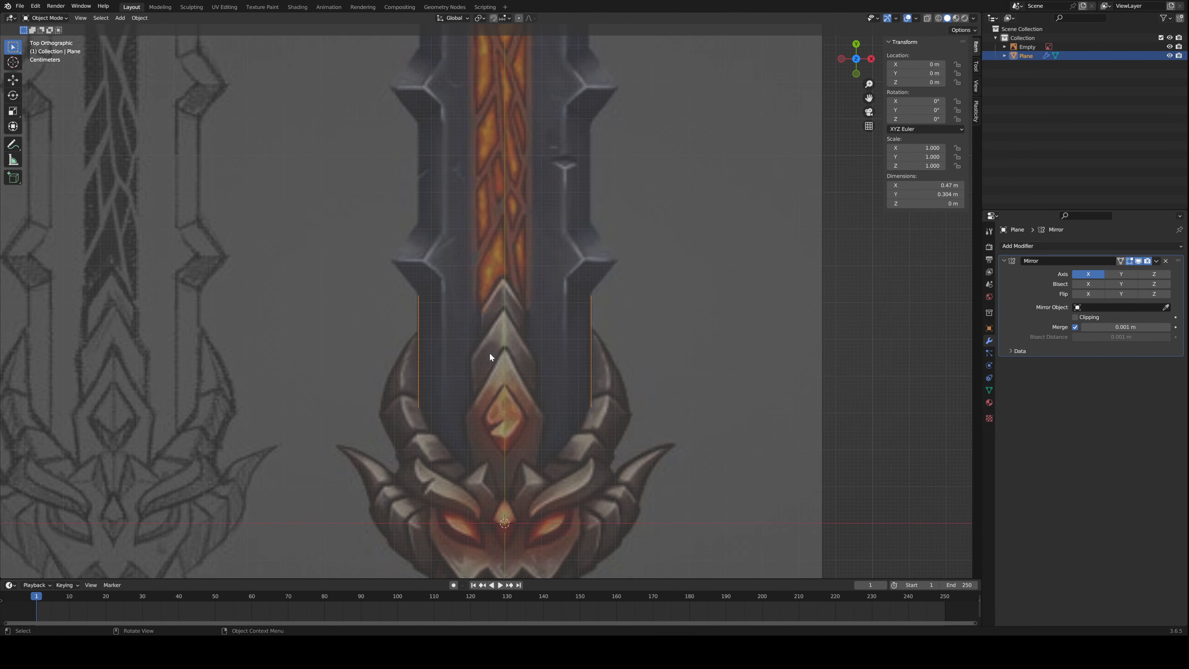
pyautogui.hotkey('ctrl', 'z')
pyautogui.hotkey('ctrl', 'z')
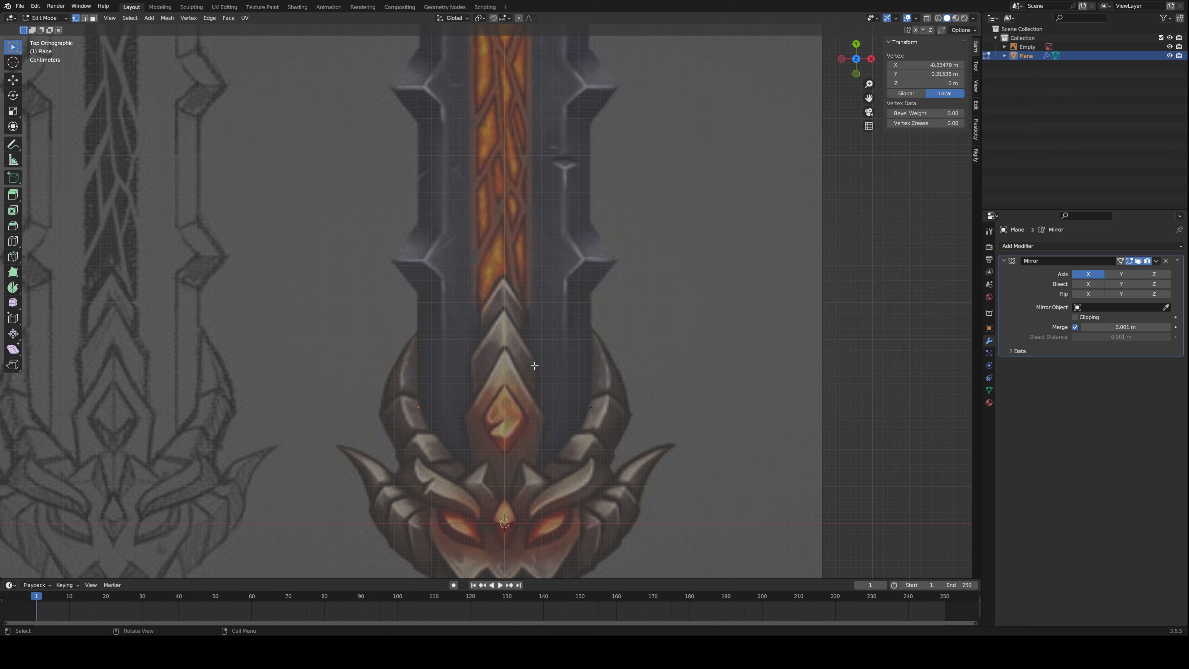
# - Nudge the starting vertex along the blade's left edge to about X -0.232 m, Y 0.326 m
pyautogui.scroll(2, 520, 412)
pyautogui.scroll(-3, 513, 427)
pyautogui.keyDown('shift'); pyautogui.moveTo(465, 418); pyautogui.dragTo(470, 396, button='middle'); pyautogui.keyUp('shift')
pyautogui.scroll(2, 470, 396)
pyautogui.press('g')
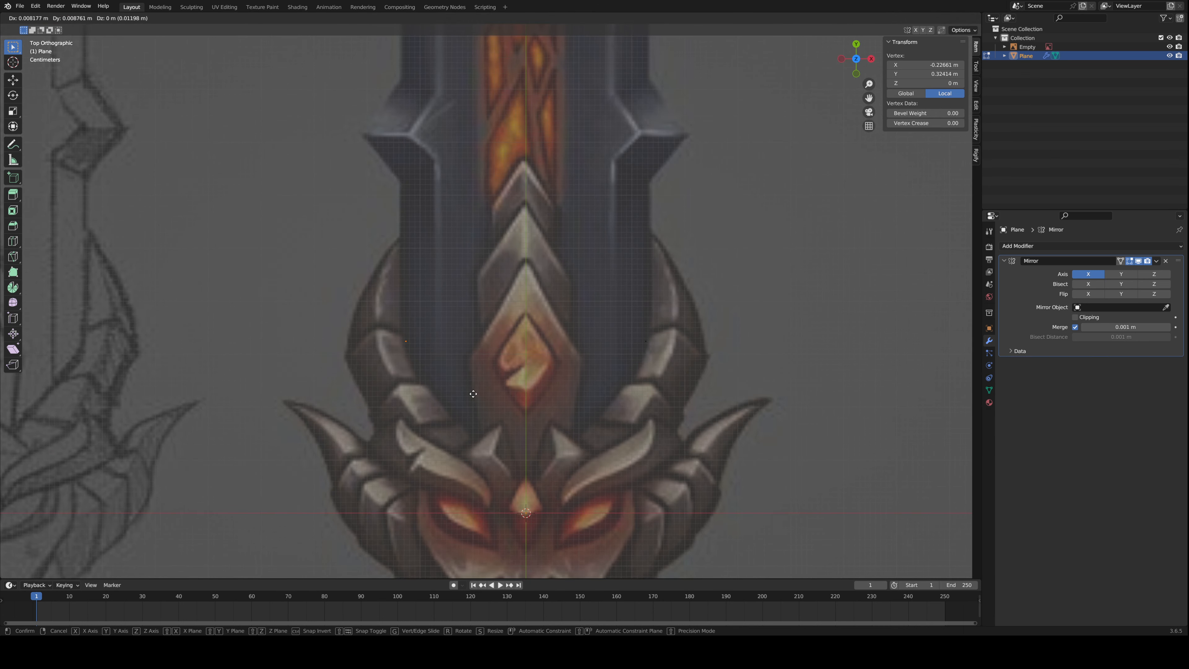
pyautogui.click(471, 391)
# - Extrude the vertex about 0.297 m up the blade's left edge to the base of the lowest spike
pyautogui.keyDown('shift'); pyautogui.moveTo(593, 369); pyautogui.dragTo(601, 422, button='middle'); pyautogui.keyUp('shift')
pyautogui.scroll(1, 602, 423)
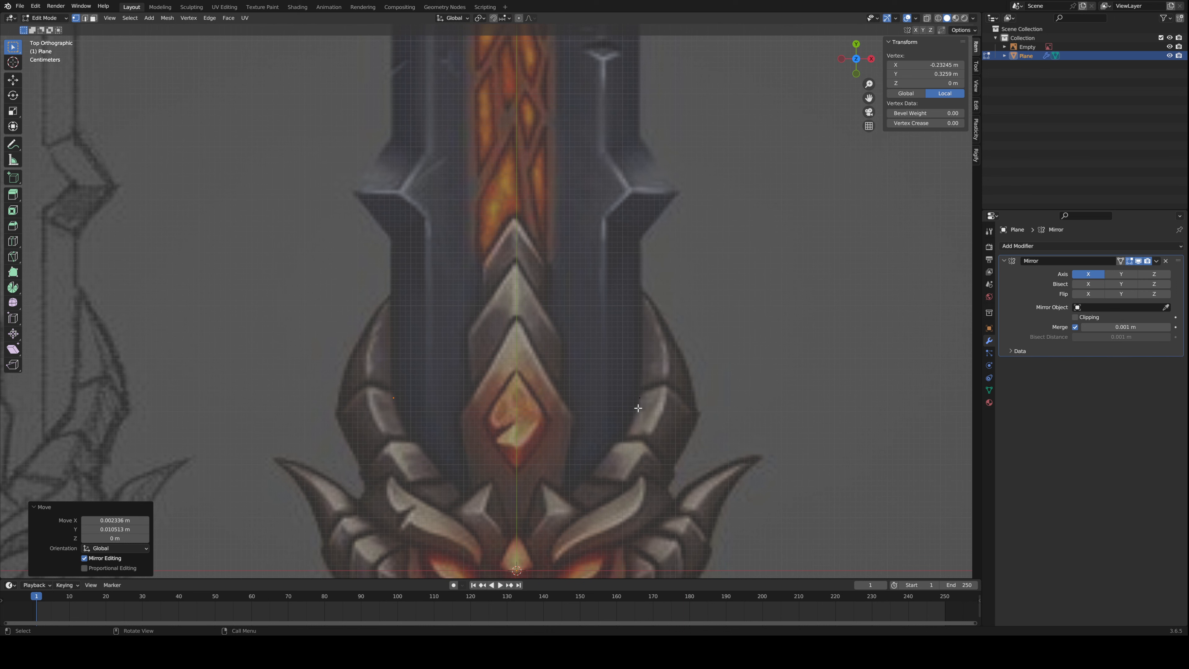
pyautogui.keyDown('shift'); pyautogui.moveTo(402, 347); pyautogui.dragTo(417, 429, button='middle'); pyautogui.keyUp('shift')
pyautogui.press('e')
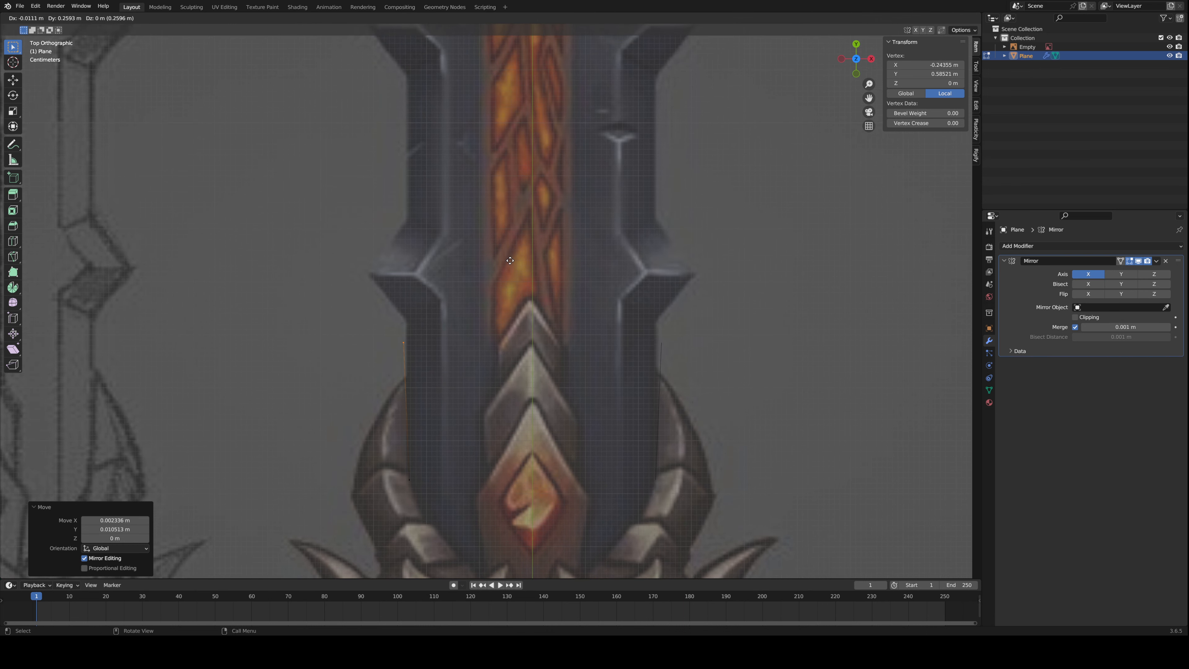
pyautogui.click(514, 242)
pyautogui.keyDown('shift'); pyautogui.moveTo(596, 381); pyautogui.dragTo(631, 432, button='middle'); pyautogui.keyUp('shift')
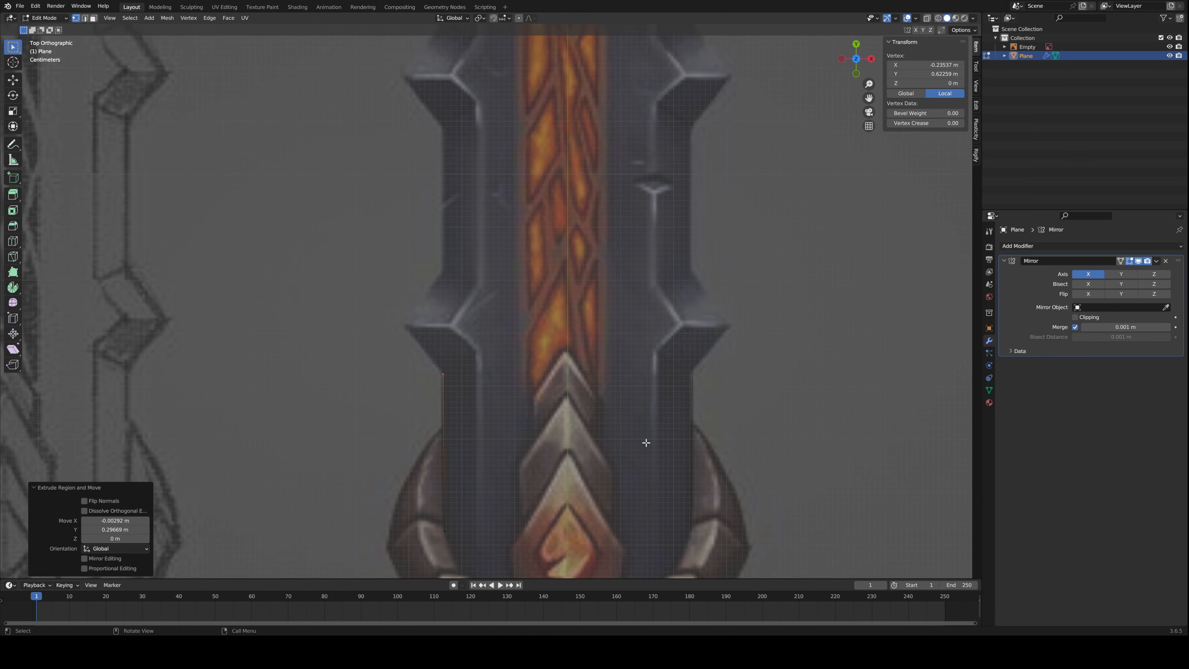
# - Extrude edges around the lowest left spike and up the straight blade edge to the second spike's base, at about Y 1.09 m
pyautogui.press('g')
pyautogui.click(613, 393)
pyautogui.keyDown('shift'); pyautogui.moveTo(558, 350); pyautogui.dragTo(534, 406, button='middle'); pyautogui.keyUp('shift')
pyautogui.press('e')
pyautogui.click(573, 354)
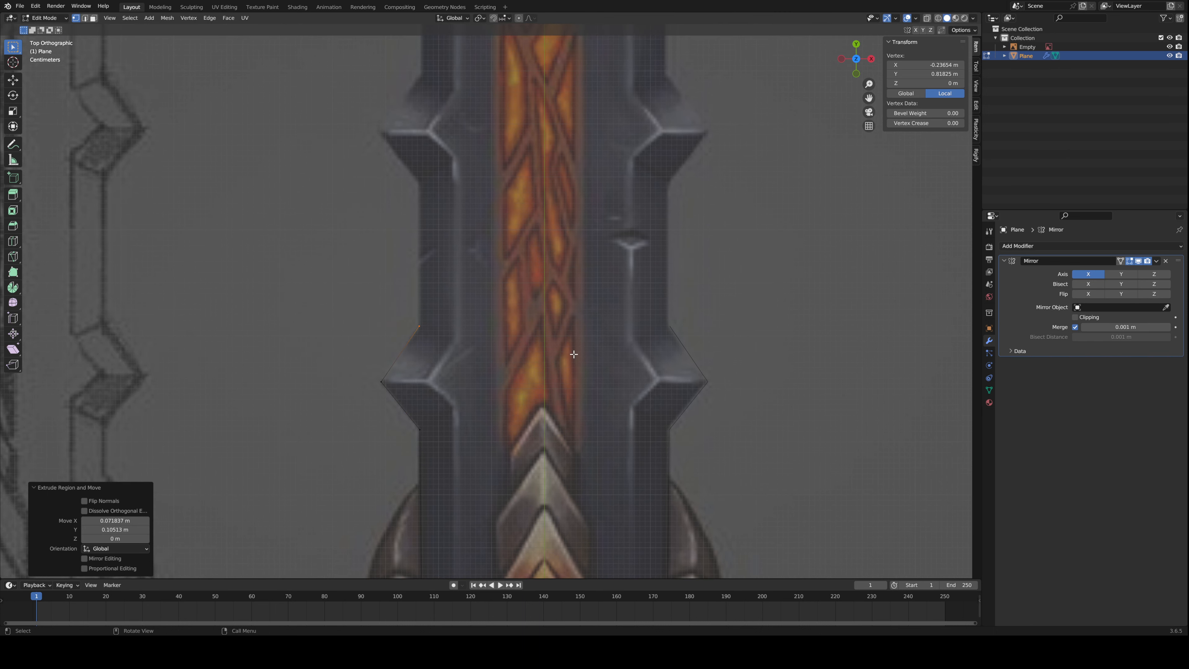
pyautogui.keyDown('shift'); pyautogui.moveTo(570, 350); pyautogui.dragTo(575, 414, button='middle'); pyautogui.keyUp('shift')
pyautogui.press('e')
pyautogui.click(571, 224)
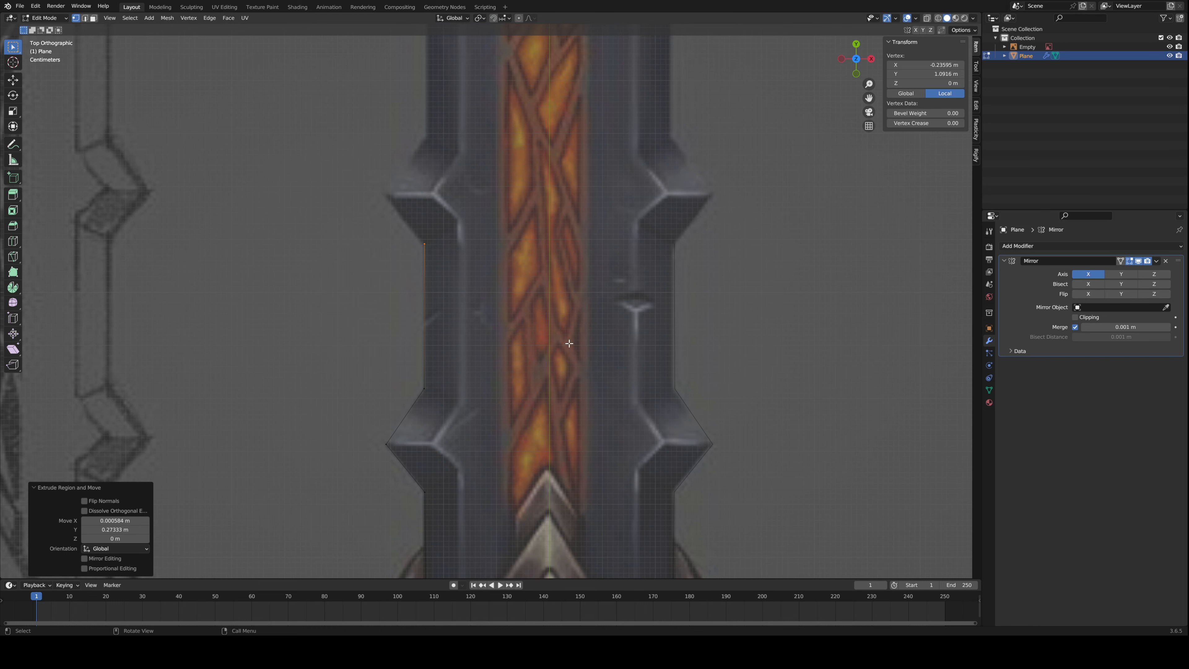
# - Extrude the lowest spike's inner bevel edges from its upper base corner to the inner corner, and join that corner to the spike's tip
pyautogui.scroll(-3, 564, 344)
pyautogui.scroll(4, 477, 350)
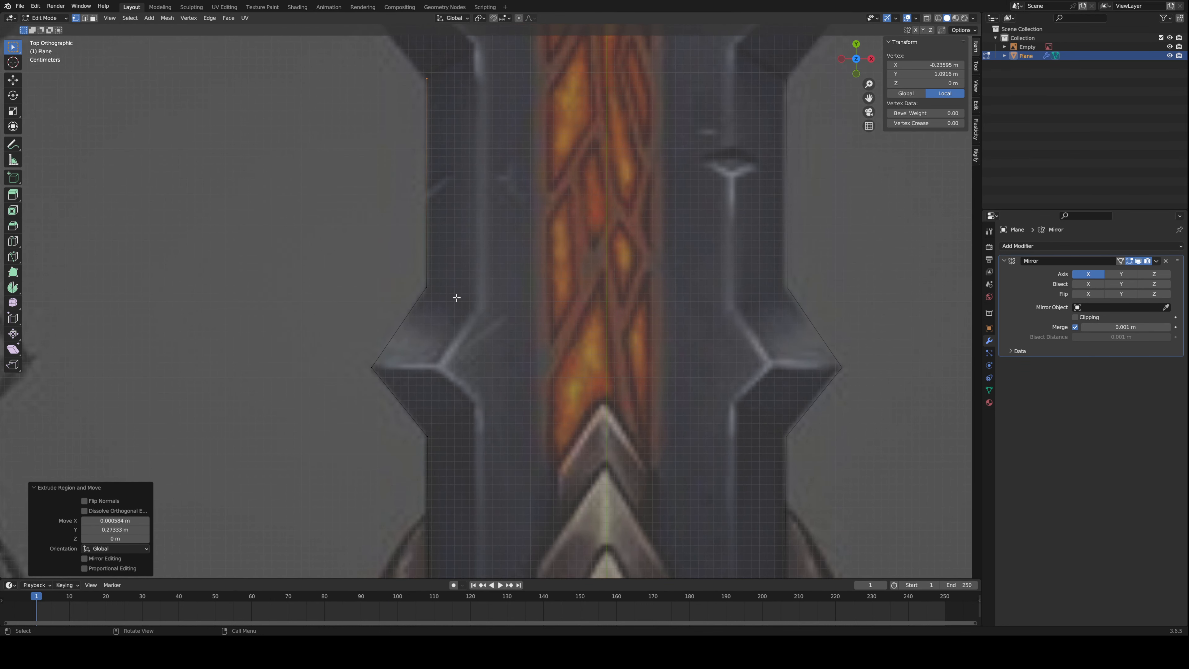
pyautogui.press('e')
pyautogui.click(510, 314)
pyautogui.press('e')
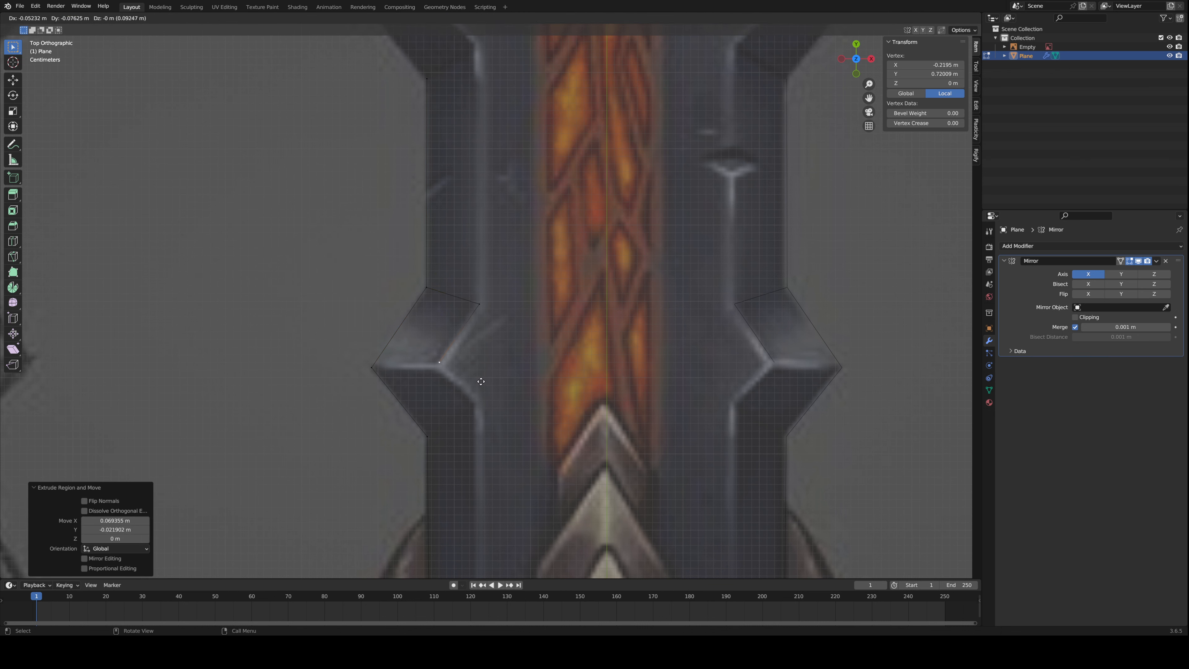
pyautogui.click(481, 385)
pyautogui.keyDown('shift'); pyautogui.click(370, 373); pyautogui.keyUp('shift')
pyautogui.press('f')
pyautogui.click(600, 380)
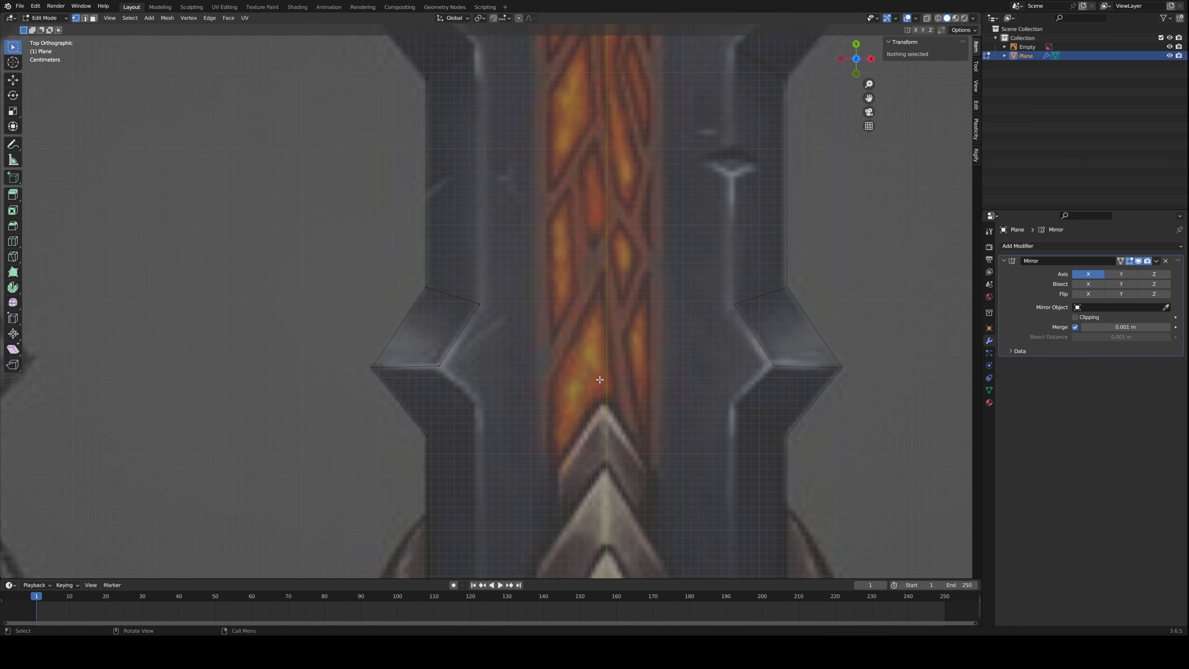
# - Try another extrusion from the lowest spike's inner corner, undo it, and rejoin the inner corner and the tip with an edge
pyautogui.scroll(-3, 605, 403)
pyautogui.scroll(3, 385, 398)
pyautogui.click(387, 401)
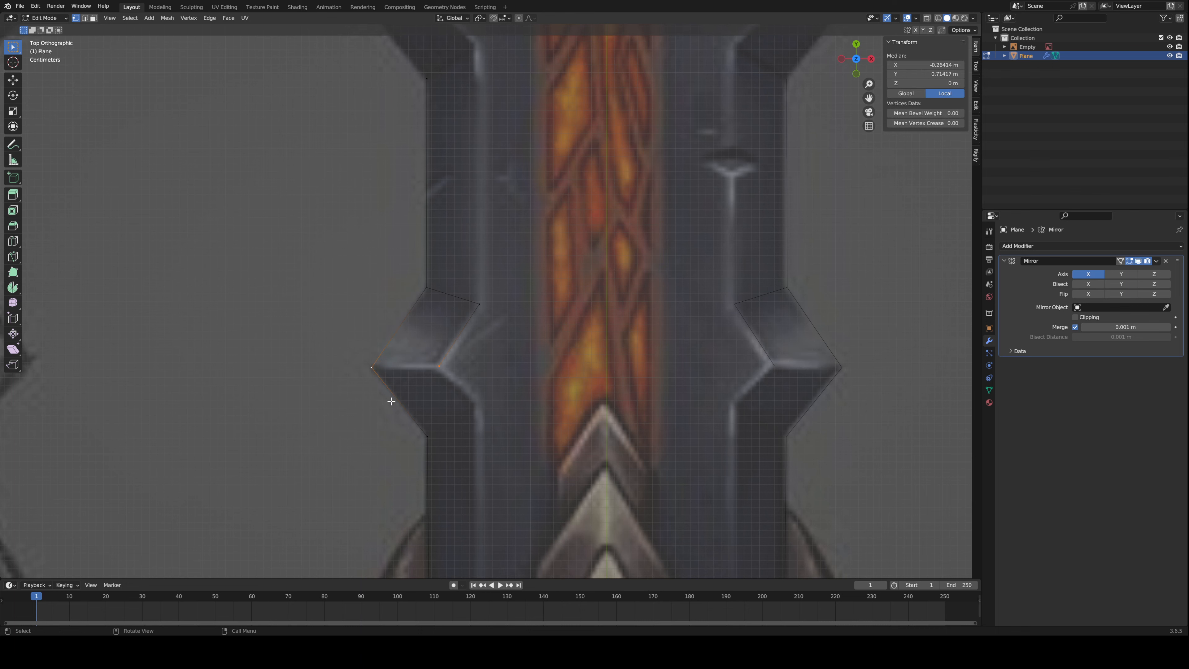
pyautogui.scroll(3, 364, 408)
pyautogui.keyDown('shift'); pyautogui.click(403, 413); pyautogui.keyUp('shift')
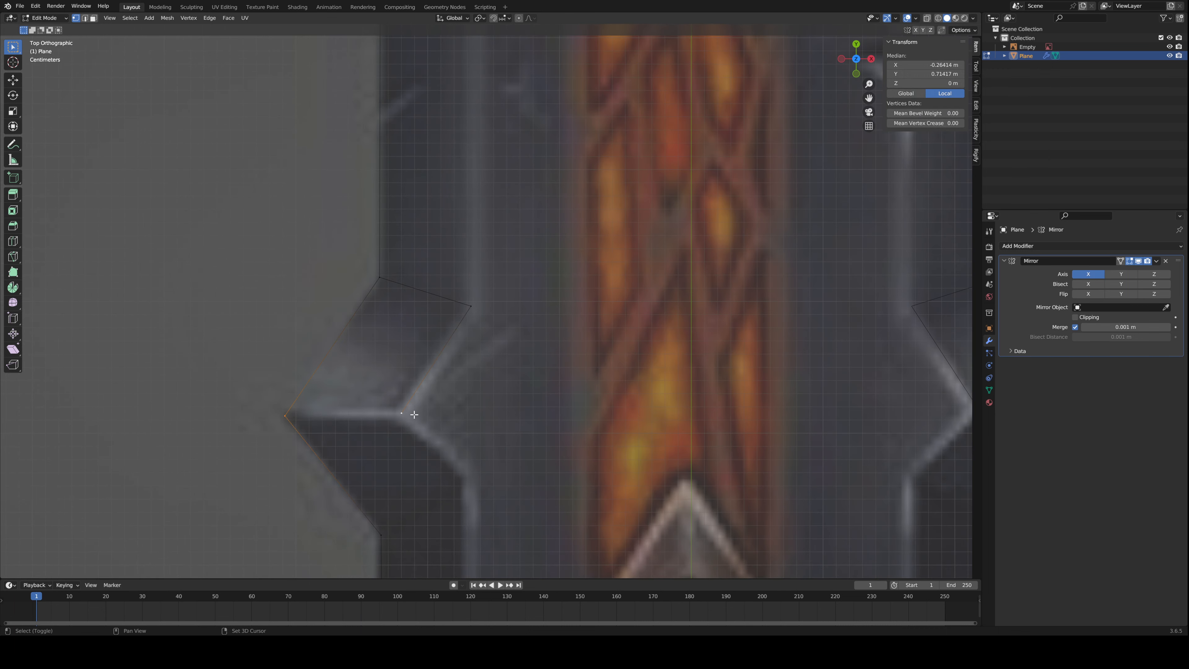
pyautogui.click(395, 415)
pyautogui.press('e')
pyautogui.click(348, 446)
pyautogui.hotkey('ctrl', 'z')
pyautogui.click(287, 418)
pyautogui.keyDown('shift'); pyautogui.click(397, 412); pyautogui.keyUp('shift')
pyautogui.press('f')
pyautogui.click(485, 413)
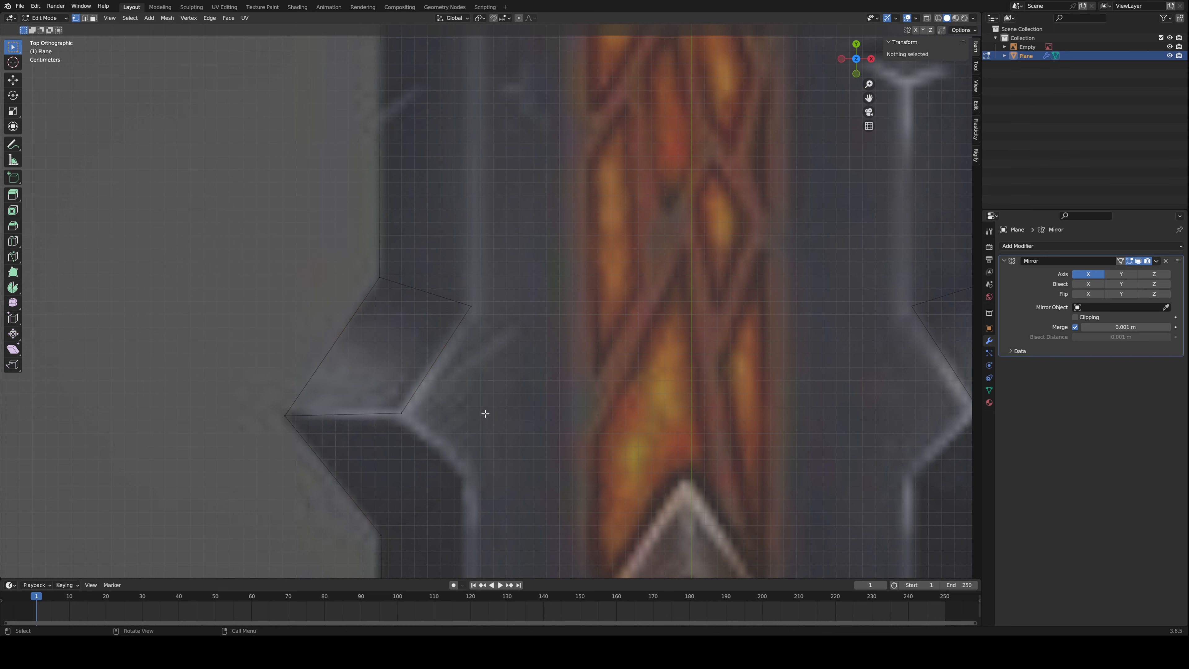
# - Try filling a face between the lowest spike's outer and inner edges, undo it, and return to vertex selection
pyautogui.press('2')
pyautogui.click(338, 325)
pyautogui.keyDown('shift'); pyautogui.click(435, 361); pyautogui.keyUp('shift')
pyautogui.press('f')
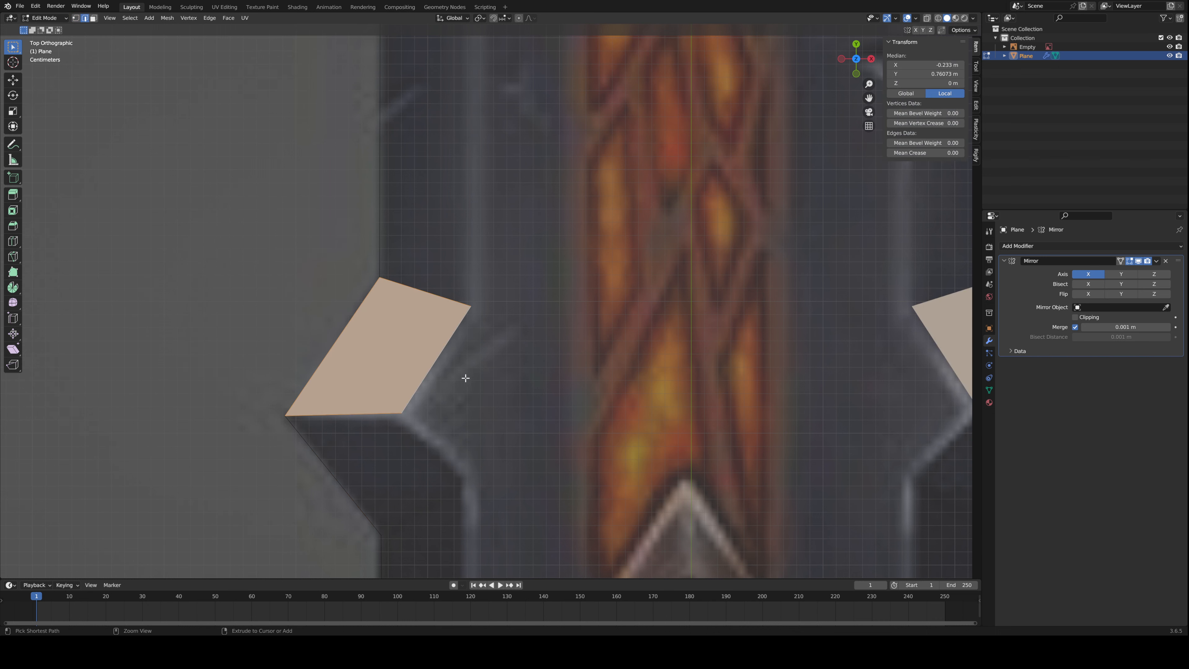
pyautogui.hotkey('ctrl', 'z')
pyautogui.hotkey('ctrl', 'z')
pyautogui.scroll(-3, 469, 378)
pyautogui.hotkey('ctrl', 'z')
pyautogui.press('1')
pyautogui.click(439, 365)
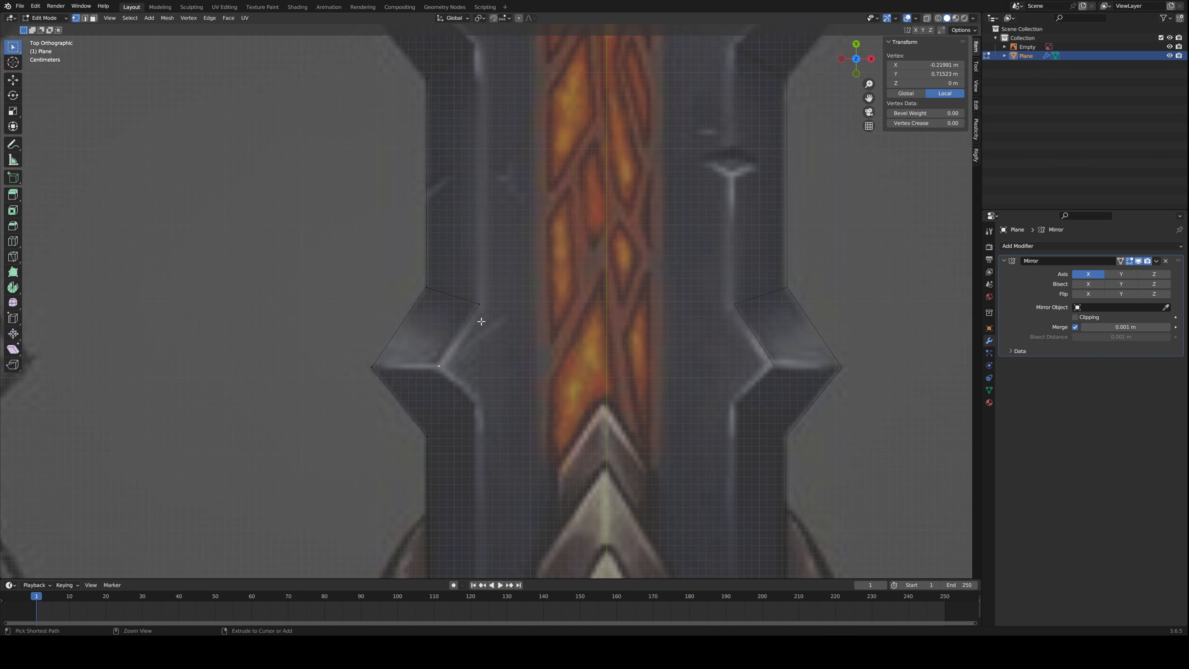
# - Extrude edges from the outline's open upper end around the second left spike, back to the blade edge at about Y 1.29 m
pyautogui.scroll(-3, 457, 235)
pyautogui.scroll(3, 463, 299)
pyautogui.keyDown('shift'); pyautogui.moveTo(456, 234); pyautogui.dragTo(500, 363, button='middle'); pyautogui.keyUp('shift')
pyautogui.click(450, 231)
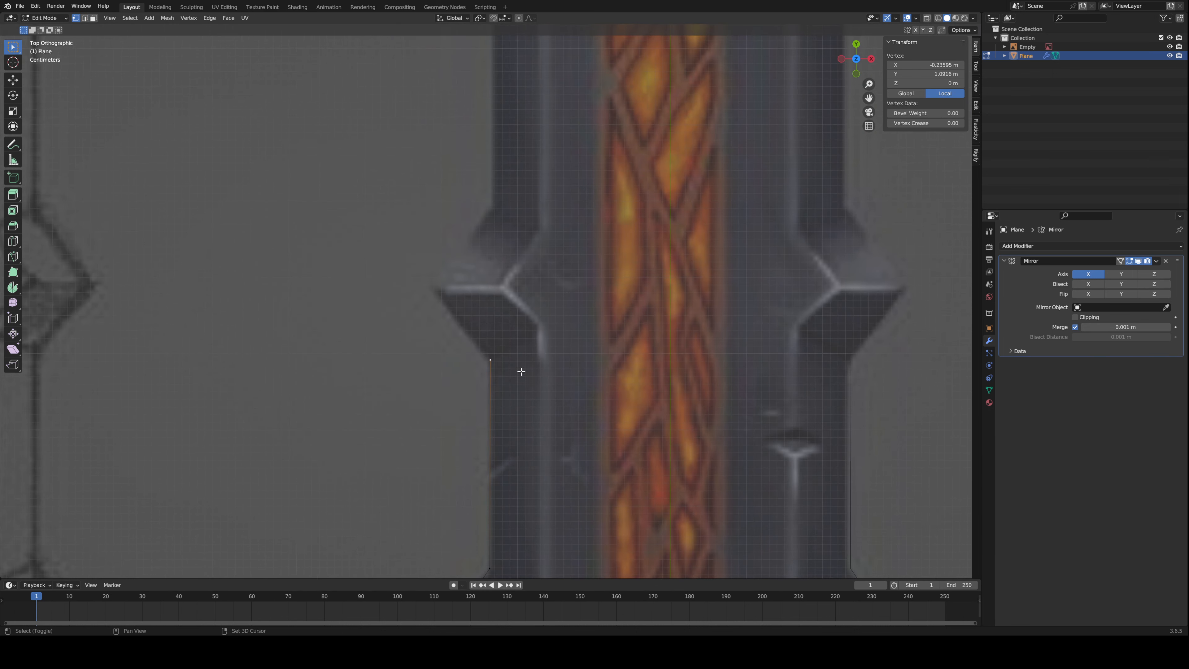
pyautogui.press('e')
pyautogui.click(493, 311)
pyautogui.keyDown('shift'); pyautogui.moveTo(500, 300); pyautogui.dragTo(493, 387, button='middle'); pyautogui.keyUp('shift')
pyautogui.press('e')
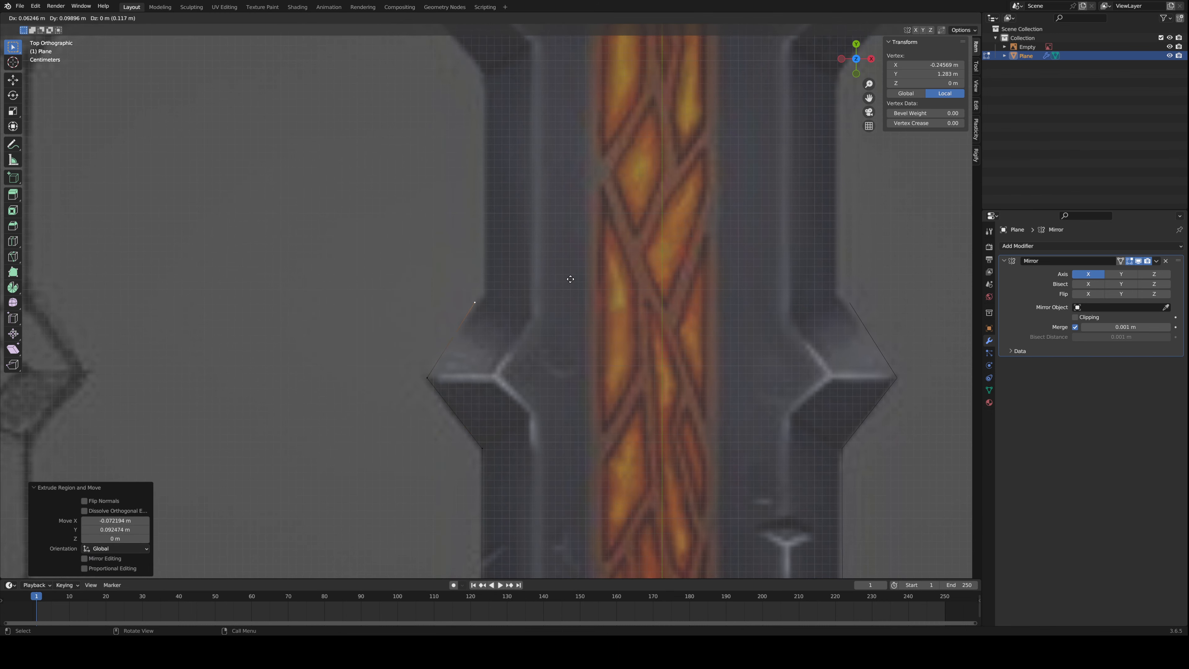
pyautogui.click(579, 270)
# - Extrude edges up the straight blade edge and around the third left spike, ending at about Y 1.78 m
pyautogui.keyDown('shift'); pyautogui.moveTo(581, 263); pyautogui.dragTo(566, 359, button='middle'); pyautogui.keyUp('shift')
pyautogui.press('e')
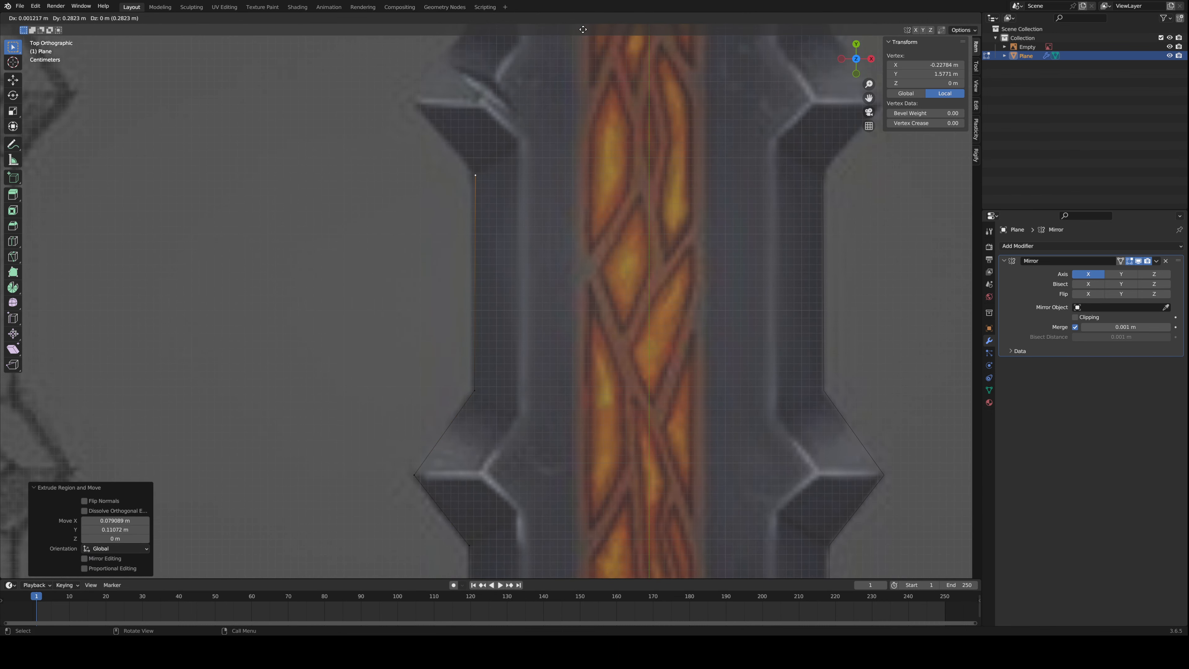
pyautogui.click(581, 67)
pyautogui.press('e')
pyautogui.keyDown('shift'); pyautogui.moveTo(581, 67); pyautogui.dragTo(604, 323, button='middle'); pyautogui.keyUp('shift')
pyautogui.click(609, 268)
pyautogui.press('e')
pyautogui.click(661, 243)
# - Extrude edges up the blade and around the fourth left spike, with its tip at about X -0.308 m, Y 2.097 m
pyautogui.keyDown('shift'); pyautogui.moveTo(568, 254); pyautogui.dragTo(543, 393, button='middle'); pyautogui.keyUp('shift')
pyautogui.press('e')
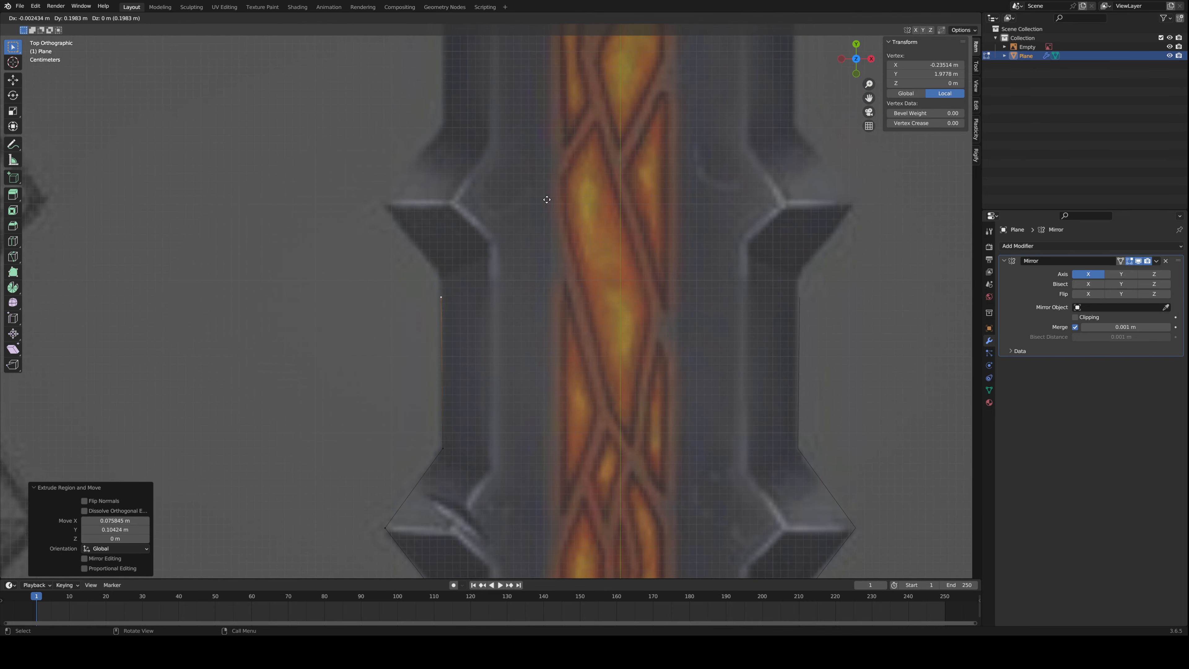
pyautogui.click(551, 189)
pyautogui.keyDown('shift'); pyautogui.moveTo(580, 260); pyautogui.dragTo(621, 310, button='middle'); pyautogui.keyUp('shift')
pyautogui.press('e')
pyautogui.click(569, 240)
pyautogui.keyDown('shift'); pyautogui.moveTo(568, 240); pyautogui.dragTo(559, 356, button='middle'); pyautogui.keyUp('shift')
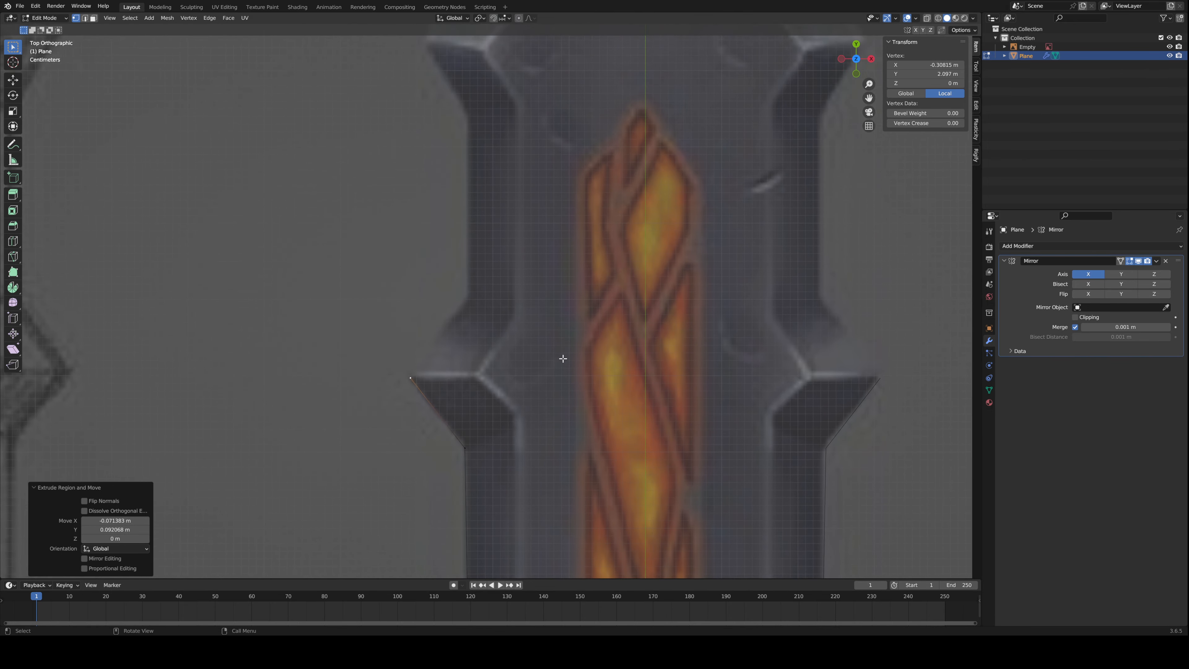
pyautogui.press('e')
pyautogui.click(627, 252)
# - Extrude edges up the last straight section and out to the shoulder corner below the blade's point, at about X -0.289 m, Y 2.538 m
pyautogui.keyDown('shift'); pyautogui.moveTo(627, 252); pyautogui.dragTo(577, 384, button='middle'); pyautogui.keyUp('shift')
pyautogui.press('e')
pyautogui.click(580, 215)
pyautogui.keyDown('shift'); pyautogui.moveTo(580, 215); pyautogui.dragTo(604, 302, button='middle'); pyautogui.keyUp('shift')
pyautogui.press('e')
pyautogui.click(566, 248)
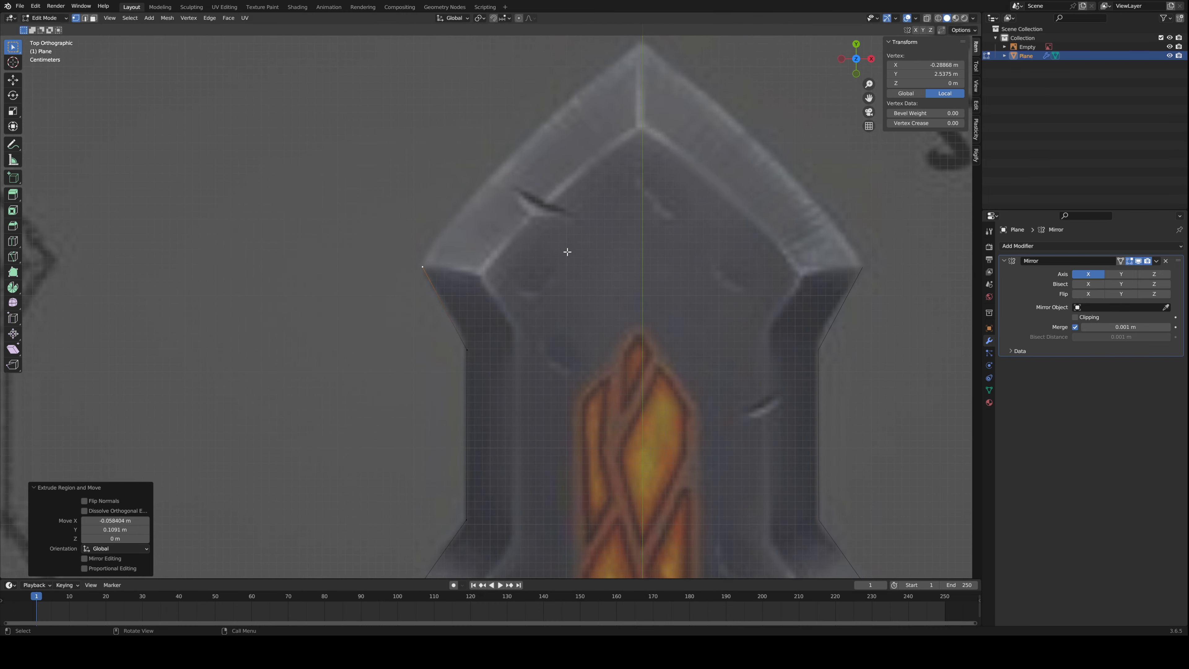
# - Extrude three edges along the curved left side of the blade's point, from the shoulder corner to the center line
pyautogui.keyDown('shift'); pyautogui.moveTo(565, 249); pyautogui.dragTo(537, 310, button='middle'); pyautogui.keyUp('shift')
pyautogui.keyDown('shift'); pyautogui.moveTo(611, 128); pyautogui.dragTo(599, 148, button='middle'); pyautogui.keyUp('shift')
pyautogui.press('e')
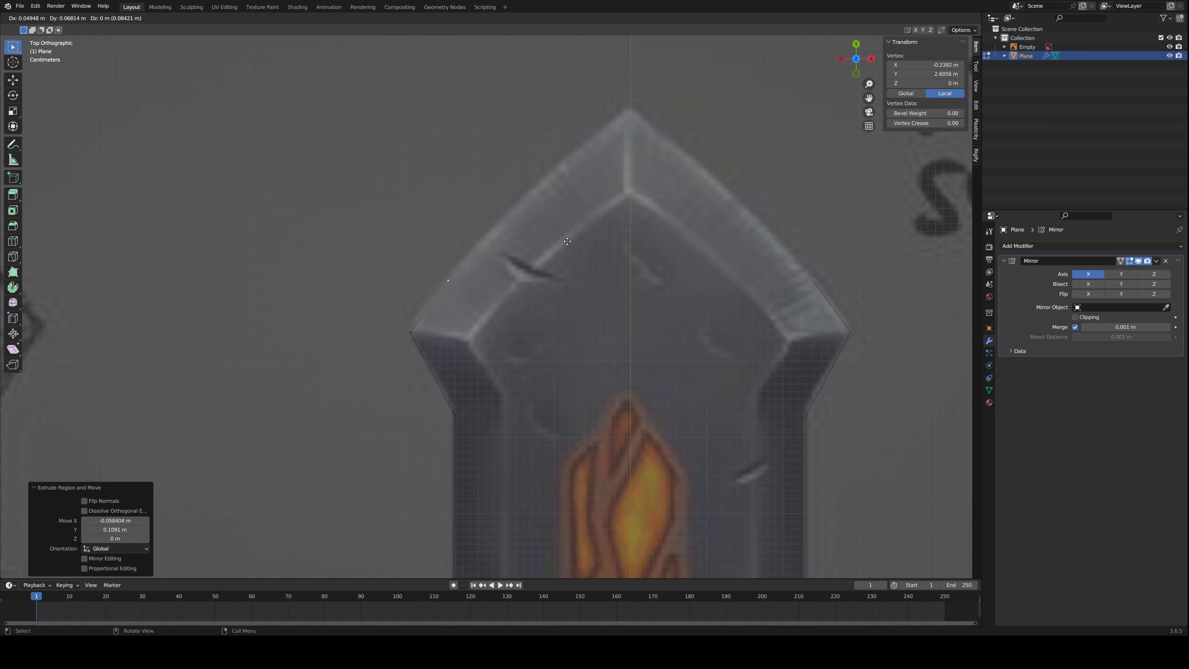
pyautogui.click(584, 218)
pyautogui.press('e')
pyautogui.click(691, 129)
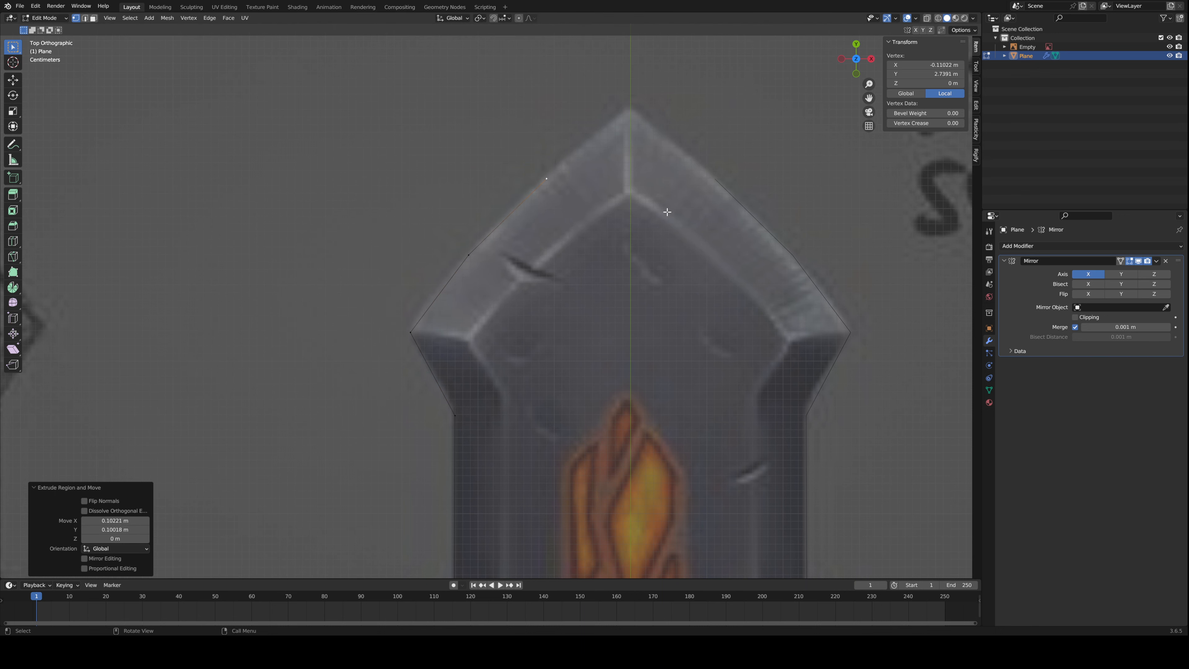
pyautogui.press('e')
pyautogui.click(725, 197)
# - Enable Clipping on the Mirror modifier and move the blade's topmost vertex onto the center line at X 0 m, Y about 2.831 m
pyautogui.scroll(4, 571, 205)
pyautogui.press('g')
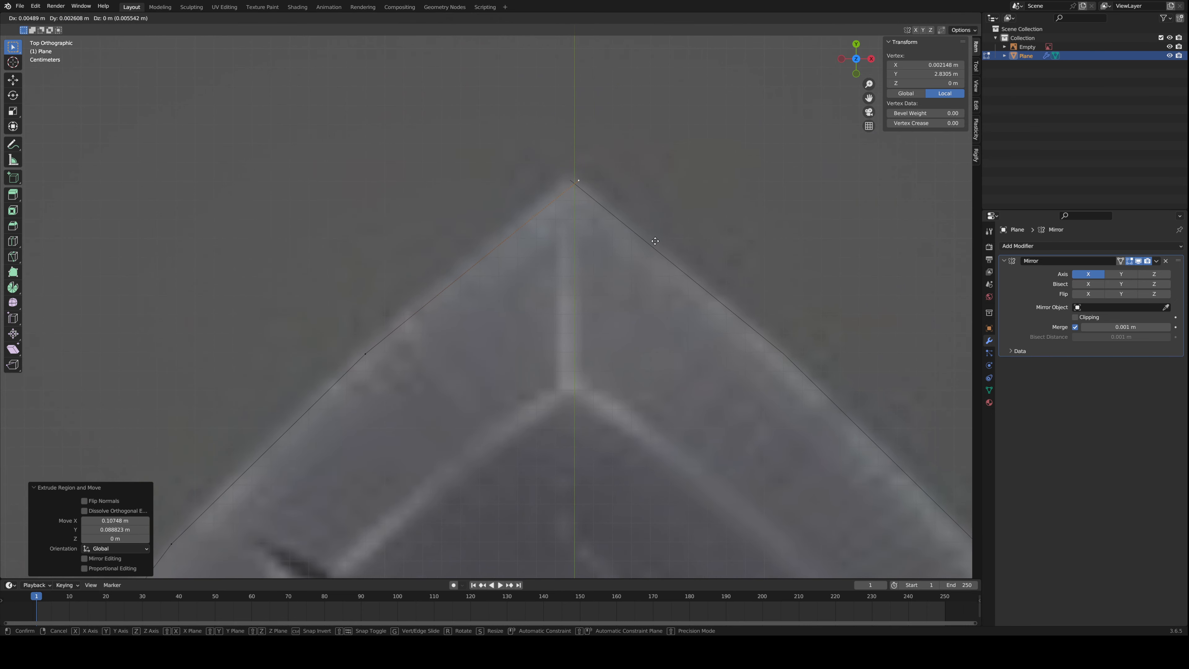
pyautogui.click(654, 239)
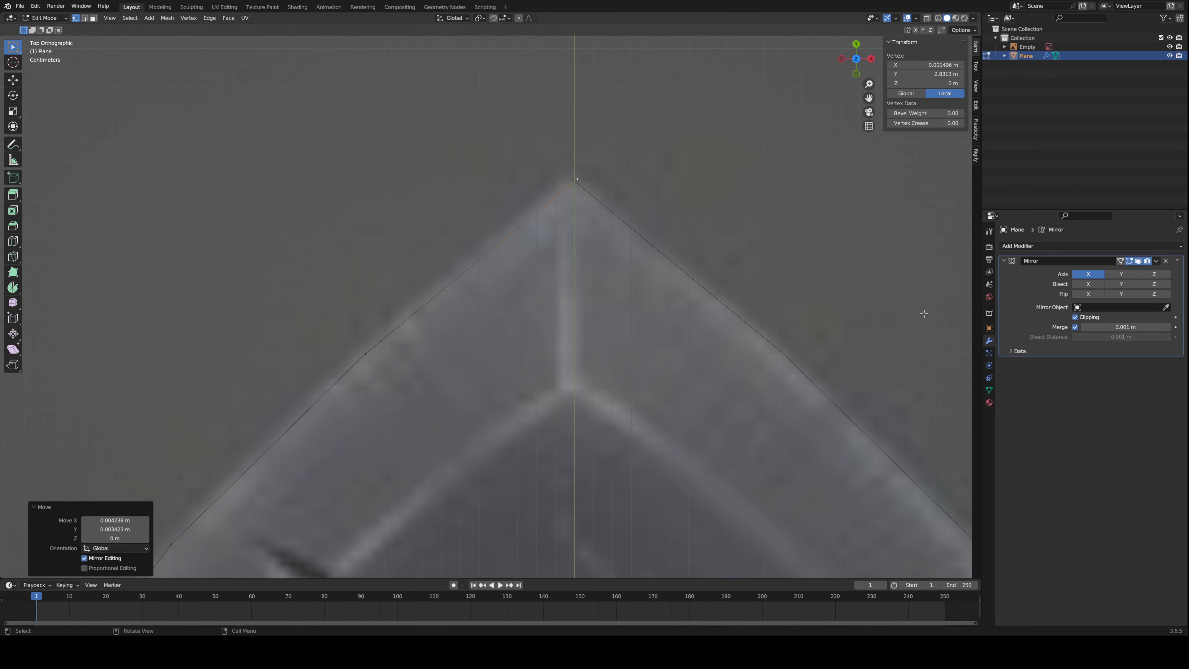
pyautogui.press('g')
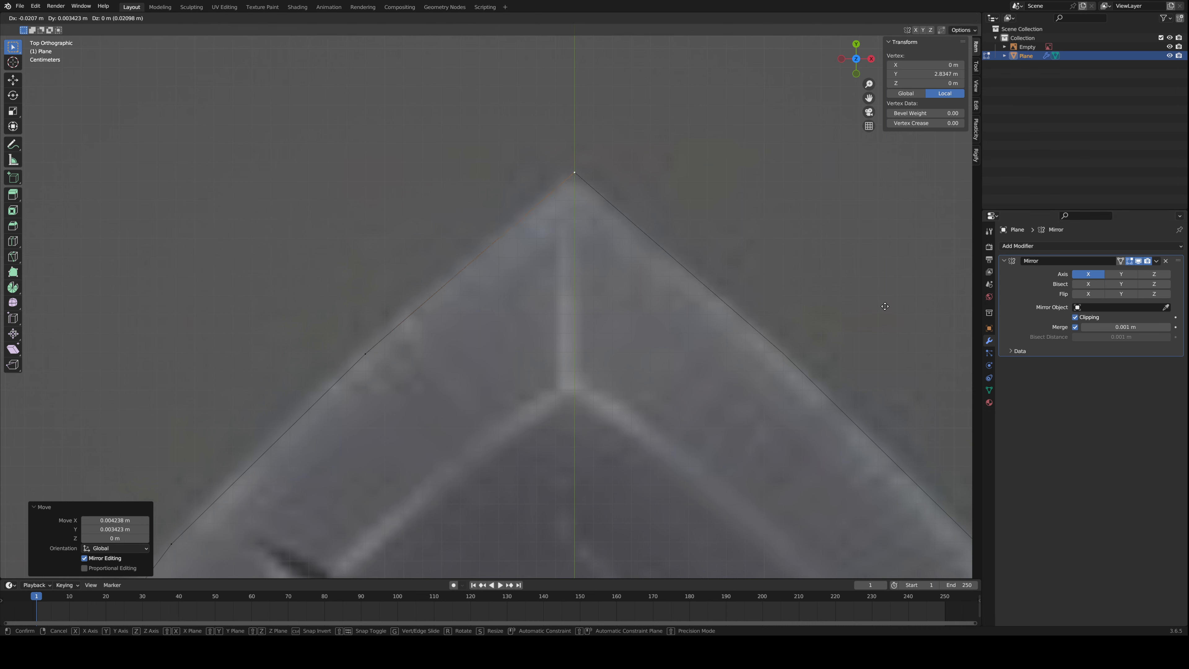
pyautogui.click(902, 314)
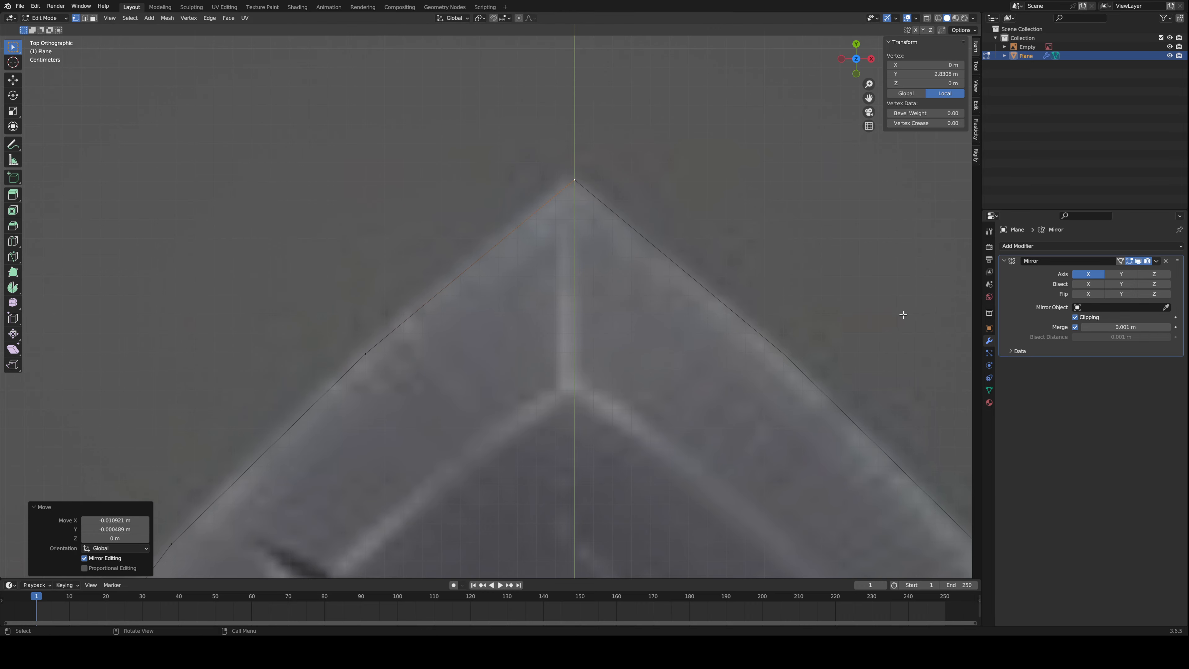
# - Move the blade outline's lowest left vertex down along Y to about Y 0.195 m
pyautogui.scroll(-6, 568, 358)
pyautogui.scroll(-2, 568, 358)
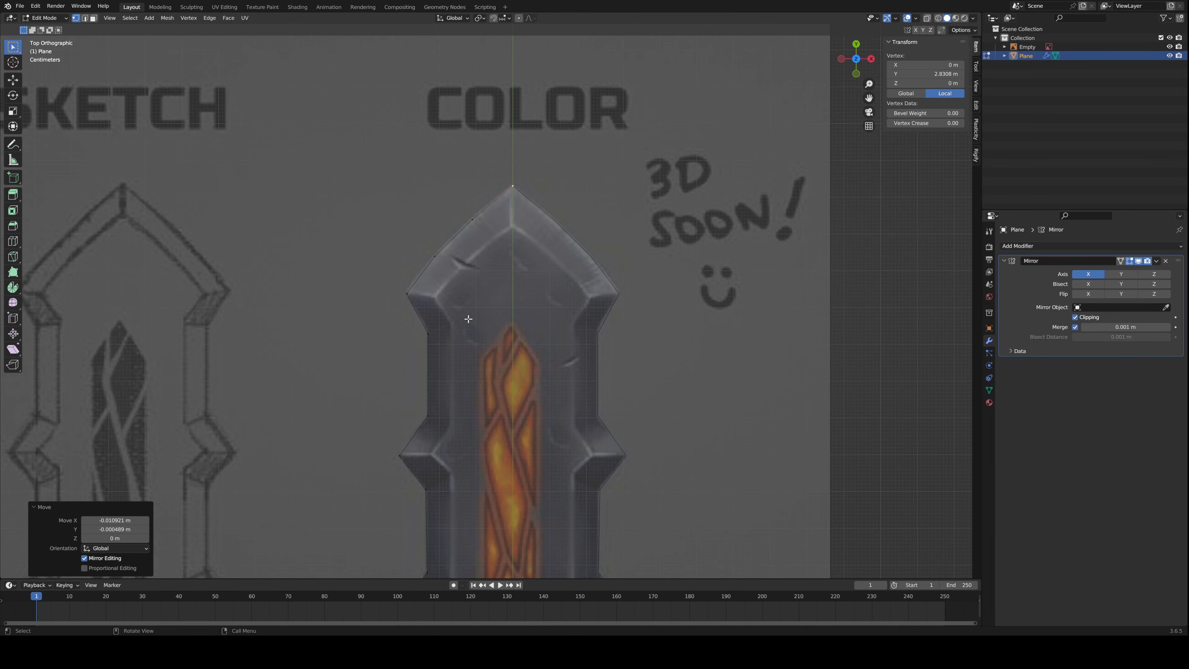
pyautogui.keyDown('shift'); pyautogui.moveTo(469, 319); pyautogui.dragTo(445, 247, button='middle'); pyautogui.keyUp('shift')
pyautogui.scroll(-3, 449, 255)
pyautogui.keyDown('shift'); pyautogui.moveTo(502, 395); pyautogui.dragTo(520, 273, button='middle'); pyautogui.keyUp('shift')
pyautogui.keyDown('shift'); pyautogui.moveTo(556, 470); pyautogui.dragTo(521, 221, button='middle'); pyautogui.keyUp('shift')
pyautogui.scroll(5, 429, 489)
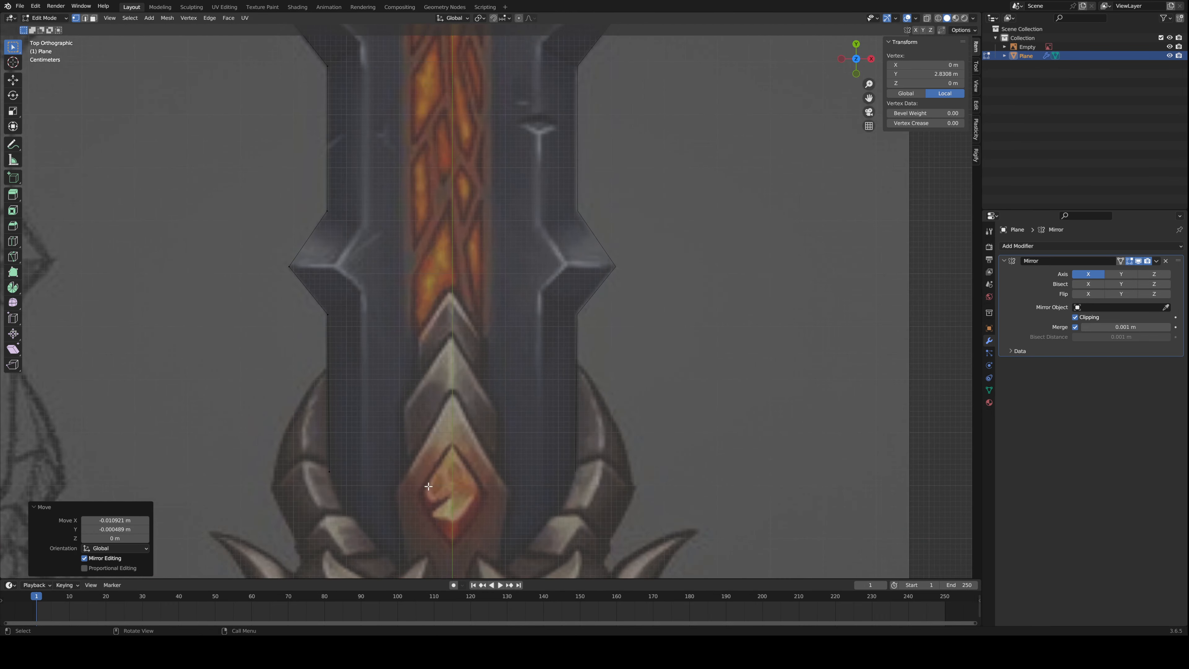
pyautogui.keyDown('shift'); pyautogui.moveTo(430, 489); pyautogui.dragTo(451, 356, button='middle'); pyautogui.keyUp('shift')
pyautogui.scroll(2, 451, 356)
pyautogui.keyDown('shift'); pyautogui.moveTo(354, 310); pyautogui.dragTo(390, 314, button='middle'); pyautogui.keyUp('shift')
pyautogui.click(393, 334)
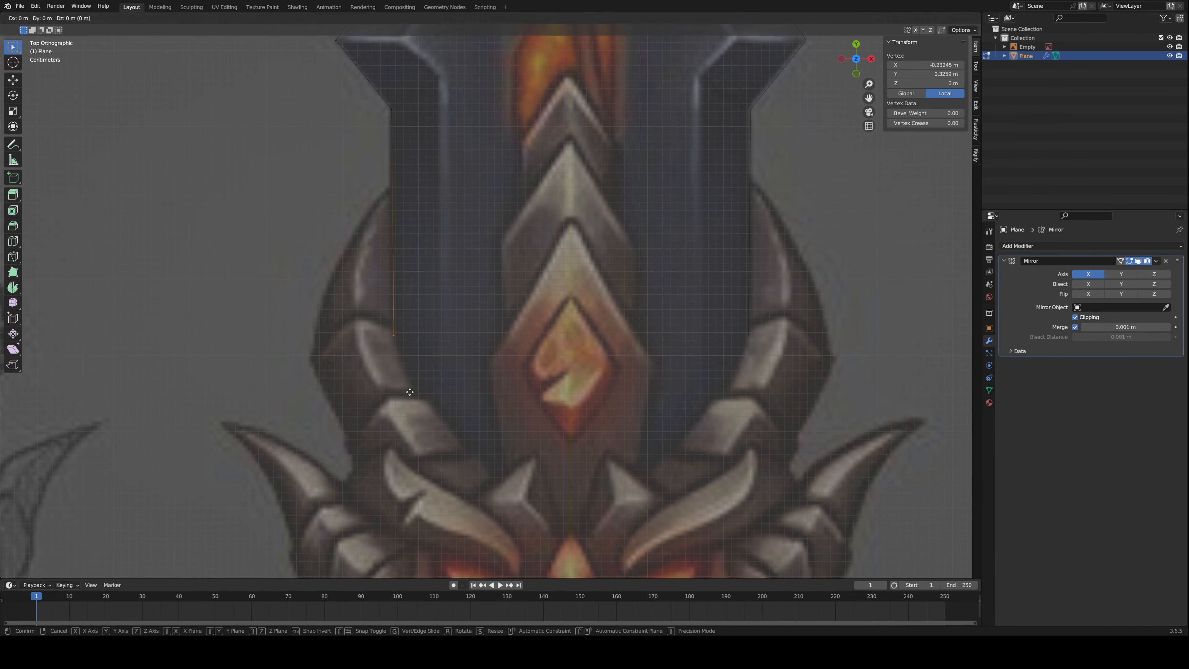
pyautogui.press('g')
pyautogui.press('y')
pyautogui.click(407, 451)
# - Lower the bottom left vertex along Y to about Y 0.092 m and extrude it inward along X to about X -0.176 m
pyautogui.scroll(-3, 407, 451)
pyautogui.press('g')
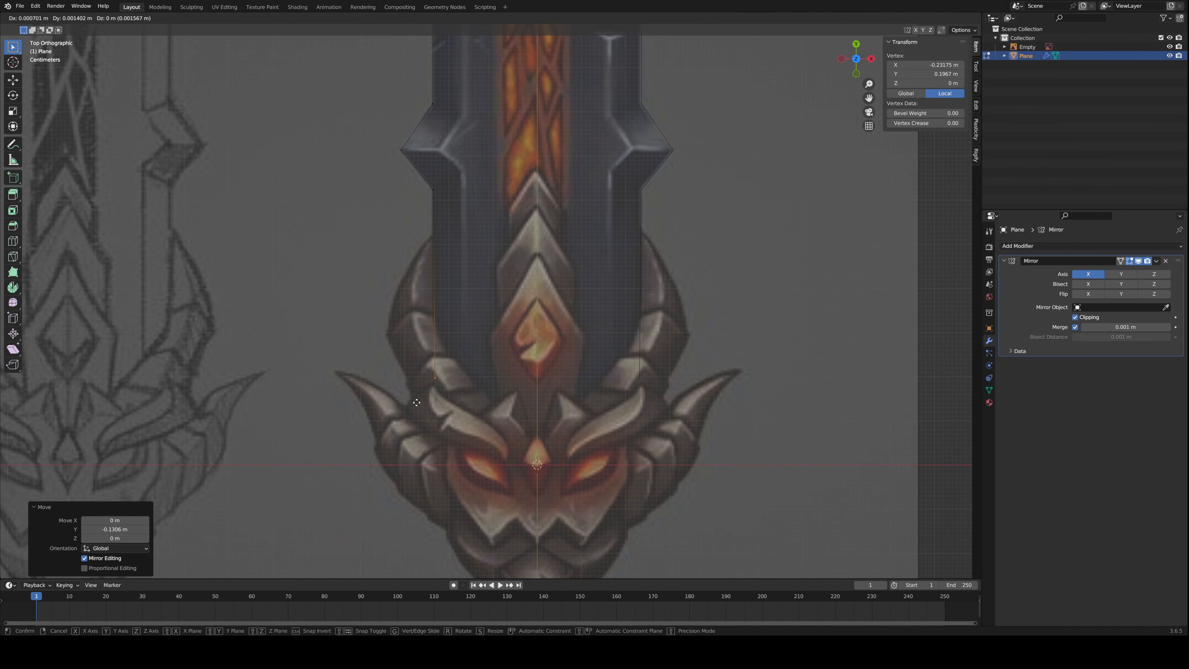
pyautogui.press('y')
pyautogui.click(439, 451)
pyautogui.press('g')
pyautogui.press('y')
pyautogui.click(464, 441)
pyautogui.scroll(2, 503, 421)
pyautogui.press('g')
pyautogui.press('x')
pyautogui.click(528, 419)
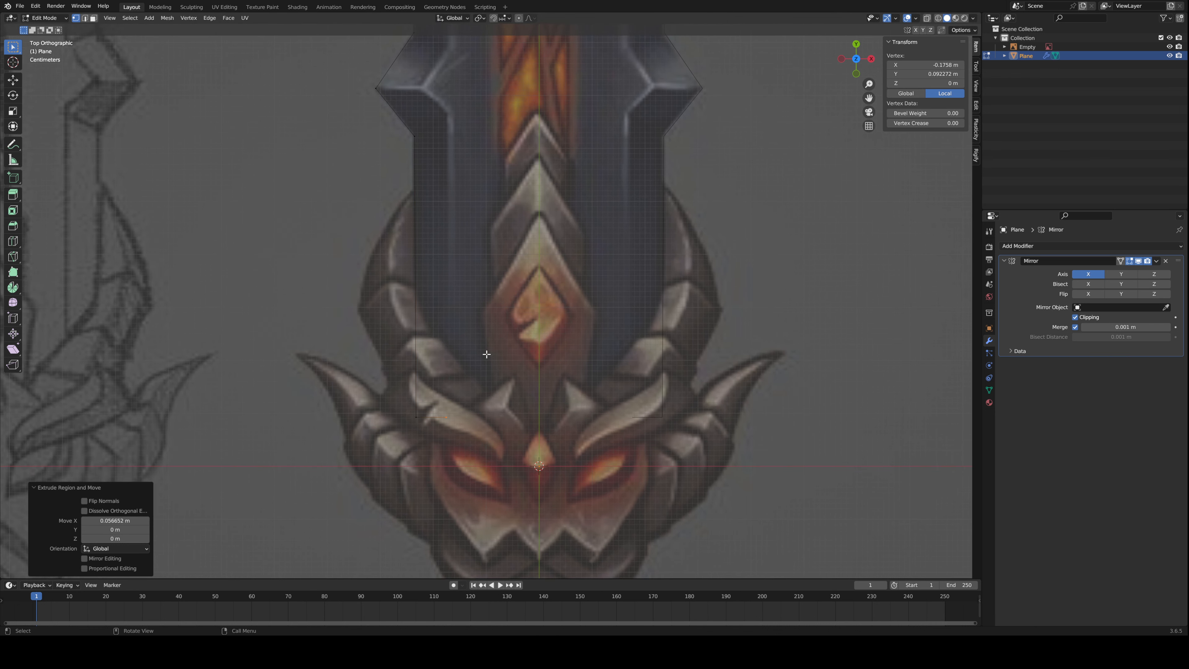
# - Extrude the inner bottom vertex up along Y to about Y 0.626 m, just below the lowest spike
pyautogui.press('e')
pyautogui.press('y')
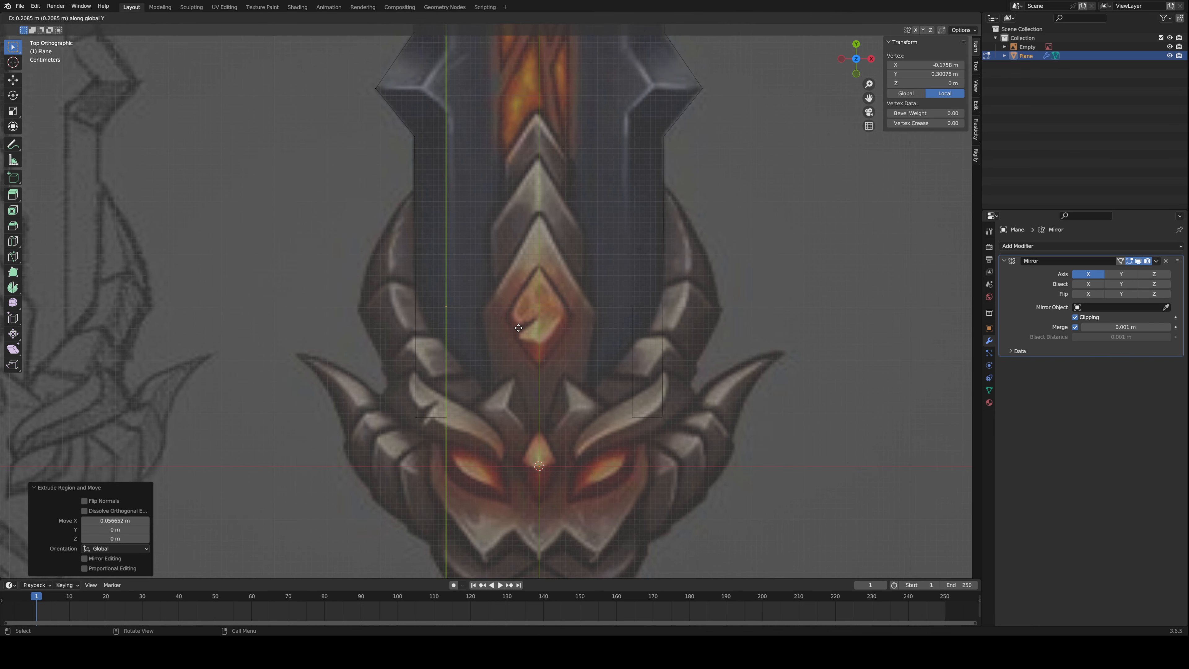
pyautogui.click(502, 328)
pyautogui.scroll(1, 501, 385)
pyautogui.click(435, 305)
pyautogui.keyDown('shift'); pyautogui.moveTo(478, 293); pyautogui.dragTo(478, 382, button='middle'); pyautogui.keyUp('shift')
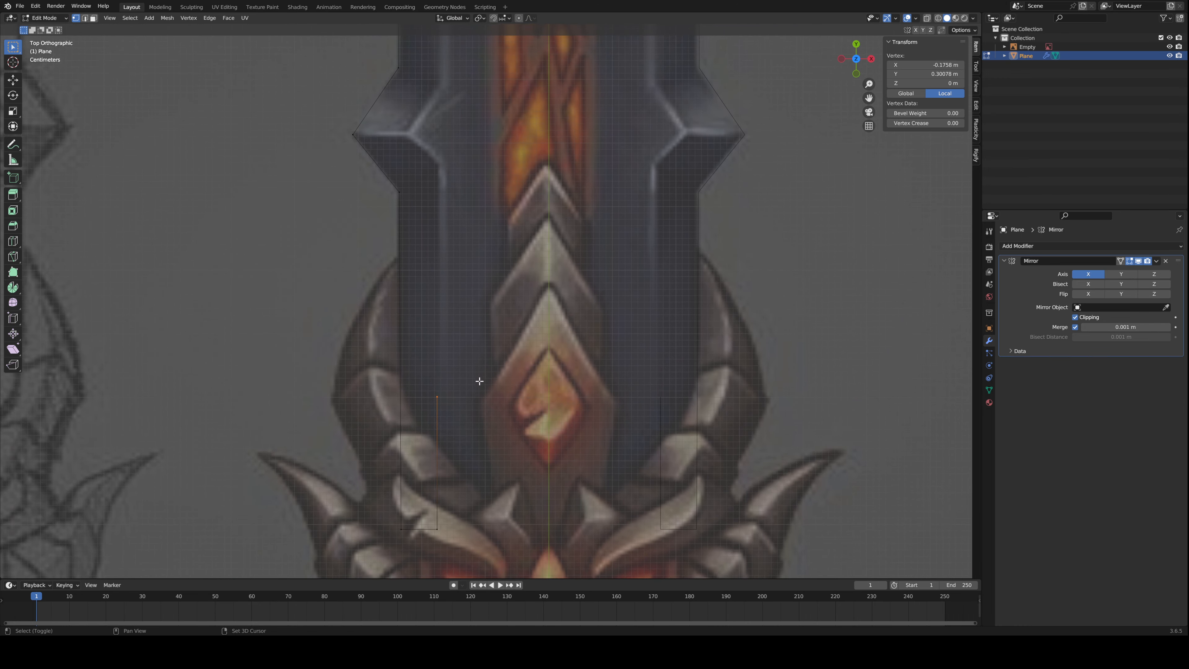
pyautogui.press('g')
pyautogui.press('y')
pyautogui.click(457, 172)
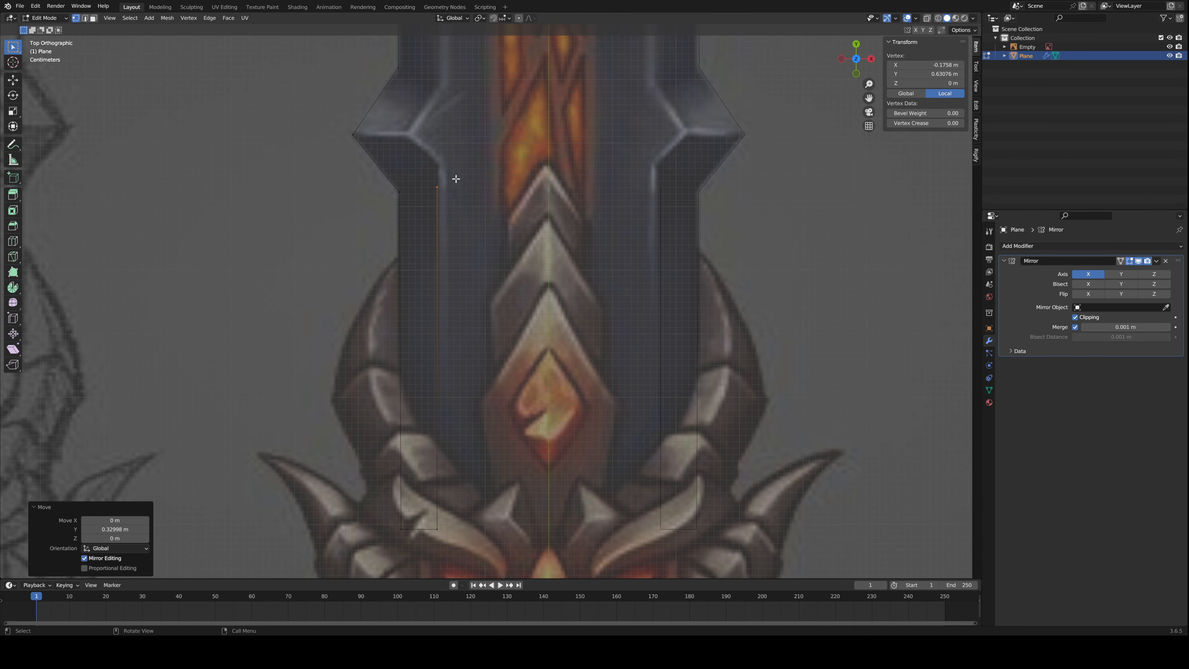
pyautogui.scroll(2, 452, 190)
pyautogui.press('g')
pyautogui.press('y')
pyautogui.click(454, 223)
pyautogui.scroll(-3, 461, 328)
pyautogui.keyDown('shift'); pyautogui.moveTo(462, 371); pyautogui.dragTo(469, 262, button='middle'); pyautogui.keyUp('shift')
pyautogui.scroll(2, 468, 267)
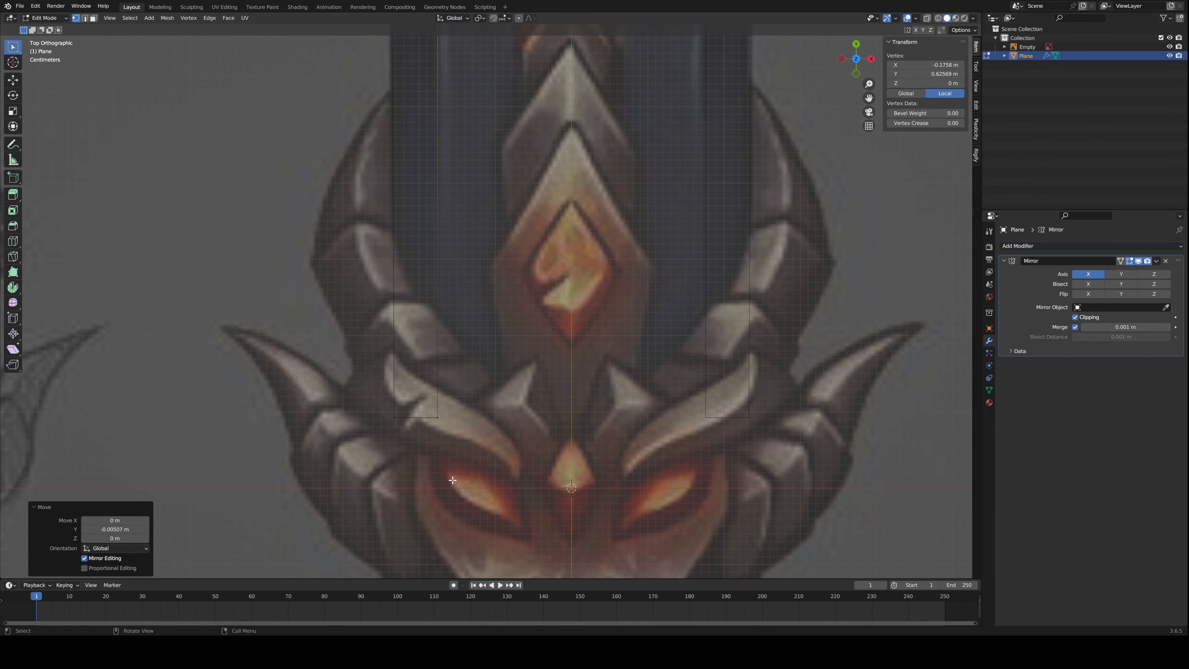
pyautogui.click(405, 386)
pyautogui.click(395, 420)
pyautogui.click(438, 421)
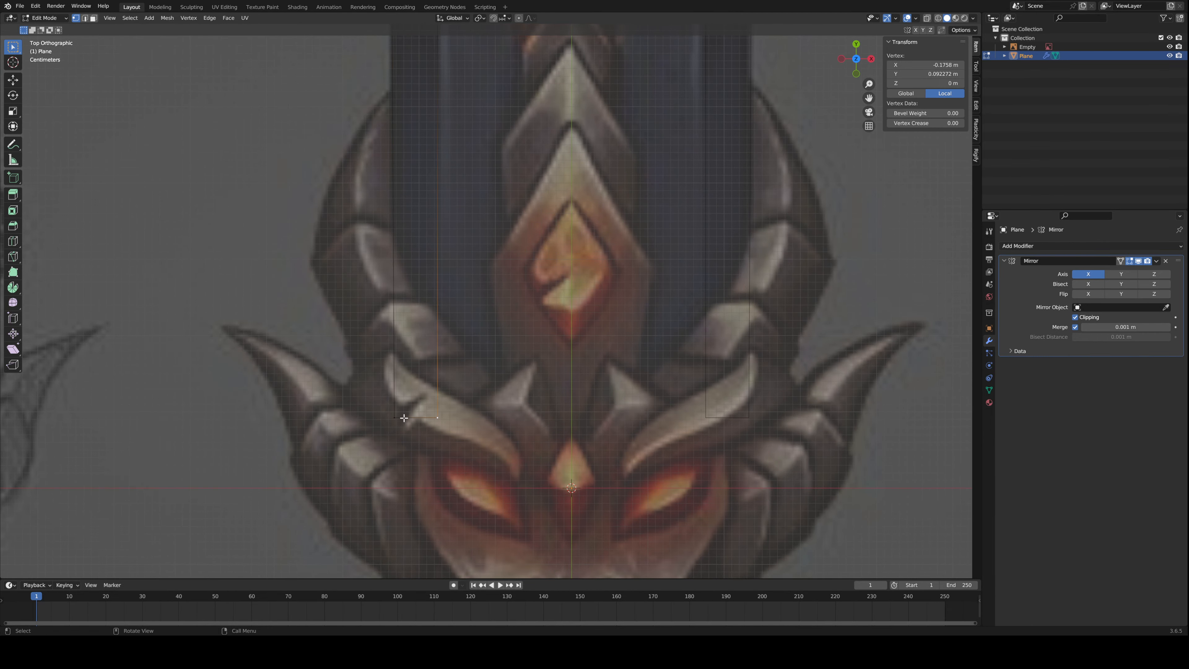
pyautogui.click(397, 418)
pyautogui.click(436, 421)
# - Move the inner line's upper vertex up along Y to the bevel bend below the lowest spike, at about Y 0.662 m
pyautogui.keyDown('shift'); pyautogui.moveTo(382, 282); pyautogui.dragTo(397, 441, button='middle'); pyautogui.keyUp('shift')
pyautogui.keyDown('shift'); pyautogui.moveTo(403, 203); pyautogui.dragTo(409, 326, button='middle'); pyautogui.keyUp('shift')
pyautogui.scroll(4, 406, 316)
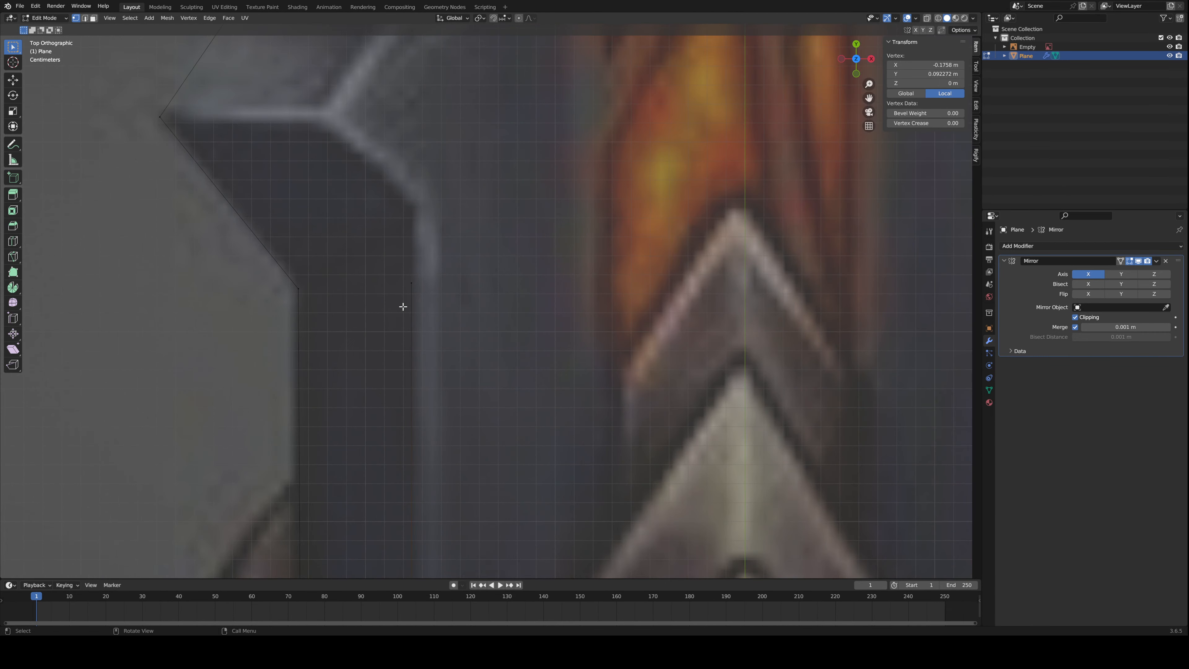
pyautogui.click(414, 263)
pyautogui.keyDown('shift'); pyautogui.moveTo(413, 263); pyautogui.dragTo(448, 339, button='middle'); pyautogui.keyUp('shift')
pyautogui.press('g')
pyautogui.press('y')
pyautogui.click(491, 296)
pyautogui.click(452, 291)
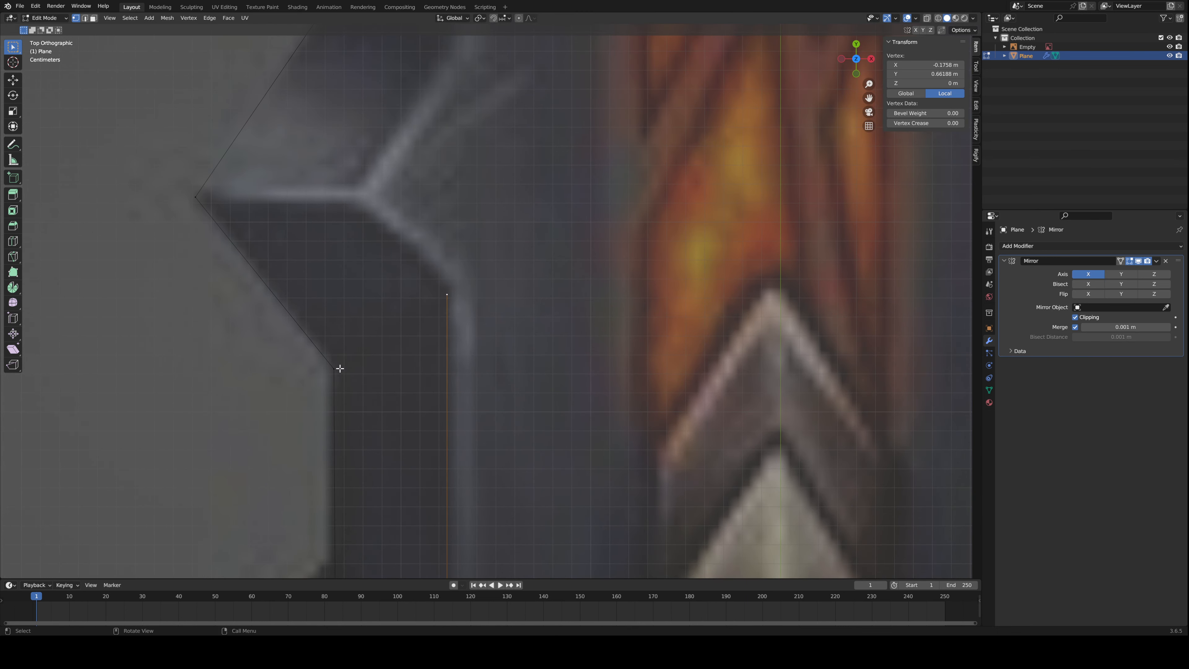
# - Extrude two edges around the inner corner of the lowest left spike, ending at about X -0.165 m, Y 0.792 m
pyautogui.keyDown('shift'); pyautogui.moveTo(482, 315); pyautogui.dragTo(509, 373, button='middle'); pyautogui.keyUp('shift')
pyautogui.click(261, 252)
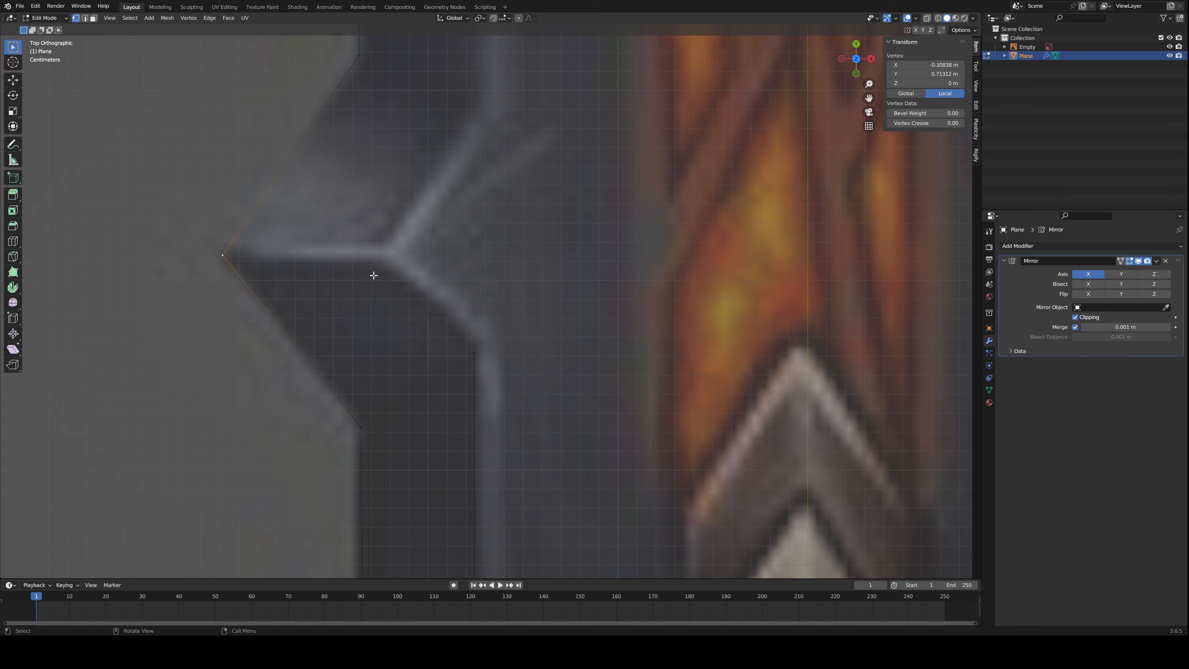
pyautogui.click(395, 263)
pyautogui.click(482, 340)
pyautogui.press('e')
pyautogui.click(428, 237)
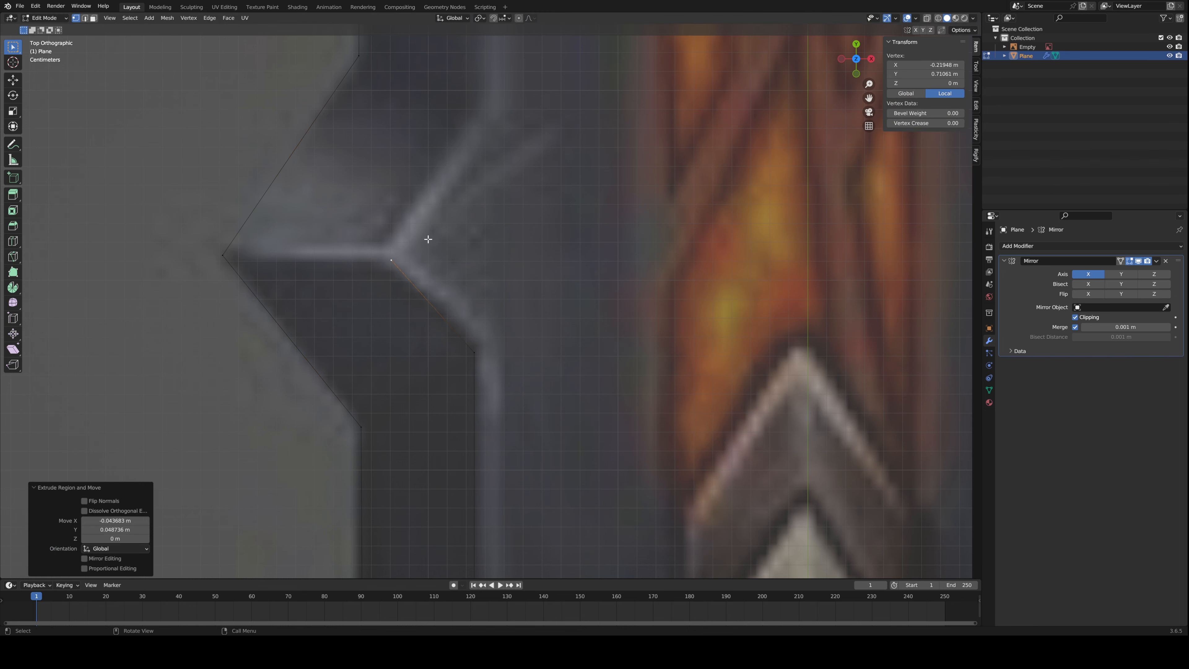
pyautogui.scroll(-4, 461, 237)
pyautogui.keyDown('shift'); pyautogui.moveTo(596, 272); pyautogui.dragTo(603, 376, button='middle'); pyautogui.keyUp('shift')
pyautogui.press('e')
pyautogui.click(650, 303)
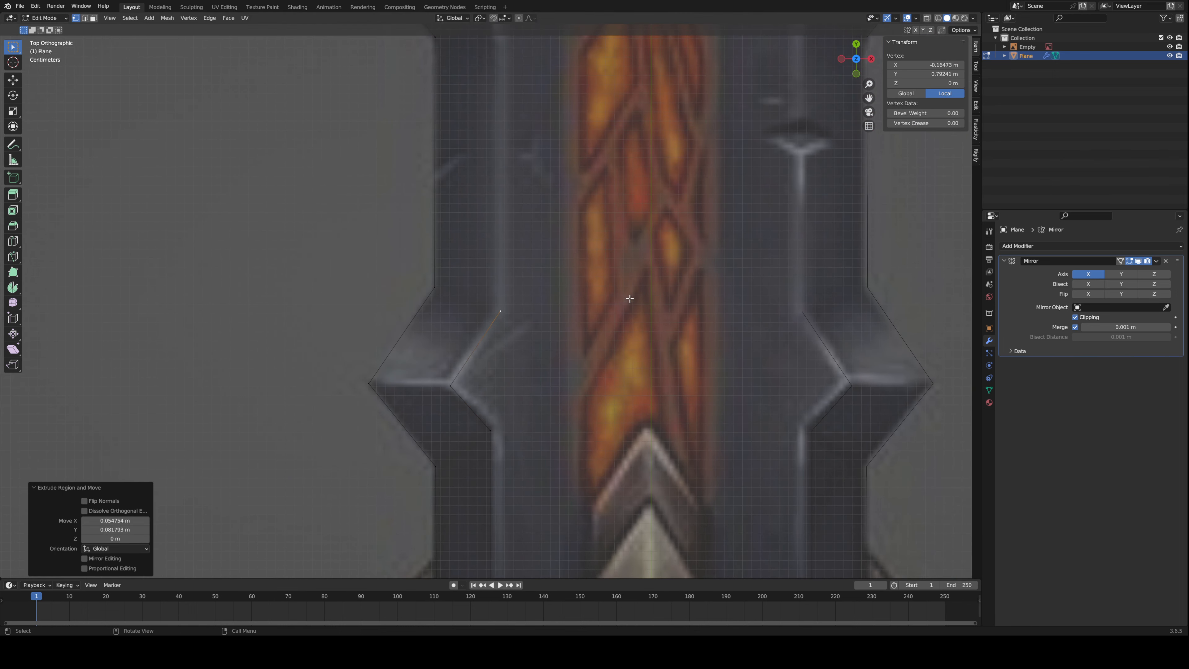
# - Extrude the inner line up to the second left spike and around its inner corner, ending at about X -0.167 m, Y 1.26 m
pyautogui.keyDown('shift'); pyautogui.moveTo(503, 267); pyautogui.dragTo(522, 482, button='middle'); pyautogui.keyUp('shift')
pyautogui.press('e')
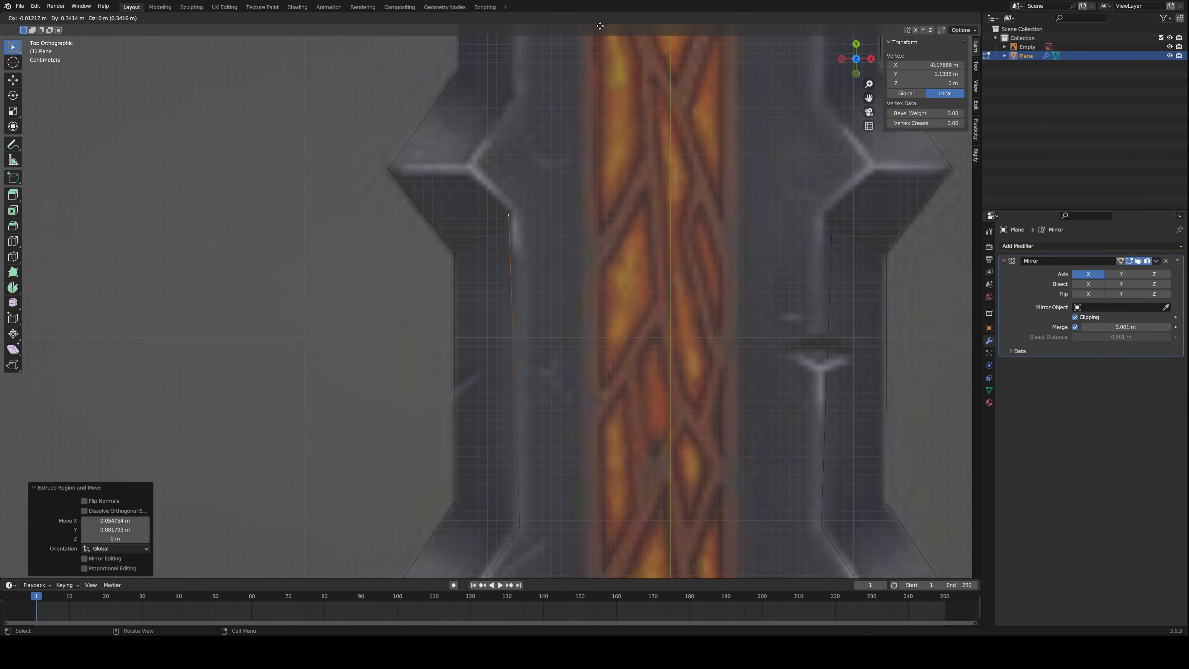
pyautogui.click(605, 572)
pyautogui.keyDown('shift'); pyautogui.moveTo(650, 264); pyautogui.dragTo(673, 341, button='middle'); pyautogui.keyUp('shift')
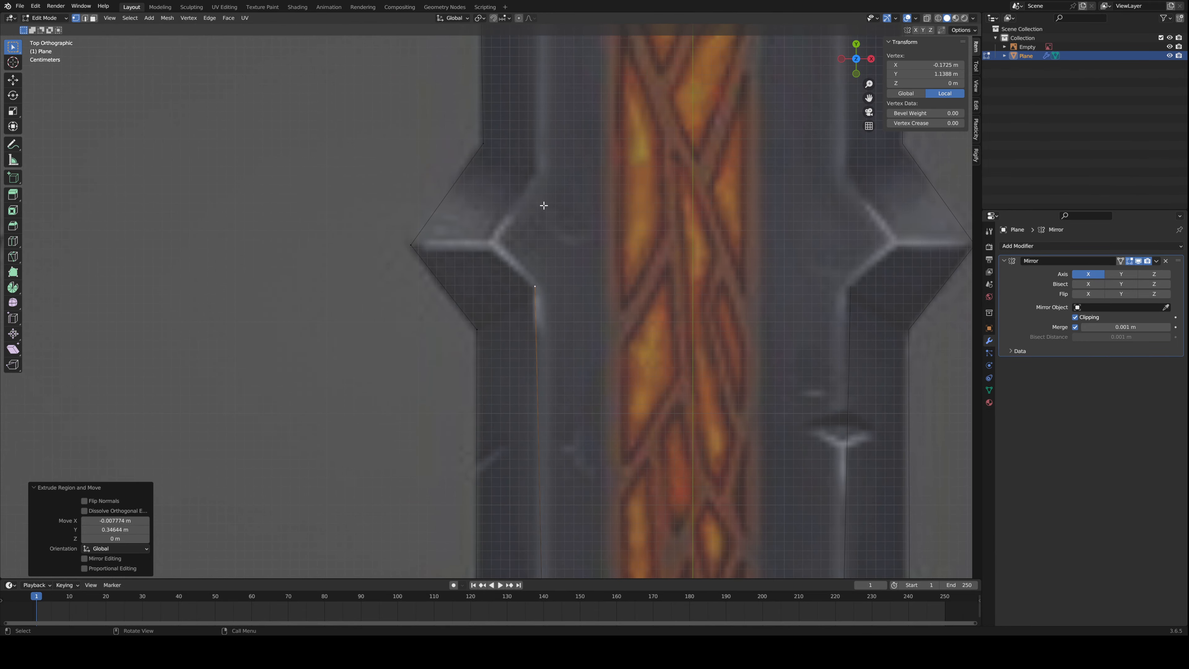
pyautogui.press('e')
pyautogui.click(616, 285)
pyautogui.keyDown('shift'); pyautogui.moveTo(642, 201); pyautogui.dragTo(608, 333, button='middle'); pyautogui.keyUp('shift')
pyautogui.press('e')
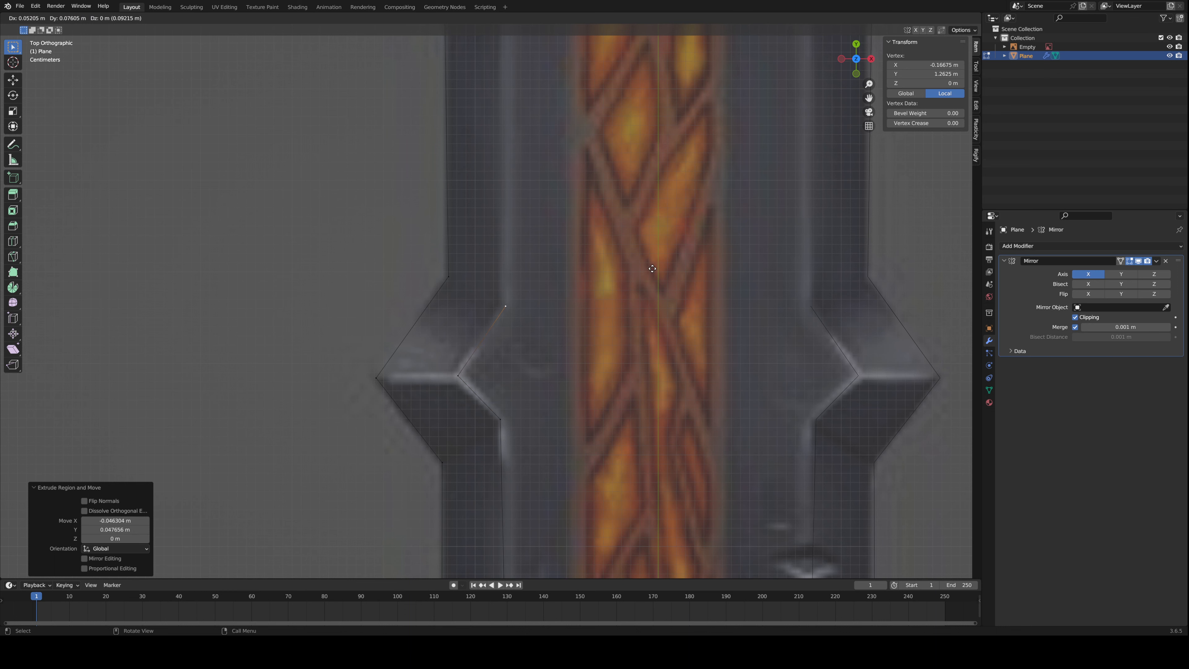
pyautogui.click(652, 266)
# - Extrude the inner line up and around the third left spike's inner corner, ending at about X -0.164 m, Y 1.751 m
pyautogui.keyDown('shift'); pyautogui.moveTo(619, 220); pyautogui.dragTo(564, 442, button='middle'); pyautogui.keyUp('shift')
pyautogui.press('e')
pyautogui.click(516, 437)
pyautogui.press('e')
pyautogui.click(576, 439)
pyautogui.keyDown('shift'); pyautogui.moveTo(578, 353); pyautogui.dragTo(564, 537, button='middle'); pyautogui.keyUp('shift')
pyautogui.press('e')
pyautogui.click(553, 259)
# - Extrude the inner line up and around the fourth left spike's inner corner, ending at about X -0.171 m, Y 2.171 m
pyautogui.scroll(-4, 554, 259)
pyautogui.scroll(2, 581, 394)
pyautogui.press('e')
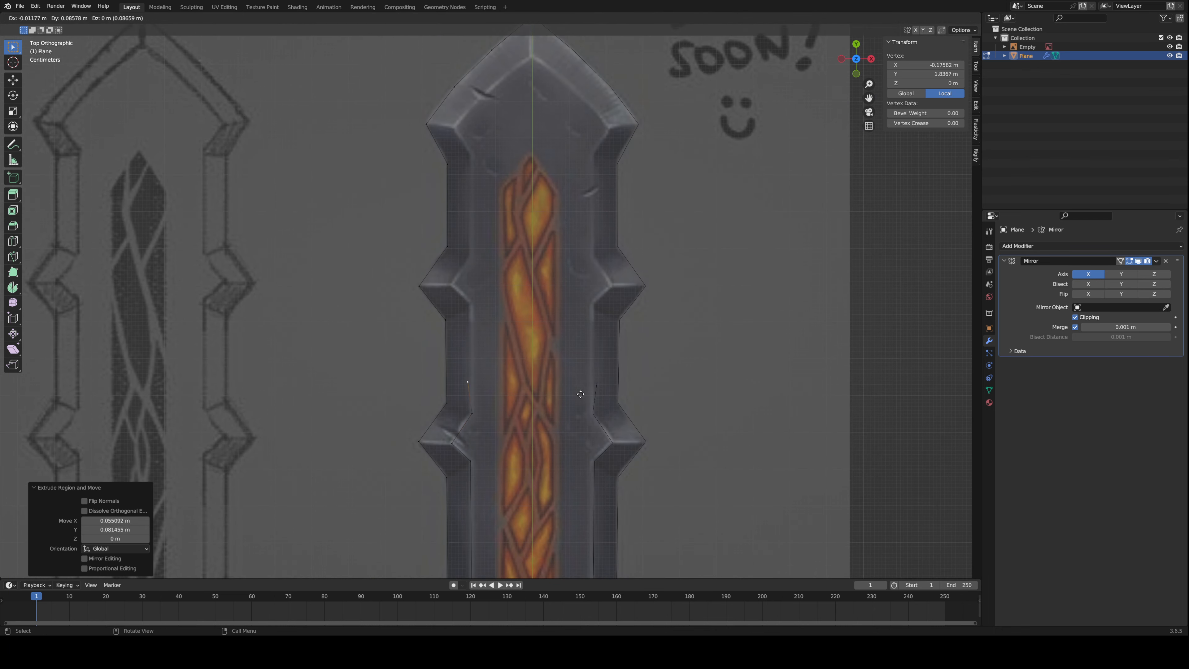
pyautogui.click(586, 330)
pyautogui.press('e')
pyautogui.click(598, 331)
pyautogui.press('e')
pyautogui.click(621, 291)
pyautogui.scroll(6, 533, 332)
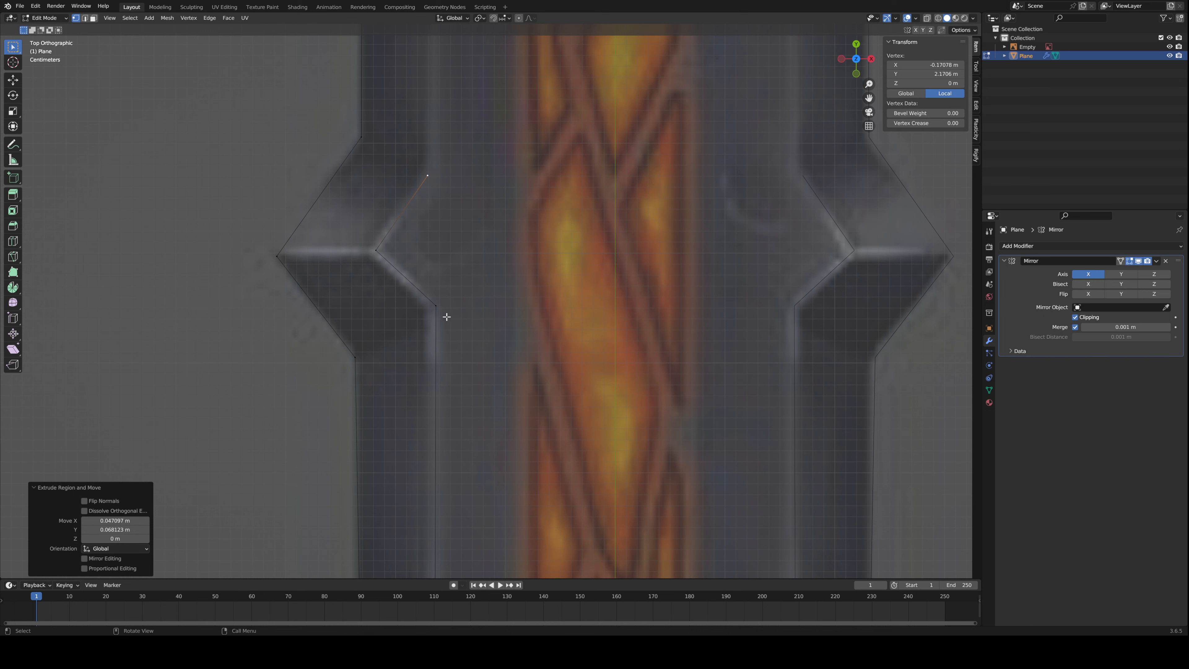
pyautogui.click(445, 315)
pyautogui.press('g')
pyautogui.click(470, 306)
# - Extrude the inner line up the last straight section and out to the inner shoulder corner, at about X -0.214 m, Y 2.529 m
pyautogui.scroll(-4, 449, 303)
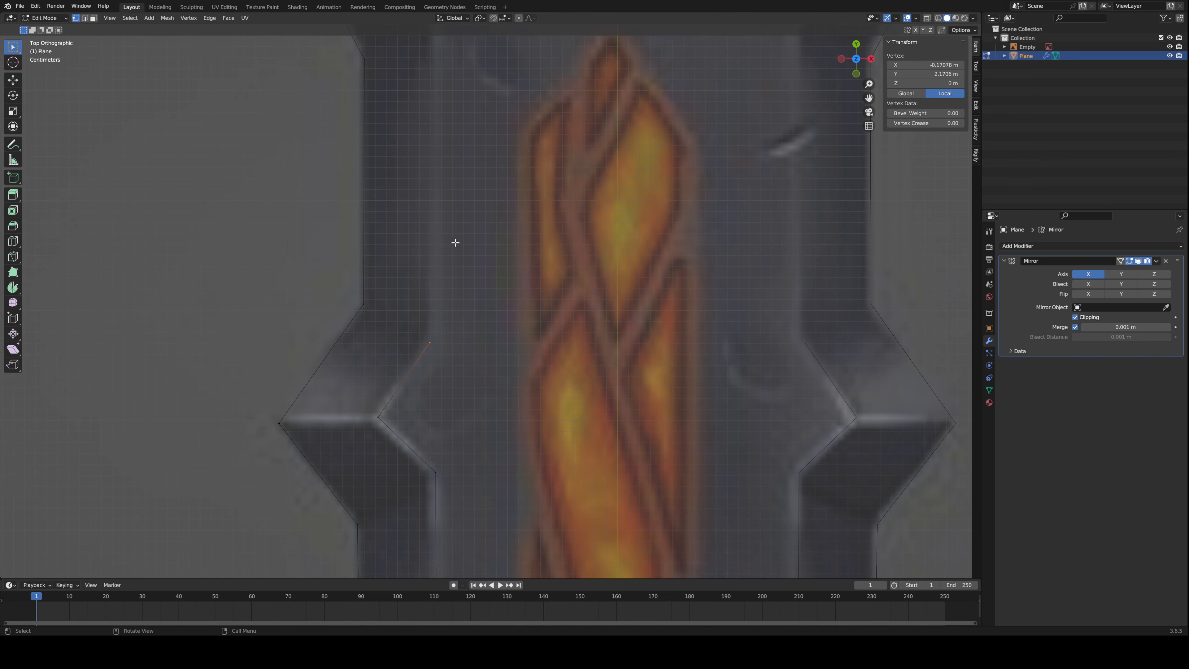
pyautogui.scroll(4, 452, 243)
pyautogui.press('e')
pyautogui.click(449, 99)
pyautogui.keyDown('shift'); pyautogui.moveTo(446, 86); pyautogui.dragTo(443, 311, button='middle'); pyautogui.keyUp('shift')
pyautogui.scroll(-2, 477, 244)
pyautogui.press('g')
pyautogui.click(473, 253)
pyautogui.scroll(2, 443, 310)
pyautogui.scroll(-1, 396, 234)
# - Extrude edges along the inner curve of the blade's point from the shoulder corner to the center line, at X 0 m, Y about 2.721 m
pyautogui.click(501, 156)
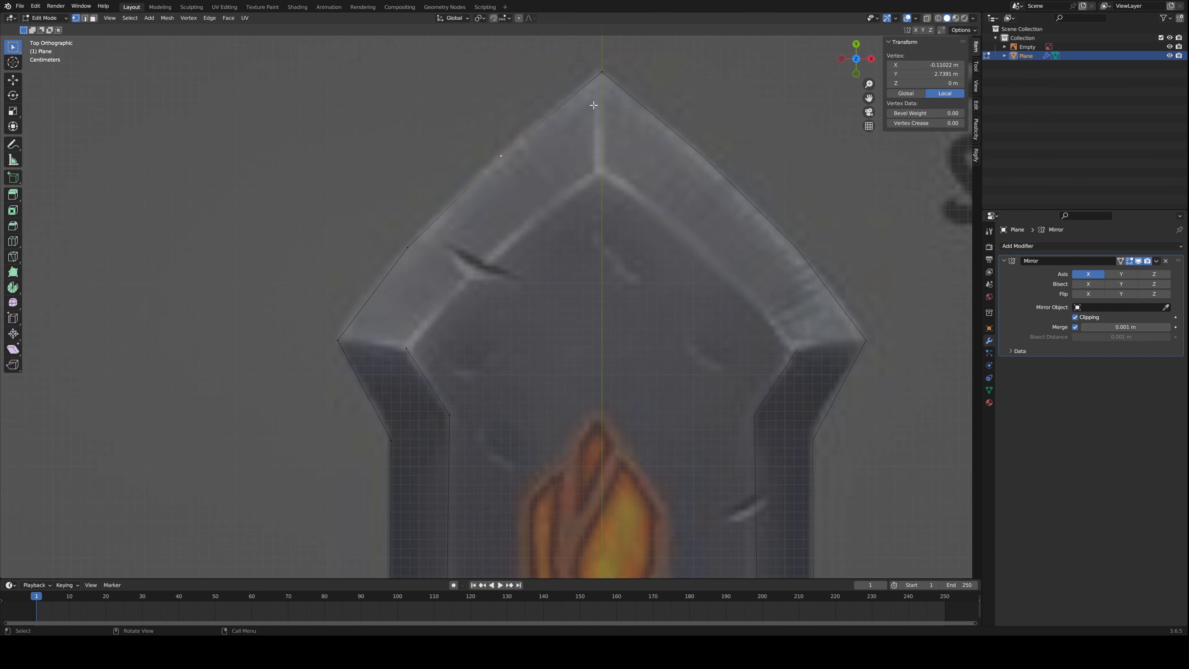
pyautogui.click(417, 336)
pyautogui.press('e')
pyautogui.click(494, 260)
pyautogui.keyDown('shift'); pyautogui.moveTo(432, 264); pyautogui.dragTo(366, 320, button='middle'); pyautogui.keyUp('shift')
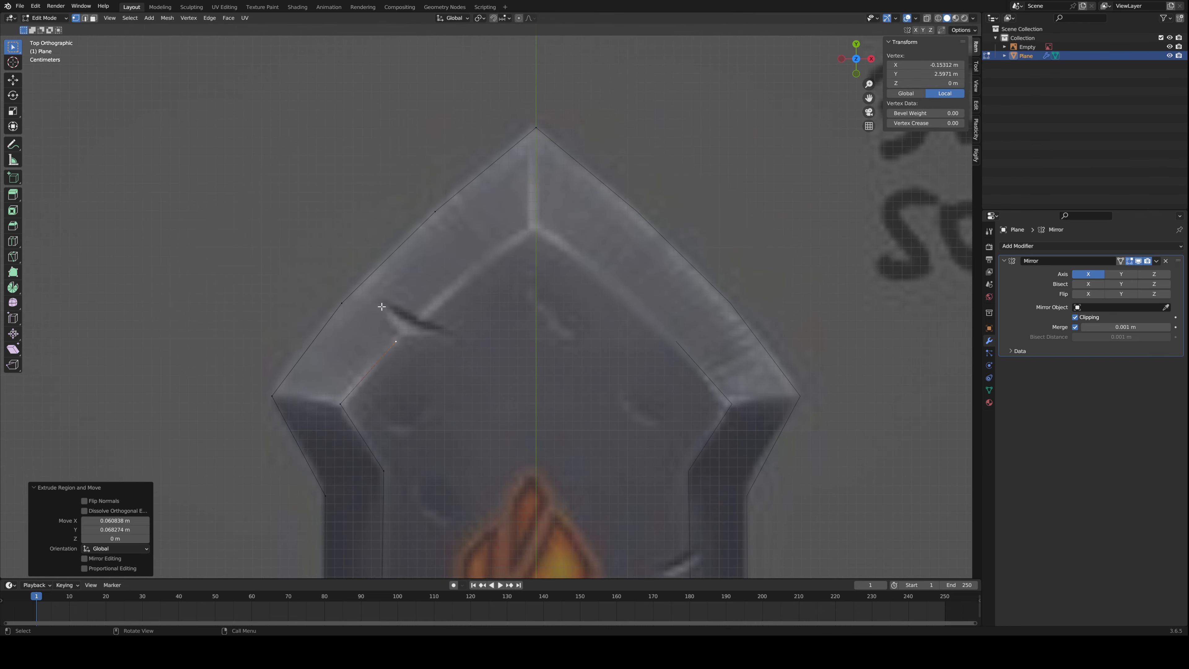
pyautogui.press('g')
pyautogui.click(521, 270)
pyautogui.press('e')
pyautogui.click(613, 258)
# - In edge selection mode, fill a face between the outer and inner edges of the blade's lowest straight section
pyautogui.scroll(-8, 499, 388)
pyautogui.keyDown('shift'); pyautogui.moveTo(512, 421); pyautogui.dragTo(498, 346, button='middle'); pyautogui.keyUp('shift')
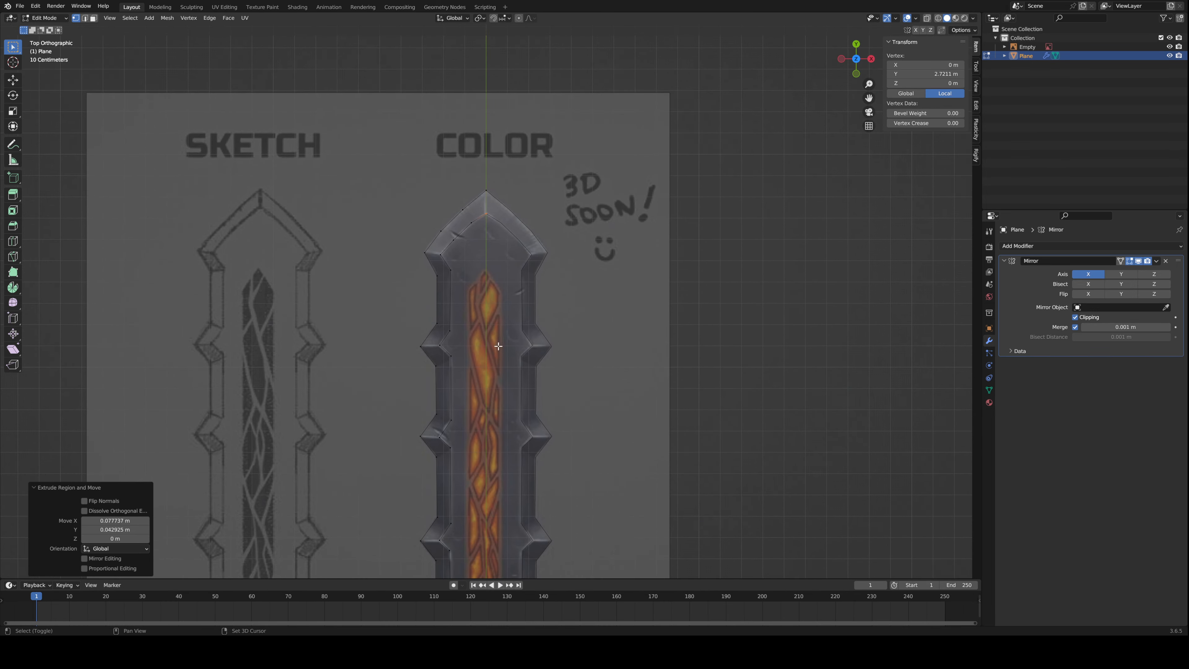
pyautogui.scroll(-3, 498, 346)
pyautogui.scroll(7, 456, 492)
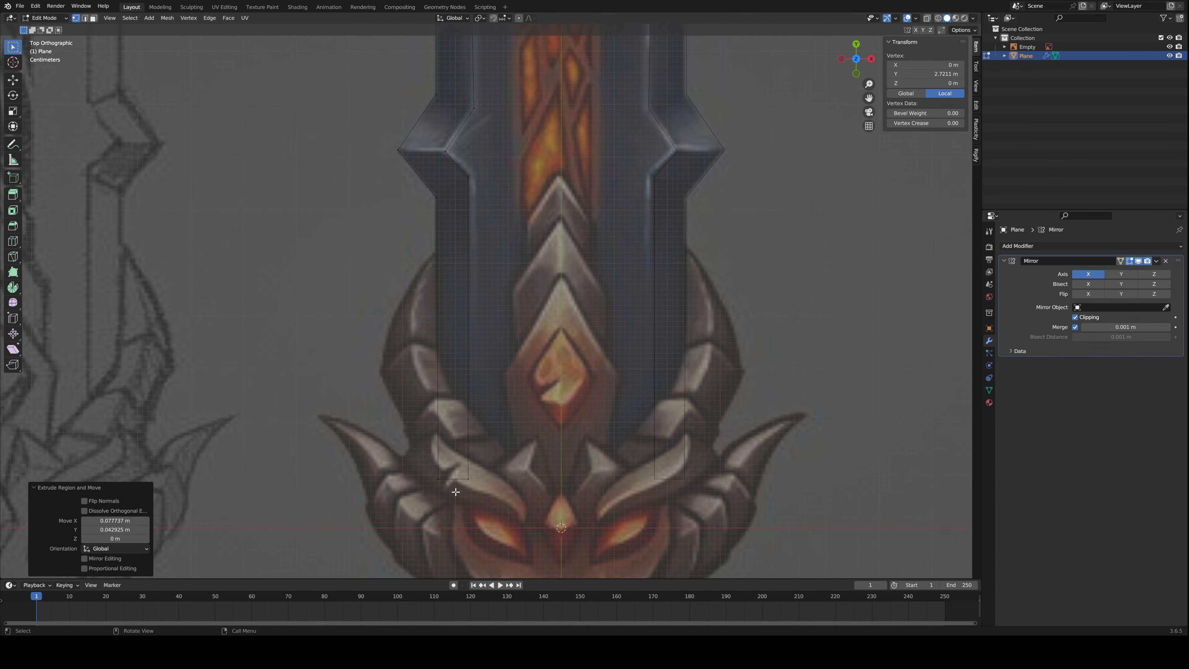
pyautogui.press('2')
pyautogui.click(434, 288)
pyautogui.keyDown('shift'); pyautogui.click(464, 282); pyautogui.keyUp('shift')
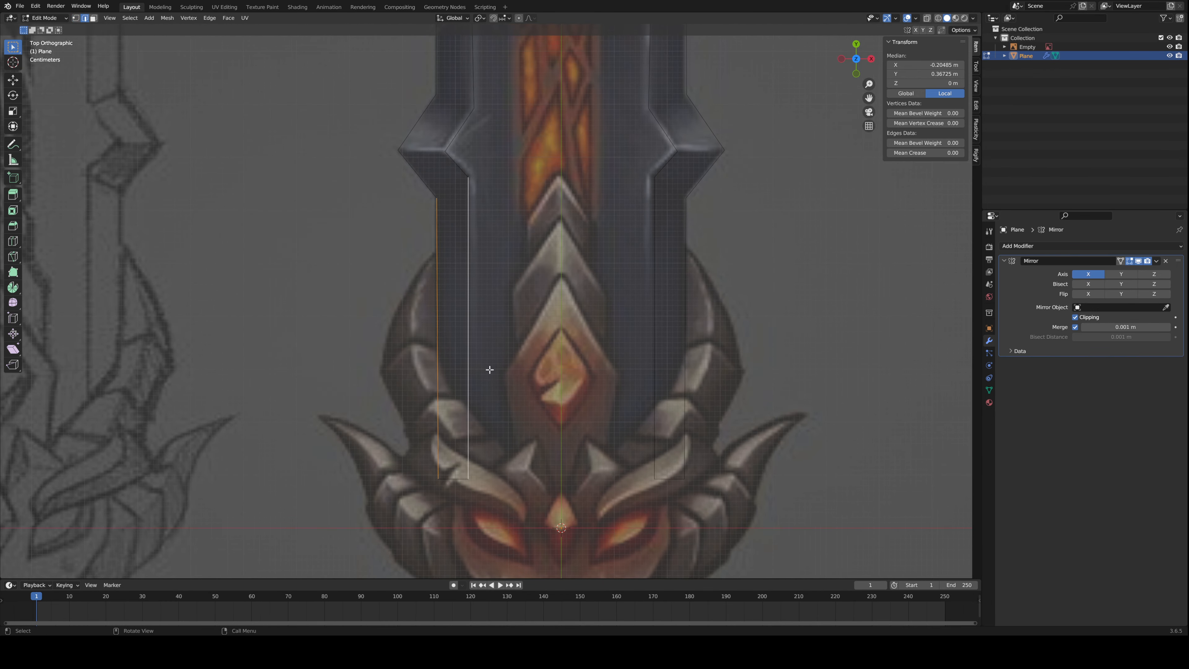
pyautogui.scroll(-4, 490, 403)
pyautogui.click(363, 410)
pyautogui.scroll(3, 485, 425)
pyautogui.scroll(1, 455, 419)
pyautogui.click(436, 395)
pyautogui.keyDown('shift'); pyautogui.click(469, 390); pyautogui.keyUp('shift')
pyautogui.press('f')
# - Fill two faces between the outer and inner edges of the lowest left spike, below and above its tip
pyautogui.keyDown('shift'); pyautogui.moveTo(459, 229); pyautogui.dragTo(474, 334, button='middle'); pyautogui.keyUp('shift')
pyautogui.click(438, 274)
pyautogui.keyDown('shift'); pyautogui.click(470, 265); pyautogui.keyUp('shift')
pyautogui.press('f')
pyautogui.click(443, 241)
pyautogui.keyDown('shift'); pyautogui.click(474, 239); pyautogui.keyUp('shift')
pyautogui.press('f')
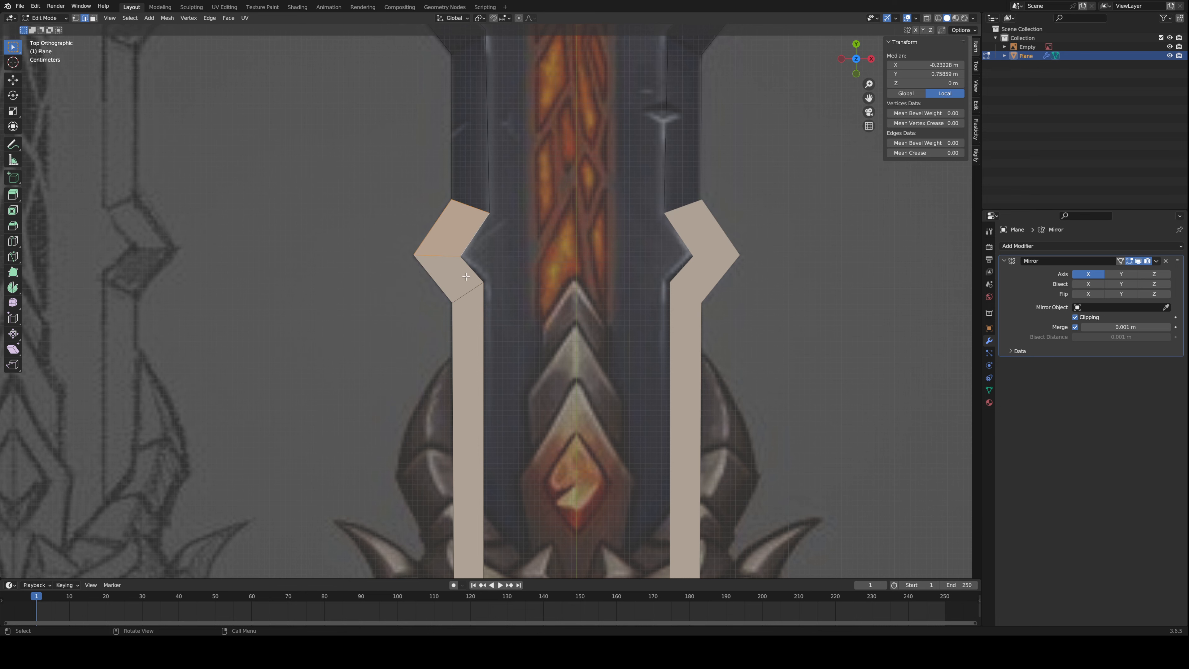
# - Clear the selection and select the lowest spike's upper face in face selection mode
pyautogui.scroll(-6, 484, 303)
pyautogui.hotkey('alt', 'a')
pyautogui.scroll(5, 485, 302)
pyautogui.click(473, 332)
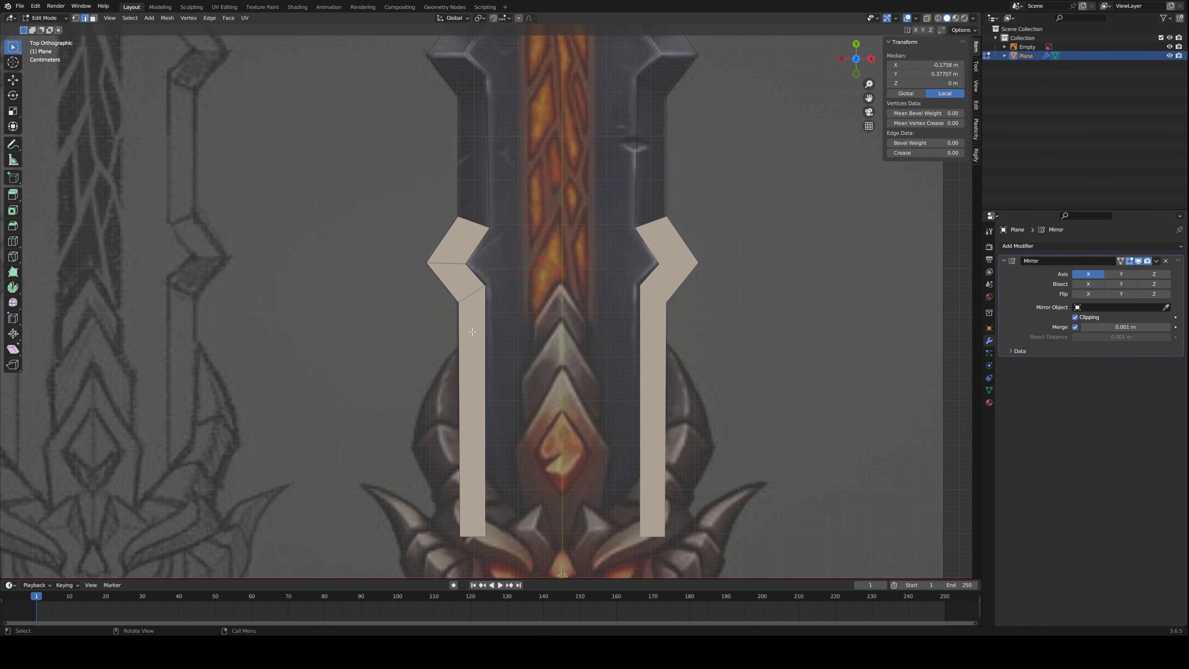
pyautogui.press('3')
pyautogui.click(462, 268)
pyautogui.click(460, 251)
pyautogui.scroll(-3, 455, 243)
pyautogui.keyDown('shift'); pyautogui.moveTo(461, 242); pyautogui.dragTo(472, 336, button='middle'); pyautogui.keyUp('shift')
pyautogui.scroll(2, 472, 328)
pyautogui.scroll(3, 473, 246)
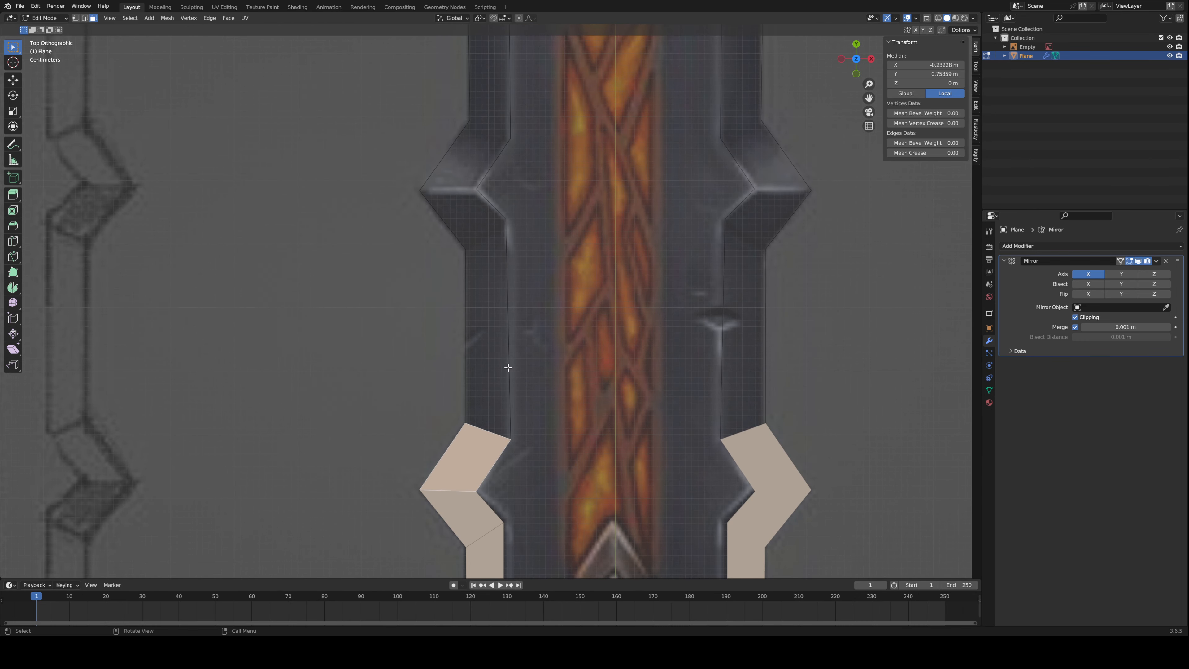
# - In vertex selection mode, select the four corner vertices of the open section between the first and second left spikes
pyautogui.press('1')
pyautogui.click(505, 219)
pyautogui.keyDown('shift'); pyautogui.click(465, 248); pyautogui.keyUp('shift')
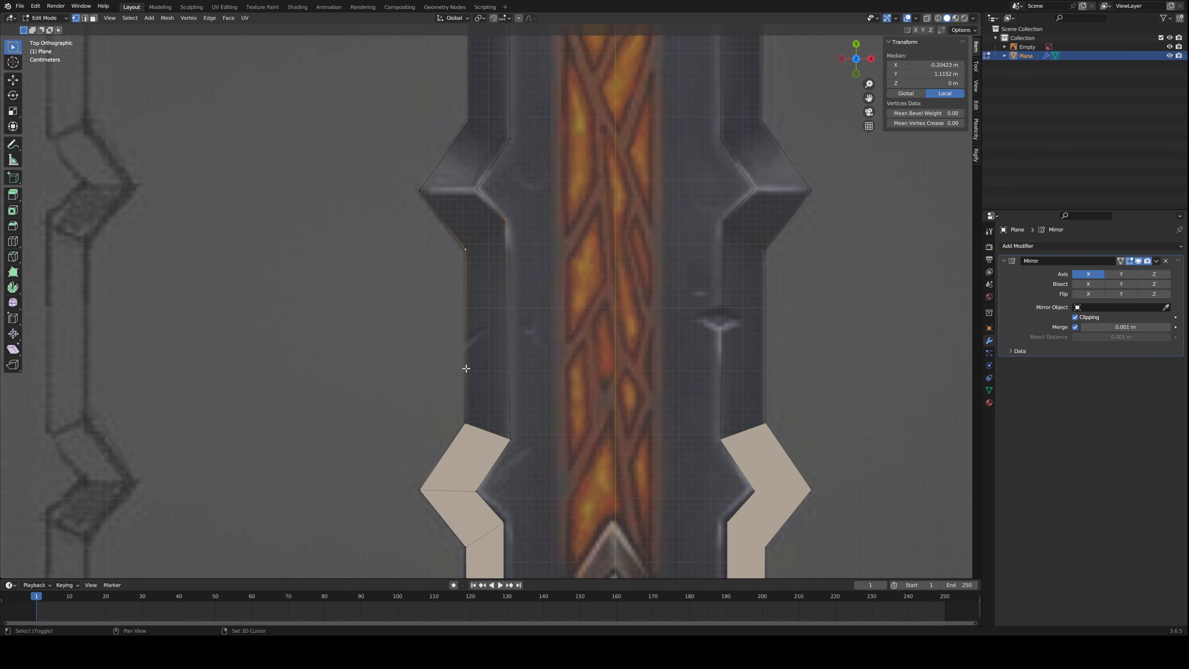
pyautogui.keyDown('shift'); pyautogui.click(465, 421); pyautogui.keyUp('shift')
pyautogui.keyDown('shift'); pyautogui.click(516, 427); pyautogui.keyUp('shift')
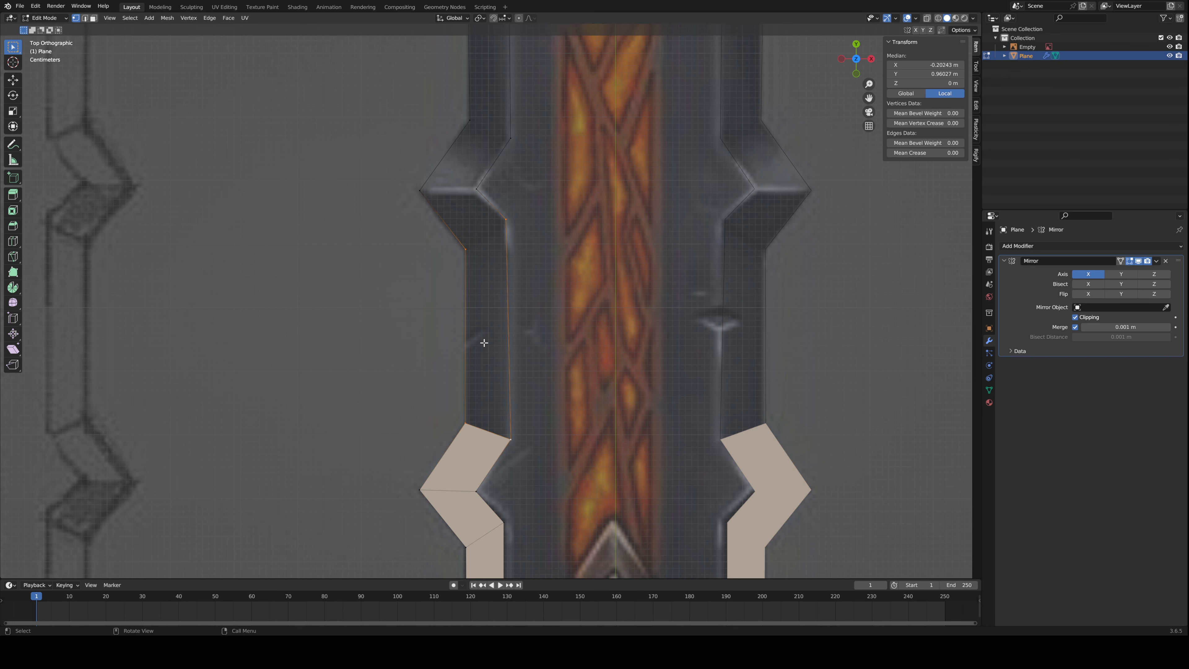
# - Select the top edge of the lowest spike's upper face in edge mode, and that face itself in face mode
pyautogui.click(480, 429)
pyautogui.scroll(4, 481, 445)
pyautogui.keyDown('shift'); pyautogui.moveTo(483, 566); pyautogui.dragTo(427, 433, button='middle'); pyautogui.keyUp('shift')
pyautogui.scroll(1, 423, 436)
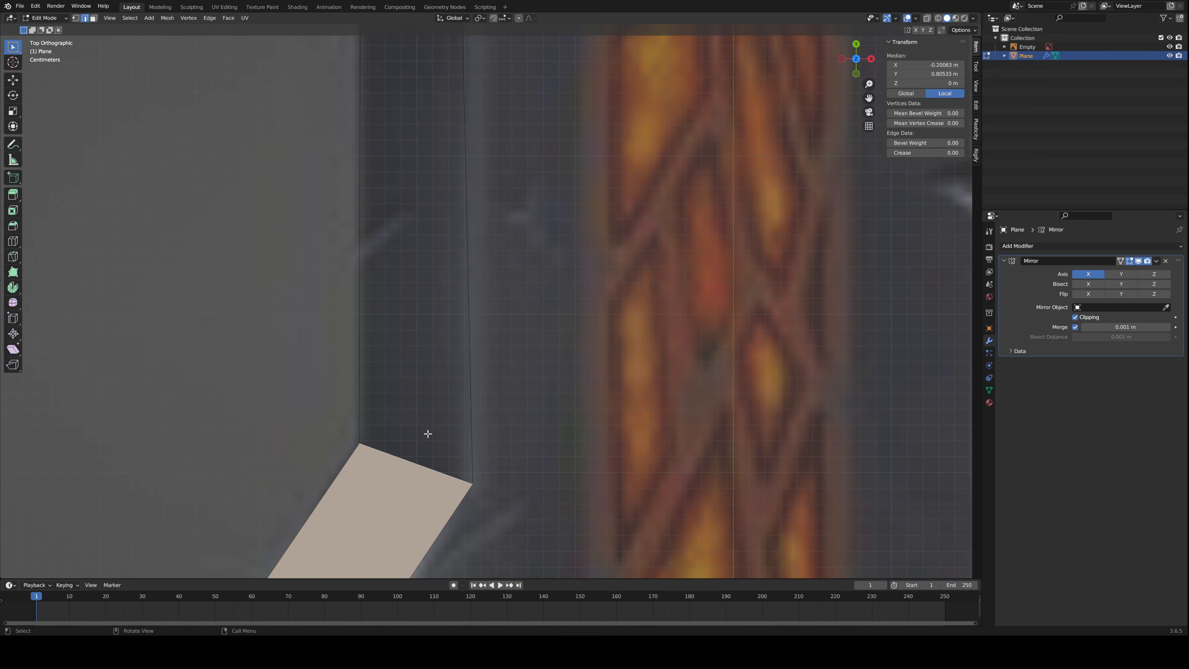
pyautogui.scroll(-3, 402, 468)
pyautogui.scroll(-4, 403, 421)
pyautogui.scroll(1, 408, 328)
pyautogui.press('3')
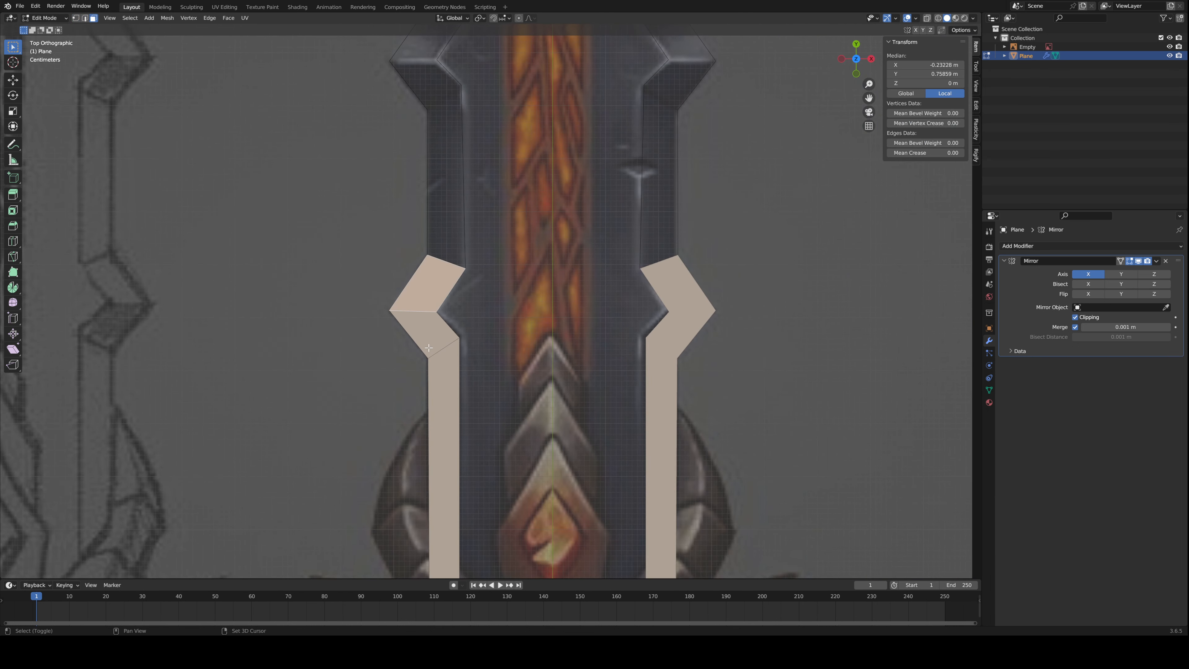
# - Undo the face fills on the lowest left spike and on the straight section below it
pyautogui.keyDown('shift'); pyautogui.click(424, 344); pyautogui.keyUp('shift')
pyautogui.keyDown('shift'); pyautogui.click(444, 398); pyautogui.keyUp('shift')
pyautogui.hotkey('ctrl', 'z')
pyautogui.hotkey('ctrl', 'z')
pyautogui.hotkey('ctrl', 'z')
pyautogui.hotkey('ctrl', 'z')
pyautogui.hotkey('ctrl', 'z')
pyautogui.hotkey('ctrl', 'z')
pyautogui.hotkey('ctrl', 'z')
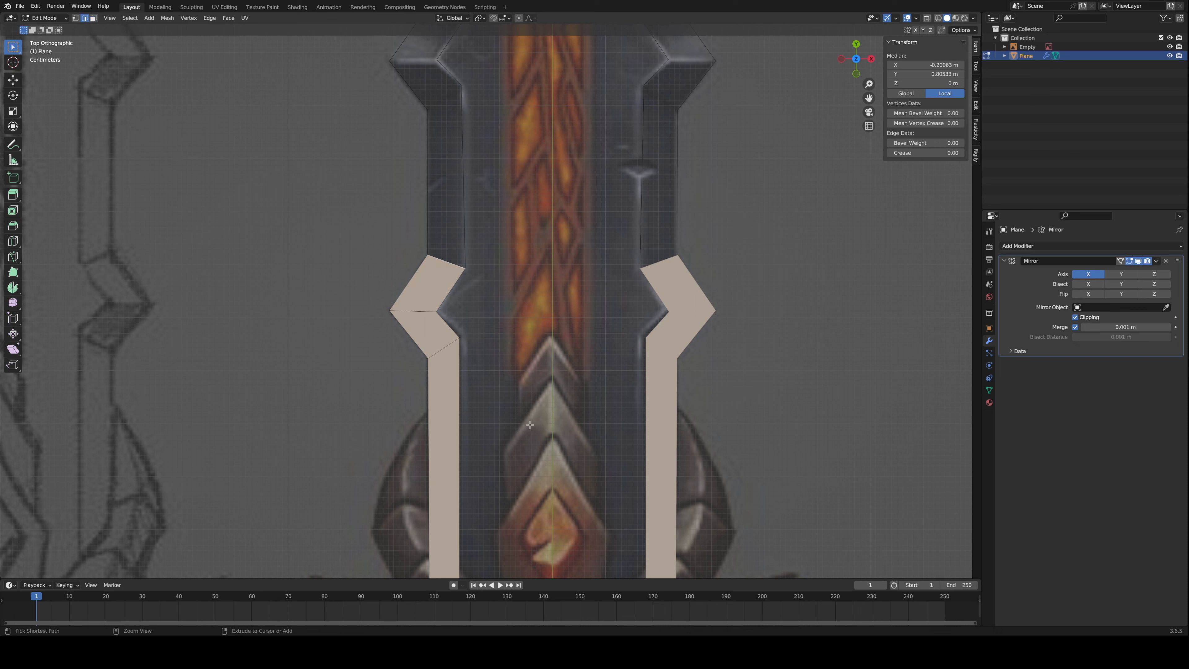
pyautogui.hotkey('ctrl', 'z')
pyautogui.hotkey('ctrl', 'z')
pyautogui.hotkey('ctrl', 'z')
pyautogui.hotkey('ctrl', 'z')
pyautogui.hotkey('ctrl', 'z')
pyautogui.hotkey('ctrl', 'z')
pyautogui.hotkey('ctrl', 'z')
pyautogui.hotkey('ctrl', 'z')
pyautogui.hotkey('ctrl', 'z')
pyautogui.hotkey('ctrl', 'z')
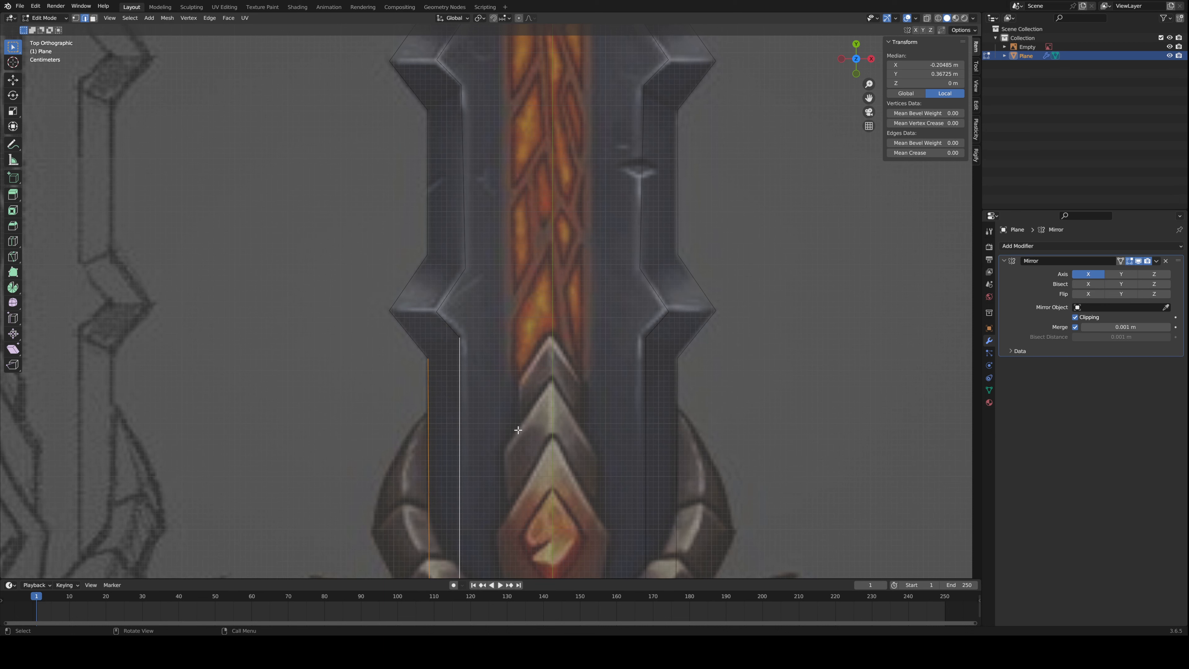
# - Fill a face between the outer and inner edges of the straight section below the lowest left spike
pyautogui.keyDown('shift'); pyautogui.scroll(3, 516, 362); pyautogui.keyUp('shift')
pyautogui.click(516, 362)
pyautogui.click(441, 457)
pyautogui.keyDown('shift'); pyautogui.click(467, 447); pyautogui.keyUp('shift')
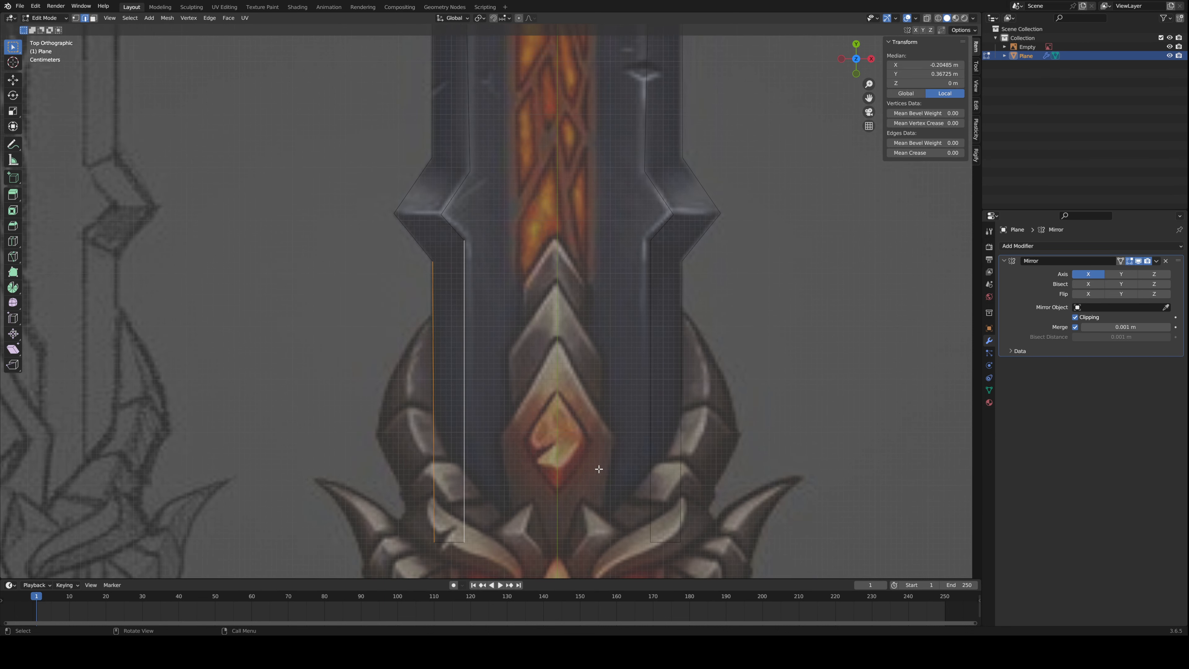
pyautogui.hotkey('ctrl', 'shift', 'z')
pyautogui.scroll(5, 454, 241)
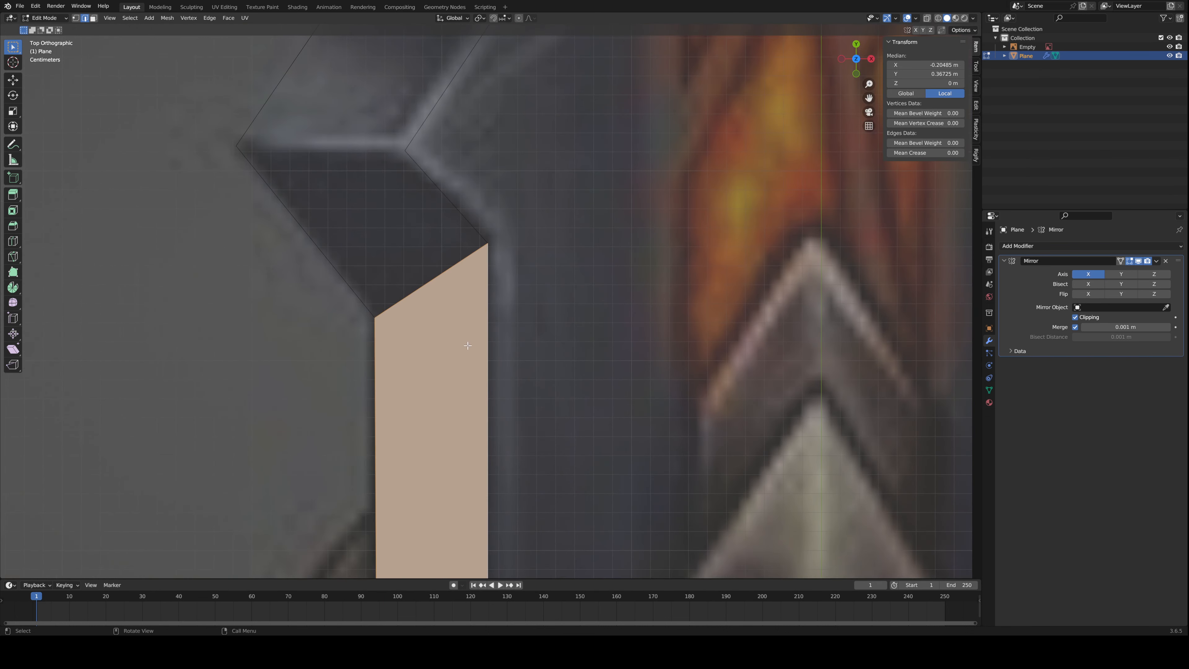
# - From the top edge of the lowest straight face, fill successive faces between the two outlines all the way up to the blade tip
pyautogui.click(414, 290)
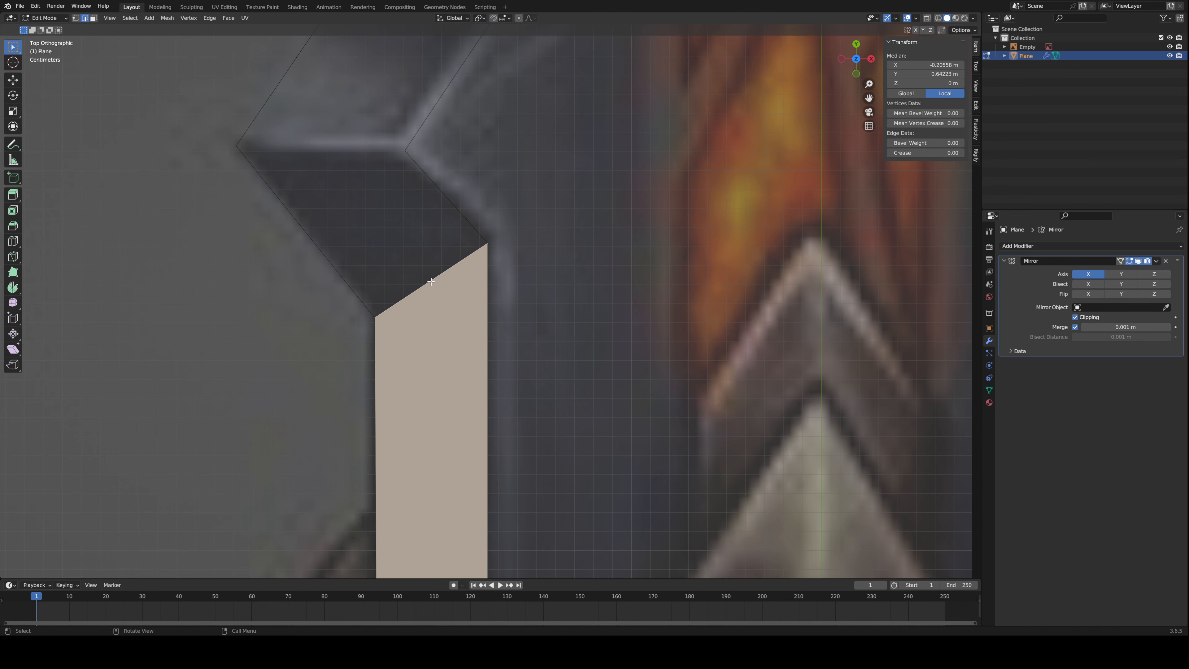
pyautogui.scroll(-10, 431, 281)
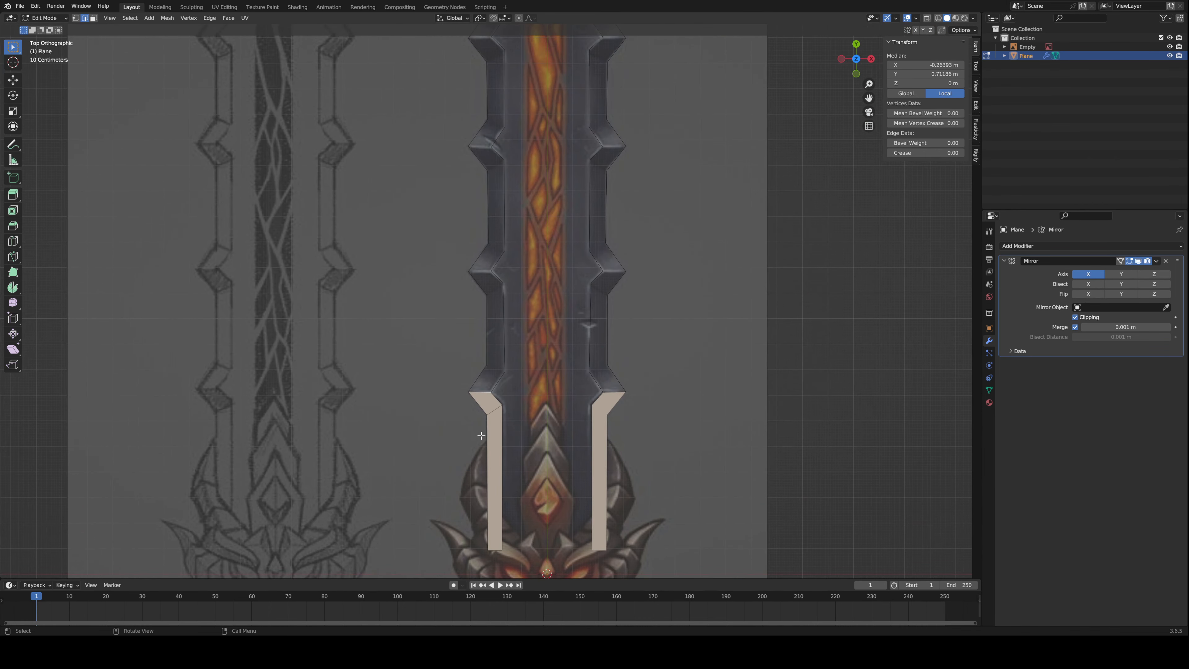
pyautogui.scroll(2, 492, 304)
pyautogui.press('f')
pyautogui.press('f')
pyautogui.press('f')
pyautogui.press('f')
pyautogui.press('f')
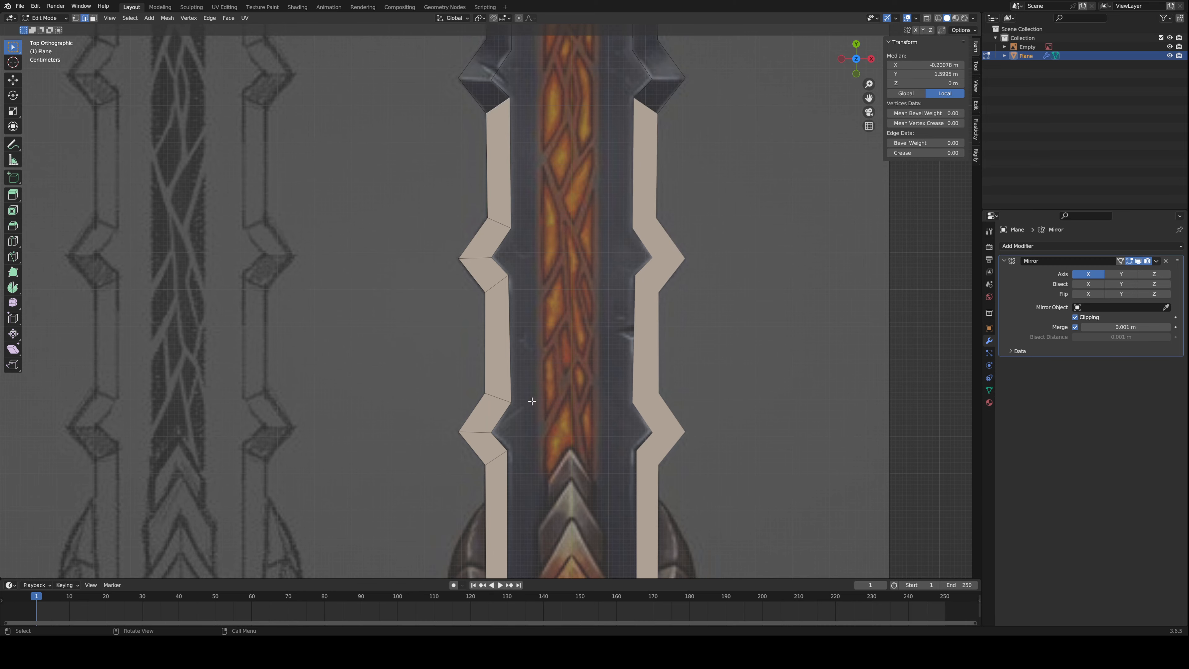
pyautogui.scroll(-6, 531, 401)
pyautogui.press('f')
pyautogui.press('f')
pyautogui.press('f')
pyautogui.press('f')
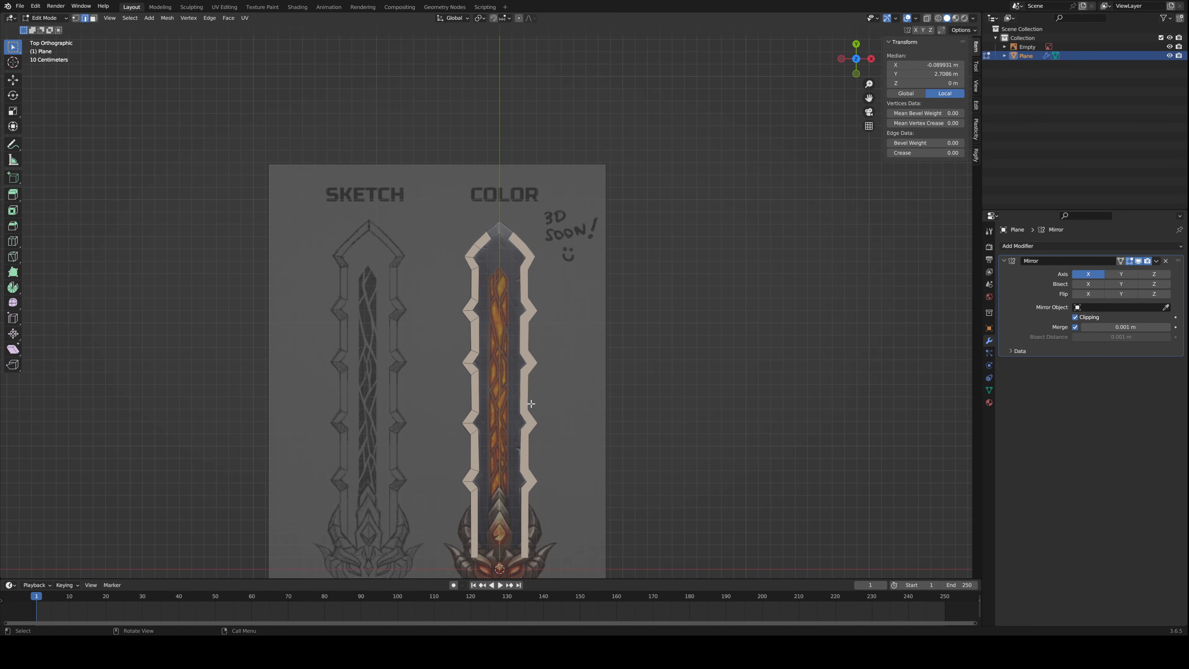
pyautogui.press('f')
pyautogui.scroll(-1, 523, 403)
pyautogui.scroll(4, 523, 402)
pyautogui.scroll(-2, 505, 293)
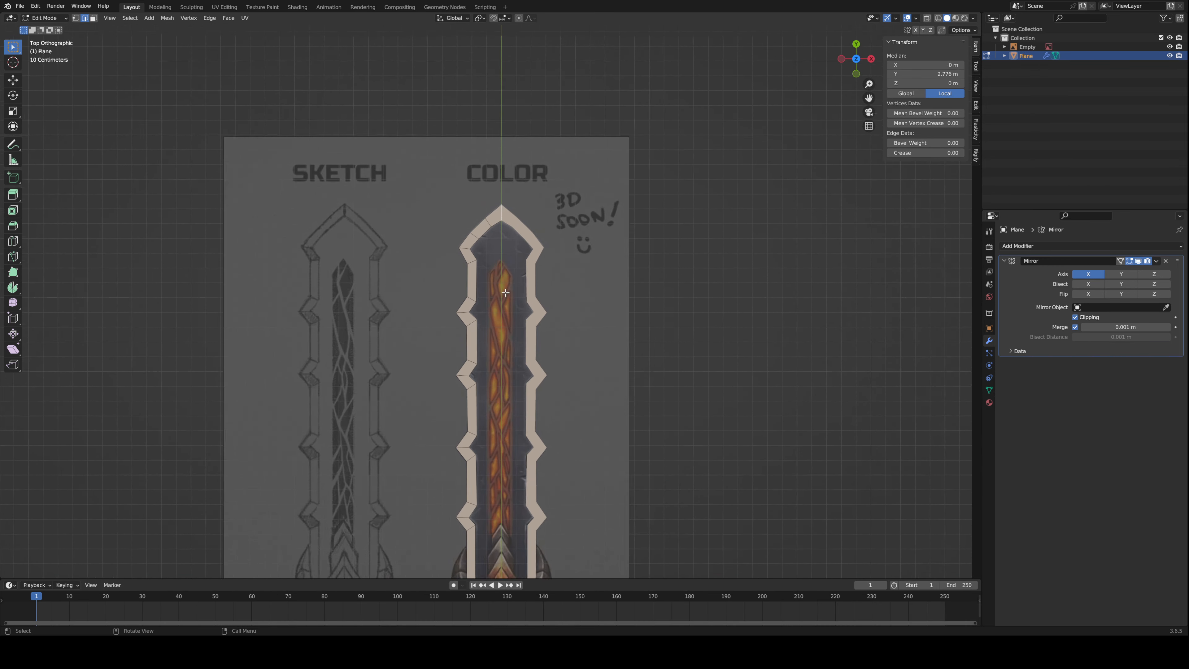
pyautogui.scroll(1, 504, 292)
pyautogui.scroll(-3, 504, 292)
# - Clear the selection and select the inner edge of the straight section below the lowest left spike in edge selection mode
pyautogui.click(659, 417)
pyautogui.keyDown('shift'); pyautogui.moveTo(584, 432); pyautogui.dragTo(560, 350, button='middle'); pyautogui.keyUp('shift')
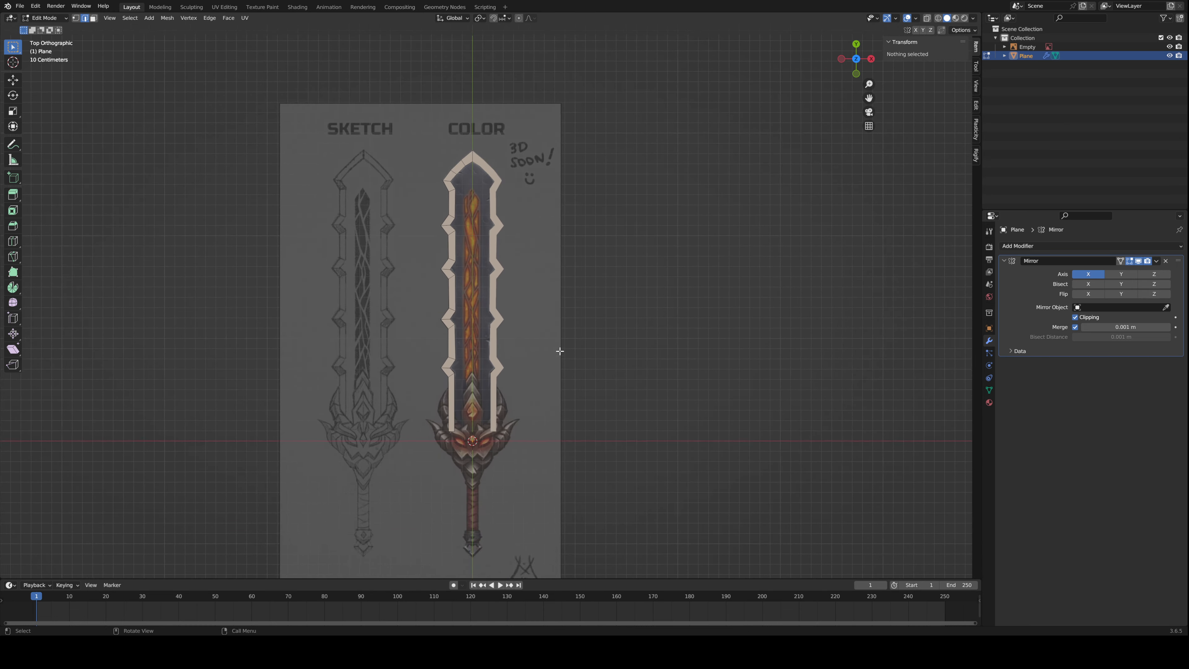
pyautogui.scroll(3, 557, 351)
pyautogui.keyDown('shift'); pyautogui.moveTo(465, 459); pyautogui.dragTo(472, 345, button='middle'); pyautogui.keyUp('shift')
pyautogui.scroll(3, 405, 376)
pyautogui.press('1')
pyautogui.scroll(1, 406, 376)
pyautogui.press('2')
pyautogui.click(382, 375)
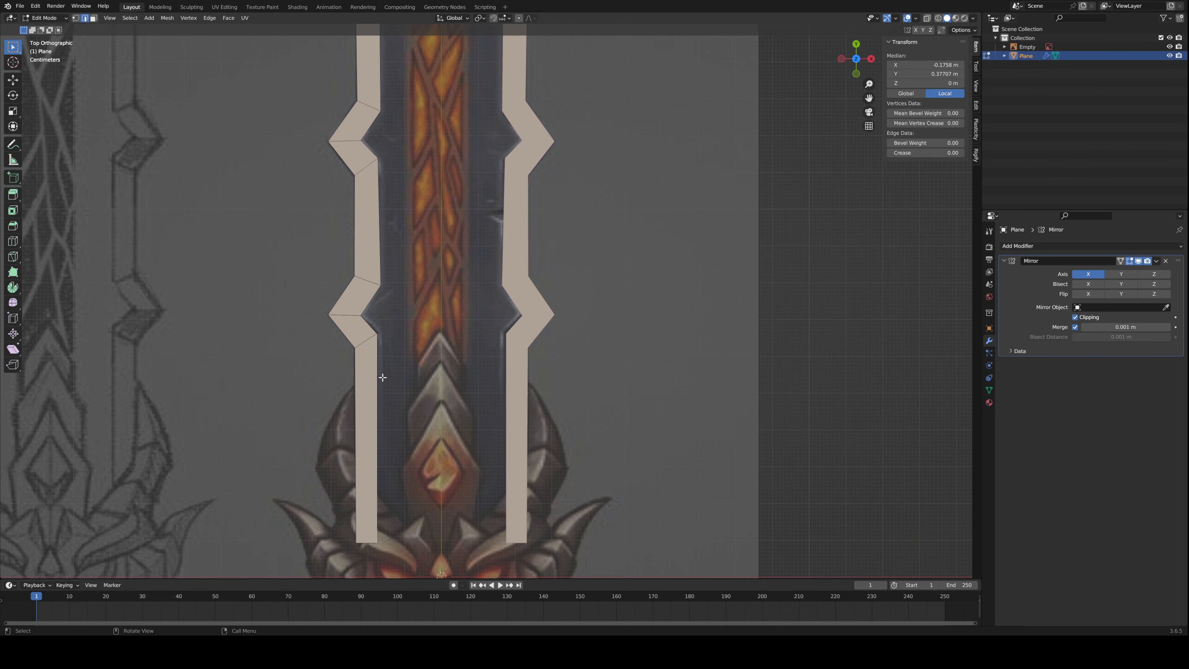
# - Examine the filled blade border and the lava core of the reference from the guard to the tip
pyautogui.scroll(-10, 495, 223)
pyautogui.scroll(-1, 496, 224)
pyautogui.scroll(5, 510, 234)
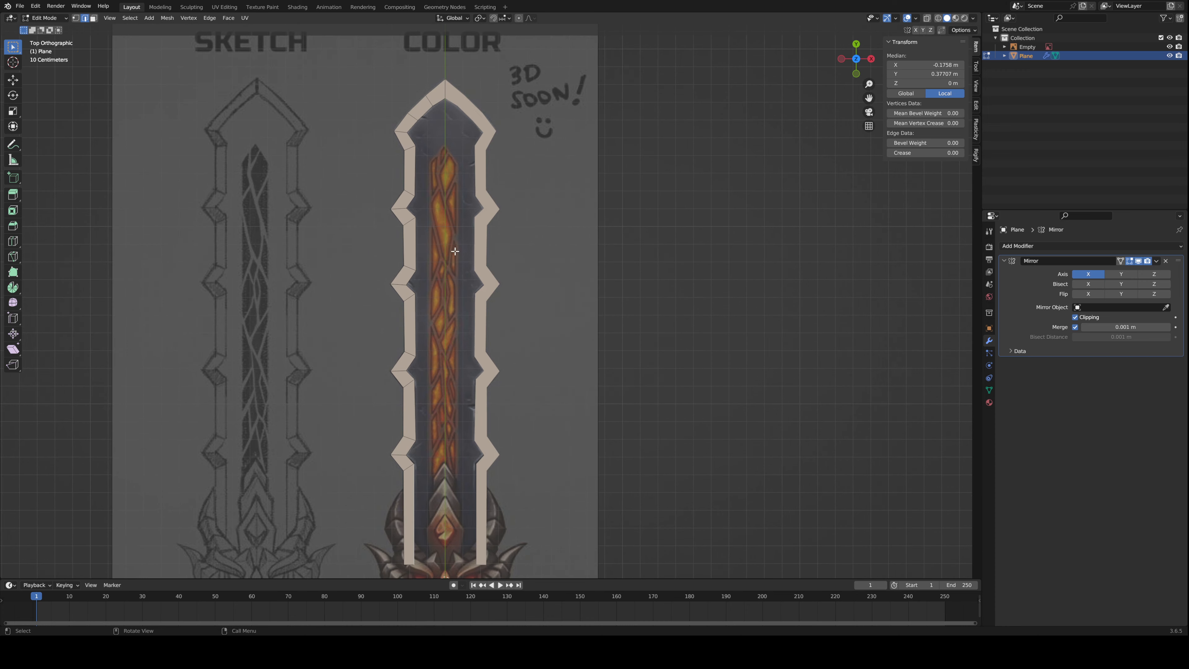
pyautogui.keyDown('shift'); pyautogui.moveTo(421, 149); pyautogui.dragTo(420, 332, button='middle'); pyautogui.keyUp('shift')
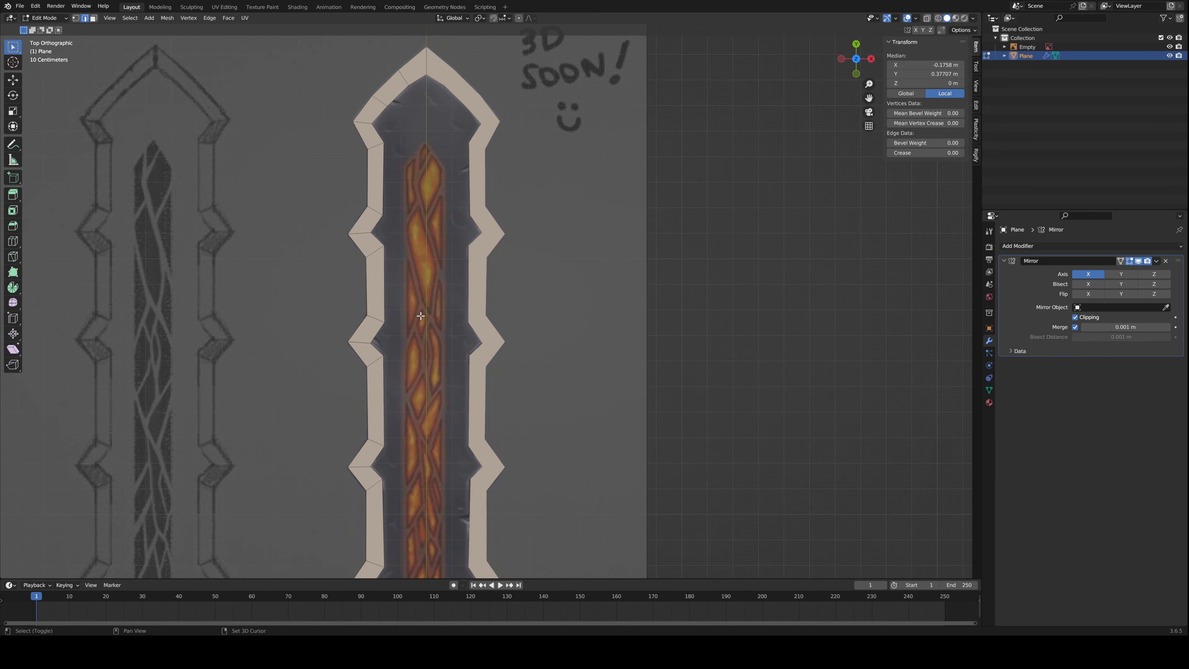
pyautogui.scroll(-4, 432, 317)
pyautogui.scroll(2, 444, 452)
pyautogui.scroll(2, 411, 413)
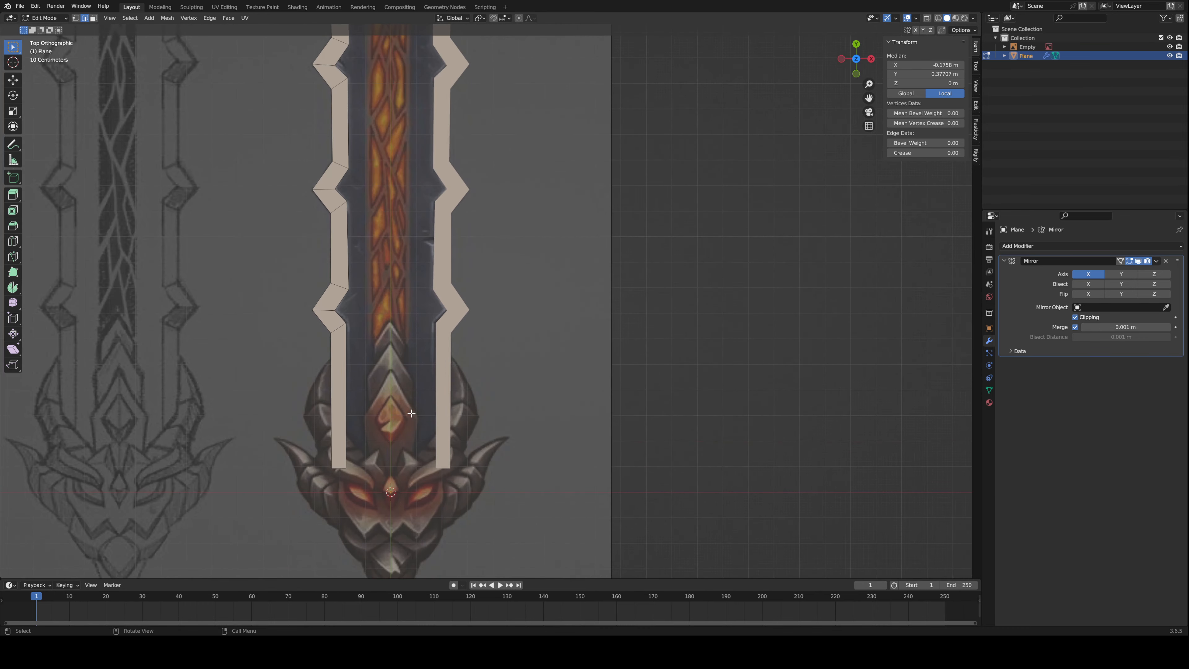
pyautogui.moveTo(377, 466)
pyautogui.keyDown('shift'); pyautogui.mouseDown(button='middle')
pyautogui.moveTo(394, 464)
pyautogui.moveTo(386, 487)
pyautogui.mouseUp(button='middle'); pyautogui.keyUp('shift')
pyautogui.scroll(2, 388, 374)
pyautogui.scroll(-4, 386, 488)
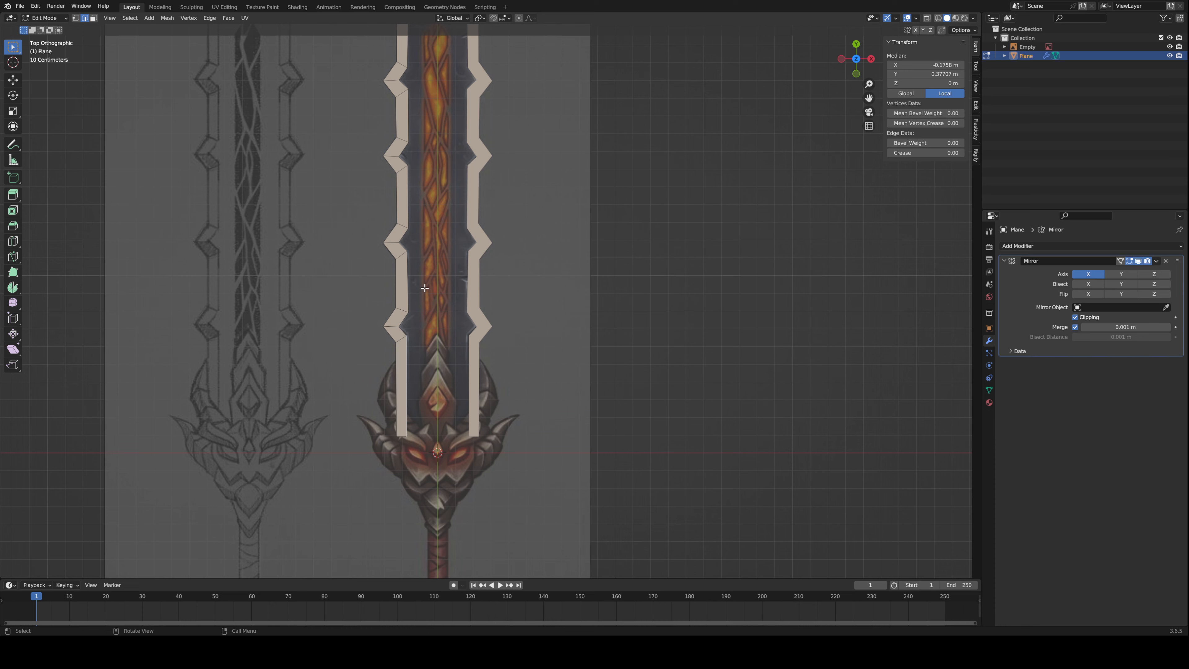
pyautogui.keyDown('shift'); pyautogui.moveTo(425, 267); pyautogui.dragTo(421, 410, button='middle'); pyautogui.keyUp('shift')
pyautogui.scroll(4, 369, 294)
pyautogui.keyDown('shift'); pyautogui.moveTo(362, 254); pyautogui.dragTo(377, 389, button='middle'); pyautogui.keyUp('shift')
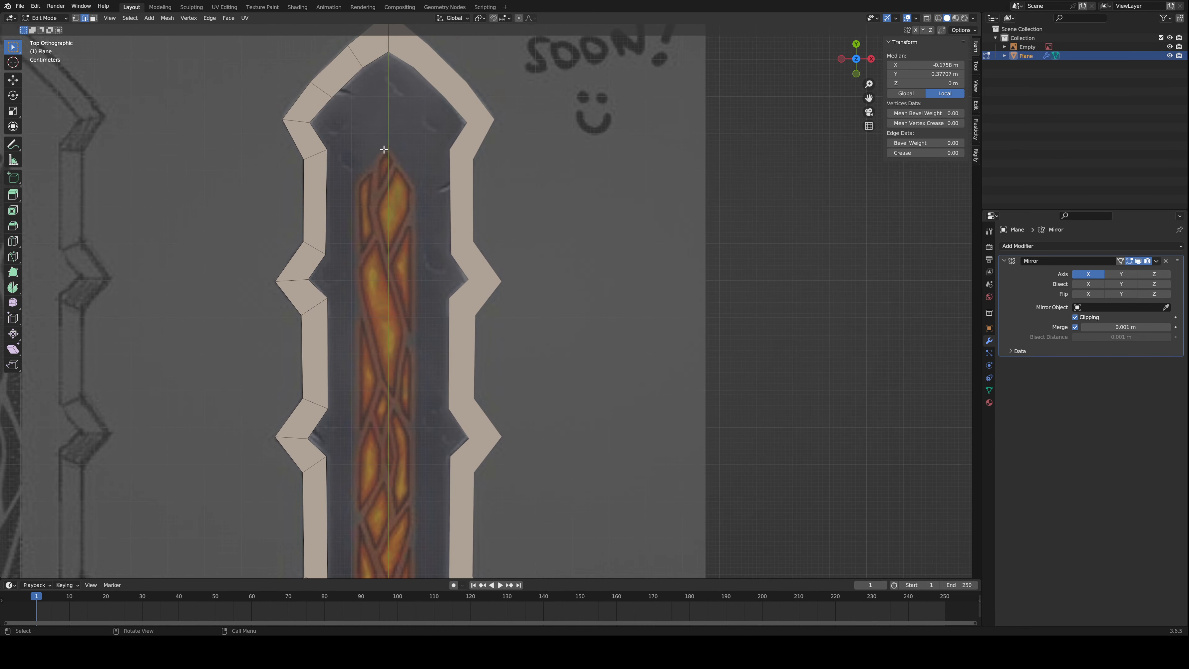
pyautogui.scroll(-3, 352, 324)
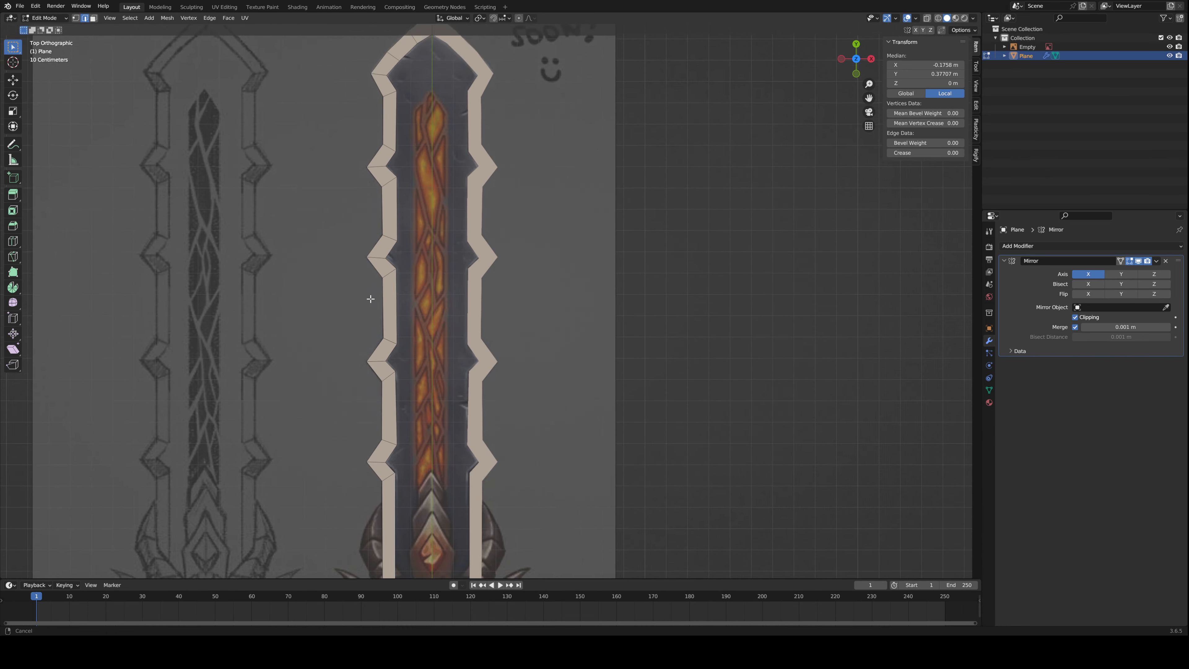
pyautogui.keyDown('shift'); pyautogui.scroll(-4, 375, 299); pyautogui.keyUp('shift')
pyautogui.scroll(2, 386, 471)
# - Extrude the left border's bottom inner corner vertex about 0.092 m along X towards the lava core
pyautogui.click(359, 495)
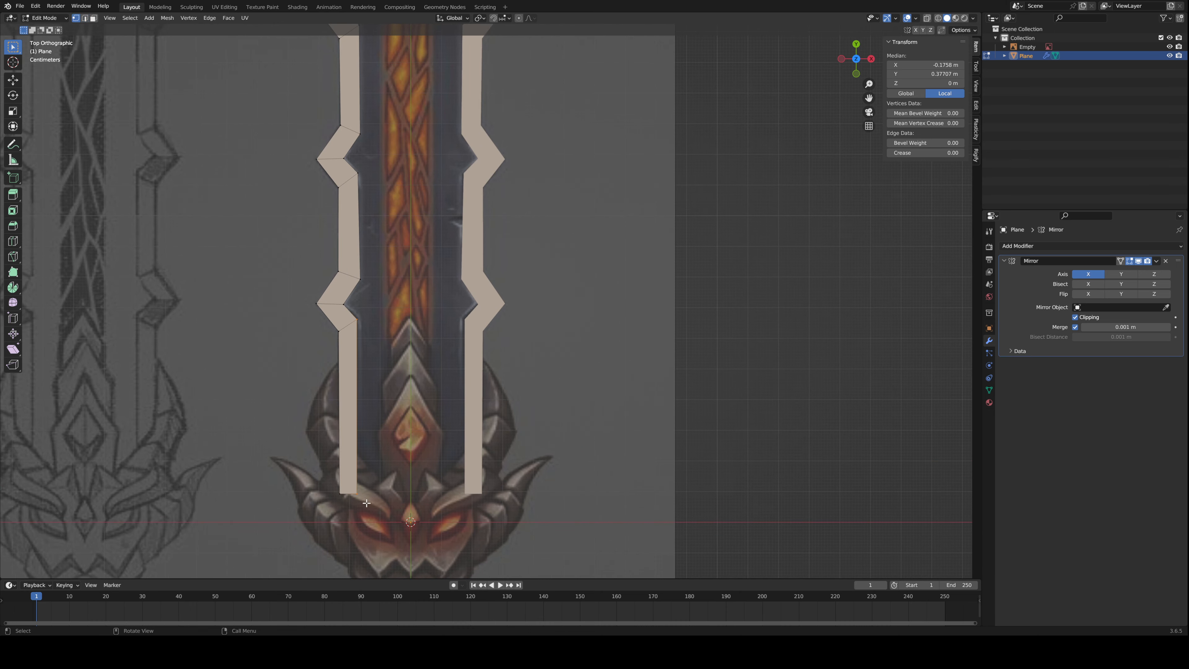
pyautogui.scroll(3, 429, 470)
pyautogui.press('g')
pyautogui.press('x')
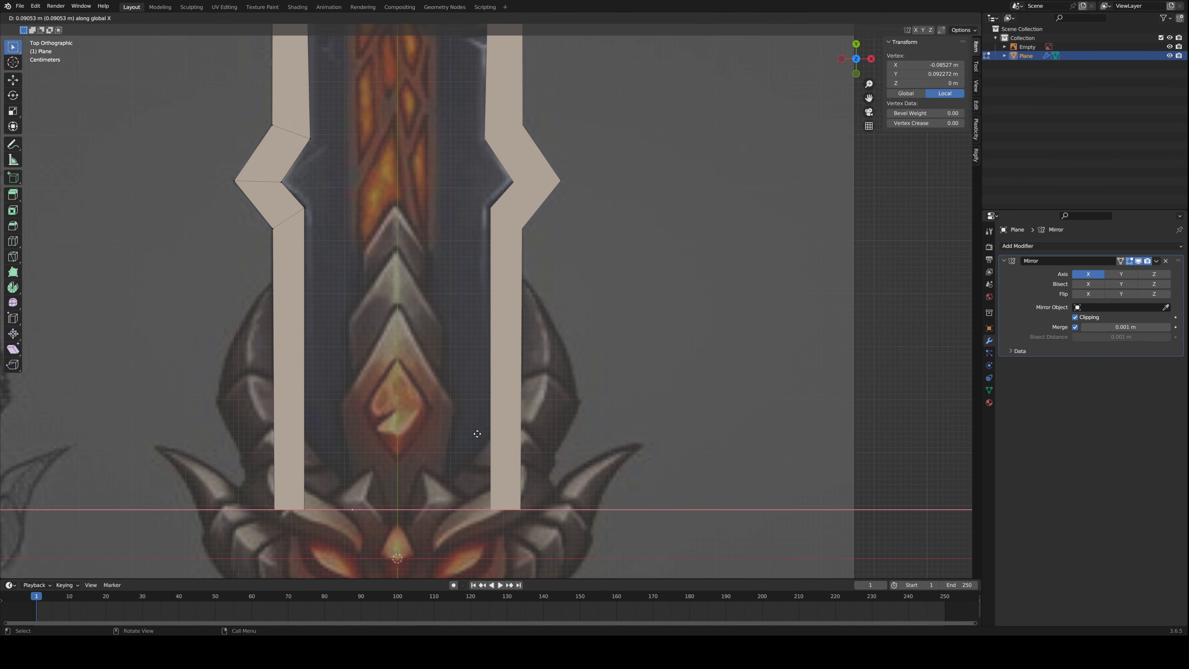
pyautogui.click(465, 426)
# - Extrude the new vertex about 1.23 m up along Y and extend it about 1.03 m further beside the lava core
pyautogui.scroll(-4, 464, 425)
pyautogui.press('g')
pyautogui.press('y')
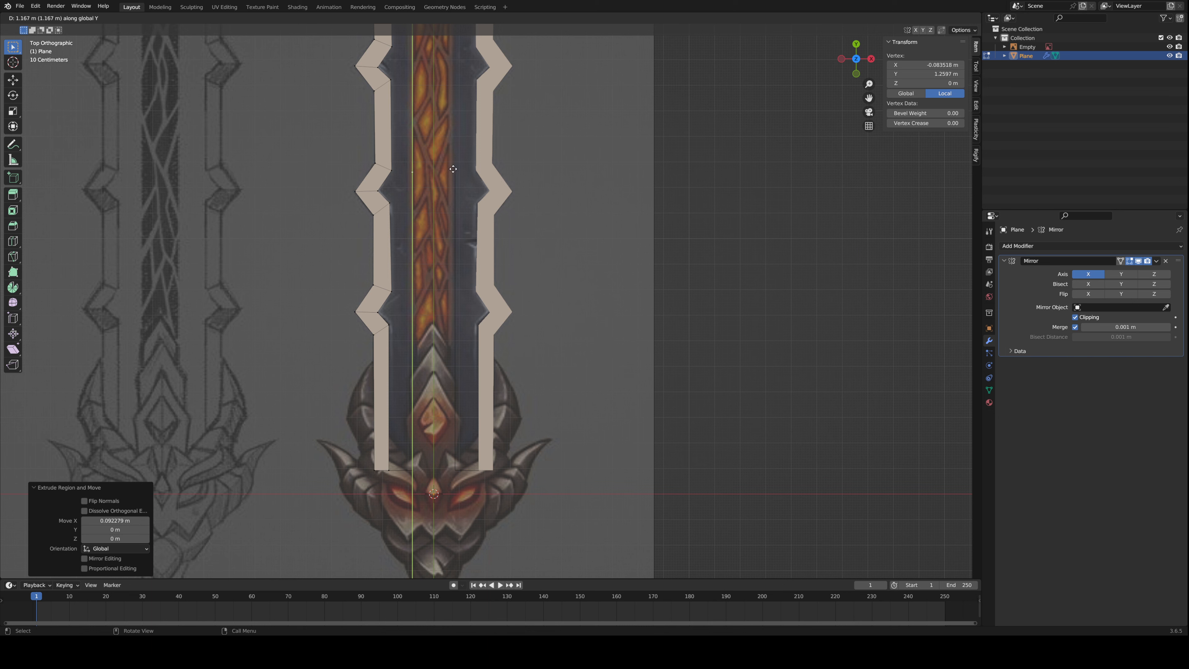
pyautogui.click(455, 152)
pyautogui.keyDown('shift'); pyautogui.moveTo(452, 169); pyautogui.dragTo(440, 333, button='middle'); pyautogui.keyUp('shift')
pyautogui.press('e')
pyautogui.press('y')
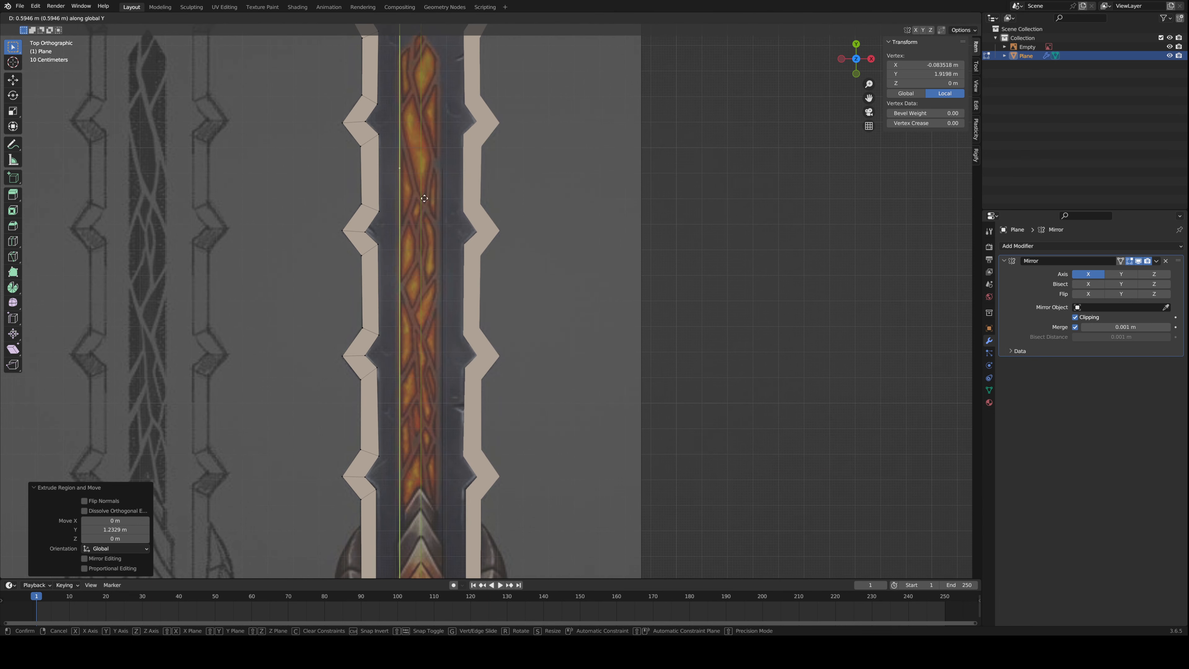
pyautogui.click(413, 91)
pyautogui.keyDown('shift'); pyautogui.moveTo(413, 93); pyautogui.dragTo(384, 290, button='middle'); pyautogui.keyUp('shift')
# - Extrude the upper vertex to the mirror centre line at the lava core's tip, about 0.098 m in X and 0.104 m in Y
pyautogui.scroll(3, 381, 283)
pyautogui.press('e')
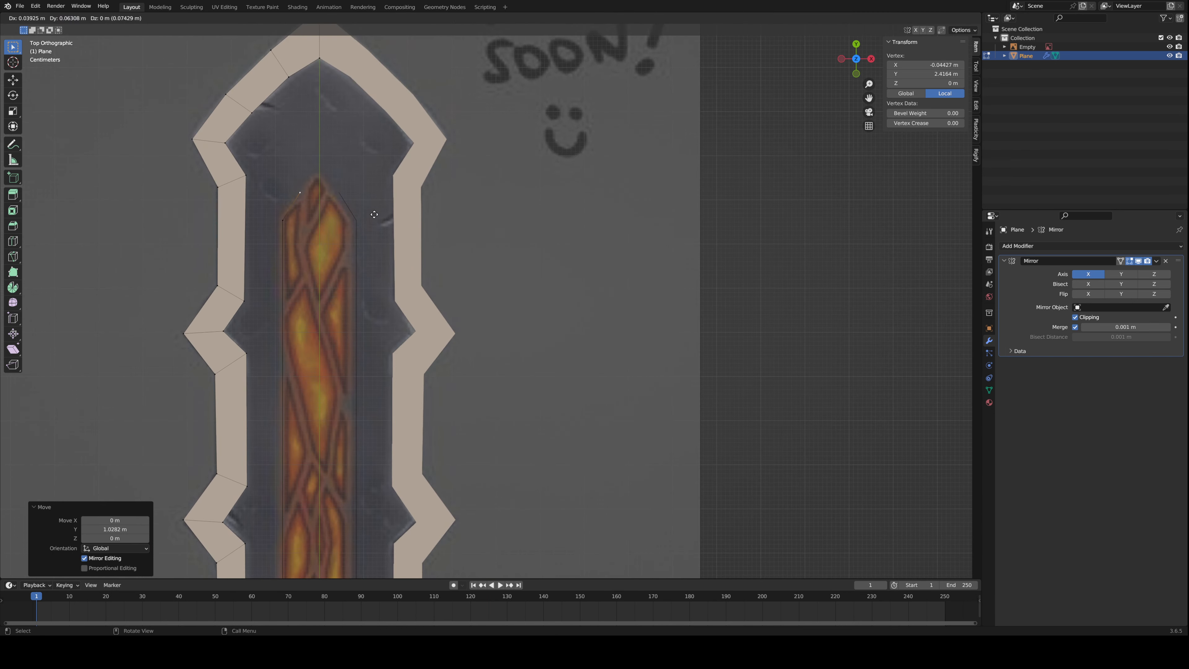
pyautogui.click(397, 197)
pyautogui.scroll(-4, 407, 225)
pyautogui.keyDown('shift'); pyautogui.scroll(-3, 417, 248); pyautogui.keyUp('shift')
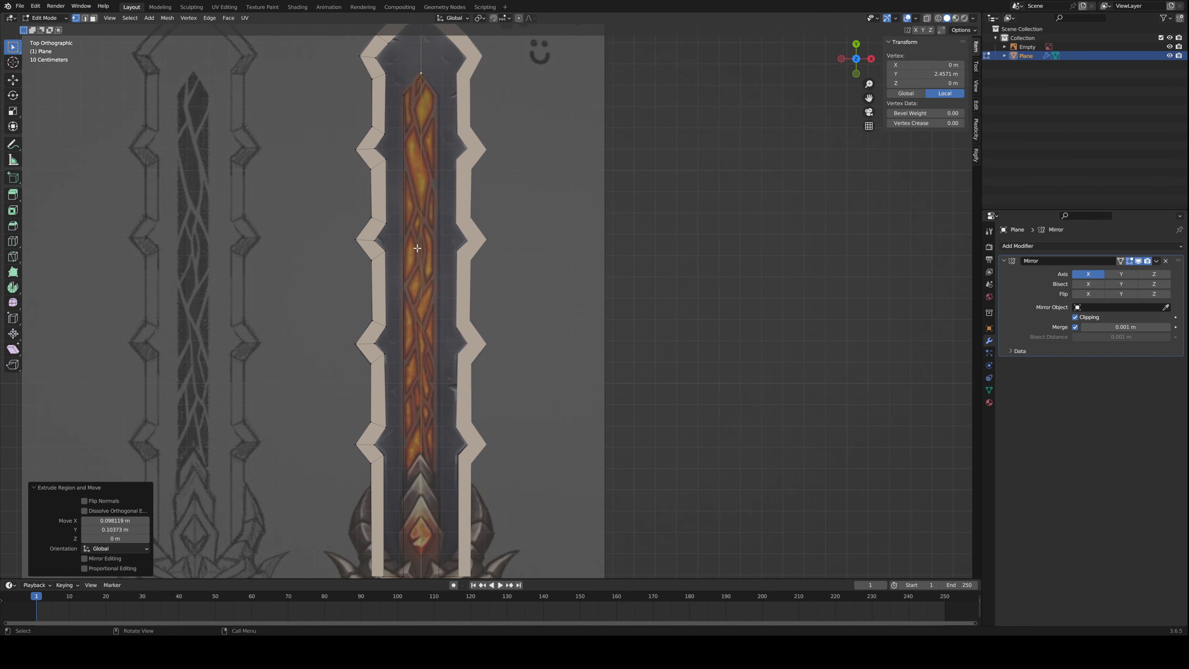
# - Try a loop cut with 7 cuts on the long vertical core edge, and undo it together with the extruded core outline
pyautogui.keyDown('shift'); pyautogui.scroll(-3, 404, 379); pyautogui.keyUp('shift')
pyautogui.scroll(4, 417, 337)
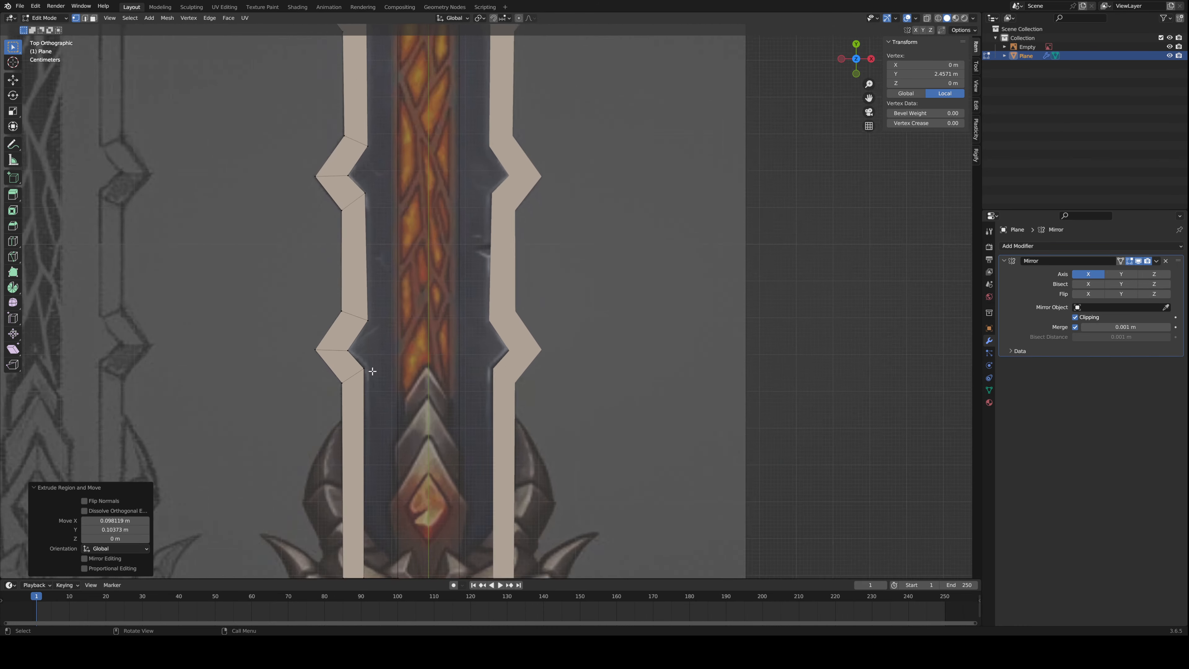
pyautogui.scroll(-5, 407, 319)
pyautogui.scroll(5, 477, 408)
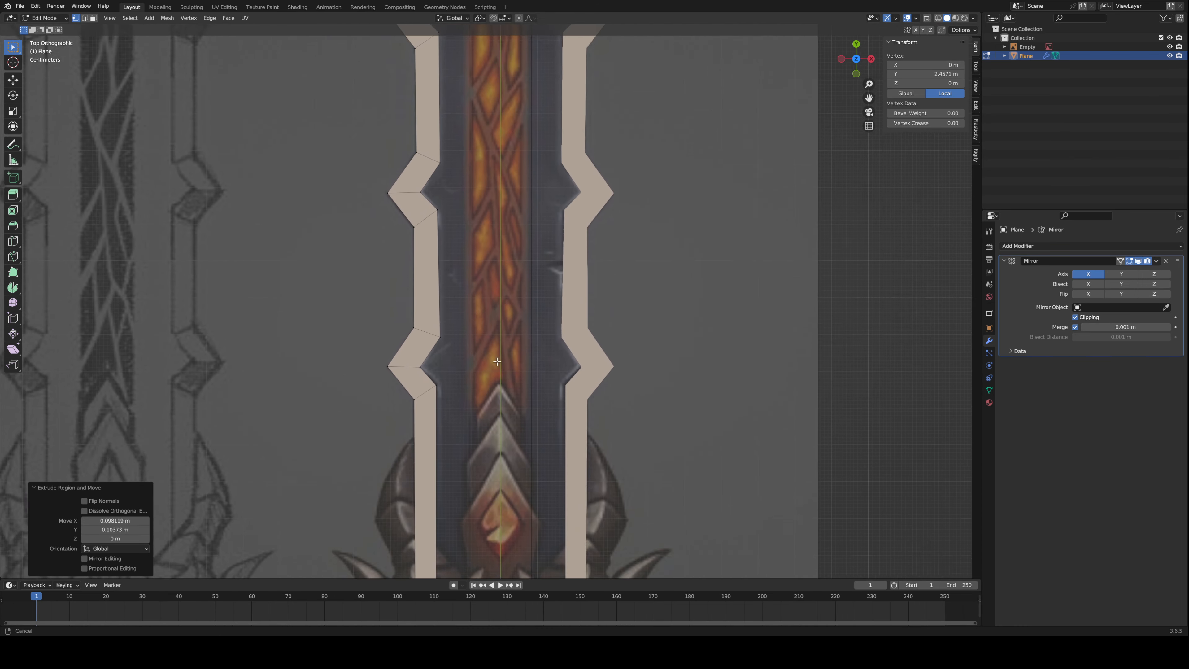
pyautogui.hotkey('ctrl', 'r')
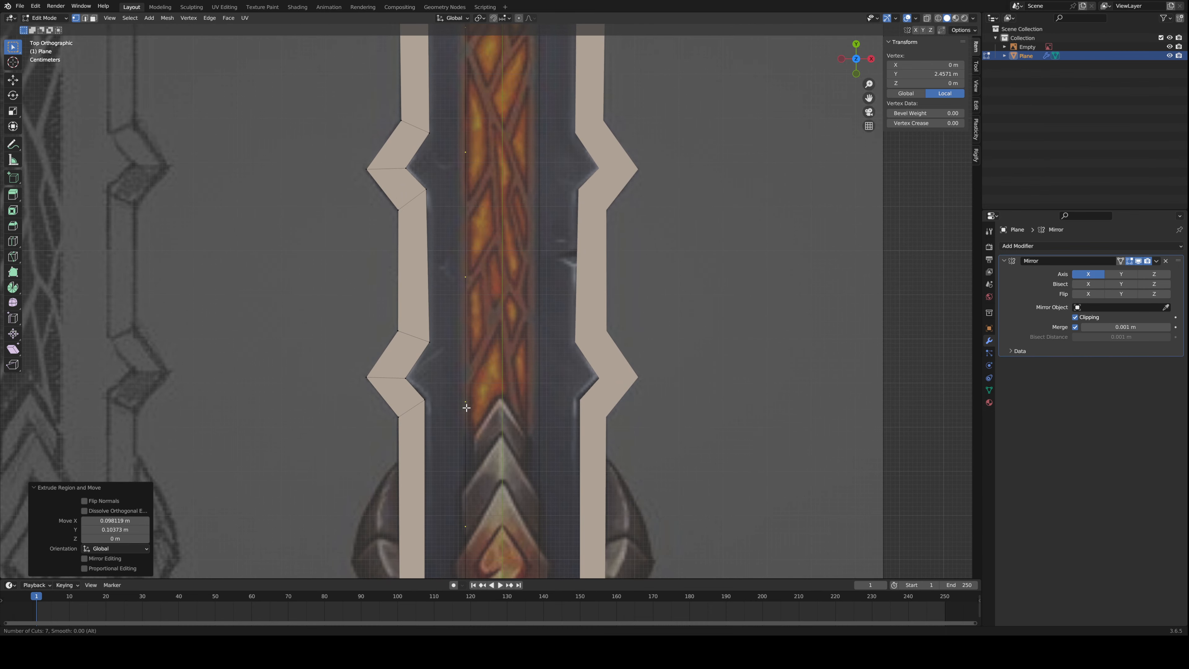
pyautogui.click(466, 407)
pyautogui.scroll(-3, 460, 435)
pyautogui.hotkey('ctrl', 'z')
pyautogui.hotkey('ctrl', 'z')
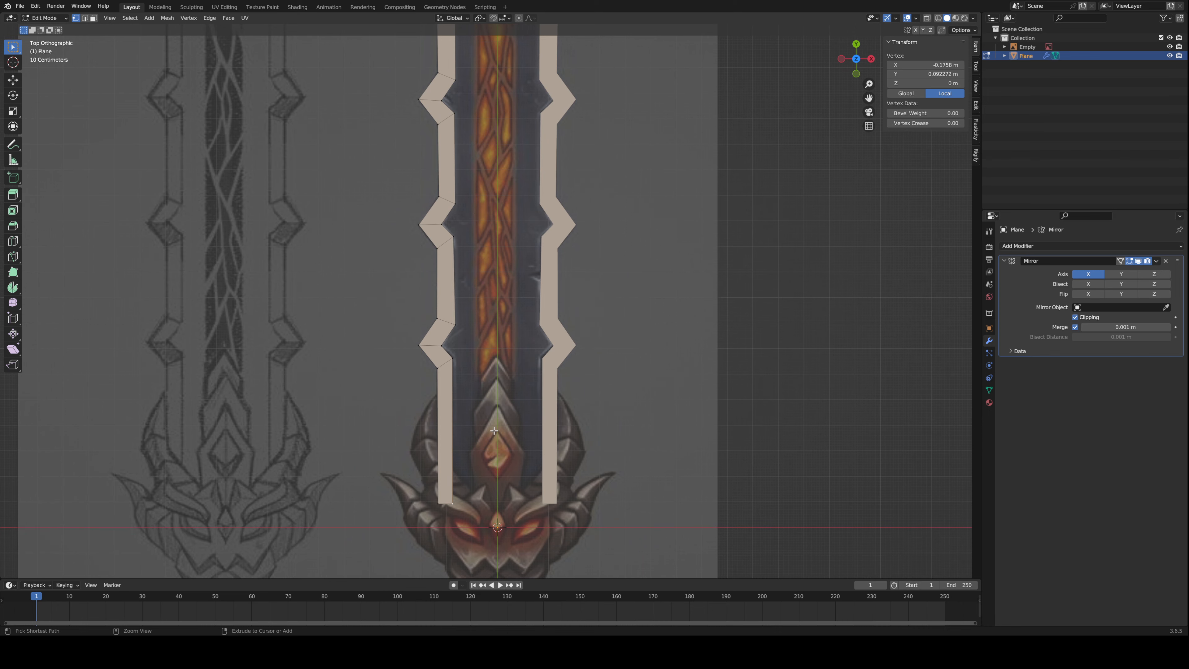
pyautogui.hotkey('ctrl', 'z')
# - Switch to edge selection mode and clear the selection
pyautogui.scroll(-5, 492, 403)
pyautogui.keyDown('shift'); pyautogui.moveTo(487, 325); pyautogui.dragTo(476, 393, button='middle'); pyautogui.keyUp('shift')
pyautogui.scroll(3, 477, 393)
pyautogui.scroll(-3, 476, 393)
pyautogui.press('2')
pyautogui.scroll(2, 482, 453)
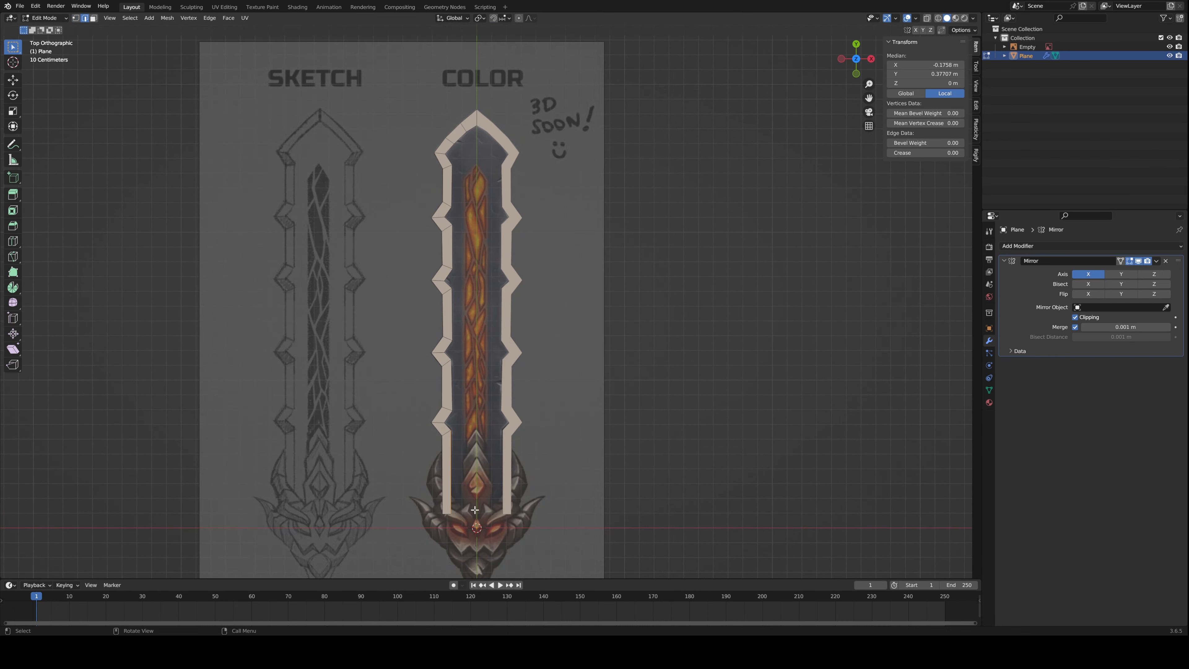
pyautogui.scroll(1, 474, 514)
pyautogui.hotkey('alt', 'a')
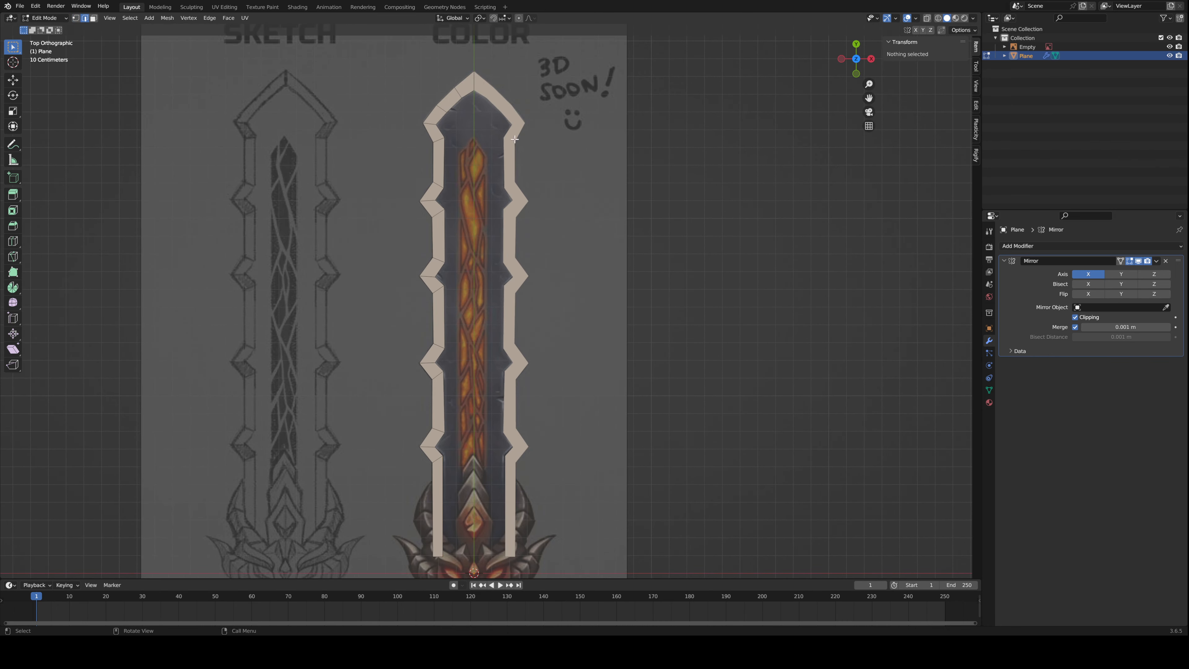
# - Try selecting a shortest path from the lowest left inner edge up the blade's inner outline
pyautogui.keyDown('shift'); pyautogui.moveTo(450, 482); pyautogui.dragTo(441, 440, button='middle'); pyautogui.keyUp('shift')
pyautogui.click(438, 480)
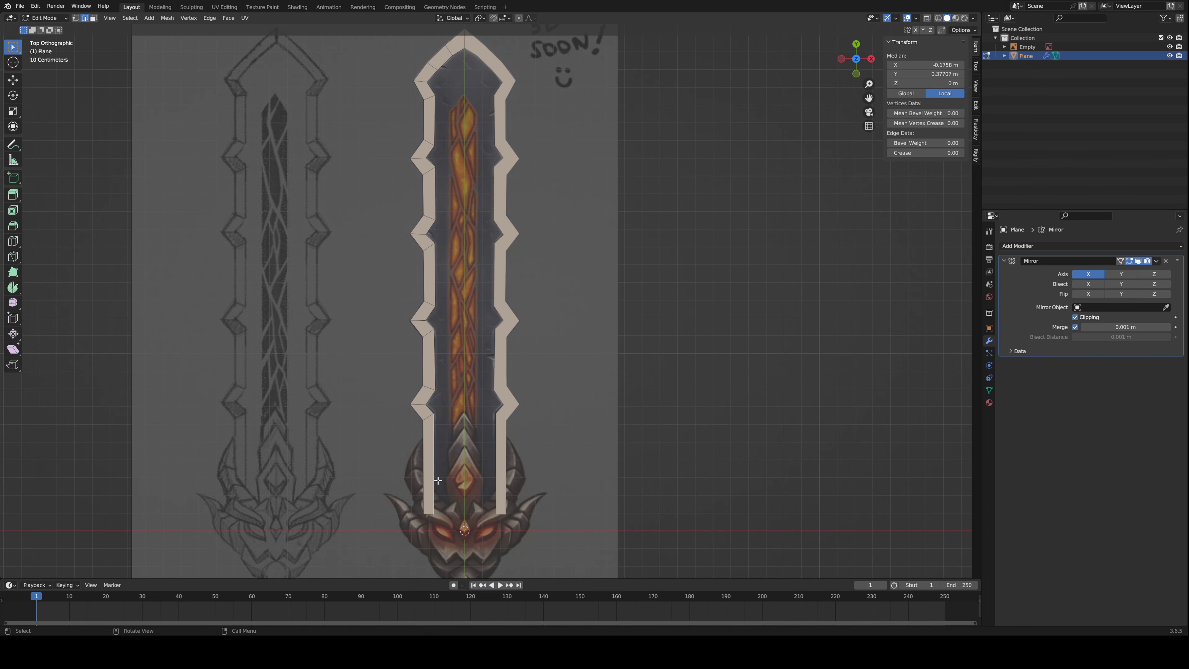
pyautogui.keyDown('ctrl'); pyautogui.click(436, 194); pyautogui.keyUp('ctrl')
pyautogui.scroll(3, 443, 264)
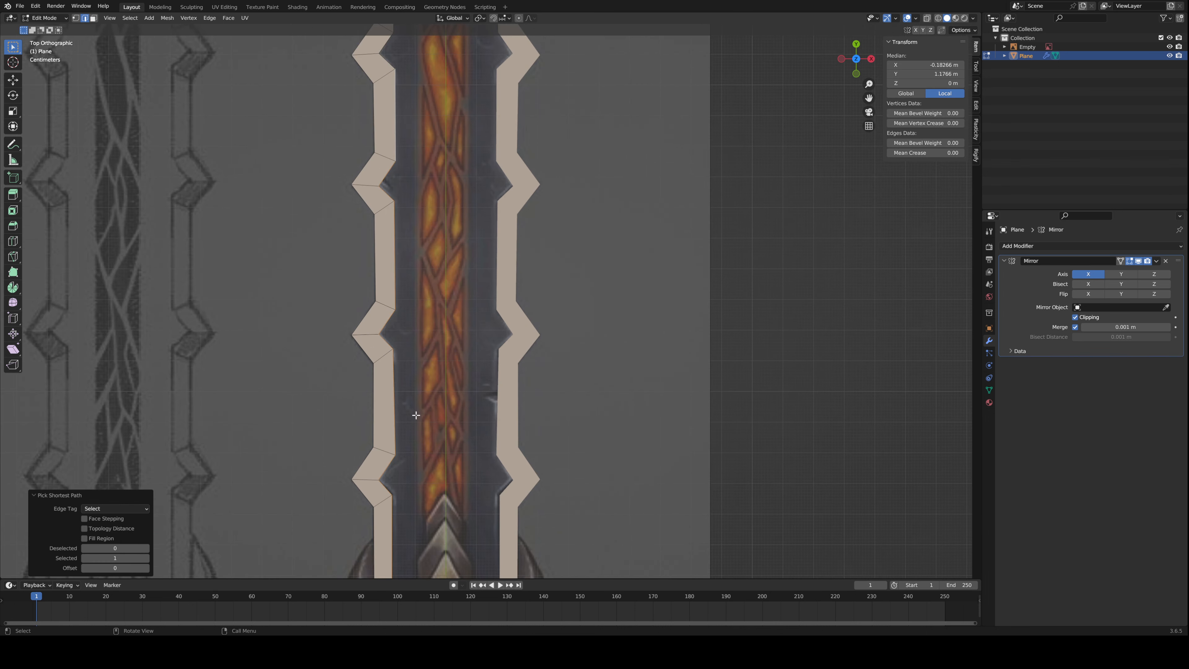
# - Try selecting the inner edges around the lowest left spike one by one
pyautogui.keyDown('shift'); pyautogui.moveTo(416, 417); pyautogui.dragTo(435, 310, button='middle'); pyautogui.keyUp('shift')
pyautogui.click(400, 504)
pyautogui.click(411, 427)
pyautogui.keyDown('shift'); pyautogui.click(401, 383); pyautogui.keyUp('shift')
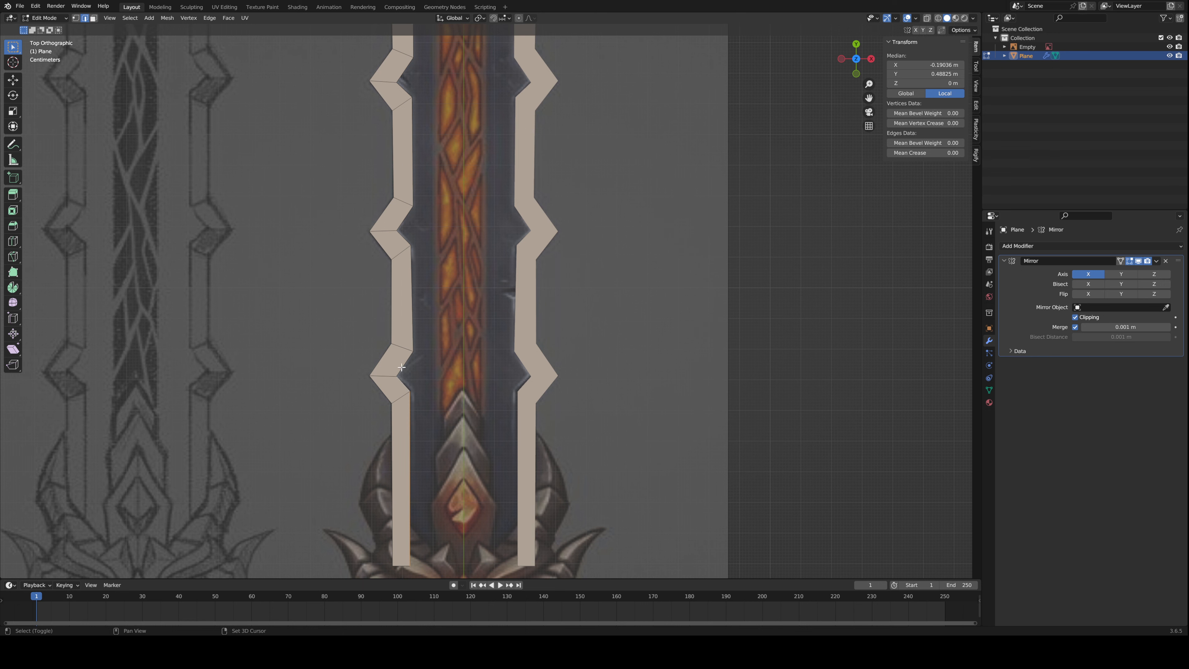
# - Select the entire inner edge loop of the left blade border and check it from tip to guard
pyautogui.keyDown('ctrl'); pyautogui.click(411, 426); pyautogui.keyUp('ctrl')
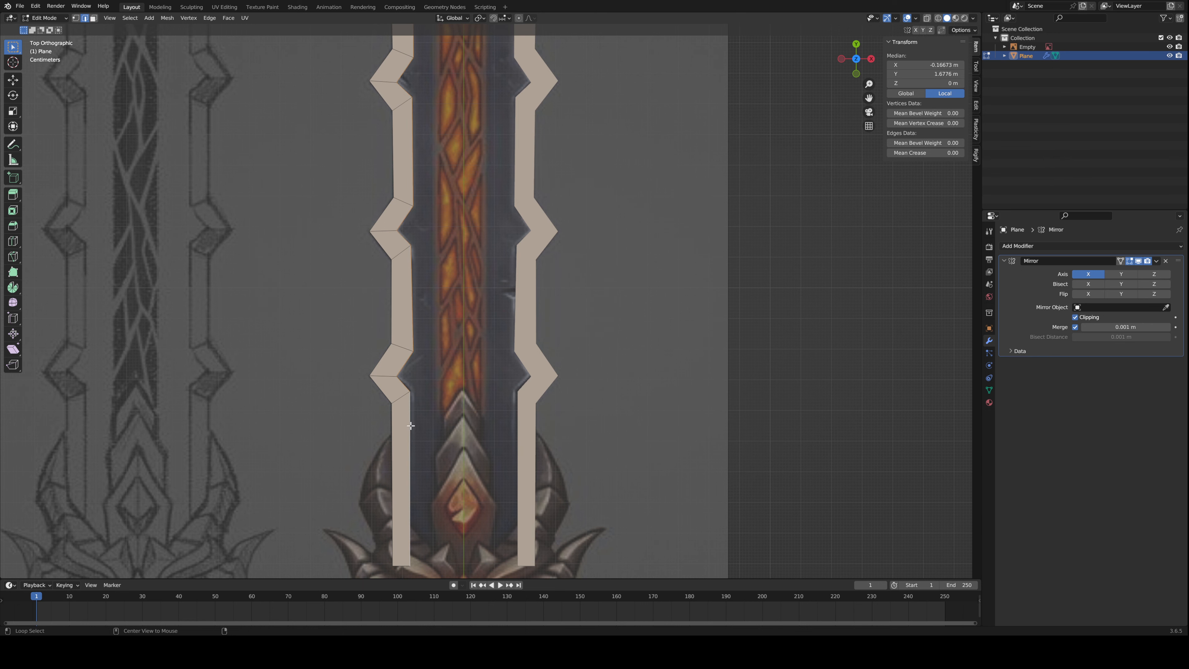
pyautogui.scroll(-2, 410, 426)
pyautogui.scroll(4, 470, 138)
pyautogui.keyDown('shift'); pyautogui.moveTo(446, 146); pyautogui.dragTo(464, 297, button='middle'); pyautogui.keyUp('shift')
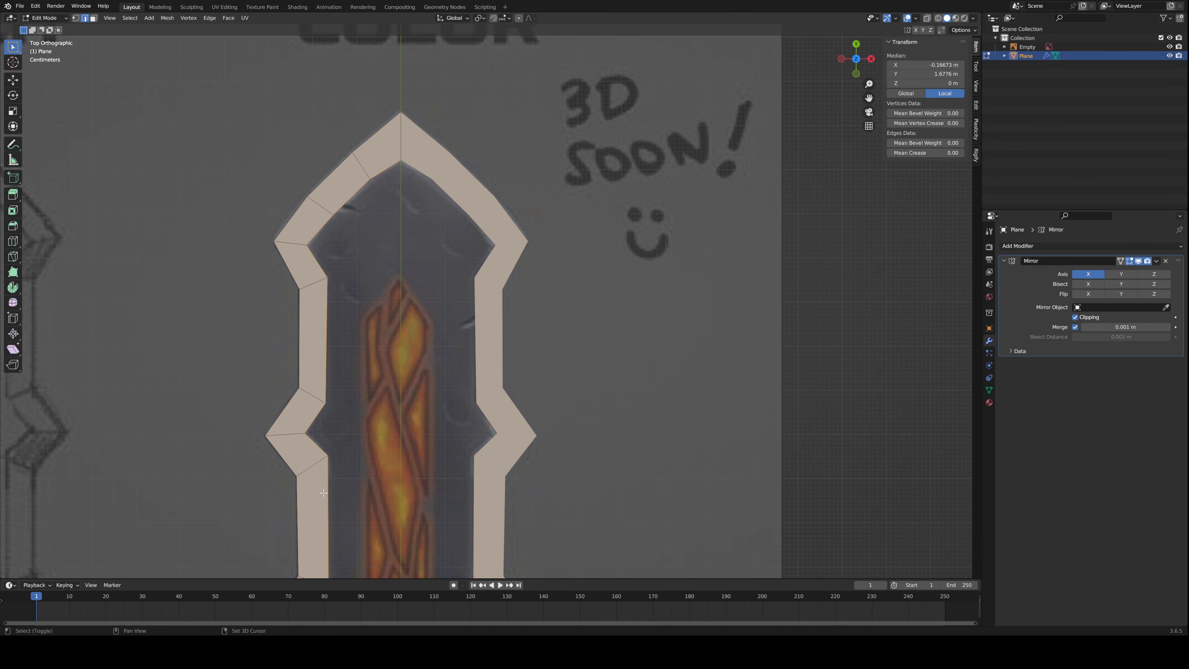
pyautogui.keyDown('shift'); pyautogui.moveTo(347, 369); pyautogui.dragTo(345, 88, button='middle'); pyautogui.keyUp('shift')
pyautogui.keyDown('shift'); pyautogui.moveTo(312, 541); pyautogui.dragTo(343, 194, button='middle'); pyautogui.keyUp('shift')
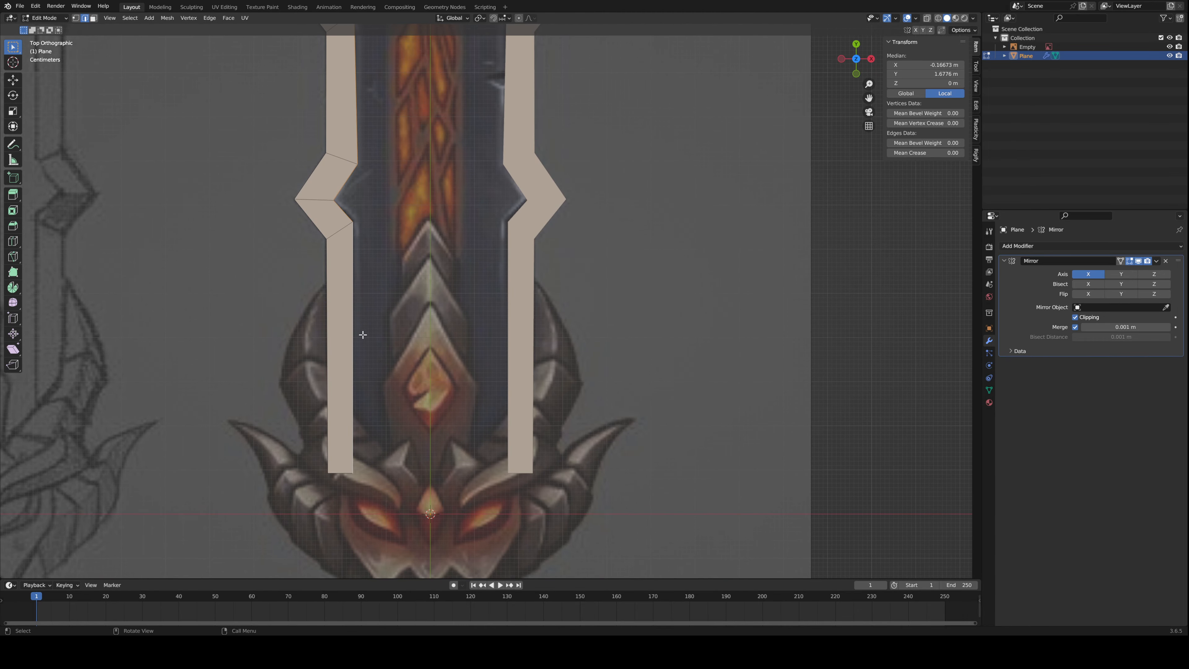
# - Try selecting a shortest path of edges along the left border's outer outline, from a lower spike up past the next one
pyautogui.keyDown('shift'); pyautogui.moveTo(350, 299); pyautogui.dragTo(372, 419, button='middle'); pyautogui.keyUp('shift')
pyautogui.scroll(1, 372, 419)
pyautogui.keyDown('shift'); pyautogui.moveTo(297, 313); pyautogui.dragTo(346, 458, button='middle'); pyautogui.keyUp('shift')
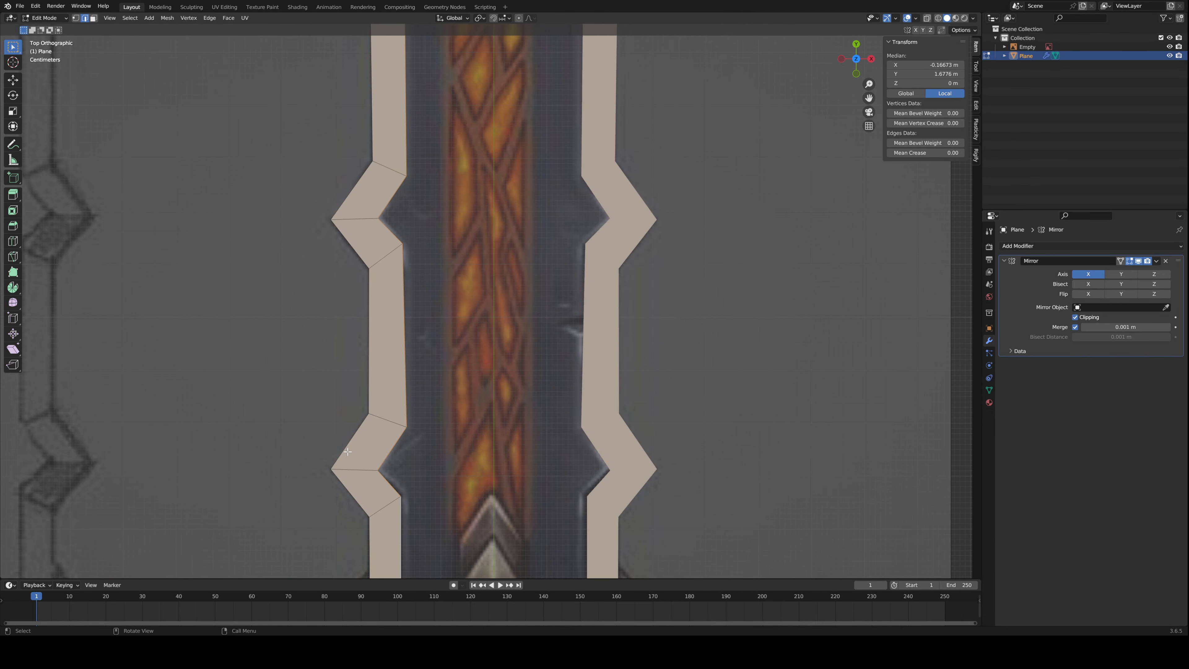
pyautogui.click(348, 448)
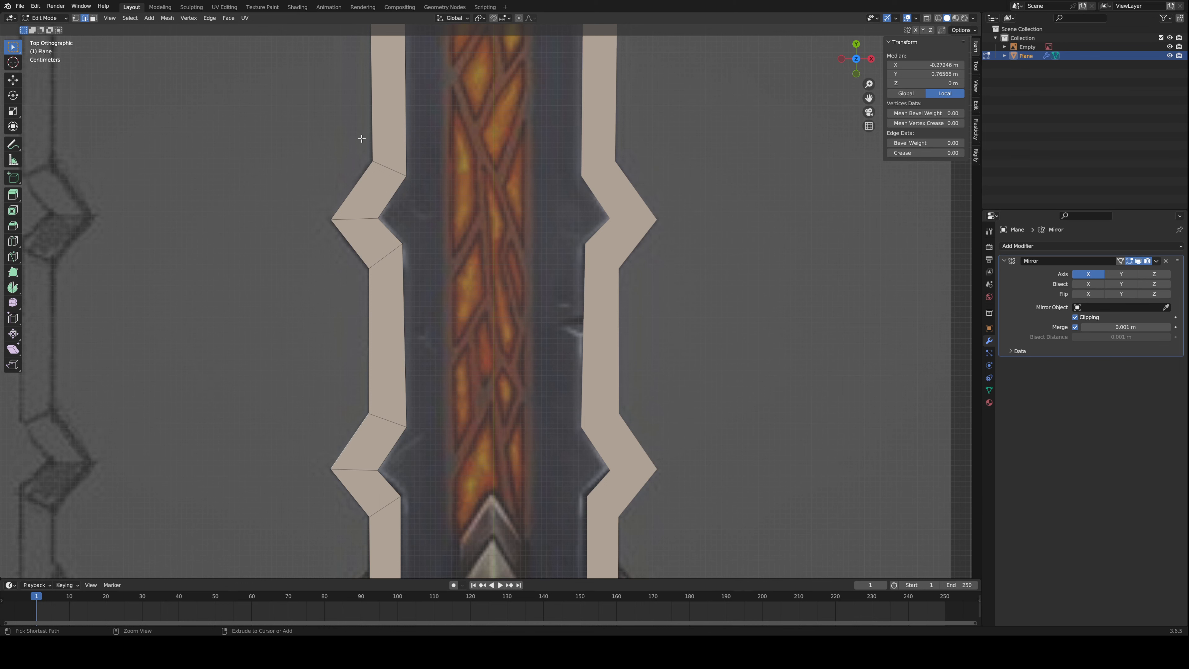
pyautogui.keyDown('ctrl'); pyautogui.click(372, 120); pyautogui.keyUp('ctrl')
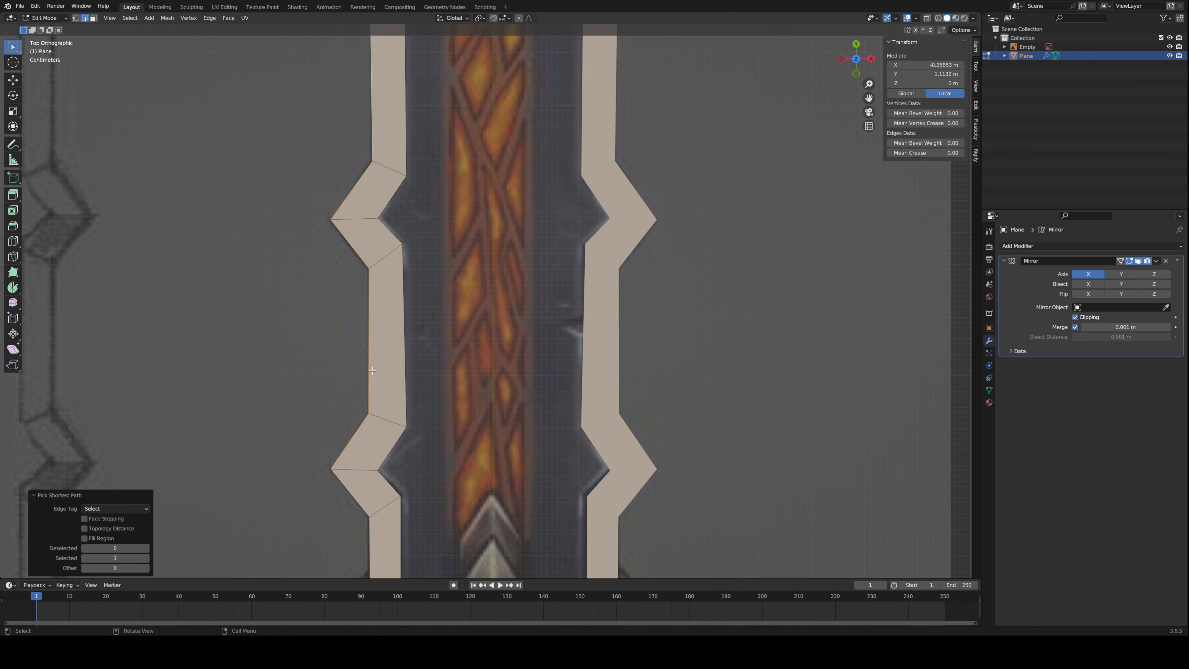
# - Switch to face selection, select the shortest face path between an upper and a lower spike of the left border, and clear the selection
pyautogui.scroll(-4, 349, 166)
pyautogui.press('3')
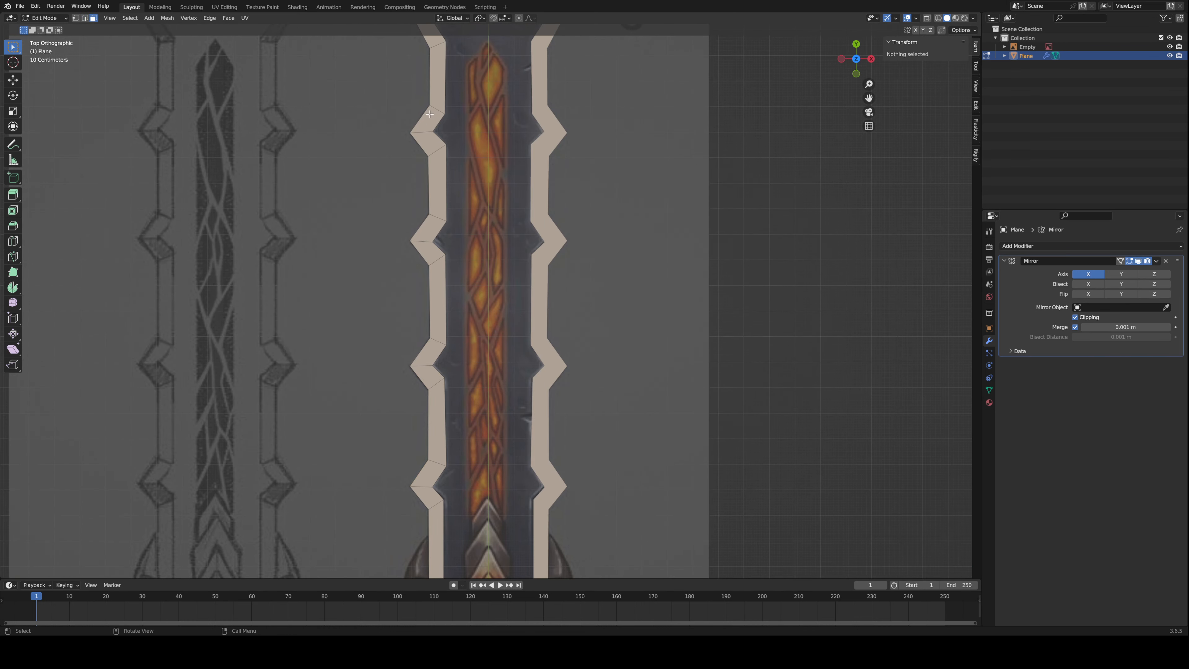
pyautogui.click(429, 127)
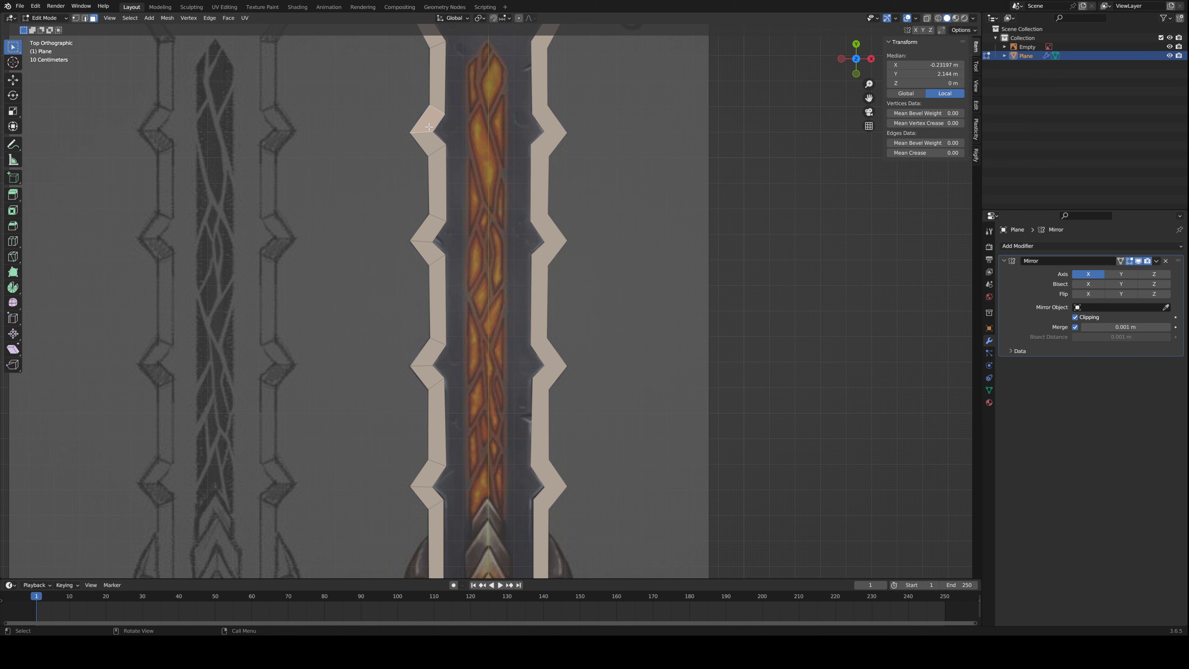
pyautogui.keyDown('ctrl'); pyautogui.click(428, 378); pyautogui.keyUp('ctrl')
pyautogui.scroll(-3, 478, 338)
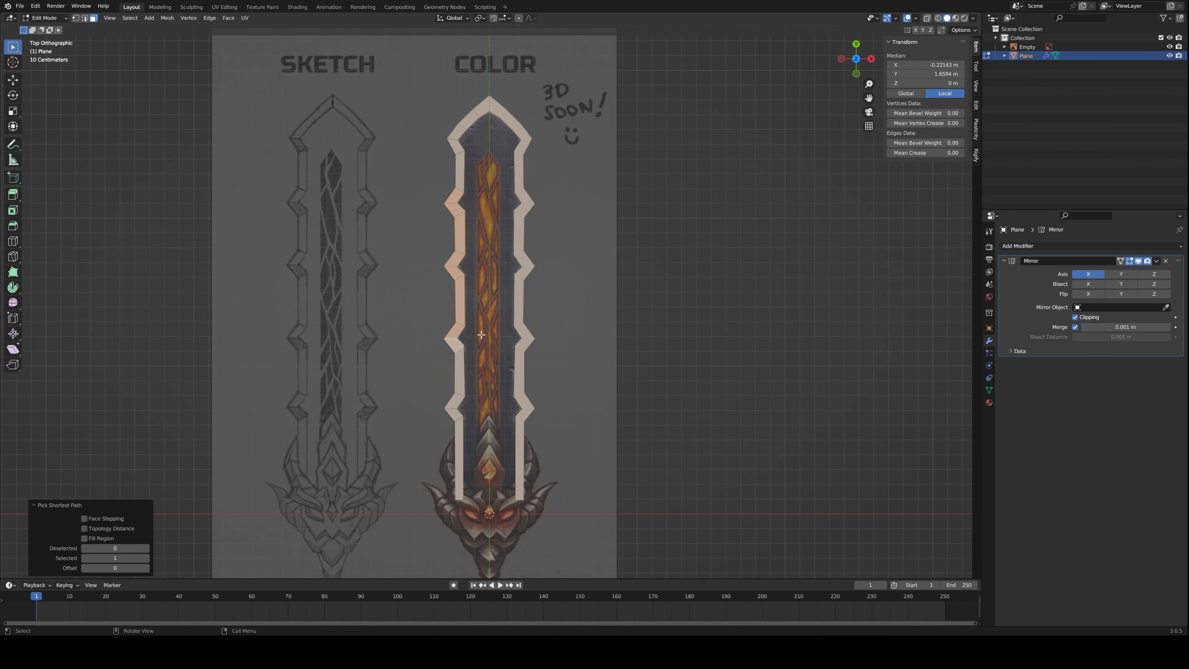
pyautogui.hotkey('alt', 'a')
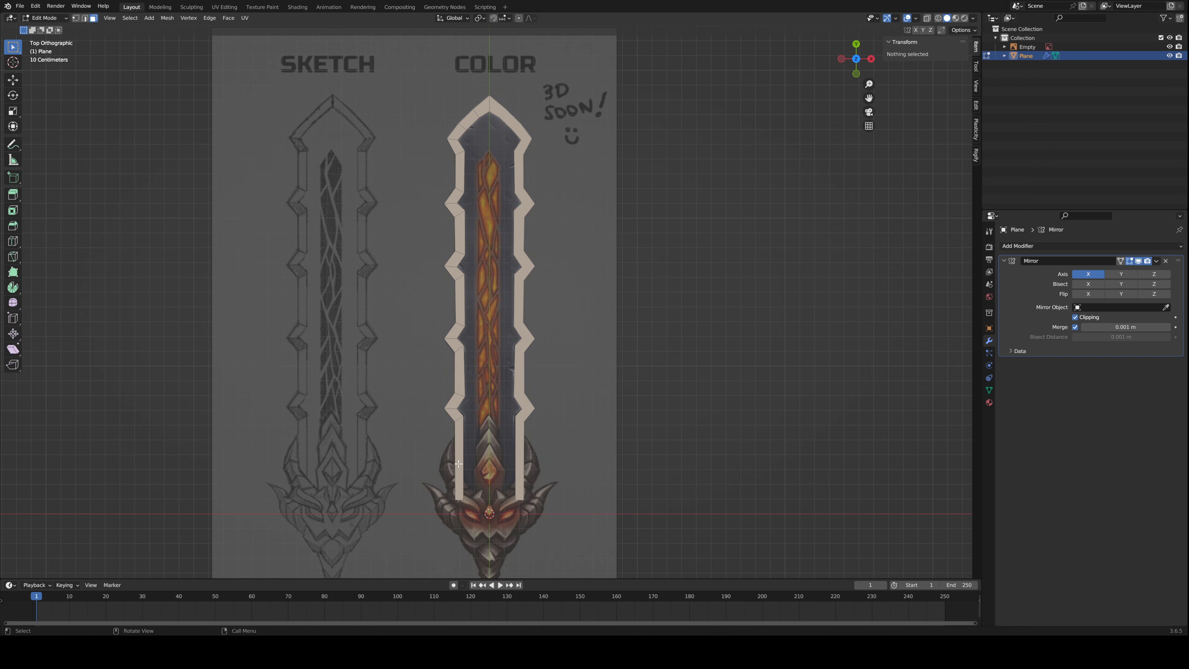
# - Select the shortest face path from the lower left border up to the blade tip and clear the selection
pyautogui.click(451, 413)
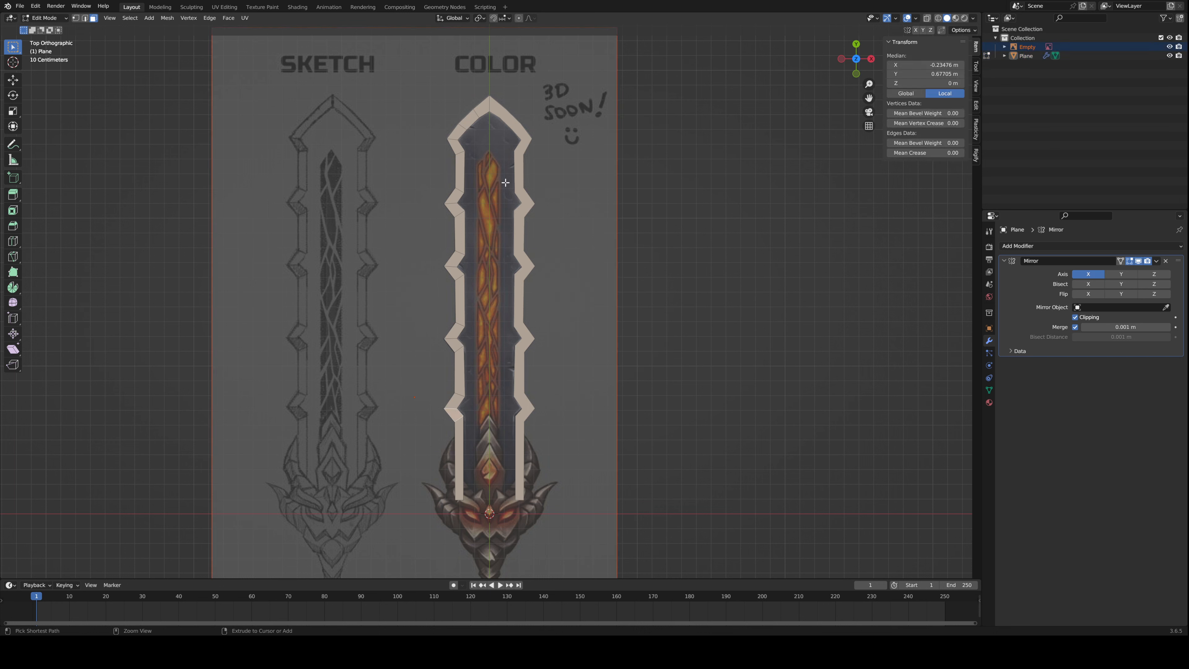
pyautogui.hotkey('alt', 'a')
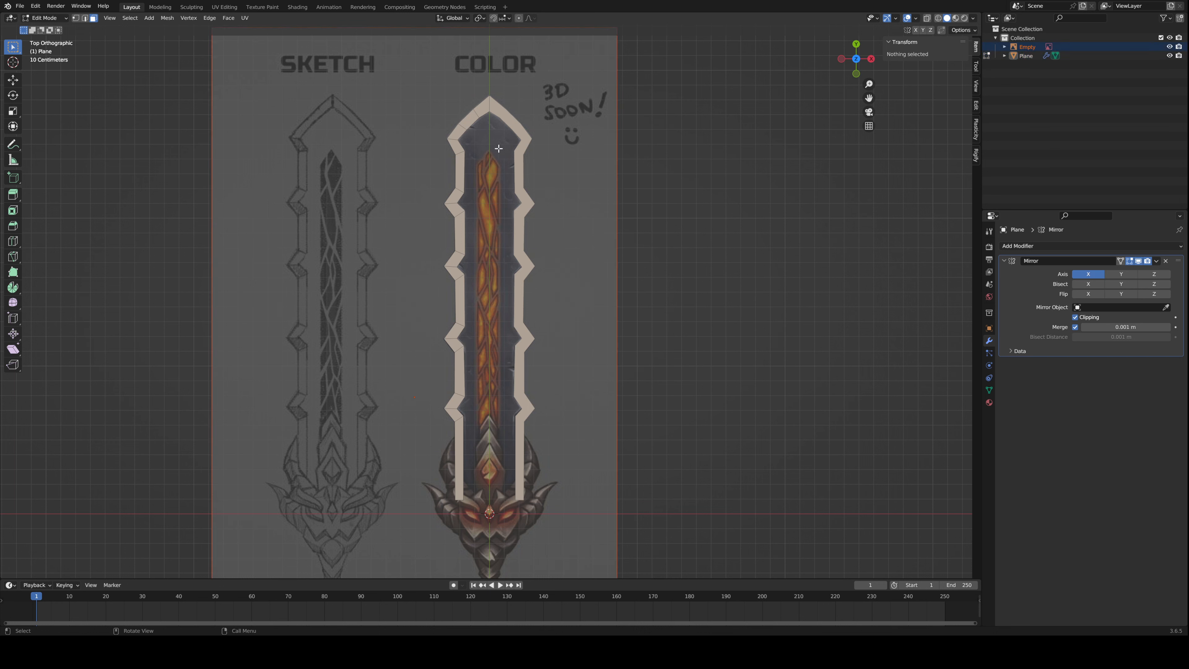
pyautogui.click(451, 371)
pyautogui.keyDown('ctrl'); pyautogui.click(476, 104); pyautogui.keyUp('ctrl')
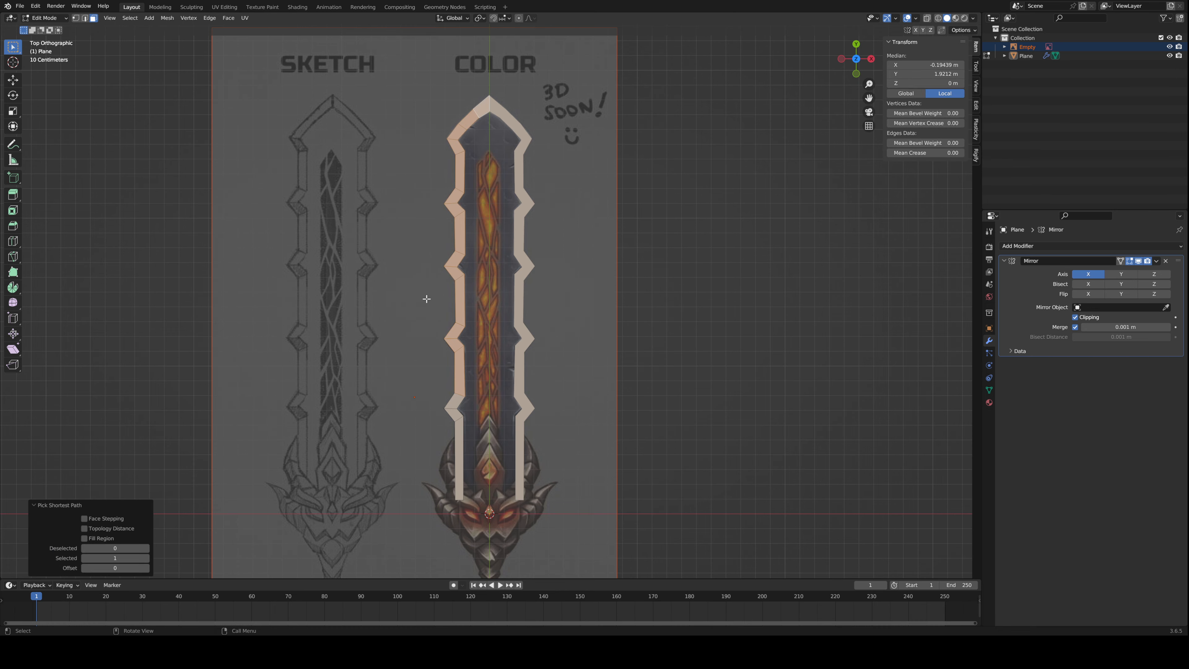
pyautogui.scroll(-3, 416, 311)
pyautogui.scroll(5, 414, 318)
pyautogui.hotkey('alt', 'a')
# - Add a practice plane in Object Mode and move it beside the reference sheet, about 4.42 m along X and 0.60 m along Y
pyautogui.press('Tab')
pyautogui.scroll(-6, 427, 371)
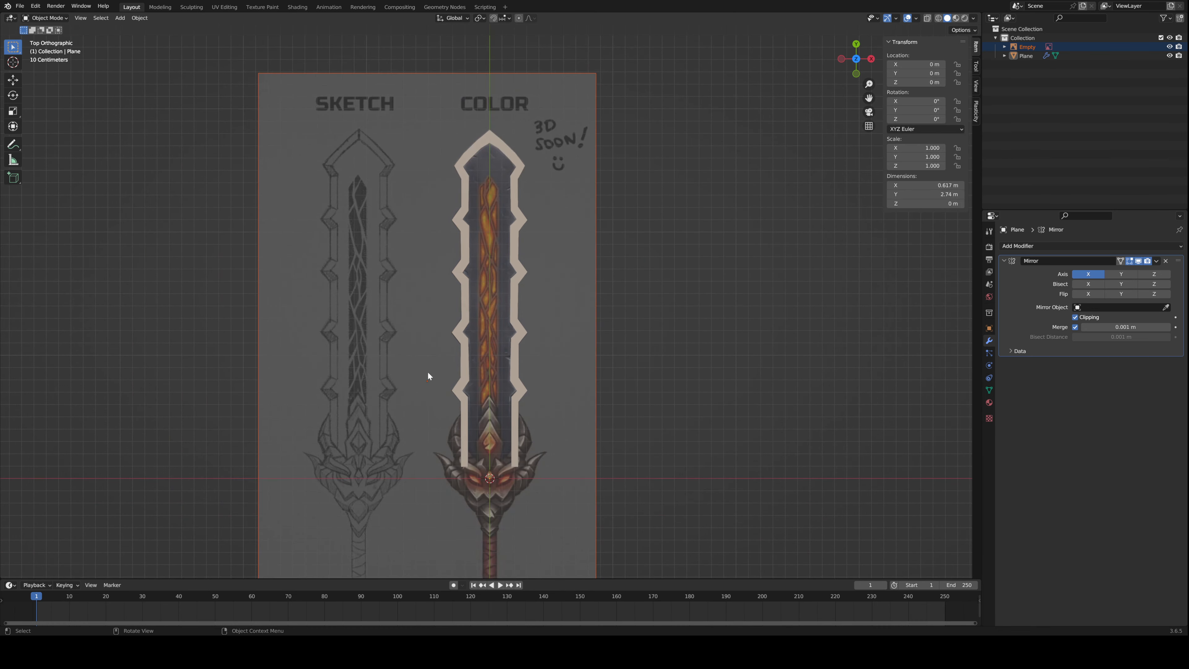
pyautogui.keyDown('shift'); pyautogui.moveTo(700, 296); pyautogui.dragTo(569, 285, button='middle'); pyautogui.keyUp('shift')
pyautogui.hotkey('shift', 'a')
pyautogui.click(680, 275)
pyautogui.press('g')
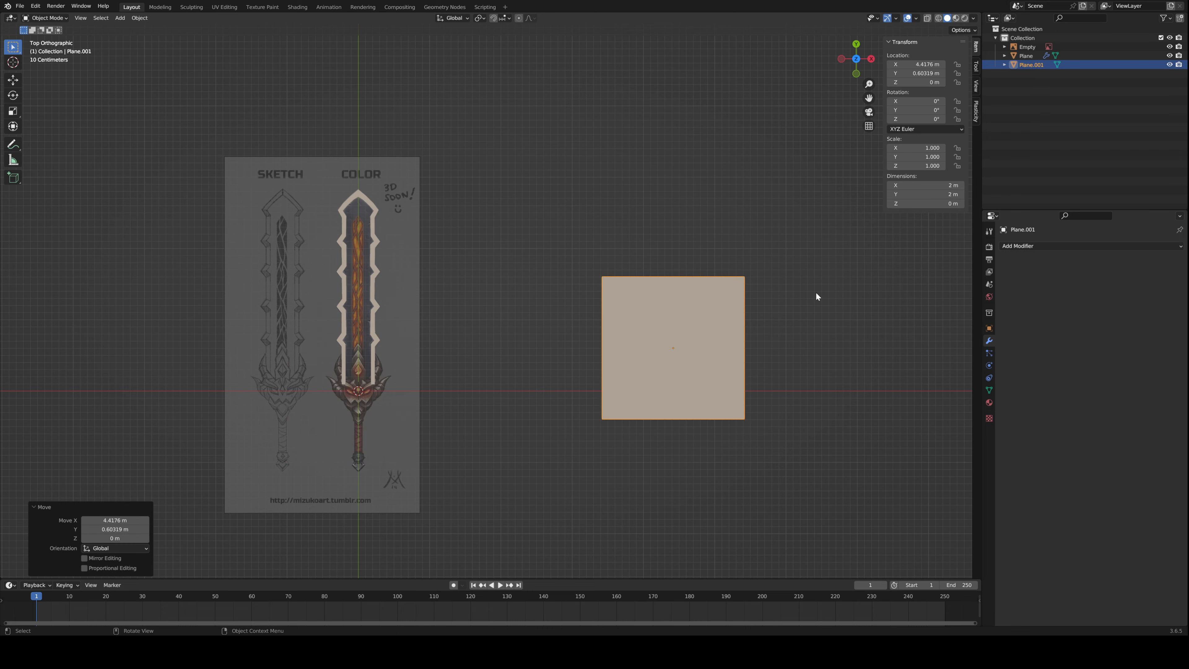
pyautogui.click(815, 293)
# - Divide the practice plane with eight vertical and seven horizontal centred loop cuts in Edit Mode
pyautogui.press('Tab')
pyautogui.hotkey('ctrl', 'r')
pyautogui.scroll(7, 660, 277)
pyautogui.click(660, 277)
pyautogui.rightClick(659, 277)
pyautogui.hotkey('ctrl', 'r')
pyautogui.scroll(6, 600, 337)
pyautogui.click(600, 337)
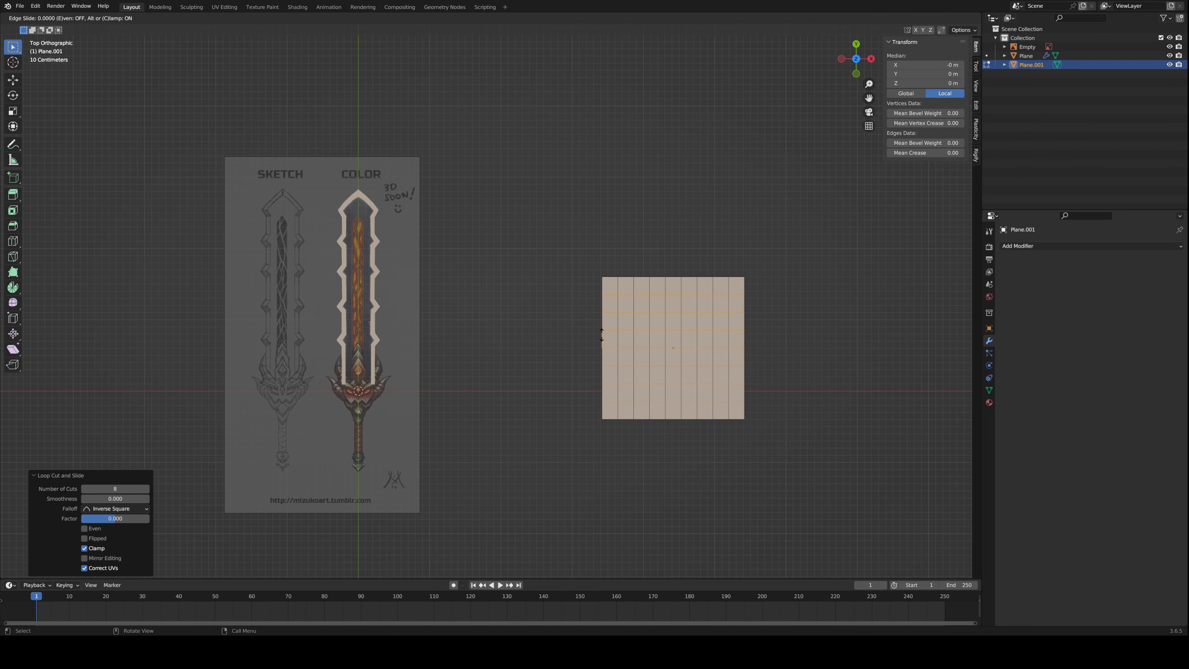
pyautogui.rightClick(600, 338)
# - Select the shortest face path across the plane's grid from the lower left area to the top row and clear it
pyautogui.scroll(3, 512, 371)
pyautogui.press('3')
pyautogui.click(593, 441)
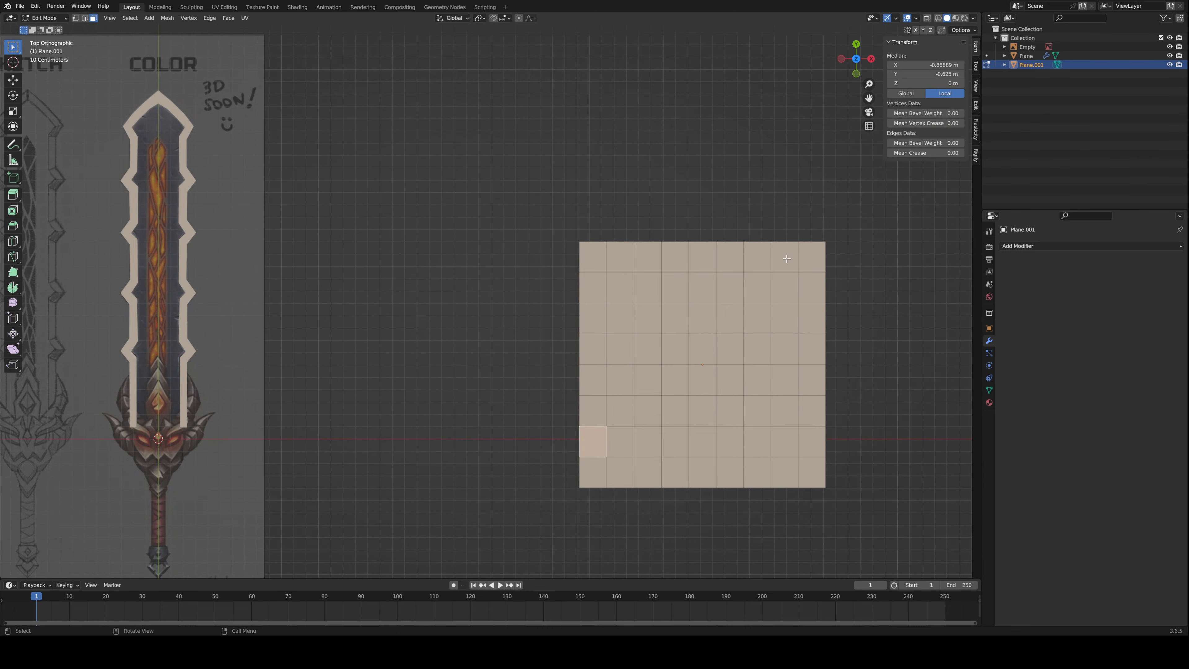
pyautogui.keyDown('ctrl'); pyautogui.click(785, 256); pyautogui.keyUp('ctrl')
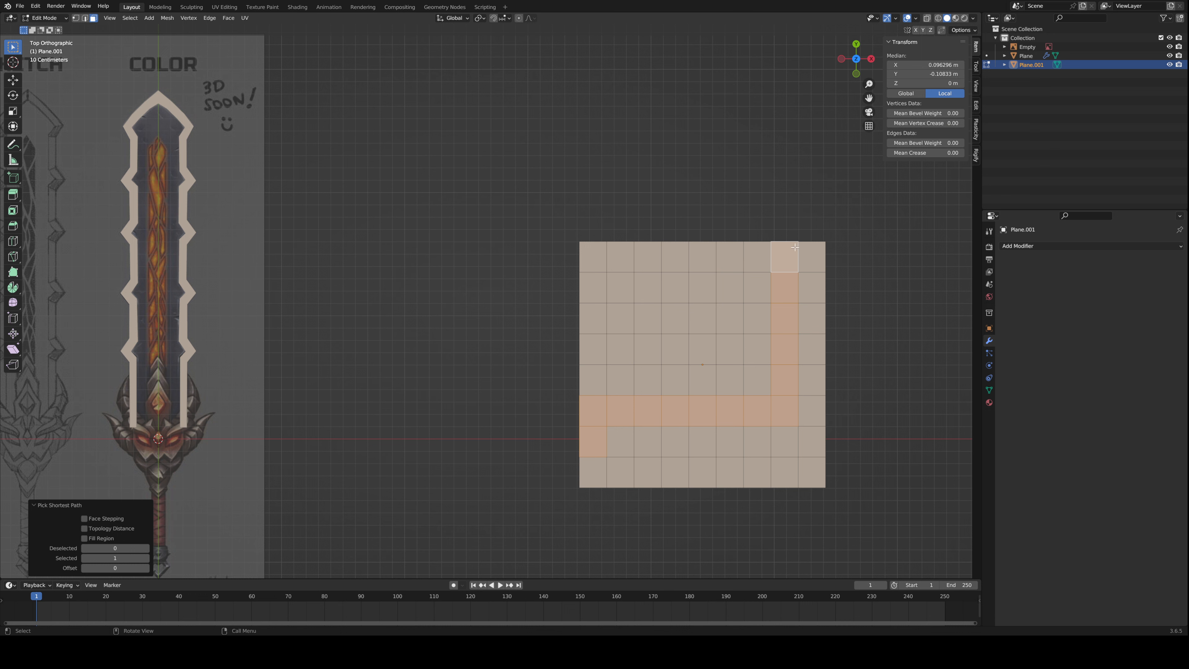
pyautogui.click(525, 473)
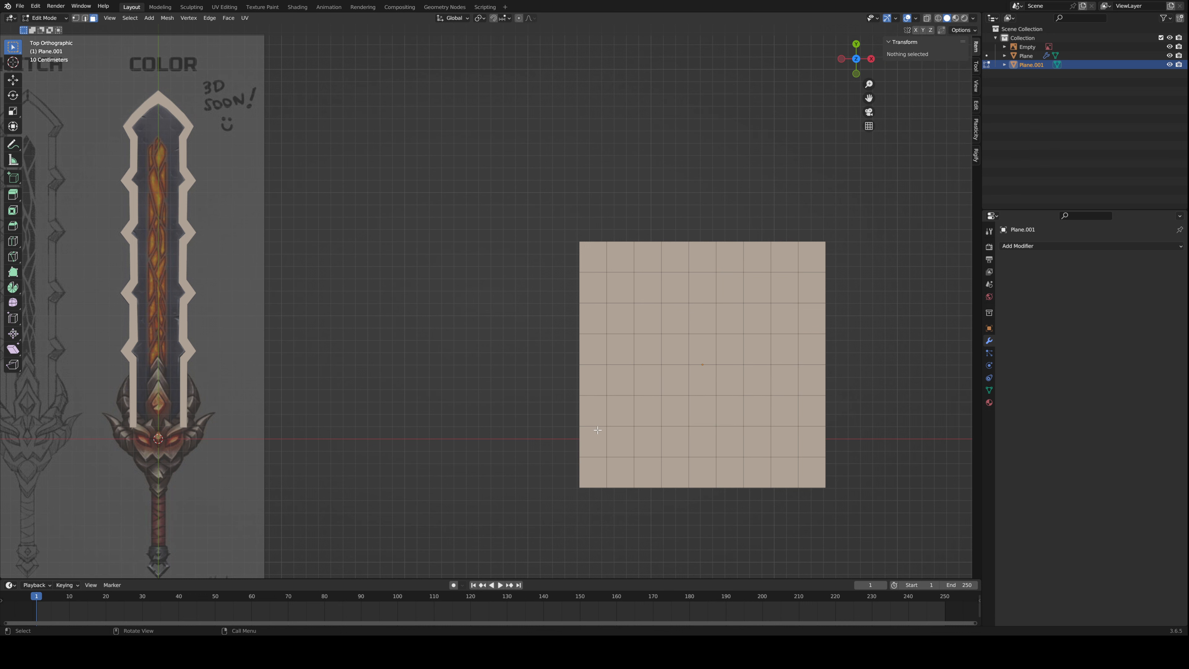
# - Select grid faces diagonally upward from the plane's lower left area, extending the selection with short shortest-path picks
pyautogui.click(595, 437)
pyautogui.keyDown('ctrl'); pyautogui.click(620, 410); pyautogui.keyUp('ctrl')
pyautogui.hotkey('ctrl', 'z')
pyautogui.keyDown('shift'); pyautogui.click(625, 406); pyautogui.keyUp('shift')
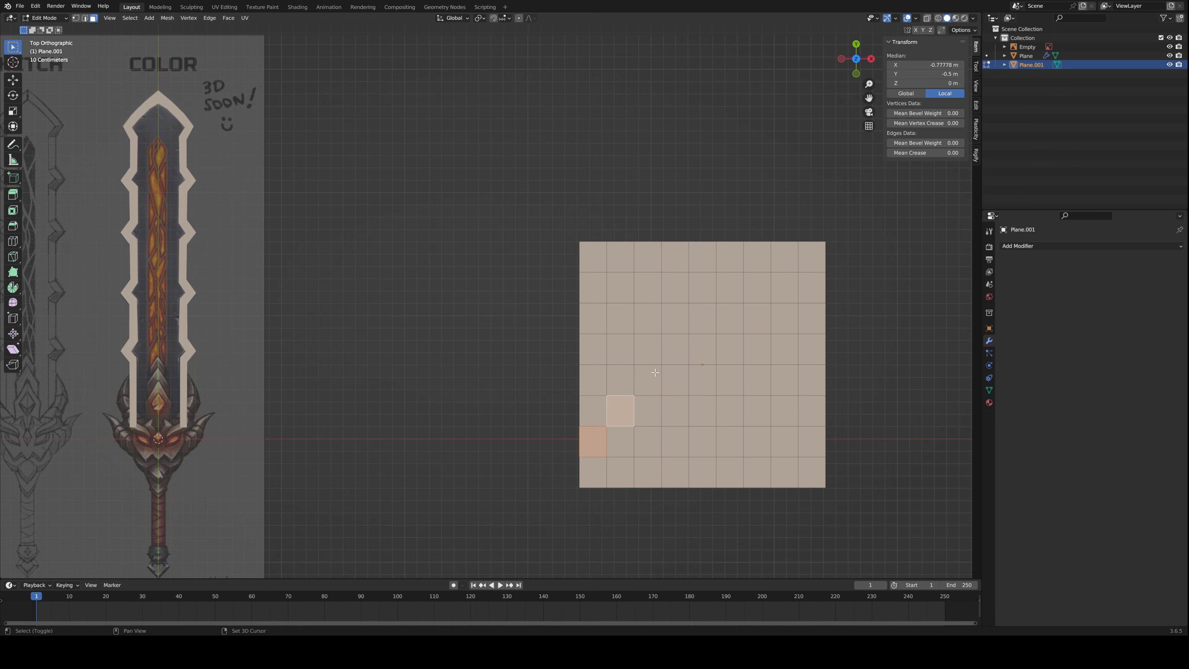
pyautogui.keyDown('shift'); pyautogui.click(654, 374); pyautogui.keyUp('shift')
pyautogui.keyDown('shift'); pyautogui.click(680, 344); pyautogui.keyUp('shift')
pyautogui.keyDown('shift'); pyautogui.click(707, 311); pyautogui.keyUp('shift')
pyautogui.keyDown('ctrl'); pyautogui.click(620, 446); pyautogui.keyUp('ctrl')
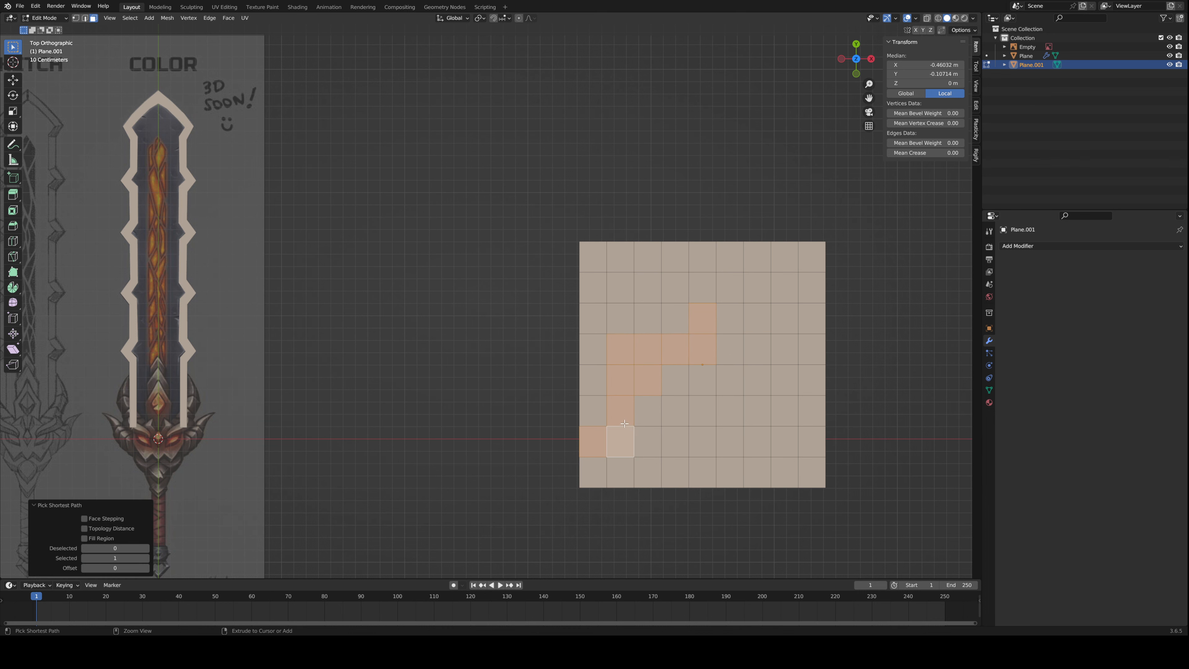
pyautogui.keyDown('ctrl'); pyautogui.click(626, 418); pyautogui.keyUp('ctrl')
# - Undo the last grid face selections and delete the practice plane in Object Mode
pyautogui.hotkey('ctrl', 'z')
pyautogui.hotkey('ctrl', 'z')
pyautogui.hotkey('ctrl', 'z')
pyautogui.press('ctrl+shift+KP_Subtract')
pyautogui.press('Tab')
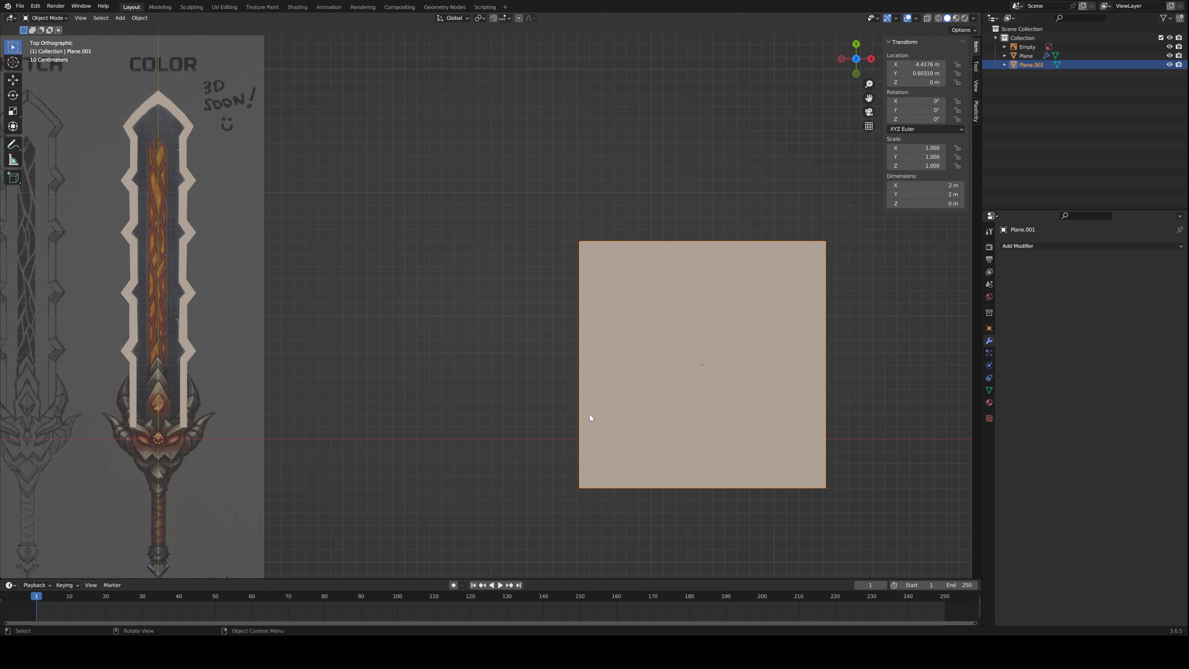
pyautogui.press('Delete')
pyautogui.scroll(-4, 429, 369)
pyautogui.scroll(5, 316, 338)
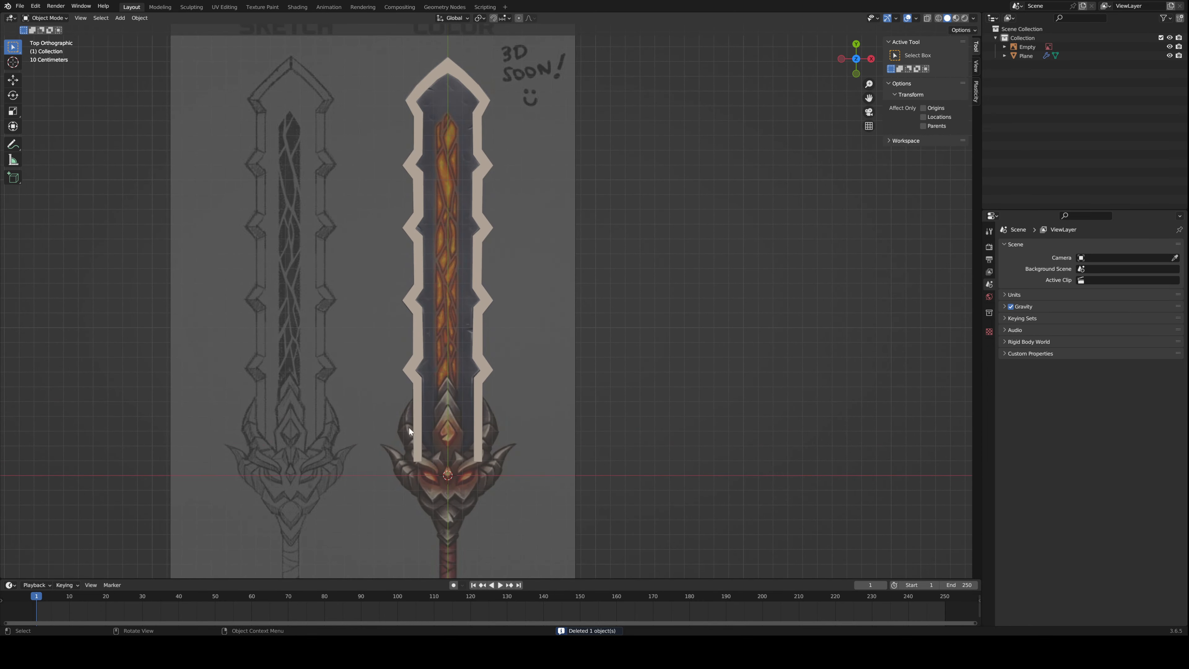
# - Extrude the blade mesh's inner edge loop about 1.318 m along X against the mirror centreline, pushing it further along X with clipping on
pyautogui.click(420, 430)
pyautogui.press('Tab')
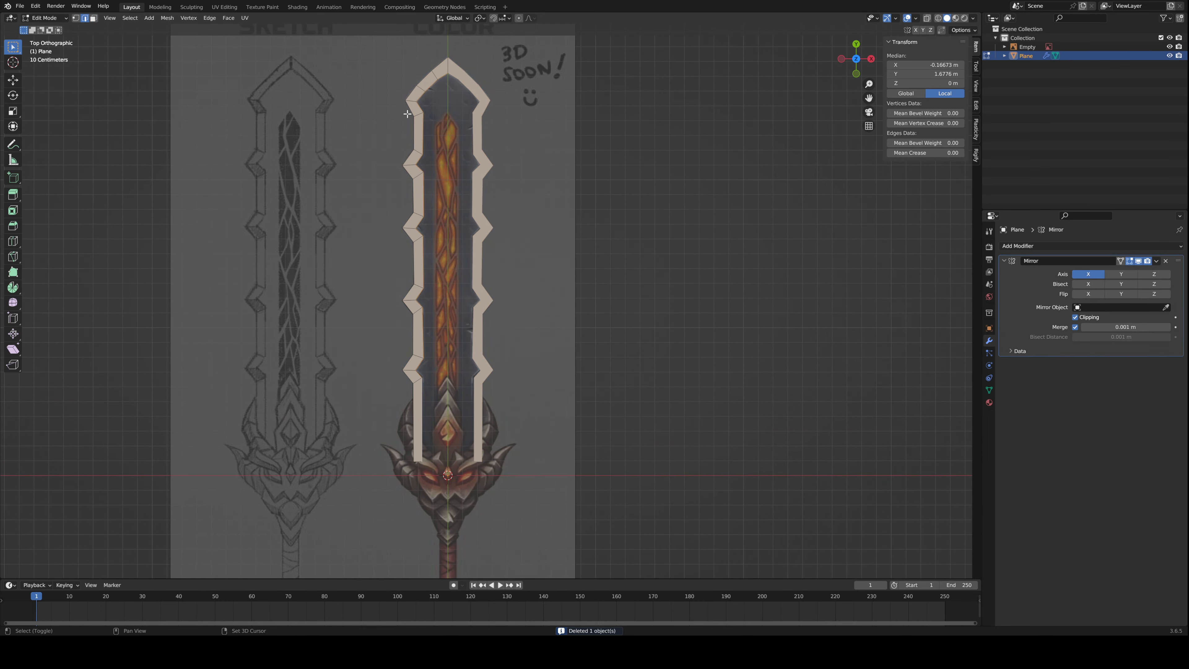
pyautogui.press('g')
pyautogui.press('x')
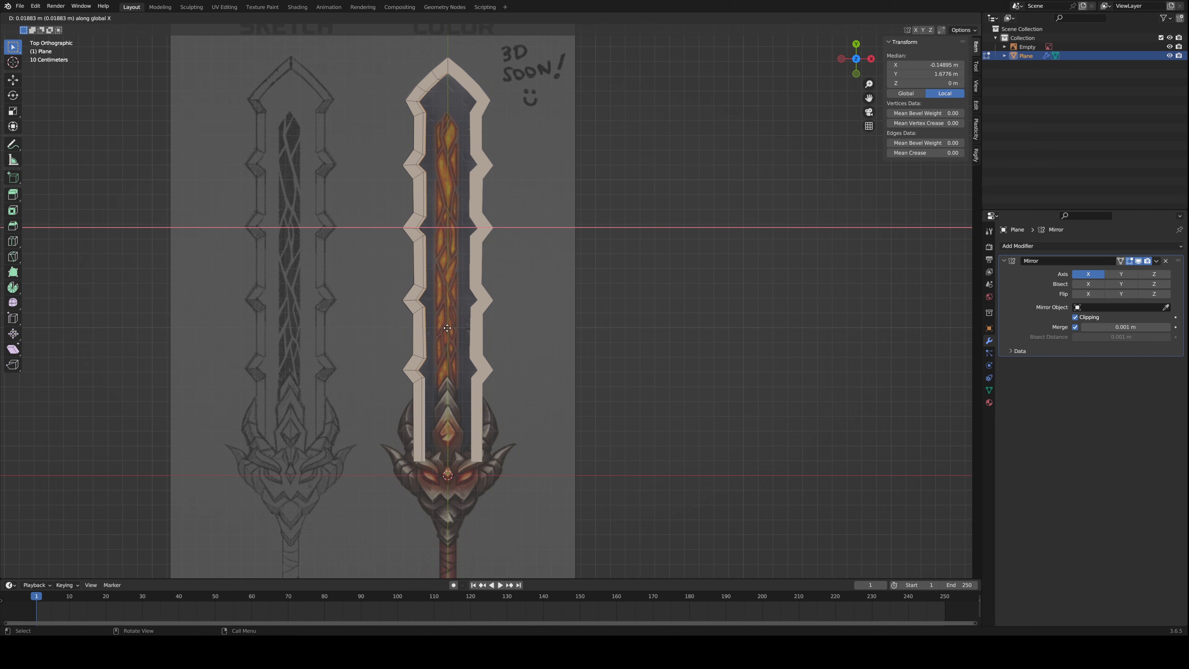
pyautogui.click(638, 340)
pyautogui.press('g')
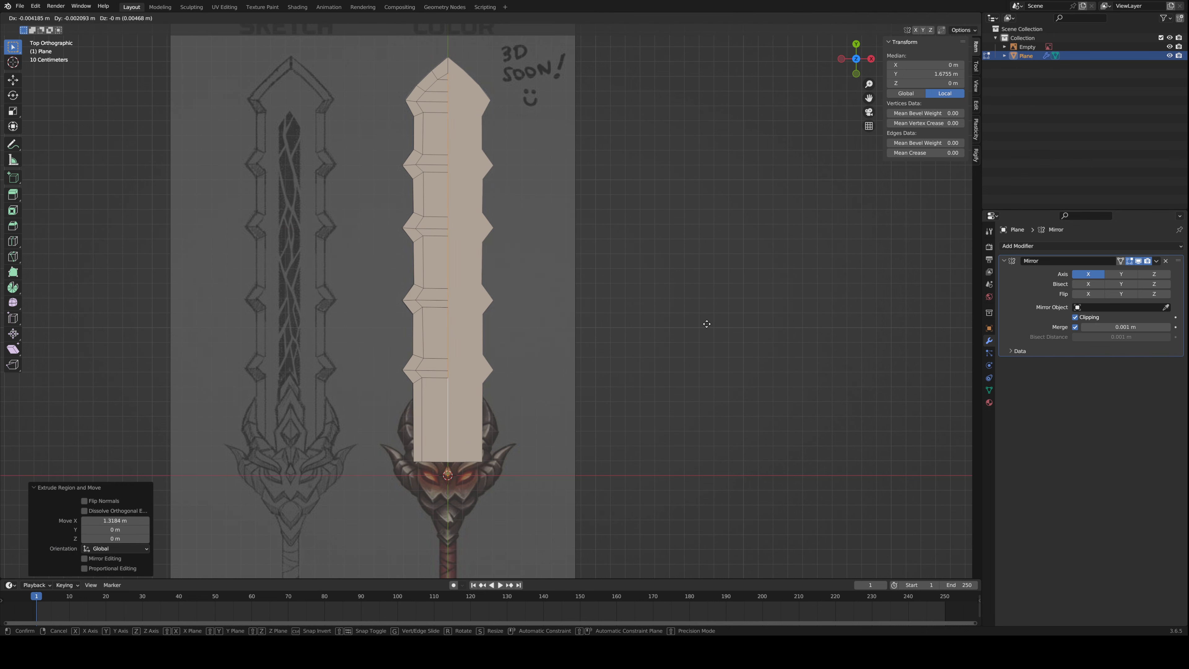
pyautogui.press('x')
pyautogui.click(818, 335)
# - Select the whole blade mesh and merge its vertices by distance at 0.0001 m
pyautogui.scroll(2, 509, 246)
pyautogui.keyDown('shift'); pyautogui.moveTo(509, 245); pyautogui.dragTo(561, 436, button='middle'); pyautogui.keyUp('shift')
pyautogui.scroll(5, 480, 270)
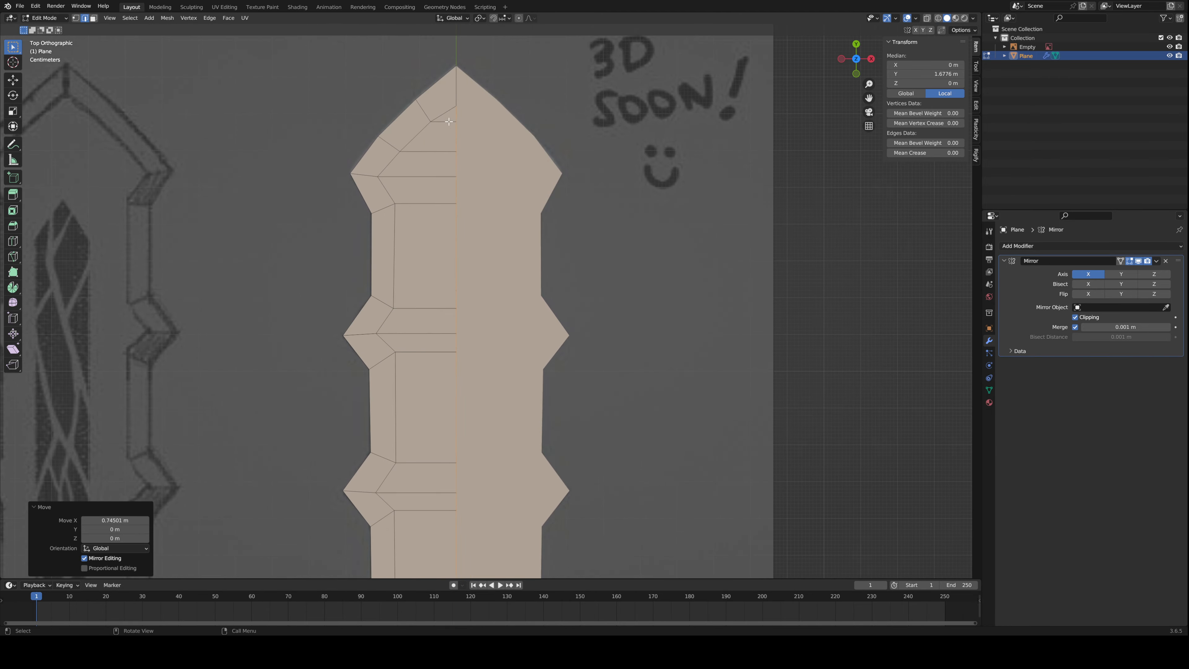
pyautogui.click(450, 277)
pyautogui.scroll(-6, 450, 277)
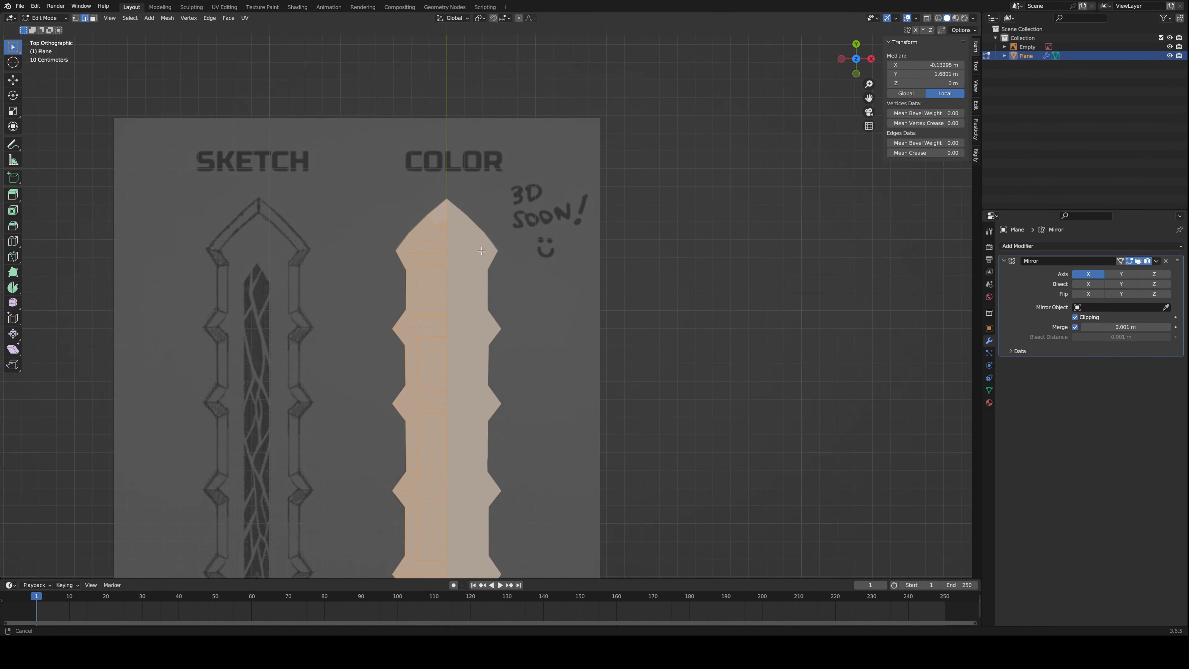
pyautogui.press('m')
pyautogui.click(435, 287)
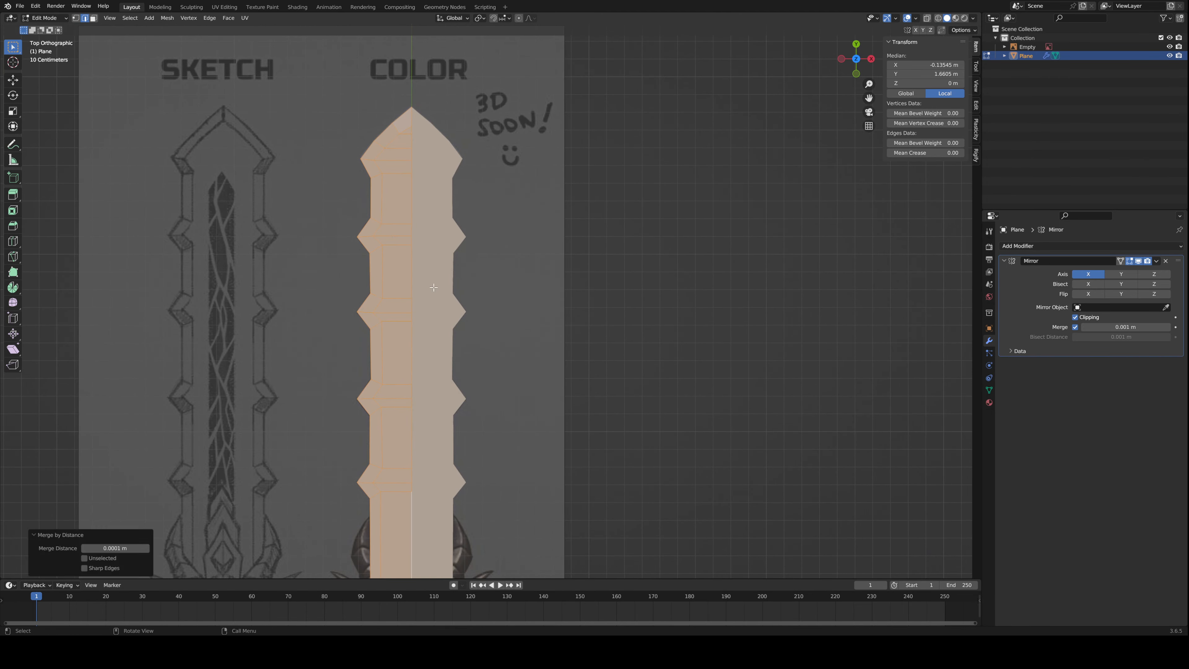
pyautogui.press('m')
pyautogui.click(413, 234)
pyautogui.scroll(10, 345, 199)
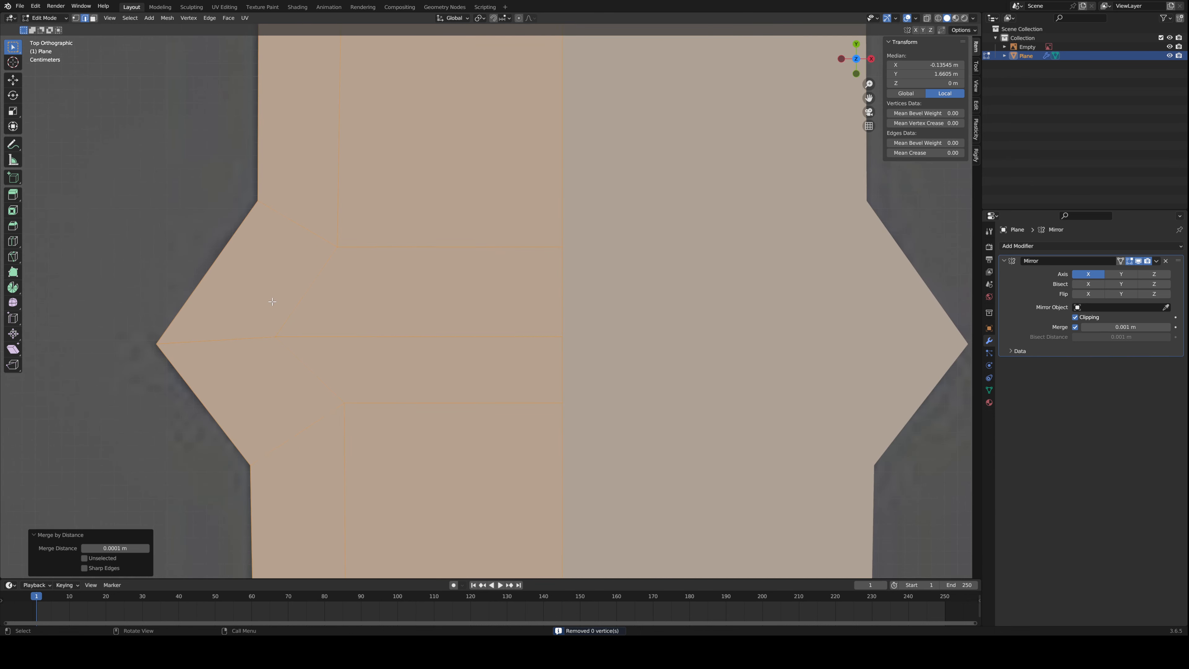
# - In vertex selection, extrude two loose vertices outward from the tip of a left spike, ending close together
pyautogui.press('1')
pyautogui.click(273, 370)
pyautogui.keyDown('shift'); pyautogui.moveTo(300, 380); pyautogui.dragTo(412, 415, button='middle'); pyautogui.keyUp('shift')
pyautogui.press('e')
pyautogui.click(327, 400)
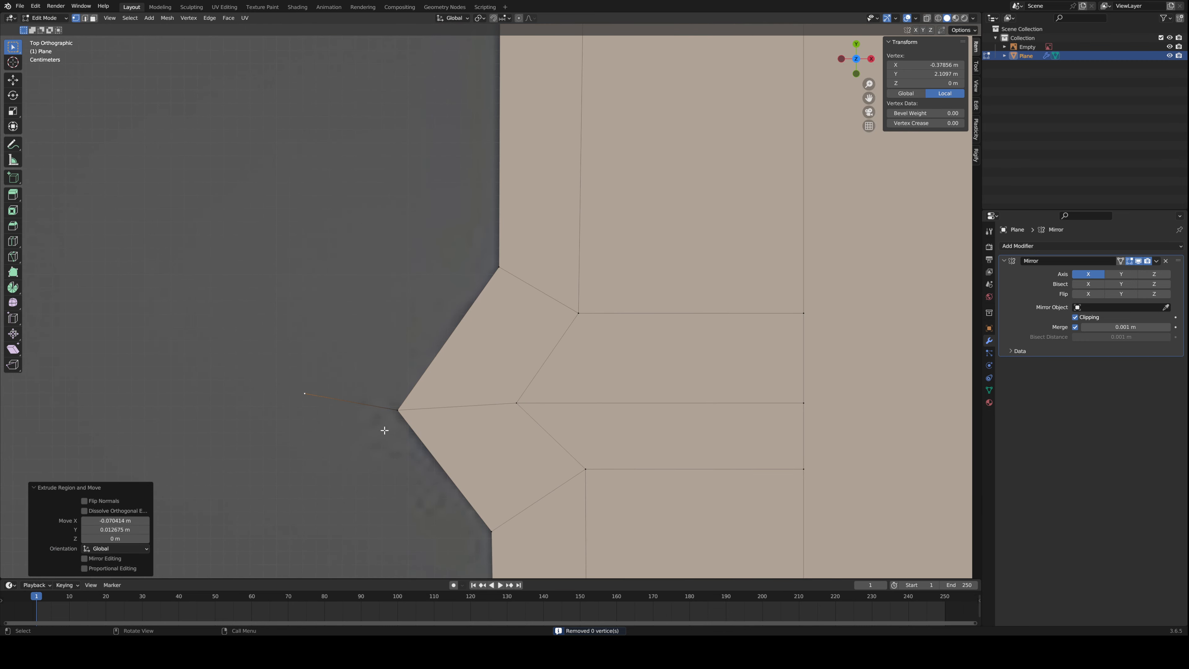
pyautogui.click(401, 417)
pyautogui.press('e')
pyautogui.click(292, 407)
# - Merge the whole mesh by distance and test the loose vertex beside the spike with a cancelled move
pyautogui.press('a')
pyautogui.press('m')
pyautogui.click(247, 398)
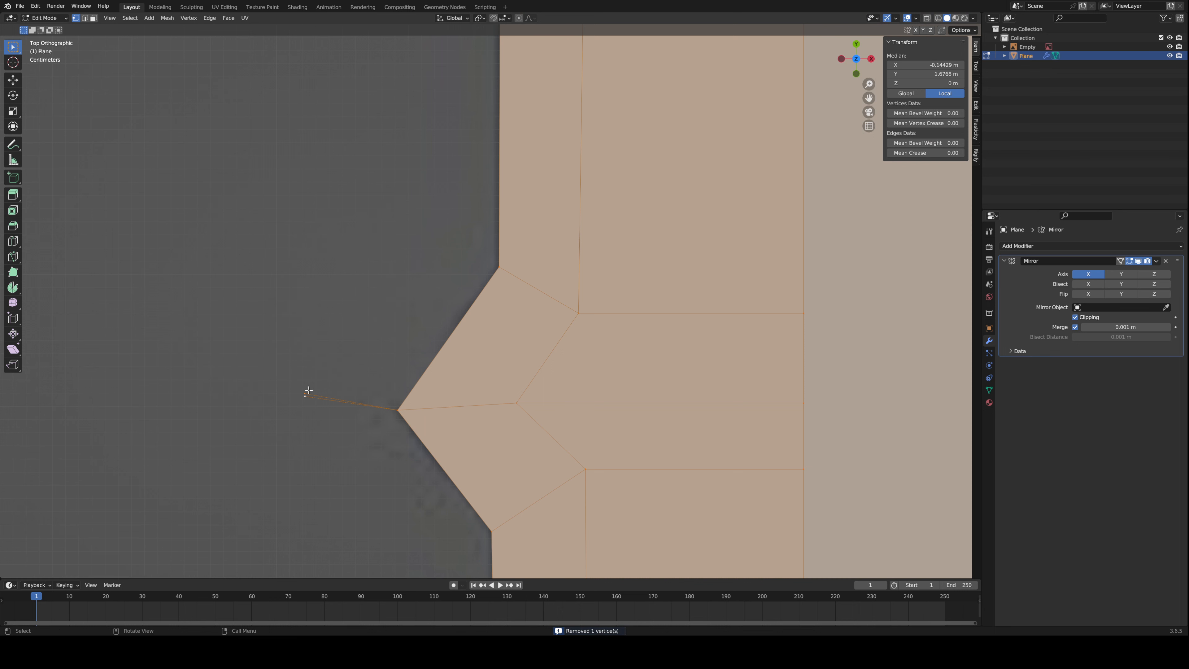
pyautogui.click(306, 395)
pyautogui.press('g')
pyautogui.press('Escape')
# - Merge the whole mesh by distance again, trying merge distances of 0.0201 m and 0.00001 m
pyautogui.press('a')
pyautogui.press('m')
pyautogui.click(373, 420)
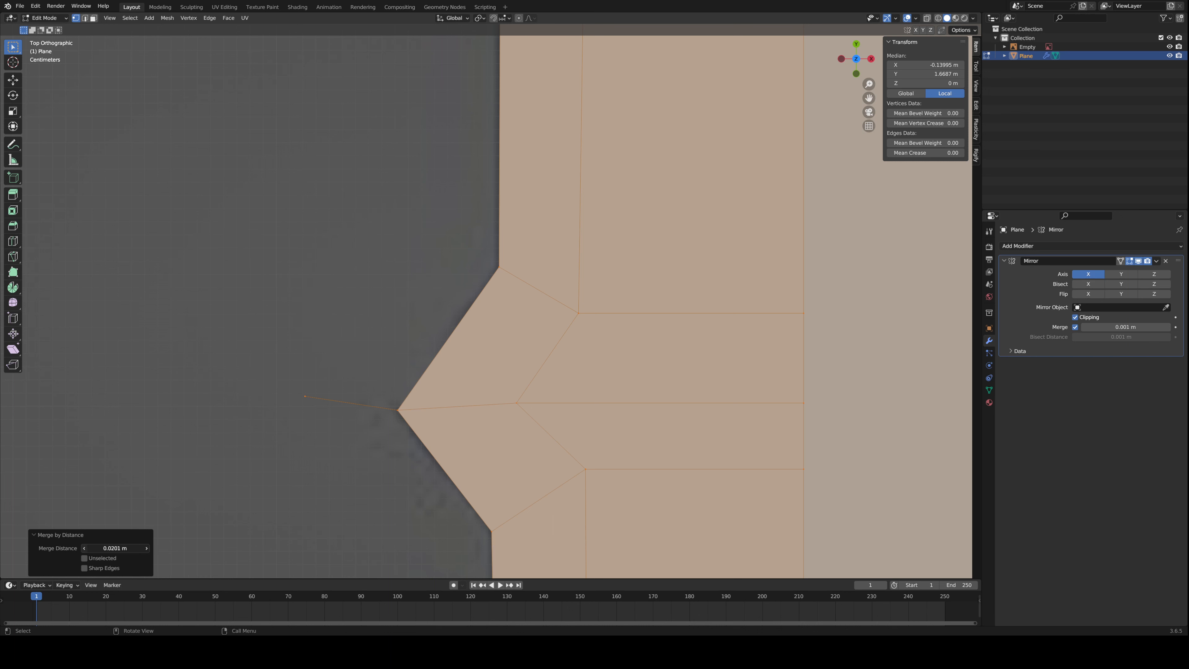
pyautogui.click(85, 549)
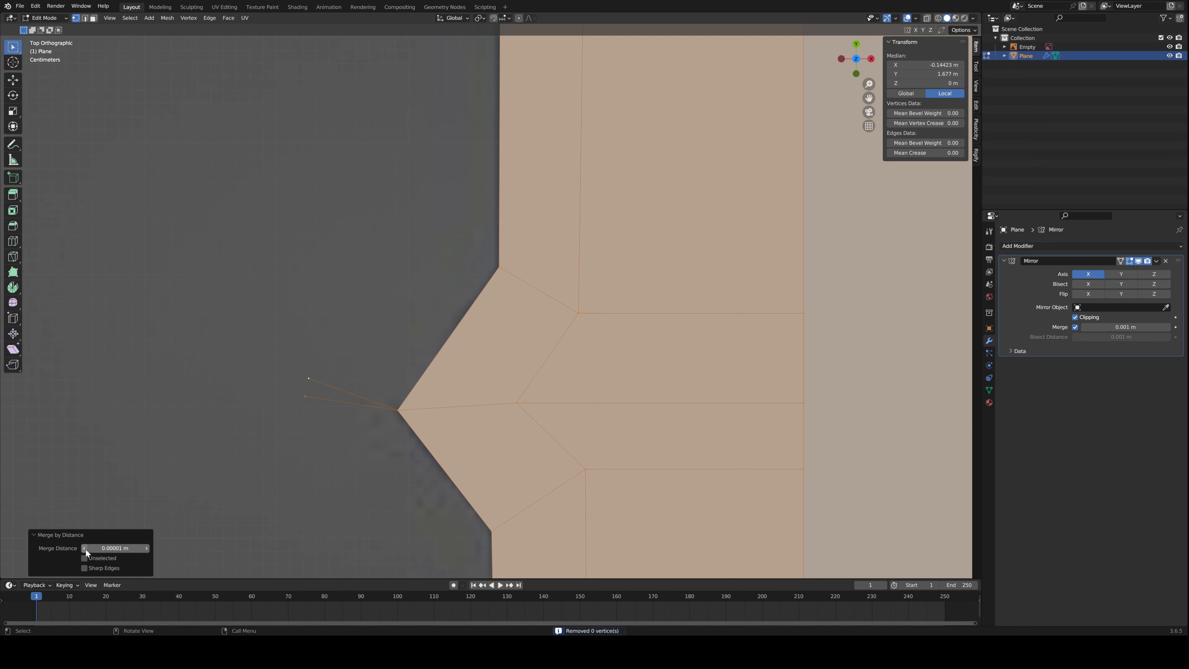
# - Delete the two loose vertices beside the left spike
pyautogui.moveTo(237, 351); pyautogui.dragTo(339, 412)
pyautogui.press('x')
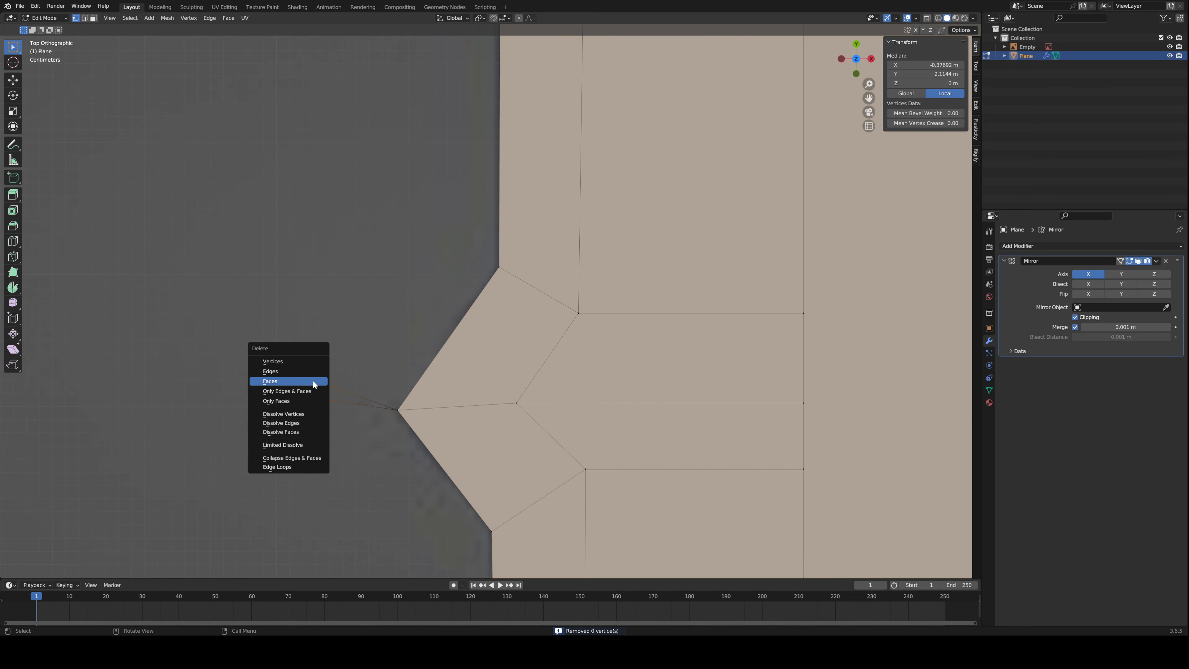
pyautogui.click(313, 364)
pyautogui.scroll(-15, 312, 367)
pyautogui.keyDown('shift'); pyautogui.moveTo(437, 348); pyautogui.dragTo(379, 342, button='middle'); pyautogui.keyUp('shift')
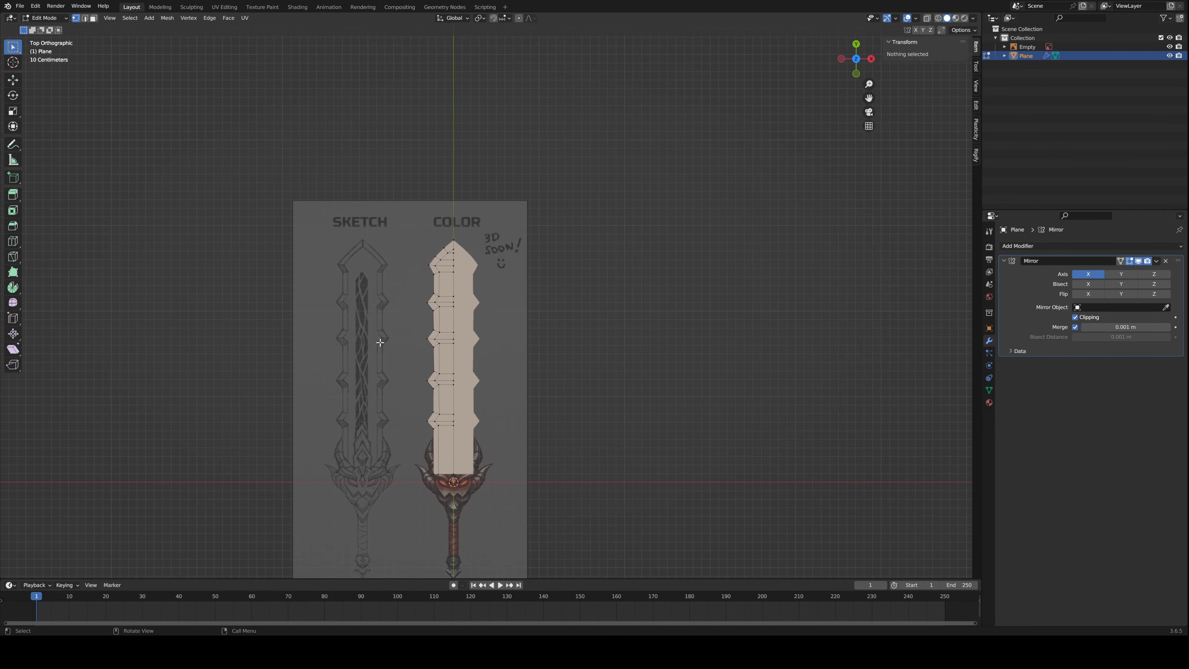
# - Select the blade's inner faces from the tip down to the base and raise them about 0.044 m along Z
pyautogui.scroll(4, 380, 335)
pyautogui.press('3')
pyautogui.click(410, 197)
pyautogui.keyDown('shift'); pyautogui.scroll(-5, 398, 300); pyautogui.keyUp('shift')
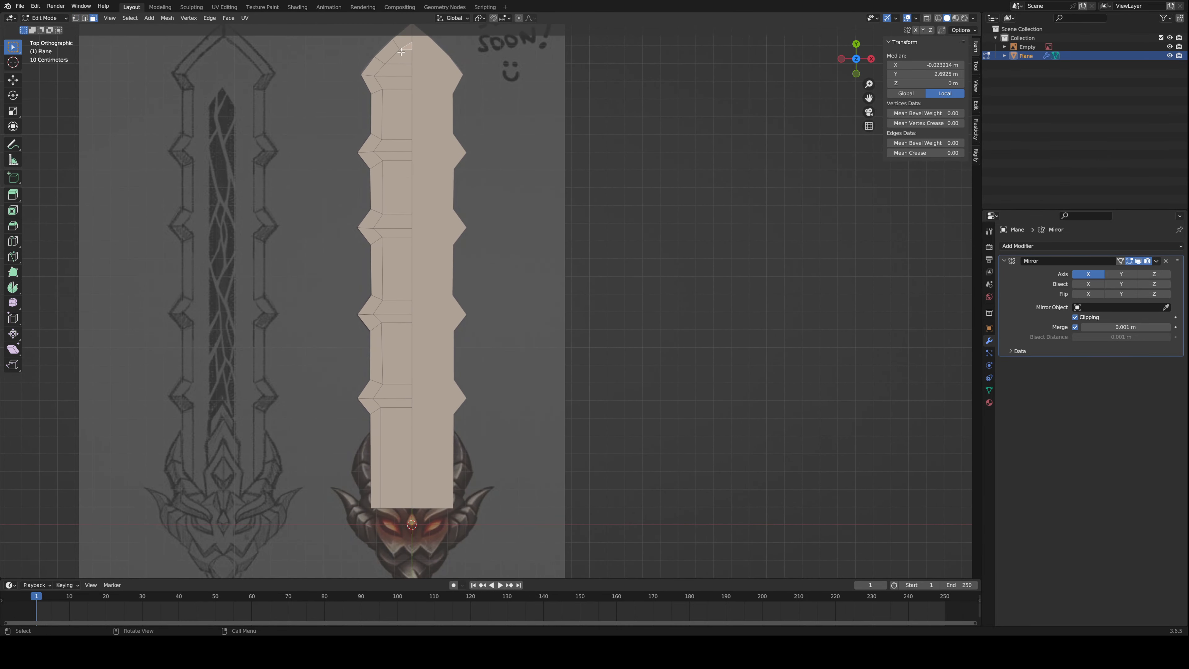
pyautogui.keyDown('ctrl'); pyautogui.click(402, 460); pyautogui.keyUp('ctrl')
pyautogui.moveTo(402, 460); pyautogui.dragTo(423, 317, button='middle')
pyautogui.press('e')
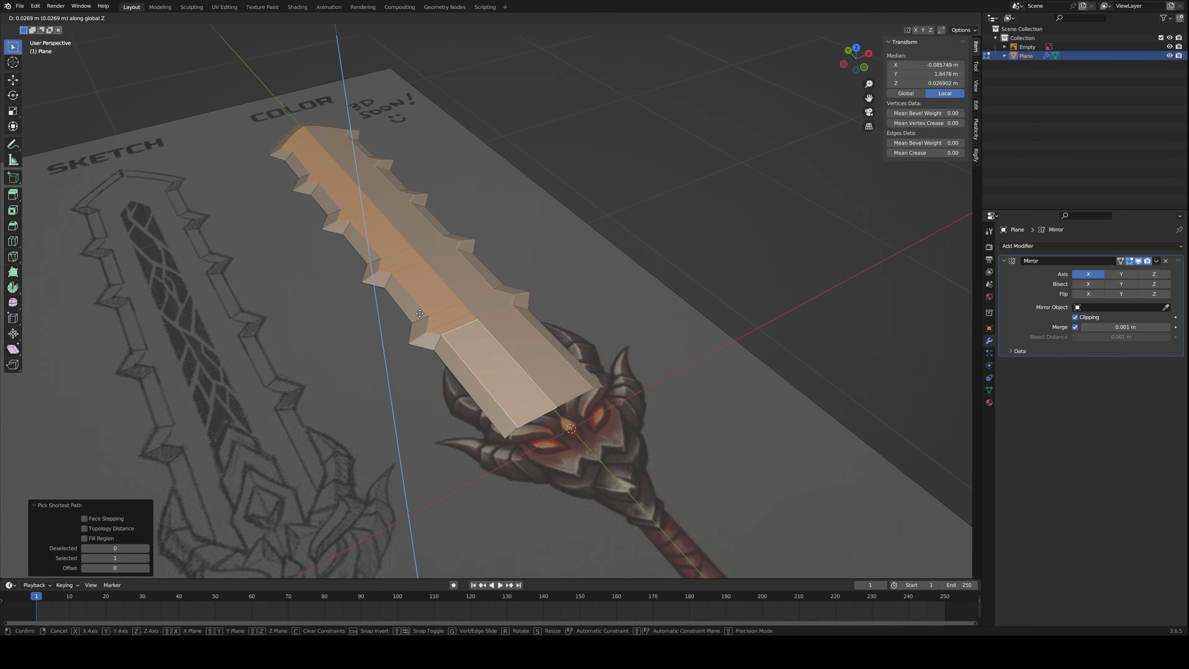
pyautogui.click(420, 312)
# - Move the whole blade along X off the colour reference in Object Mode, undo the move and resume editing the mesh
pyautogui.press('Tab')
pyautogui.moveTo(401, 309); pyautogui.dragTo(457, 366, button='middle')
pyautogui.press('g')
pyautogui.press('x')
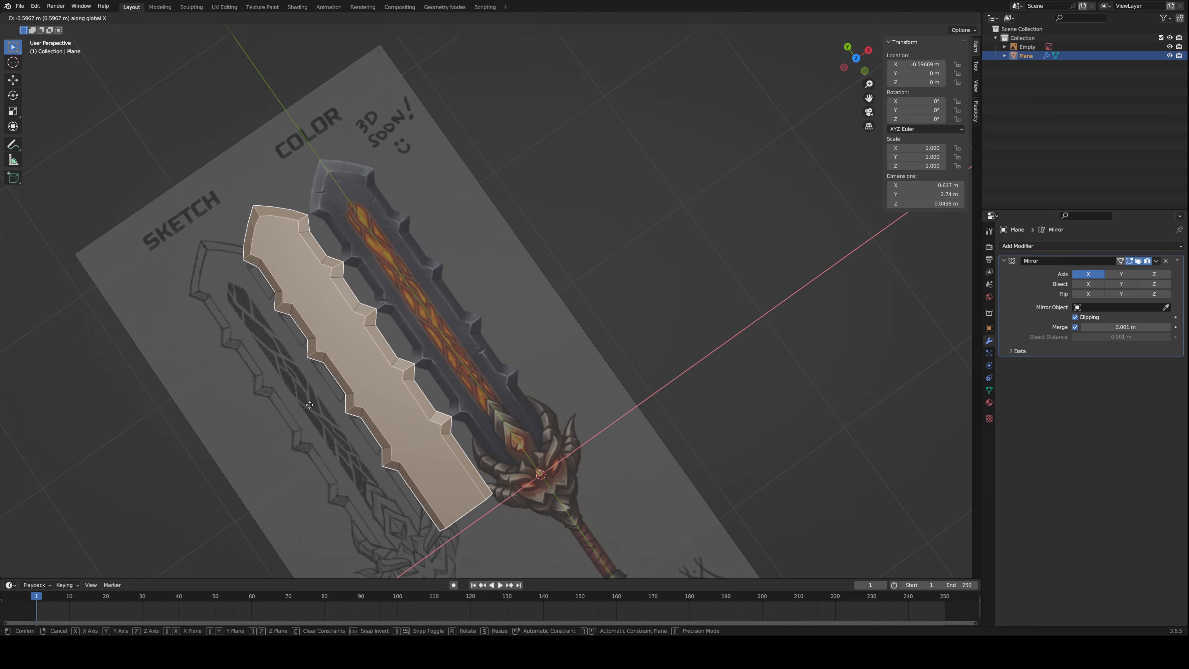
pyautogui.click(380, 421)
pyautogui.moveTo(380, 418)
pyautogui.mouseDown(button='middle')
pyautogui.moveTo(356, 375)
pyautogui.moveTo(351, 422)
pyautogui.moveTo(335, 416)
pyautogui.moveTo(389, 420)
pyautogui.moveTo(326, 427)
pyautogui.moveTo(299, 414)
pyautogui.moveTo(533, 355)
pyautogui.mouseUp(button='middle')
pyautogui.hotkey('ctrl', 'z')
pyautogui.press('Tab')
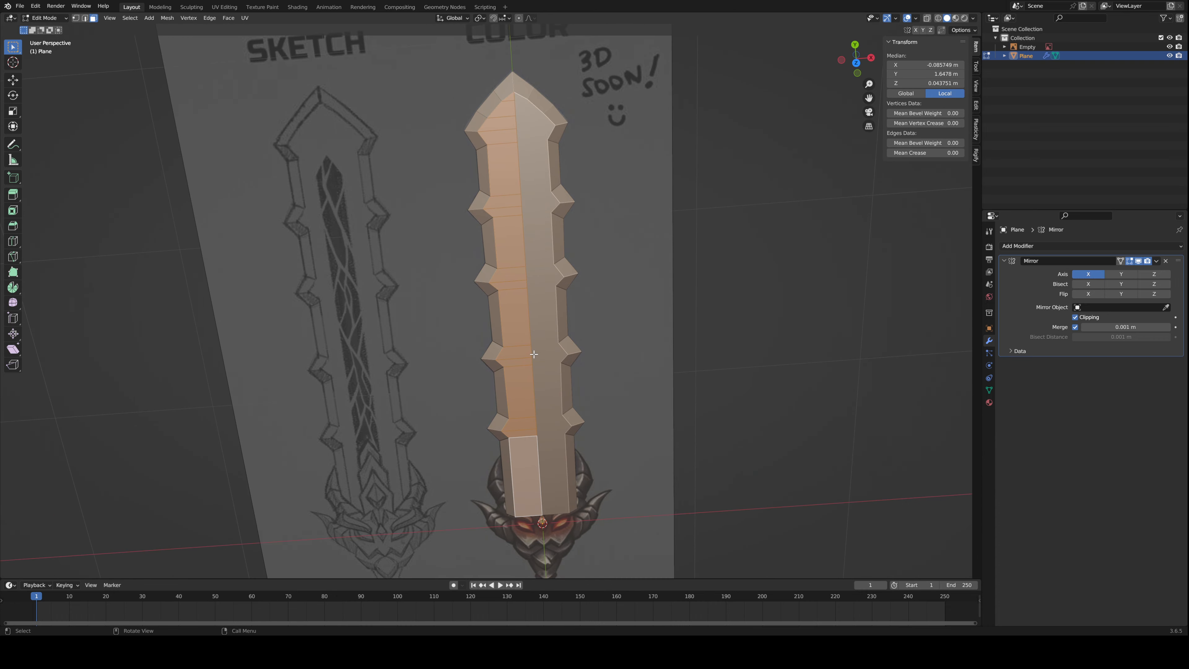
# - View the blade from the top with X-ray enabled and clear the face selection
pyautogui.press('KP_7')
pyautogui.click(928, 21)
pyautogui.scroll(3, 637, 202)
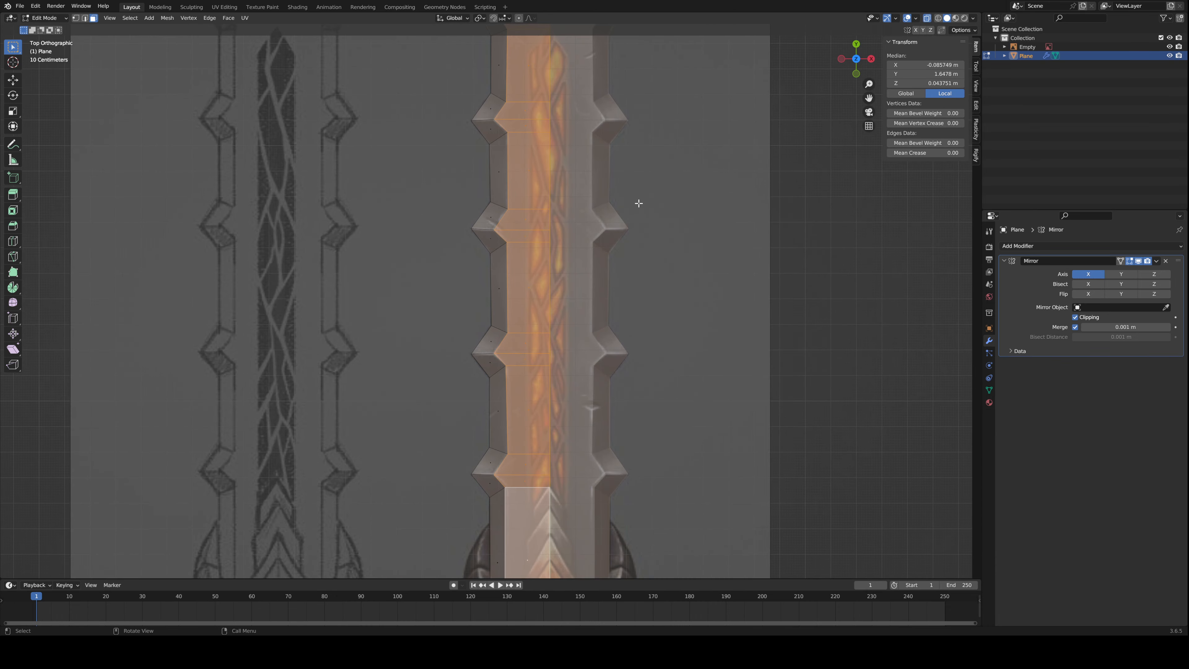
pyautogui.keyDown('shift'); pyautogui.moveTo(732, 95); pyautogui.dragTo(687, 215, button='middle'); pyautogui.keyUp('shift')
pyautogui.click(687, 215)
pyautogui.scroll(3, 585, 141)
pyautogui.keyDown('shift'); pyautogui.moveTo(565, 108); pyautogui.dragTo(530, 290, button='middle'); pyautogui.keyUp('shift')
pyautogui.scroll(2, 508, 254)
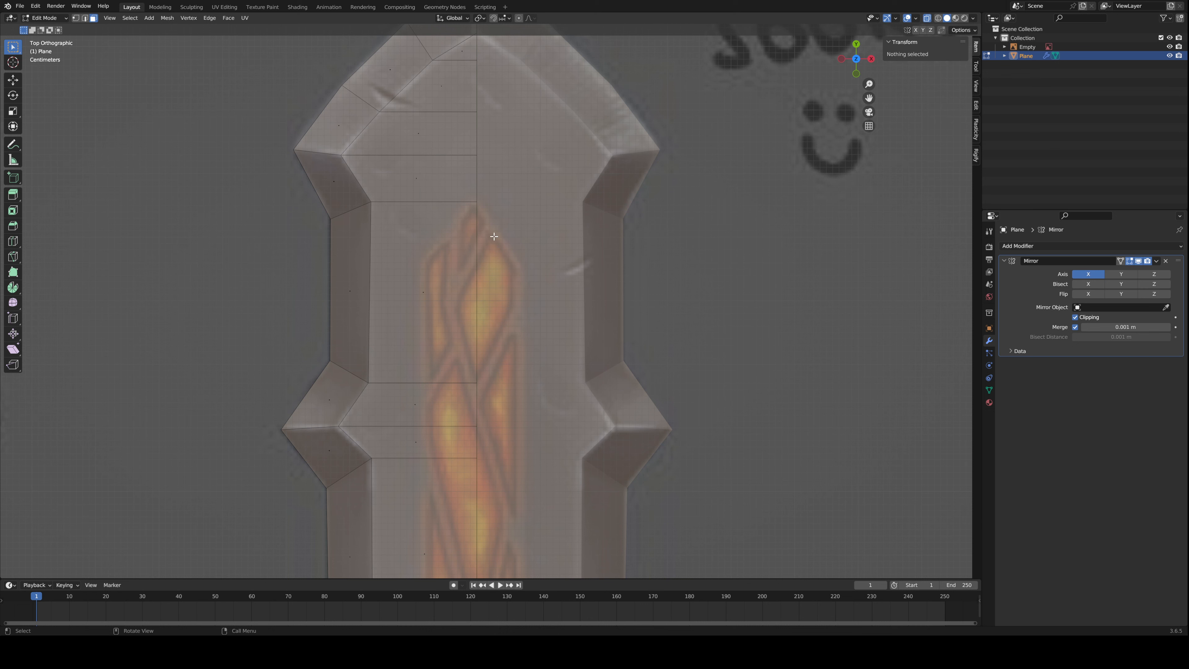
# - Knife-cut the left half outline of the glowing core, from its tip on the centreline down the blade and back to the centreline
pyautogui.press('k')
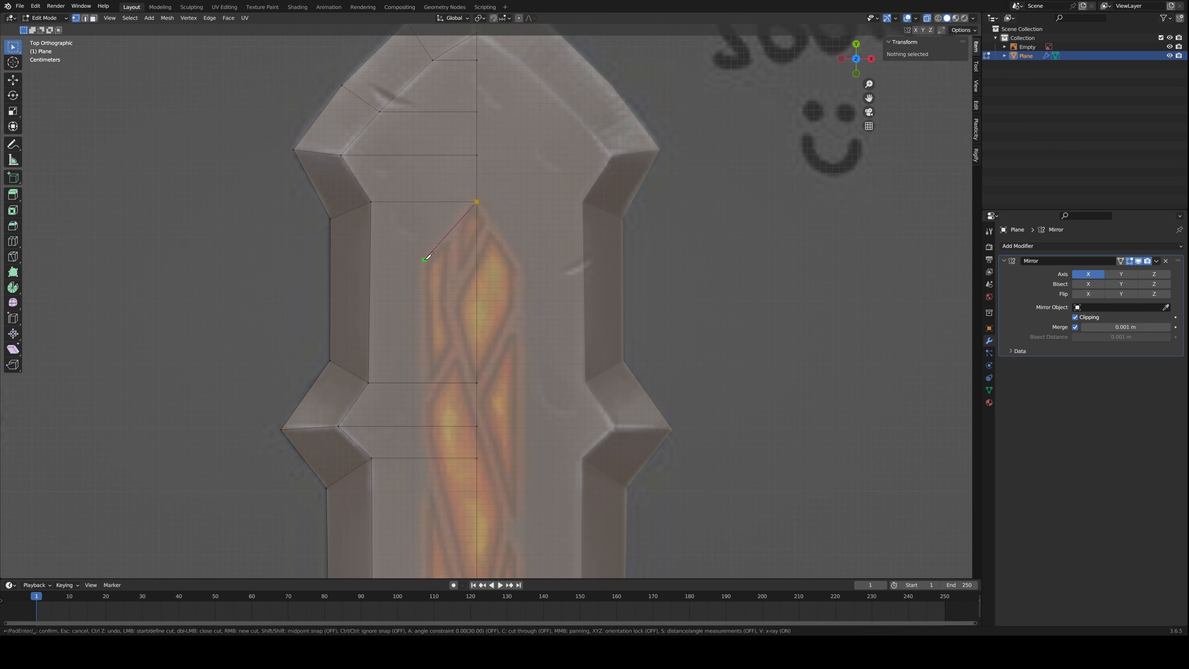
pyautogui.scroll(-5, 430, 424)
pyautogui.keyDown('shift'); pyautogui.moveTo(452, 450); pyautogui.dragTo(453, 188, button='middle'); pyautogui.keyUp('shift')
pyautogui.scroll(3, 459, 281)
pyautogui.keyDown('shift'); pyautogui.moveTo(465, 398); pyautogui.dragTo(464, 237, button='middle'); pyautogui.keyUp('shift')
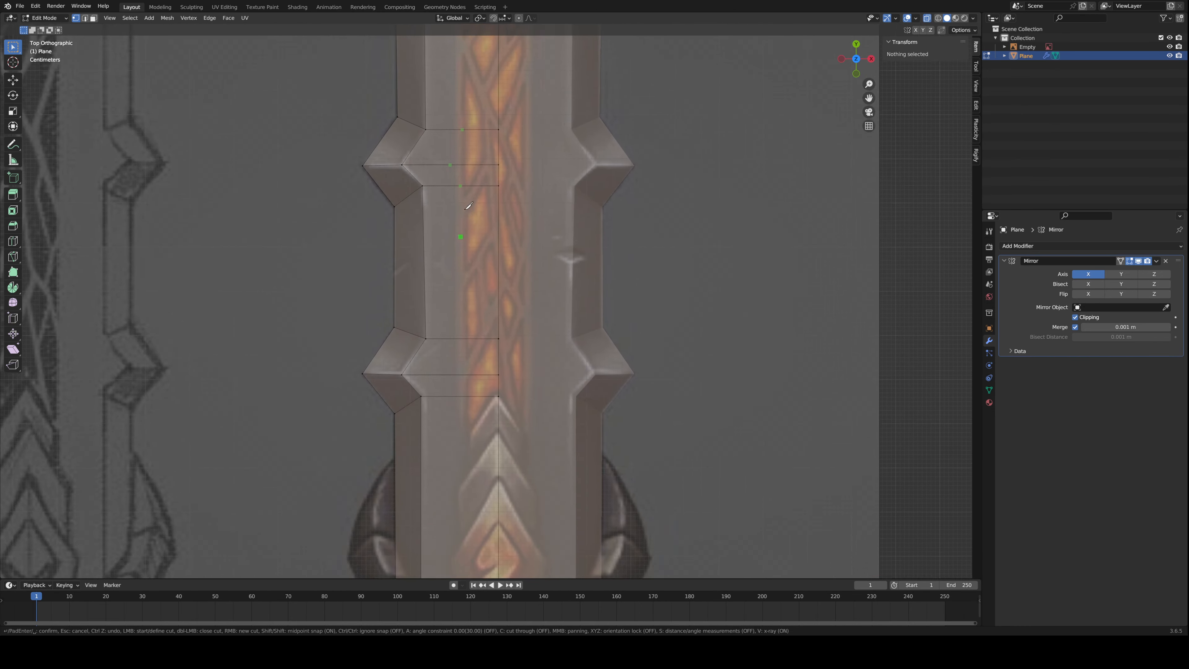
pyautogui.keyDown('shift'); pyautogui.moveTo(436, 536); pyautogui.dragTo(433, 220, button='middle'); pyautogui.keyUp('shift')
pyautogui.scroll(1, 438, 224)
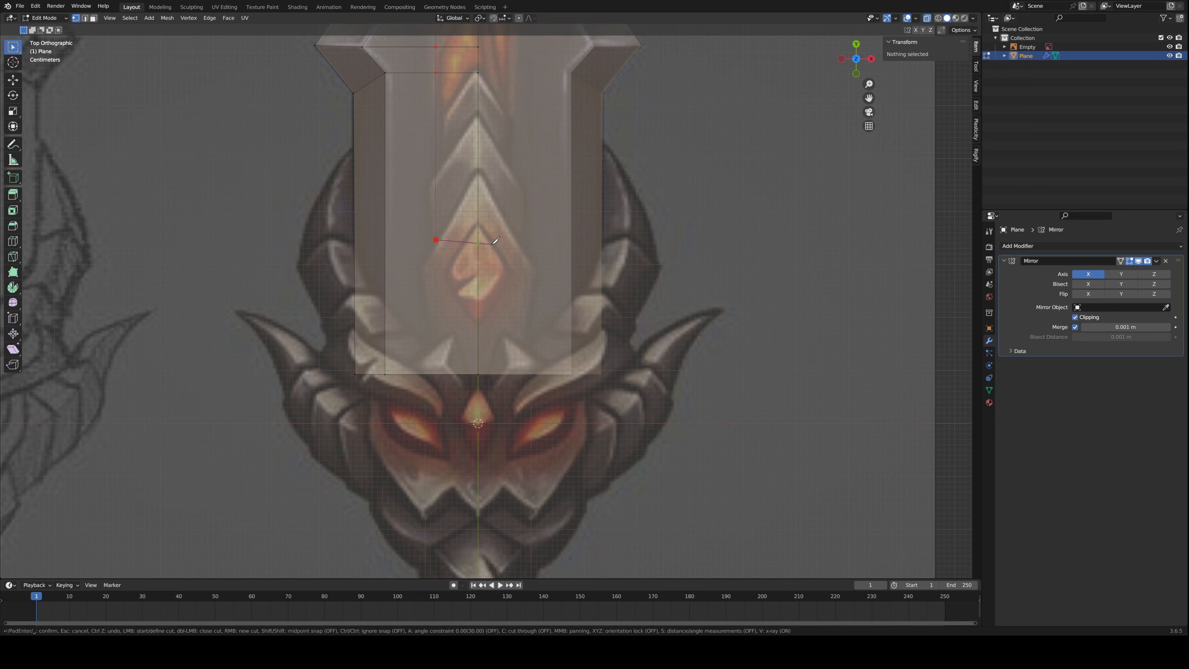
pyautogui.scroll(-2, 480, 236)
pyautogui.press('Return')
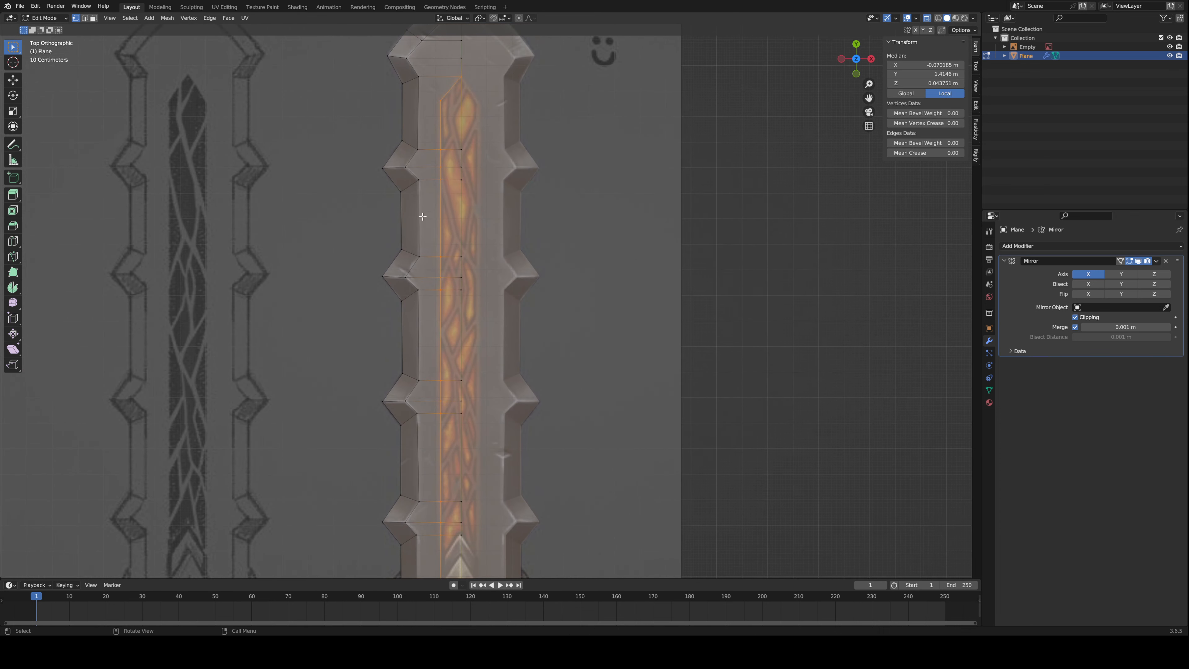
# - Connect the core outline's upper left corner vertex to the nearby inner-edge corner vertex with an edge
pyautogui.scroll(2, 422, 216)
pyautogui.keyDown('shift'); pyautogui.moveTo(415, 189); pyautogui.dragTo(436, 272, button='middle'); pyautogui.keyUp('shift')
pyautogui.scroll(2, 417, 222)
pyautogui.hotkey('alt', 'a')
pyautogui.press('1')
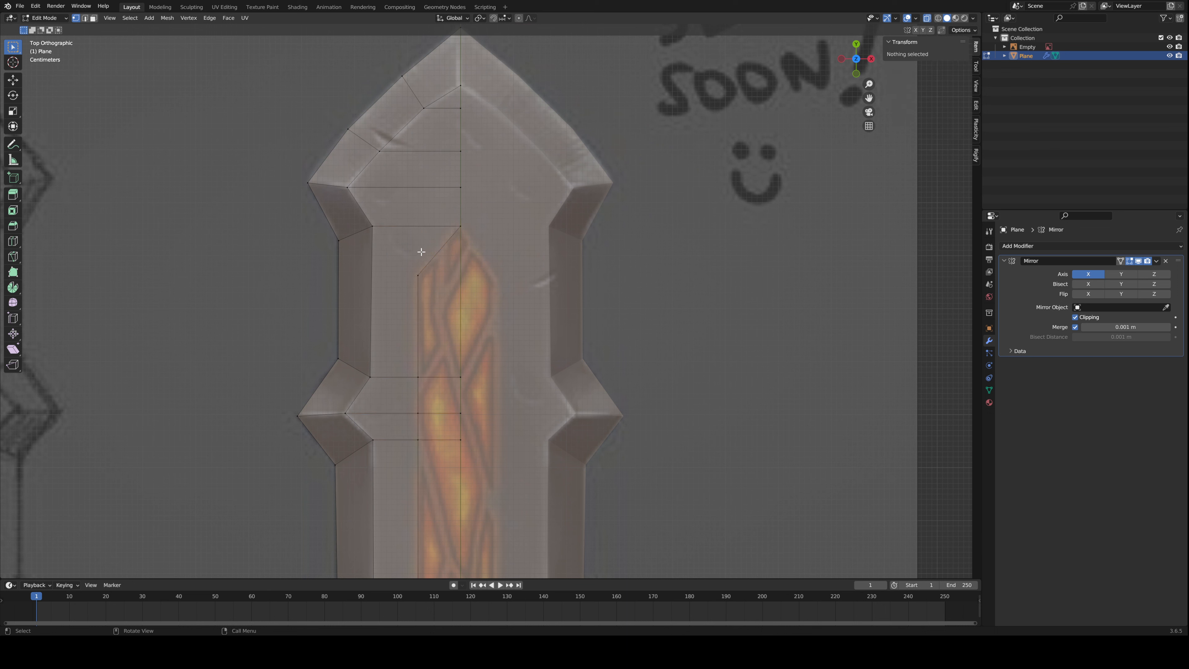
pyautogui.click(373, 226)
pyautogui.keyDown('shift'); pyautogui.click(456, 187); pyautogui.keyUp('shift')
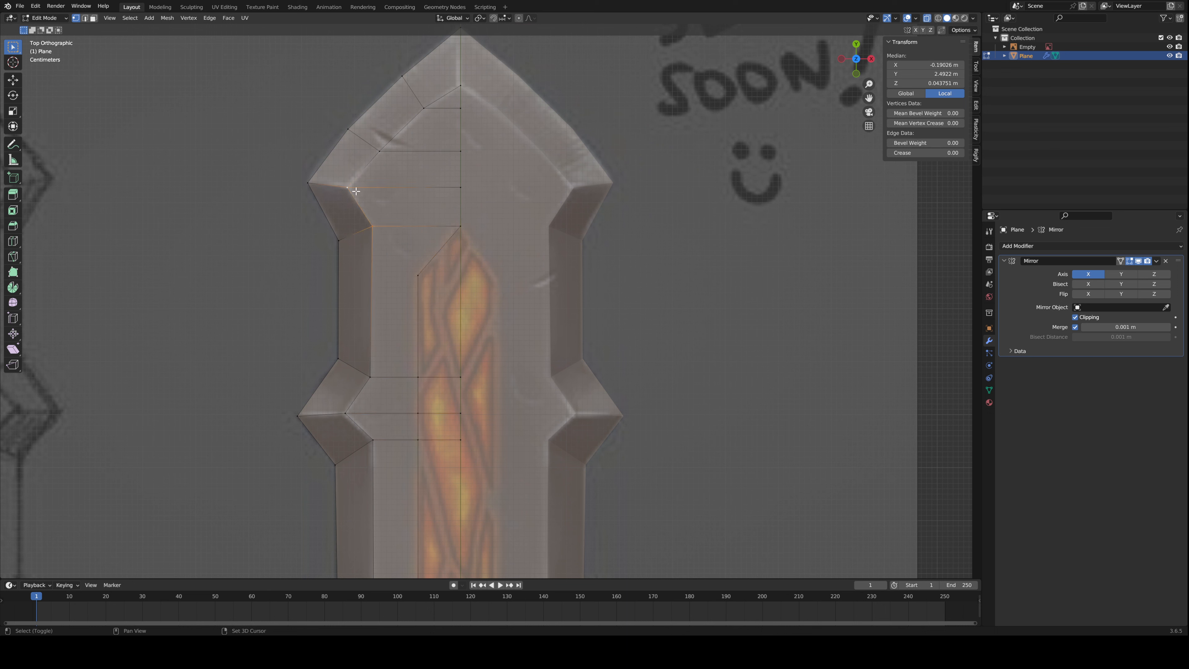
pyautogui.click(460, 225)
pyautogui.keyDown('shift'); pyautogui.click(371, 226); pyautogui.keyUp('shift')
pyautogui.keyDown('shift'); pyautogui.click(370, 376); pyautogui.keyUp('shift')
pyautogui.click(424, 279)
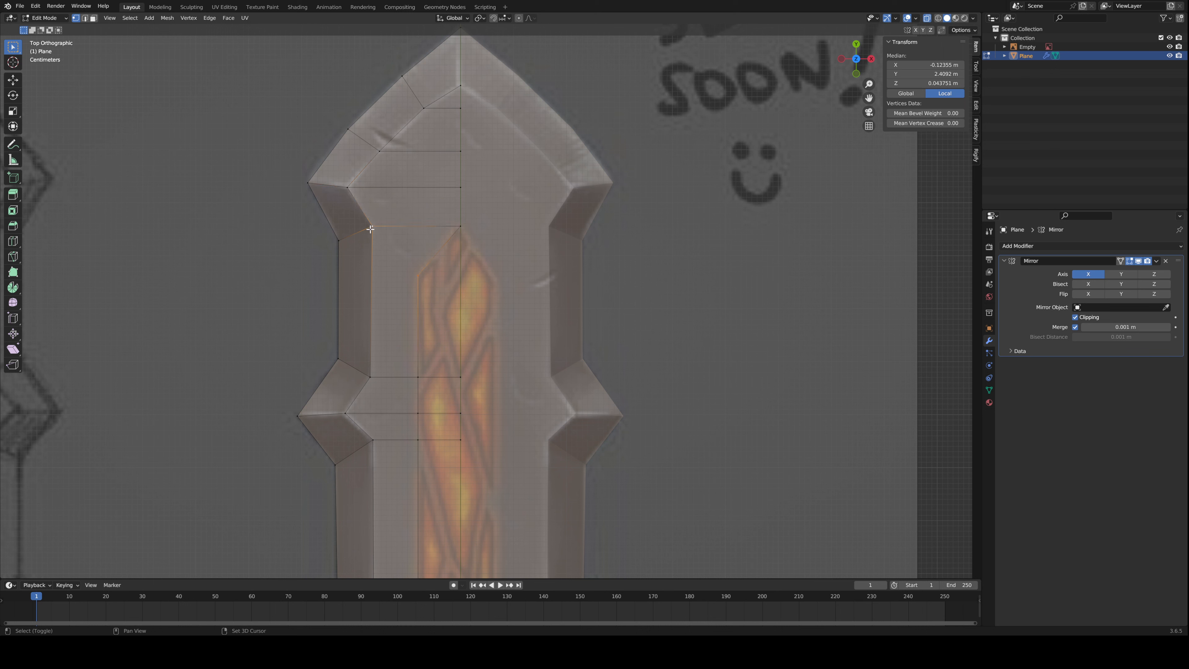
pyautogui.click(239, 294)
# - Connect the core outline's lower left corner vertex to the inner face's bottom left corner vertex
pyautogui.scroll(-3, 239, 295)
pyautogui.keyDown('shift'); pyautogui.moveTo(289, 367); pyautogui.dragTo(287, 319, button='middle'); pyautogui.keyUp('shift')
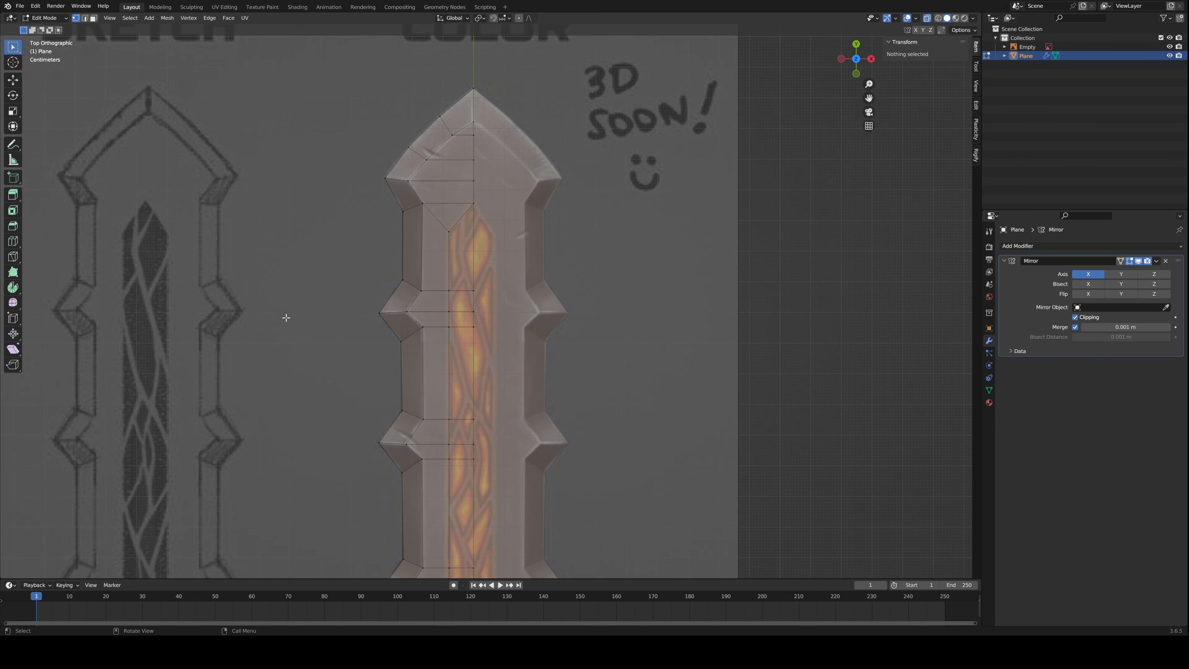
pyautogui.keyDown('shift'); pyautogui.moveTo(320, 382); pyautogui.dragTo(301, 293, button='middle'); pyautogui.keyUp('shift')
pyautogui.keyDown('shift'); pyautogui.moveTo(318, 339); pyautogui.dragTo(322, 310, button='middle'); pyautogui.keyUp('shift')
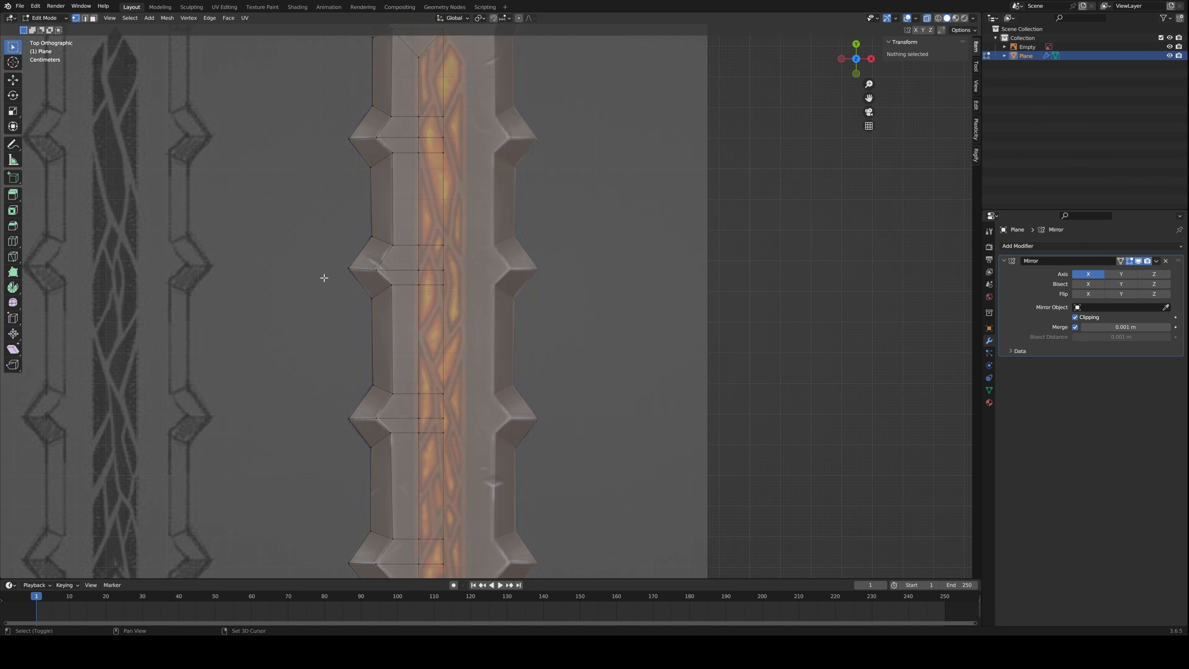
pyautogui.scroll(-3, 337, 293)
pyautogui.scroll(2, 353, 345)
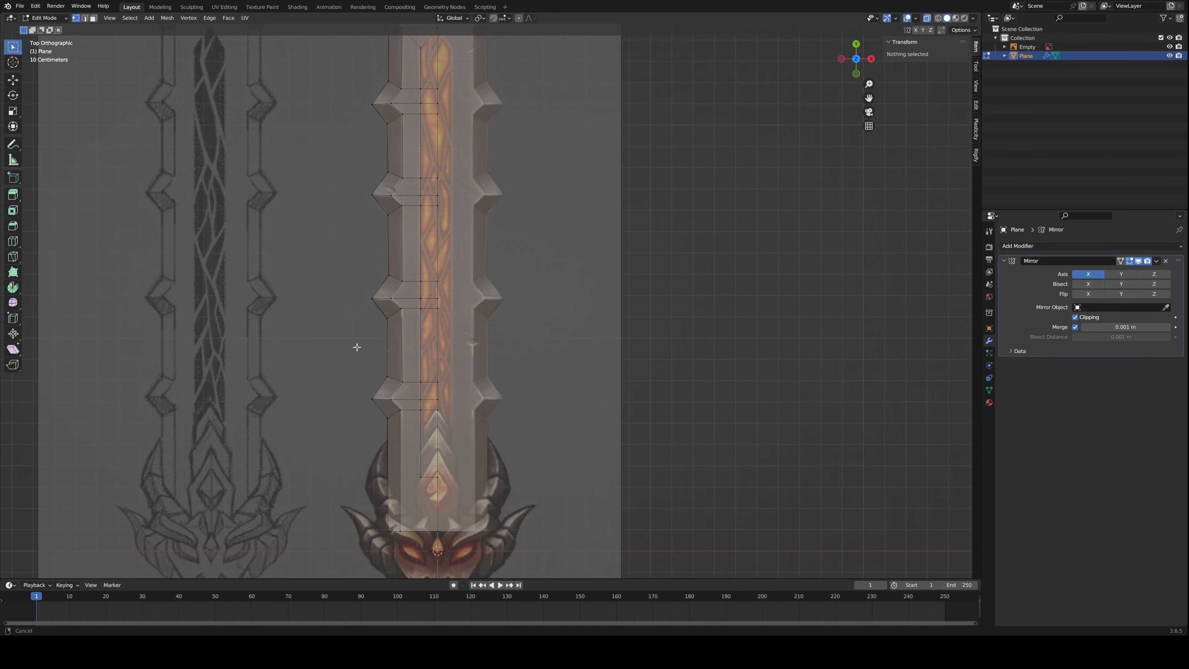
pyautogui.click(412, 447)
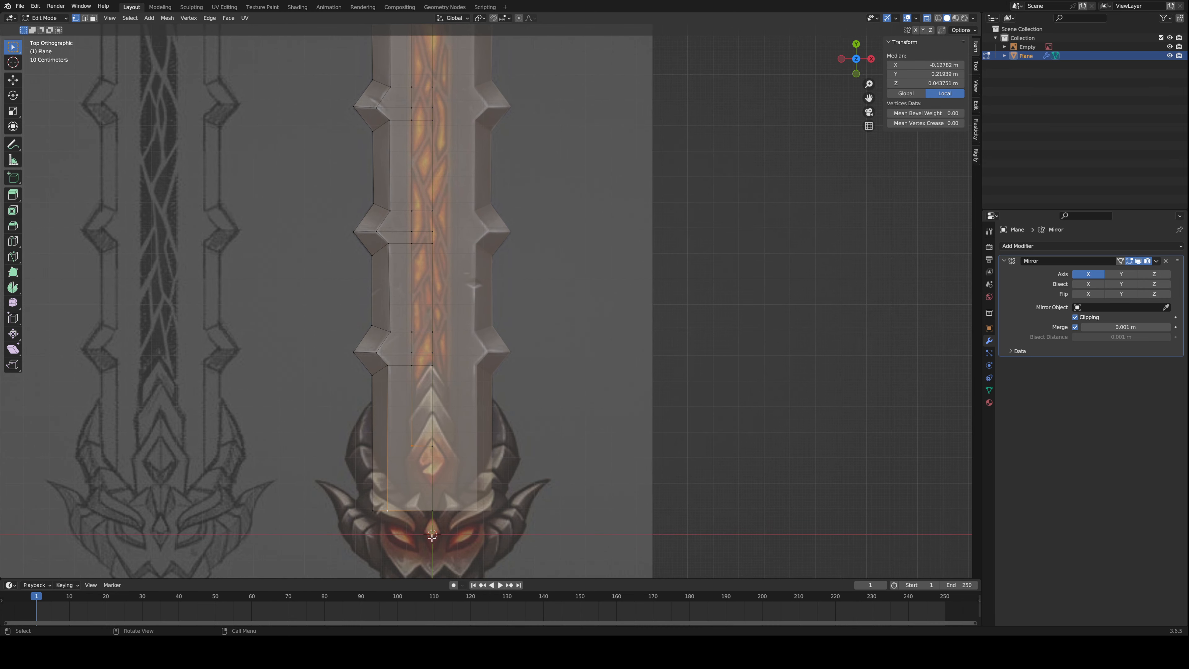
# - Check the faces on both sides of the new lower connecting edge by selecting them, and clear the selection
pyautogui.press('3')
pyautogui.click(417, 479)
pyautogui.keyDown('shift'); pyautogui.click(403, 434); pyautogui.keyUp('shift')
pyautogui.keyDown('shift'); pyautogui.click(415, 477); pyautogui.keyUp('shift')
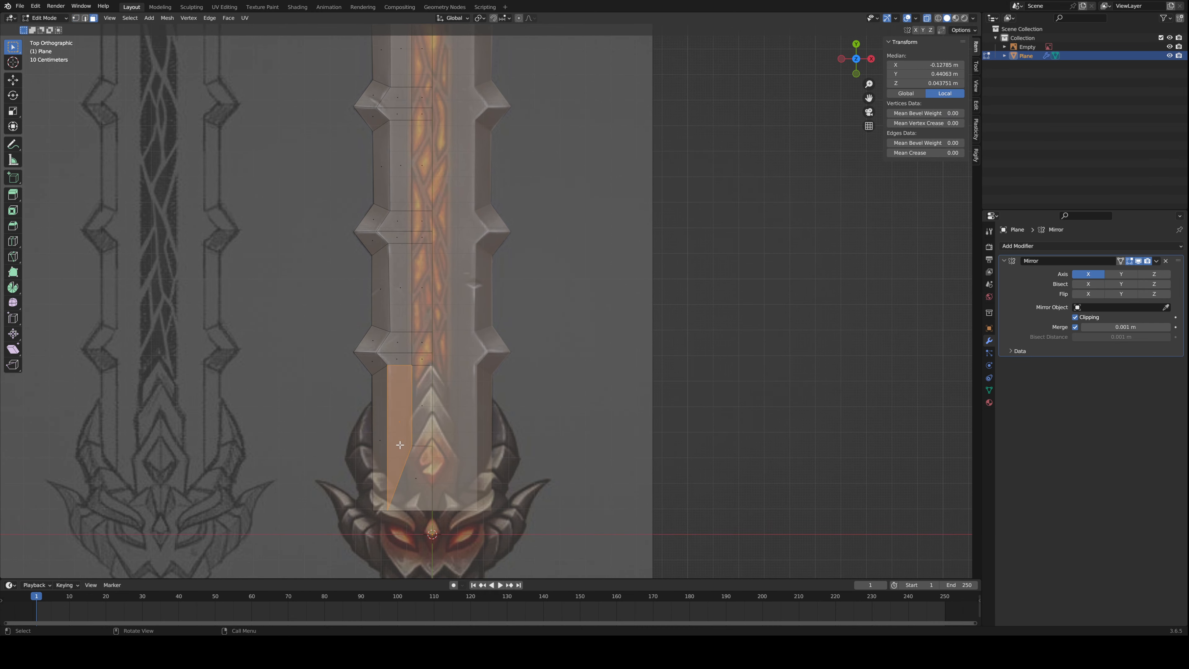
pyautogui.click(400, 442)
pyautogui.press('1')
pyautogui.click(650, 430)
pyautogui.keyDown('shift'); pyautogui.moveTo(468, 382); pyautogui.dragTo(481, 408, button='middle'); pyautogui.keyUp('shift')
pyautogui.scroll(-1, 481, 408)
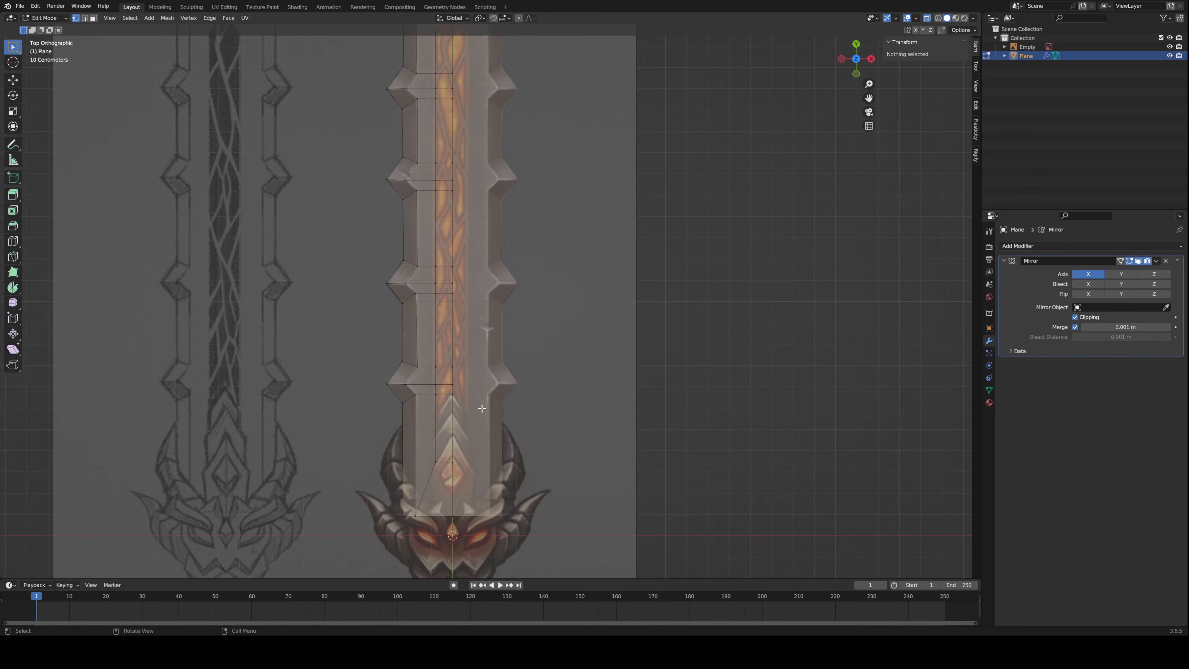
# - Select the path of core faces from the lowest one up to the core's tip
pyautogui.click(444, 447)
pyautogui.keyDown('shift'); pyautogui.moveTo(457, 309); pyautogui.dragTo(464, 359, button='middle'); pyautogui.keyUp('shift')
pyautogui.keyDown('ctrl'); pyautogui.click(452, 104); pyautogui.keyUp('ctrl')
pyautogui.keyDown('shift'); pyautogui.moveTo(471, 175); pyautogui.dragTo(464, 305, button='middle'); pyautogui.keyUp('shift')
pyautogui.moveTo(464, 305); pyautogui.dragTo(624, 337, button='middle')
# - Try extruding the core faces about 0.012 m inward, test Shrink/Fatten and Scale on them, and undo the extrusion
pyautogui.press('g')
pyautogui.press('z')
pyautogui.press('z')
pyautogui.click(321, 237)
pyautogui.hotkey('alt', 's')
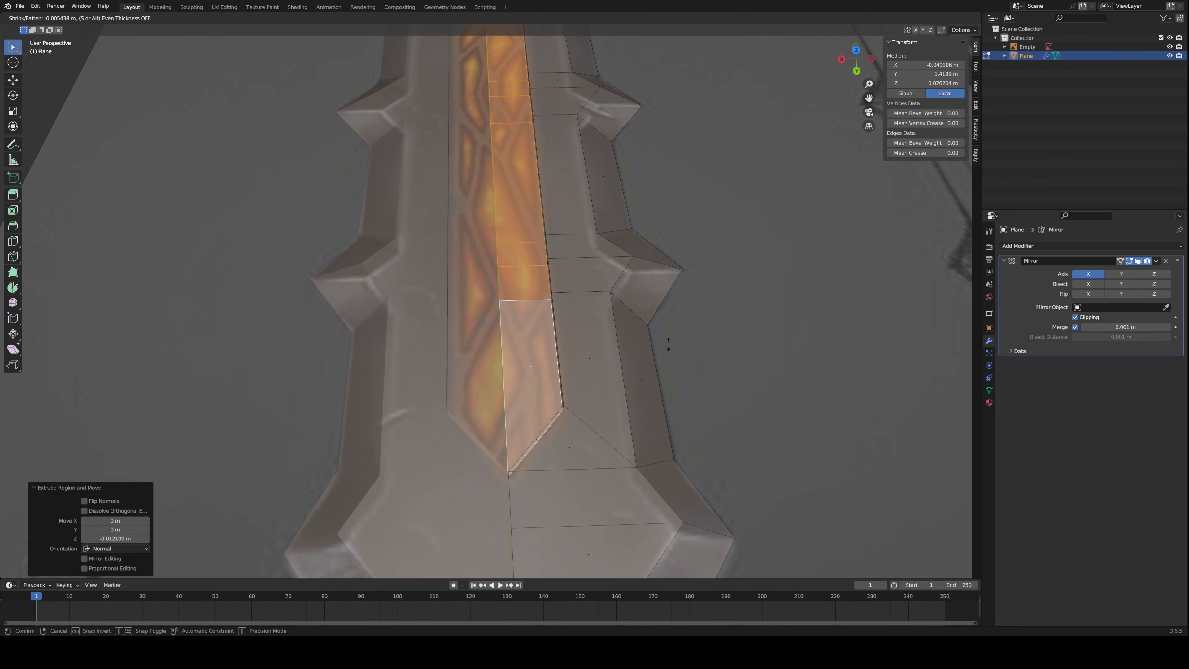
pyautogui.rightClick(668, 344)
pyautogui.press('s')
pyautogui.rightClick(648, 344)
pyautogui.hotkey('ctrl', 'z')
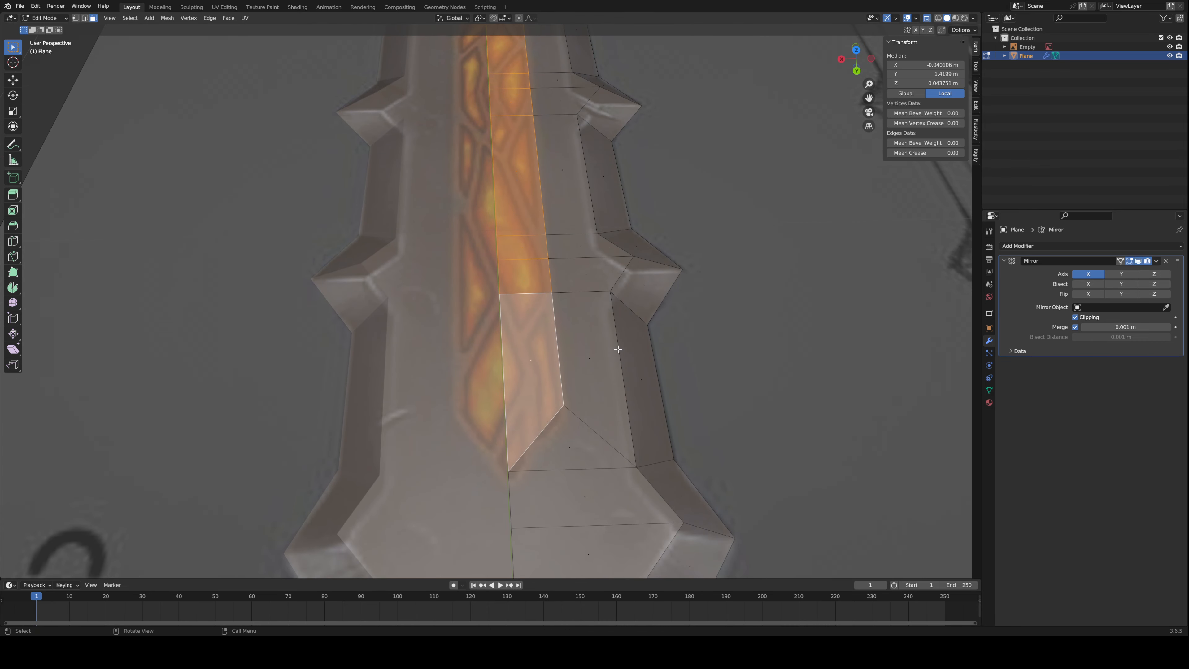
# - Inset the core faces about 0.0057 m with Boundary turned off
pyautogui.scroll(-5, 618, 349)
pyautogui.moveTo(413, 245); pyautogui.dragTo(551, 276, button='middle')
pyautogui.keyDown('shift'); pyautogui.moveTo(225, 498); pyautogui.dragTo(504, 349, button='middle'); pyautogui.keyUp('shift')
pyautogui.scroll(2, 504, 349)
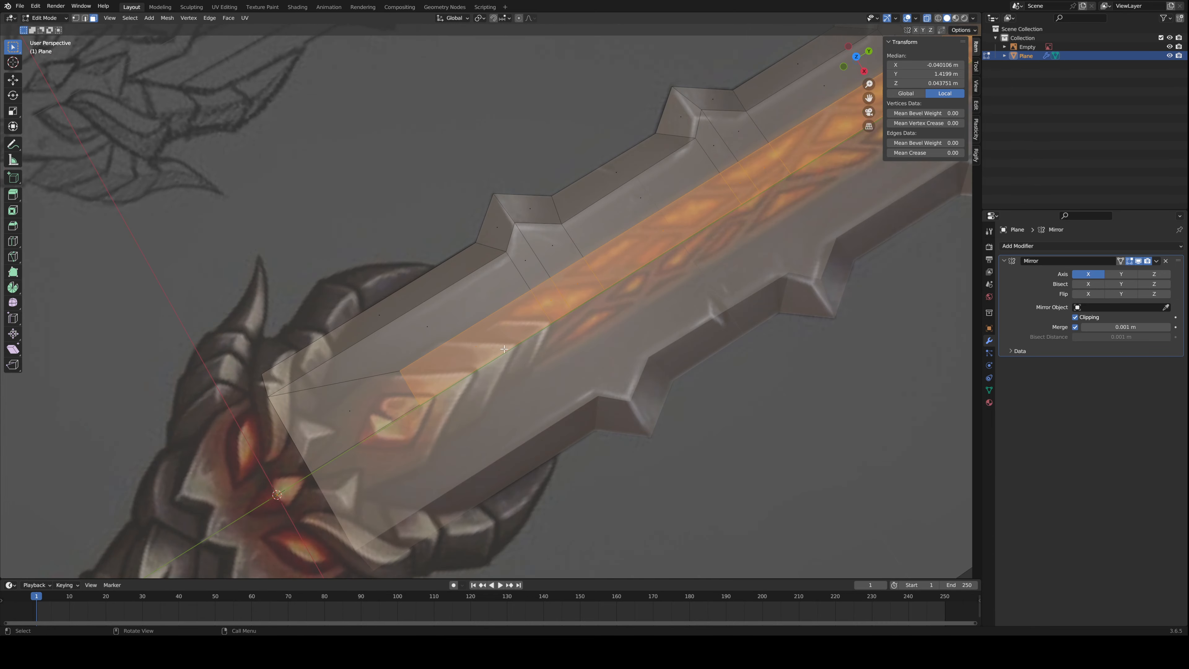
pyautogui.scroll(3, 506, 409)
pyautogui.press('i')
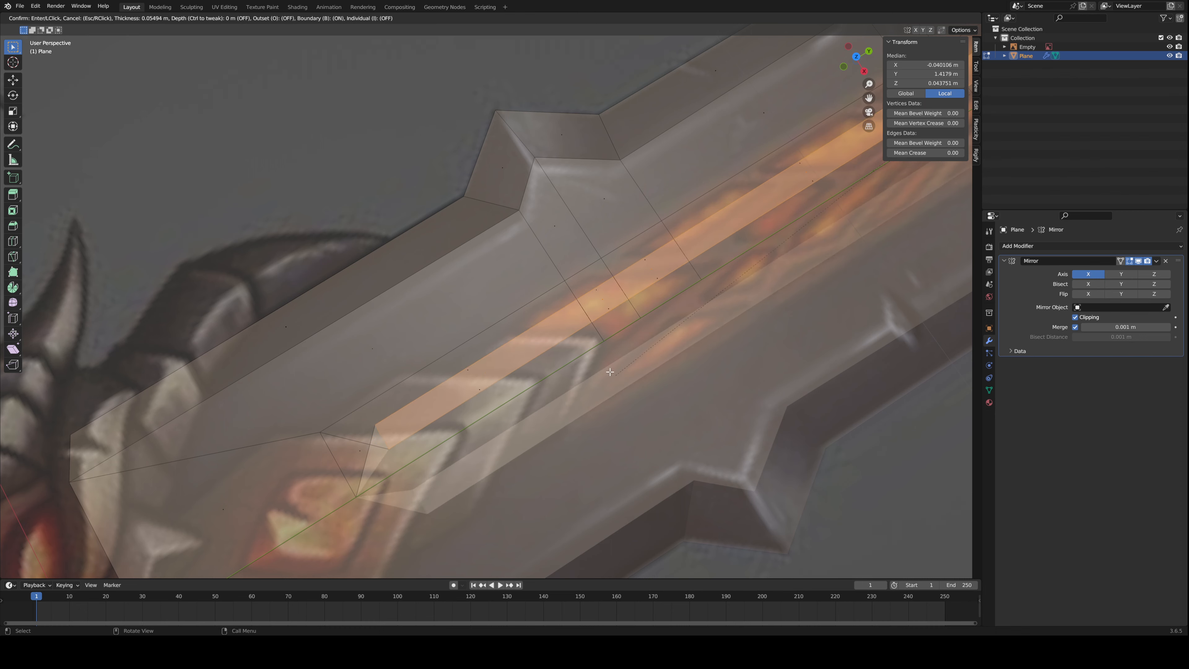
pyautogui.press('b')
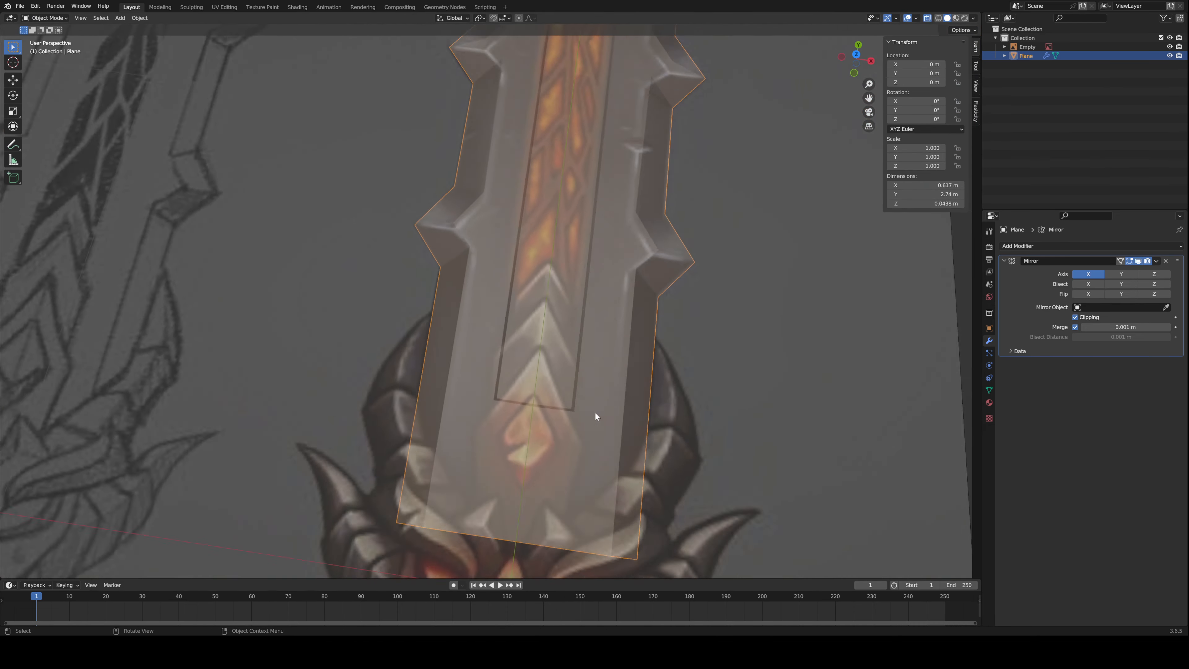
pyautogui.scroll(-2, 596, 415)
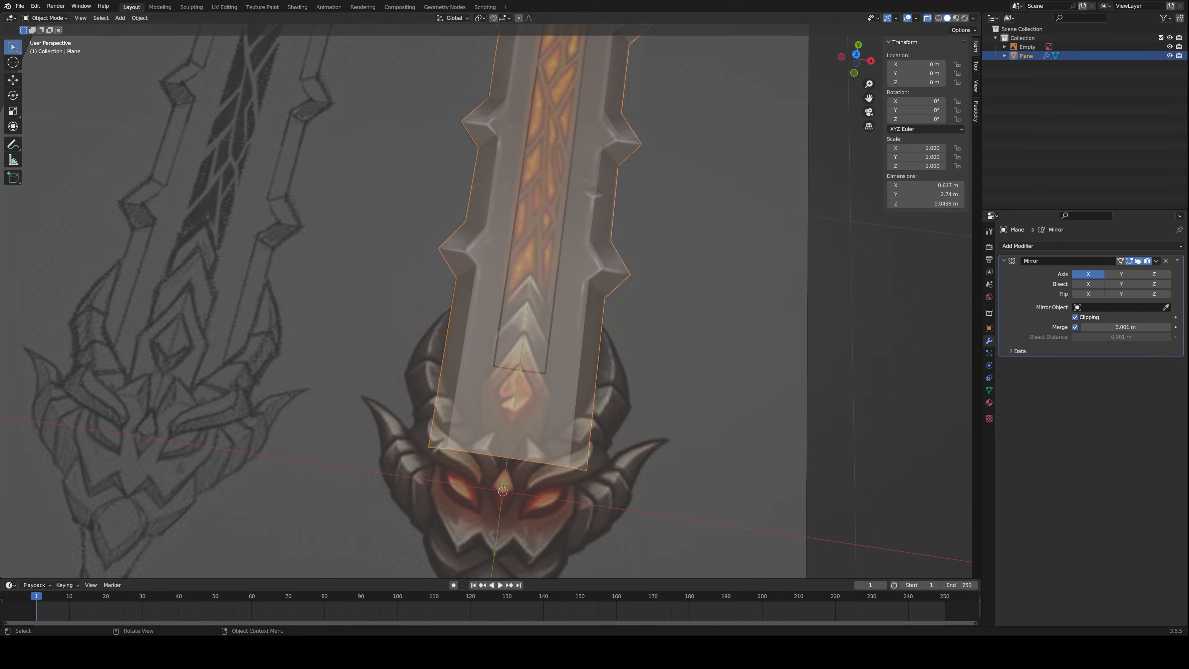
# - Turn off X-ray and undo the core's inset
pyautogui.click(929, 20)
pyautogui.scroll(-2, 632, 187)
pyautogui.moveTo(632, 187); pyautogui.dragTo(493, 200, button='middle')
pyautogui.hotkey('ctrl', 'z')
pyautogui.hotkey('ctrl', 'z')
pyautogui.hotkey('ctrl', 'z')
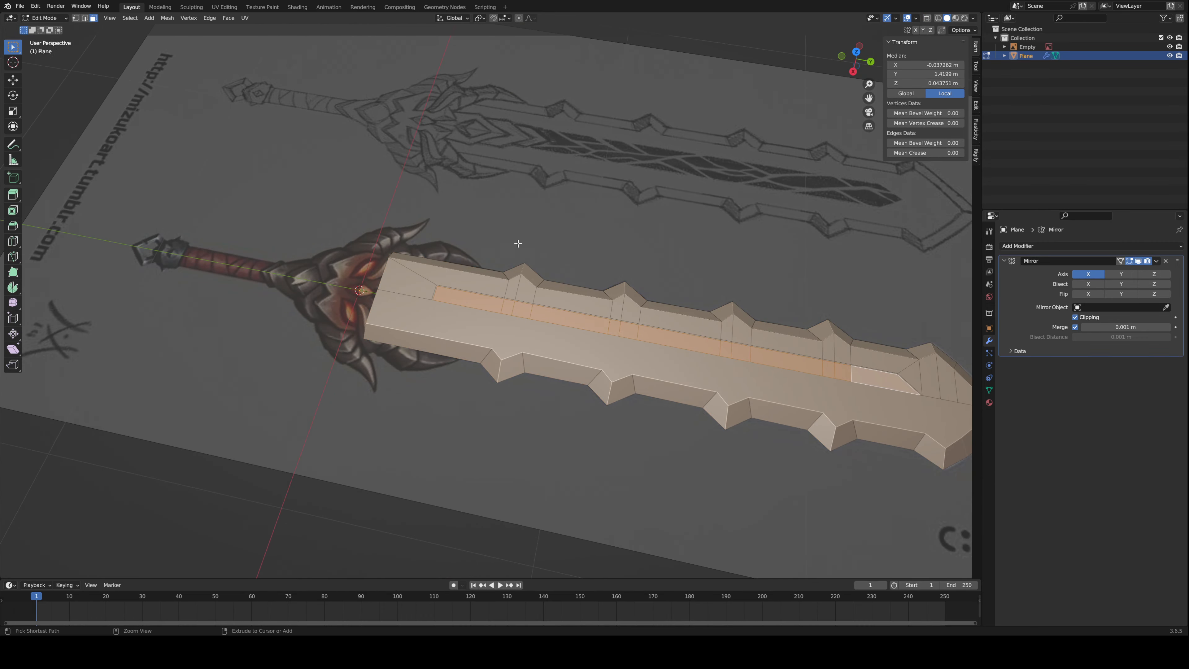
# - Inset the core faces about 0.011 m with Boundary off and lower them about 0.006 m along Z
pyautogui.moveTo(534, 244); pyautogui.dragTo(678, 383, button='middle')
pyautogui.keyDown('ctrl'); pyautogui.click(714, 383); pyautogui.keyUp('ctrl')
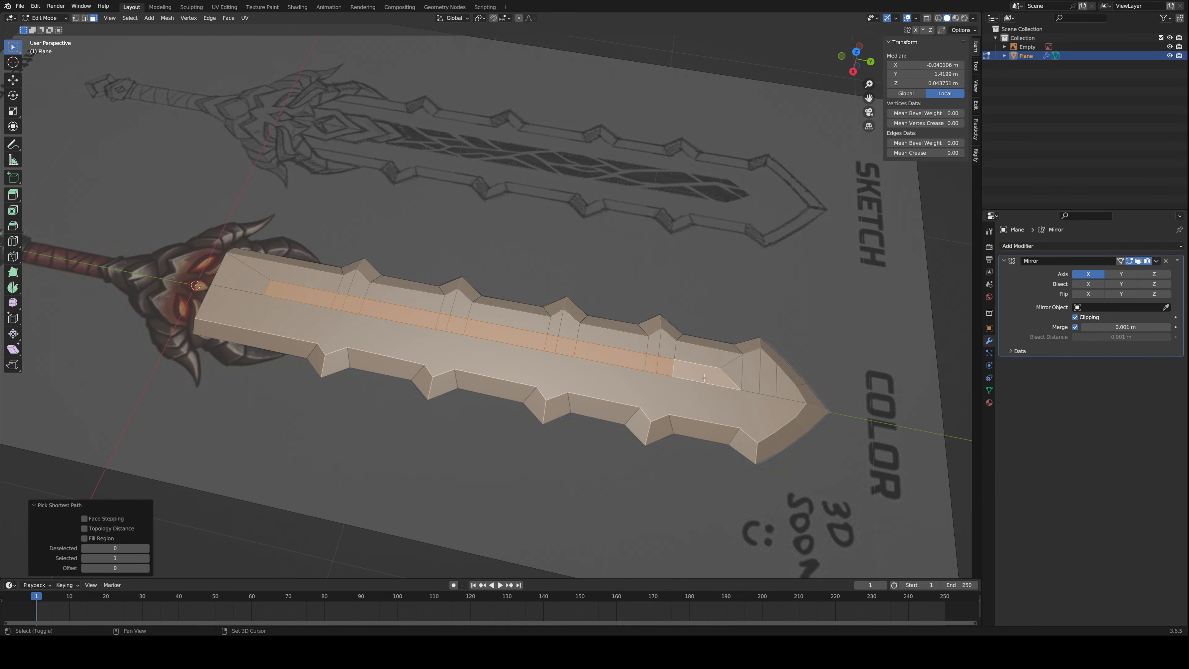
pyautogui.scroll(3, 712, 388)
pyautogui.press('i')
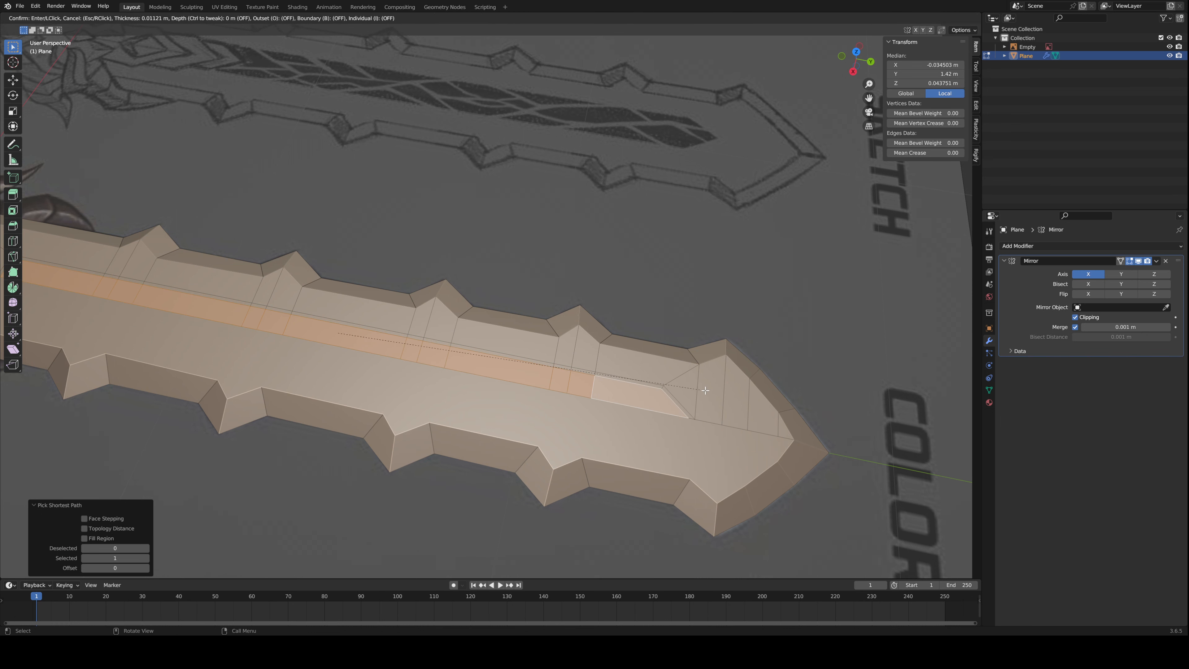
pyautogui.click(705, 390)
pyautogui.moveTo(704, 390); pyautogui.dragTo(608, 356, button='middle')
pyautogui.press('g')
pyautogui.press('z')
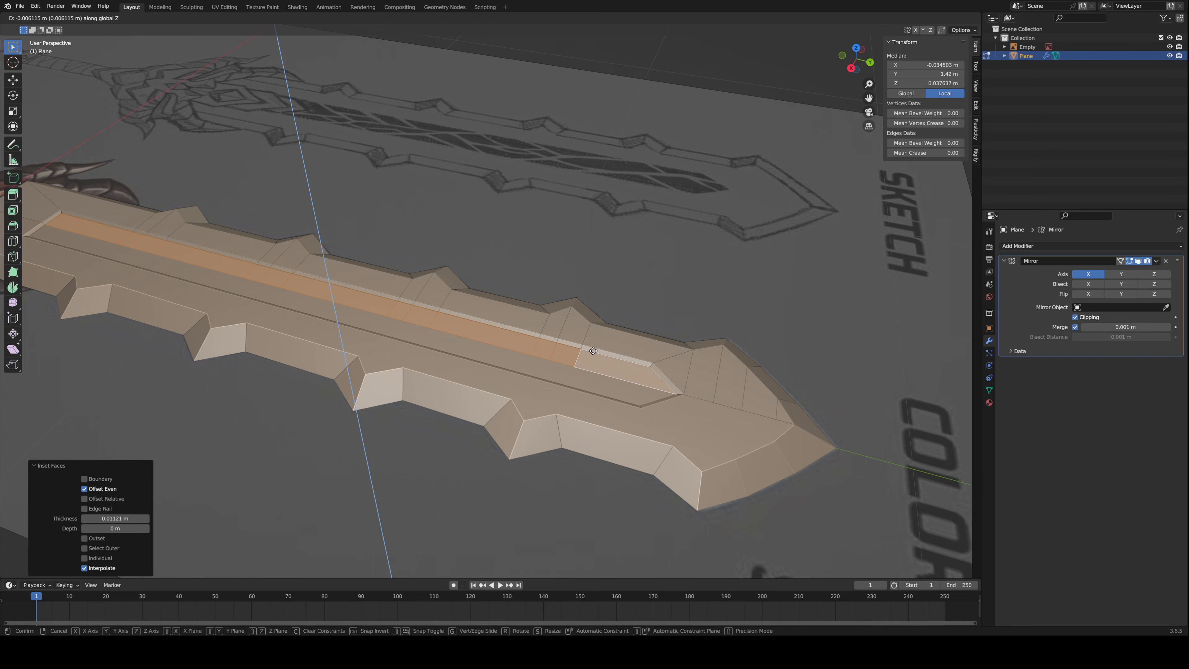
pyautogui.click(592, 351)
# - Examine the recessed blade in Object Mode from several angles with nothing selected
pyautogui.press('Tab')
pyautogui.scroll(-4, 590, 352)
pyautogui.moveTo(473, 363); pyautogui.dragTo(624, 397, button='middle')
pyautogui.scroll(2, 547, 195)
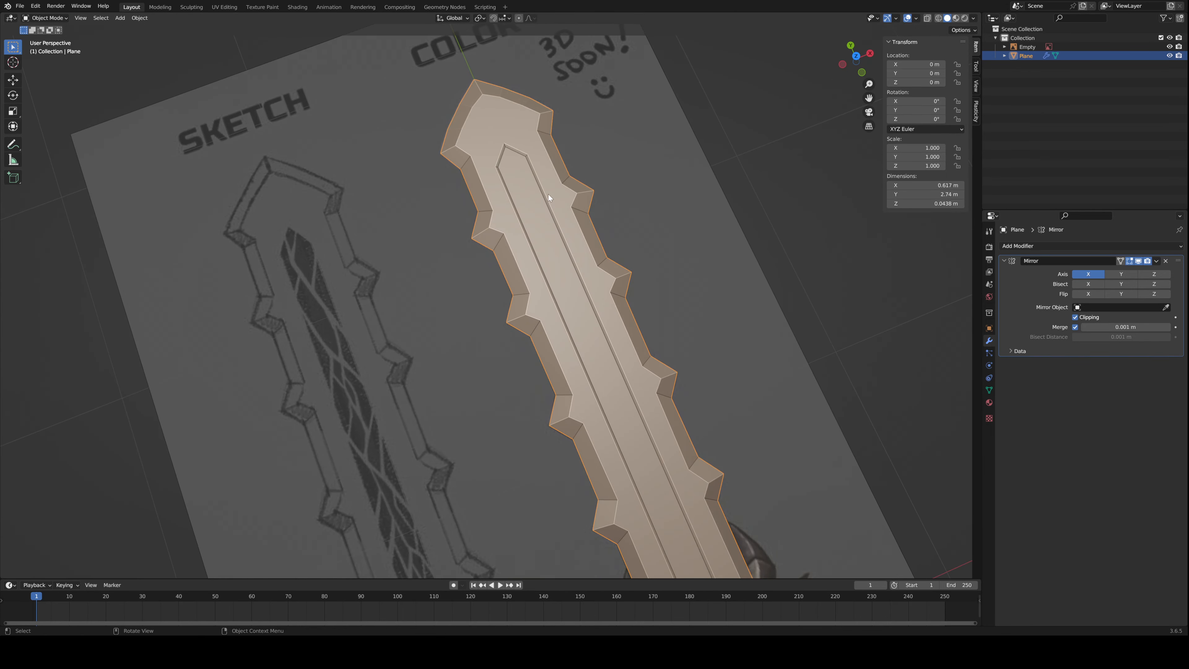
pyautogui.scroll(-8, 611, 443)
pyautogui.moveTo(716, 389); pyautogui.dragTo(655, 386, button='middle')
pyautogui.click(653, 412)
pyautogui.scroll(4, 654, 410)
pyautogui.scroll(-4, 655, 413)
pyautogui.scroll(3, 670, 374)
pyautogui.scroll(1, 668, 370)
pyautogui.scroll(-3, 654, 386)
pyautogui.scroll(6, 571, 363)
pyautogui.keyDown('shift'); pyautogui.moveTo(487, 370); pyautogui.dragTo(517, 381, button='middle'); pyautogui.keyUp('shift')
pyautogui.scroll(2, 571, 362)
# - In top view, add a plane, place it beside the guard at about X 0.54 m, Y -0.13 m, and scale it to about 0.056
pyautogui.press('KP_7')
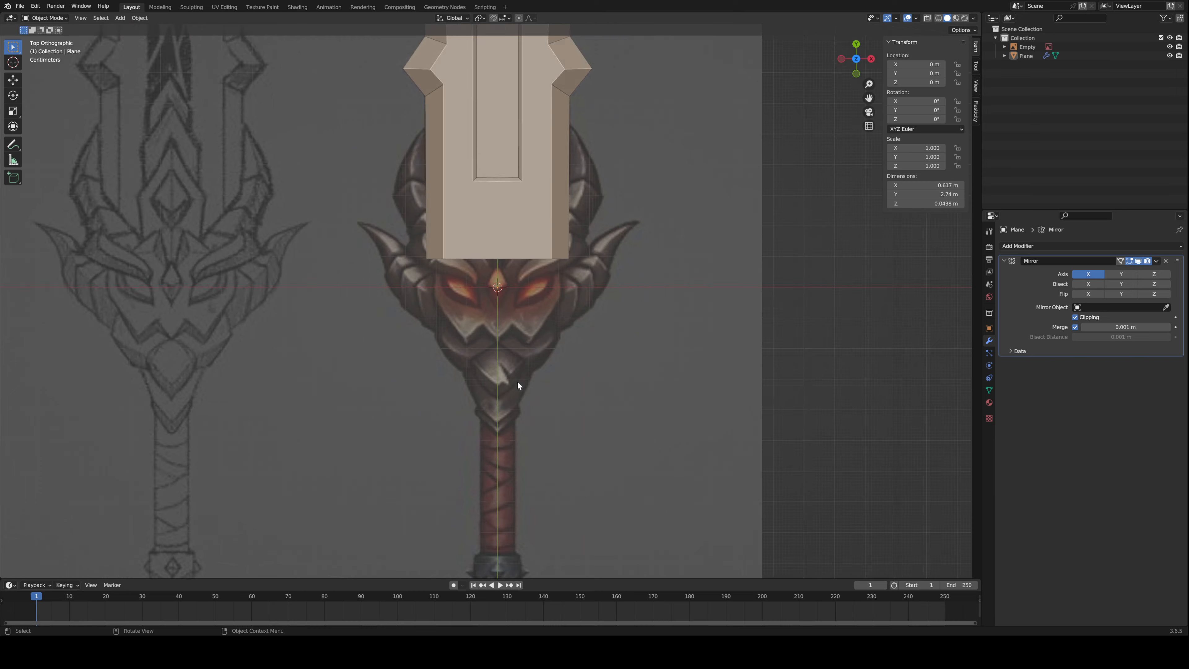
pyautogui.scroll(3, 516, 332)
pyautogui.scroll(-2, 534, 375)
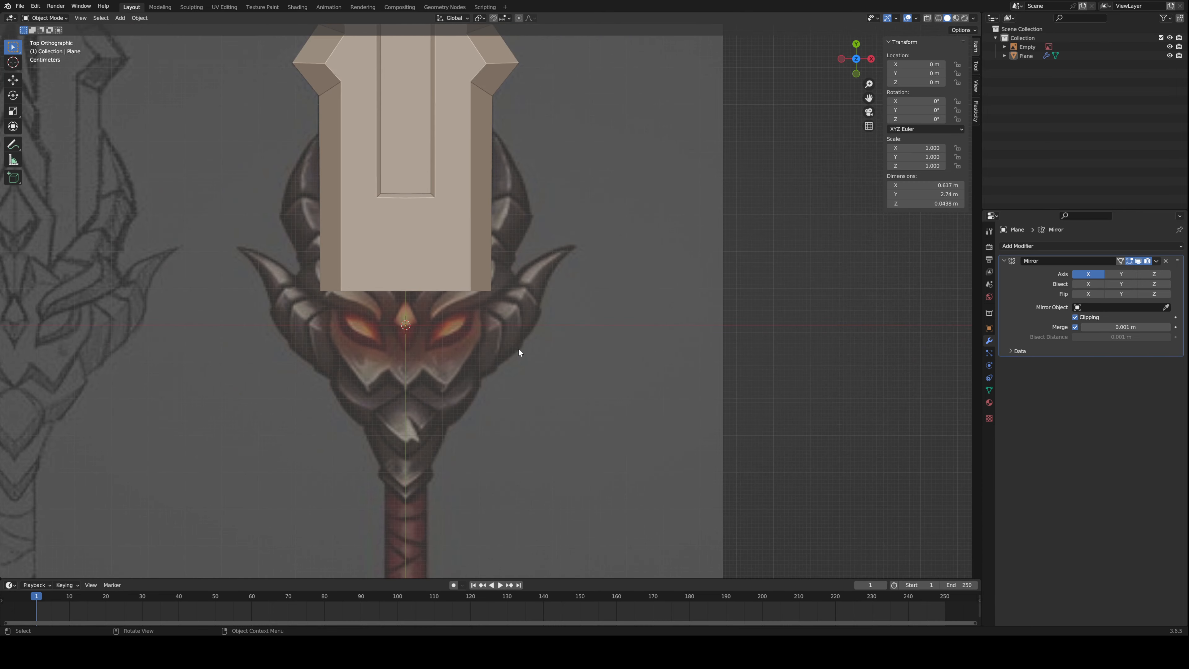
pyautogui.hotkey('shift', 'a')
pyautogui.click(557, 347)
pyautogui.scroll(-2, 570, 380)
pyautogui.press('g')
pyautogui.click(646, 401)
pyautogui.press('s')
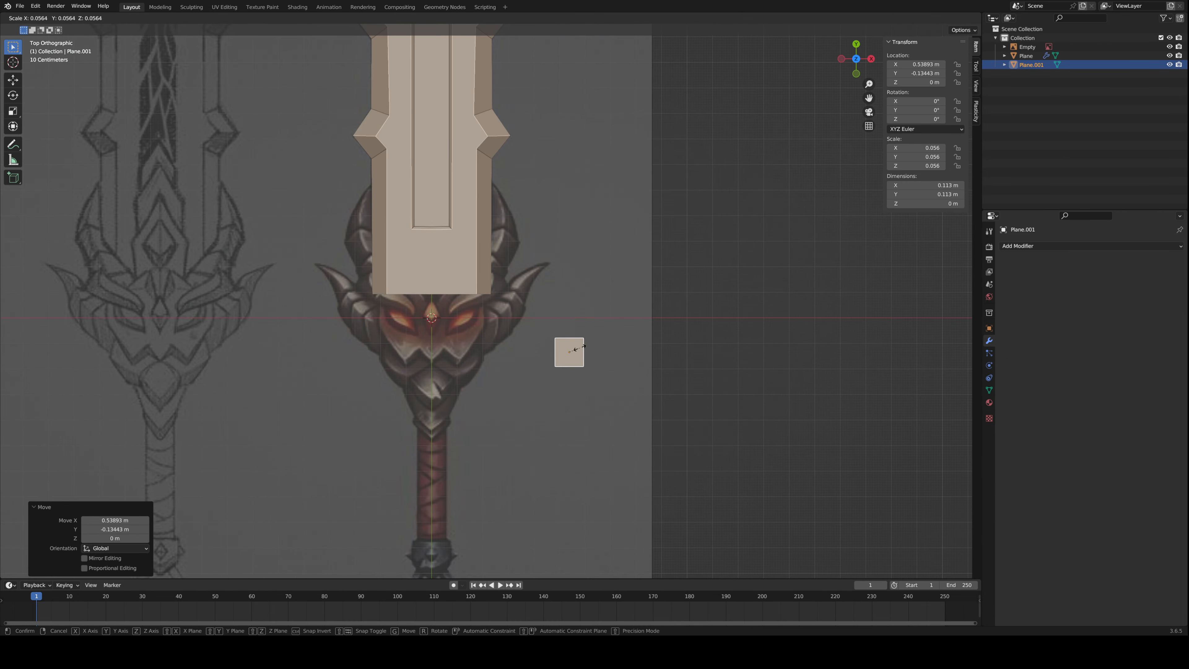
pyautogui.click(575, 349)
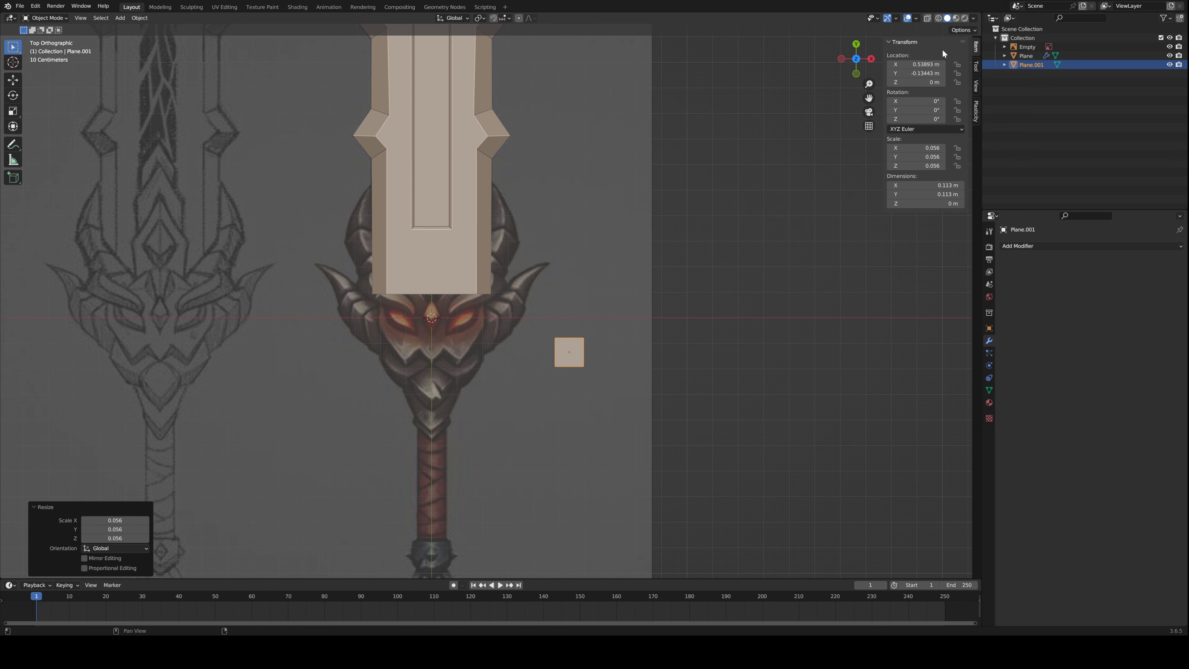
# - Turn on X-ray, move the plane onto the guard beside the eye, and merge its vertices at center in Edit Mode
pyautogui.click(927, 19)
pyautogui.press('g')
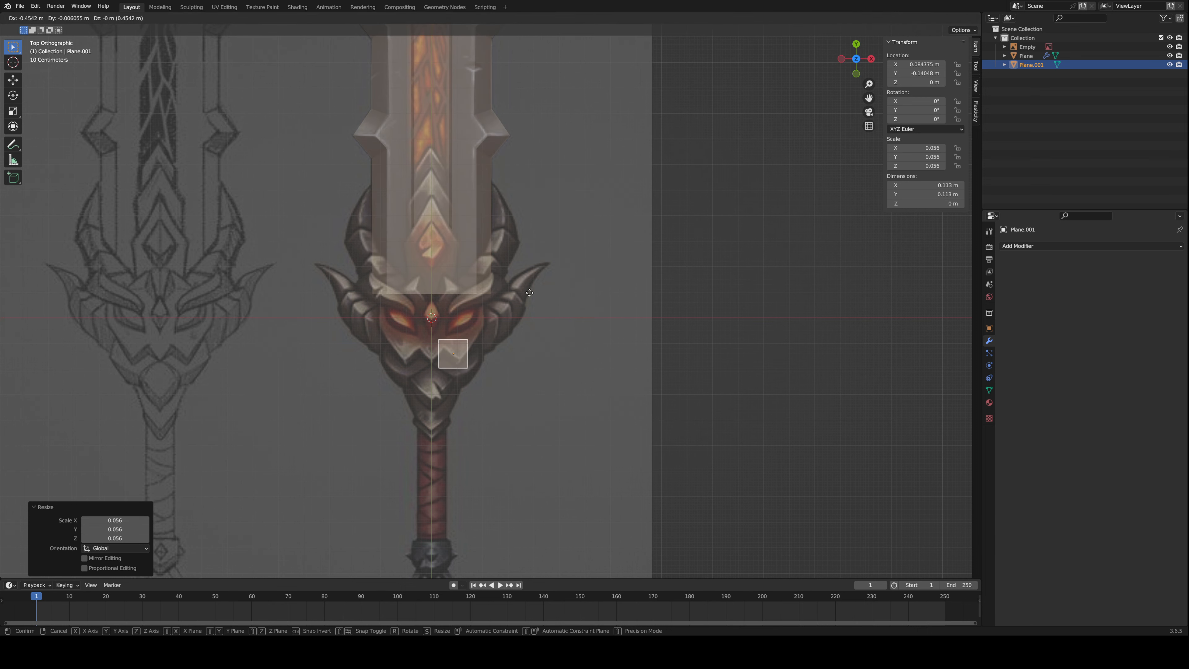
pyautogui.click(490, 301)
pyautogui.scroll(5, 491, 301)
pyautogui.press('Tab')
pyautogui.press('m')
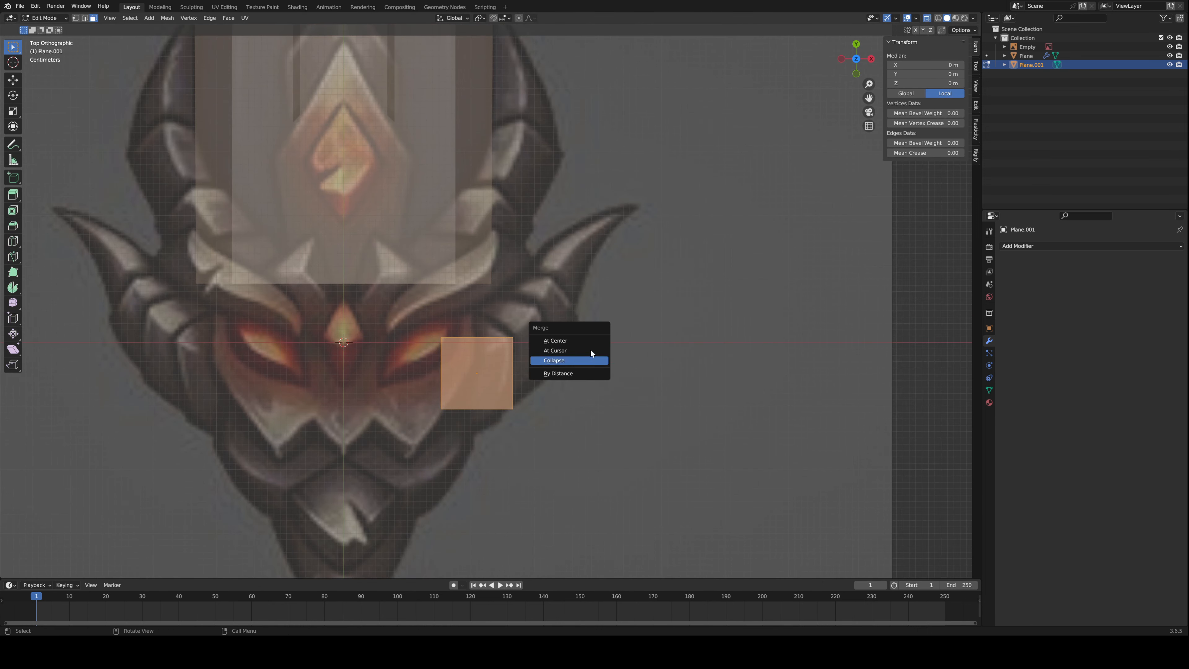
pyautogui.click(560, 342)
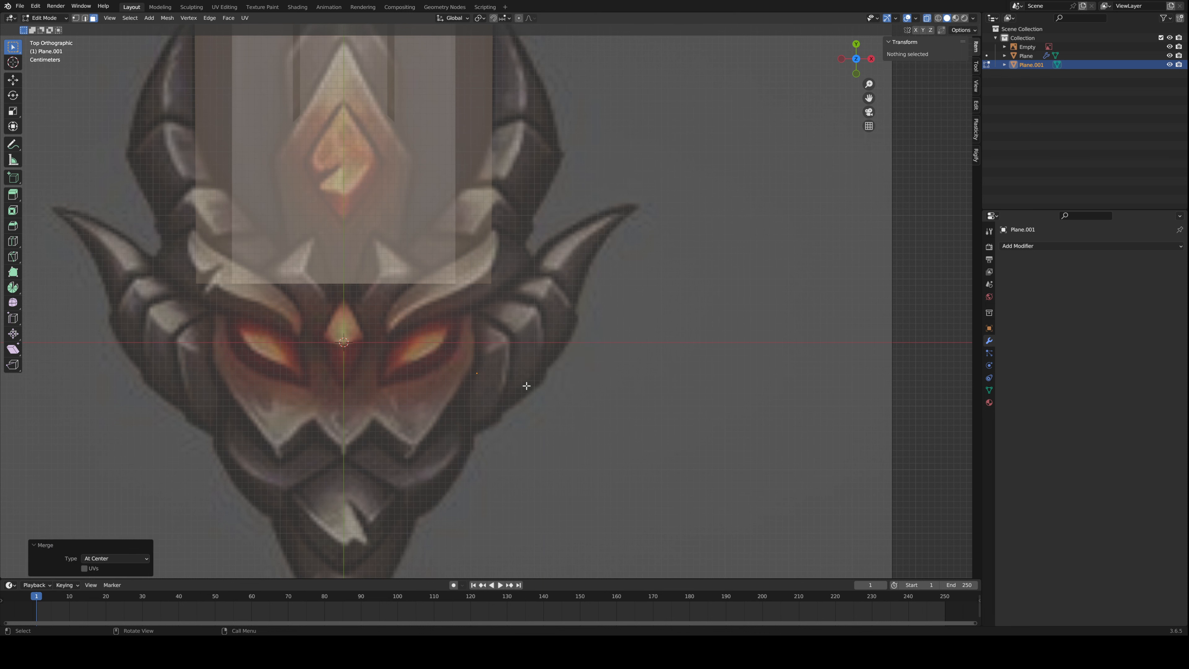
# - Move the single vertex to the guard segment's lower corner and extrude a chain of vertices tracing the segment beside the eye
pyautogui.rightClick(519, 436)
pyautogui.press('1')
pyautogui.press('a')
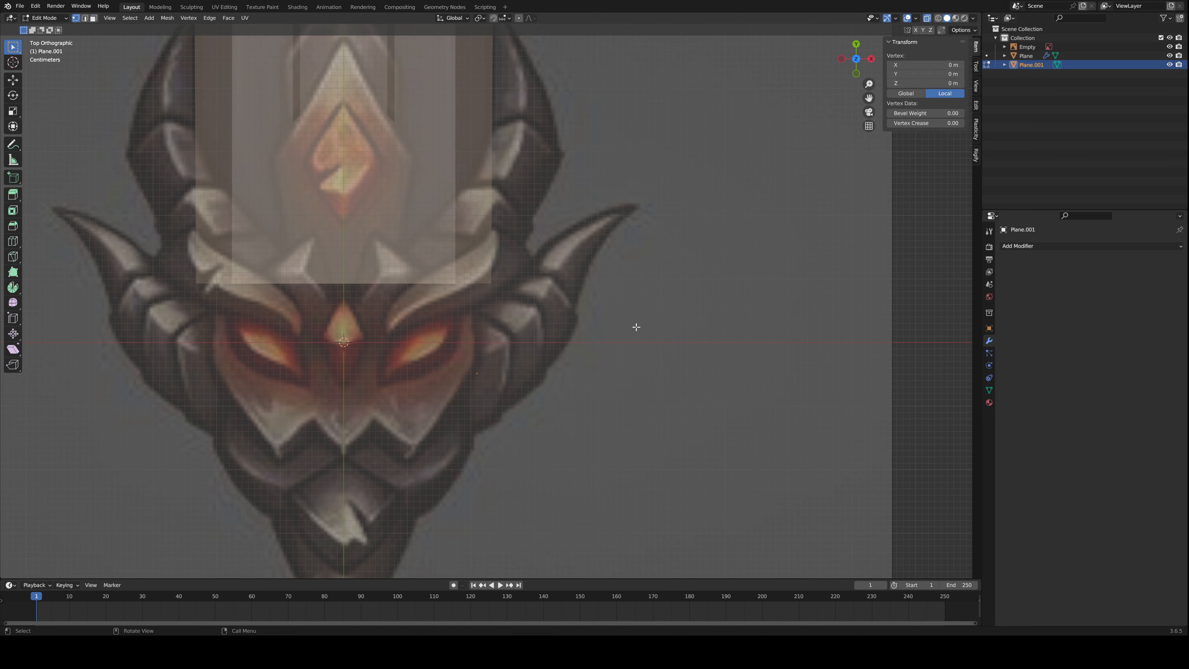
pyautogui.press('g')
pyautogui.click(602, 441)
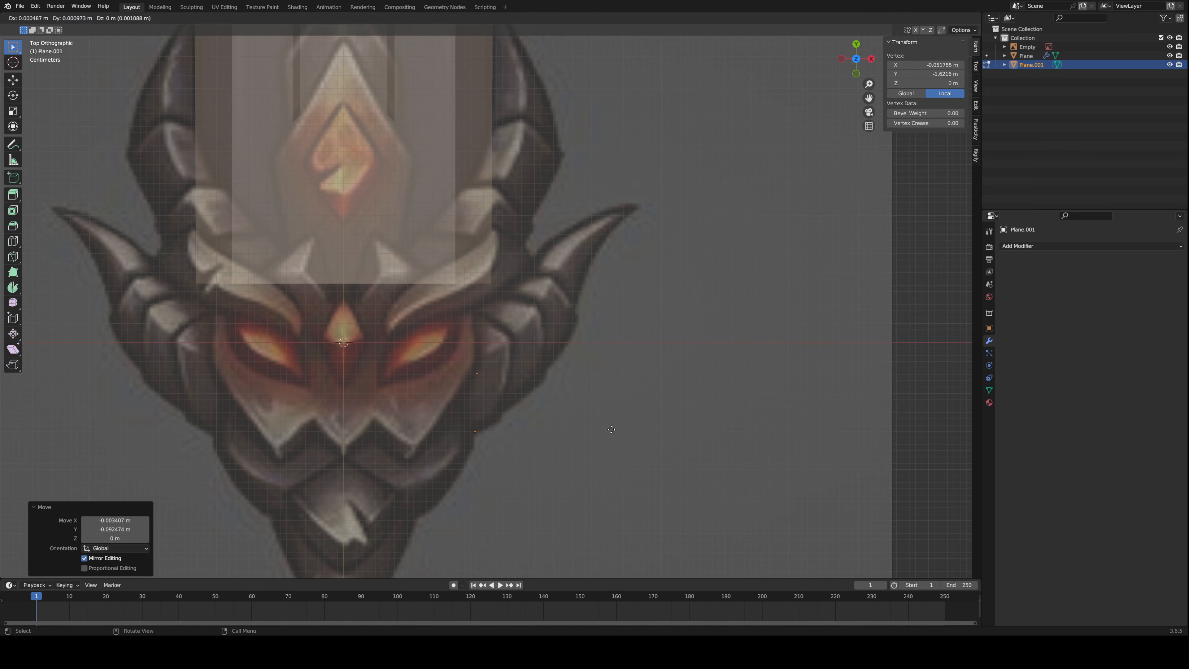
pyautogui.click(633, 403)
pyautogui.press('e')
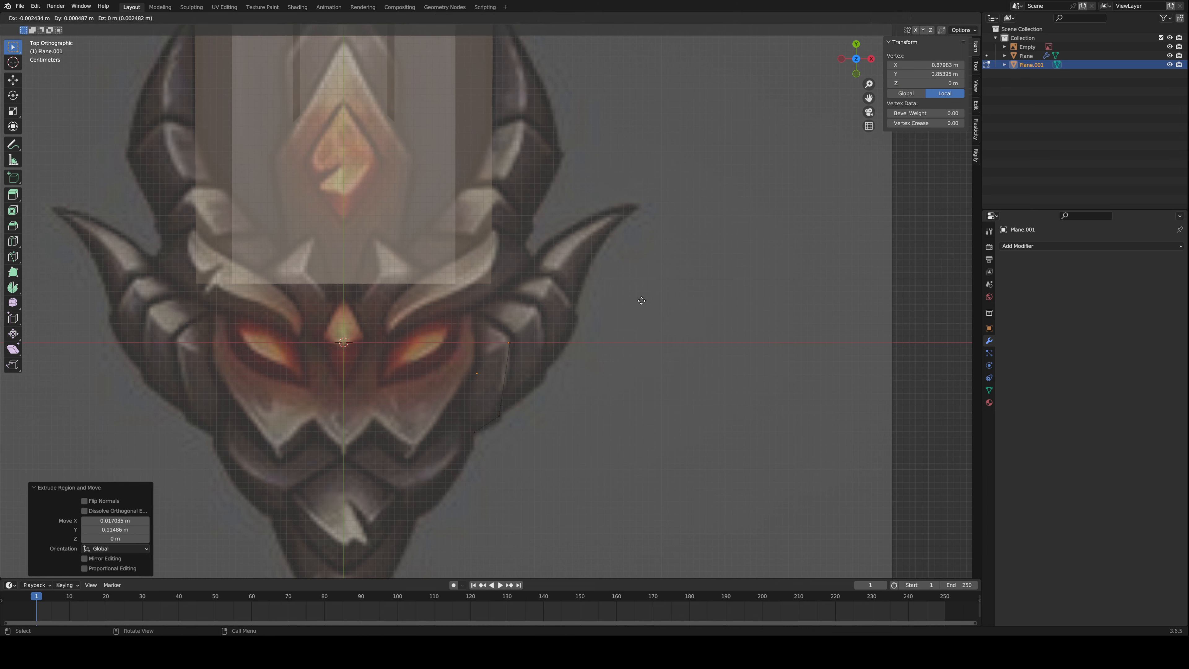
pyautogui.click(608, 276)
pyautogui.press('e')
pyautogui.click(520, 321)
pyautogui.press('e')
pyautogui.rightClick(593, 327)
pyautogui.hotkey('ctrl', 'z')
# - Close the traced segment outline with an edge and fill it with faces
pyautogui.keyDown('shift'); pyautogui.click(473, 436); pyautogui.keyUp('shift')
pyautogui.press('f')
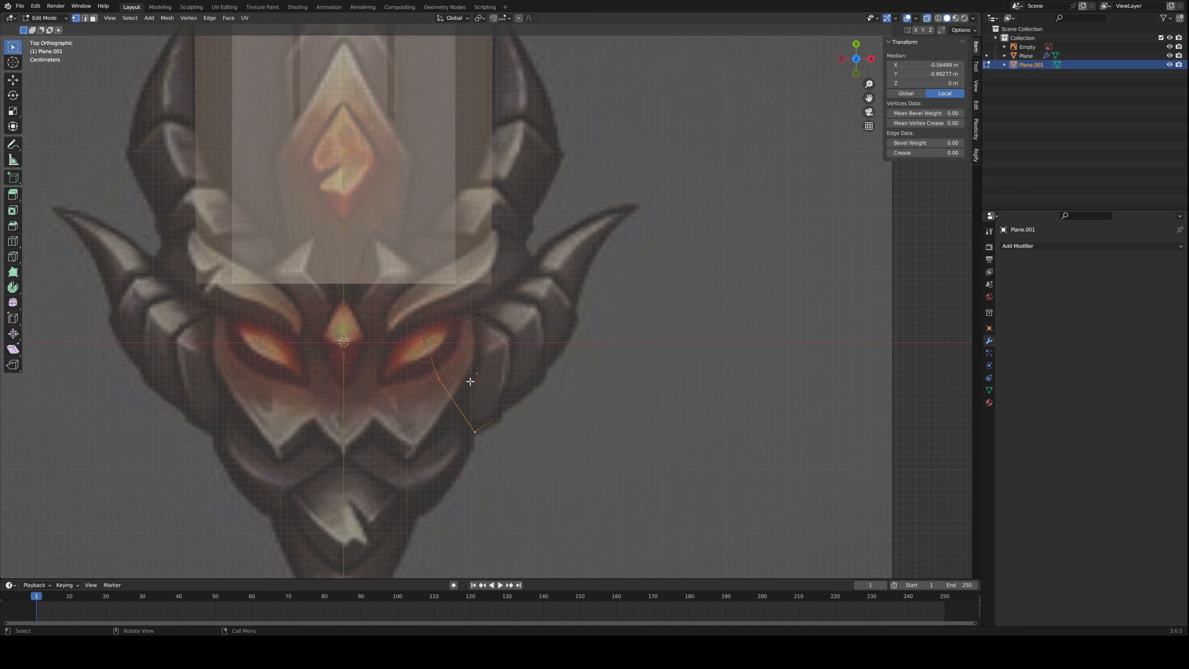
pyautogui.click(440, 378)
pyautogui.keyDown('shift'); pyautogui.click(508, 344); pyautogui.keyUp('shift')
pyautogui.press('f')
pyautogui.press('f')
pyautogui.click(473, 363)
pyautogui.press('f')
pyautogui.hotkey('alt', 'a')
# - Raise the middle of the filled guard segment along Z to form a ridge
pyautogui.click(481, 361)
pyautogui.press('g')
pyautogui.moveTo(480, 361); pyautogui.dragTo(540, 393, button='middle')
pyautogui.press('z')
pyautogui.click(424, 281)
# - Duplicate the segment in Object Mode, place it on the next guard segment, rotate it about 11°, and scale it to about 0.049
pyautogui.press('Tab')
pyautogui.scroll(5, 424, 281)
pyautogui.hotkey('shift', 'd')
pyautogui.click(575, 365)
pyautogui.press('s')
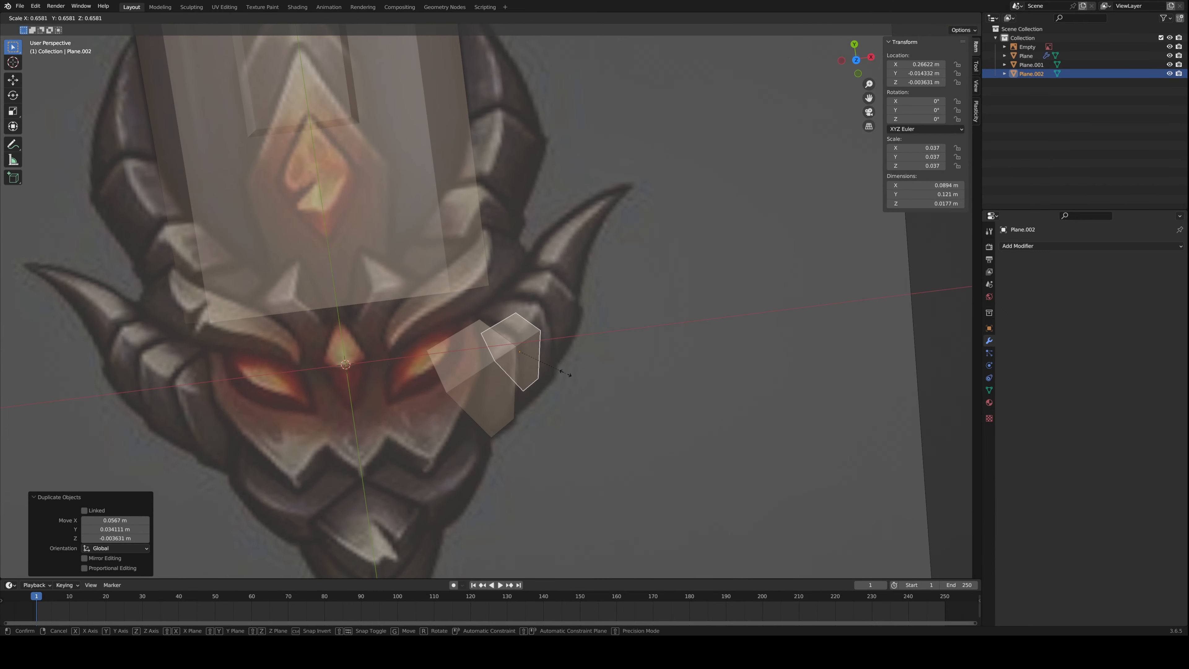
pyautogui.click(563, 372)
pyautogui.press('g')
pyautogui.click(551, 391)
pyautogui.press('r')
pyautogui.click(579, 390)
pyautogui.press('s')
pyautogui.click(607, 395)
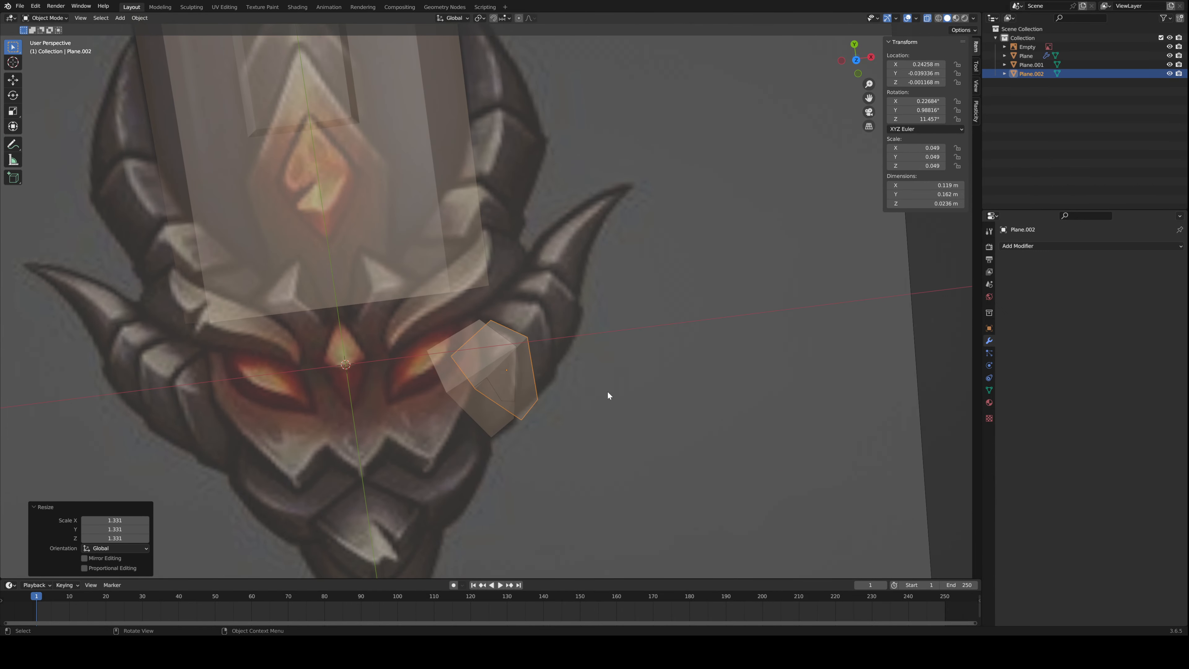
# - Turn off X-ray and place another duplicate of the segment at about X 0.30 m, Y 0 m
pyautogui.click(927, 17)
pyautogui.hotkey('shift', 'd')
pyautogui.click(628, 294)
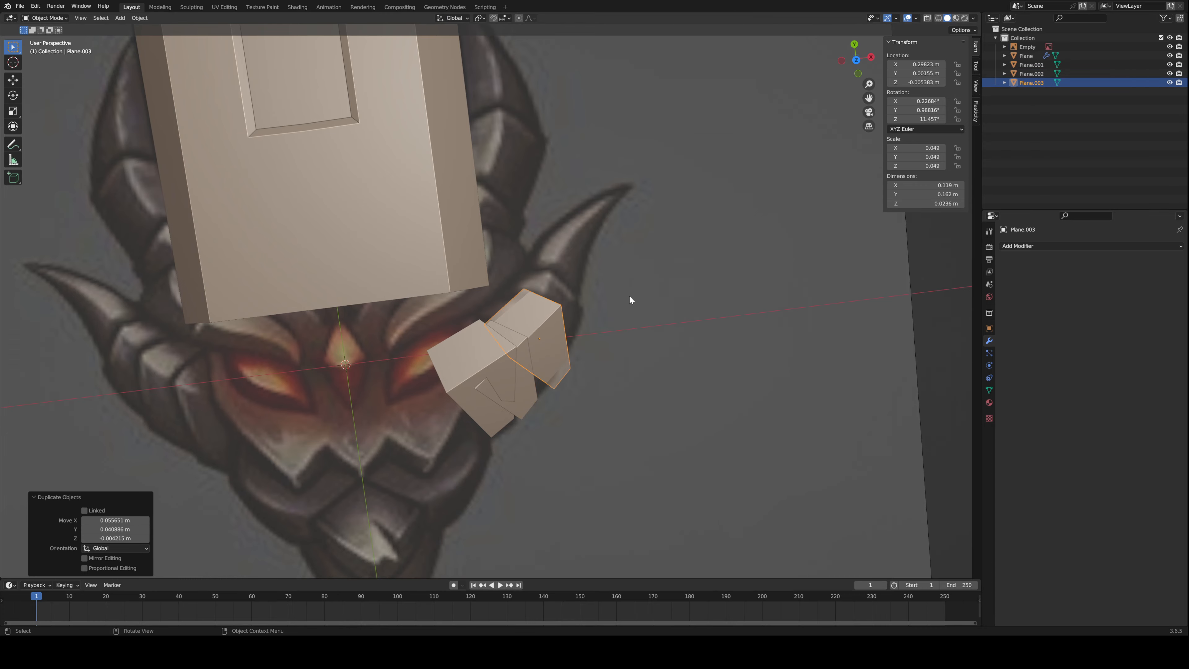
# - Undo the segment duplicates and delete the plane-based guard piece
pyautogui.moveTo(629, 294); pyautogui.dragTo(610, 328, button='middle')
pyautogui.hotkey('ctrl', 'z')
pyautogui.hotkey('ctrl', 'z')
pyautogui.hotkey('ctrl', 'z')
pyautogui.hotkey('ctrl', 'z')
pyautogui.hotkey('ctrl', 'z')
pyautogui.moveTo(619, 394); pyautogui.dragTo(390, 326, button='middle')
pyautogui.hotkey('ctrl', 'z')
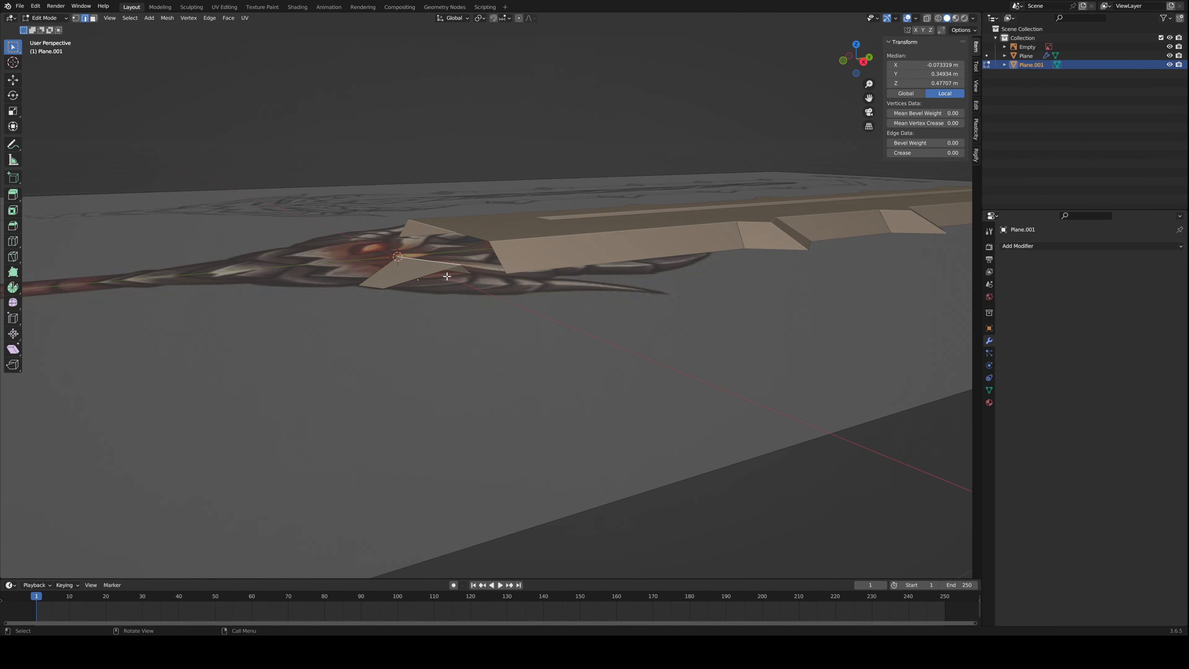
pyautogui.moveTo(425, 277); pyautogui.dragTo(535, 328, button='middle')
pyautogui.press('Delete')
# - Add a cube at the origin and scale it down to about 0.19 m per side
pyautogui.hotkey('shift', 'a')
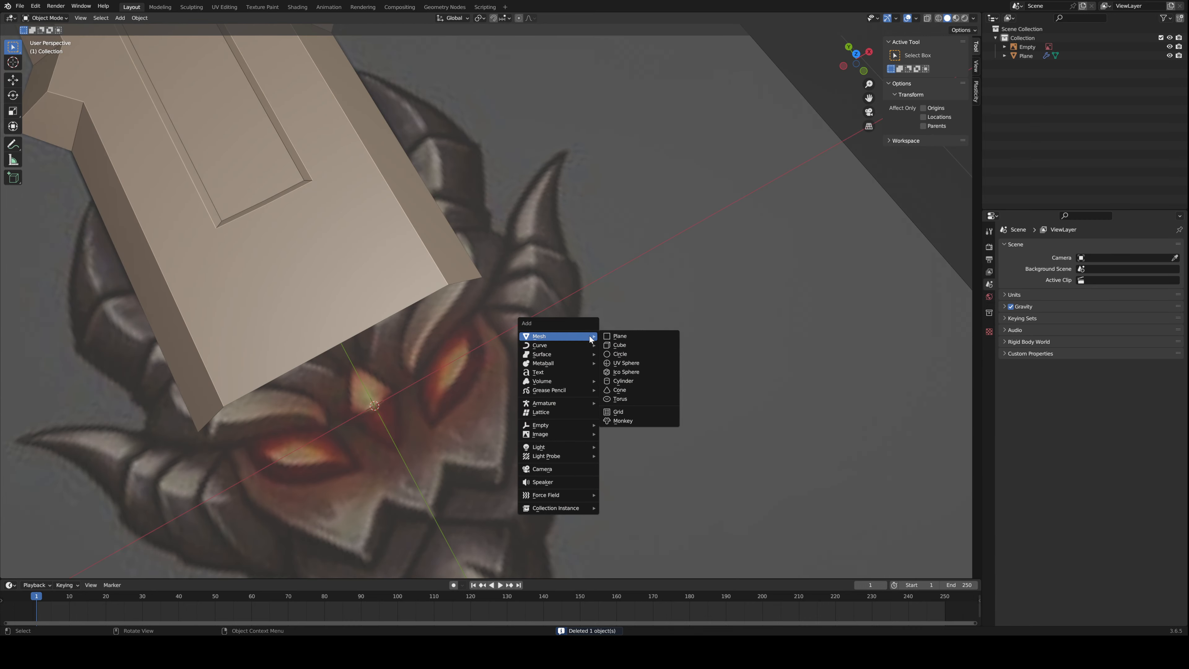
pyautogui.click(607, 346)
pyautogui.scroll(-5, 599, 346)
pyautogui.press('s')
pyautogui.click(456, 310)
pyautogui.press('r')
pyautogui.press('x')
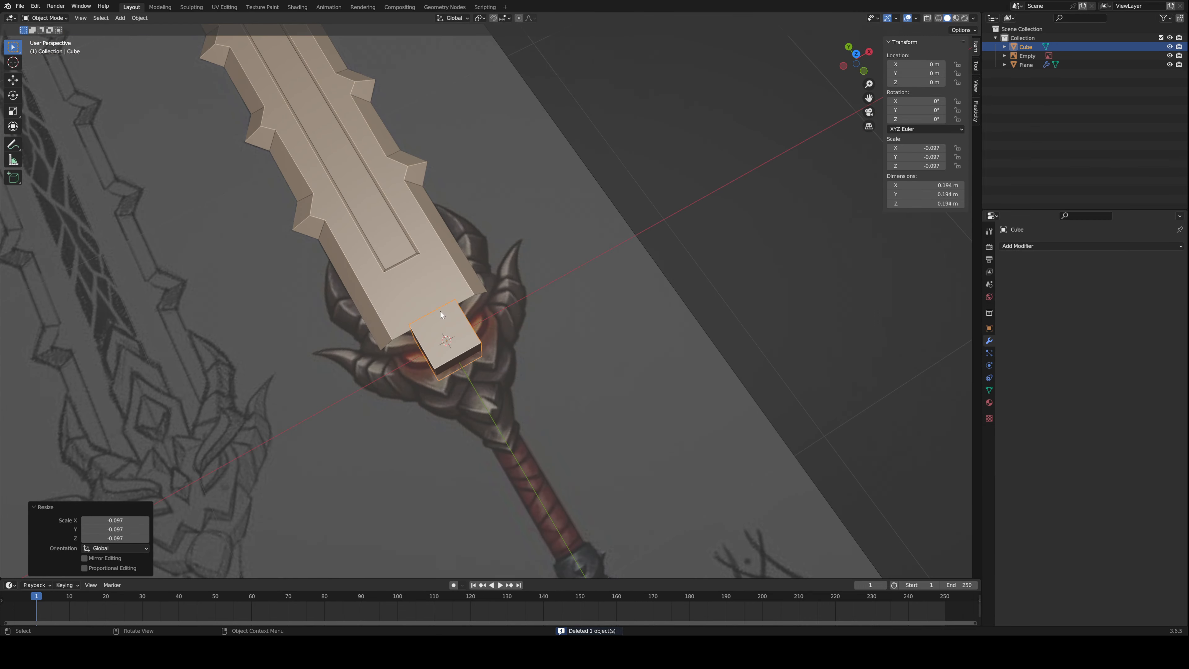
pyautogui.press('y')
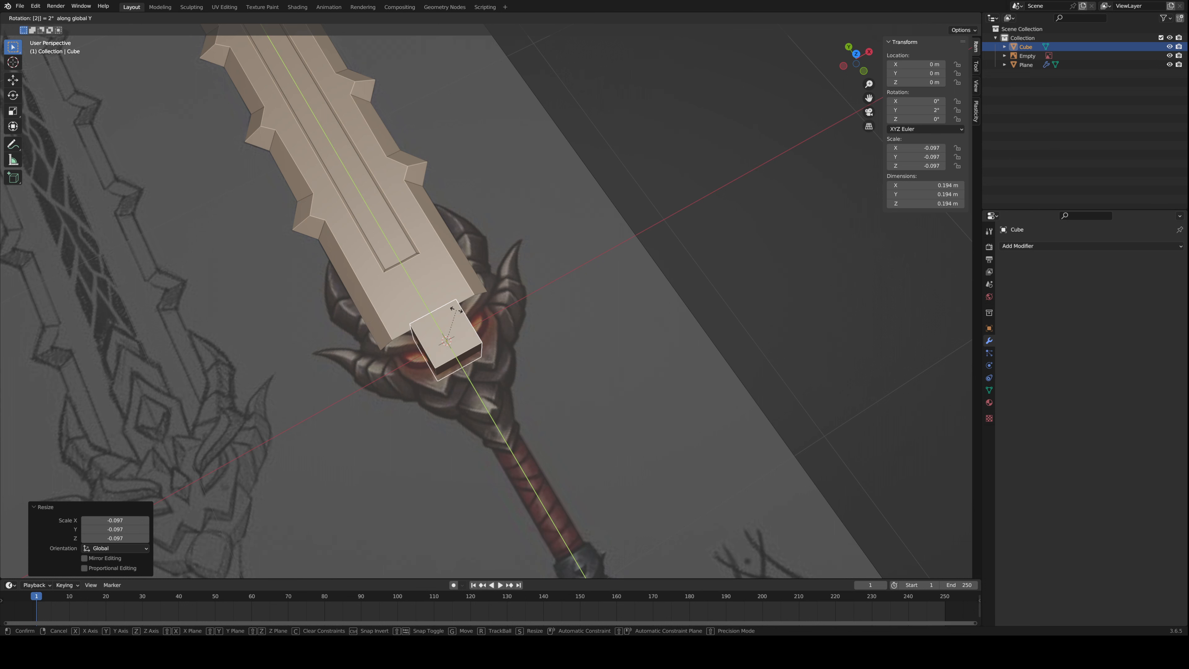
pyautogui.press('Escape')
# - Rotate the cube 45° about the global Y axis and compare it with the reference guard
pyautogui.write('r')
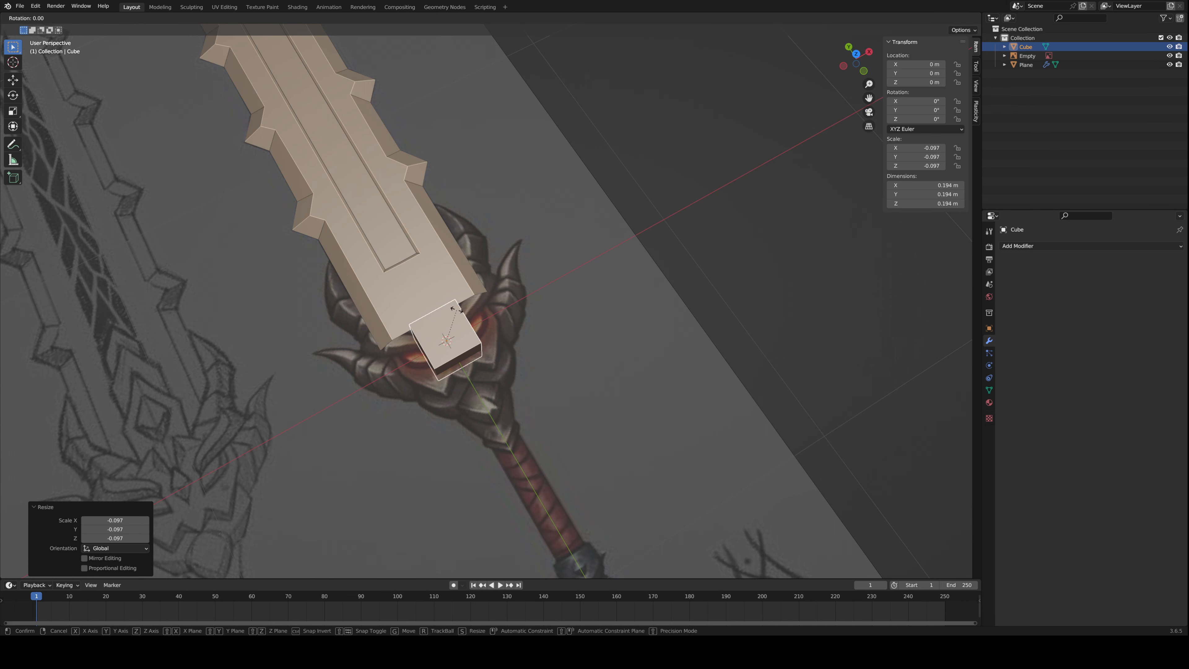
pyautogui.write('xy45')
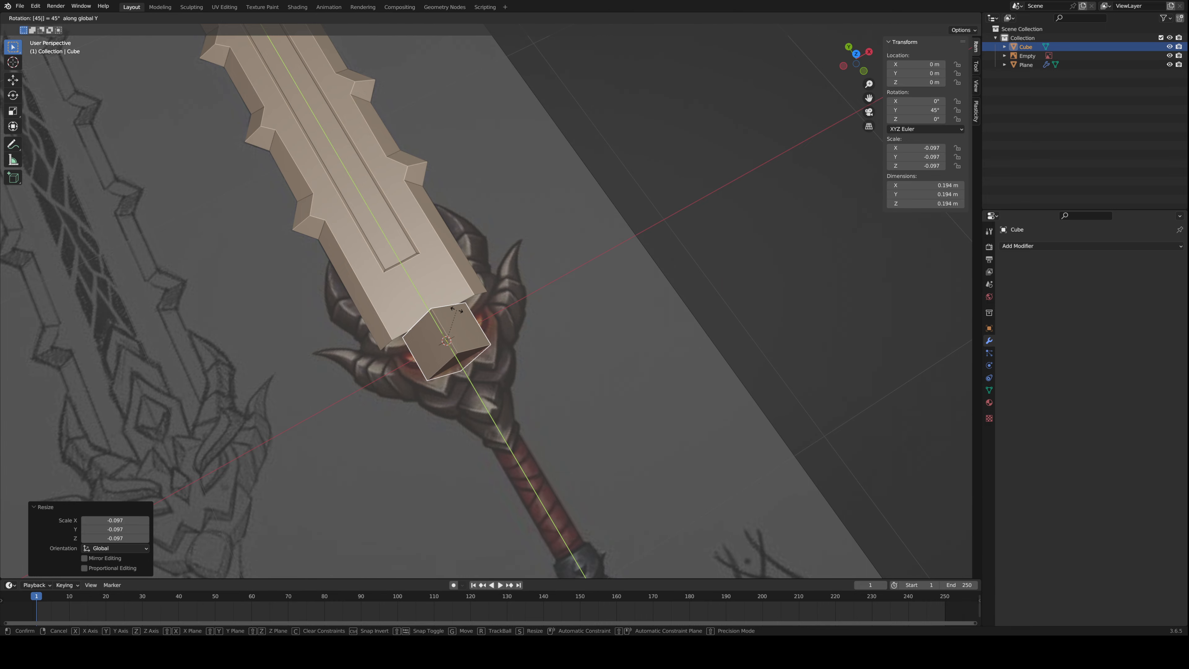
pyautogui.press('Return')
pyautogui.scroll(-1, 557, 263)
pyautogui.moveTo(564, 263); pyautogui.dragTo(506, 298, button='middle')
pyautogui.scroll(-5, 526, 218)
pyautogui.moveTo(526, 219); pyautogui.dragTo(524, 227, button='middle')
pyautogui.scroll(5, 524, 228)
pyautogui.moveTo(509, 289); pyautogui.dragTo(563, 291, button='middle')
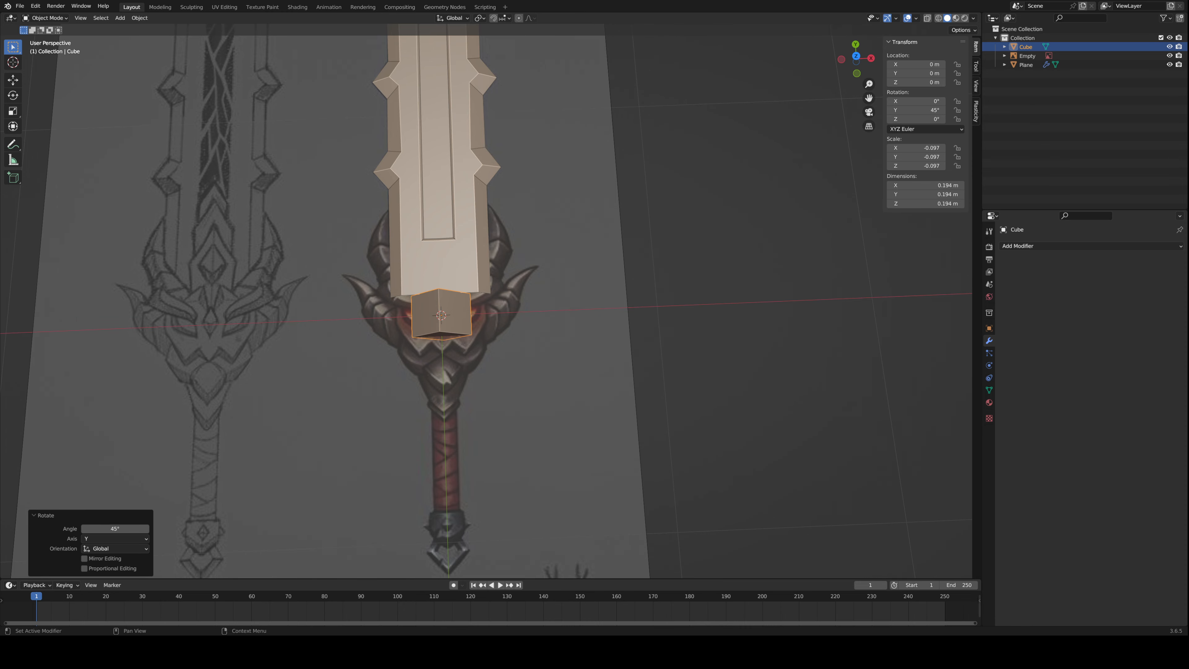
pyautogui.moveTo(561, 229); pyautogui.dragTo(561, 209, button='middle')
pyautogui.scroll(3, 561, 207)
# - Undo the cube's rotation and scaling, and scale it down again to about 0.192 m per side
pyautogui.hotkey('ctrl', 'z')
pyautogui.hotkey('ctrl', 'z')
pyautogui.scroll(-3, 502, 220)
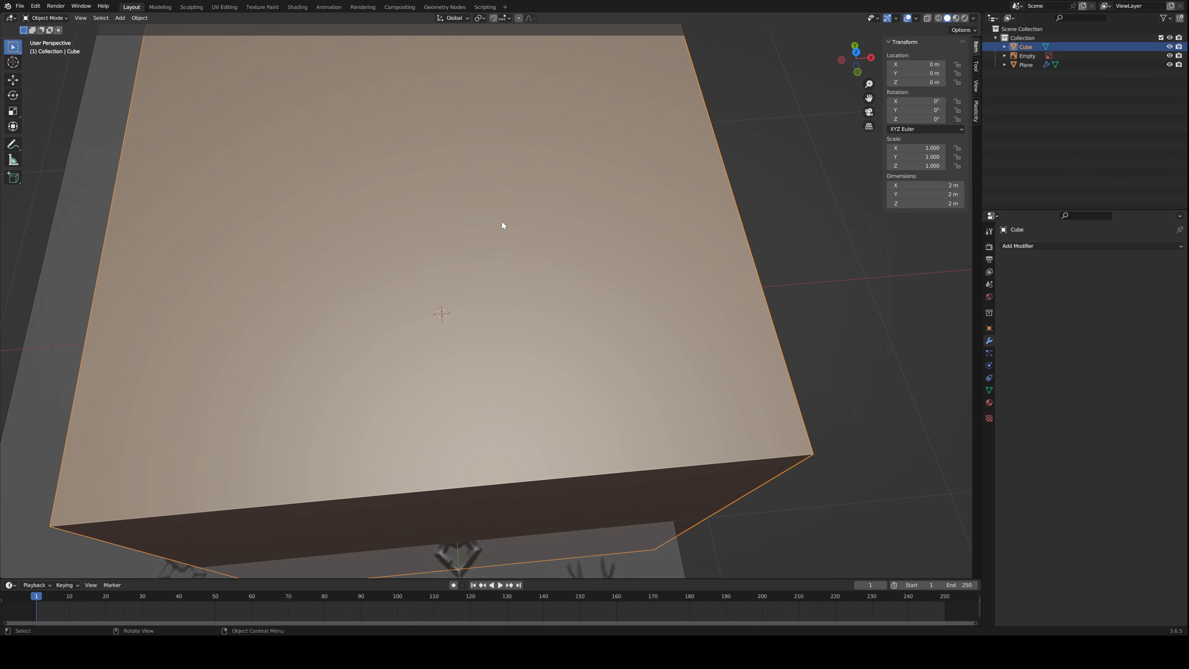
pyautogui.scroll(-6, 501, 220)
pyautogui.press('s')
pyautogui.click(422, 233)
pyautogui.scroll(4, 487, 276)
pyautogui.press('s')
pyautogui.click(543, 309)
pyautogui.scroll(4, 547, 311)
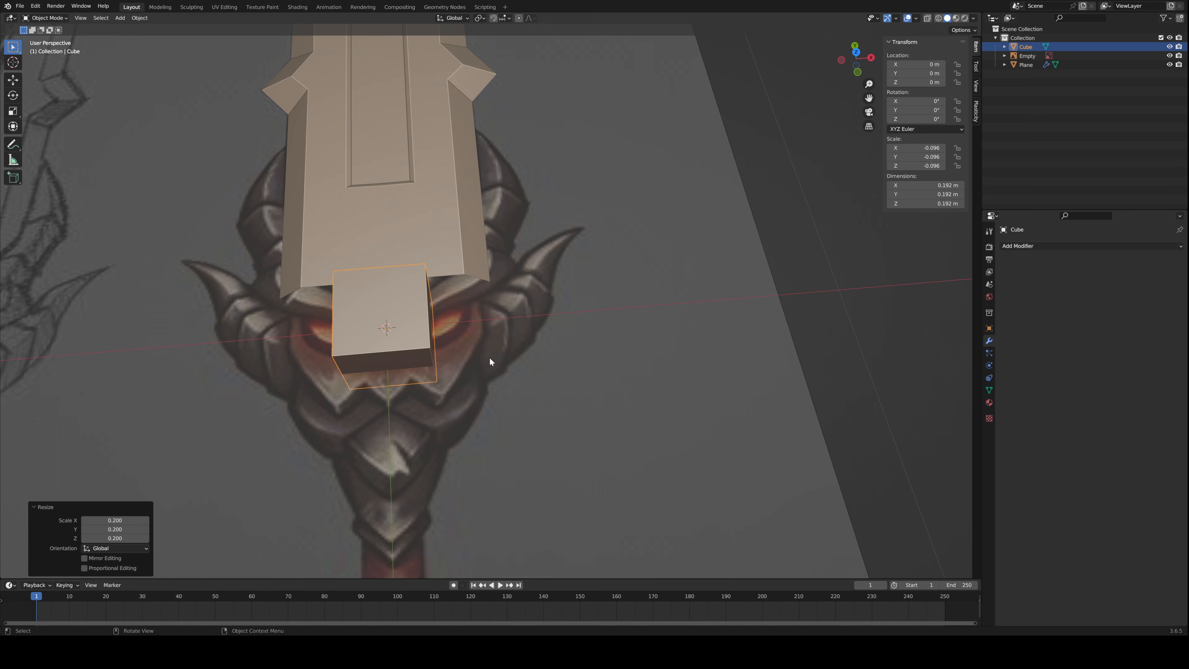
# - Rotate the cube 45° about the global Y axis
pyautogui.write('rx')
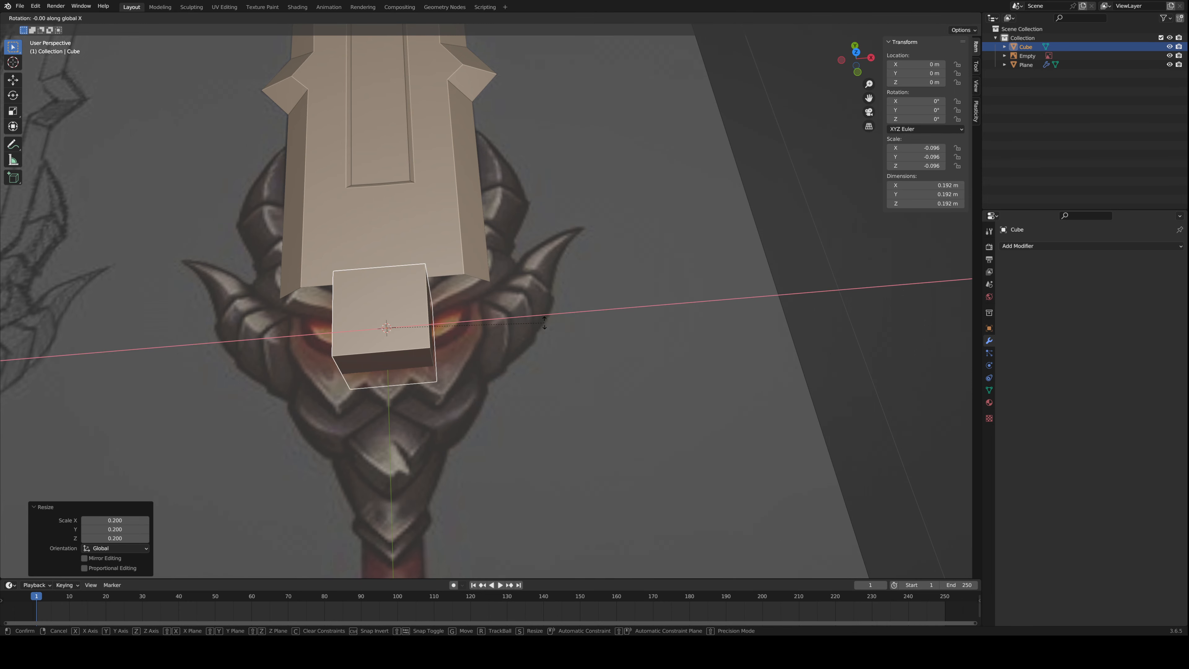
pyautogui.write('y45')
pyautogui.press('Return')
# - Scale the cube along the global Z and Y axes to dimensions of about 0.102 × 0.156 × 0.102 m
pyautogui.moveTo(654, 375); pyautogui.dragTo(600, 302, button='middle')
pyautogui.press('s')
pyautogui.press('z')
pyautogui.click(473, 265)
pyautogui.press('s')
pyautogui.press('z')
pyautogui.click(401, 288)
pyautogui.moveTo(443, 274); pyautogui.dragTo(500, 267, button='middle')
pyautogui.hotkey('ctrl', 'a')
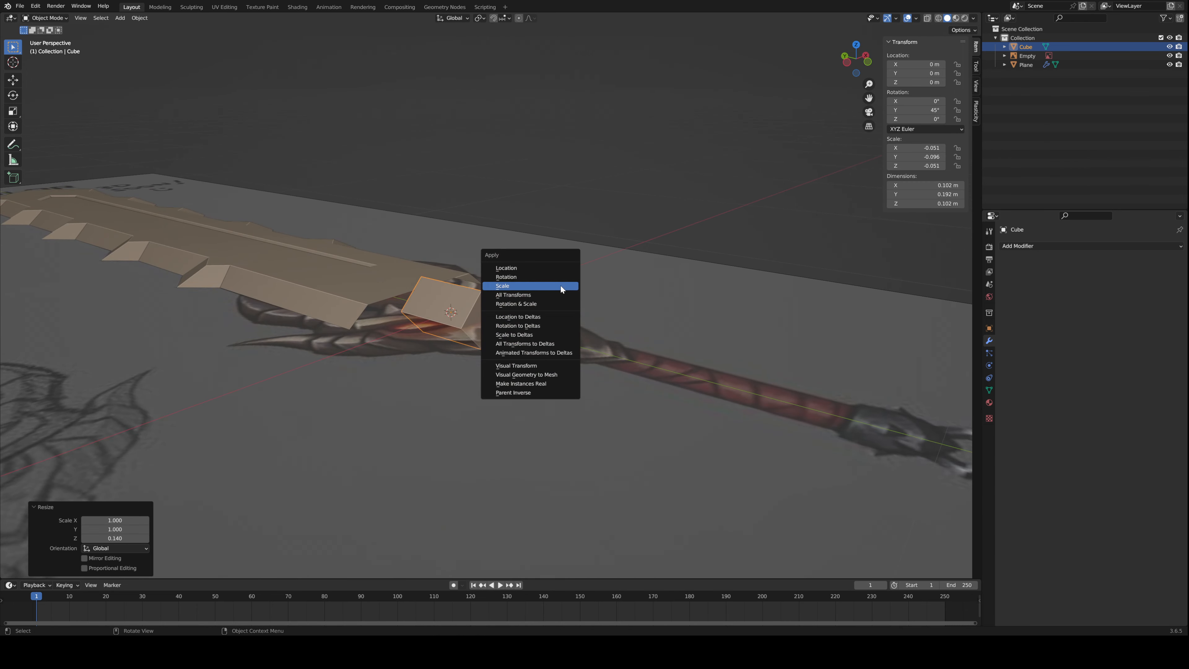
pyautogui.press('s')
pyautogui.press('y')
pyautogui.moveTo(608, 252); pyautogui.dragTo(506, 295, button='middle')
pyautogui.click(568, 261)
pyautogui.press('r')
pyautogui.click(485, 342)
pyautogui.hotkey('ctrl', 'z')
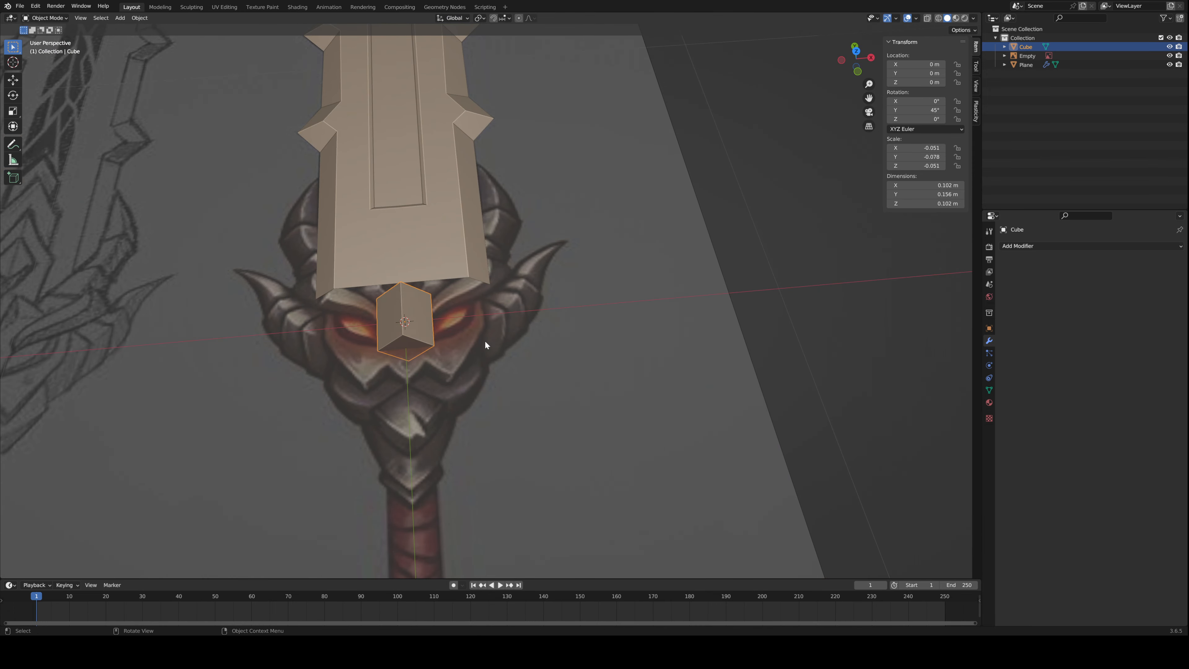
# - In top view, rotate the cube to follow the guard and place it beside the eye at about X 0.18 m, Y -0.06 m
pyautogui.press('KP_7')
pyautogui.press('r')
pyautogui.click(426, 408)
pyautogui.press('g')
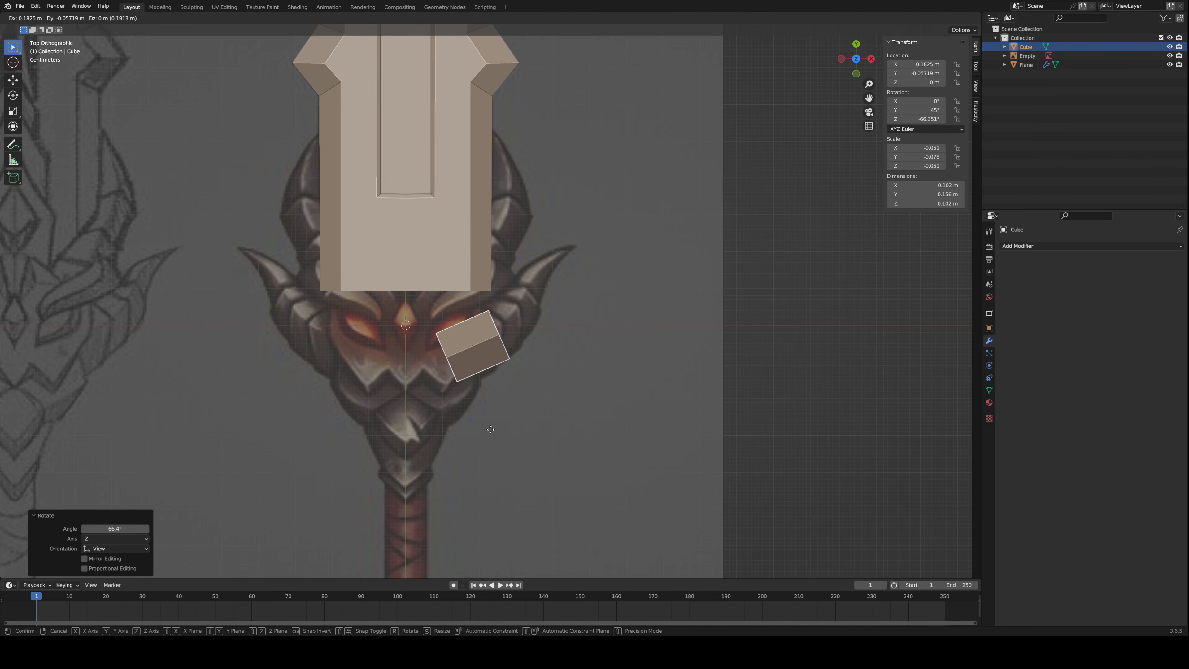
pyautogui.click(495, 430)
pyautogui.press('r')
pyautogui.click(516, 426)
# - Duplicate the cube onto the next guard segment, rotated to about -50° in Z and scaled to about 0.092 × 0.142 × 0.092 m
pyautogui.hotkey('shift', 'd')
pyautogui.click(563, 394)
pyautogui.press('r')
pyautogui.click(625, 373)
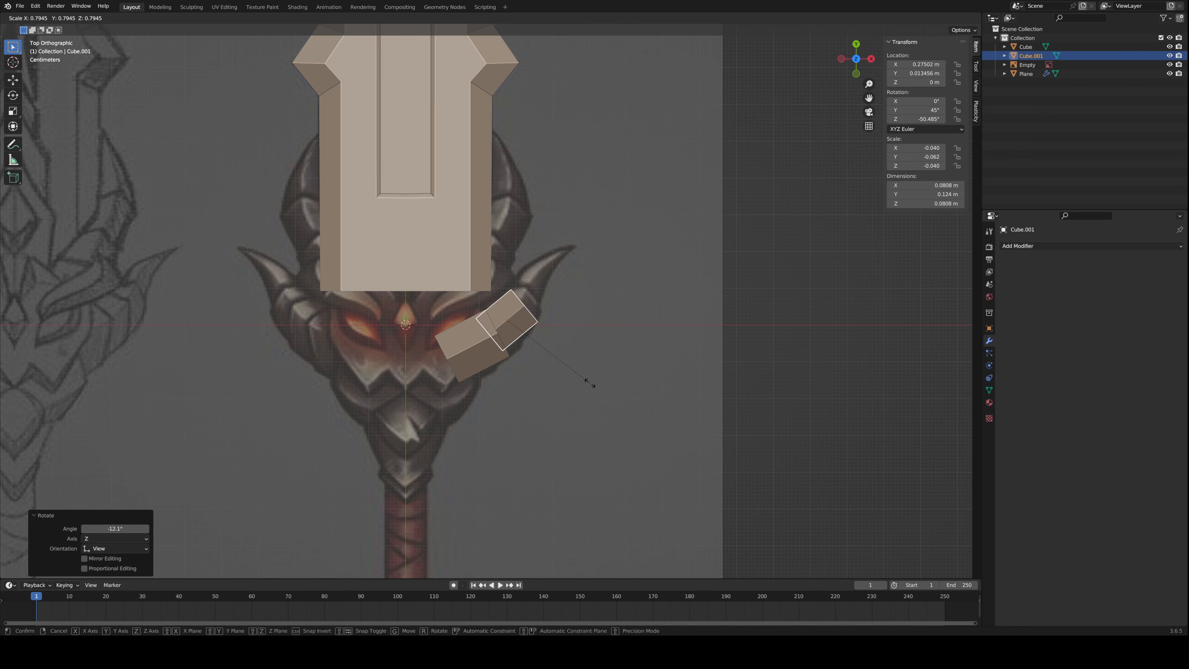
pyautogui.press('s')
pyautogui.click(610, 404)
# - Duplicate the segment to about X 0.34 m, Y 0.07 m, rotated to about -40° in Z and scaled to about 0.071 × 0.11 × 0.071 m
pyautogui.hotkey('shift', 'd')
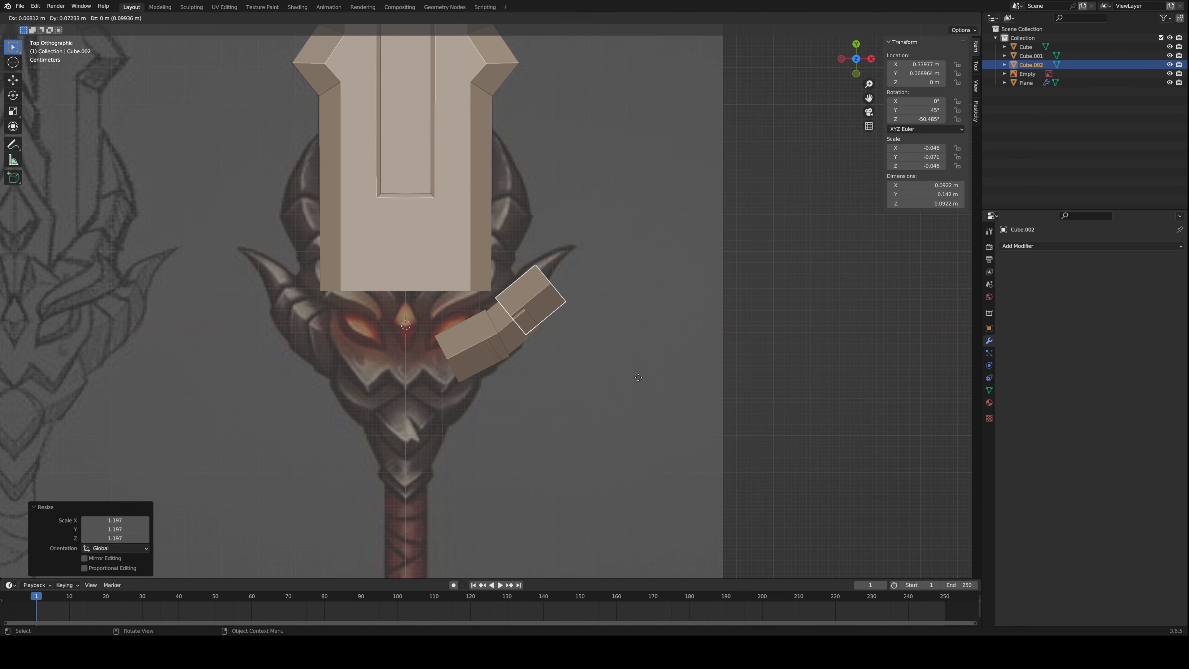
pyautogui.click(639, 370)
pyautogui.press('r')
pyautogui.click(645, 334)
pyautogui.press('g')
pyautogui.click(648, 348)
pyautogui.press('s')
pyautogui.click(623, 349)
pyautogui.press('r')
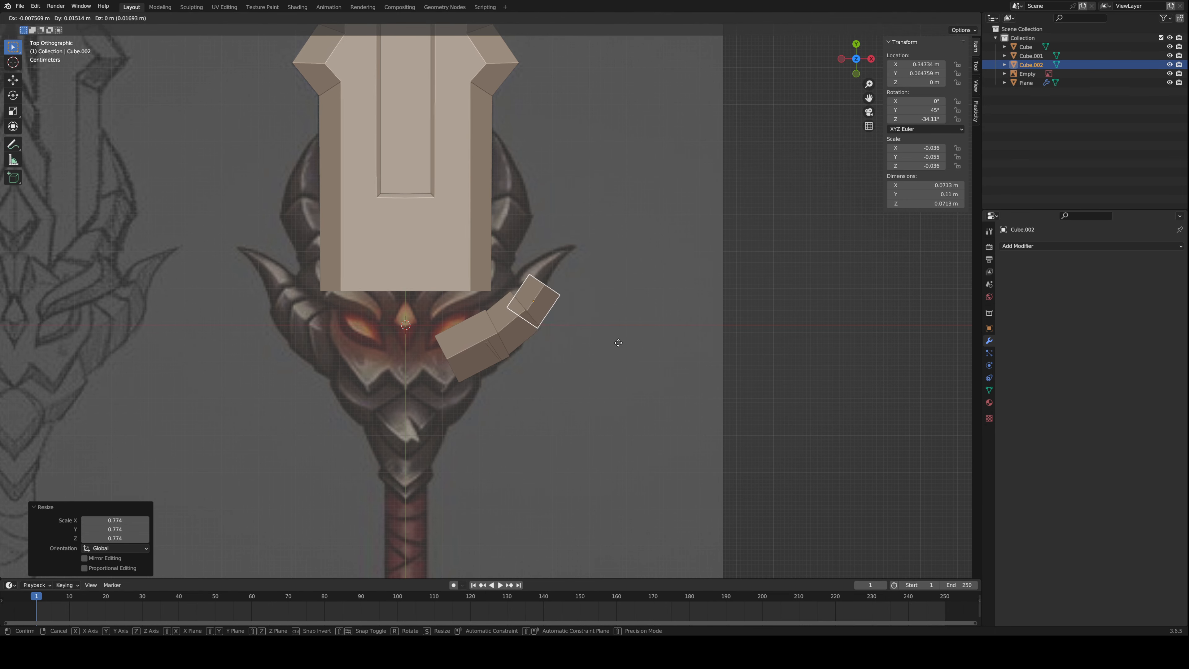
pyautogui.click(617, 346)
pyautogui.press('g')
pyautogui.click(612, 371)
# - In Edit Mode, extrude the third segment's outer end face toward the horn tip in top view
pyautogui.scroll(-3, 610, 374)
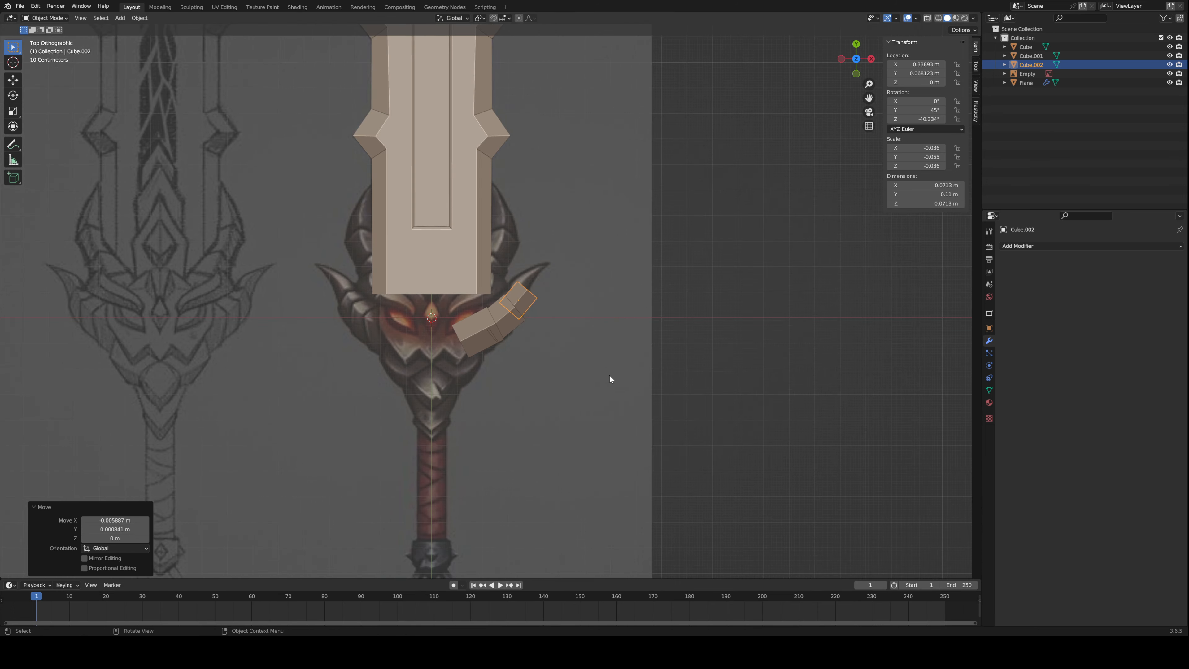
pyautogui.scroll(4, 612, 368)
pyautogui.press('Tab')
pyautogui.moveTo(615, 348); pyautogui.dragTo(506, 330, button='middle')
pyautogui.click(502, 350)
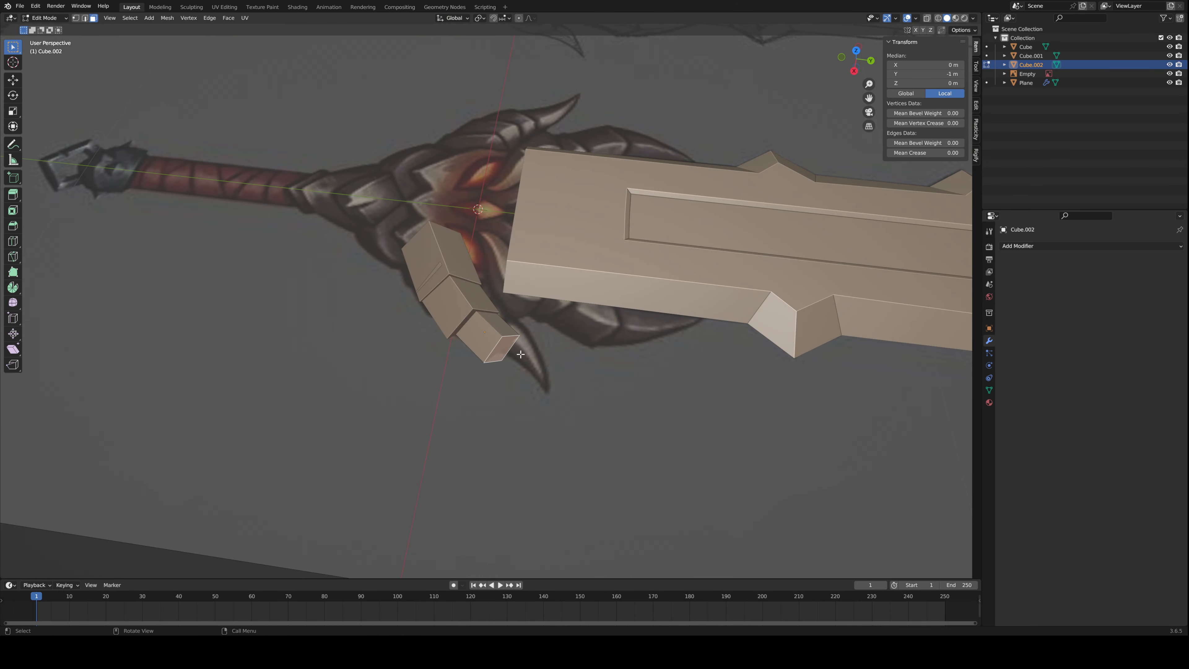
pyautogui.press('KP_7')
pyautogui.press('e')
pyautogui.click(643, 310)
# - Move, rotate, and shrink the extruded end face to bend and taper the horn outward
pyautogui.press('o')
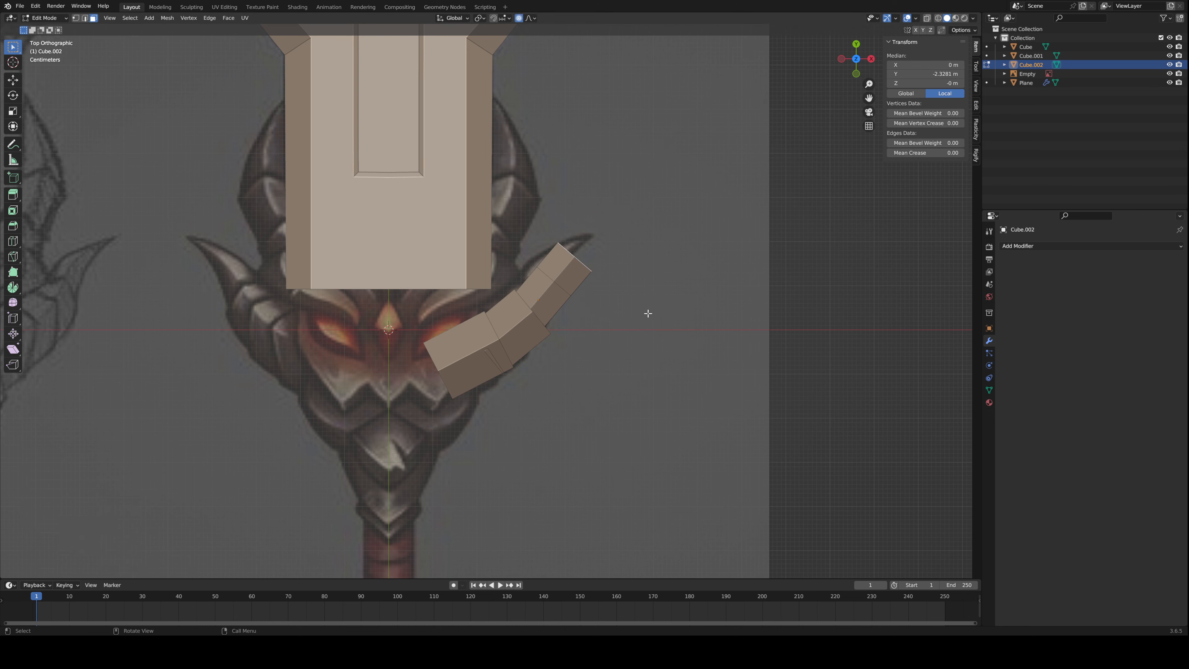
pyautogui.press('g')
pyautogui.click(660, 314)
pyautogui.press('r')
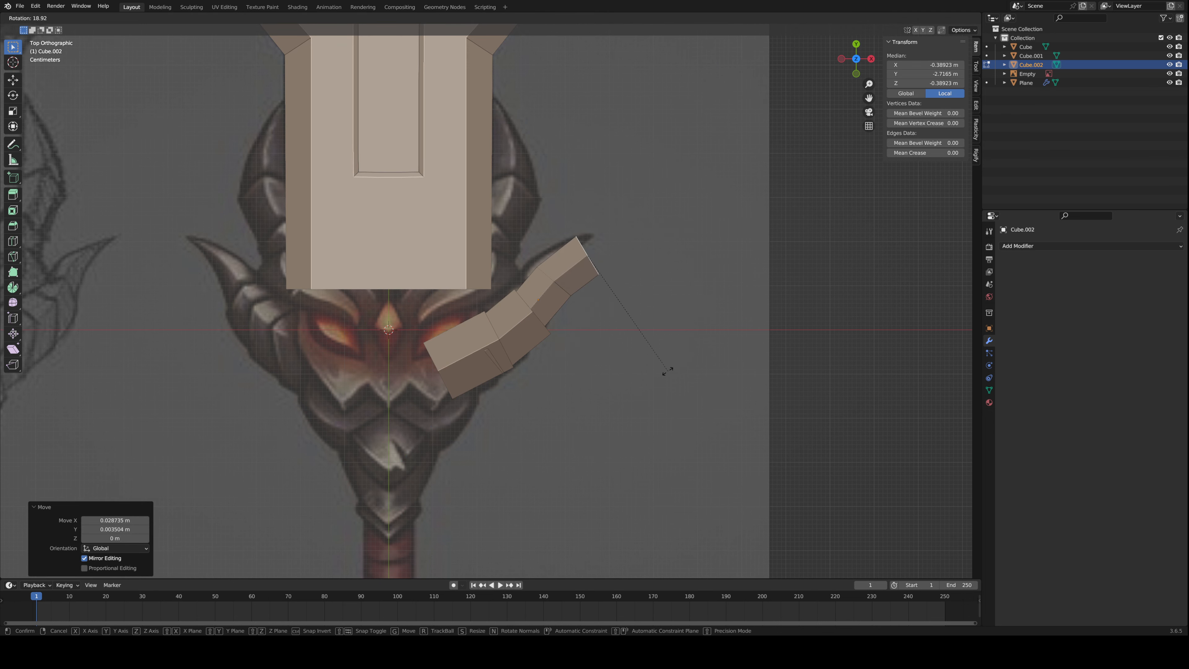
pyautogui.click(659, 394)
pyautogui.press('s')
pyautogui.click(642, 329)
pyautogui.press('g')
pyautogui.click(660, 343)
# - Extrude the horn's end face about 0.065 m further, reposition it, and rotate it about 38°
pyautogui.press('e')
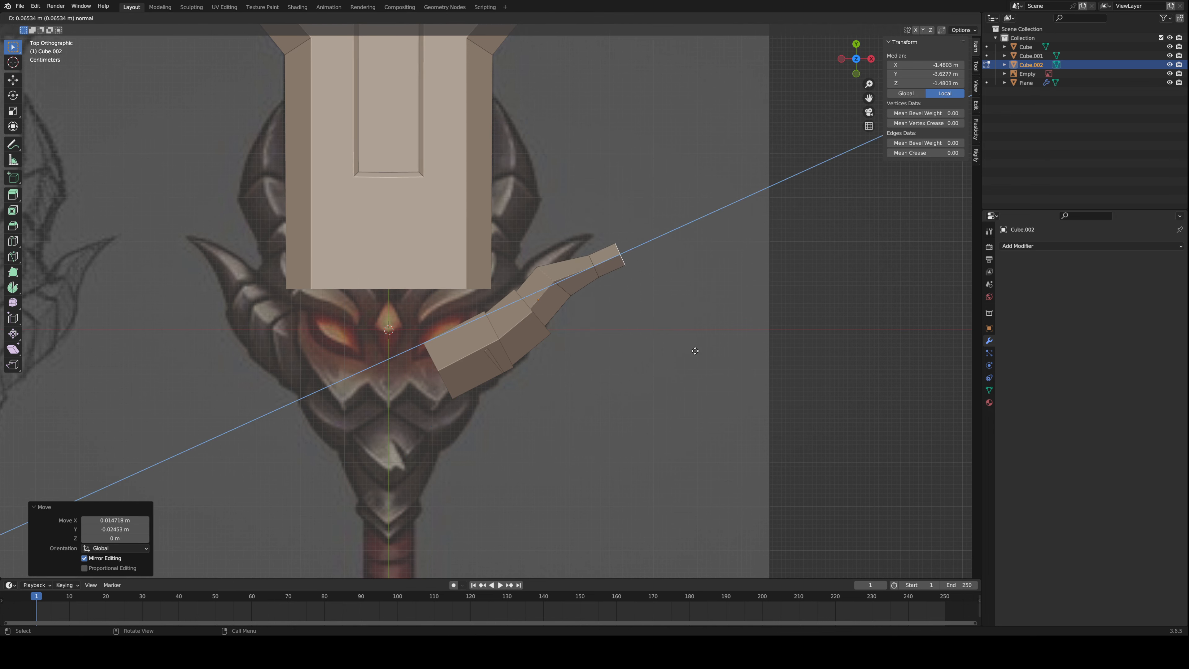
pyautogui.click(696, 349)
pyautogui.press('g')
pyautogui.click(712, 369)
pyautogui.press('r')
pyautogui.click(650, 379)
# - Merge the horn's end face at its center to form a pointed tip, and return to Object Mode
pyautogui.press('s')
pyautogui.rightClick(660, 314)
pyautogui.press('m')
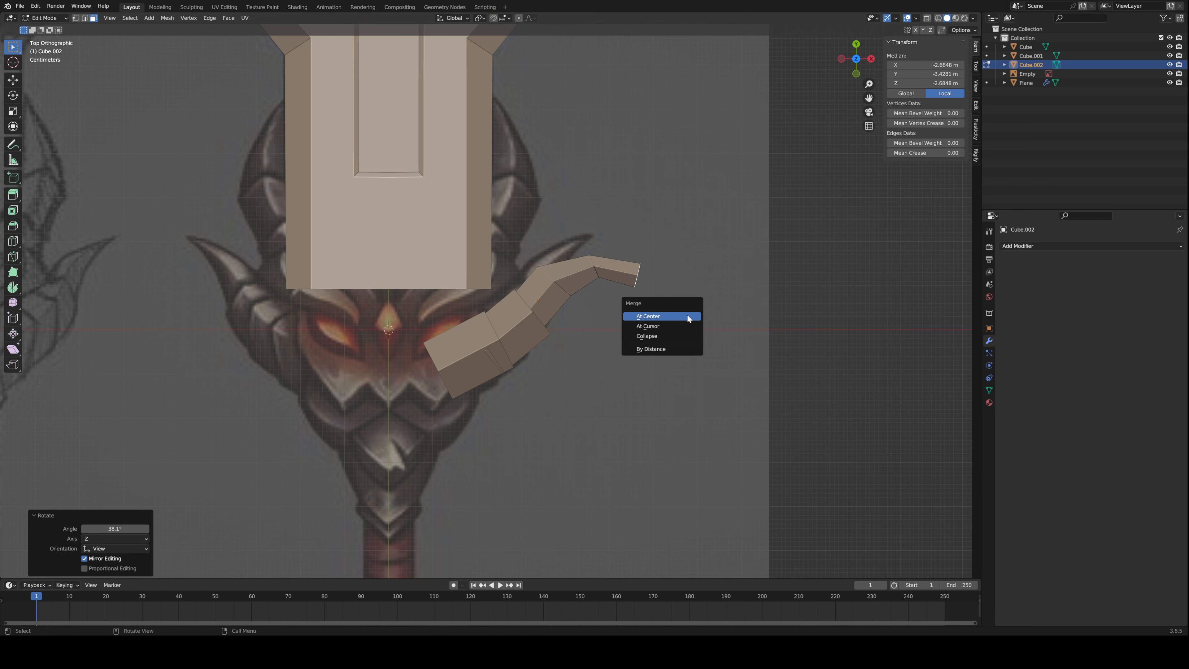
pyautogui.click(686, 315)
pyautogui.scroll(-4, 661, 342)
pyautogui.press('Tab')
# - Select the middle guard segment on its own and open its mesh in Edit Mode
pyautogui.scroll(2, 605, 348)
pyautogui.scroll(1, 605, 352)
pyautogui.click(502, 338)
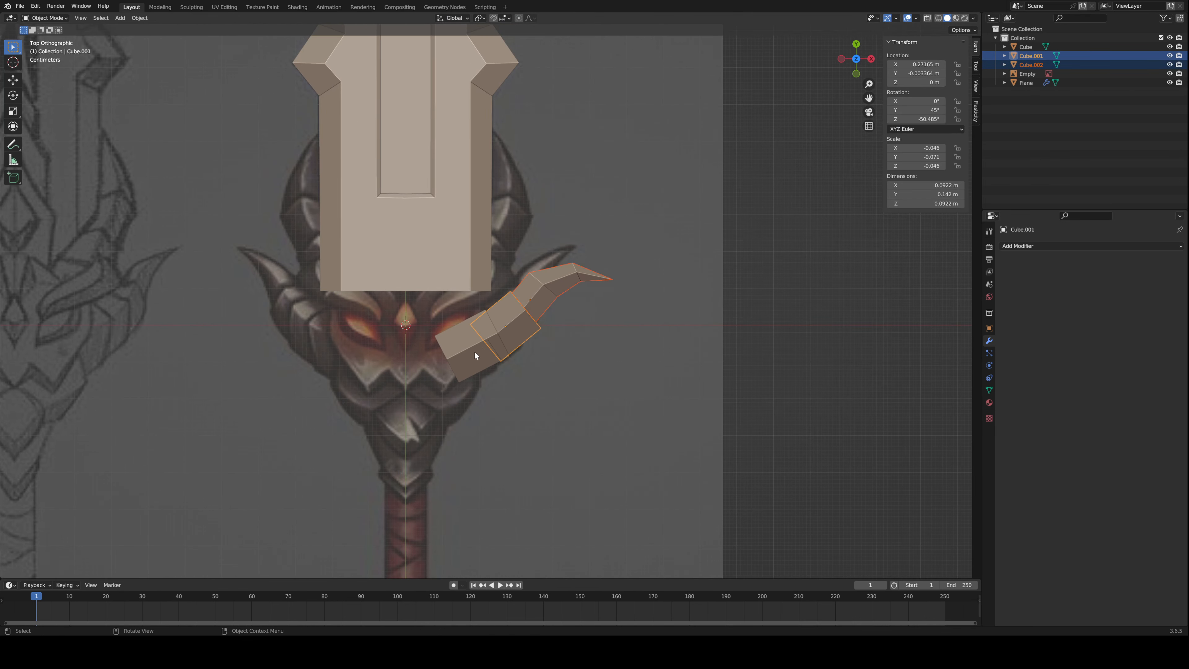
pyautogui.click(474, 350)
pyautogui.press('Tab')
pyautogui.press('Tab')
pyautogui.click(510, 335)
pyautogui.press('Tab')
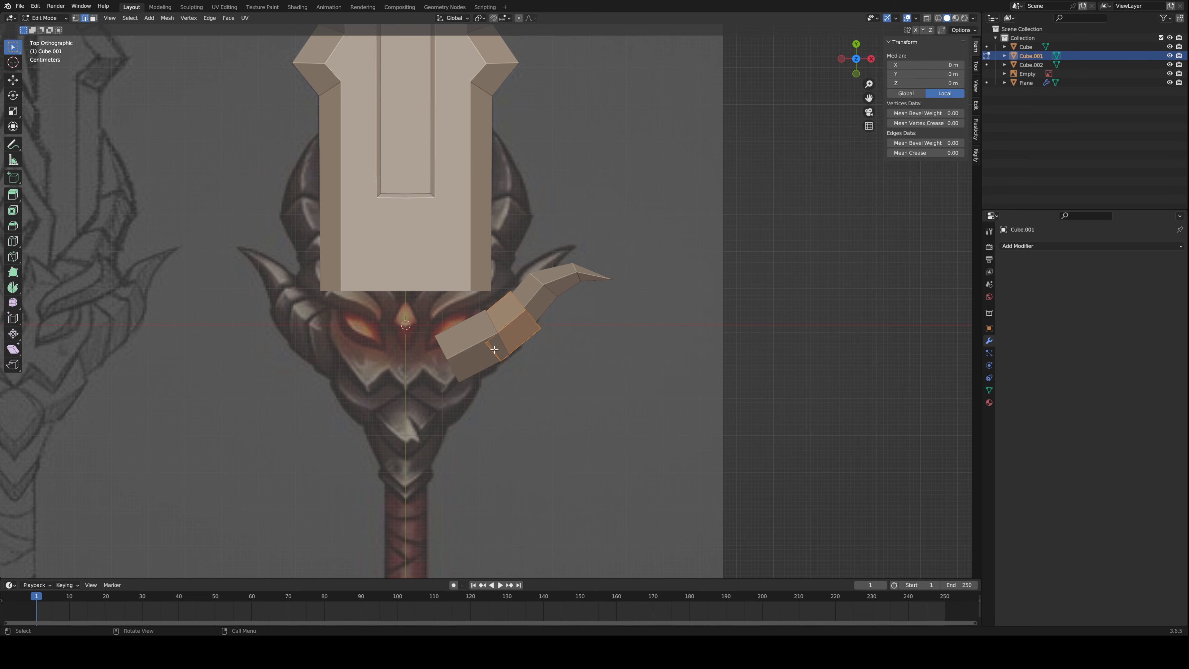
pyautogui.press('s')
pyautogui.press('z')
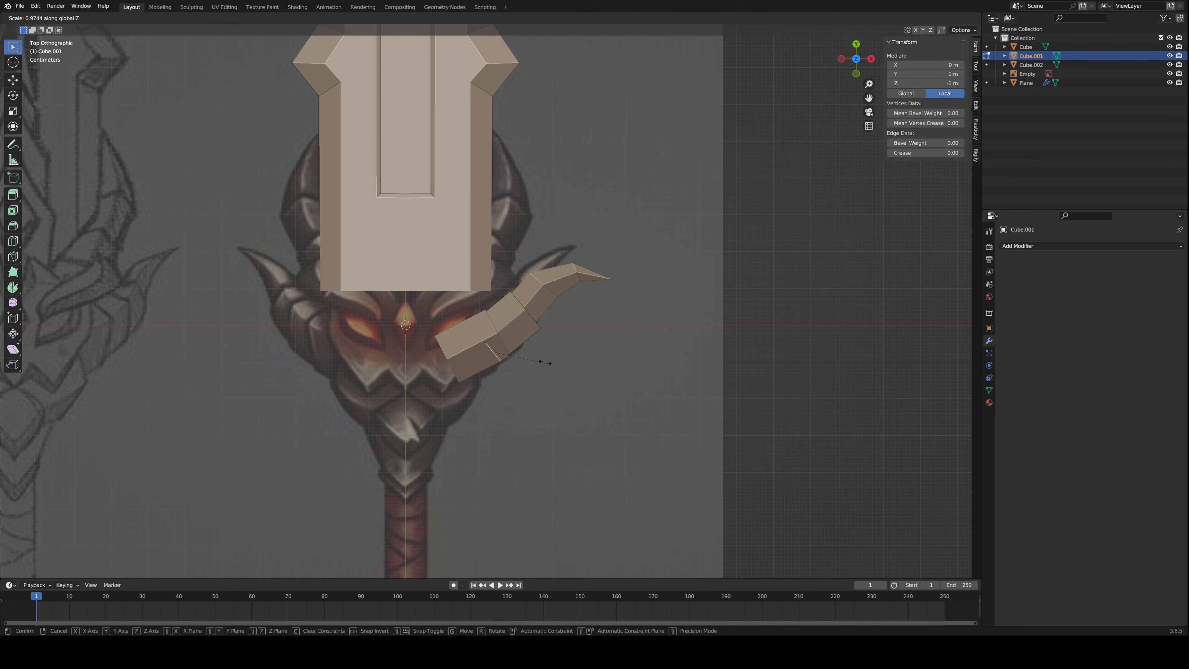
pyautogui.rightClick(539, 354)
# - Scale the middle segment's selected inner-end edge to about 0.857 and shift it slightly in perspective view
pyautogui.moveTo(538, 354); pyautogui.dragTo(609, 330, button='middle')
pyautogui.scroll(4, 570, 310)
pyautogui.press('s')
pyautogui.click(594, 327)
pyautogui.press('g')
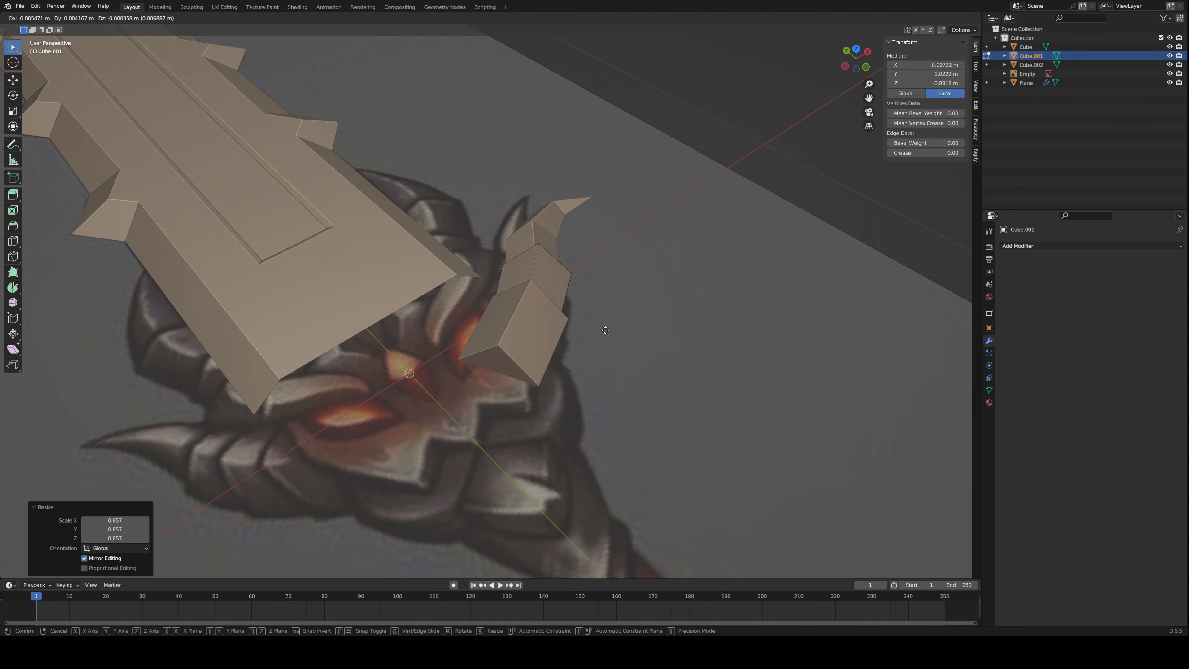
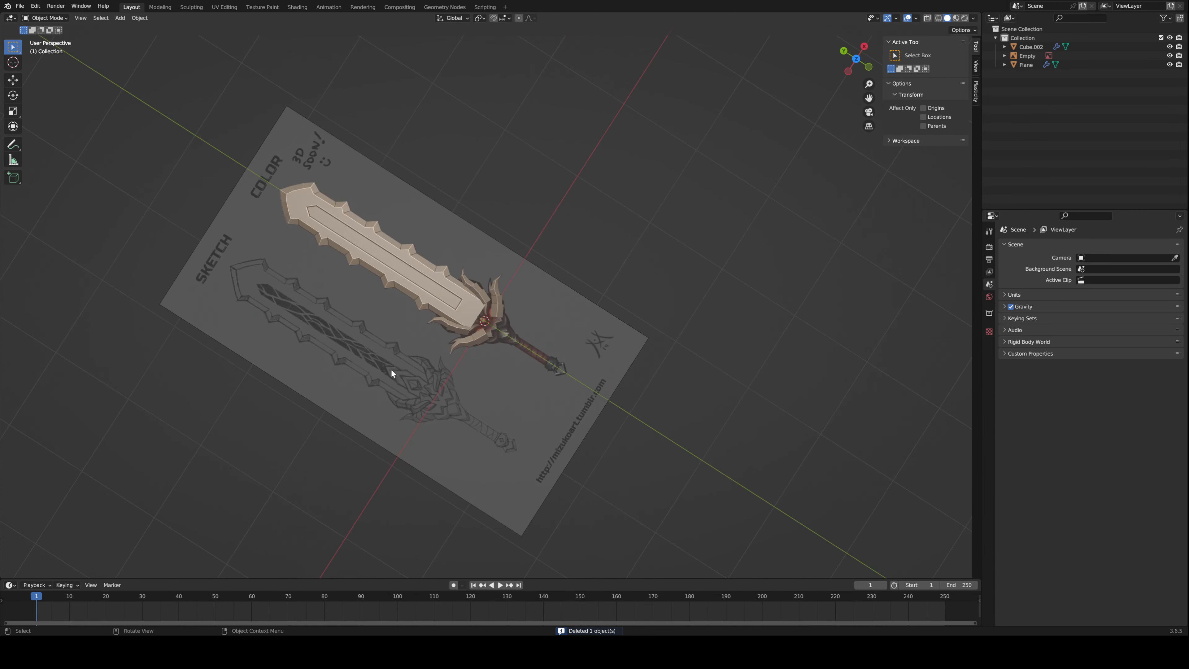
# - Hide all objects in the scene and switch to the top view
pyautogui.scroll(-3, 399, 342)
pyautogui.scroll(3, 510, 334)
pyautogui.scroll(-2, 552, 347)
pyautogui.press('a')
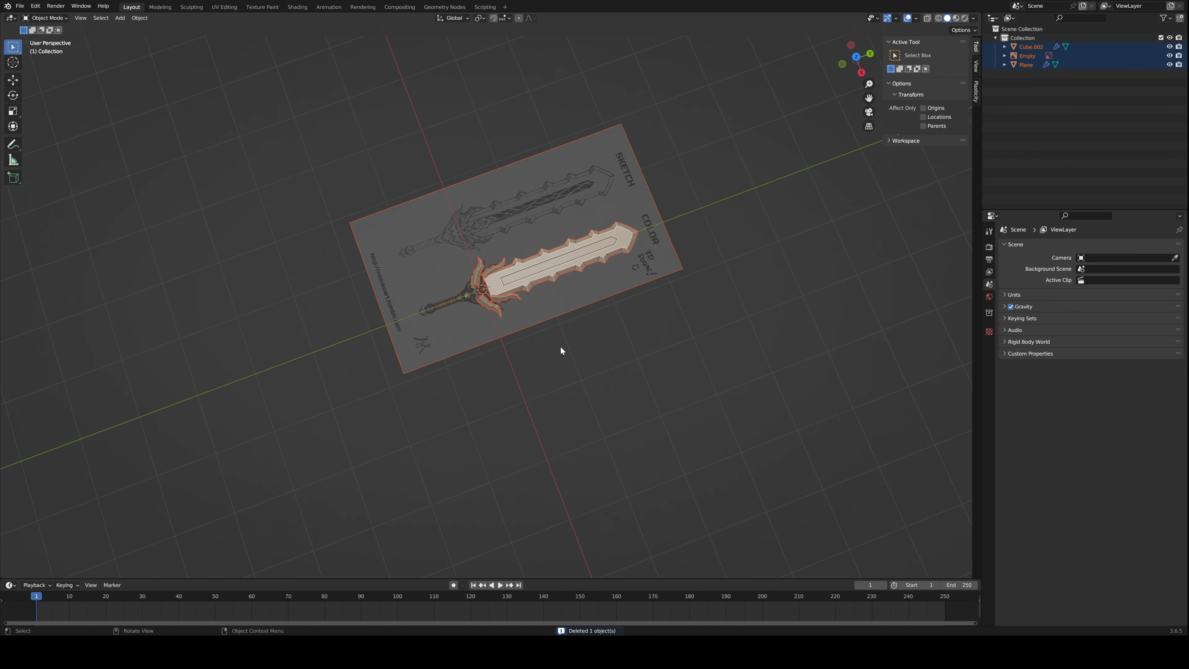
pyautogui.press('h')
pyautogui.press('KP_7')
# - Add a plane and merge all its vertices at the center in Edit Mode
pyautogui.hotkey('shift', 'a')
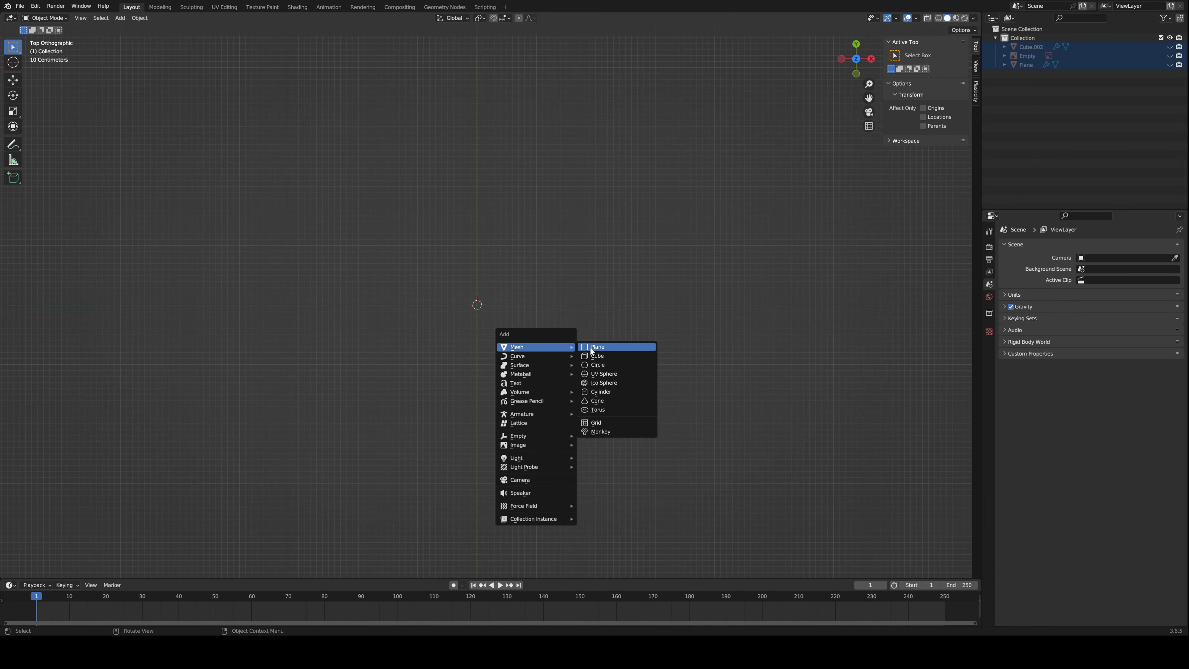
pyautogui.click(590, 348)
pyautogui.press('Tab')
pyautogui.keyDown('shift'); pyautogui.moveTo(586, 332); pyautogui.dragTo(572, 416, button='middle'); pyautogui.keyUp('shift')
pyautogui.press('m')
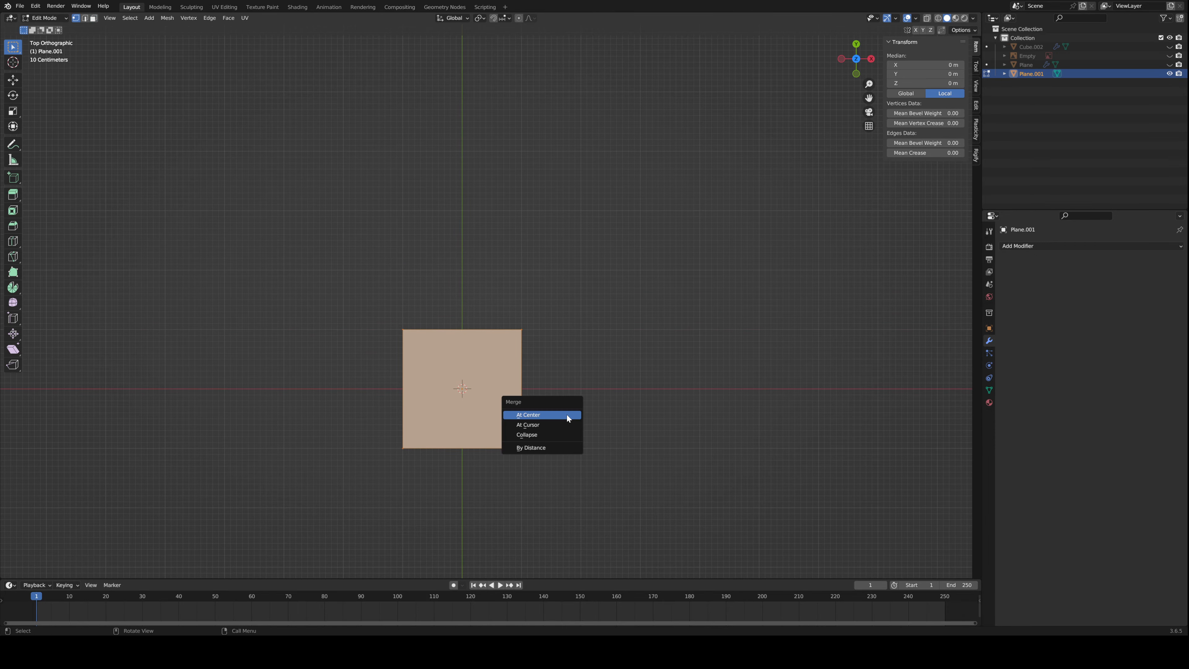
pyautogui.click(566, 415)
# - Move the single vertex about -0.406 m along X and add a Mirror modifier to the object
pyautogui.press('g')
pyautogui.press('x')
pyautogui.click(557, 432)
pyautogui.scroll(3, 557, 415)
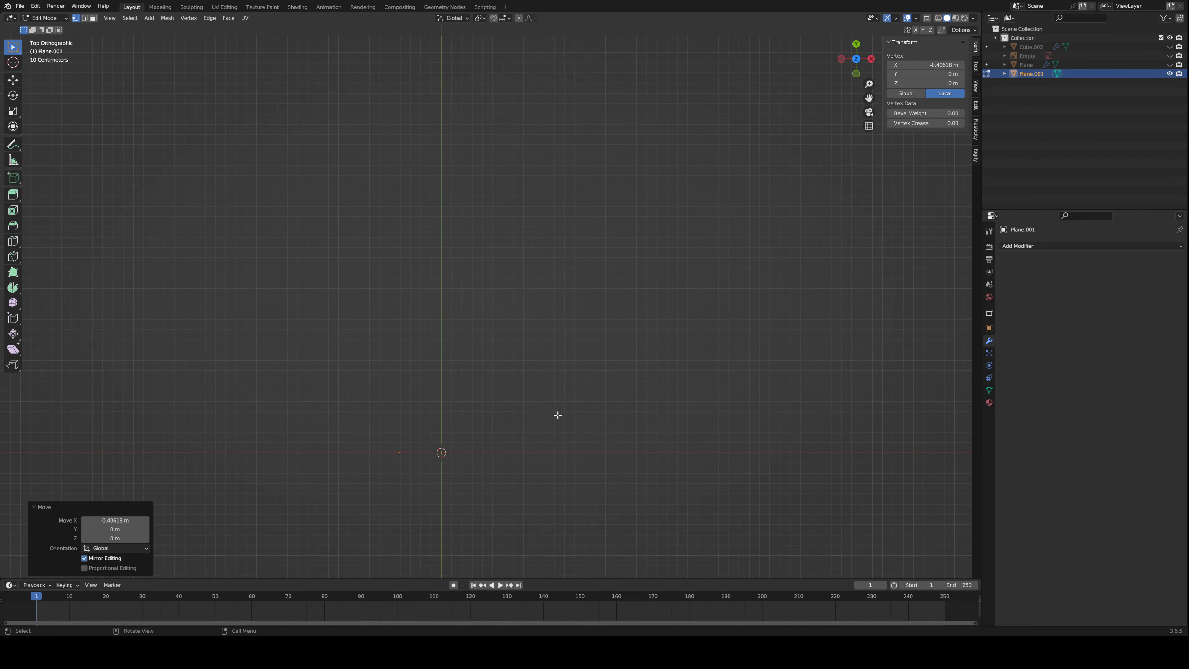
pyautogui.keyDown('shift'); pyautogui.moveTo(505, 425); pyautogui.dragTo(534, 396, button='middle'); pyautogui.keyUp('shift')
pyautogui.scroll(4, 529, 400)
pyautogui.keyDown('shift'); pyautogui.moveTo(442, 470); pyautogui.dragTo(494, 424, button='middle'); pyautogui.keyUp('shift')
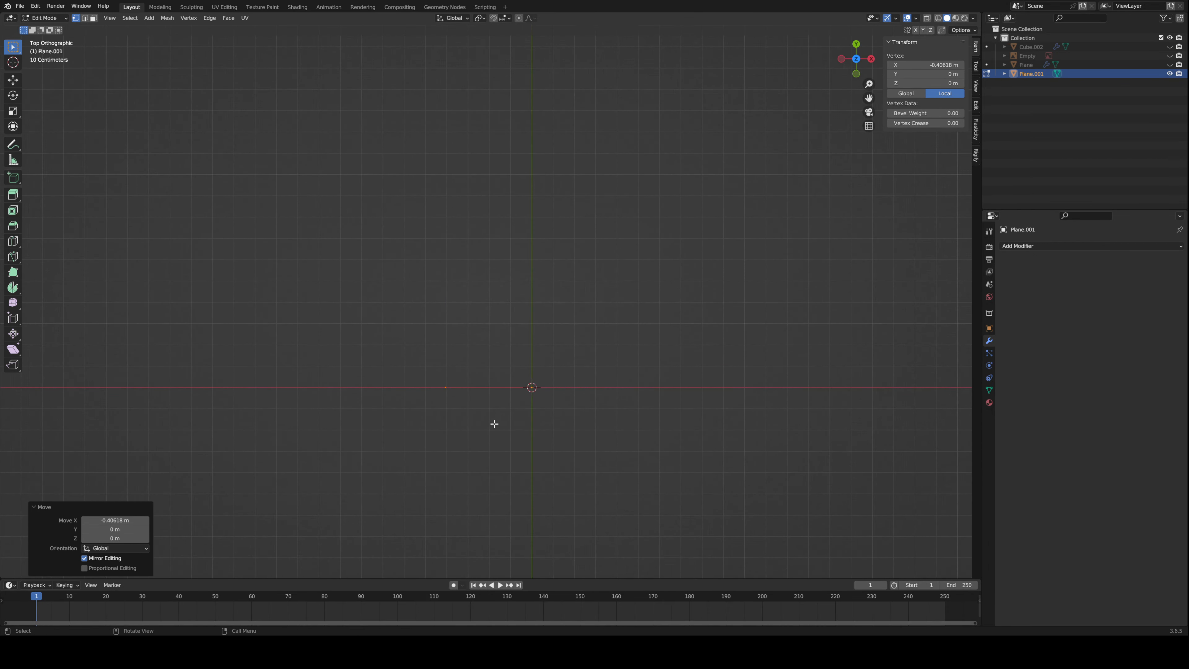
pyautogui.click(1018, 246)
pyautogui.click(990, 345)
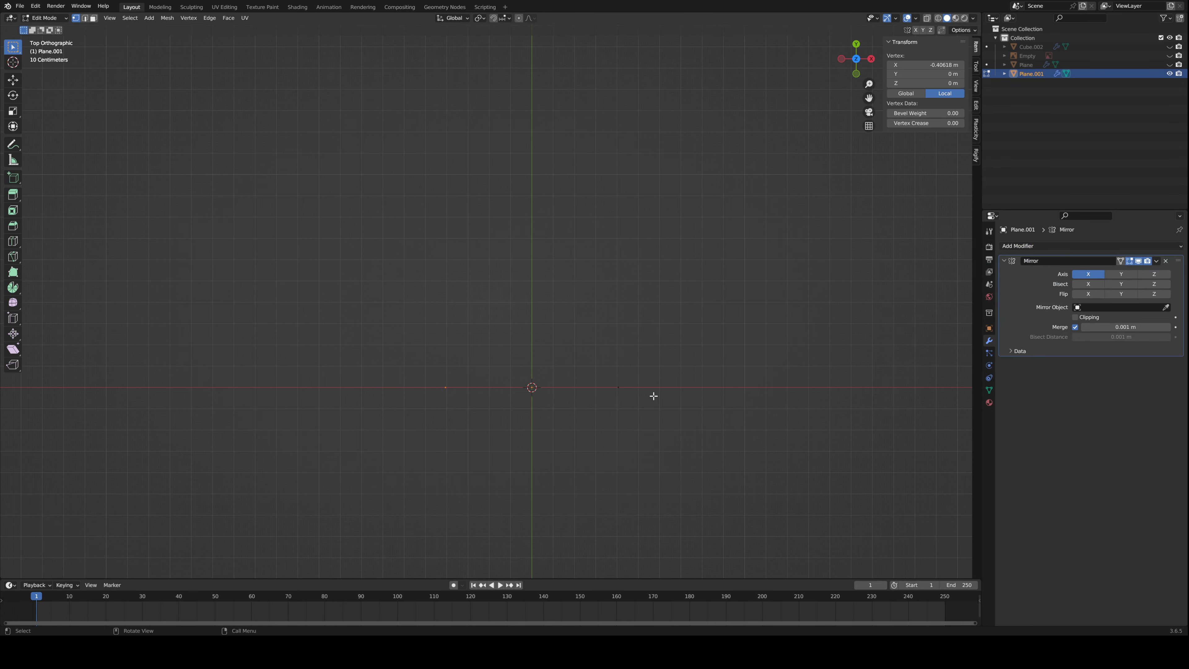
# - Extrude the vertex along Y and extend it to form a straight blade edge about 6.8 m long
pyautogui.scroll(-3, 546, 384)
pyautogui.press('e')
pyautogui.press('y')
pyautogui.click(527, 287)
pyautogui.keyDown('shift'); pyautogui.moveTo(536, 285); pyautogui.dragTo(531, 388, button='middle'); pyautogui.keyUp('shift')
pyautogui.scroll(-4, 531, 387)
pyautogui.press('g')
pyautogui.press('y')
pyautogui.click(531, 87)
pyautogui.keyDown('shift'); pyautogui.moveTo(527, 126); pyautogui.dragTo(474, 370, button='middle'); pyautogui.keyUp('shift')
pyautogui.scroll(2, 475, 367)
pyautogui.press('g')
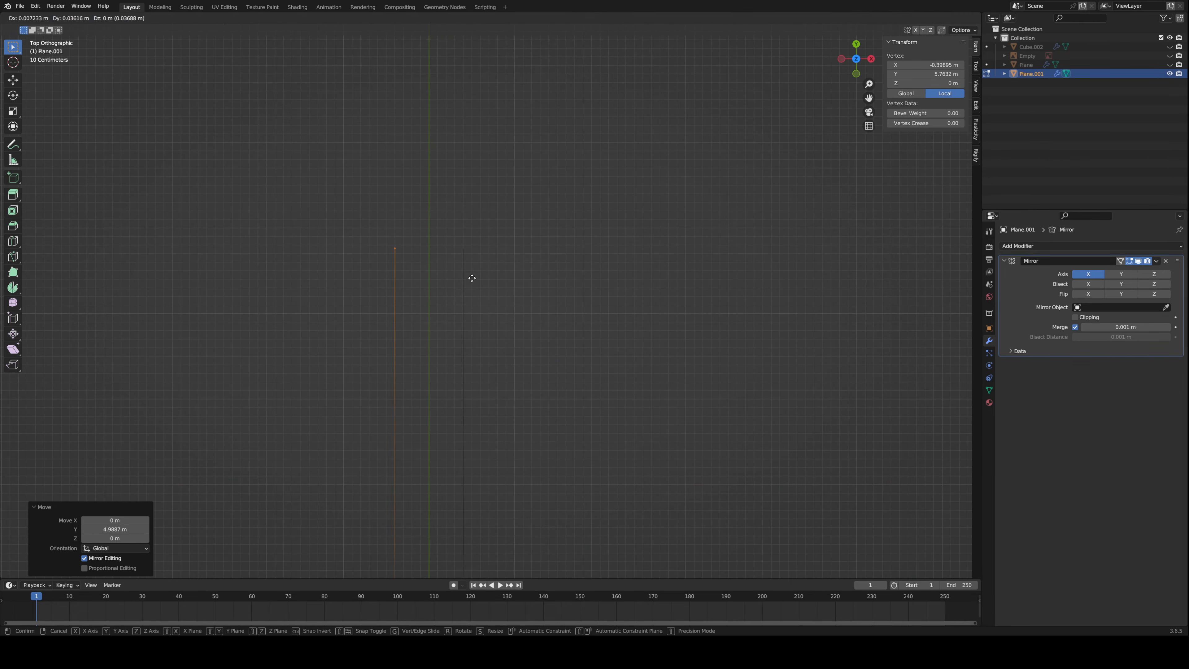
pyautogui.press('y')
pyautogui.click(471, 214)
pyautogui.keyDown('shift'); pyautogui.moveTo(470, 211); pyautogui.dragTo(479, 344, button='middle'); pyautogui.keyUp('shift')
pyautogui.press('g')
pyautogui.press('y')
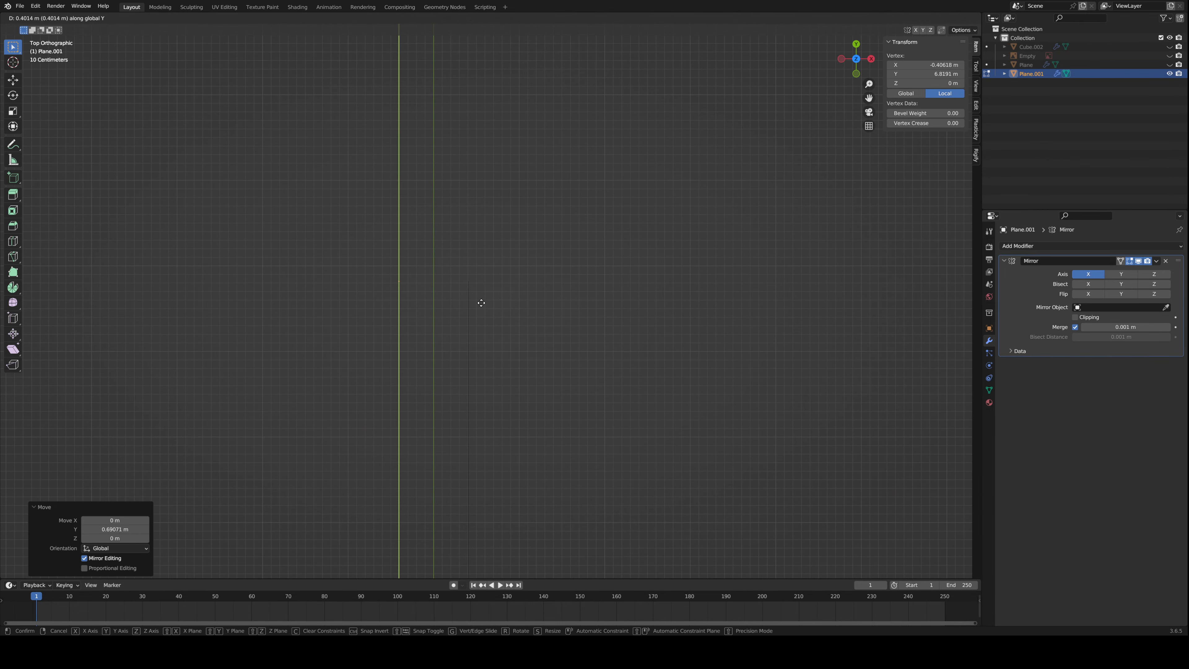
pyautogui.click(481, 300)
# - Extrude three short edges curving into a blade tip, enable Clipping on the Mirror modifier, and snap the end vertex to the center line
pyautogui.press('e')
pyautogui.click(493, 265)
pyautogui.press('e')
pyautogui.click(510, 244)
pyautogui.press('e')
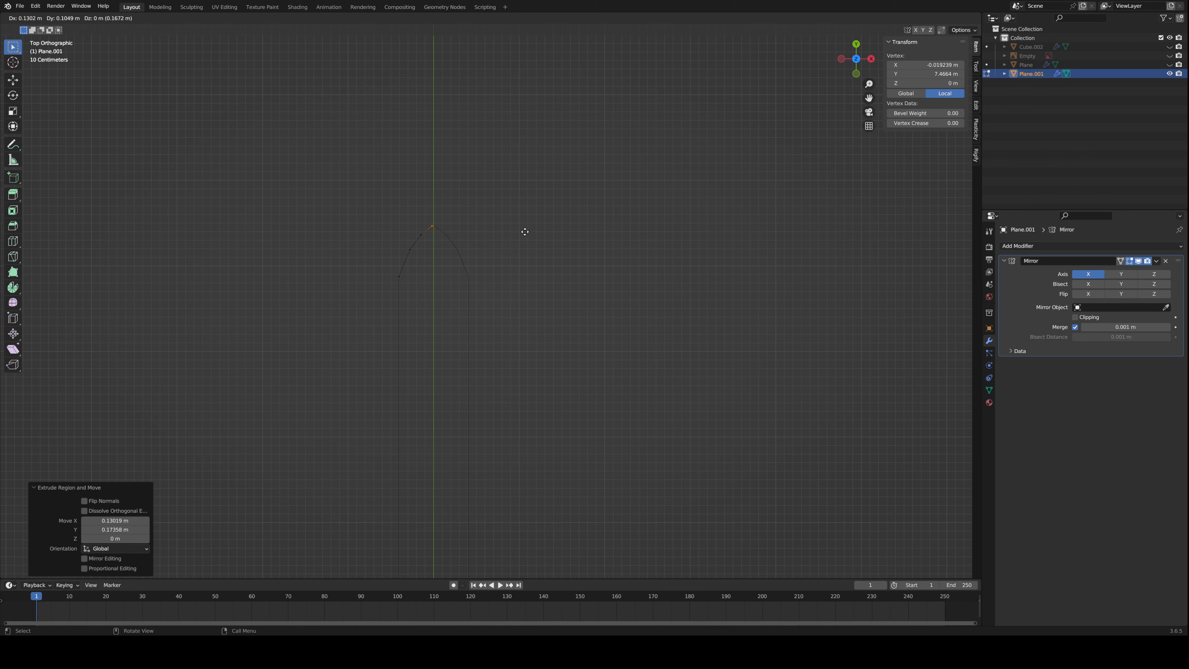
pyautogui.click(532, 231)
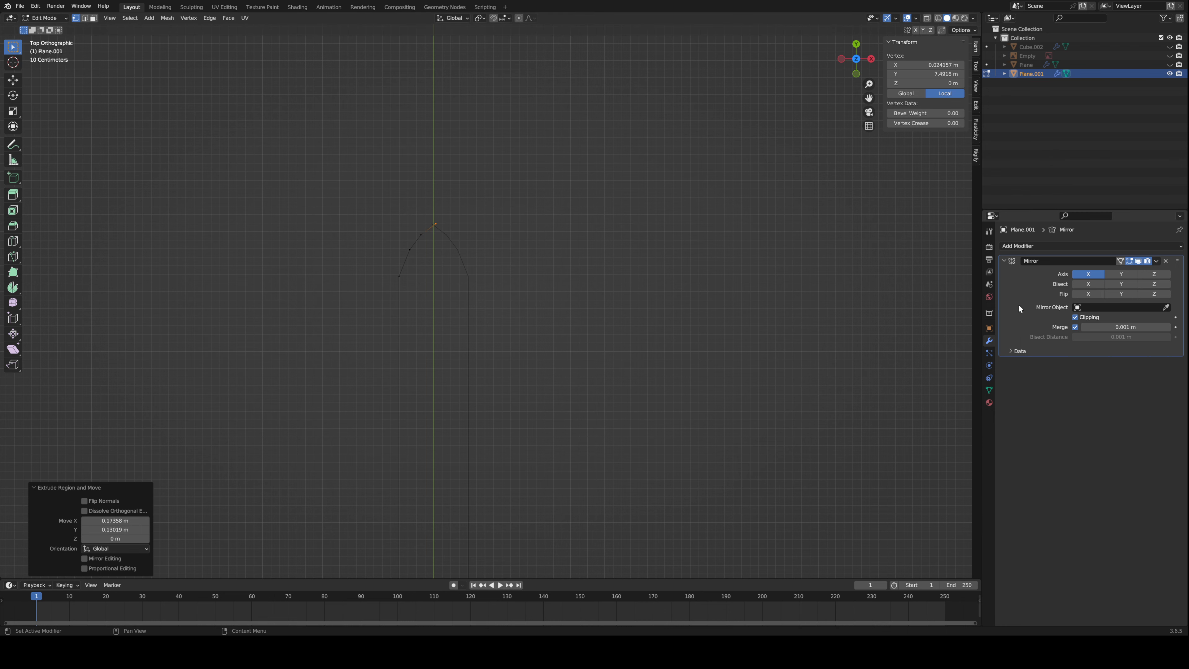
pyautogui.press('g')
pyautogui.click(822, 268)
# - Extrude the outline's bottom vertex about 0.152 m along X toward the center line
pyautogui.scroll(-2, 581, 335)
pyautogui.keyDown('shift'); pyautogui.moveTo(511, 329); pyautogui.dragTo(490, 266, button='middle'); pyautogui.keyUp('shift')
pyautogui.click(436, 497)
pyautogui.scroll(2, 457, 501)
pyautogui.keyDown('shift'); pyautogui.moveTo(458, 493); pyautogui.dragTo(449, 390, button='middle'); pyautogui.keyUp('shift')
pyautogui.press('e')
pyautogui.press('x')
pyautogui.click(476, 428)
# - Extrude the new bottom vertex along Y to form an inner line about 6.85 m long
pyautogui.keyDown('shift'); pyautogui.moveTo(462, 285); pyautogui.dragTo(460, 413, button='middle'); pyautogui.keyUp('shift')
pyautogui.press('e')
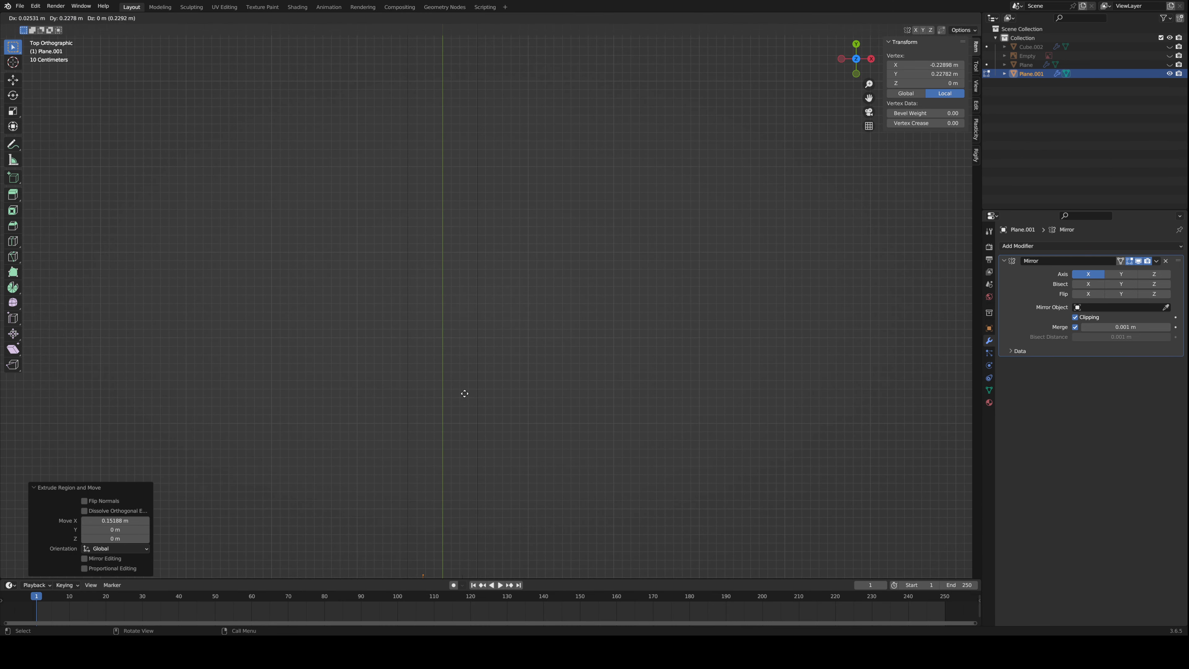
pyautogui.press('y')
pyautogui.click(469, 497)
pyautogui.keyDown('shift'); pyautogui.moveTo(433, 278); pyautogui.dragTo(421, 479, button='middle'); pyautogui.keyUp('shift')
pyautogui.keyDown('shift'); pyautogui.scroll(2, 459, 419); pyautogui.keyUp('shift')
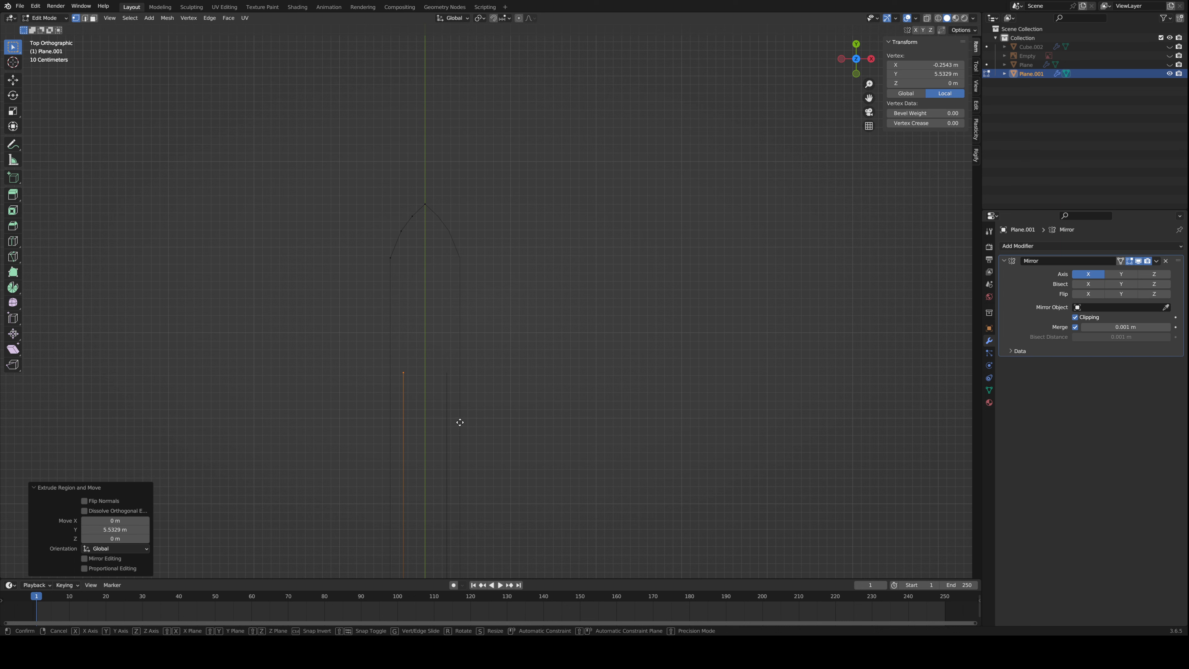
pyautogui.press('g')
pyautogui.press('y')
pyautogui.click(451, 307)
pyautogui.scroll(3, 407, 244)
pyautogui.keyDown('shift'); pyautogui.moveTo(406, 242); pyautogui.dragTo(426, 349, button='middle'); pyautogui.keyUp('shift')
pyautogui.press('g')
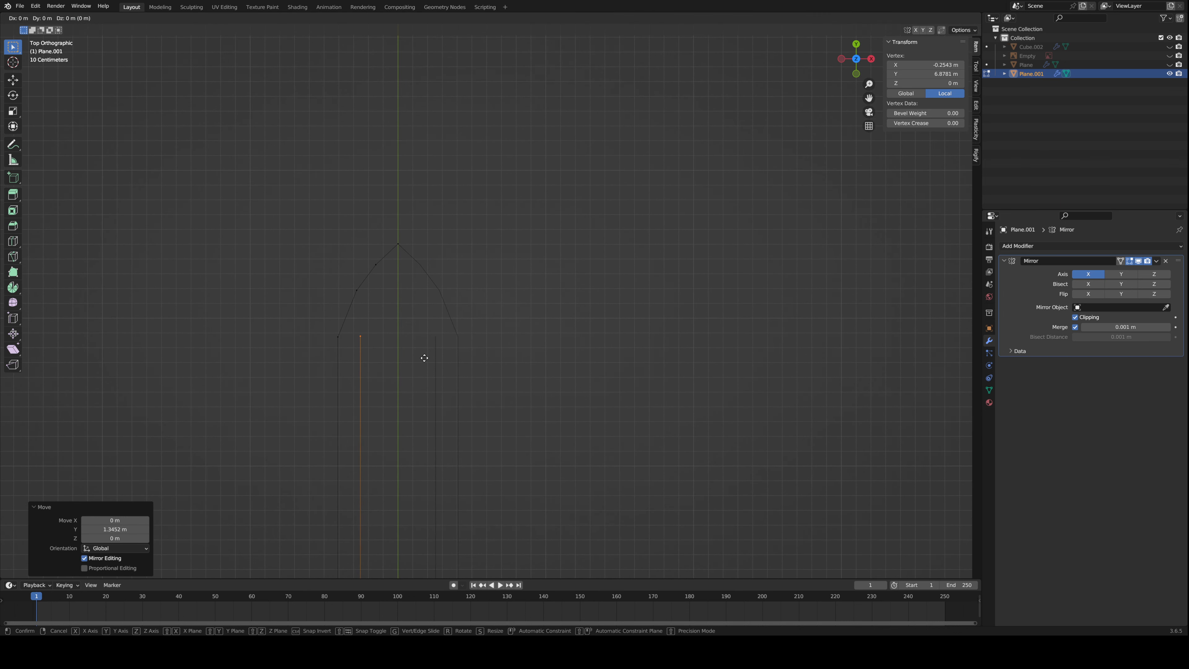
pyautogui.press('y')
pyautogui.click(424, 363)
# - Extrude the inner line's end vertex into a curve parallel to the outer tip, ending on the center line
pyautogui.press('e')
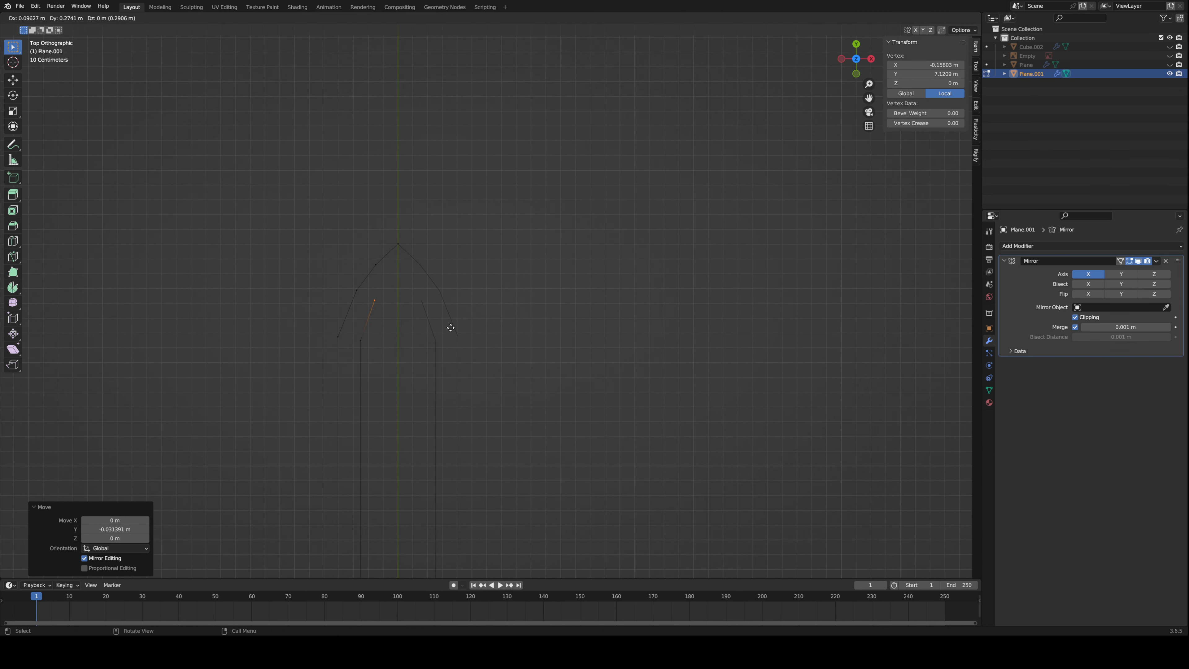
pyautogui.click(456, 318)
pyautogui.press('e')
pyautogui.click(467, 306)
pyautogui.press('e')
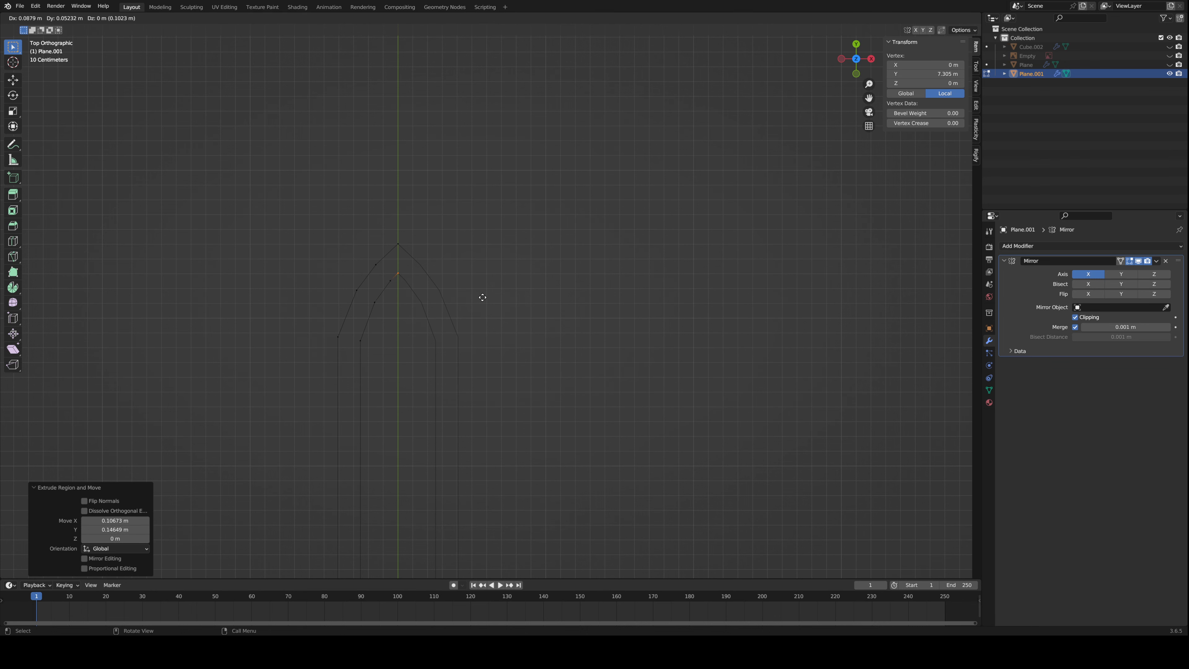
pyautogui.click(481, 298)
# - Connect the outer and inner tip vertices with an edge and fill the strip between both outlines with faces
pyautogui.press('2')
pyautogui.press('1')
pyautogui.click(404, 244)
pyautogui.keyDown('shift'); pyautogui.click(402, 270); pyautogui.keyUp('shift')
pyautogui.press('f')
pyautogui.press('2')
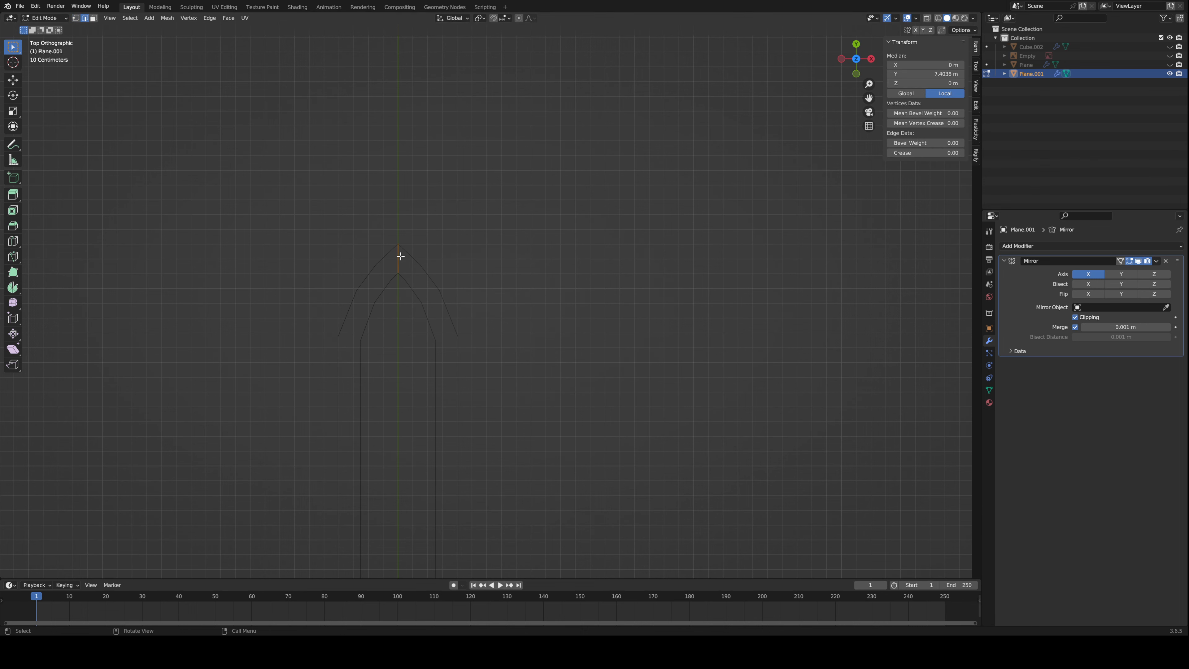
pyautogui.press('f')
pyautogui.press('f')
pyautogui.press('f')
pyautogui.press('f')
pyautogui.scroll(-2, 460, 456)
pyautogui.scroll(-5, 461, 455)
pyautogui.scroll(2, 501, 478)
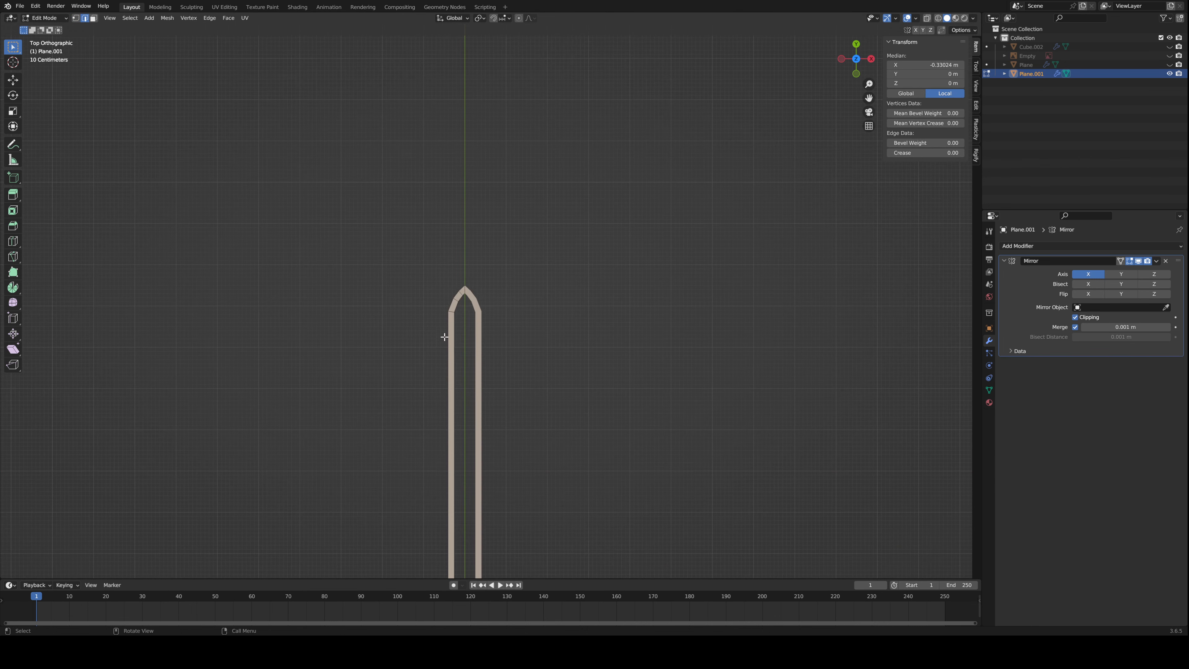
# - Extrude the strip's inner edges along X to the center line and merge the mesh's overlapping vertices by distance
pyautogui.keyDown('alt'); pyautogui.click(455, 343); pyautogui.keyUp('alt')
pyautogui.keyDown('shift'); pyautogui.moveTo(465, 433); pyautogui.dragTo(466, 321, button='middle'); pyautogui.keyUp('shift')
pyautogui.press('e')
pyautogui.press('x')
pyautogui.click(522, 338)
pyautogui.press('a')
pyautogui.press('m')
pyautogui.click(514, 374)
# - Raise the blade's inner faces to give the mesh about 0.143 m of height, and return to Object Mode
pyautogui.press('3')
pyautogui.keyDown('ctrl'); pyautogui.click(466, 182); pyautogui.keyUp('ctrl')
pyautogui.scroll(3, 483, 233)
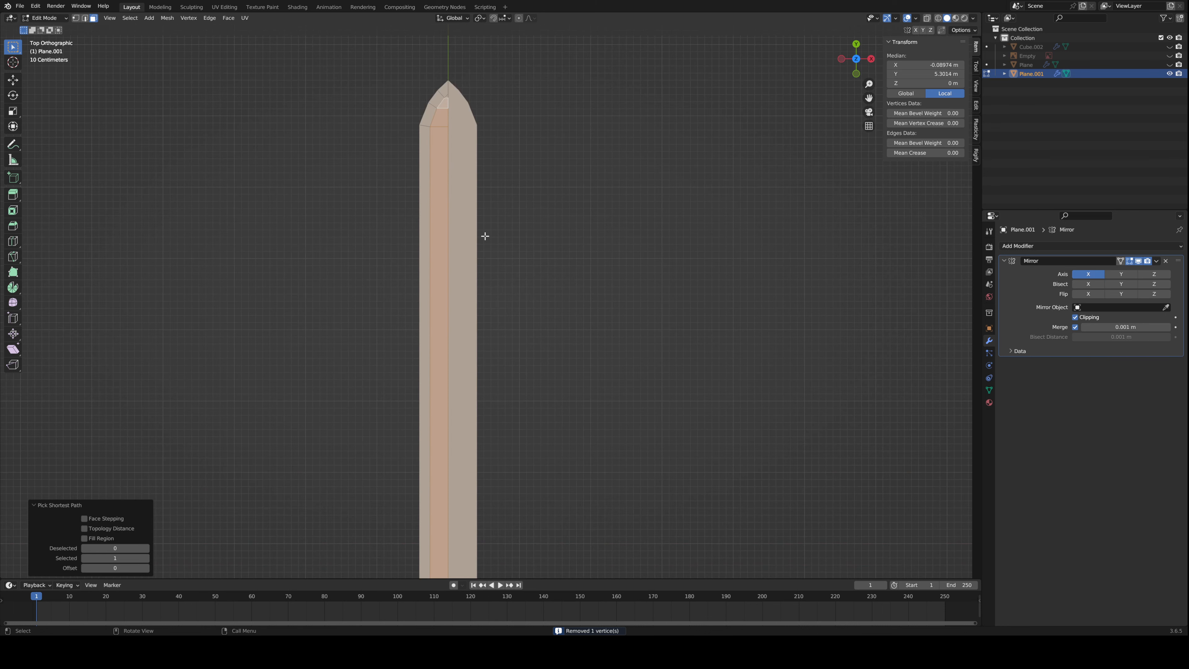
pyautogui.keyDown('shift'); pyautogui.click(445, 95); pyautogui.keyUp('shift')
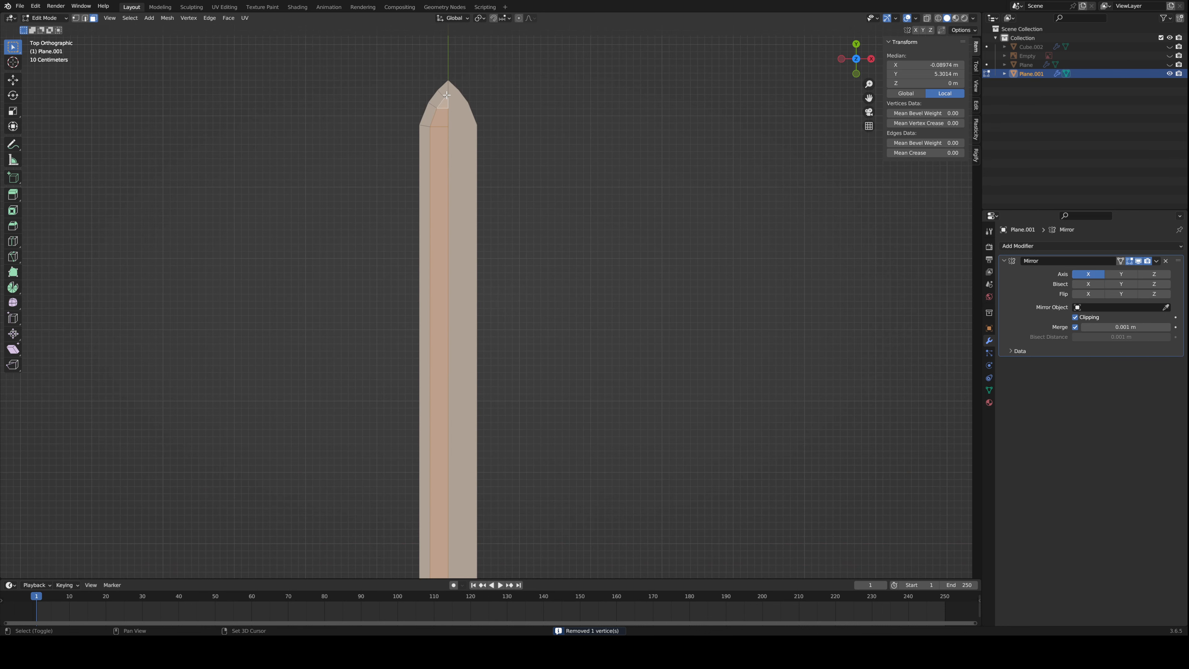
pyautogui.moveTo(446, 96); pyautogui.dragTo(522, 337, button='middle')
pyautogui.press('Tab')
pyautogui.scroll(-3, 578, 301)
pyautogui.rightClick(587, 304)
pyautogui.click(585, 304)
pyautogui.scroll(3, 545, 325)
pyautogui.scroll(-3, 543, 324)
# - Reveal all hidden objects and hide the new straight blade
pyautogui.hotkey('alt', 'h')
pyautogui.click(569, 402)
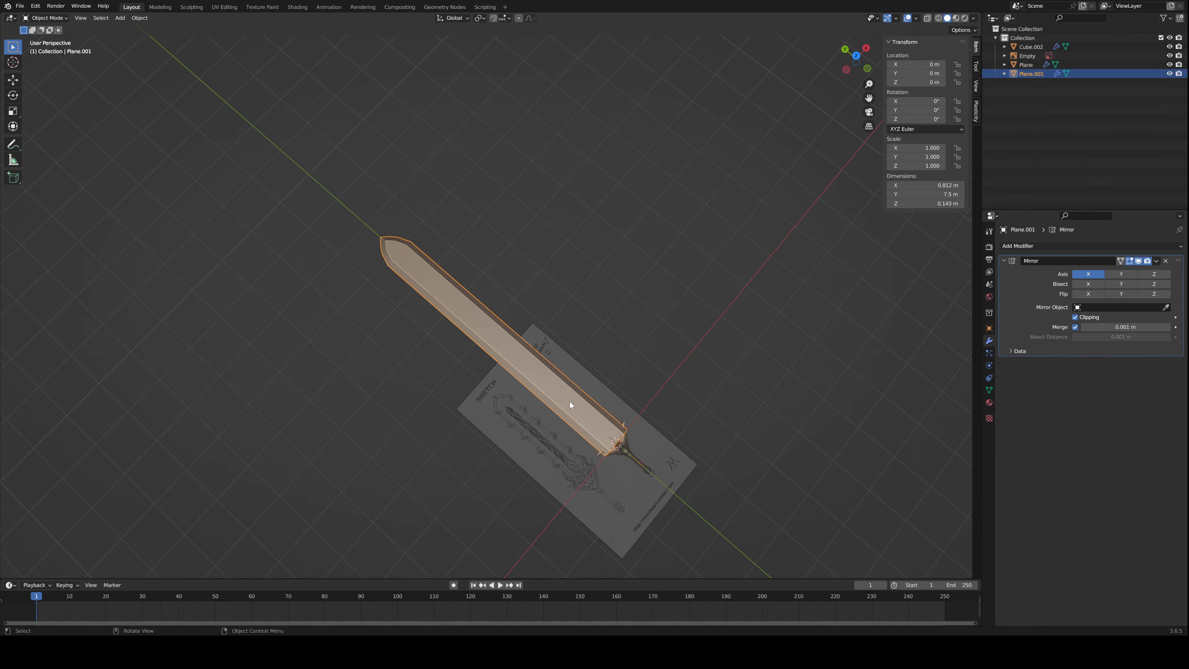
pyautogui.press('h')
# - Open the serrated blade's mesh in Edit Mode and delete its inner faces, including the tip face, leaving only the beveled rim
pyautogui.click(597, 425)
pyautogui.moveTo(600, 426); pyautogui.dragTo(488, 415, button='middle')
pyautogui.scroll(2, 487, 407)
pyautogui.keyDown('shift'); pyautogui.moveTo(482, 389); pyautogui.dragTo(756, 393, button='middle'); pyautogui.keyUp('shift')
pyautogui.scroll(4, 754, 396)
pyautogui.keyDown('shift'); pyautogui.moveTo(596, 490); pyautogui.dragTo(541, 462, button='middle'); pyautogui.keyUp('shift')
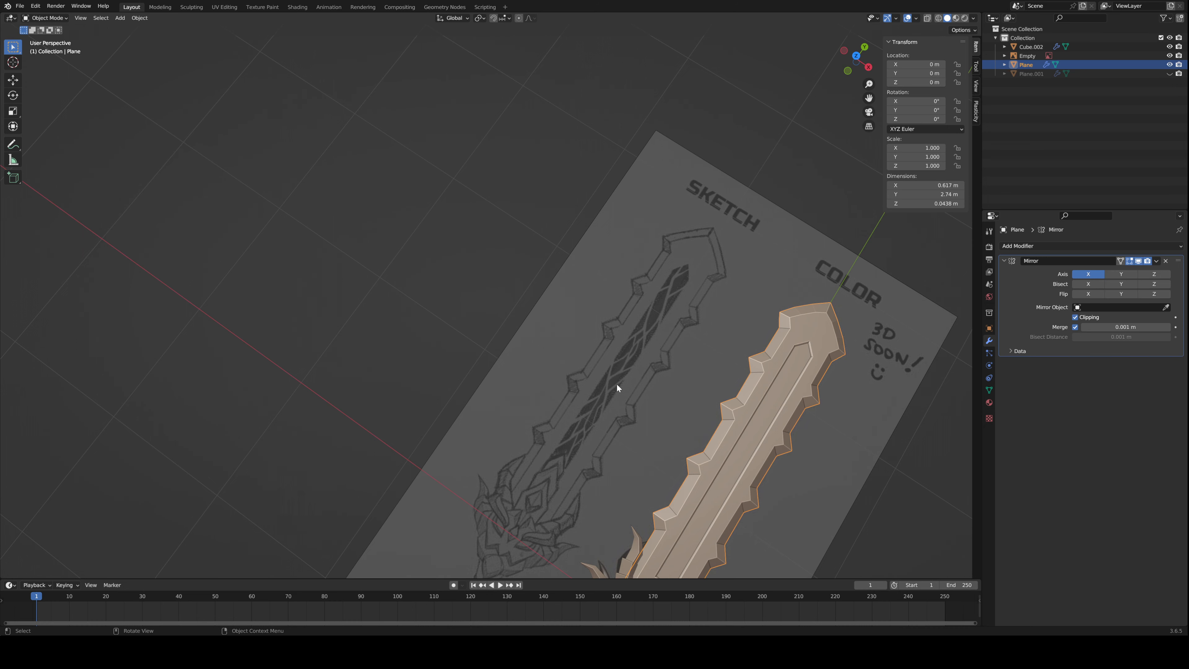
pyautogui.scroll(-3, 616, 383)
pyautogui.keyDown('shift'); pyautogui.moveTo(616, 382); pyautogui.dragTo(571, 349, button='middle'); pyautogui.keyUp('shift')
pyautogui.click(709, 360)
pyautogui.scroll(3, 630, 326)
pyautogui.click(640, 358)
pyautogui.press('Tab')
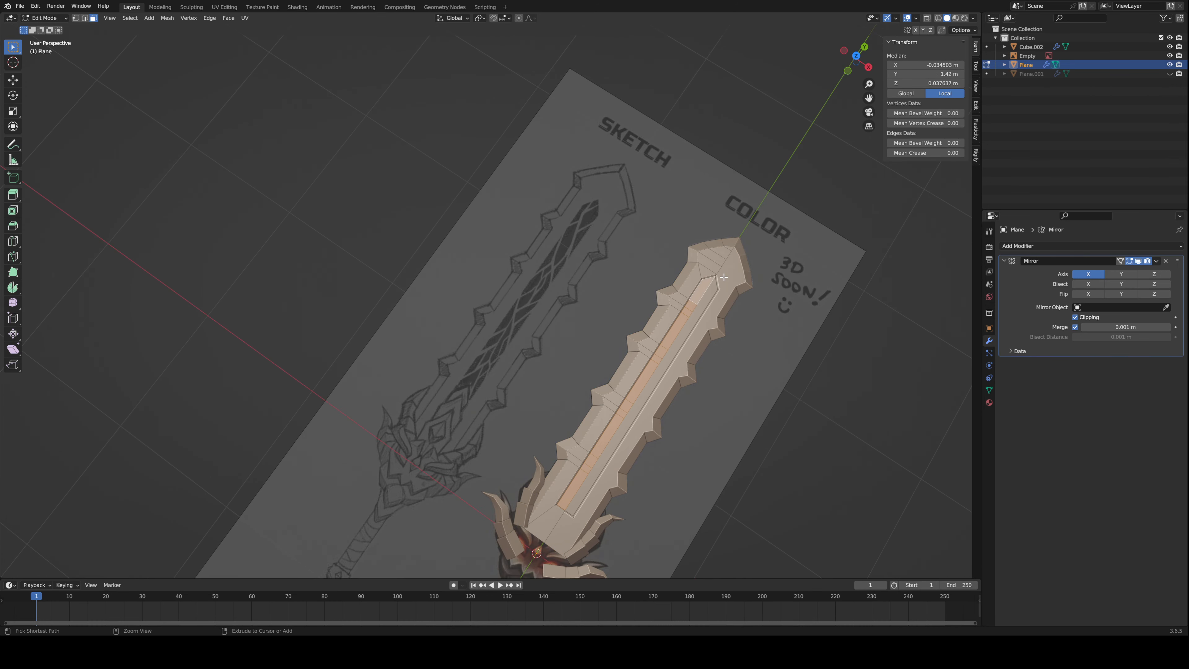
pyautogui.press('ctrl+KP_Add')
pyautogui.press('x')
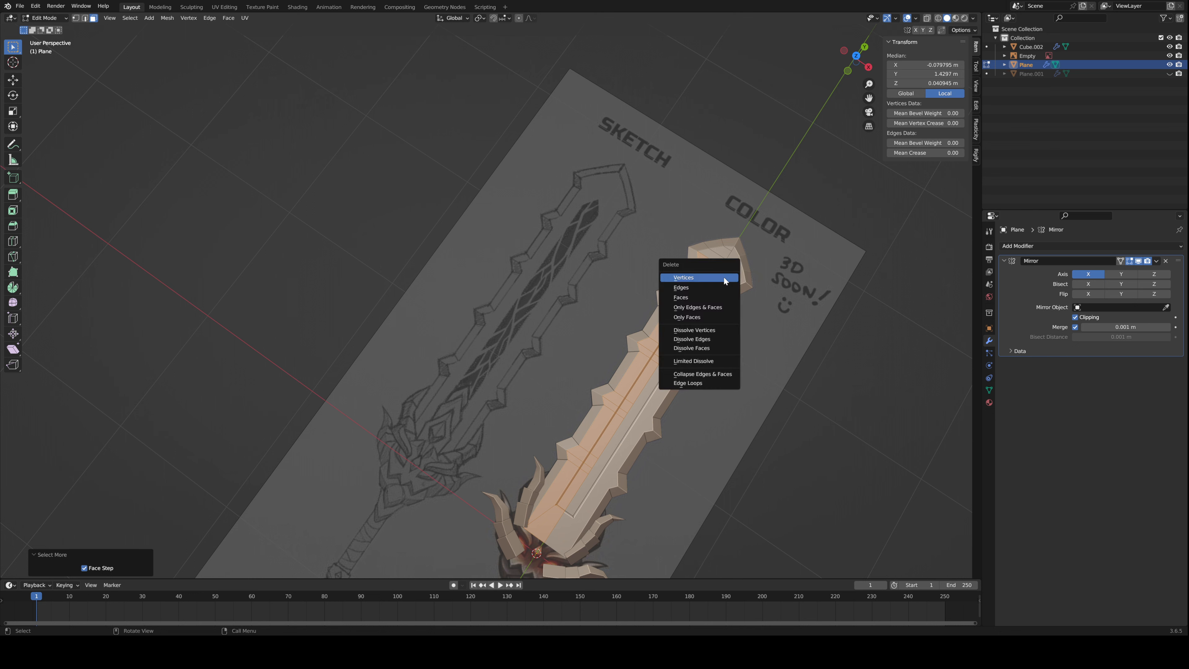
pyautogui.click(699, 299)
pyautogui.click(718, 255)
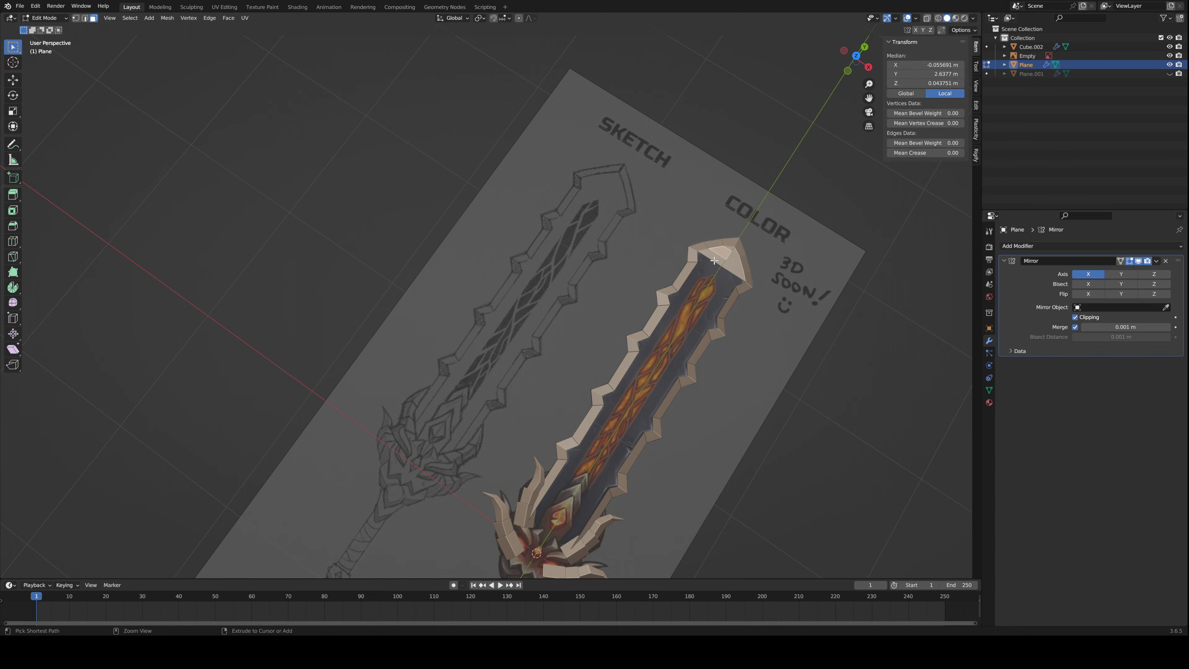
pyautogui.press('x')
pyautogui.click(729, 253)
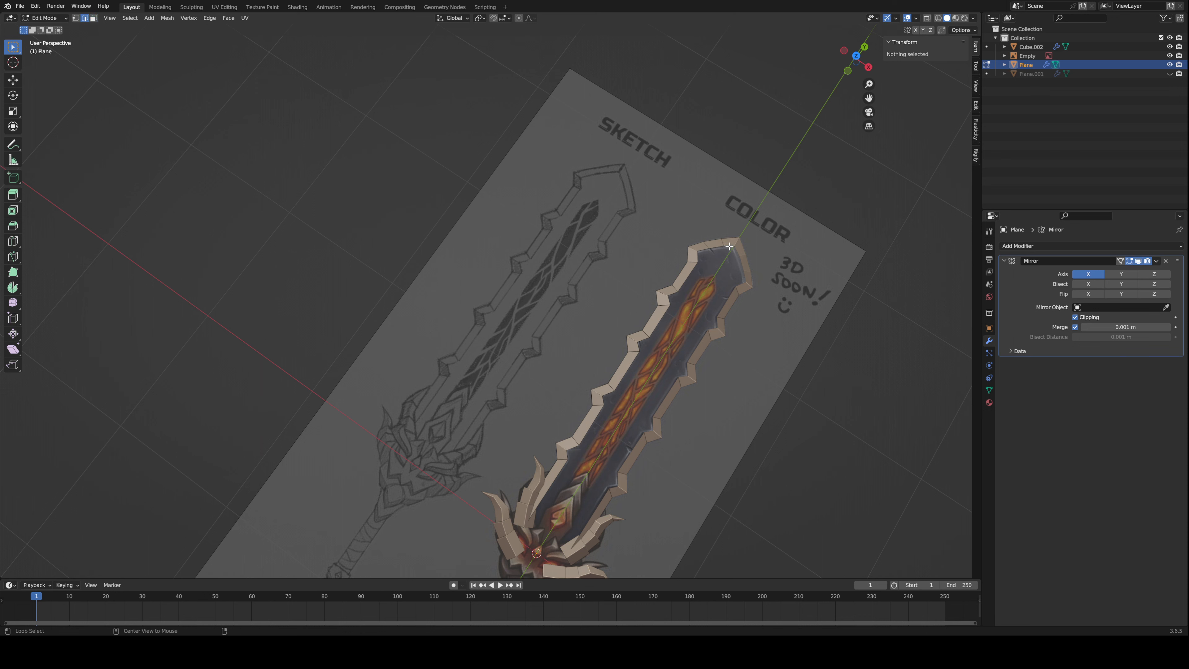
# - Try to fill the rim's open inner edge loop with a face
pyautogui.keyDown('alt'); pyautogui.click(729, 246); pyautogui.keyUp('alt')
pyautogui.press('f')
pyautogui.press('i')
pyautogui.click(568, 517)
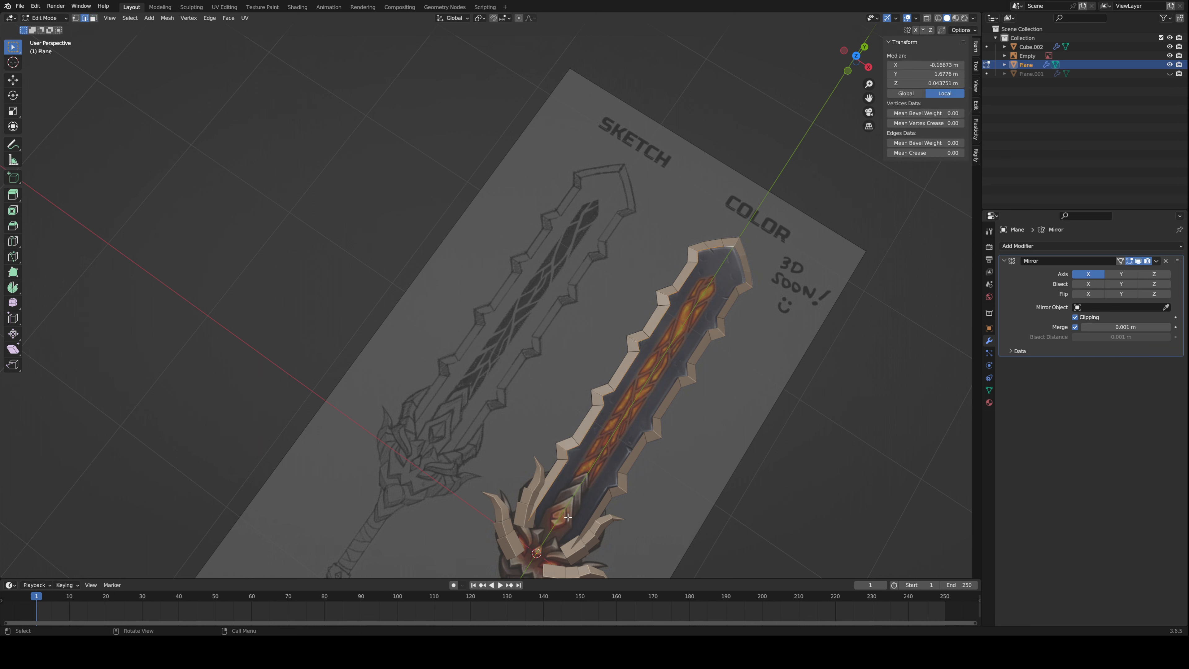
# - Extrude the rim's inner vertex nearest the guard about 0.275 m along X to the center line
pyautogui.click(526, 525)
pyautogui.press('e')
pyautogui.press('x')
pyautogui.click(573, 559)
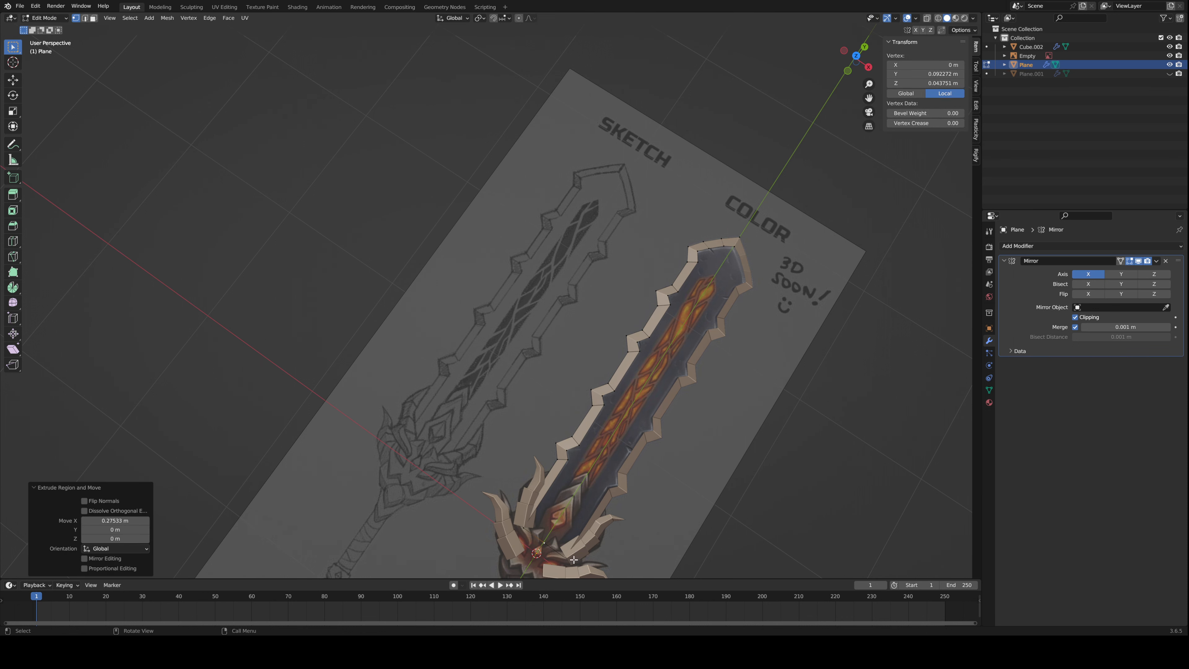
# - Connect the new center-line vertex to the inner tip vertex with an edge and fill the enclosed inner loop with a face
pyautogui.keyDown('shift'); pyautogui.click(733, 250); pyautogui.keyUp('shift')
pyautogui.press('f')
pyautogui.press('2')
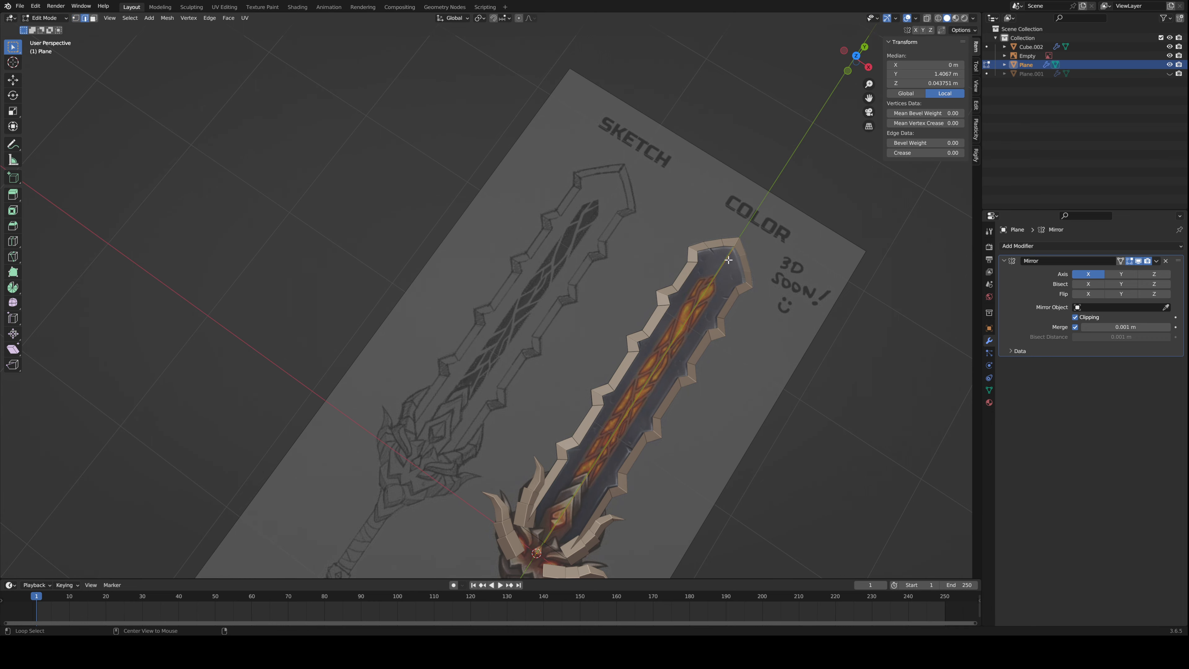
pyautogui.keyDown('alt'); pyautogui.click(728, 257); pyautogui.keyUp('alt')
pyautogui.press('Tab')
pyautogui.moveTo(731, 251); pyautogui.dragTo(631, 404, button='middle')
# - Triangulate the entire serrated blade mesh and convert its triangles to quads
pyautogui.press('Tab')
pyautogui.press('a')
pyautogui.moveTo(528, 369); pyautogui.dragTo(645, 391, button='middle')
pyautogui.scroll(-2, 645, 391)
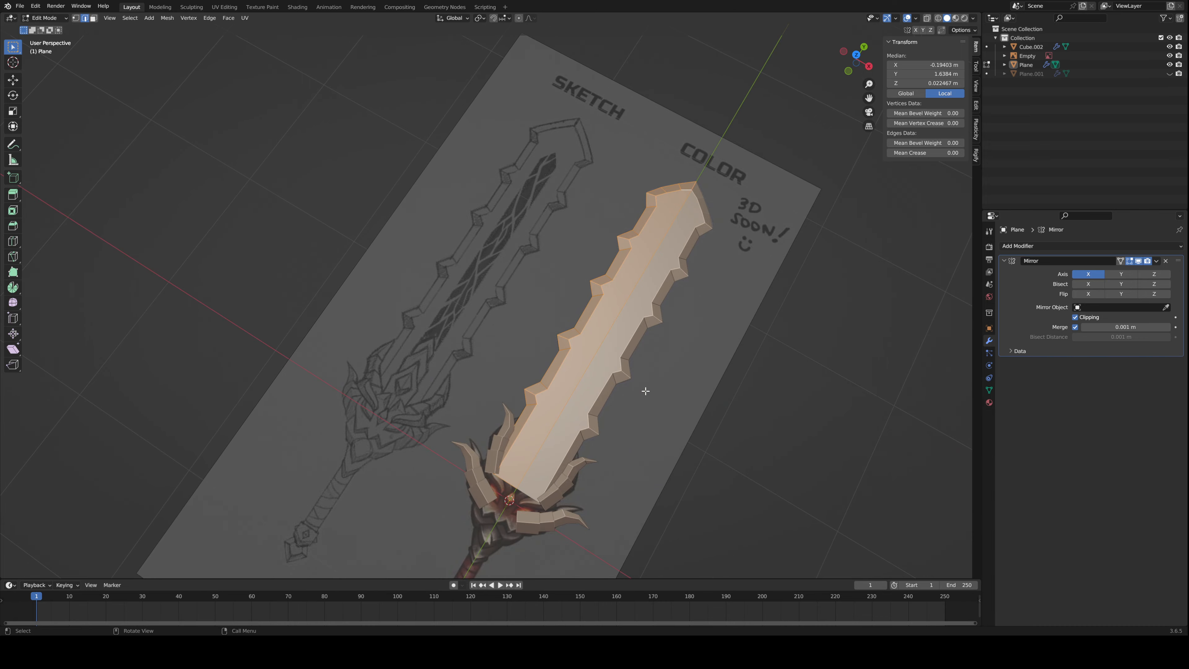
pyautogui.hotkey('ctrl', 't')
pyautogui.hotkey('alt', 'j')
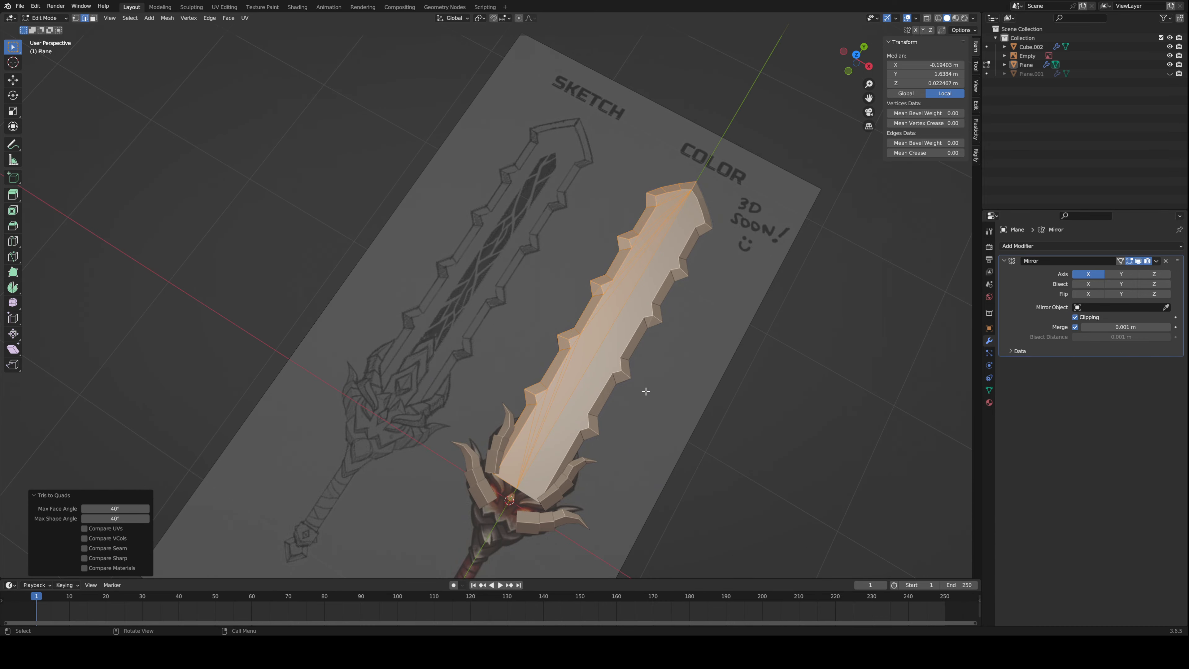
# - Examine the serrated blade's face layout in Edit Mode and its shading in Object Mode
pyautogui.press('3')
pyautogui.hotkey('alt', 'a')
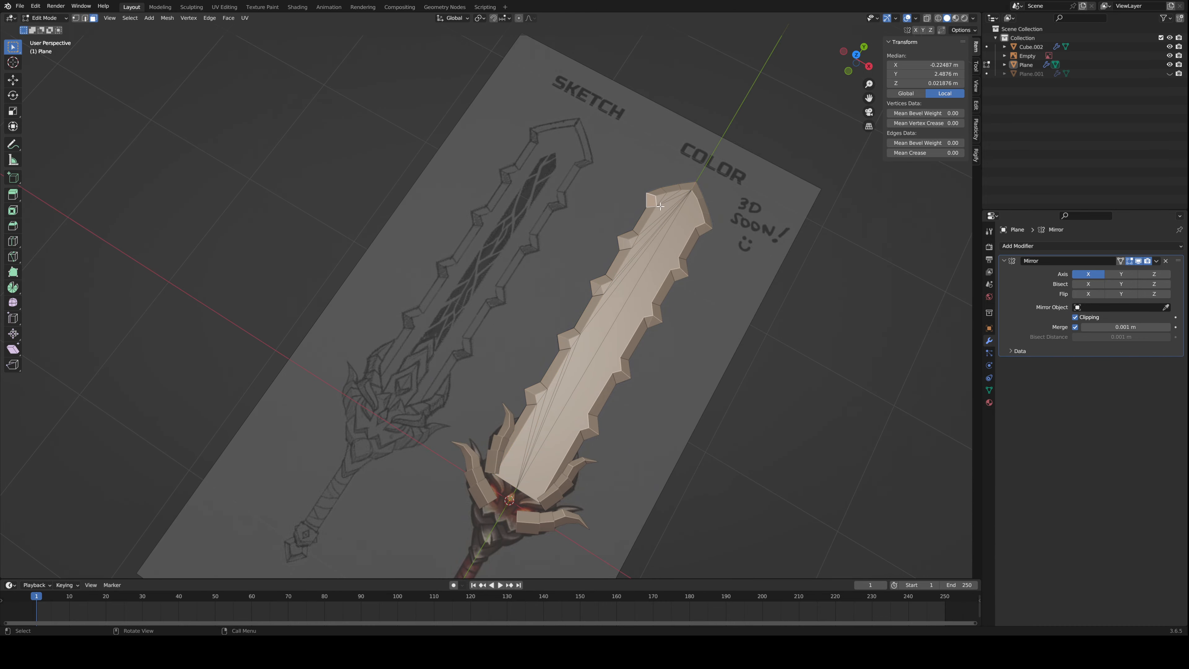
pyautogui.press('Tab')
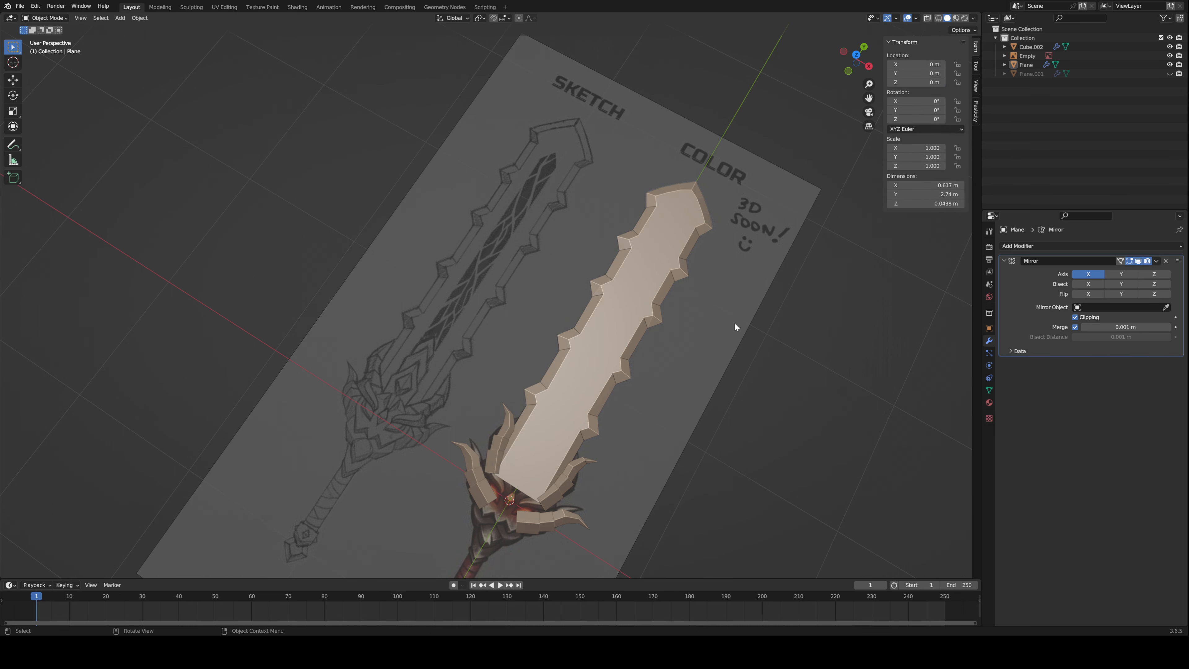
pyautogui.moveTo(734, 323); pyautogui.dragTo(720, 317, button='middle')
pyautogui.scroll(2, 720, 317)
pyautogui.press('Tab')
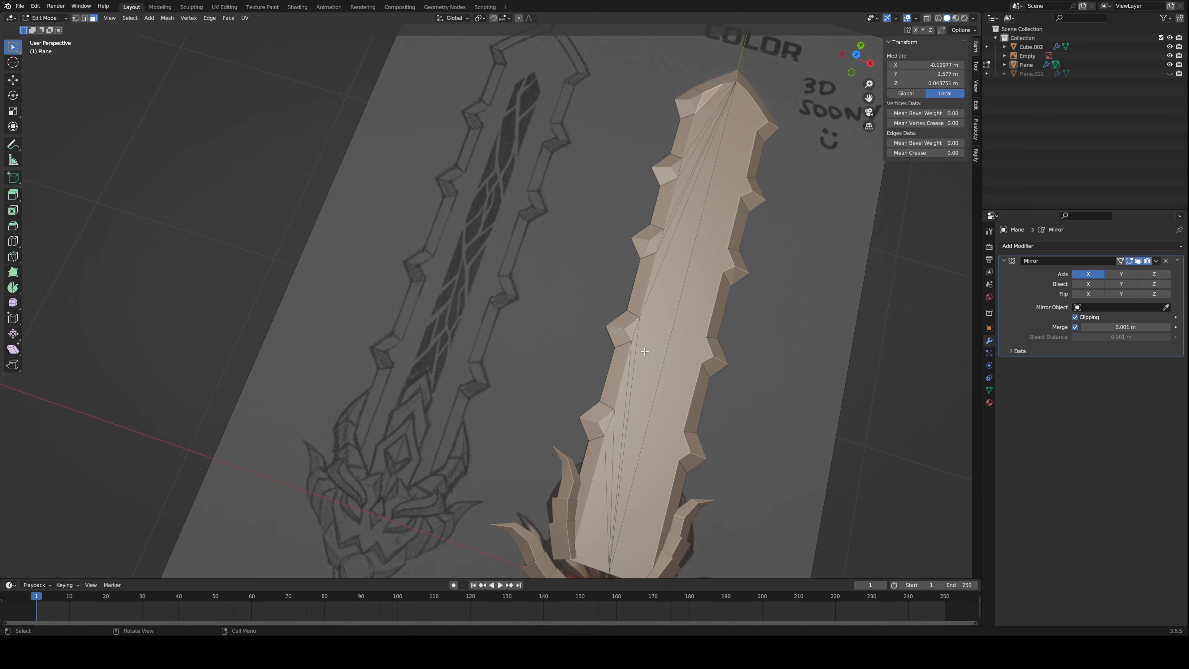
pyautogui.scroll(-4, 646, 342)
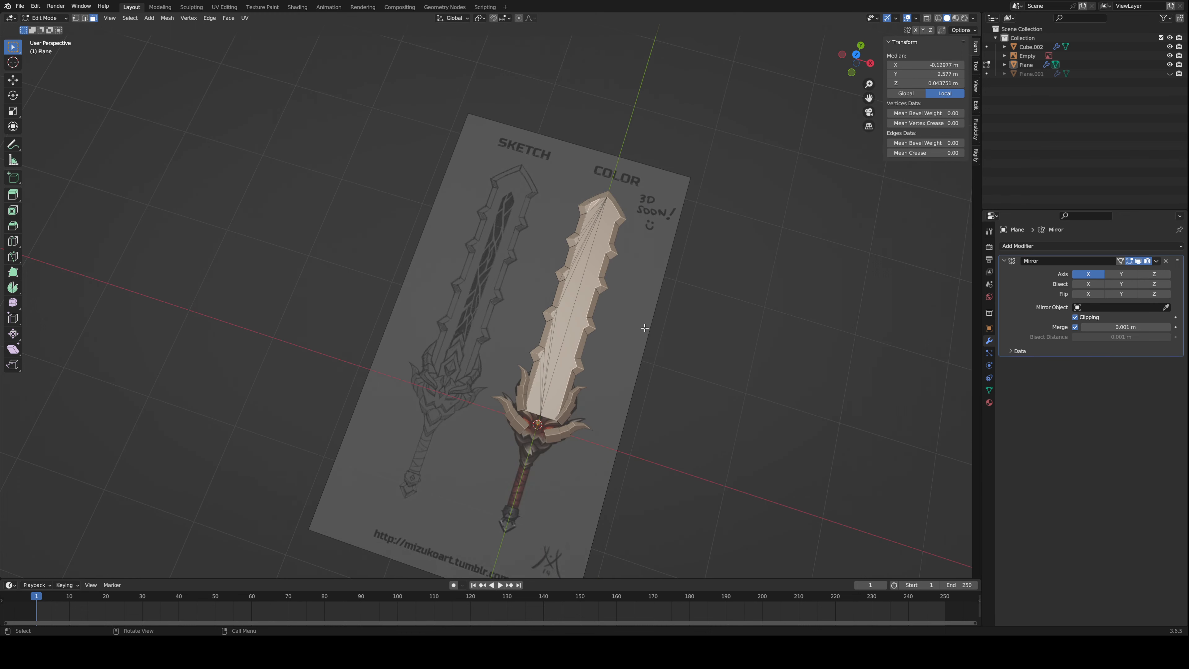
pyautogui.moveTo(645, 327); pyautogui.dragTo(694, 378, button='middle')
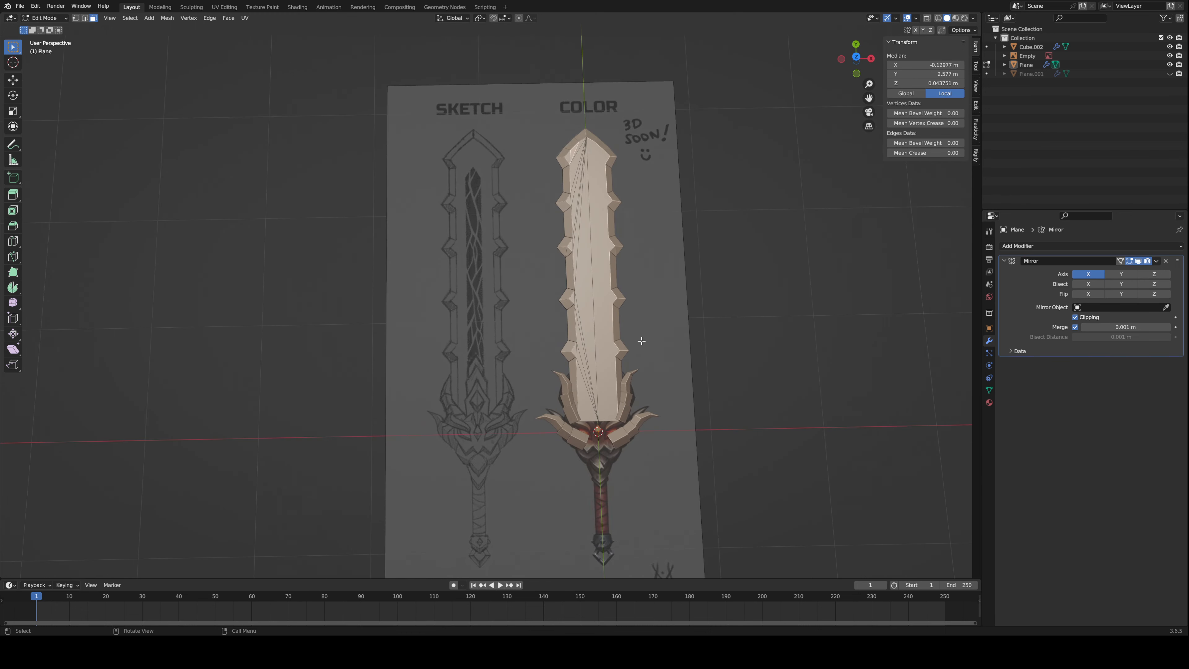
# - Try deleting the large central faces of the serrated blade, and undo the deletion
pyautogui.keyDown('ctrl'); pyautogui.click(613, 183); pyautogui.keyUp('ctrl')
pyautogui.press('x')
pyautogui.click(618, 184)
pyautogui.click(571, 248)
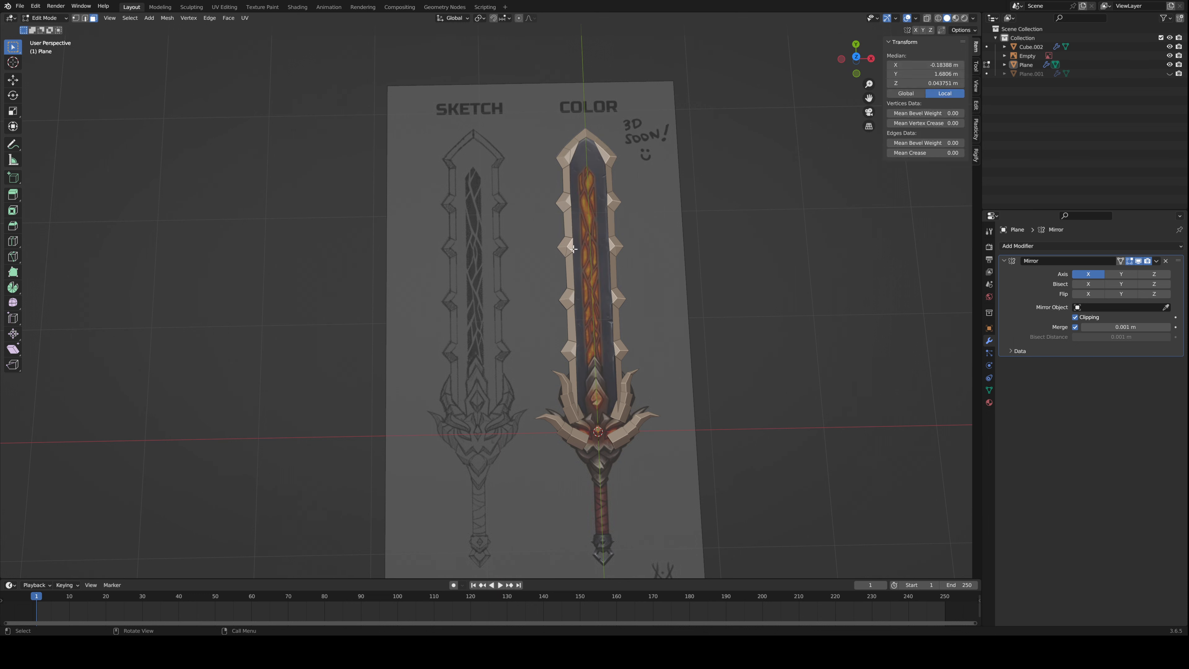
pyautogui.hotkey('ctrl', 'z')
pyautogui.hotkey('ctrl', 'z')
pyautogui.hotkey('ctrl', 'z')
pyautogui.hotkey('ctrl', 'z')
pyautogui.hotkey('ctrl', 'z')
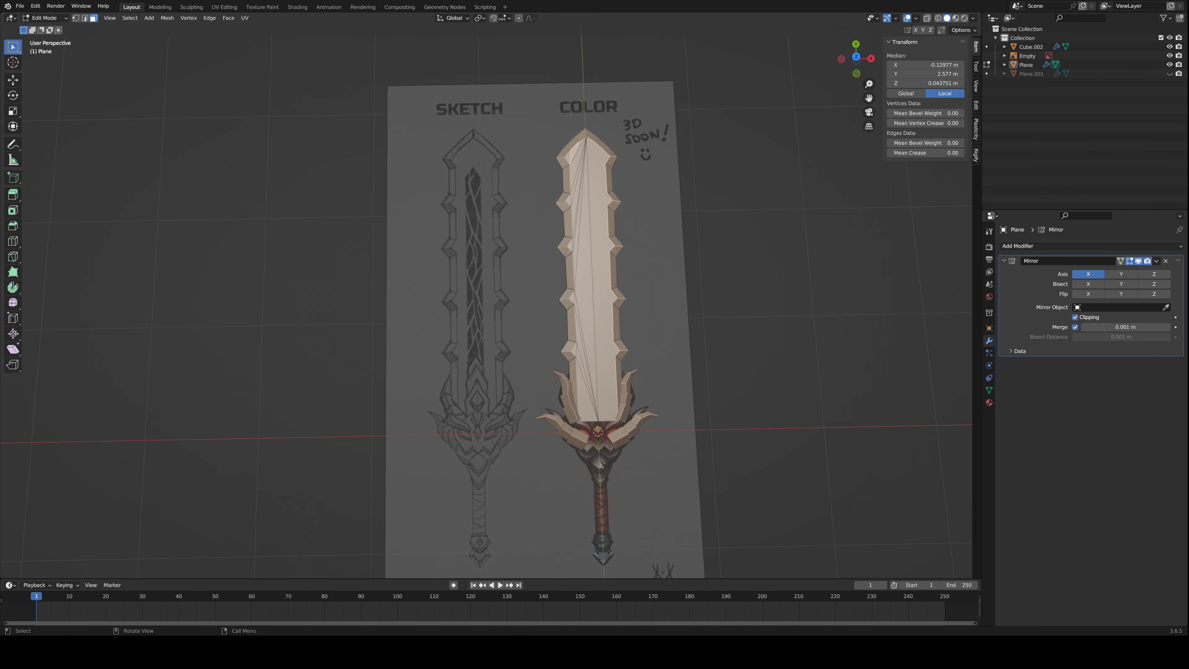
# - Return to Object Mode and delete every visible object in the scene, including the sword reference image
pyautogui.moveTo(749, 290); pyautogui.dragTo(826, 274, button='middle')
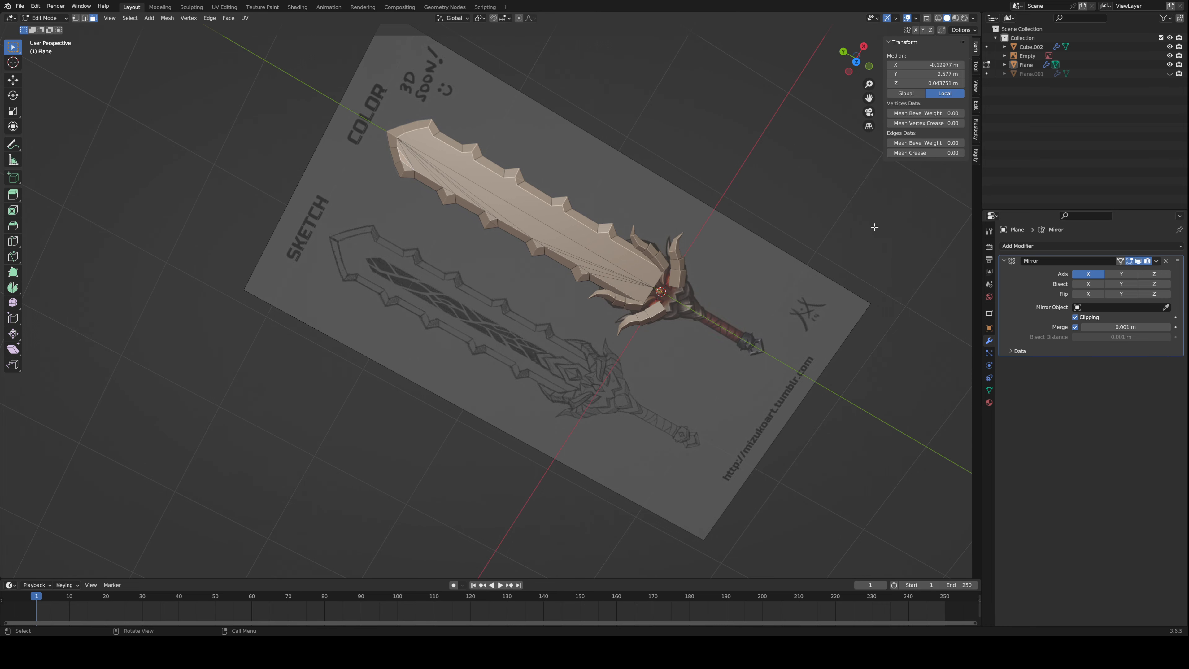
pyautogui.scroll(-5, 874, 225)
pyautogui.moveTo(793, 284); pyautogui.dragTo(759, 279, button='middle')
pyautogui.press('Tab')
pyautogui.scroll(1, 742, 247)
pyautogui.press('a')
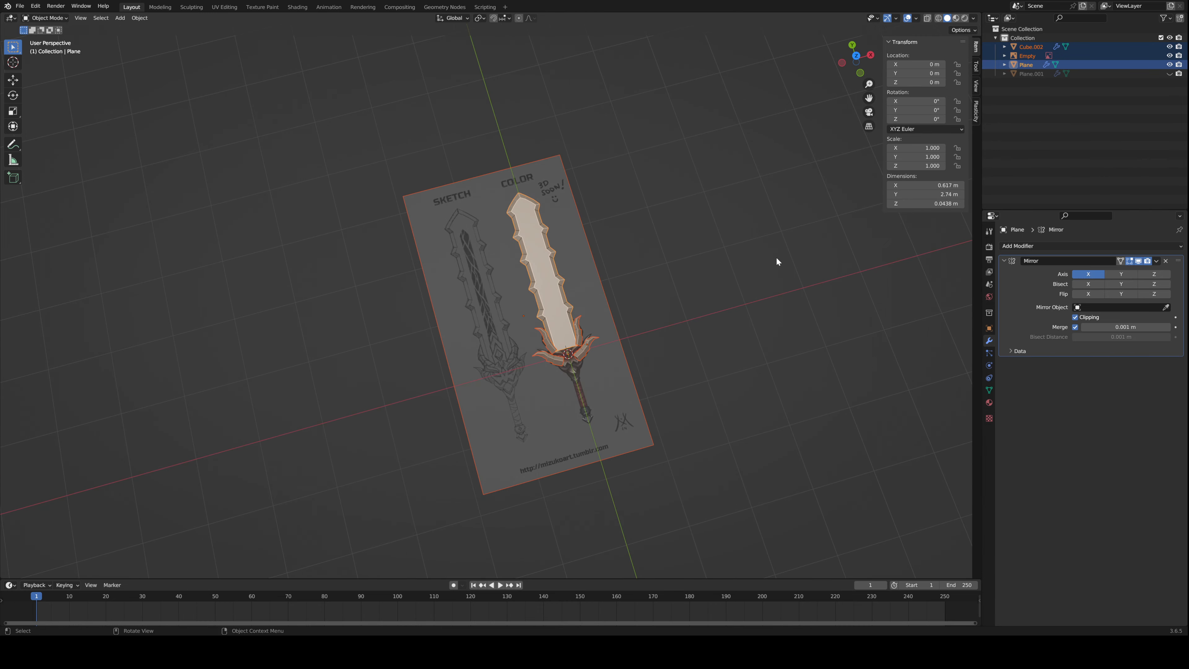
pyautogui.moveTo(776, 263); pyautogui.dragTo(616, 186, button='middle')
pyautogui.press('Delete')
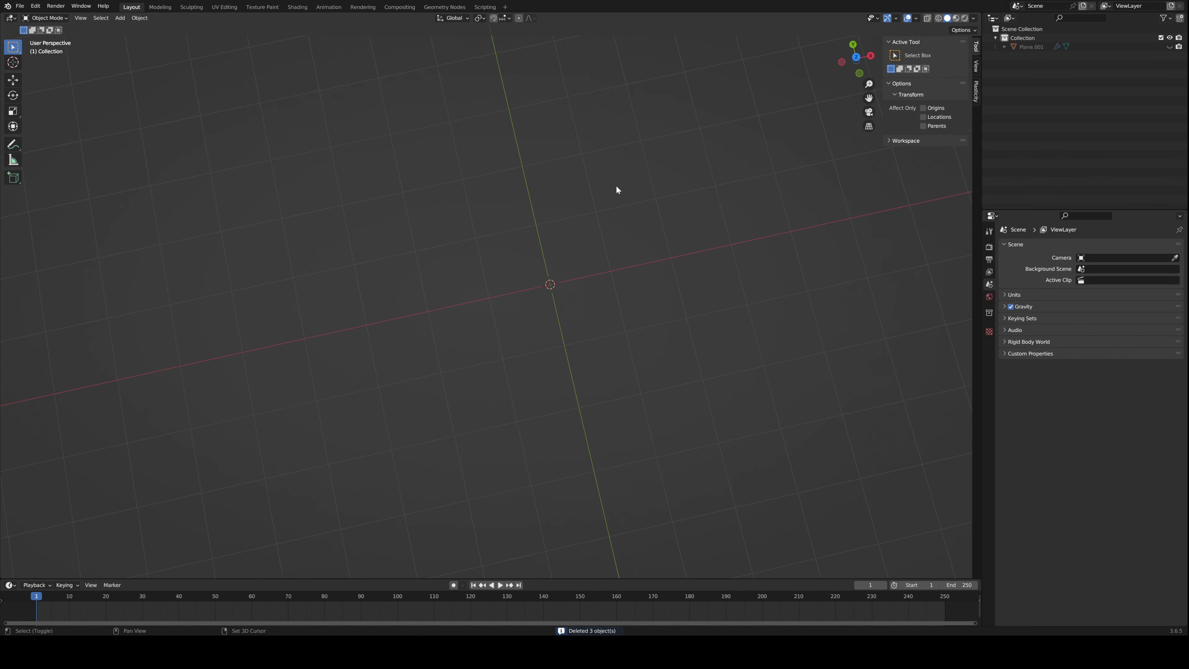
# - Add a 2 m mesh cube at the world origin
pyautogui.moveTo(761, 337); pyautogui.dragTo(665, 332, button='middle')
pyautogui.moveTo(627, 298); pyautogui.dragTo(666, 334, button='middle')
pyautogui.scroll(6, 686, 311)
pyautogui.scroll(-4, 687, 306)
pyautogui.scroll(5, 649, 299)
pyautogui.hotkey('shift', 'a')
pyautogui.moveTo(635, 294)
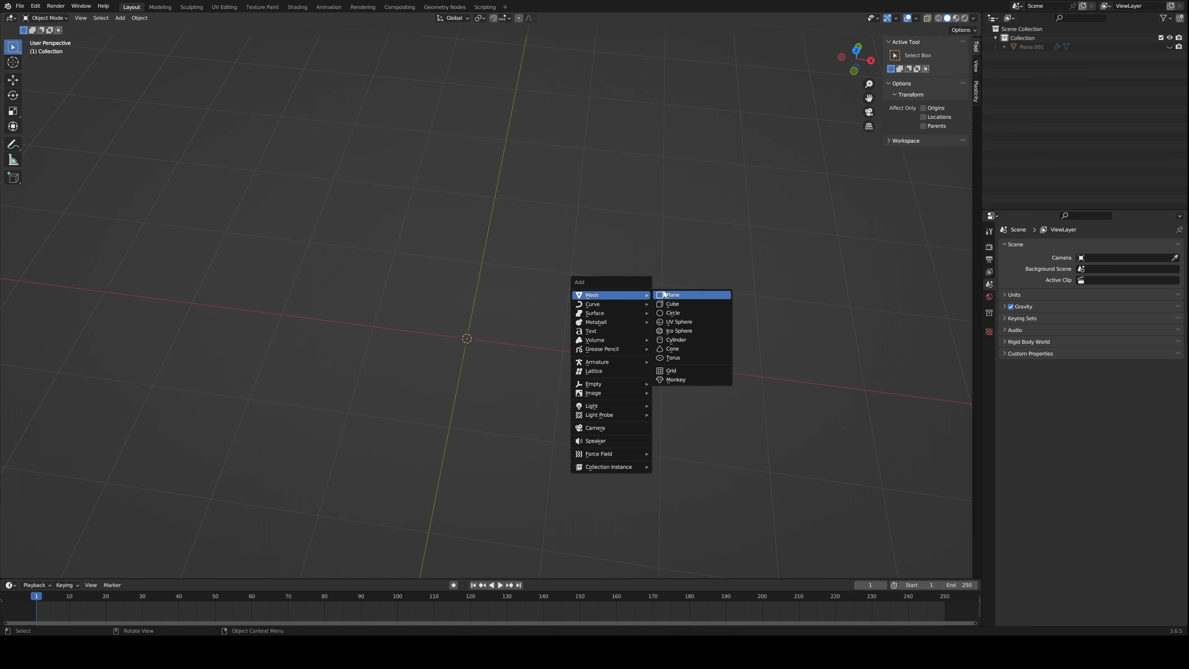
pyautogui.moveTo(548, 276); pyautogui.dragTo(547, 277)
pyautogui.hotkey('shift', 'a')
pyautogui.moveTo(561, 280)
pyautogui.click(606, 290)
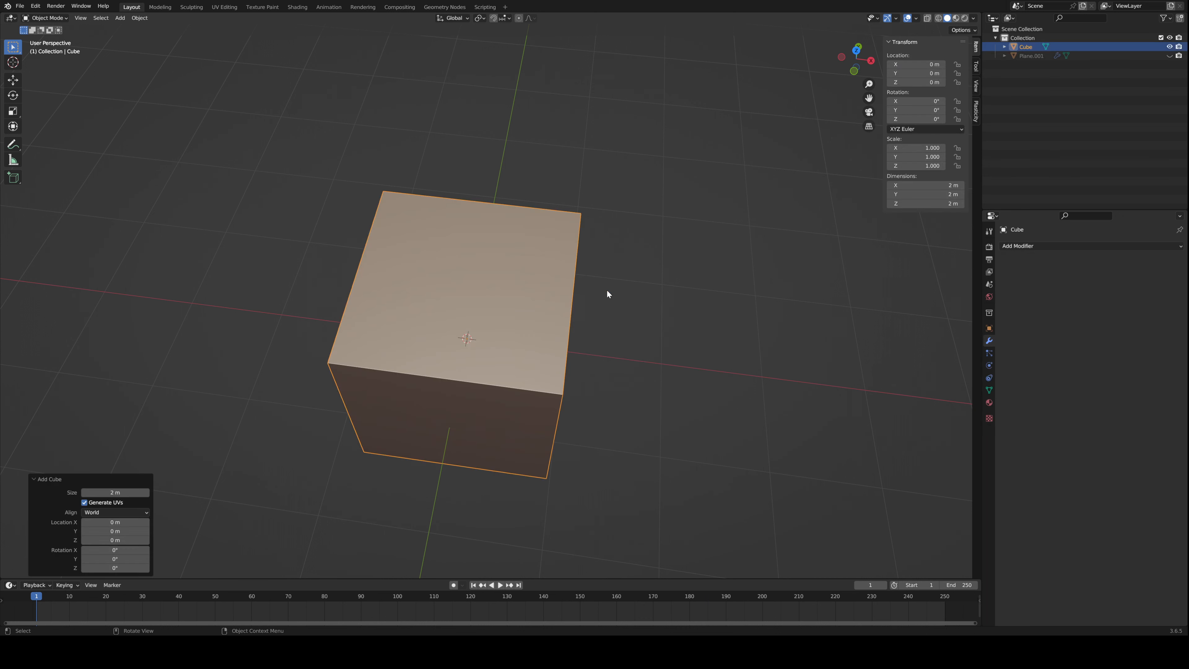
pyautogui.click(511, 314)
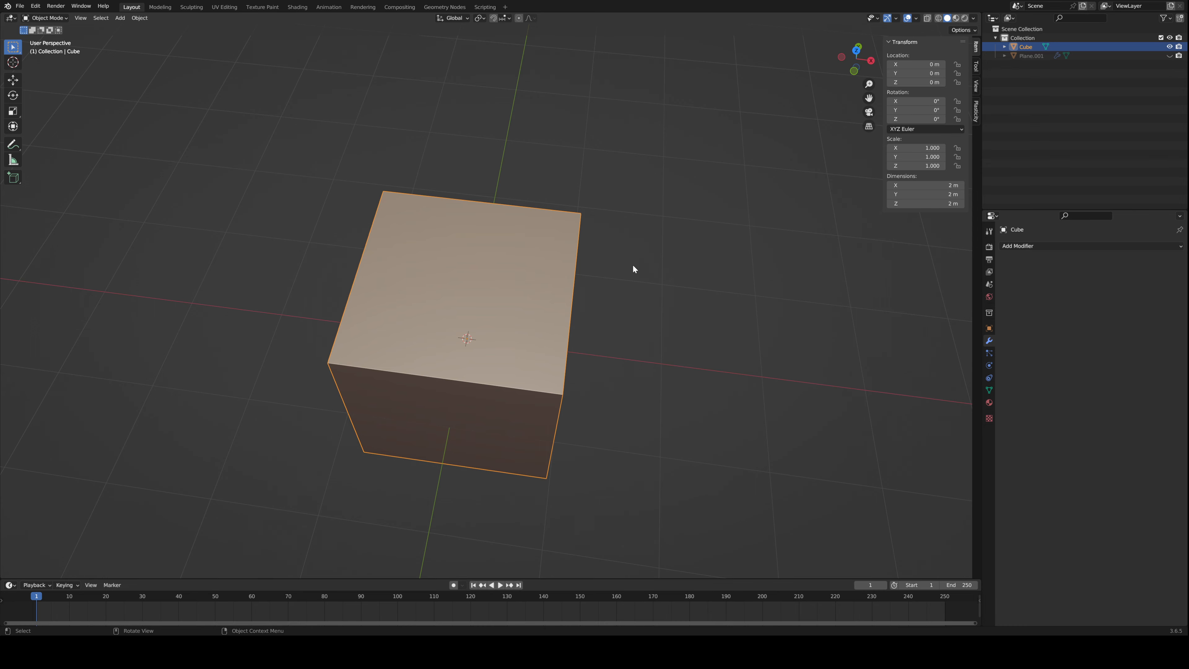
# - Duplicate the cube twice, place the copies around the original, and delete all three cubes
pyautogui.scroll(-3, 641, 269)
pyautogui.hotkey('shift', 'd')
pyautogui.click(799, 277)
pyautogui.hotkey('shift', 'd')
pyautogui.click(584, 94)
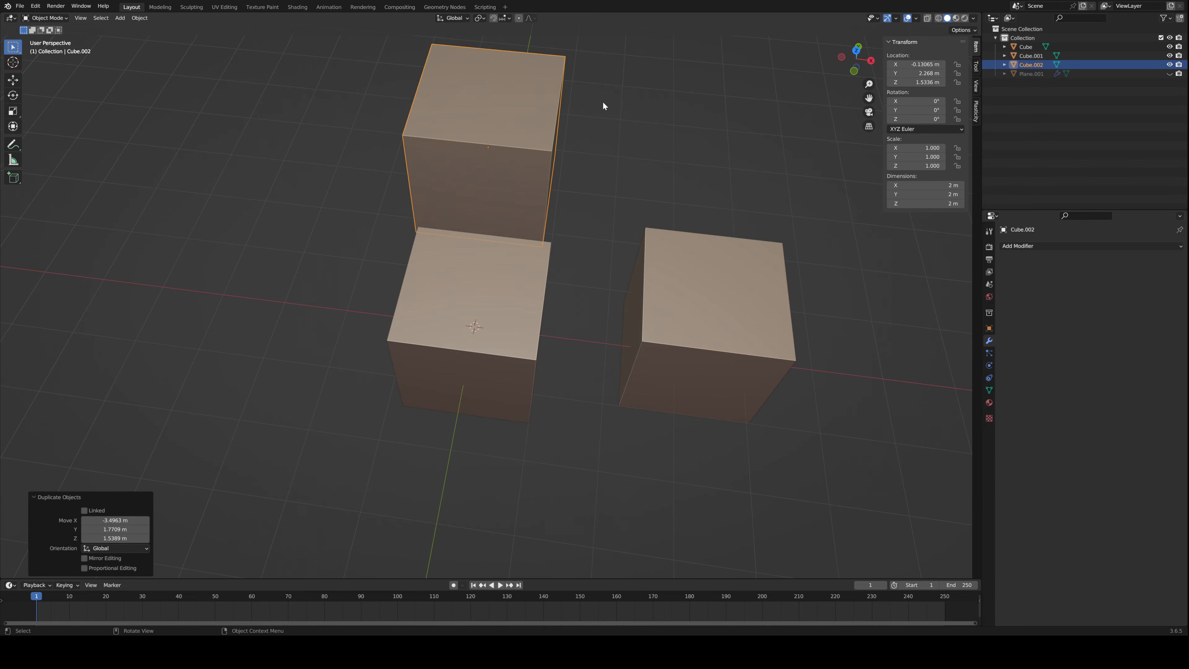
pyautogui.press('a')
pyautogui.press('x')
pyautogui.click(691, 211)
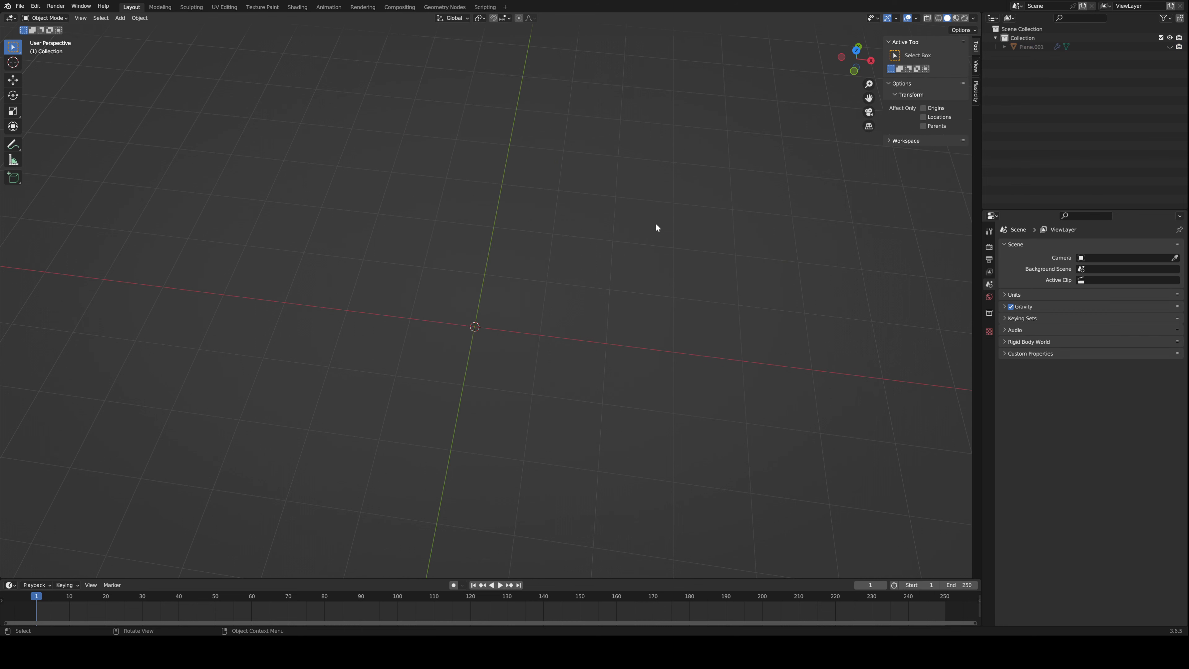
# - Add a fresh mesh cube at the world origin and open it in Edit Mode
pyautogui.hotkey('shift', 'a')
pyautogui.moveTo(646, 242)
pyautogui.click(691, 254)
pyautogui.press('Tab')
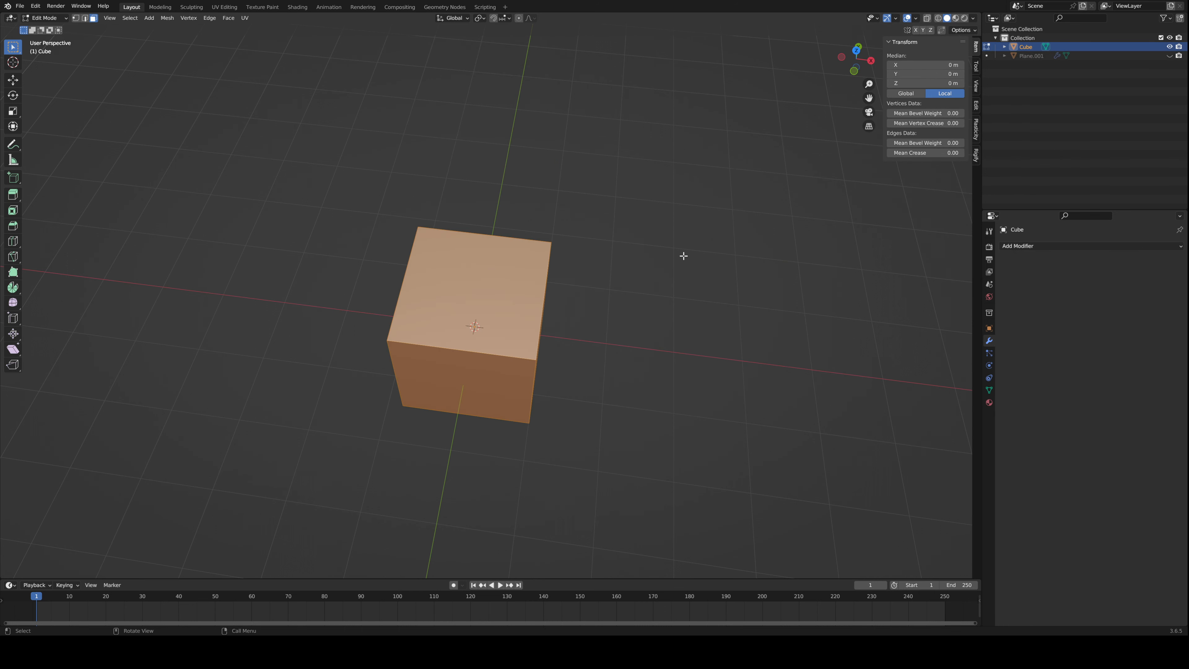
pyautogui.press('Tab')
pyautogui.press('Tab')
# - Extrude the cube's top face about 2.73 m upward
pyautogui.click(480, 269)
pyautogui.press('e')
pyautogui.click(571, 226)
pyautogui.scroll(-4, 570, 227)
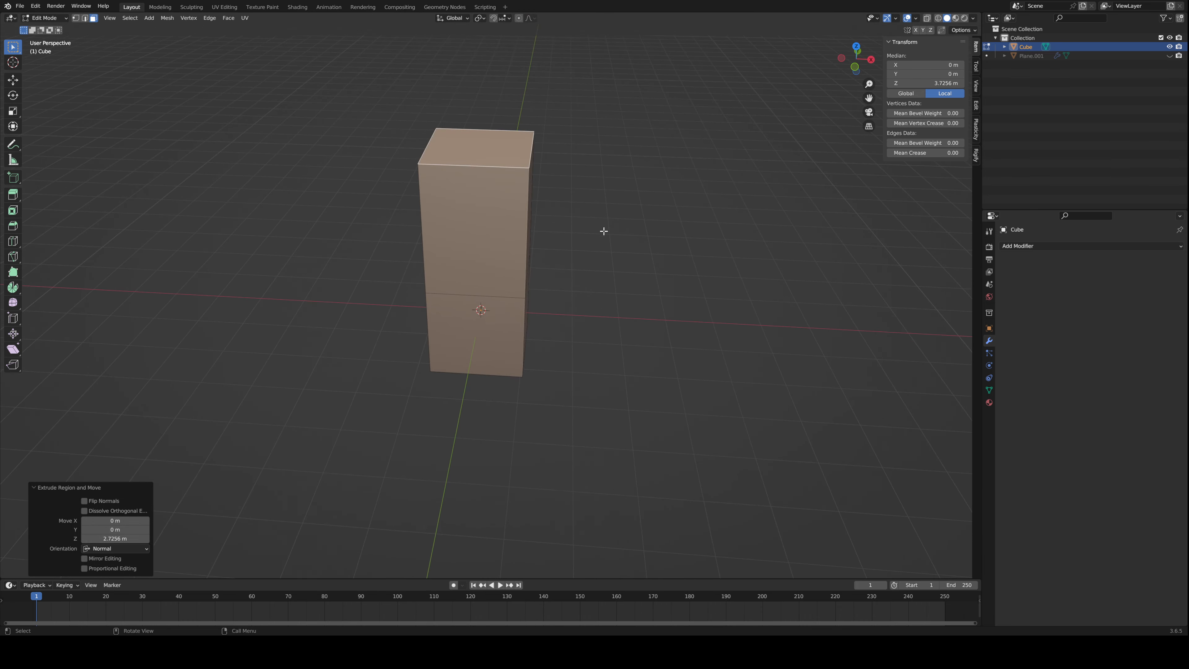
pyautogui.moveTo(605, 232); pyautogui.dragTo(636, 272, button='middle')
pyautogui.press('s')
pyautogui.rightClick(691, 272)
pyautogui.press('g')
pyautogui.rightClick(653, 298)
# - Inset the column's top face by about 0.35 m and extrude the inner face upward as a bottle neck
pyautogui.press('i')
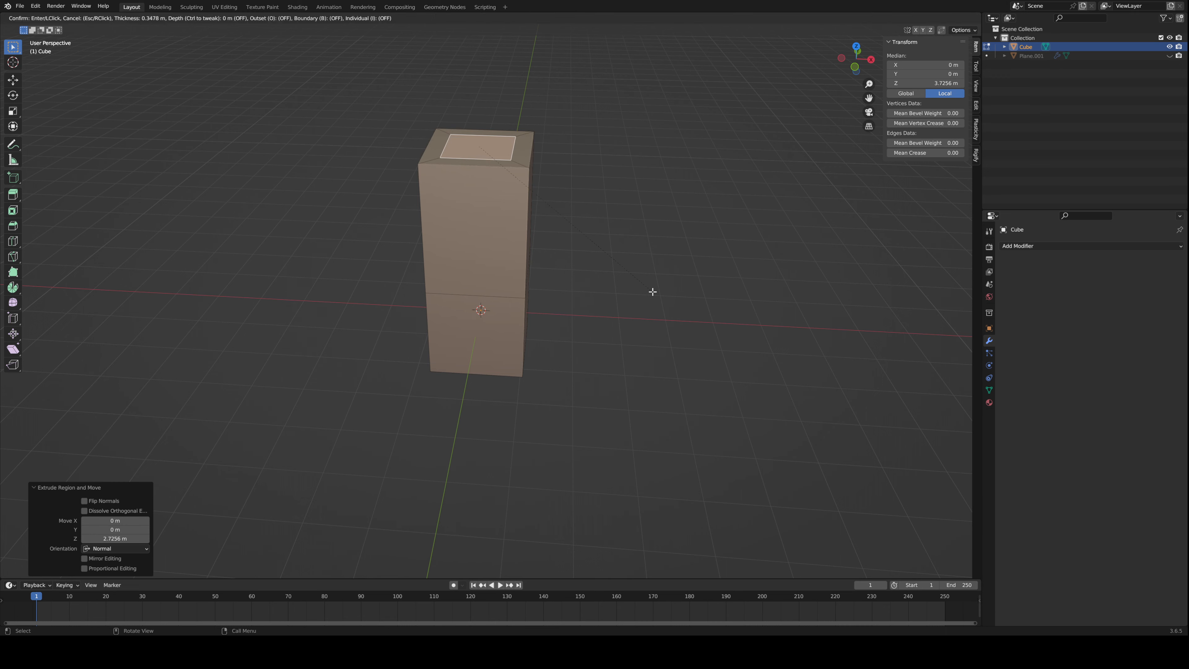
pyautogui.click(645, 290)
pyautogui.press('e')
pyautogui.click(594, 254)
# - Bevel the neck's top edges about 0.299 m wide with 25 segments and a custom profile to form a lip
pyautogui.keyDown('shift'); pyautogui.moveTo(594, 254); pyautogui.dragTo(580, 342, button='middle'); pyautogui.keyUp('shift')
pyautogui.hotkey('ctrl', 'b')
pyautogui.click(629, 317)
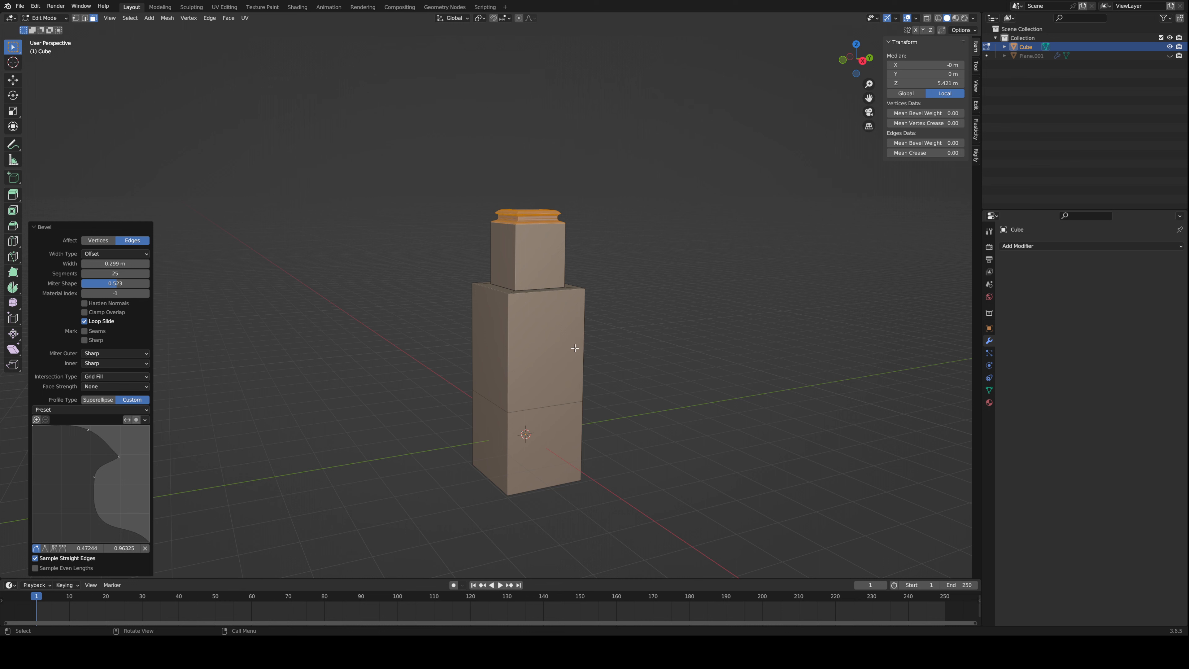
# - Add one centered horizontal loop cut around the upper section of the bottle's wide body
pyautogui.hotkey('ctrl', 'r')
pyautogui.click(497, 349)
pyautogui.rightClick(497, 349)
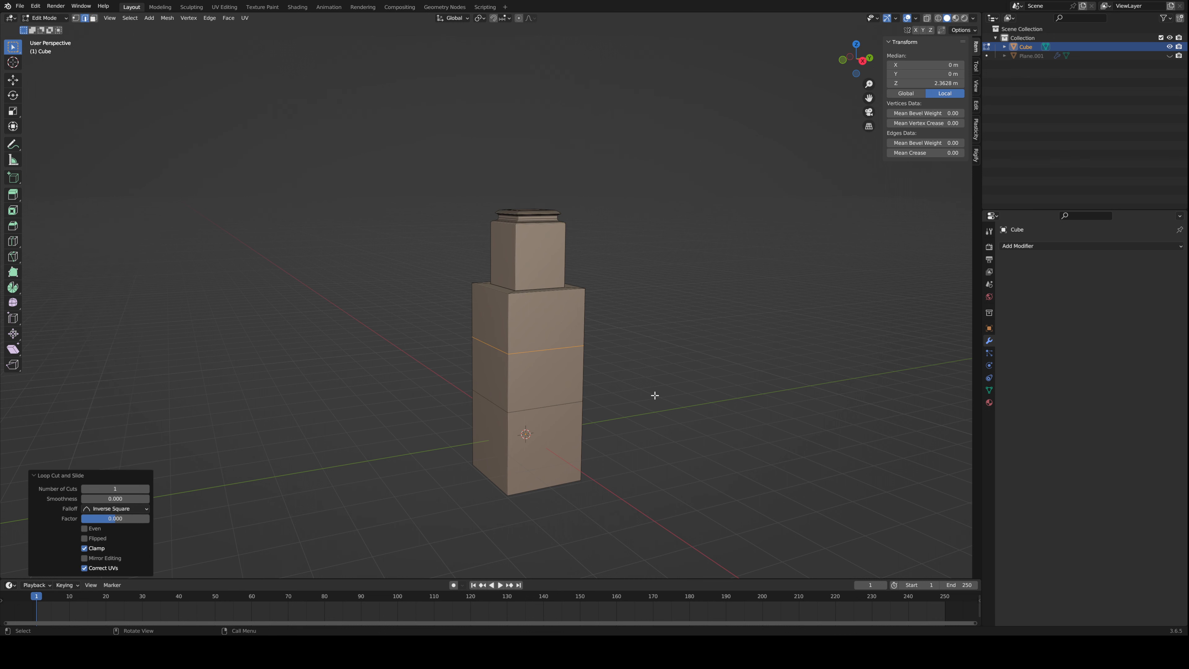
# - Return to Object Mode and add a Subdivision modifier at level 3 to the bottle
pyautogui.press('Tab')
pyautogui.click(1034, 244)
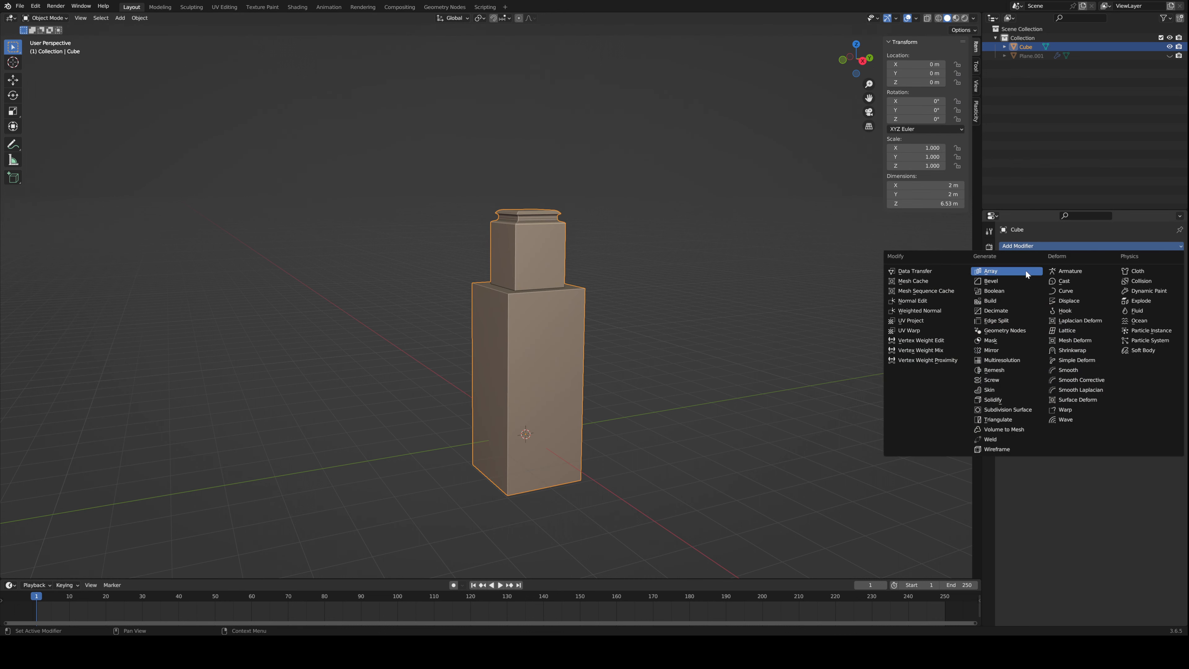
pyautogui.hotkey('ctrl', '3')
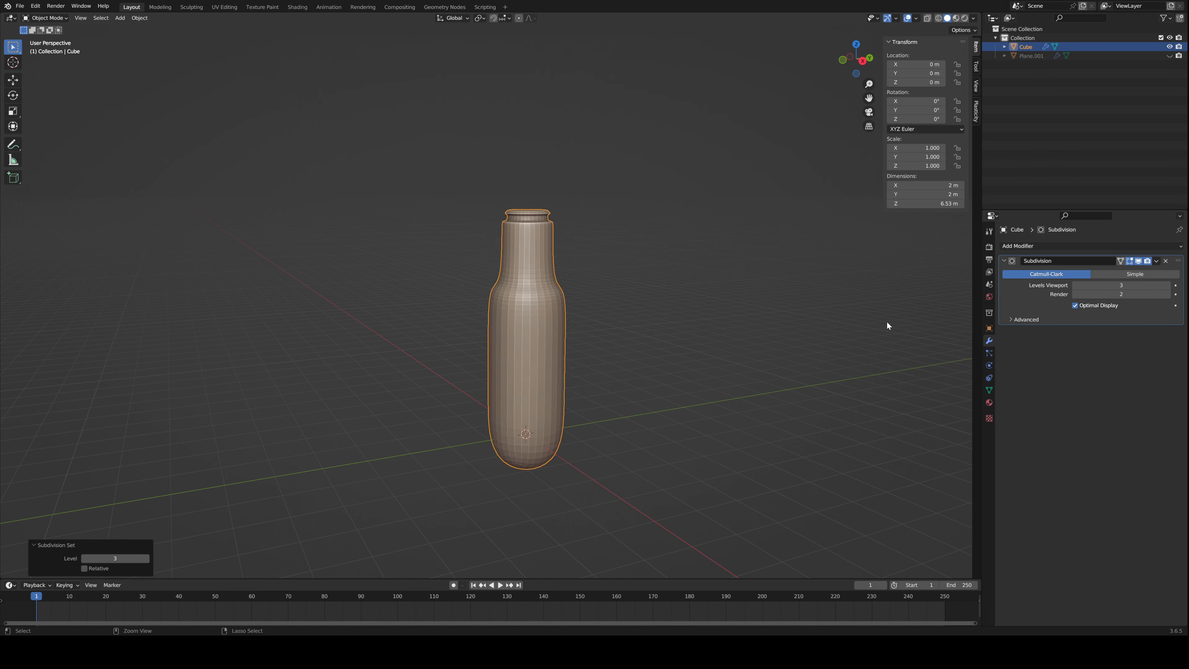
# - Switch the bottle's viewport subdivision between levels 1, 2 and 3 to compare its smoothness
pyautogui.hotkey('ctrl', '1')
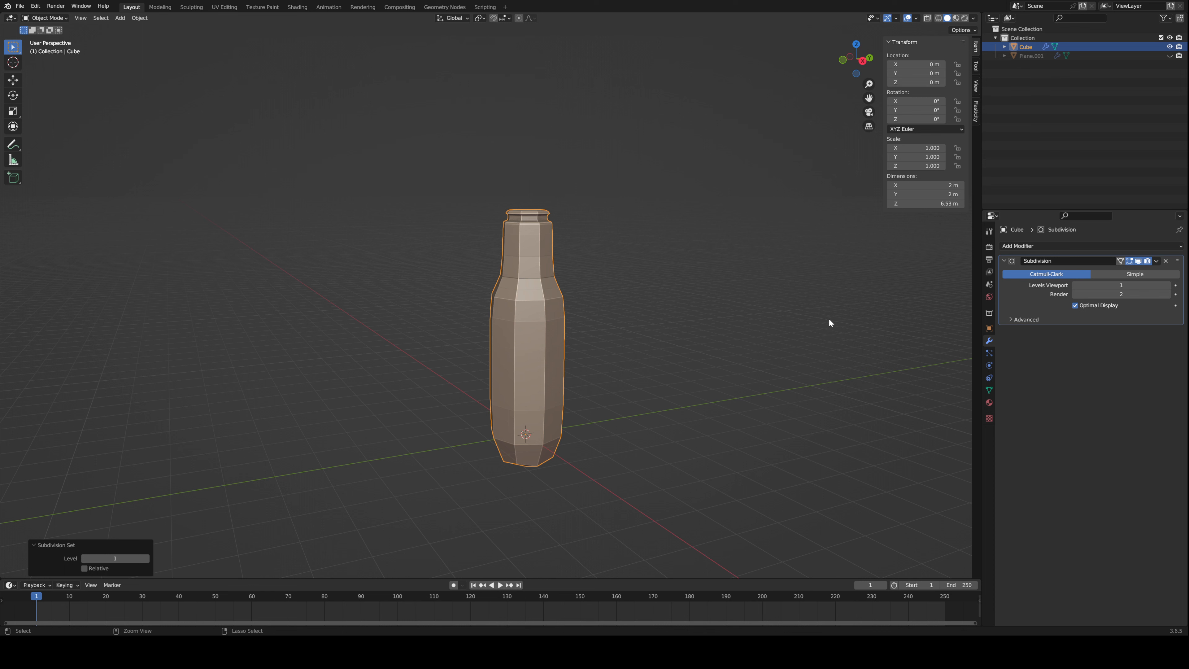
pyautogui.click(1051, 247)
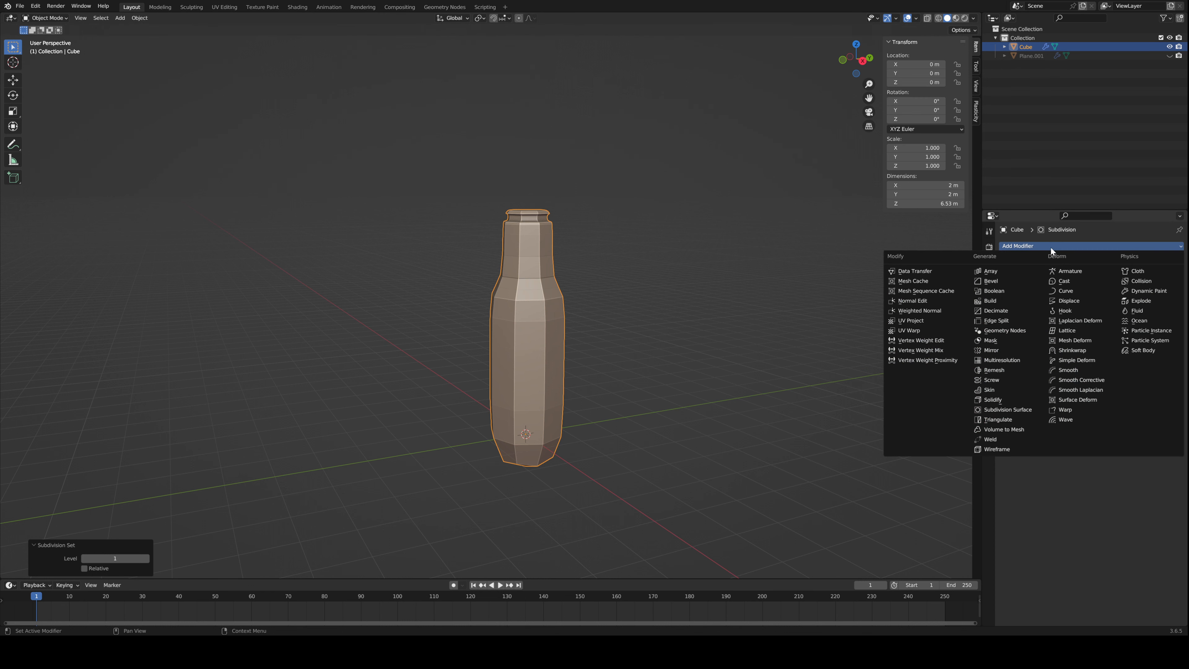
pyautogui.moveTo(1128, 286); pyautogui.dragTo(1133, 285)
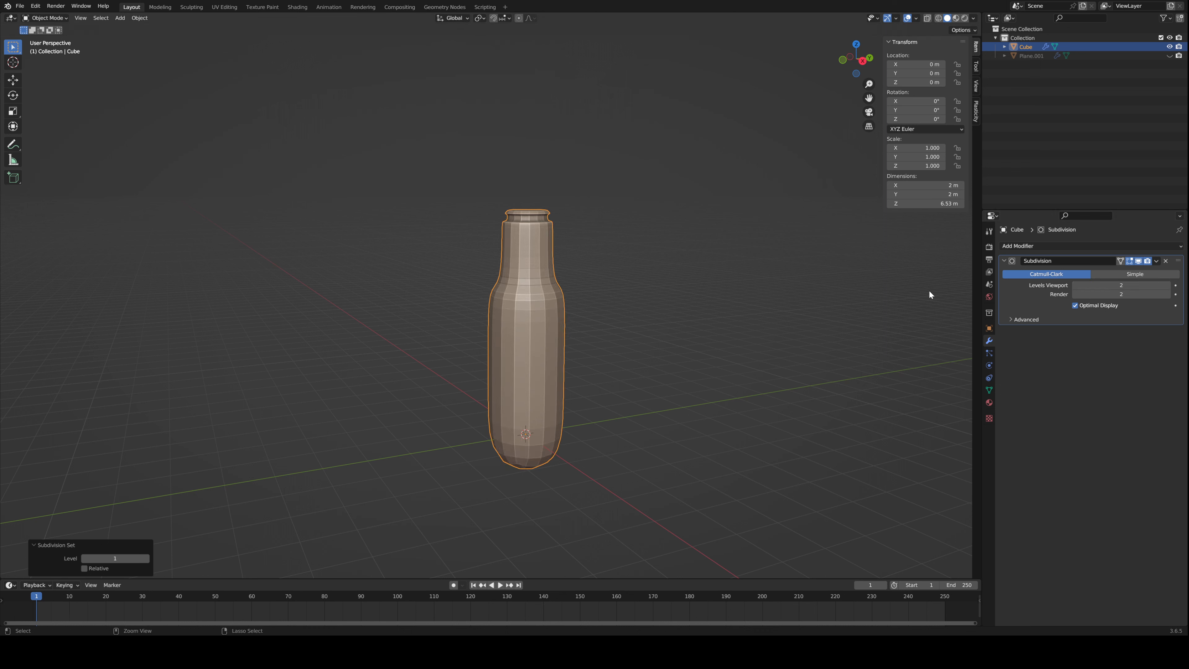
pyautogui.hotkey('ctrl', '1')
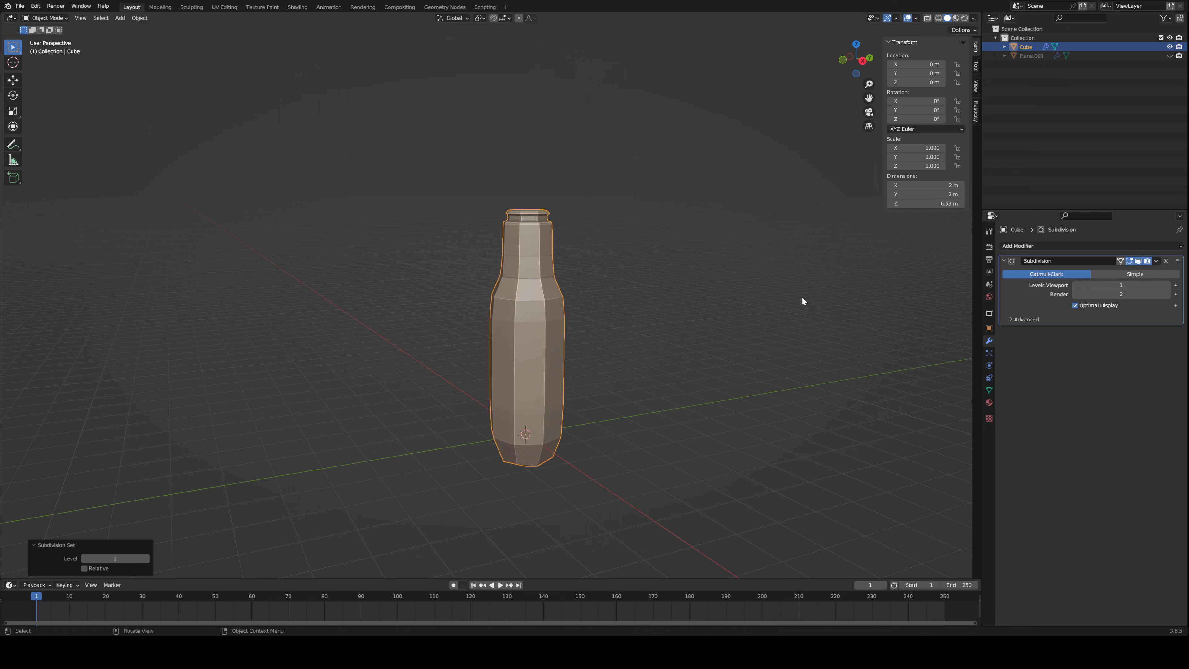
pyautogui.hotkey('ctrl', '2')
pyautogui.hotkey('ctrl', '3')
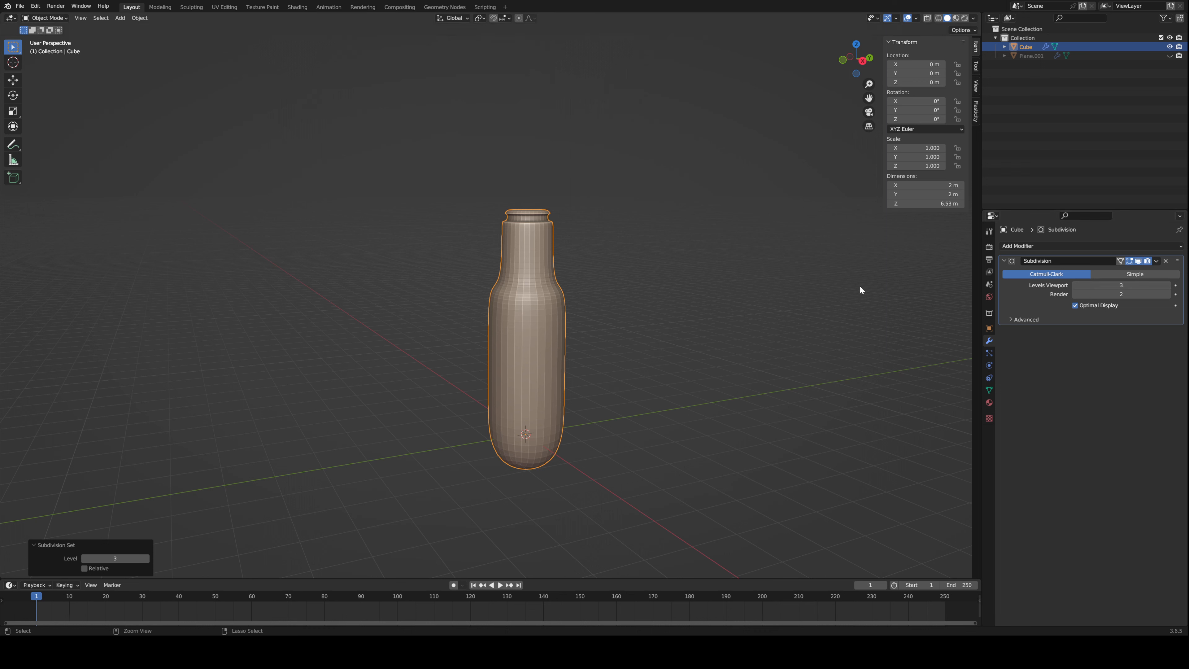
# - Set the bottle's viewport subdivision level to 2
pyautogui.moveTo(792, 327); pyautogui.dragTo(740, 301, button='middle')
pyautogui.scroll(2, 780, 270)
pyautogui.scroll(-2, 656, 307)
pyautogui.scroll(2, 624, 340)
pyautogui.moveTo(637, 308); pyautogui.dragTo(600, 295, button='middle')
pyautogui.scroll(-4, 615, 290)
pyautogui.hotkey('ctrl', '3')
pyautogui.hotkey('ctrl', '2')
# - Shade the bottle smooth and apply Auto Smooth with a 30° angle
pyautogui.scroll(3, 600, 272)
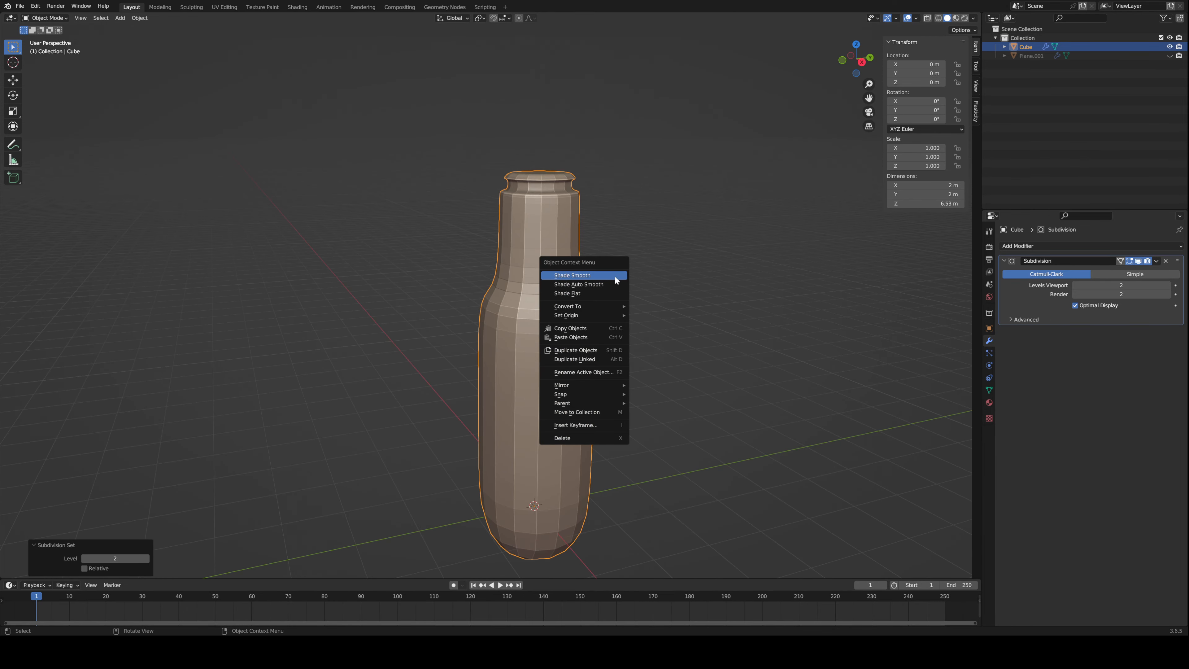
pyautogui.click(613, 275)
pyautogui.scroll(-3, 630, 279)
pyautogui.rightClick(627, 300)
pyautogui.click(627, 301)
pyautogui.moveTo(627, 297); pyautogui.dragTo(591, 324, button='middle')
pyautogui.scroll(5, 626, 269)
pyautogui.scroll(-4, 626, 270)
pyautogui.scroll(-3, 591, 324)
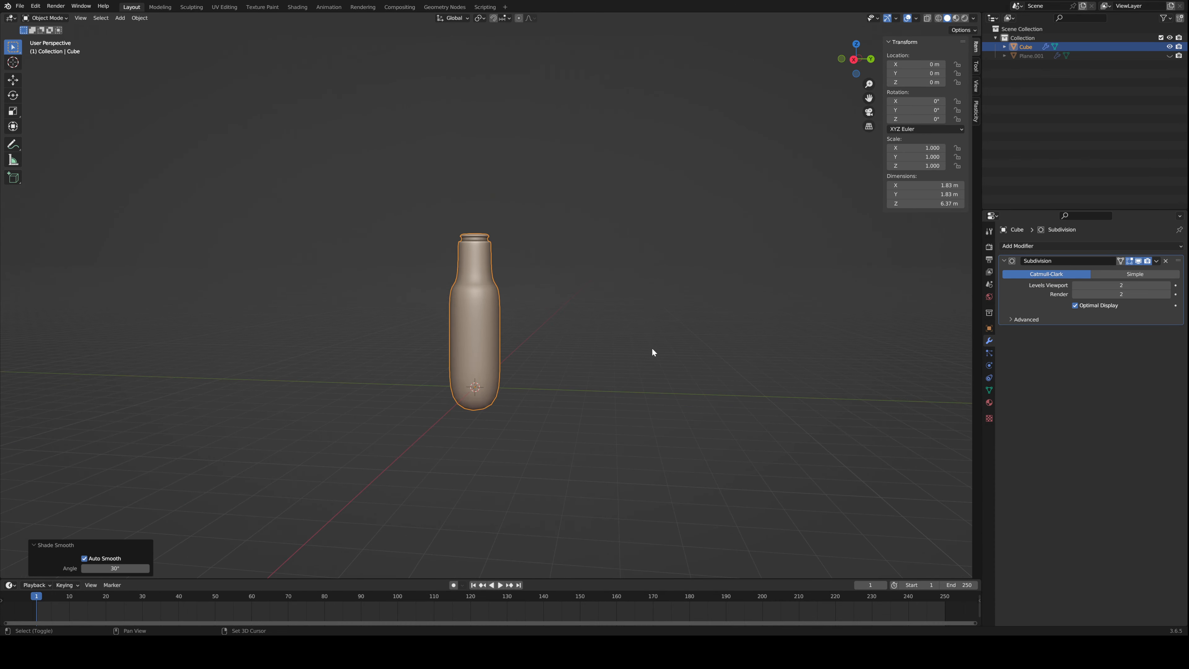
# - Delete the face capping the top of the bottle in Edit Mode to open its mouth
pyautogui.keyDown('shift'); pyautogui.moveTo(651, 348); pyautogui.dragTo(697, 346, button='middle'); pyautogui.keyUp('shift')
pyautogui.scroll(1, 625, 307)
pyautogui.scroll(2, 736, 247)
pyautogui.moveTo(693, 249); pyautogui.dragTo(665, 305, button='middle')
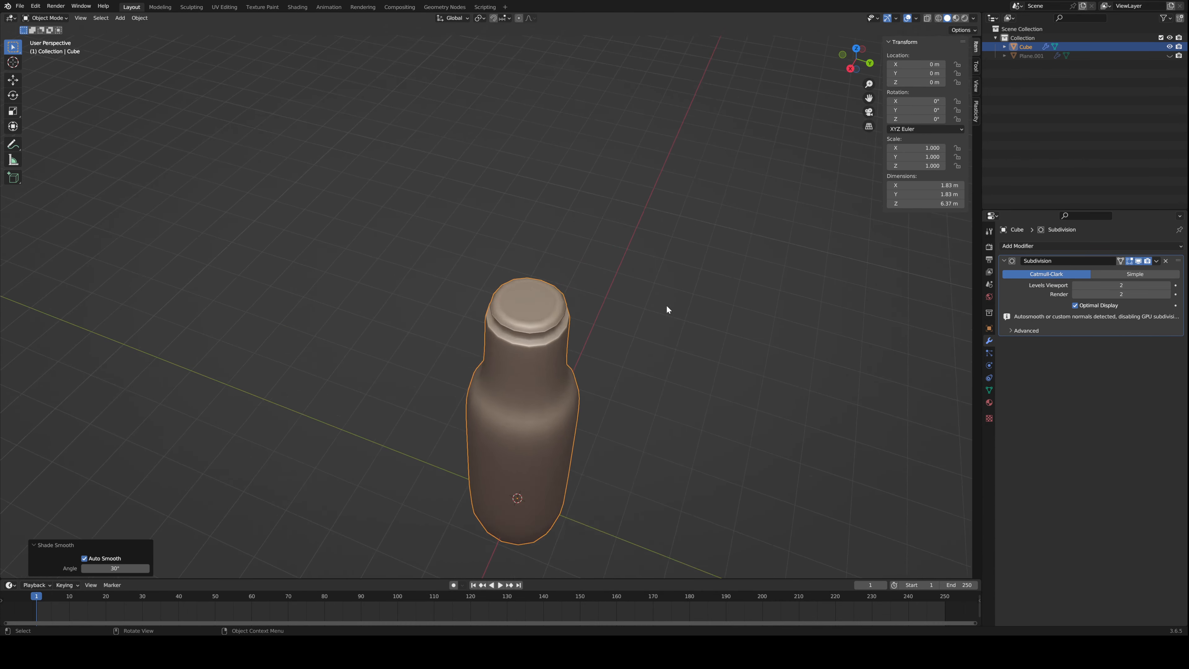
pyautogui.scroll(1, 655, 307)
pyautogui.press('Tab')
pyautogui.press('3')
pyautogui.click(547, 308)
pyautogui.press('x')
pyautogui.click(596, 318)
# - Select an edge loop on the bottle's lip, grow the selection twice and delete the selected faces
pyautogui.moveTo(596, 317); pyautogui.dragTo(573, 299, button='middle')
pyautogui.press('2')
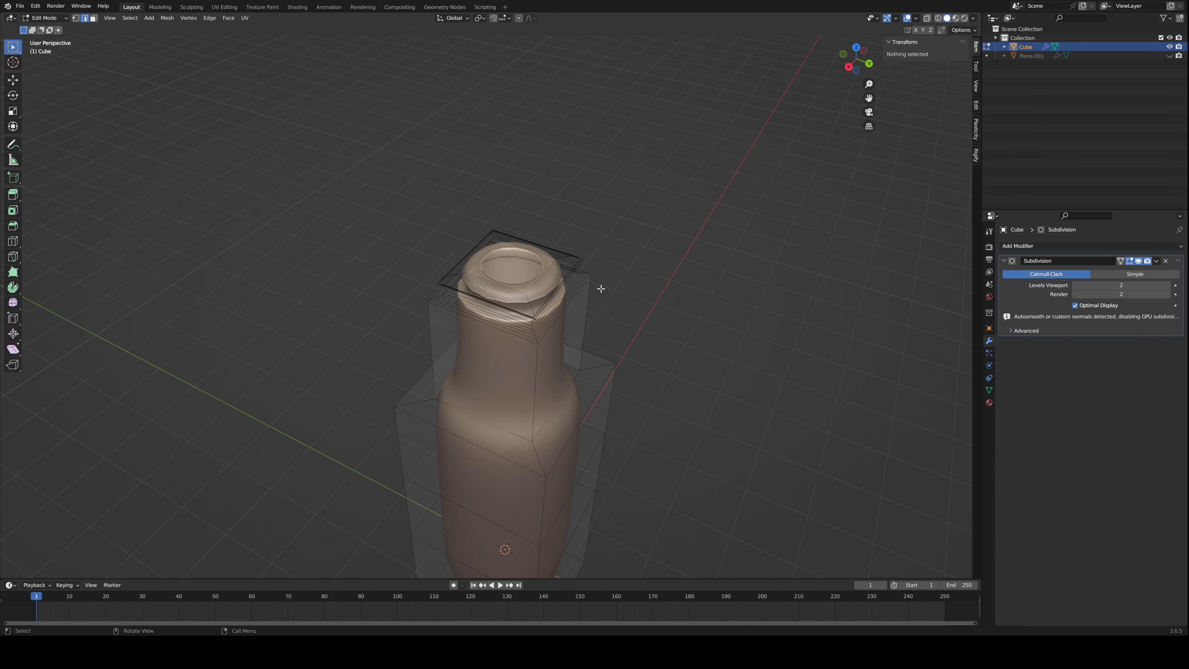
pyautogui.keyDown('alt'); pyautogui.click(549, 265); pyautogui.keyUp('alt')
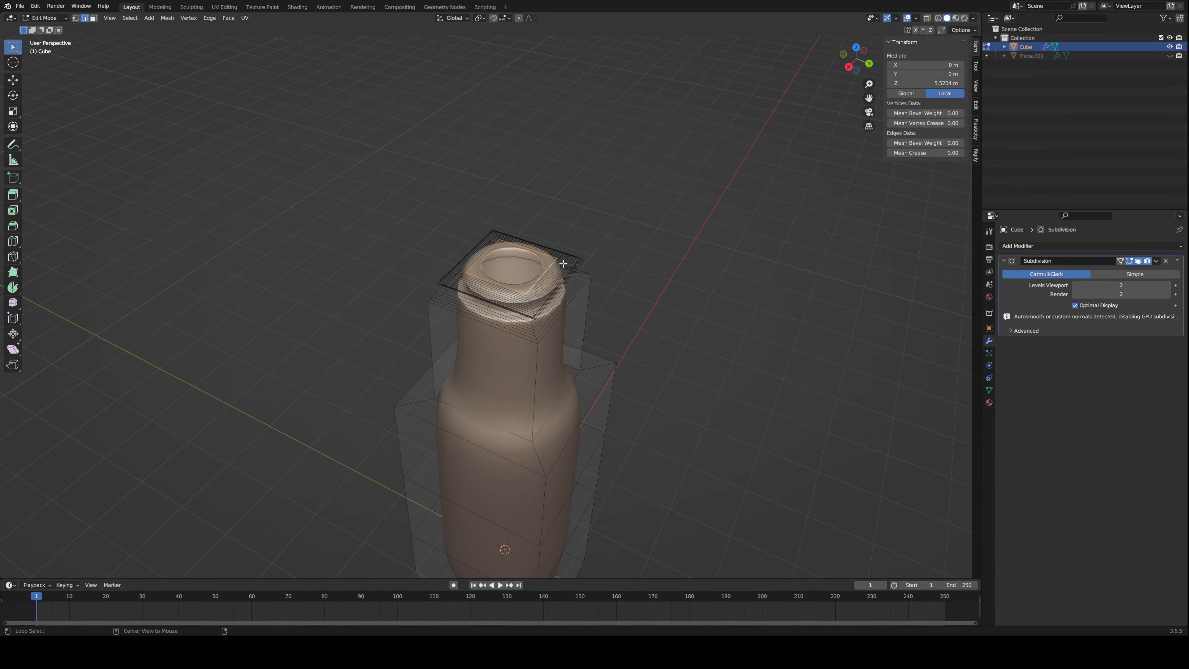
pyautogui.press('ctrl+KP_Add')
pyautogui.press('ctrl+KP_Add')
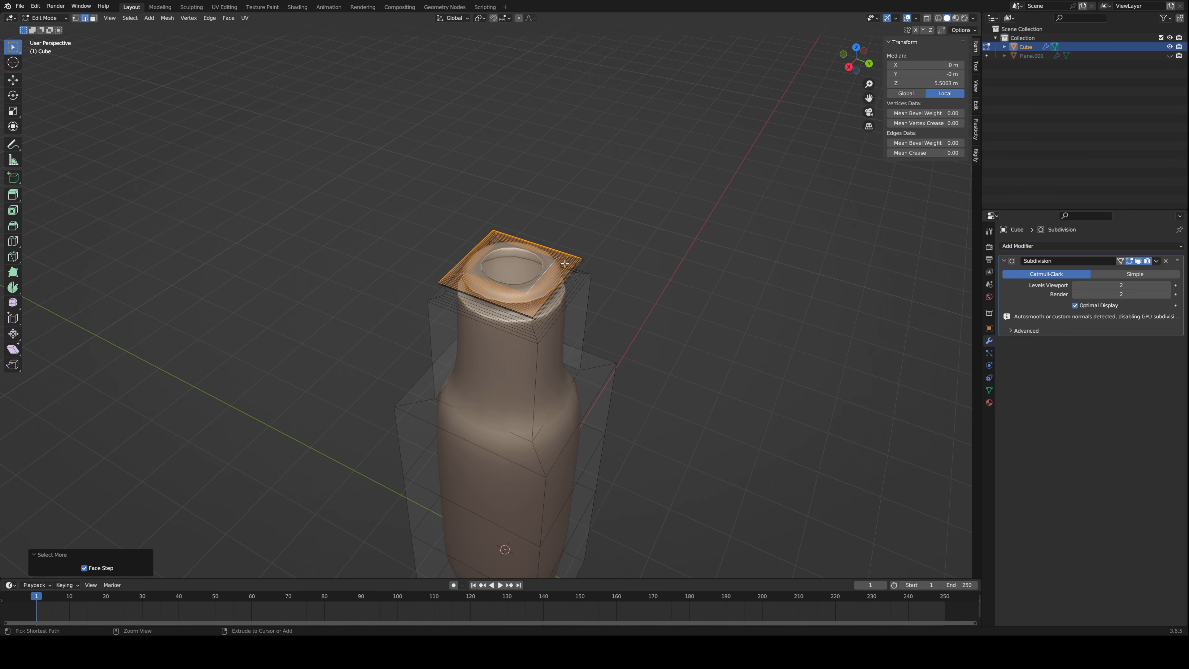
pyautogui.press('x')
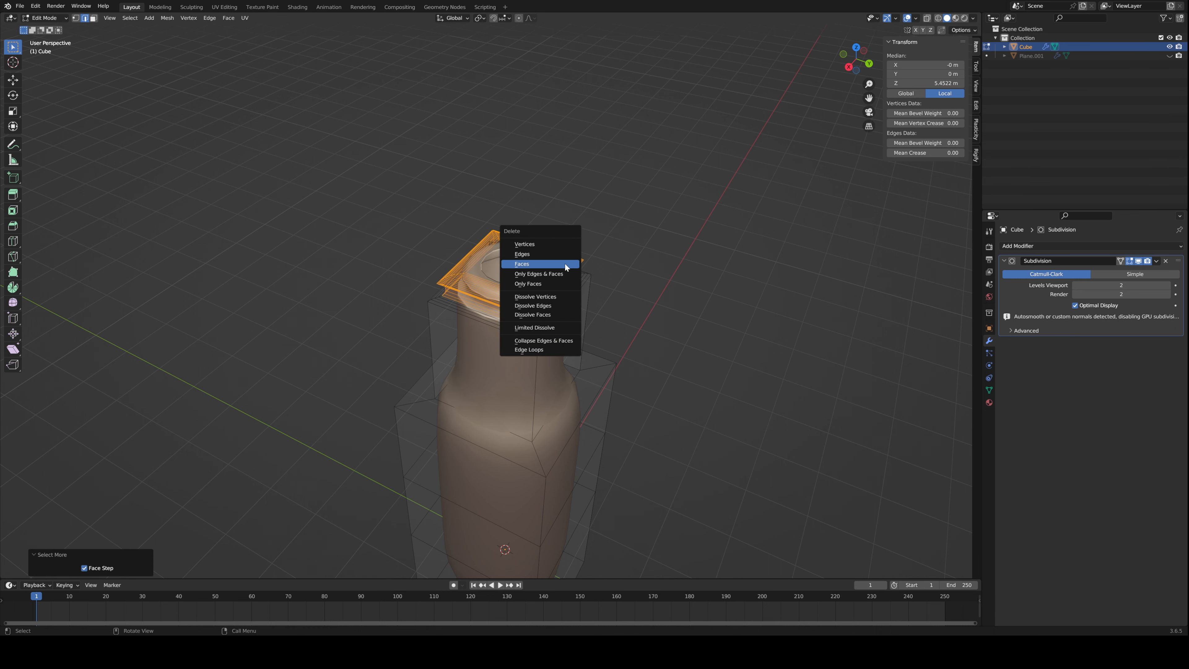
pyautogui.click(564, 263)
pyautogui.press('Tab')
# - Select the remaining narrow face rings around the neck's upper rim and delete them in Edit Mode
pyautogui.moveTo(565, 263); pyautogui.dragTo(563, 311, button='middle')
pyautogui.scroll(3, 563, 312)
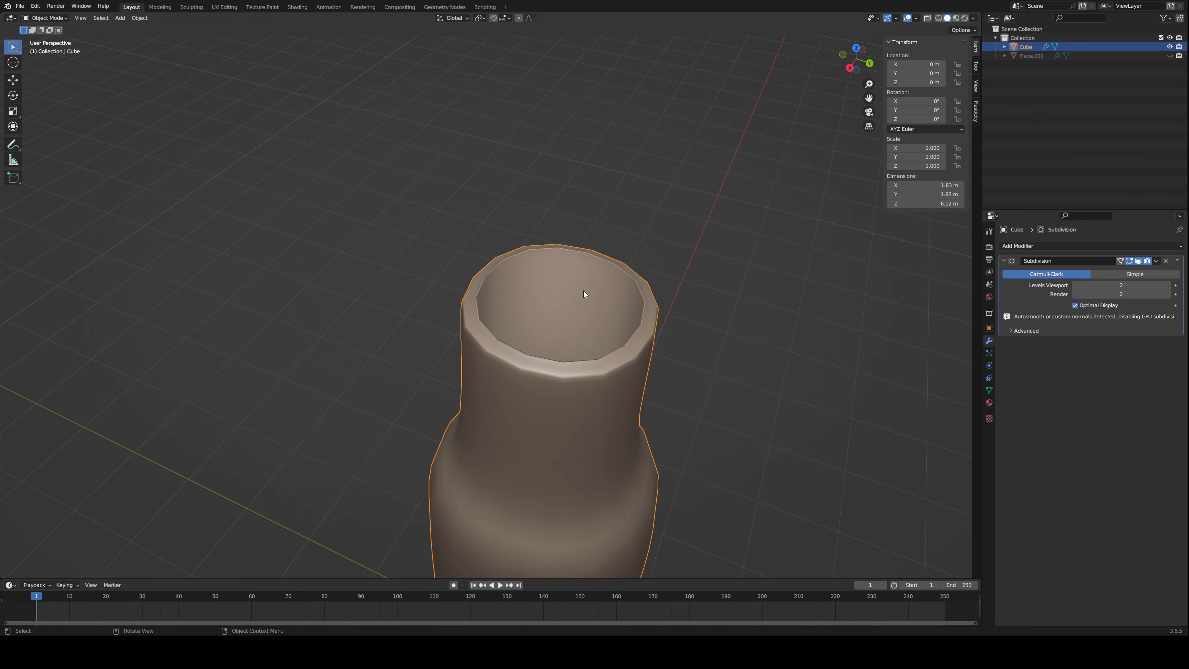
pyautogui.press('Tab')
pyautogui.press('3')
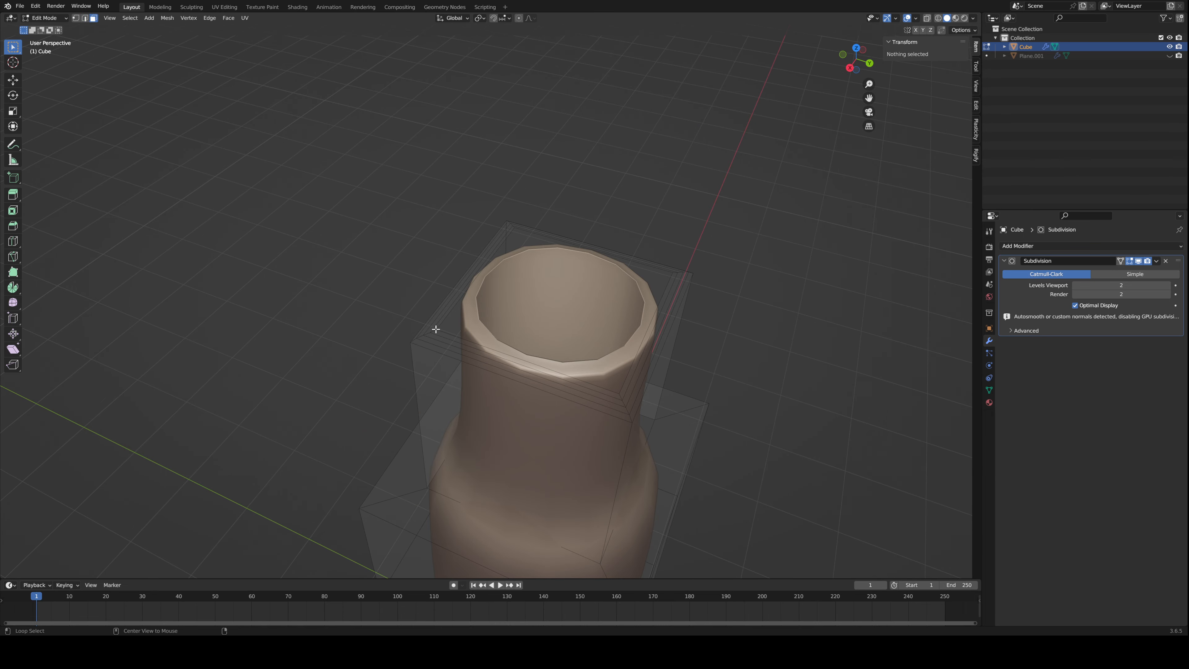
pyautogui.keyDown('alt'); pyautogui.click(435, 329); pyautogui.keyUp('alt')
pyautogui.press('ctrl+KP_Add')
pyautogui.press('ctrl+KP_Add')
pyautogui.press('x')
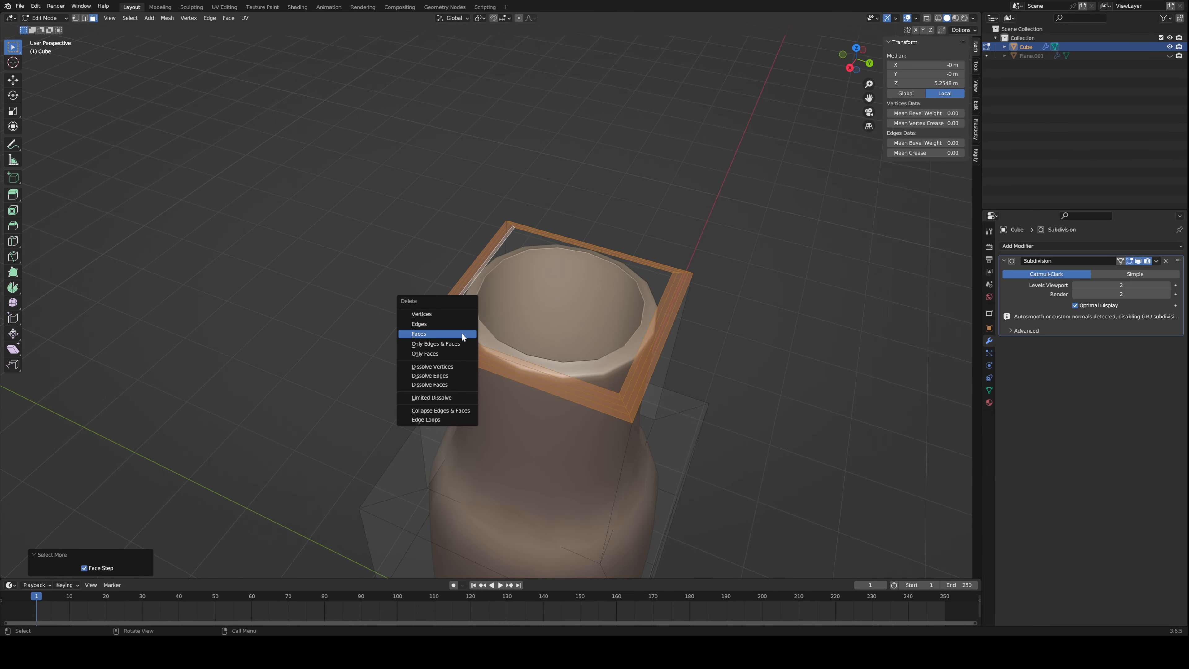
pyautogui.click(462, 334)
pyautogui.press('Tab')
# - Add a Solidify modifier to the bottle and set its thickness to 0.06 m
pyautogui.scroll(-2, 514, 270)
pyautogui.moveTo(719, 268); pyautogui.dragTo(712, 278, button='middle')
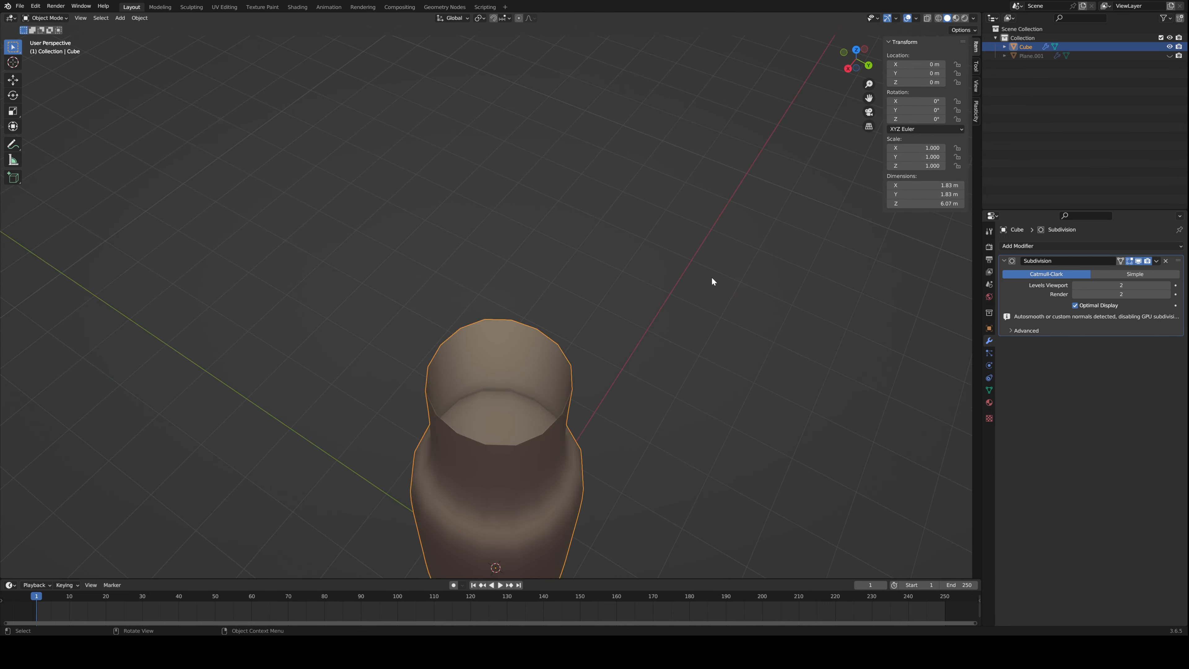
pyautogui.click(1038, 245)
pyautogui.click(1004, 401)
pyautogui.moveTo(1121, 366); pyautogui.dragTo(1144, 366)
# - Compare the thickened bottle at subdivision level 1, and set it back to level 2
pyautogui.scroll(-3, 744, 315)
pyautogui.moveTo(742, 314); pyautogui.dragTo(719, 293, button='middle')
pyautogui.scroll(4, 736, 310)
pyautogui.hotkey('ctrl', '1')
pyautogui.scroll(-3, 719, 317)
pyautogui.hotkey('ctrl', '2')
pyautogui.click(1032, 246)
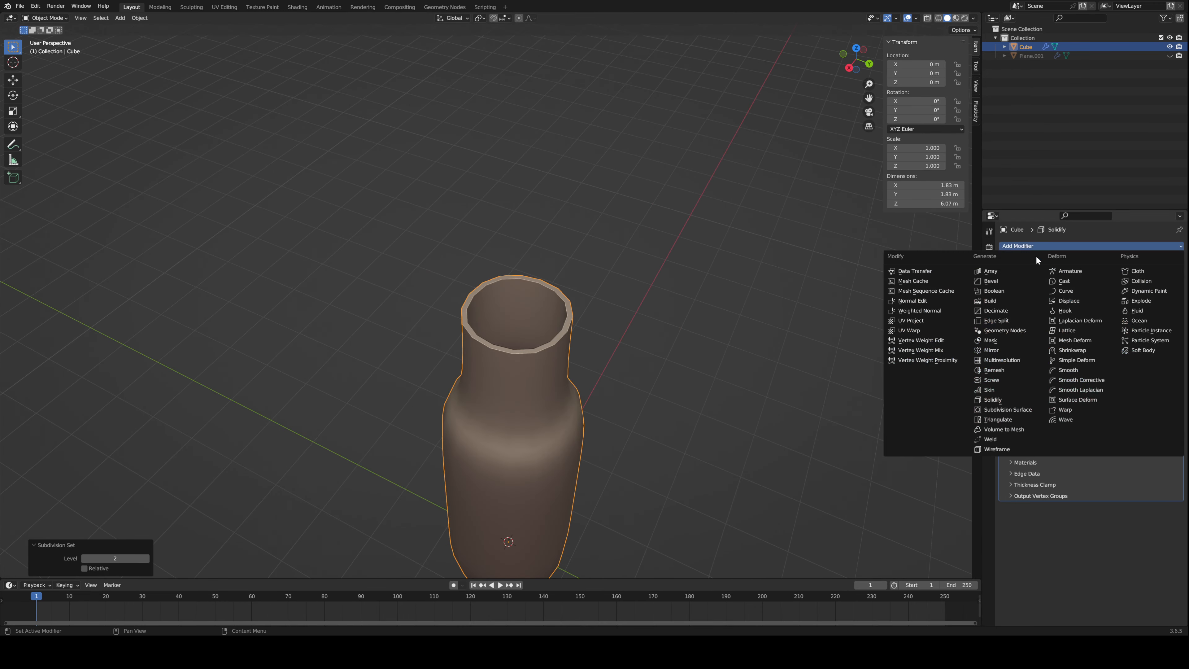
pyautogui.press('Escape')
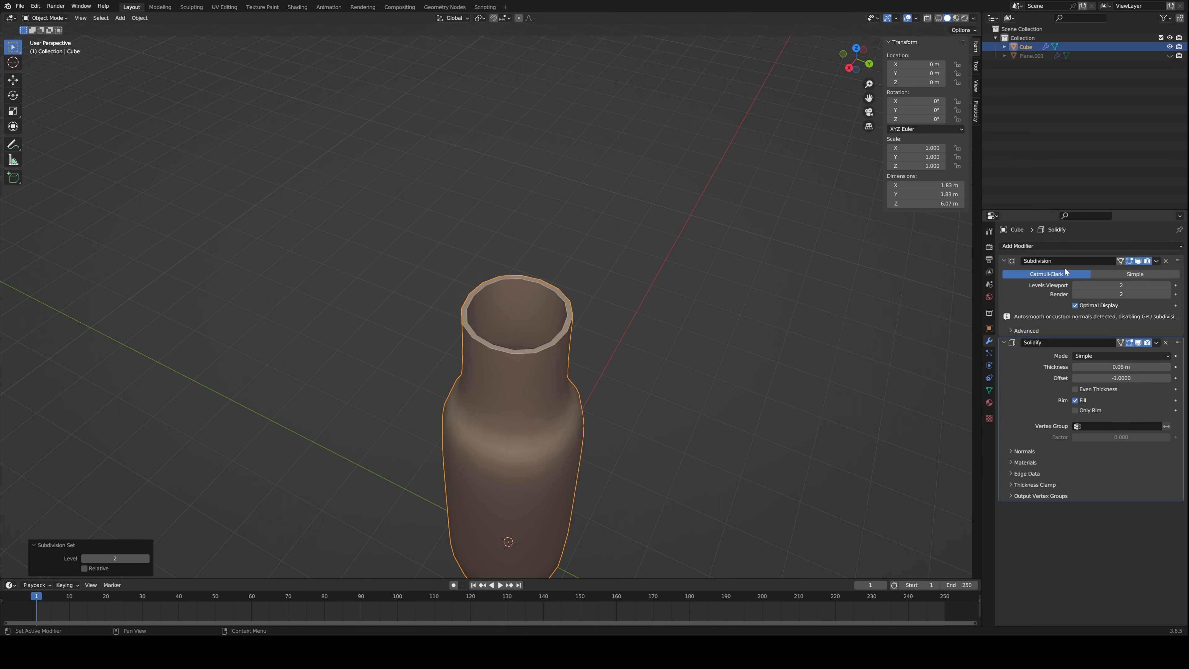
# - Set the bottle's subdivision to level 1 and add a second Subdivision Surface modifier after Solidify
pyautogui.hotkey('ctrl', '1')
pyautogui.click(1001, 247)
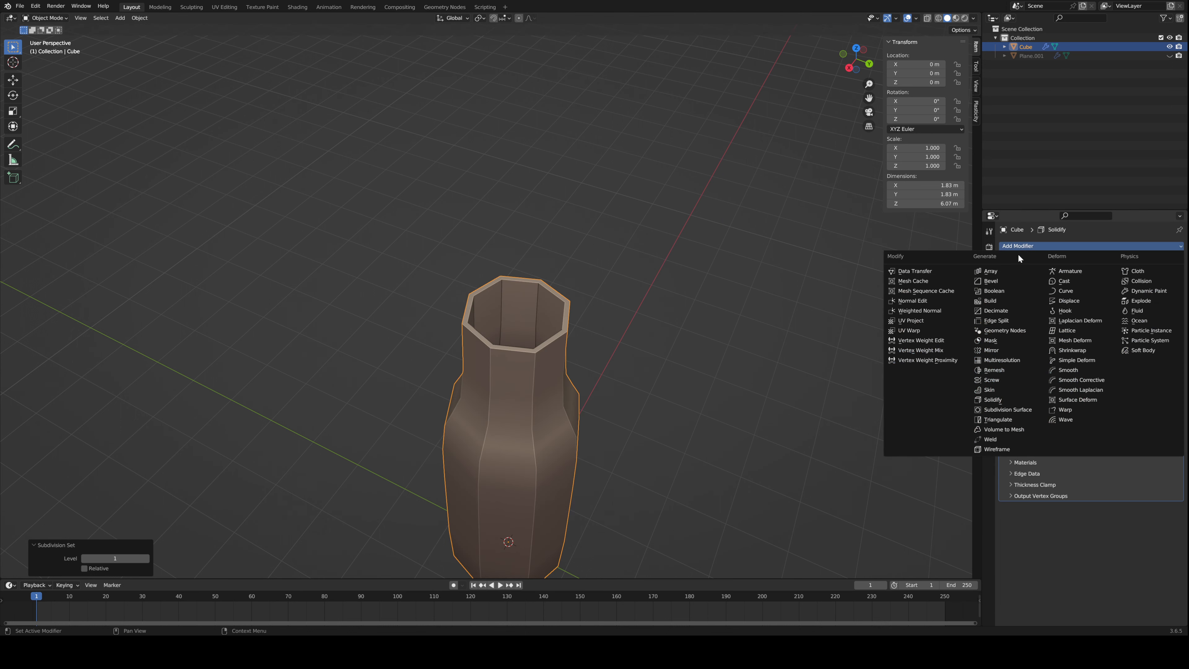
pyautogui.click(1018, 411)
pyautogui.scroll(-2, 675, 326)
pyautogui.moveTo(676, 326); pyautogui.dragTo(682, 298, button='middle')
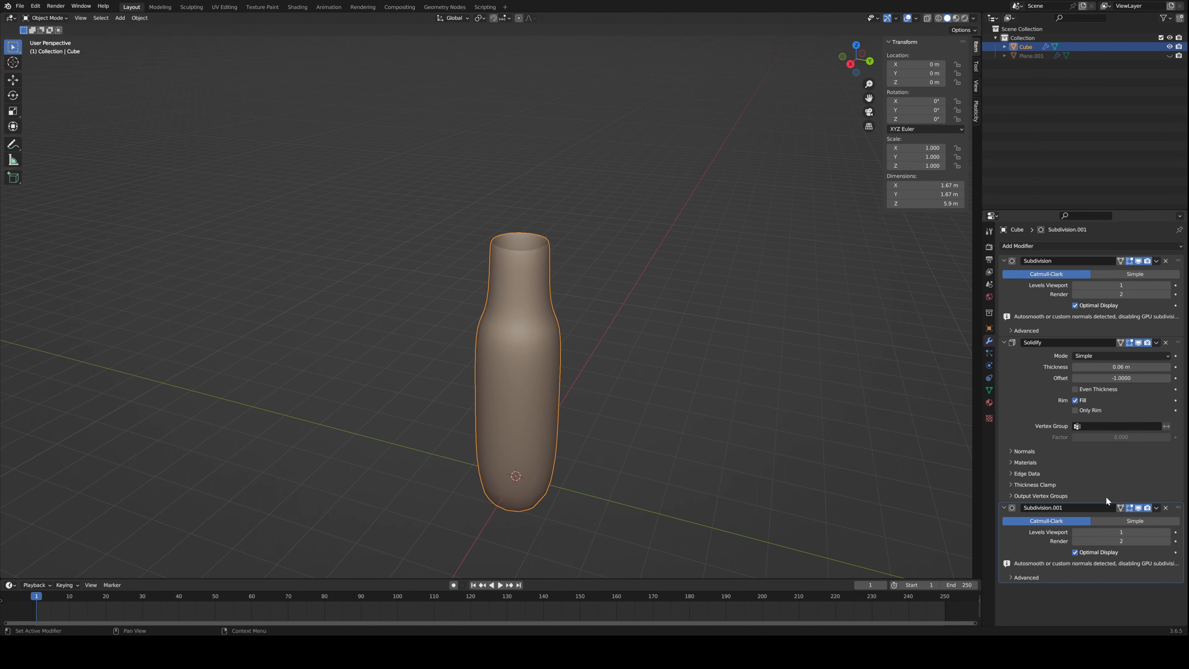
# - Set the bottle's Solidify thickness to 0.25 m
pyautogui.moveTo(745, 337); pyautogui.dragTo(1095, 370, button='middle')
pyautogui.scroll(2, 820, 395)
pyautogui.moveTo(1095, 369)
pyautogui.mouseDown()
pyautogui.moveTo(1181, 368)
pyautogui.moveTo(1137, 368)
pyautogui.moveTo(1152, 368)
pyautogui.mouseUp()
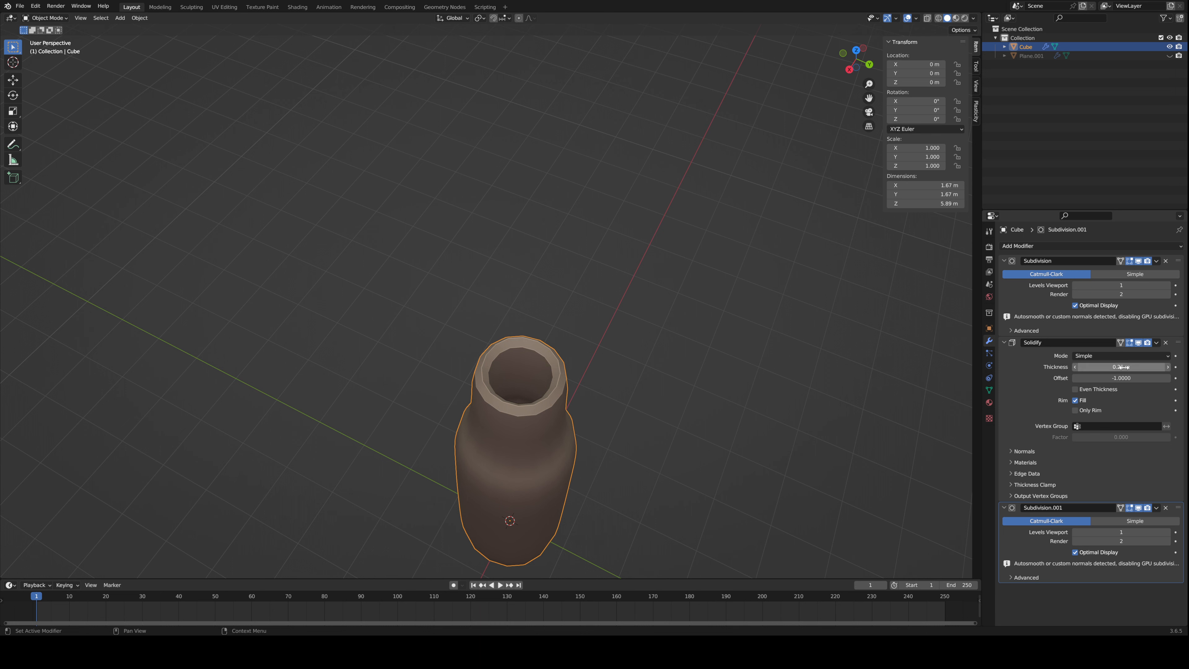
pyautogui.scroll(8, 671, 385)
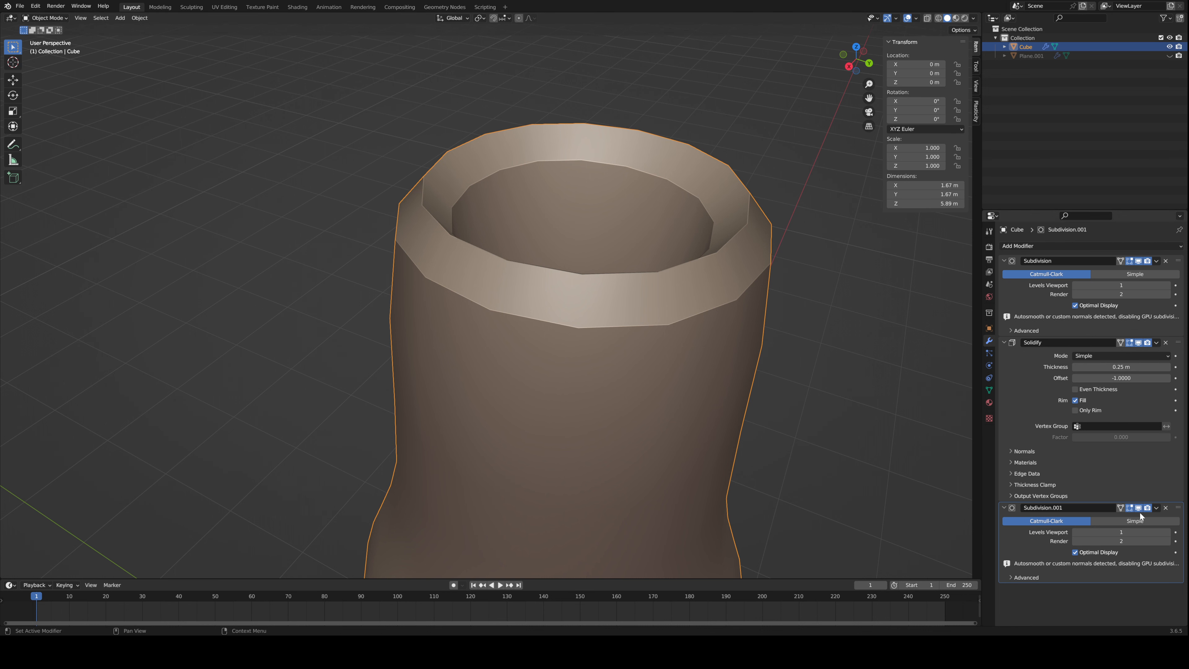
# - Try the Simple type on the second Subdivision modifier and set it back to Catmull-Clark
pyautogui.click(1140, 522)
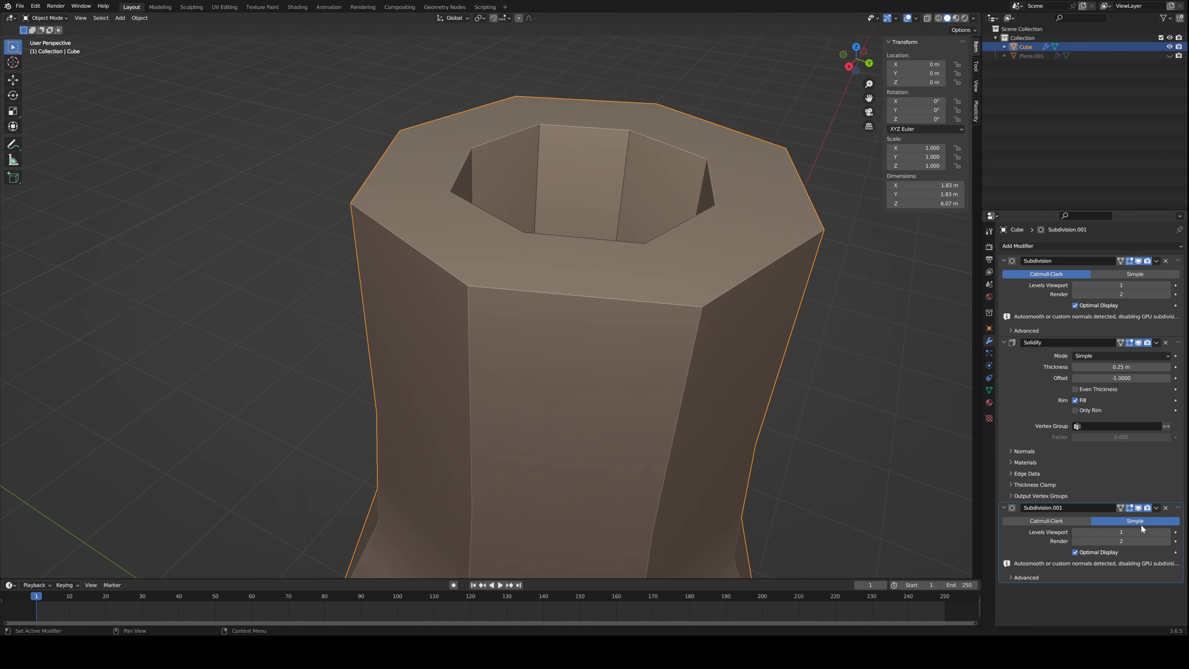
pyautogui.click(1076, 521)
pyautogui.scroll(-4, 775, 389)
# - Add a Bevel modifier placed directly after Solidify and set its amount to 0.03 m
pyautogui.click(1076, 246)
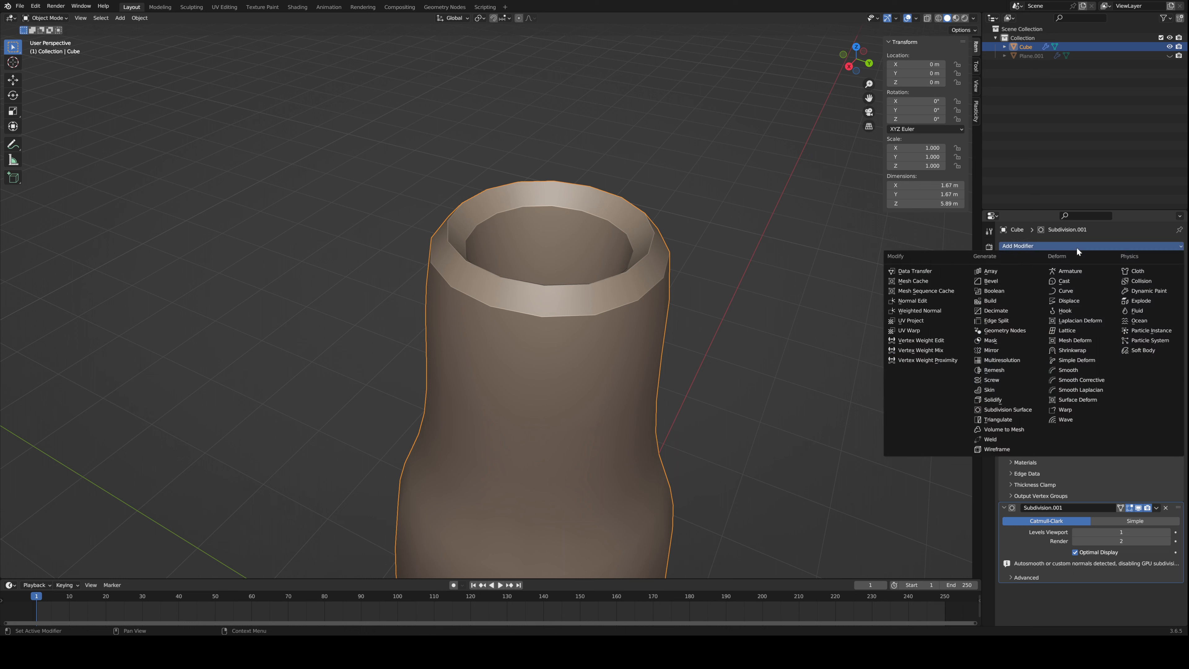
pyautogui.click(1003, 280)
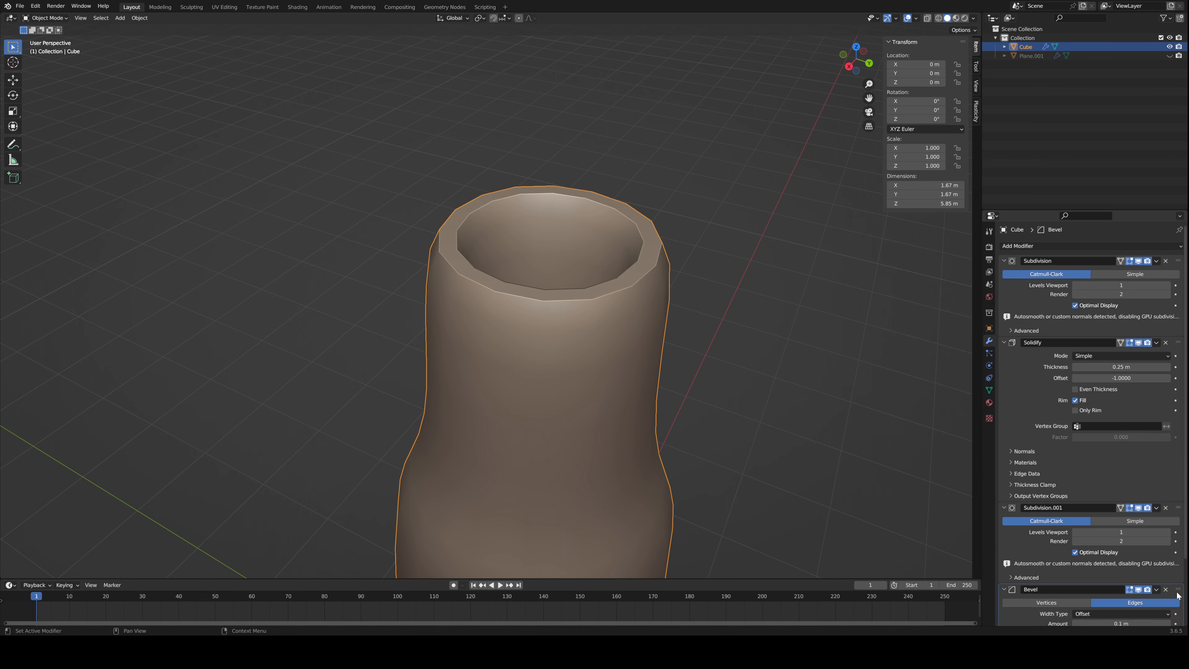
pyautogui.click(1165, 508)
pyautogui.moveTo(745, 342); pyautogui.dragTo(668, 314, button='middle')
pyautogui.scroll(-4, 668, 310)
pyautogui.moveTo(533, 201); pyautogui.dragTo(501, 277, button='middle')
pyautogui.moveTo(1121, 542); pyautogui.dragTo(1091, 542)
pyautogui.moveTo(786, 449); pyautogui.dragTo(693, 321, button='middle')
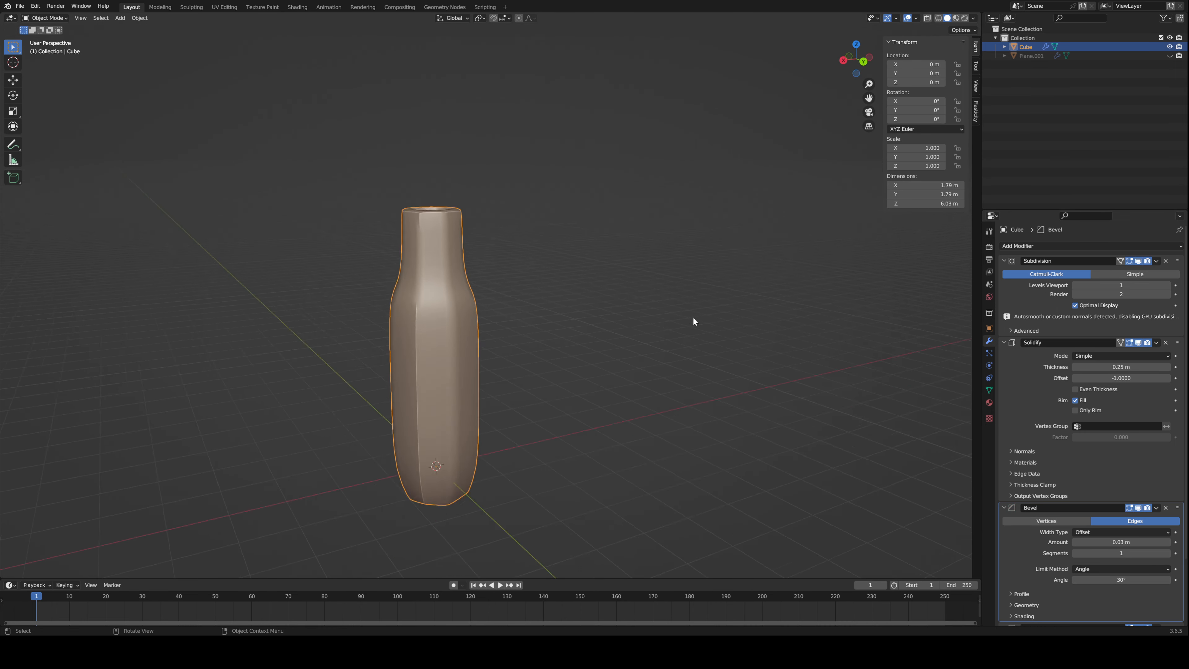
pyautogui.scroll(3, 707, 374)
pyautogui.moveTo(707, 375); pyautogui.dragTo(693, 313, button='middle')
pyautogui.scroll(-3, 692, 314)
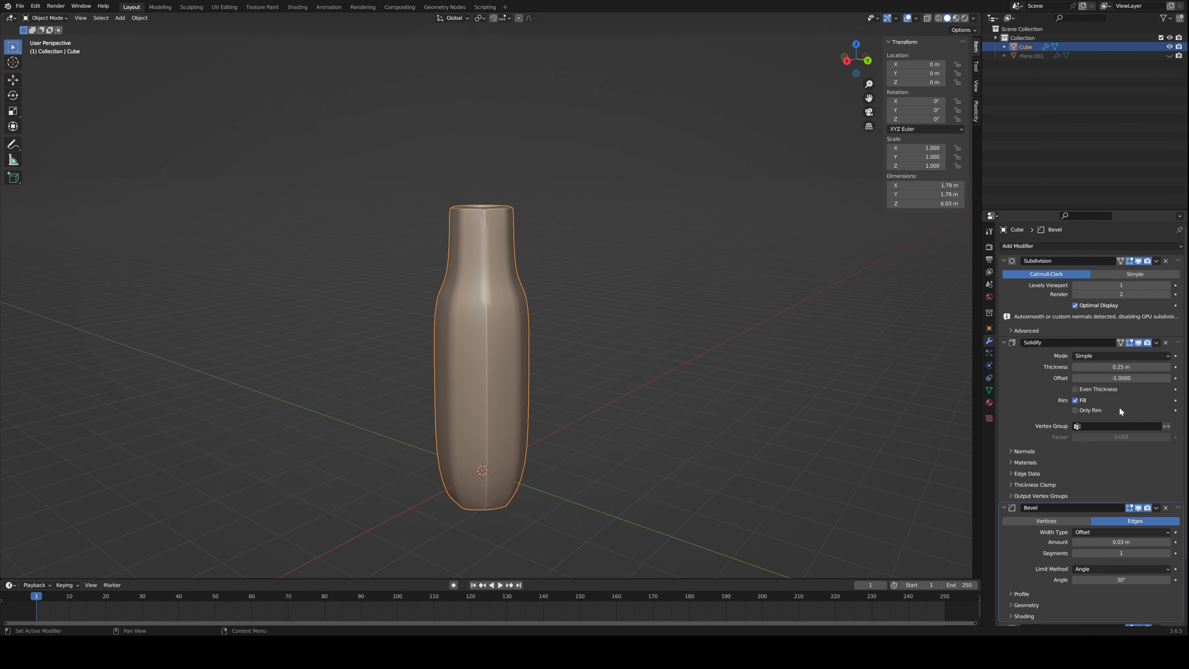
# - Remove the Bevel and second Subdivision modifiers, and set the Solidify thickness to 0.07 m
pyautogui.click(1165, 508)
pyautogui.moveTo(870, 417); pyautogui.dragTo(878, 455, button='middle')
pyautogui.scroll(4, 842, 431)
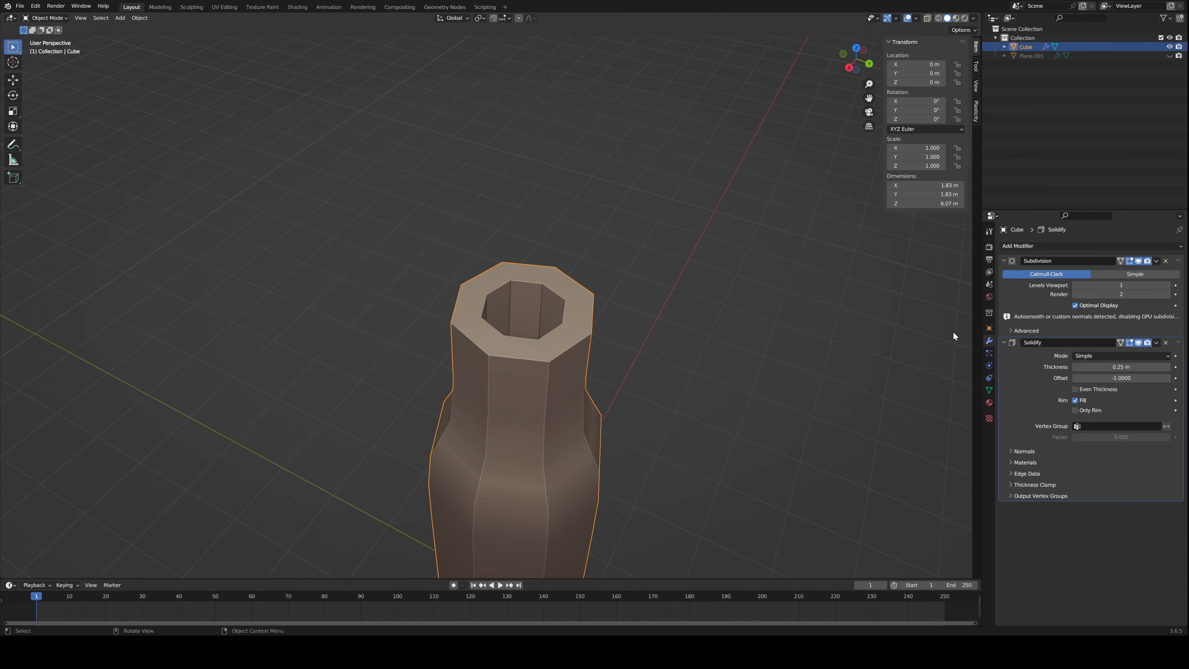
pyautogui.moveTo(1111, 367); pyautogui.dragTo(1076, 367)
pyautogui.scroll(-3, 693, 373)
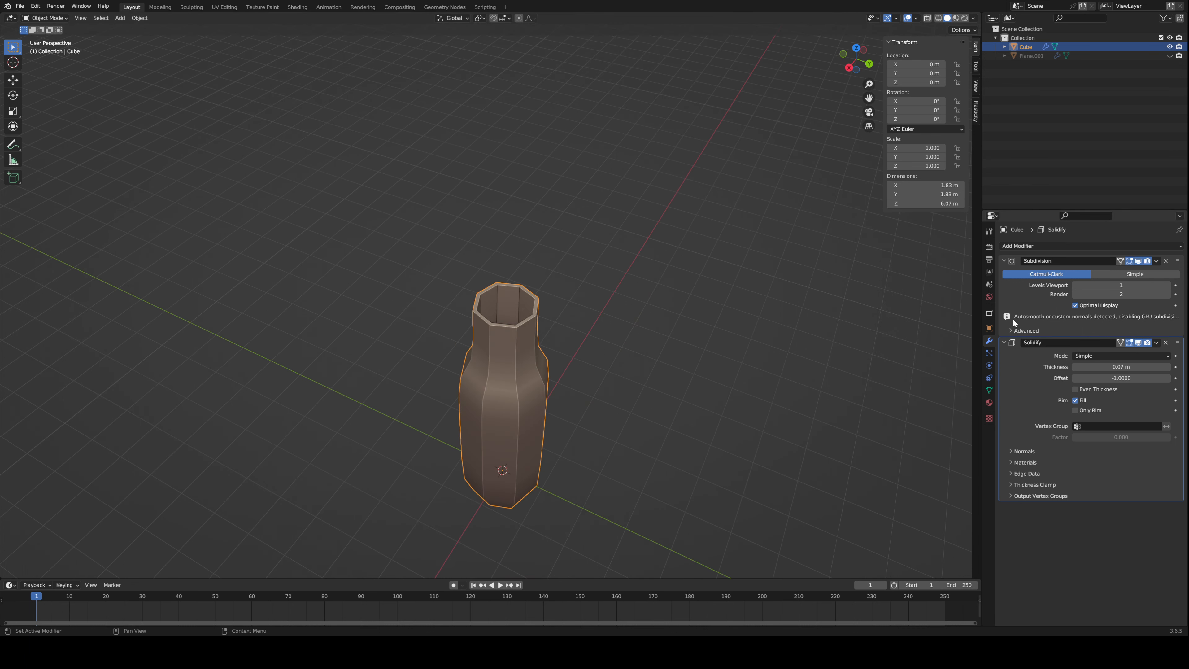
# - Apply the bottle's Subdivision and Solidify modifiers and enter Edit Mode
pyautogui.hotkey('ctrl', 'a')
pyautogui.hotkey('ctrl', 'a')
pyautogui.press('Tab')
# - Bevel the edges of the rim's top face loop by about 0.0144 m with one segment and a Superellipse profile
pyautogui.scroll(5, 719, 287)
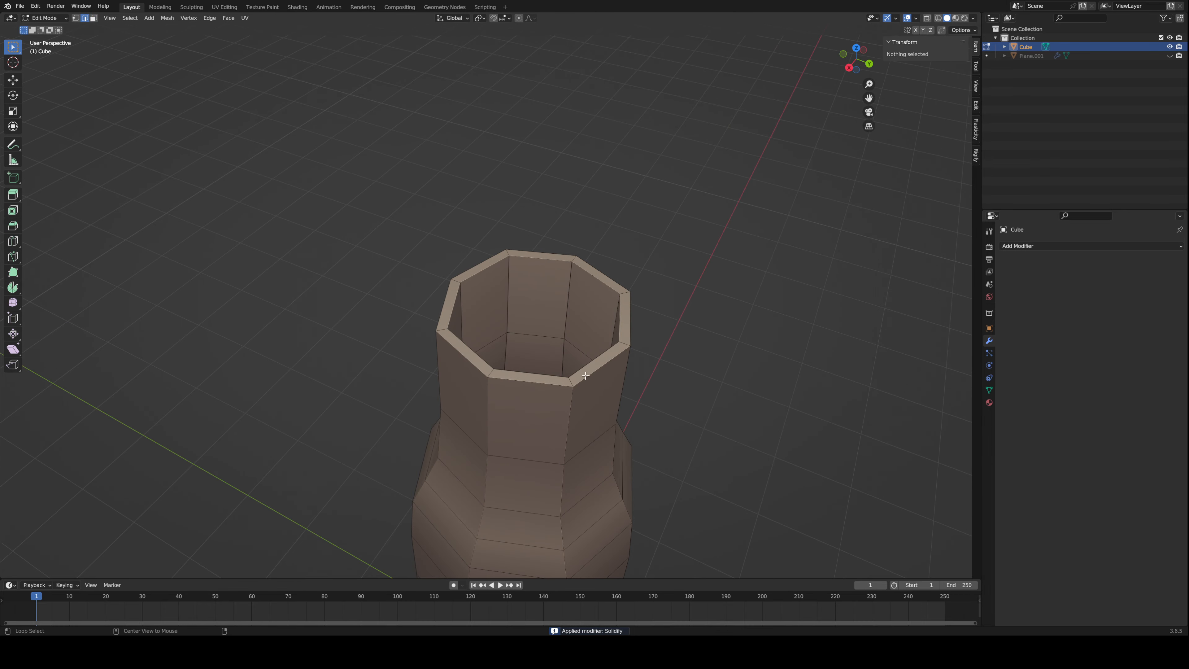
pyautogui.keyDown('alt'); pyautogui.click(586, 369); pyautogui.keyUp('alt')
pyautogui.scroll(2, 815, 399)
pyautogui.hotkey('ctrl', 'b')
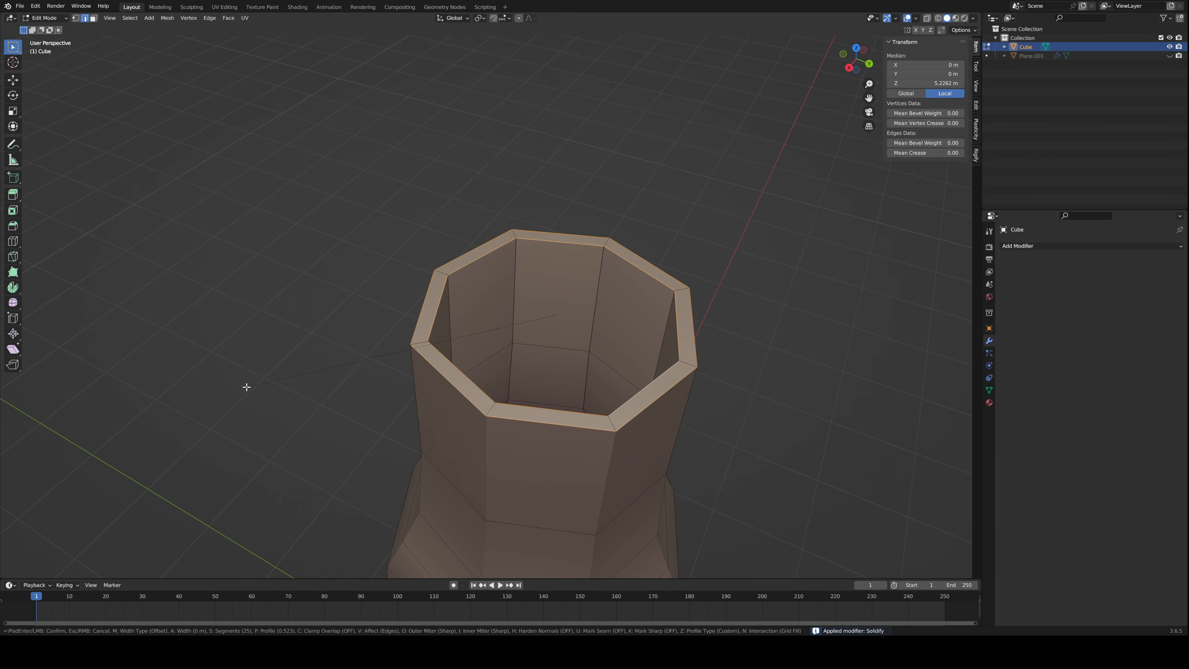
pyautogui.scroll(-20, 233, 405)
pyautogui.scroll(-1, 233, 404)
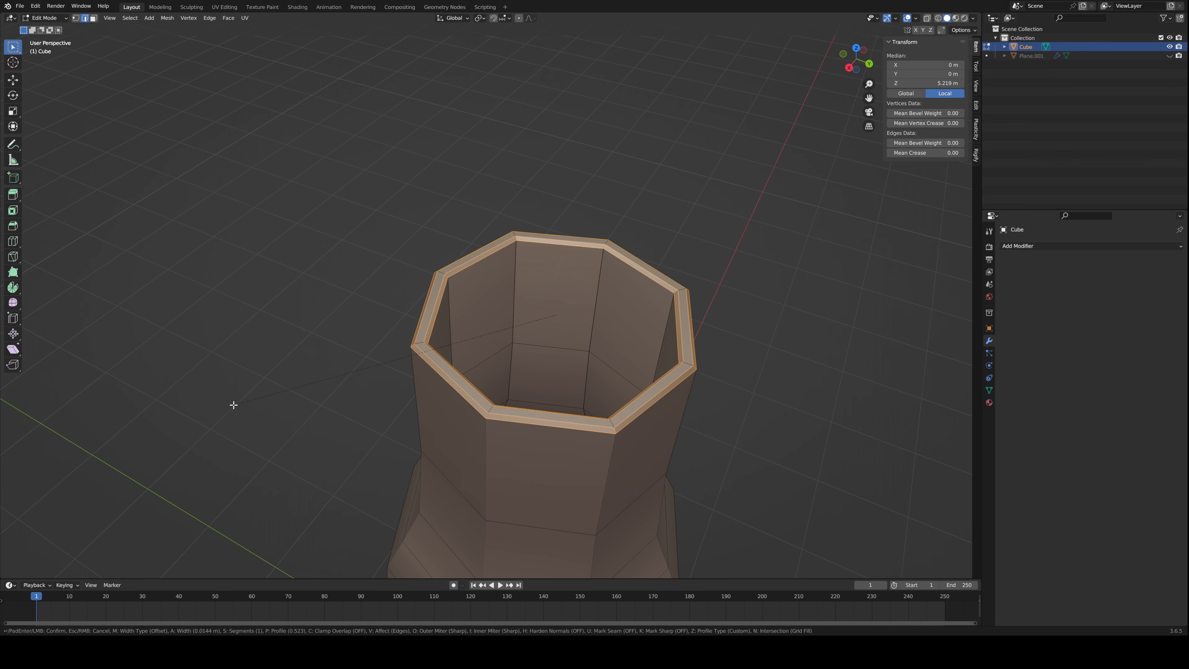
pyautogui.click(234, 405)
pyautogui.scroll(-2, 238, 398)
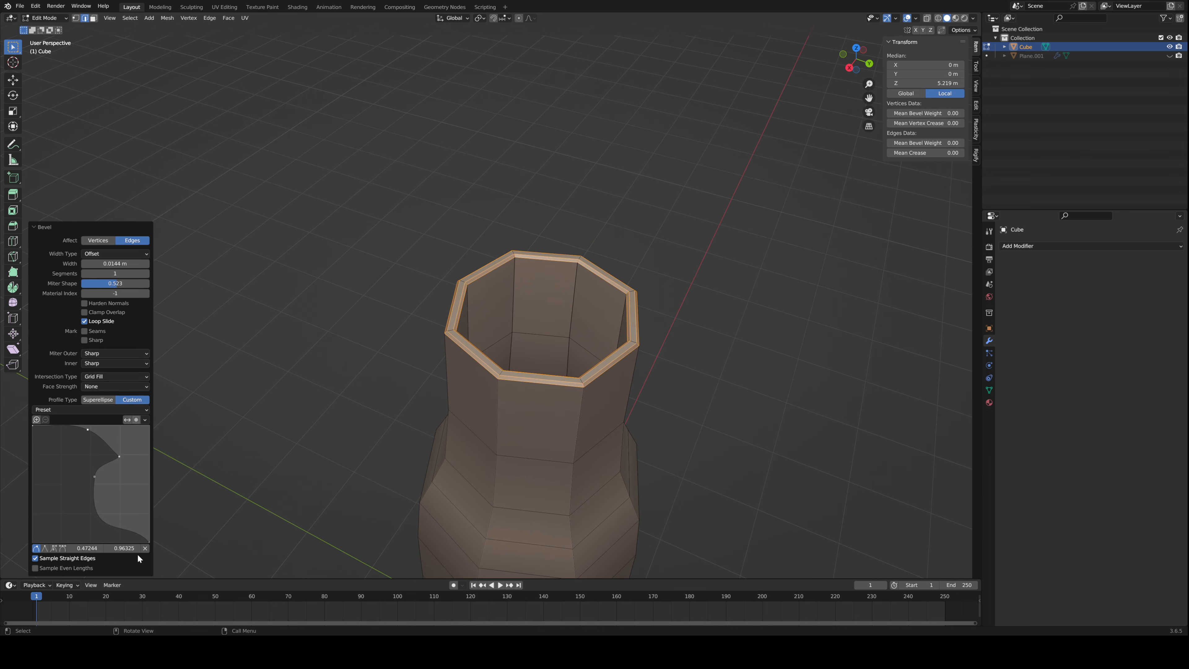
pyautogui.click(107, 399)
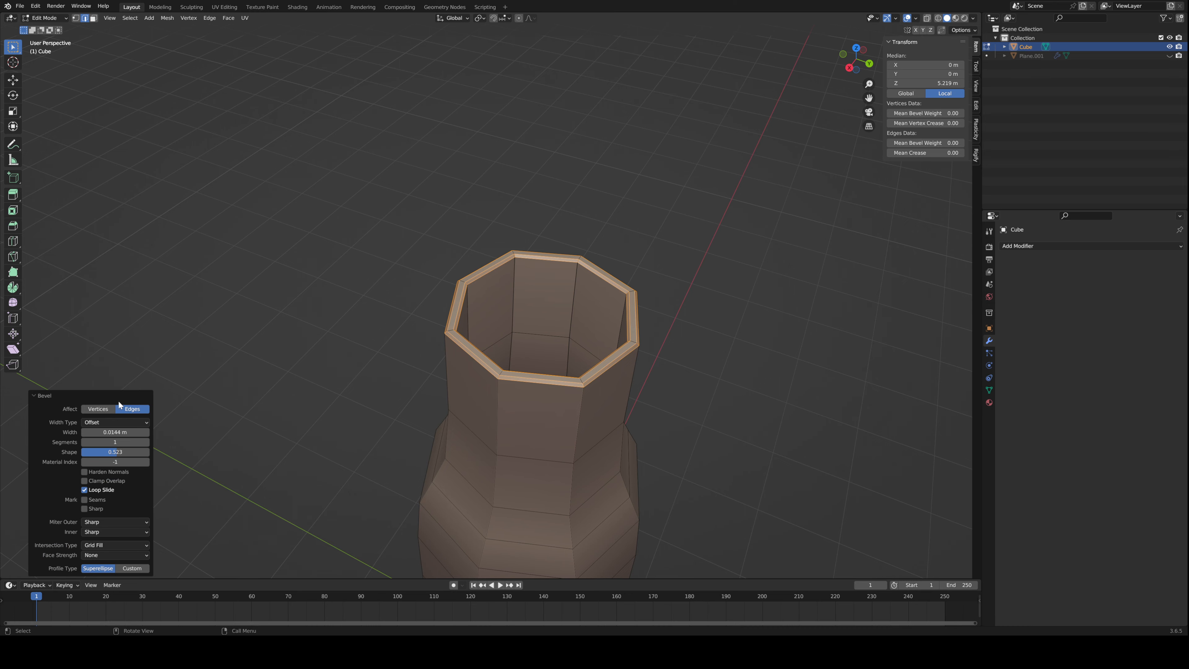
# - Return to Object Mode, add a level 1 Subdivision modifier to the bottle and check the rim
pyautogui.scroll(4, 334, 377)
pyautogui.press('Tab')
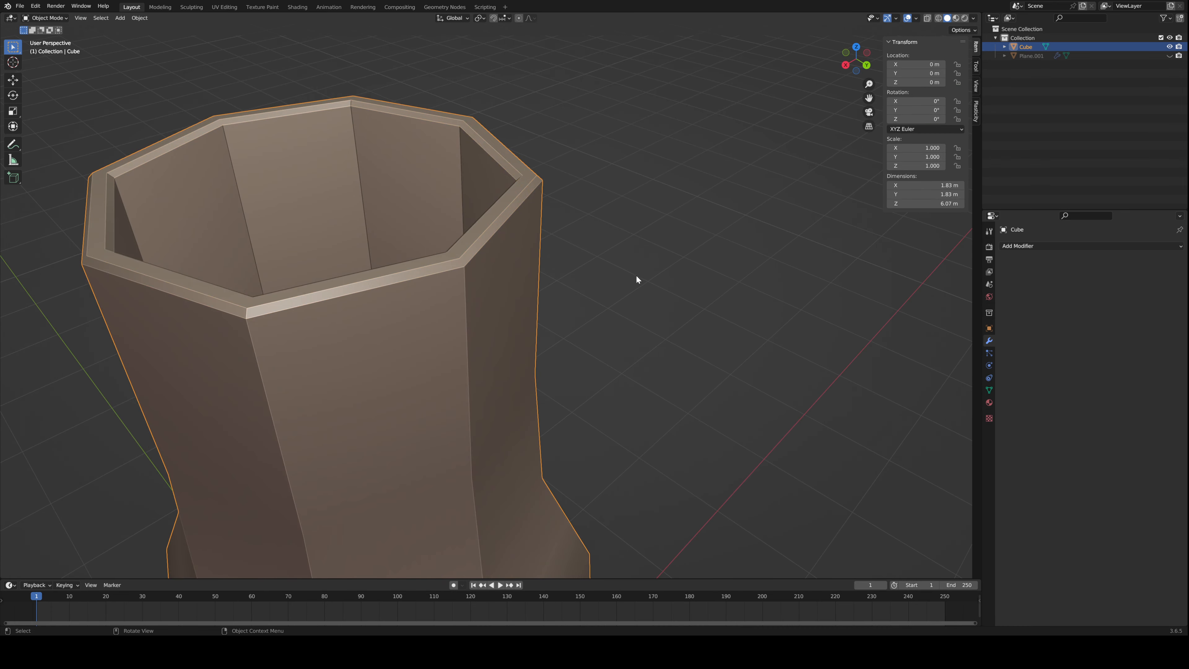
pyautogui.hotkey('ctrl', '1')
pyautogui.scroll(-3, 629, 295)
pyautogui.moveTo(626, 306); pyautogui.dragTo(668, 310, button='middle')
pyautogui.press('Tab')
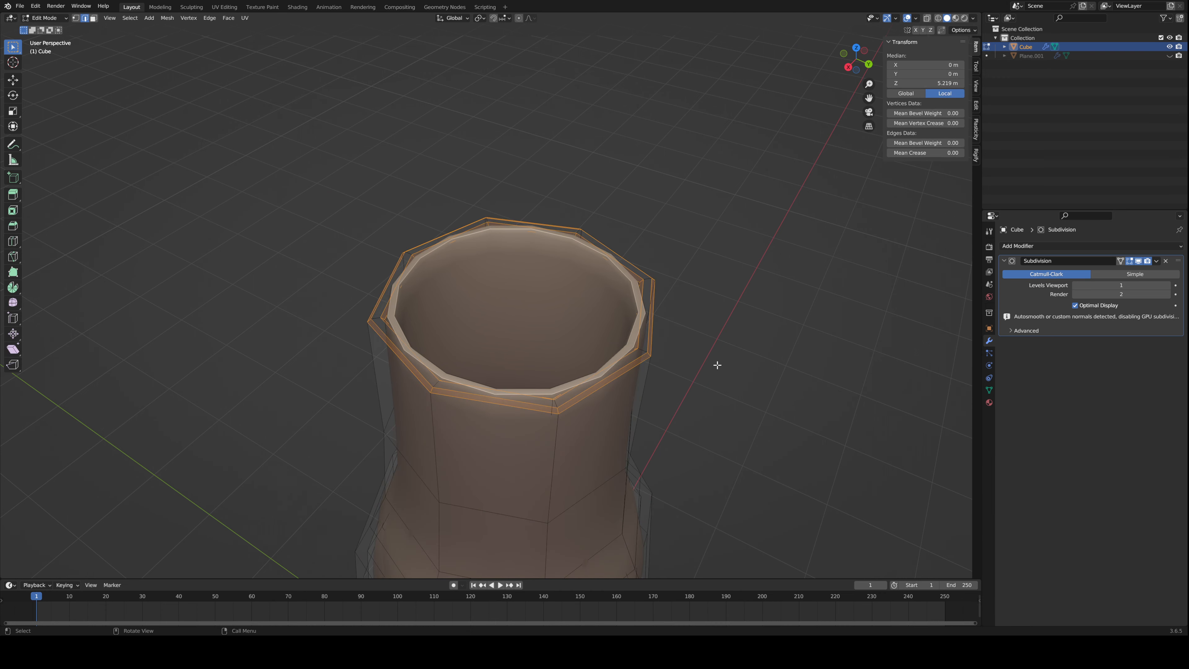
pyautogui.press('Tab')
pyautogui.moveTo(724, 369)
pyautogui.mouseDown(button='middle')
pyautogui.moveTo(710, 414)
pyautogui.moveTo(703, 375)
pyautogui.mouseUp(button='middle')
# - Bevel the rim's outer edge loop by about 0.0071 m with one segment in Edit Mode
pyautogui.press('Tab')
pyautogui.scroll(3, 704, 375)
pyautogui.keyDown('alt'); pyautogui.click(509, 343); pyautogui.keyUp('alt')
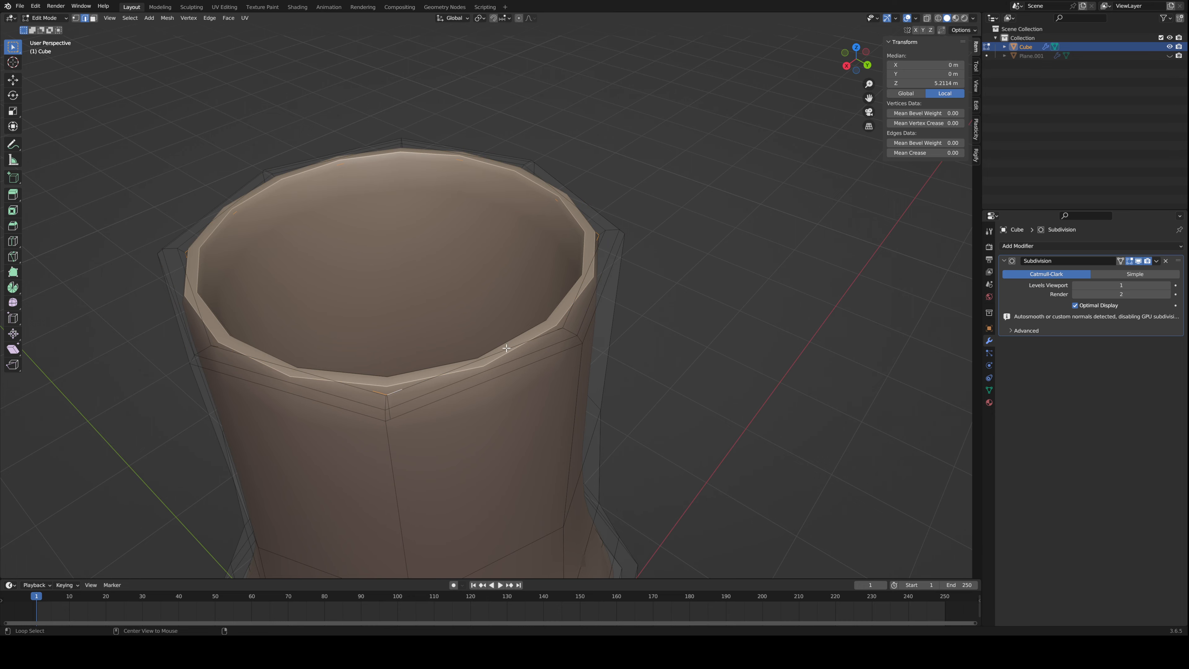
pyautogui.hotkey('ctrl', 'b')
pyautogui.click(576, 401)
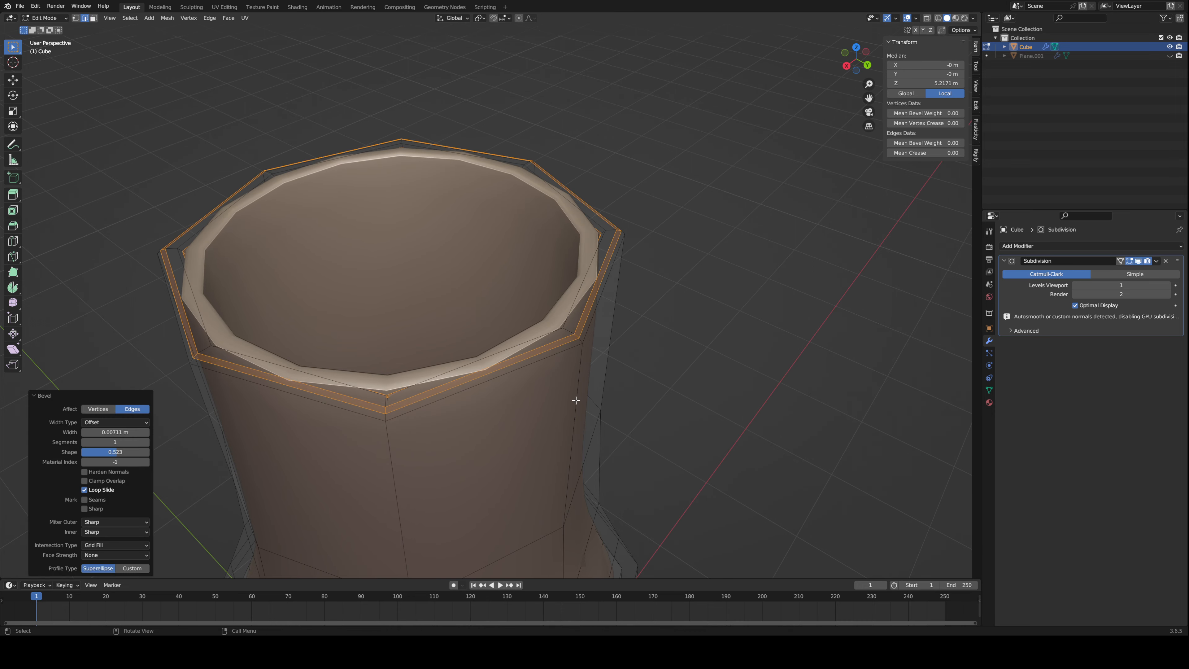
# - Return to Object Mode and set the bottle's subdivision to level 4
pyautogui.press('Tab')
pyautogui.scroll(-6, 576, 401)
pyautogui.moveTo(583, 410)
pyautogui.mouseDown(button='middle')
pyautogui.moveTo(593, 355)
pyautogui.moveTo(576, 494)
pyautogui.moveTo(590, 375)
pyautogui.moveTo(580, 427)
pyautogui.moveTo(606, 365)
pyautogui.moveTo(556, 486)
pyautogui.moveTo(610, 404)
pyautogui.moveTo(574, 410)
pyautogui.mouseUp(button='middle')
pyautogui.hotkey('ctrl', '4')
pyautogui.hotkey('shift', 'a')
pyautogui.scroll(-2, 543, 373)
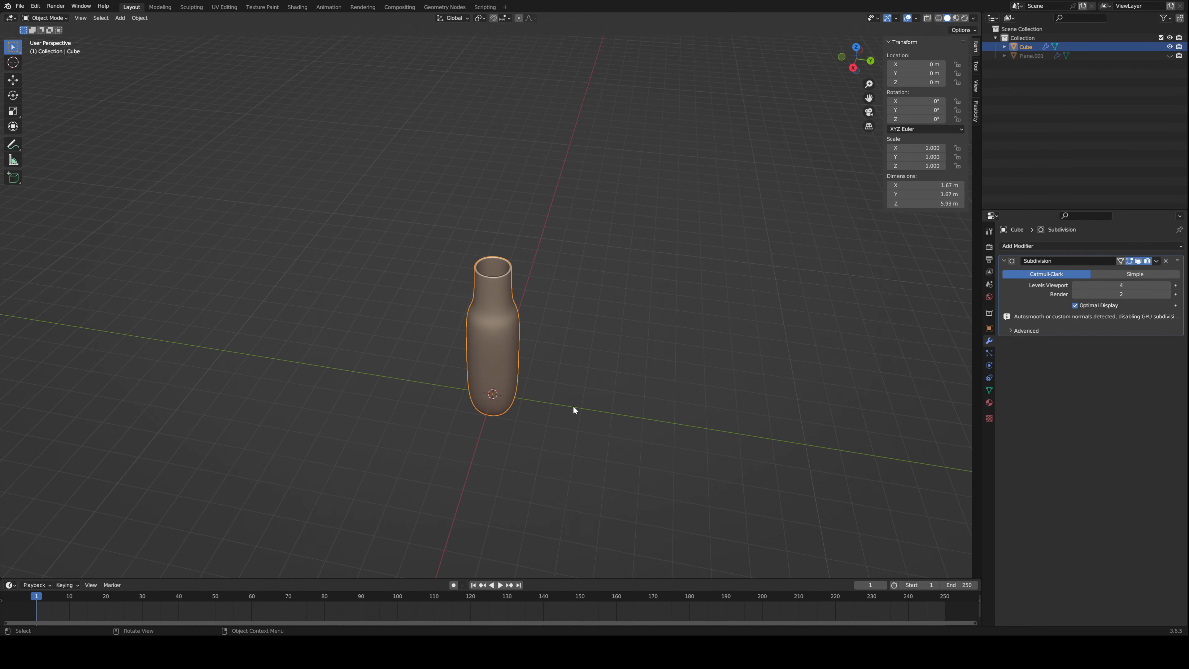
# - Delete the bottle and add a plane with a level 2 Subdivision modifier
pyautogui.press('Delete')
pyautogui.moveTo(610, 291); pyautogui.dragTo(650, 334, button='middle')
pyautogui.hotkey('shift', 'a')
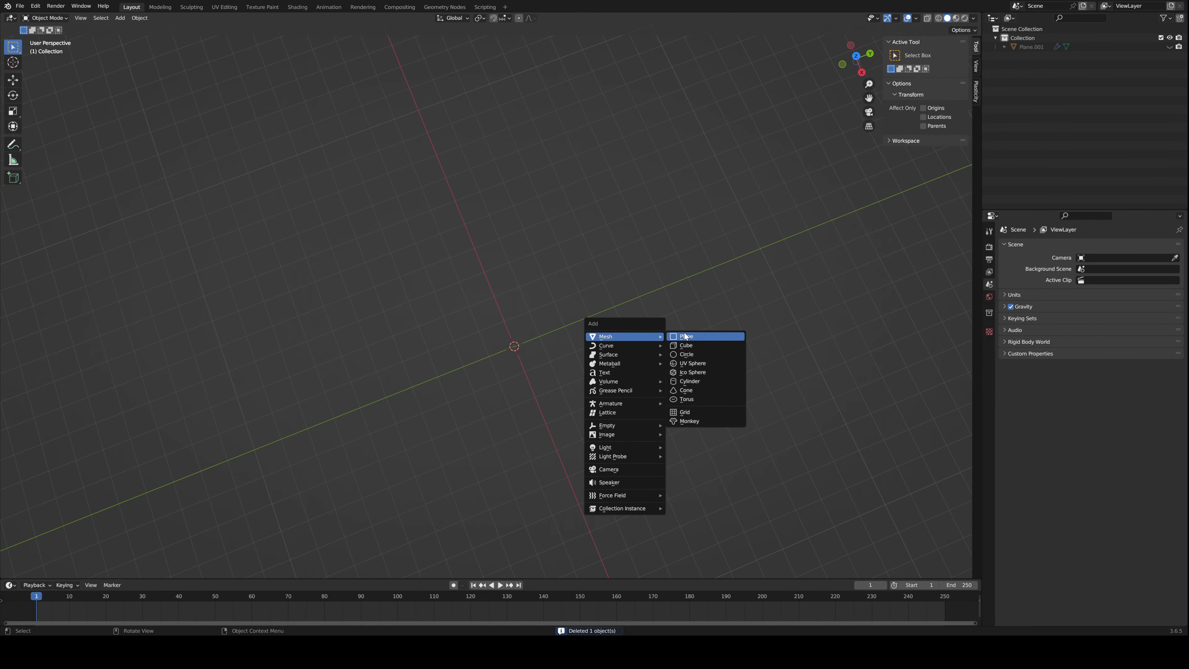
pyautogui.click(685, 336)
pyautogui.hotkey('ctrl', '1')
pyautogui.scroll(3, 653, 365)
pyautogui.hotkey('ctrl', '2')
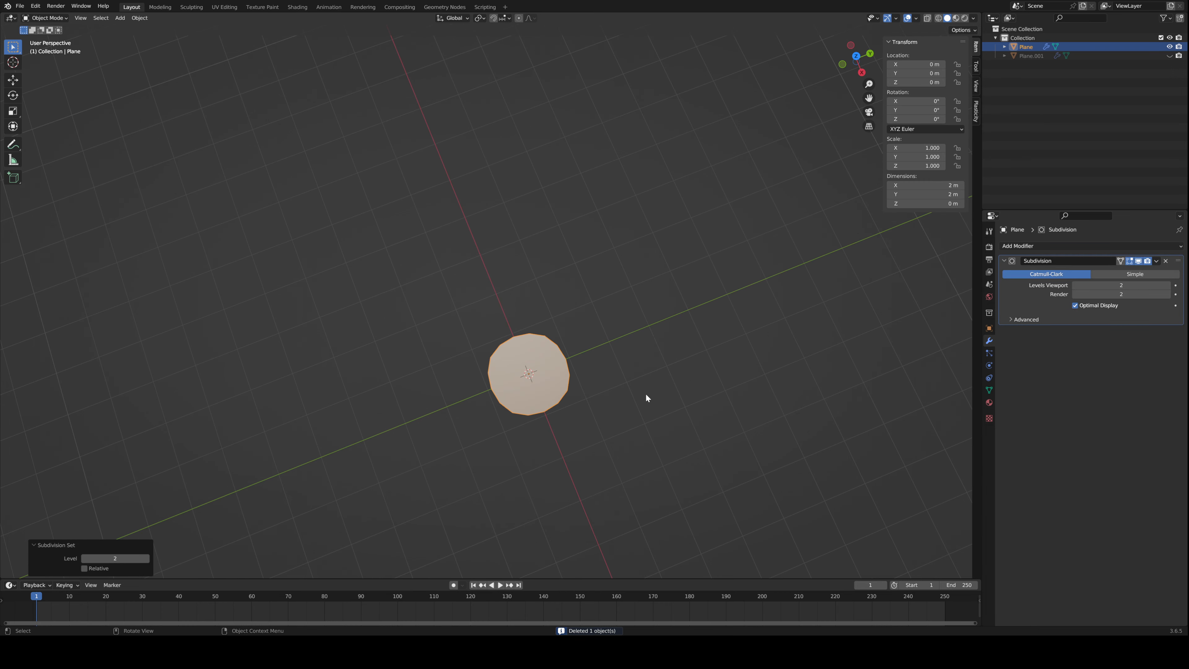
# - Add a centred loop cut along the plane's X direction in Edit Mode
pyautogui.scroll(1, 646, 398)
pyautogui.press('Tab')
pyautogui.hotkey('ctrl', 'r')
pyautogui.click(532, 409)
pyautogui.rightClick(535, 413)
# - Move the plane's middle end vertex along the X axis to about 2.35 m to form a petal tip
pyautogui.click(533, 411)
pyautogui.press('g')
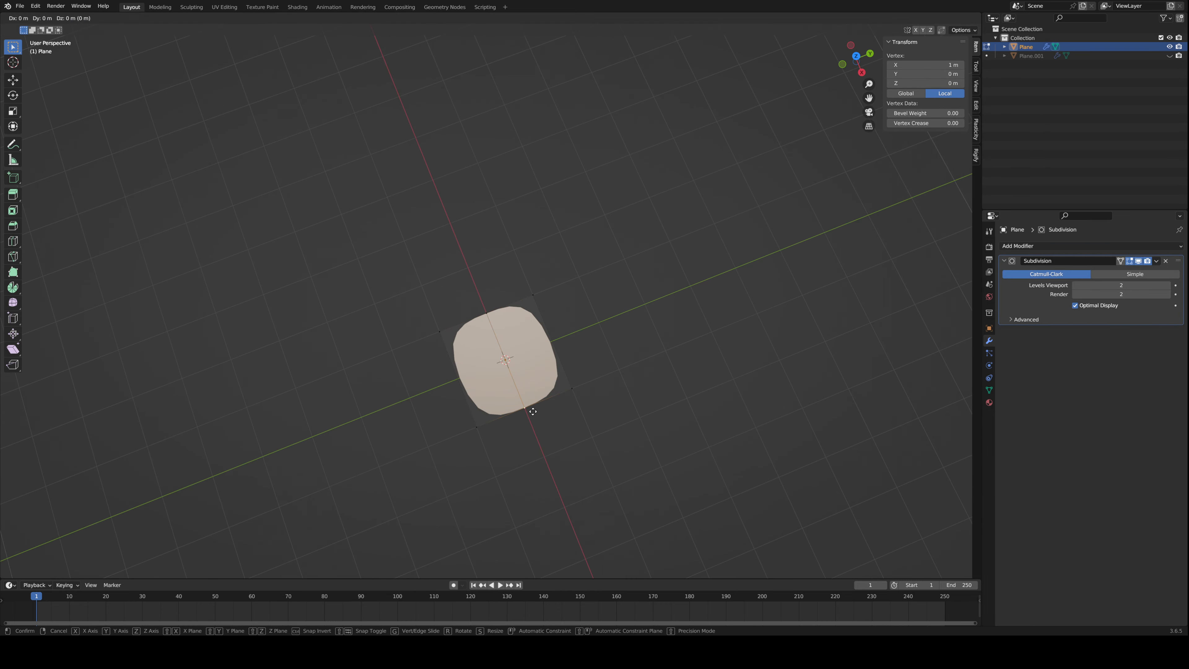
pyautogui.click(543, 462)
pyautogui.moveTo(543, 462); pyautogui.dragTo(592, 438, button='middle')
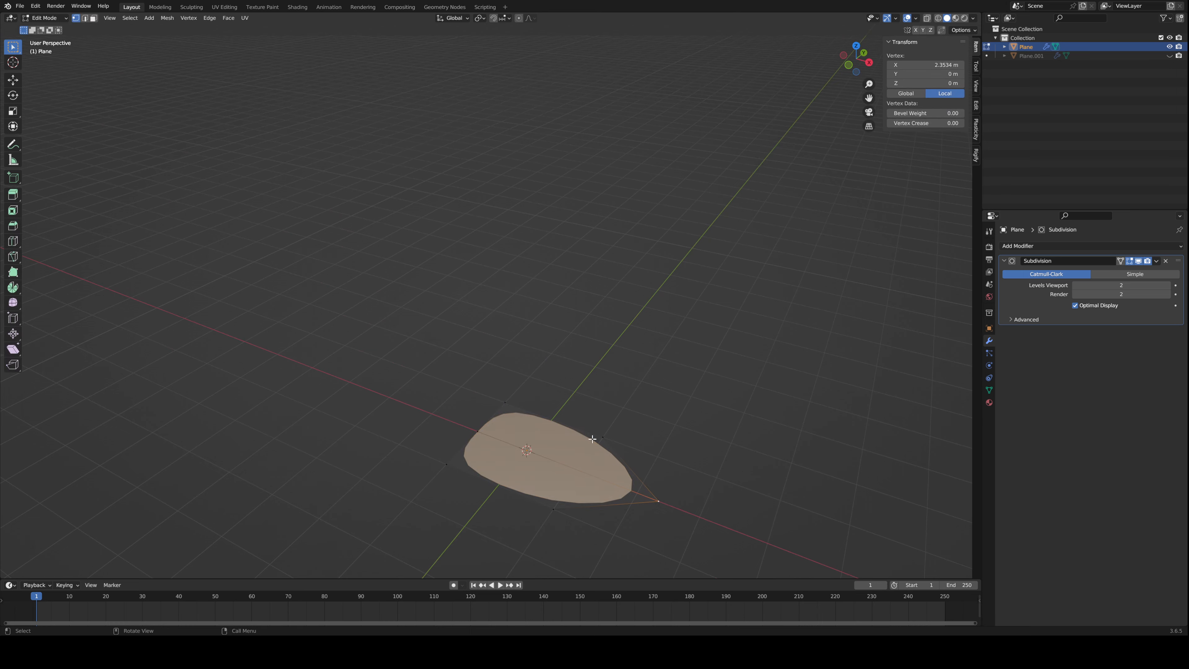
# - Add a loop cut across the petal, move its lengthwise centre edge along Z and return to Object Mode
pyautogui.keyDown('alt'); pyautogui.click(556, 462); pyautogui.keyUp('alt')
pyautogui.press('g')
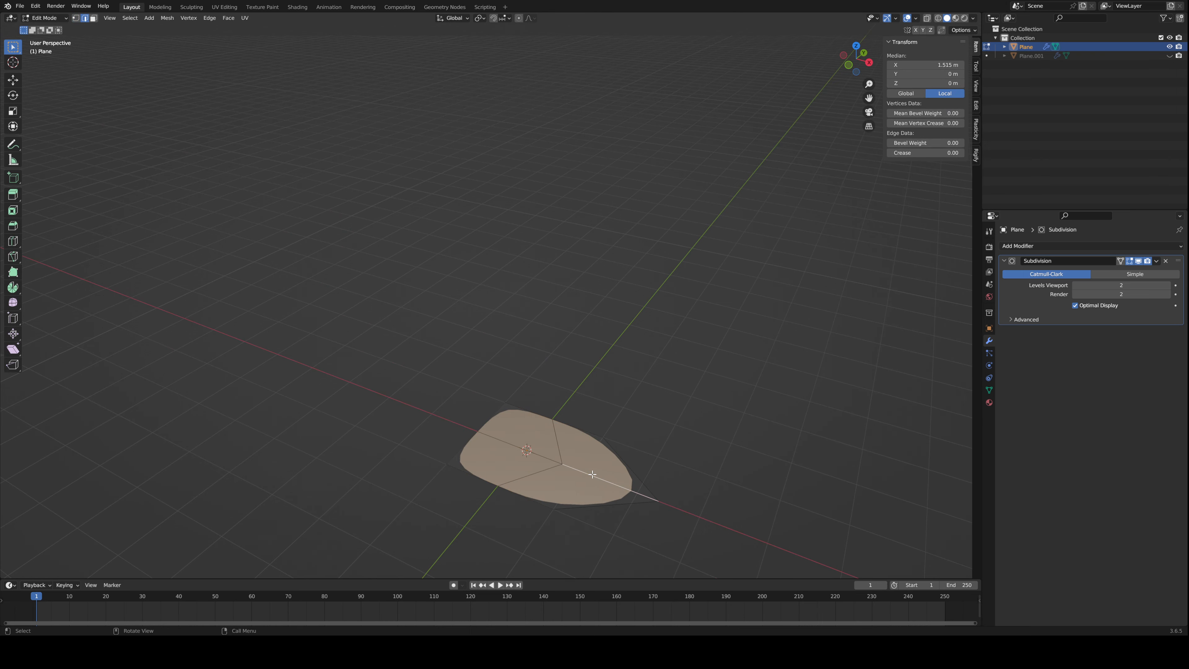
pyautogui.press('z')
pyautogui.click(609, 450)
pyautogui.press('Tab')
pyautogui.moveTo(609, 449); pyautogui.dragTo(603, 508, button='middle')
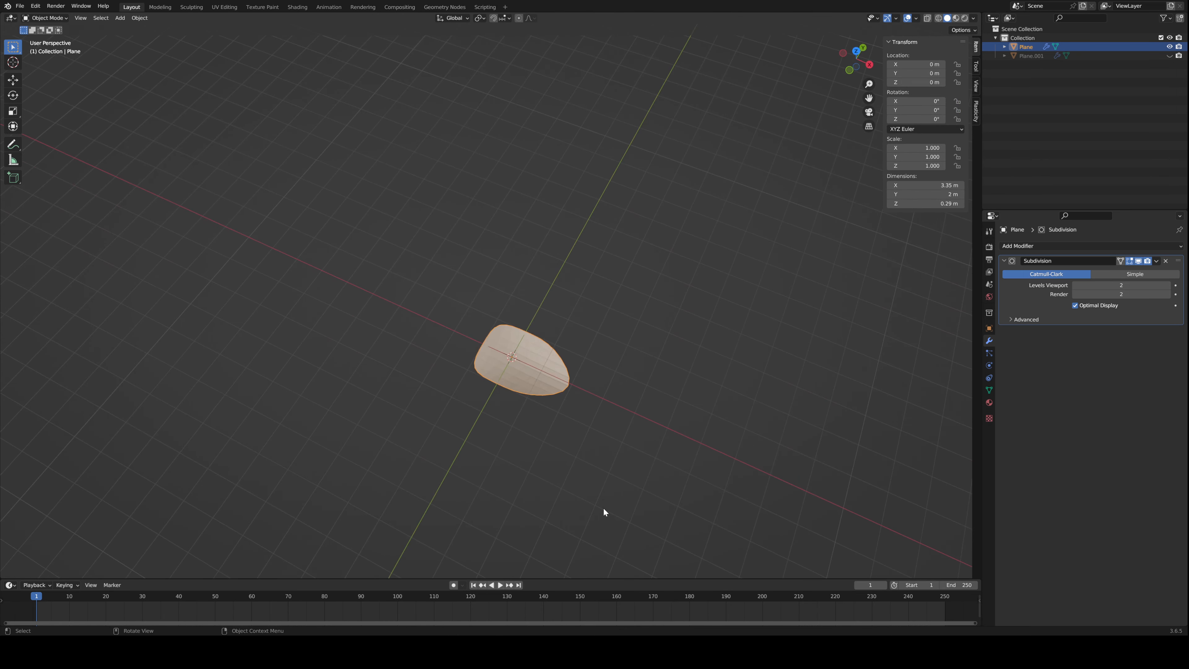
# - Reshape the petal in Edit Mode from the top view by moving one of its vertices
pyautogui.press('KP_7')
pyautogui.press('Tab')
pyautogui.press('1')
pyautogui.click(482, 304)
pyautogui.press('g')
pyautogui.click(526, 325)
pyautogui.press('Tab')
pyautogui.keyDown('shift'); pyautogui.moveTo(589, 323); pyautogui.dragTo(555, 369, button='middle'); pyautogui.keyUp('shift')
# - Duplicate the petal, rotate the copy to about -52.8° around Z and place it with its tip against the first petal's tip
pyautogui.hotkey('shift', 'd')
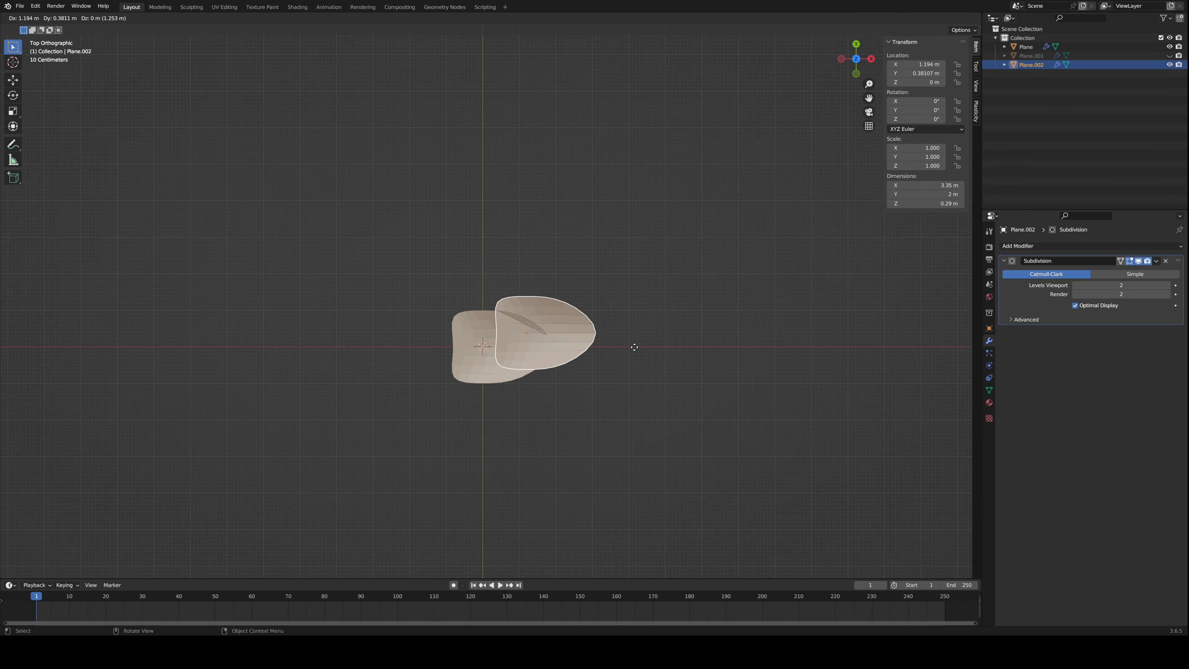
pyautogui.press('r')
pyautogui.click(628, 322)
pyautogui.press('r')
pyautogui.click(543, 459)
pyautogui.press('g')
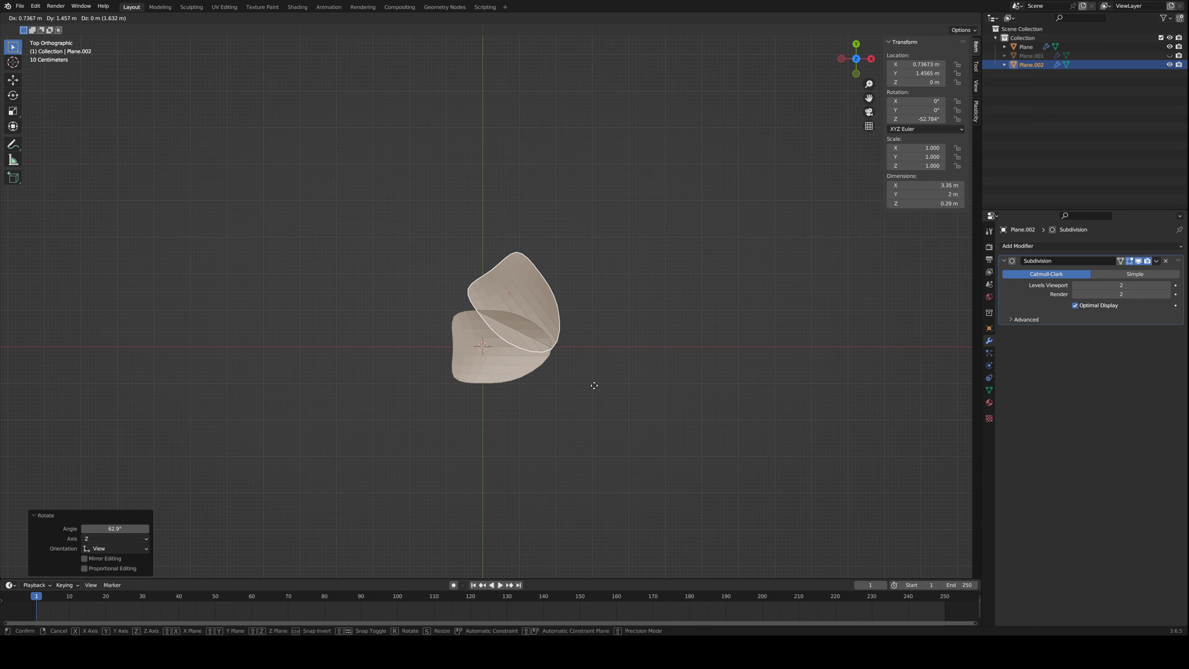
pyautogui.click(594, 385)
pyautogui.moveTo(594, 384); pyautogui.dragTo(611, 314, button='middle')
pyautogui.scroll(1, 611, 314)
pyautogui.press('g')
pyautogui.rightClick(636, 366)
pyautogui.moveTo(536, 398); pyautogui.dragTo(544, 421, button='middle')
# - Duplicate both petals from the top view, rotate the copies and move them so all four tips meet at the centre
pyautogui.press('KP_7')
pyautogui.press('a')
pyautogui.keyDown('shift'); pyautogui.moveTo(657, 347); pyautogui.dragTo(627, 370, button='middle'); pyautogui.keyUp('shift')
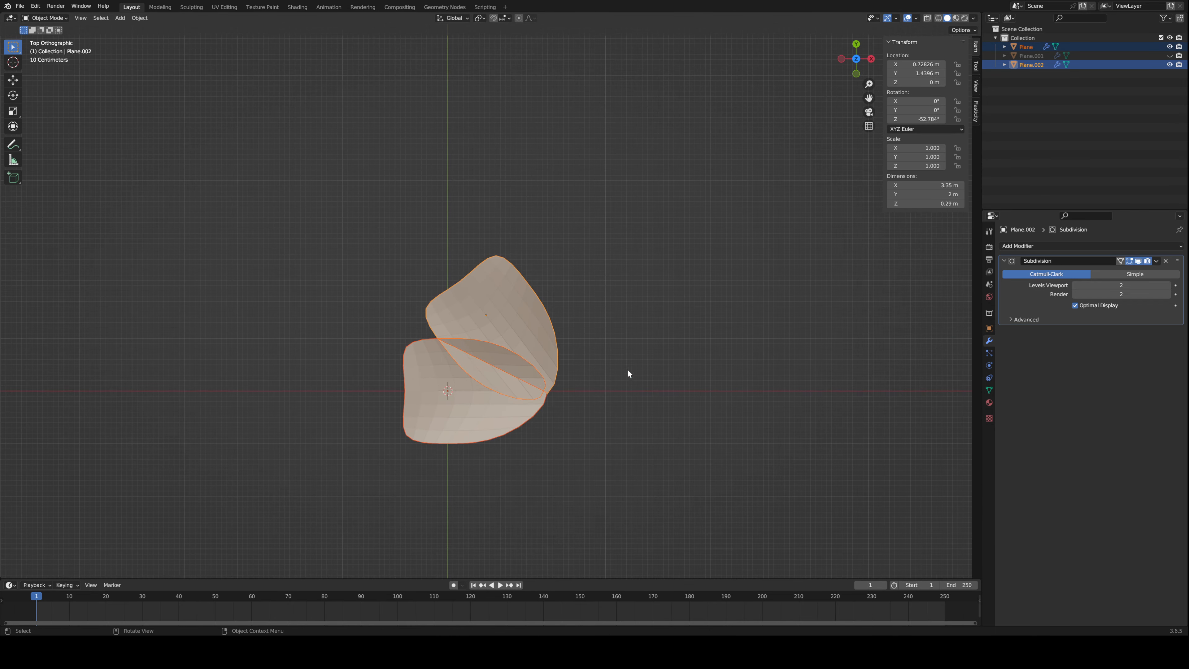
pyautogui.hotkey('shift', 'd')
pyautogui.rightClick(642, 375)
pyautogui.press('r')
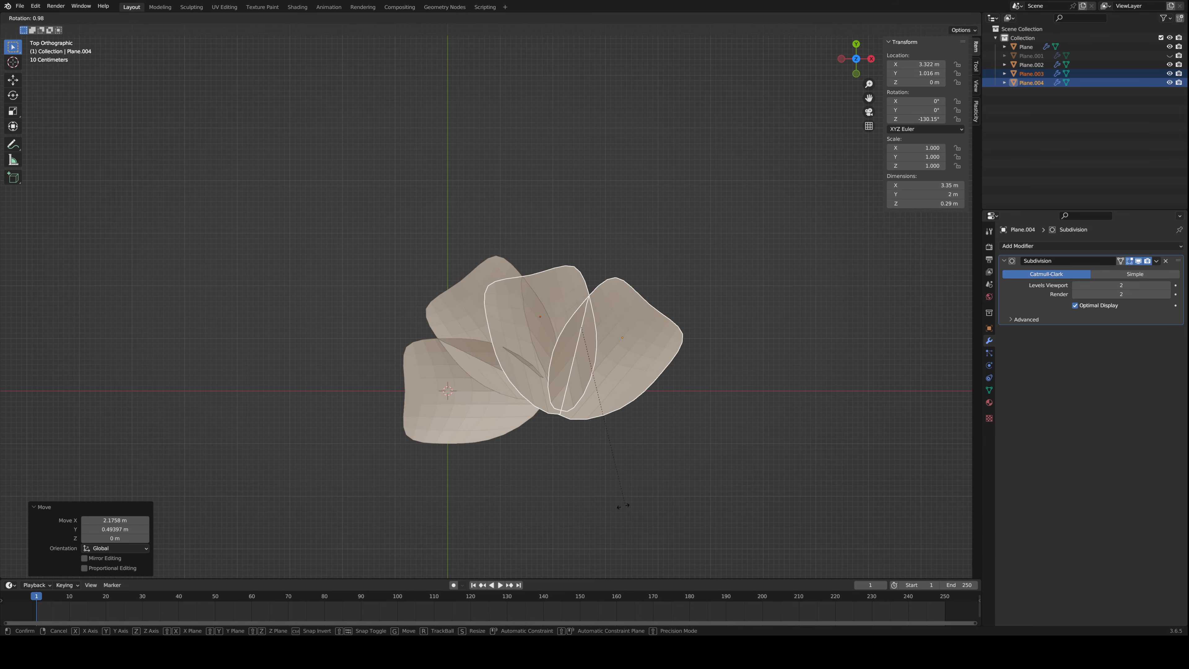
pyautogui.click(508, 531)
pyautogui.press('g')
pyautogui.click(539, 543)
# - Duplicate the four petals, rotate the copies to the opposite side and move them so their tips meet at the flower's centre
pyautogui.moveTo(353, 270); pyautogui.dragTo(655, 447)
pyautogui.hotkey('shift', 'd')
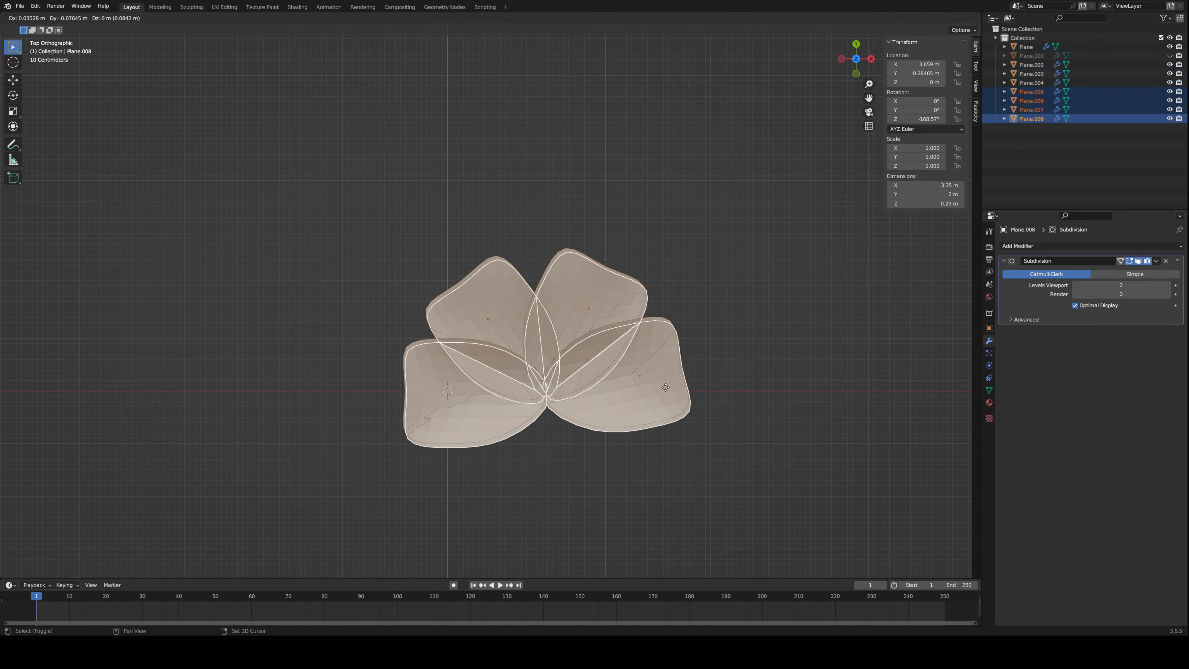
pyautogui.click(662, 468)
pyautogui.press('r')
pyautogui.click(288, 291)
pyautogui.press('g')
pyautogui.click(474, 336)
pyautogui.press('r')
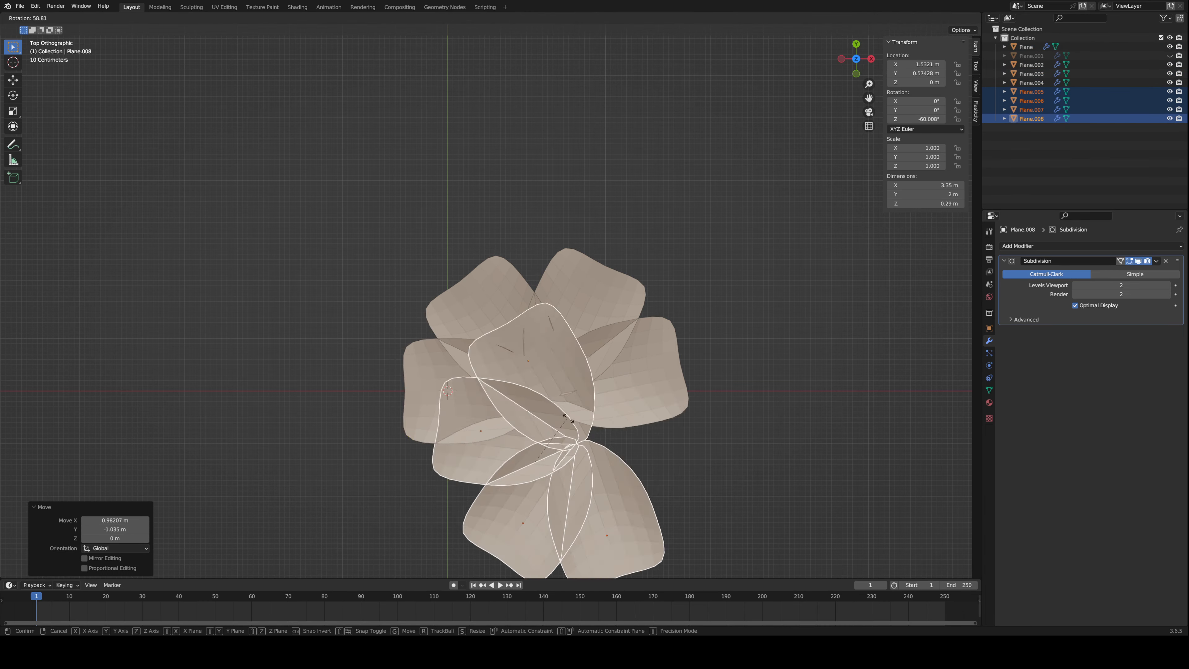
pyautogui.click(498, 402)
pyautogui.press('g')
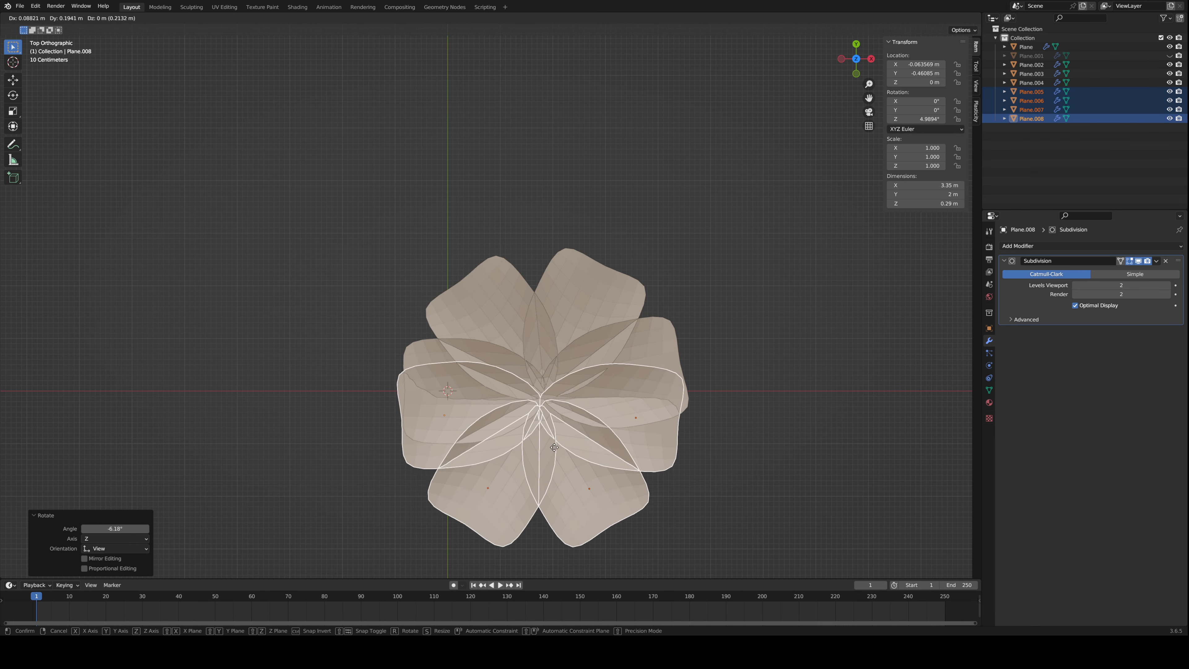
pyautogui.click(505, 389)
# - Place the duplicated petals at the flower's centre and delete the two side petals that overlap other petals
pyautogui.click(656, 445)
pyautogui.keyDown('shift'); pyautogui.click(437, 445); pyautogui.keyUp('shift')
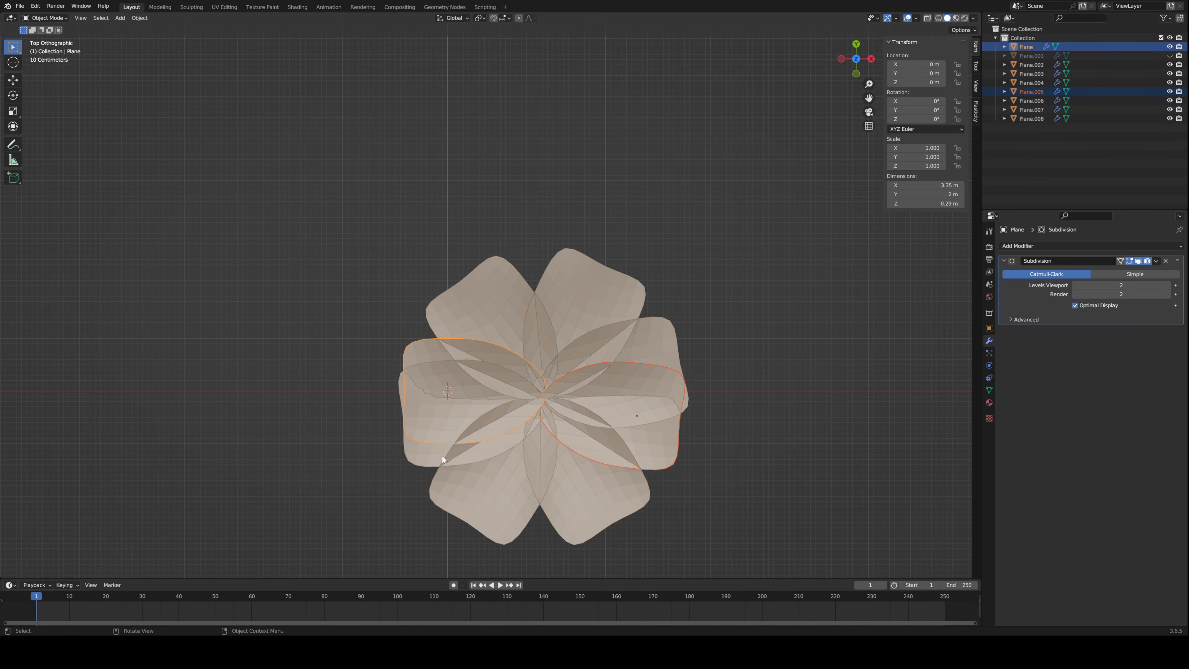
pyautogui.press('Delete')
# - Move the three lower petals and rotate them slightly so their tips meet the upper three petals at the flower's centre
pyautogui.moveTo(441, 454); pyautogui.dragTo(527, 503)
pyautogui.press('g')
pyautogui.click(562, 496)
pyautogui.press('r')
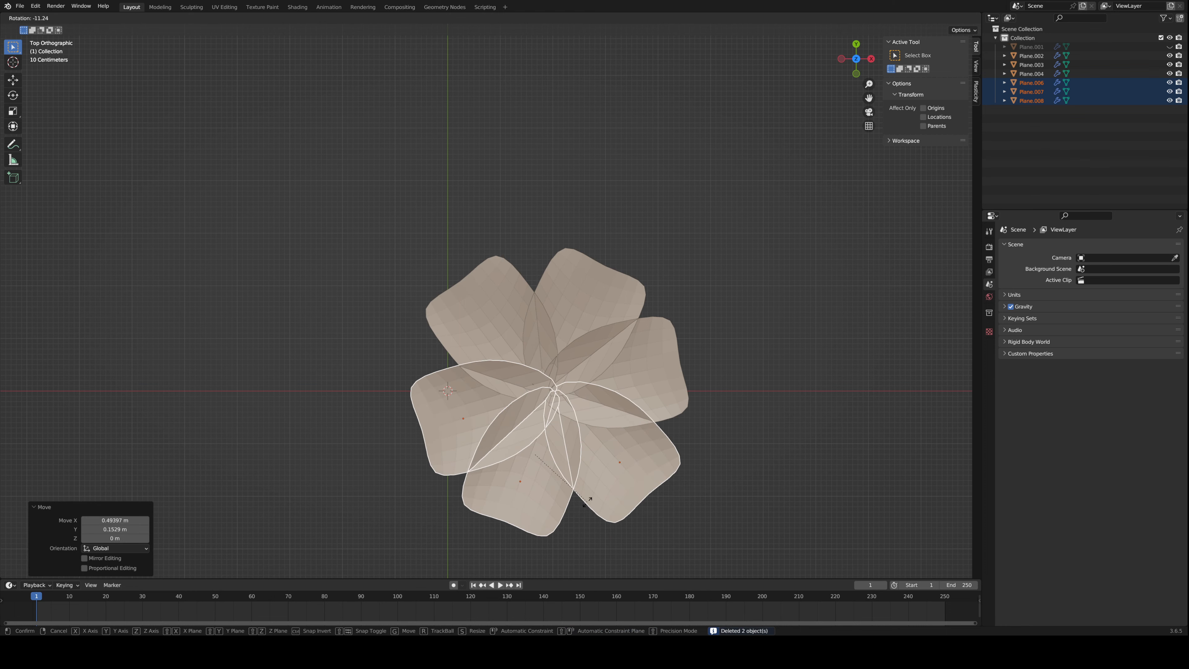
pyautogui.click(586, 502)
pyautogui.press('g')
pyautogui.click(579, 500)
pyautogui.click(722, 476)
pyautogui.moveTo(722, 476); pyautogui.dragTo(683, 382, button='middle')
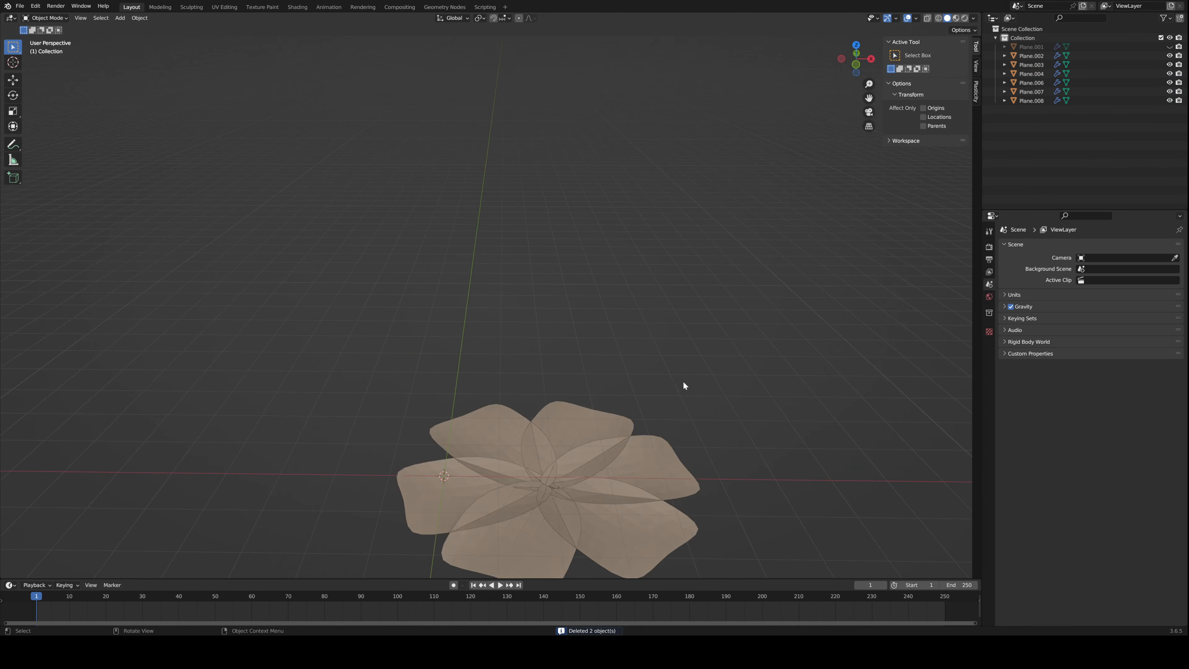
# - Open all six petals together in Edit Mode with no vertices selected, and turn on proportional editing and material preview shading
pyautogui.scroll(-2, 682, 383)
pyautogui.press('a')
pyautogui.press('Tab')
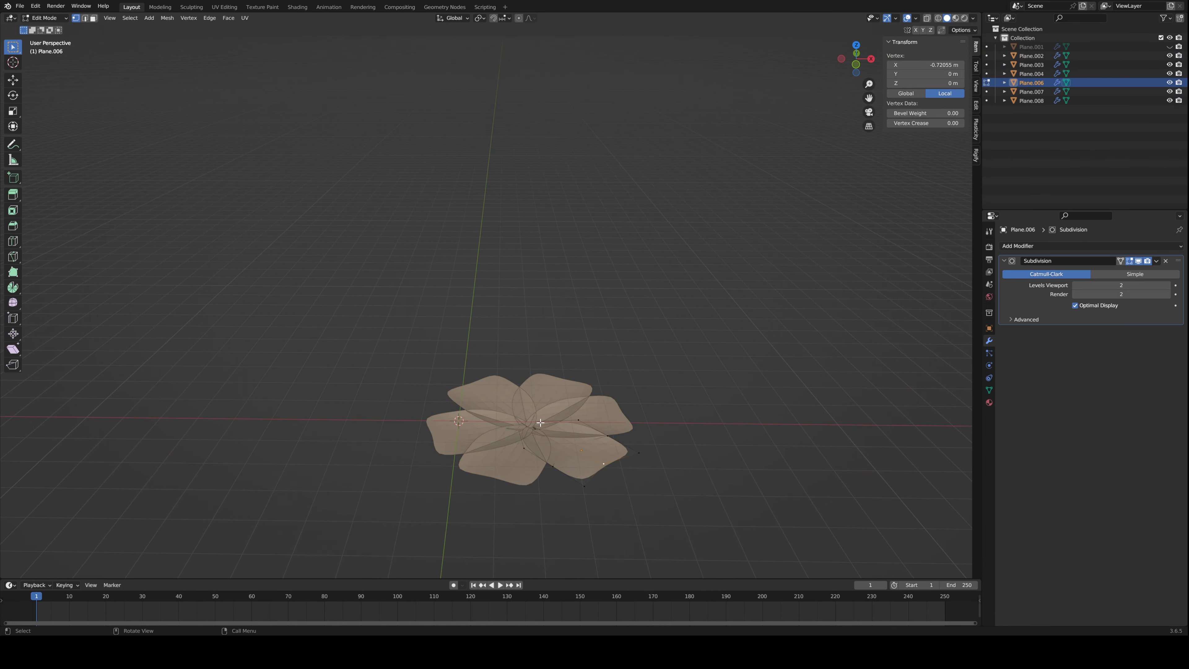
pyautogui.moveTo(426, 359); pyautogui.dragTo(582, 475)
pyautogui.press('Tab')
pyautogui.click(556, 449)
pyautogui.press('a')
pyautogui.press('Tab')
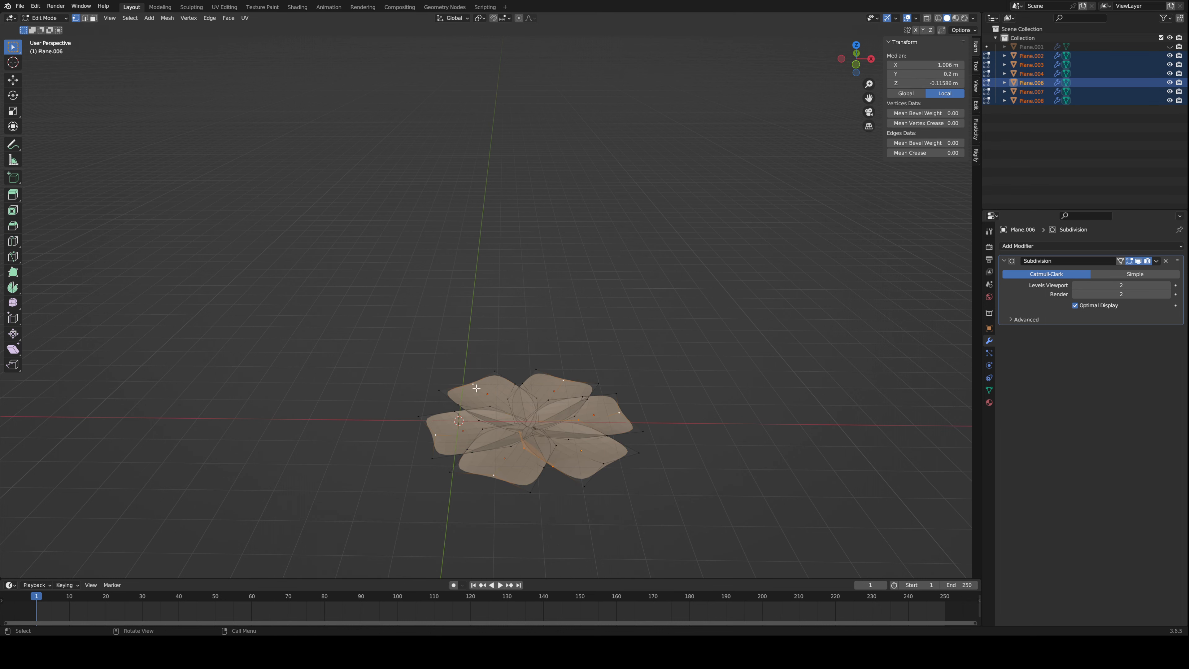
pyautogui.scroll(3, 496, 412)
pyautogui.hotkey('alt', 'a')
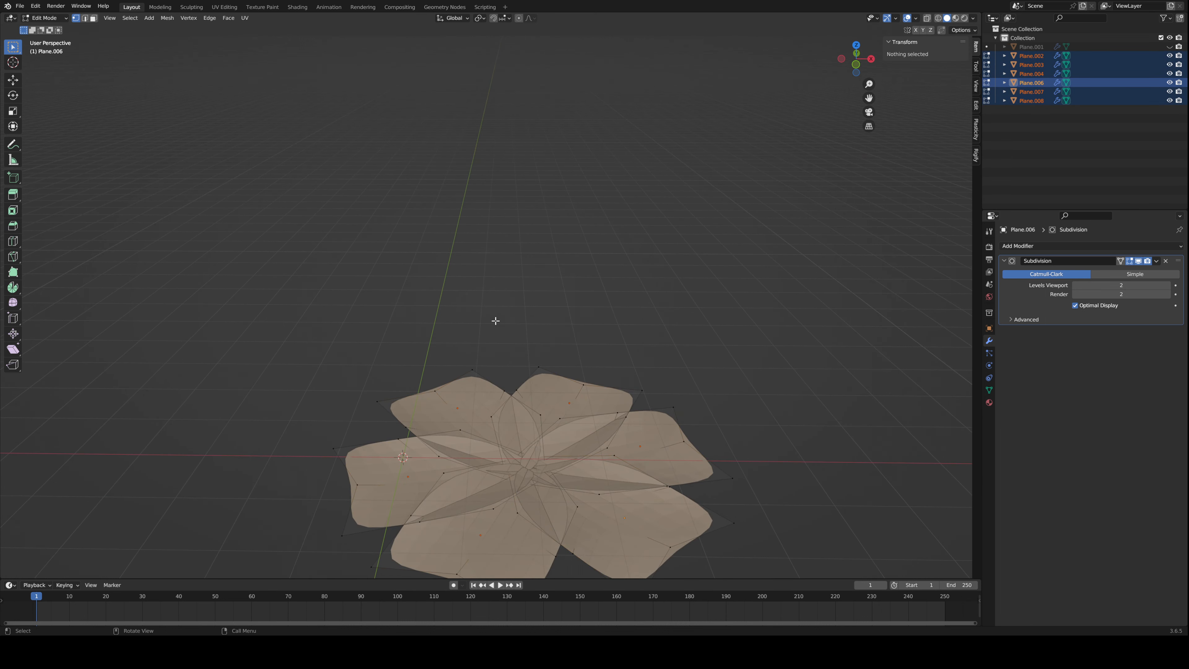
pyautogui.press('z')
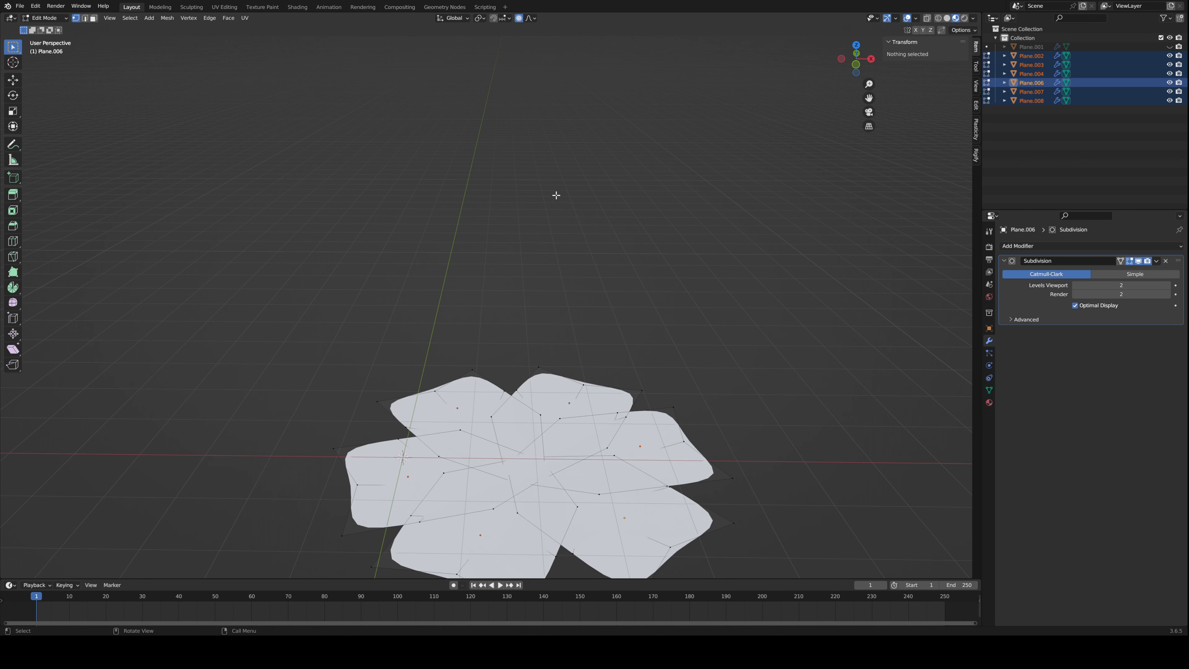
pyautogui.rightClick(536, 476)
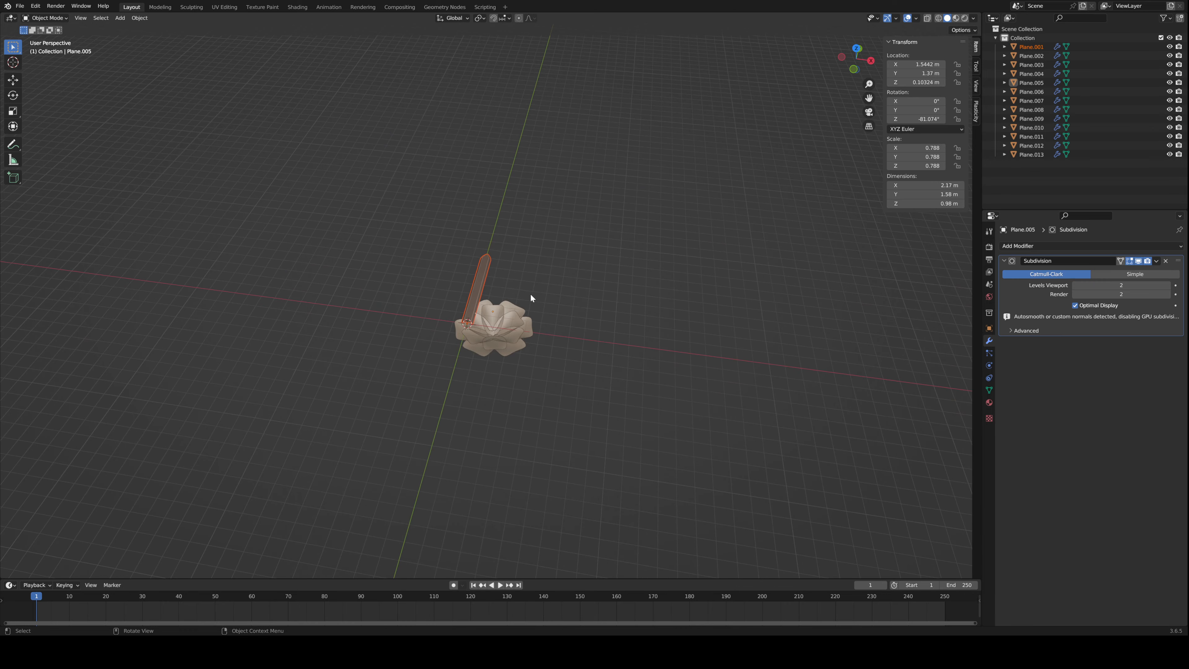
# - Delete all flower petals and the sword blade to empty the scene
pyautogui.moveTo(531, 292)
pyautogui.mouseDown(button='middle')
pyautogui.moveTo(545, 201)
pyautogui.moveTo(528, 302)
pyautogui.moveTo(513, 300)
pyautogui.mouseUp(button='middle')
pyautogui.press('Delete')
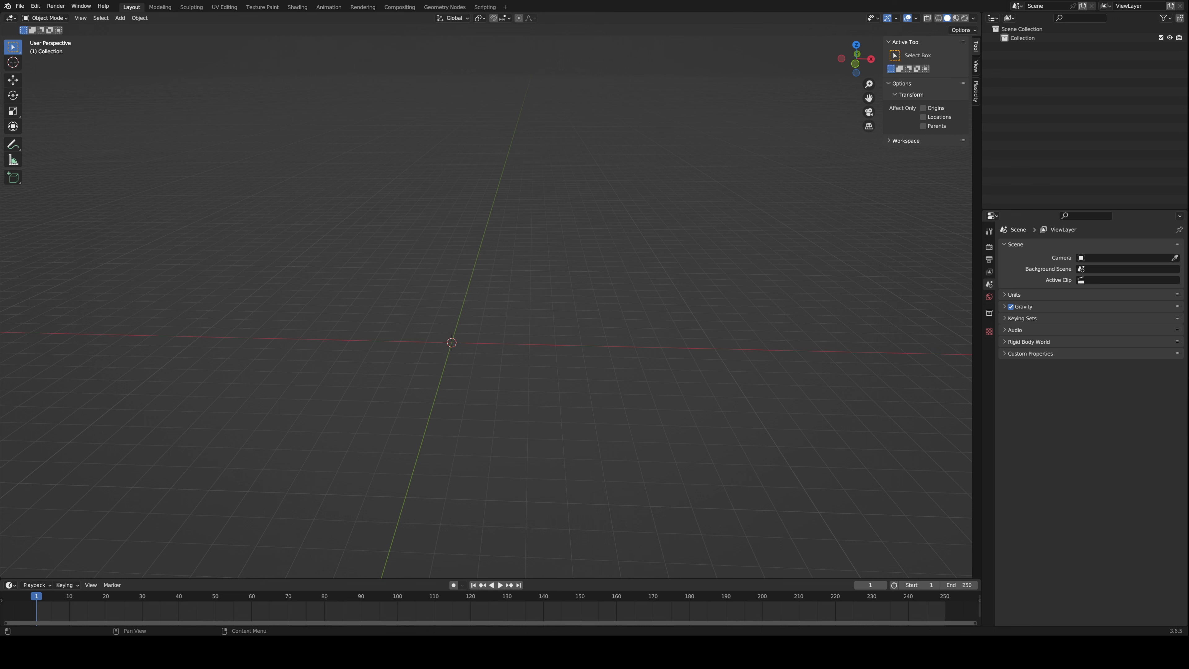
# - Add a 12-vertex cylinder at the origin and scale it along Z by about 3.963
pyautogui.moveTo(473, 304); pyautogui.dragTo(520, 305, button='middle')
pyautogui.hotkey('shift', 'a')
pyautogui.moveTo(524, 302)
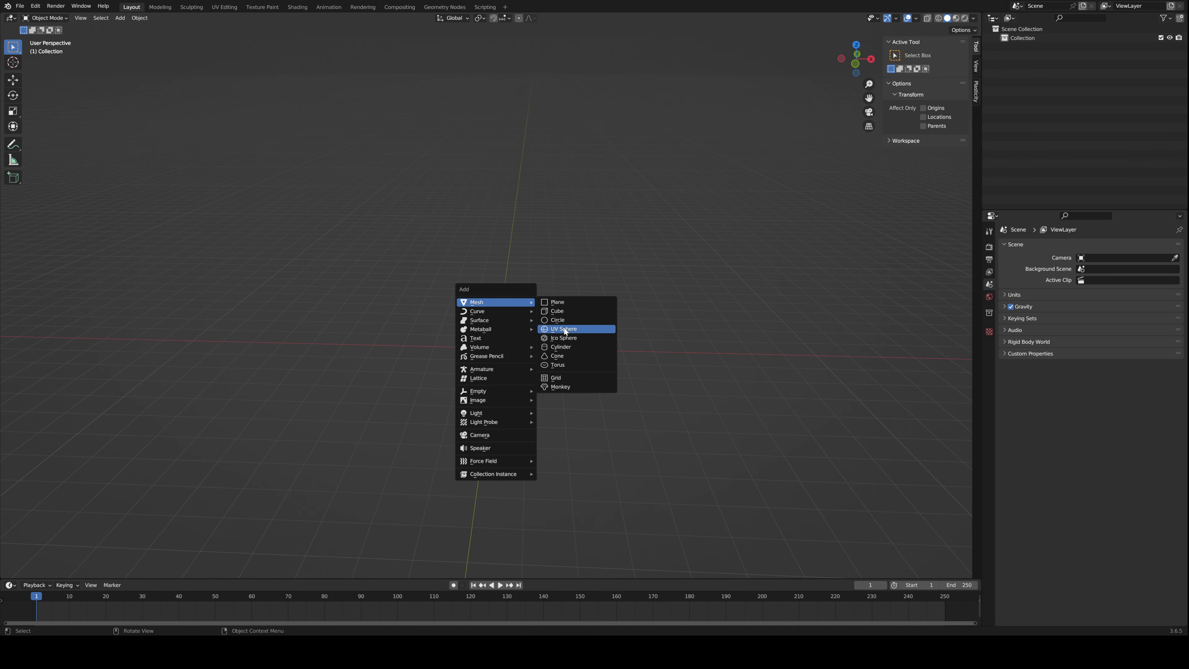
pyautogui.click(558, 346)
pyautogui.press('s')
pyautogui.press('z')
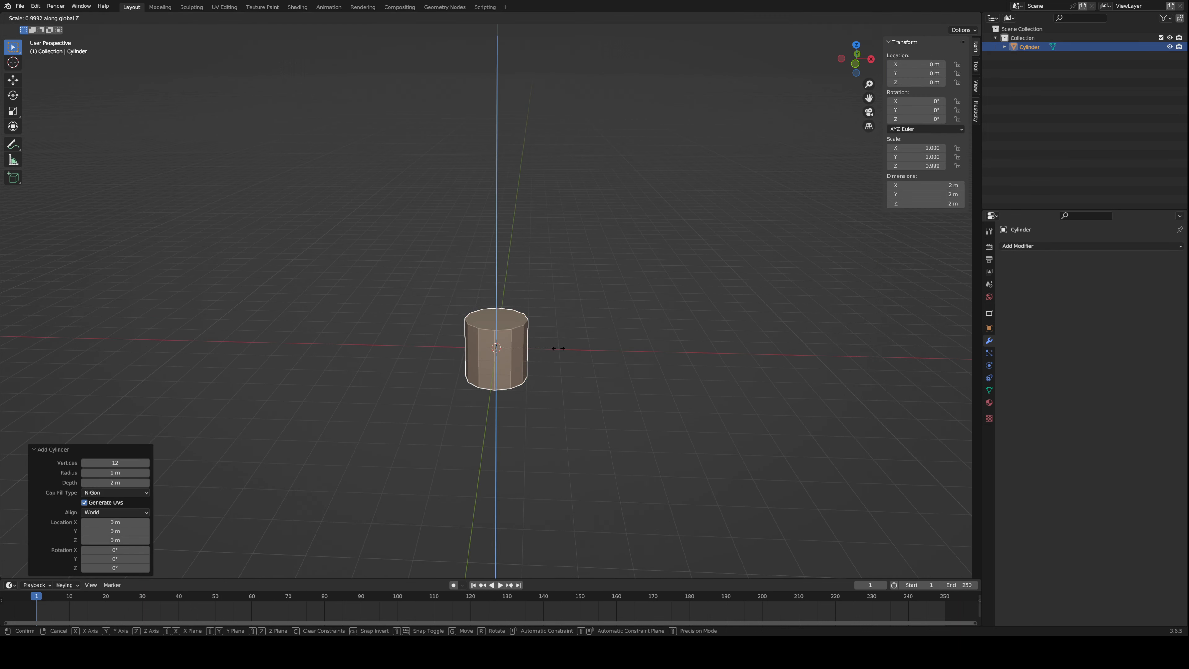
pyautogui.click(679, 438)
# - Add an icosphere, move it beside the cylinder's base and snap it to the grid at X -1 m, Y -1 m, Z -3 m
pyautogui.hotkey('shift', 'a')
pyautogui.moveTo(678, 419)
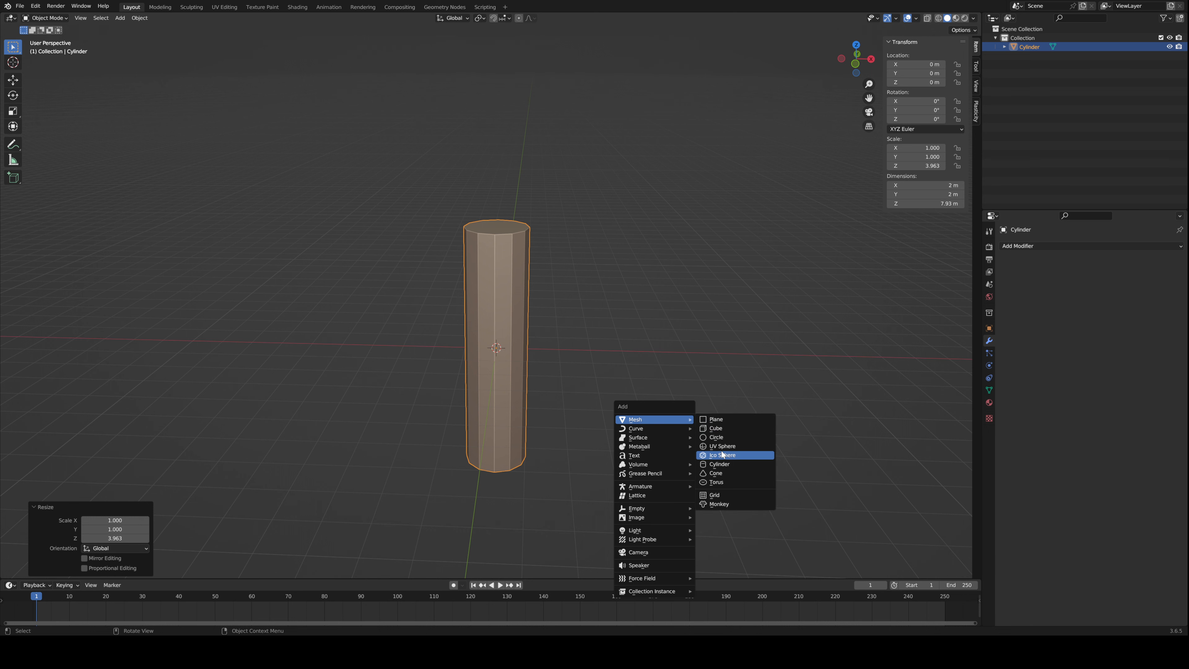
pyautogui.click(722, 454)
pyautogui.press('g')
pyautogui.click(603, 521)
pyautogui.hotkey('shift', 's')
pyautogui.click(701, 532)
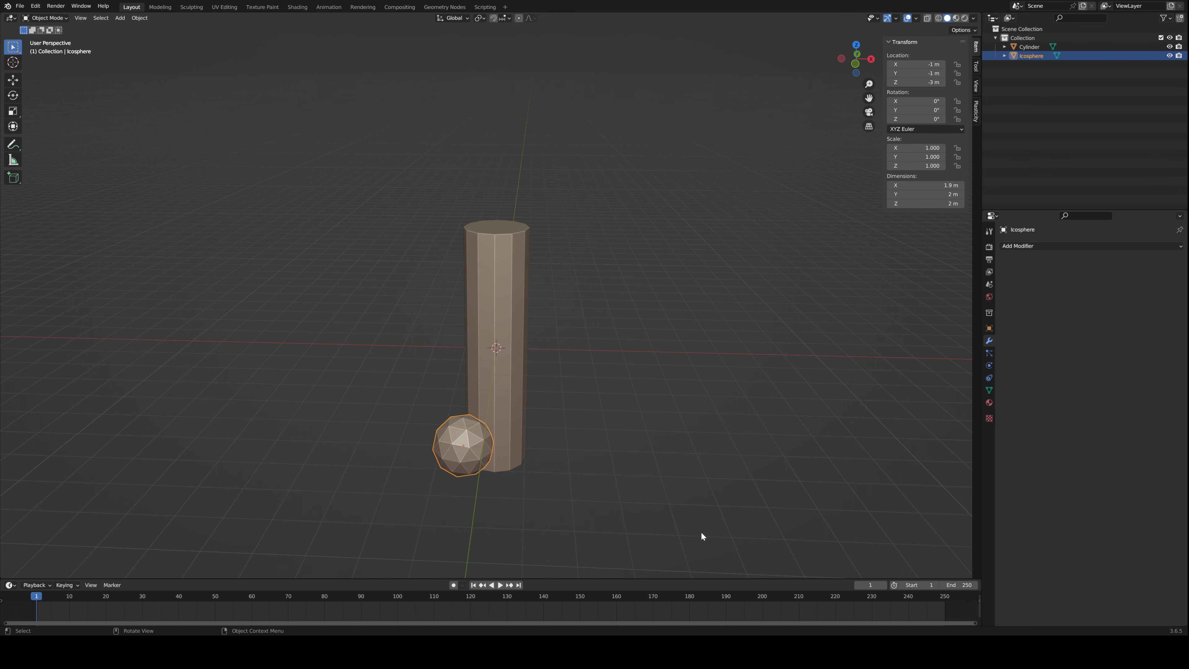
# - Duplicate the icosphere and place the copy on the other side of the cylinder's base, at about X 1.31 m, Y -0.94 m, Z -3.23 m
pyautogui.hotkey('shift', 'd')
pyautogui.click(642, 491)
pyautogui.click(688, 436)
# - Add a text object, move it beside the cylinder to about X 2.59 m and replace its text with "BYE BYE!"
pyautogui.moveTo(687, 436); pyautogui.dragTo(675, 337, button='middle')
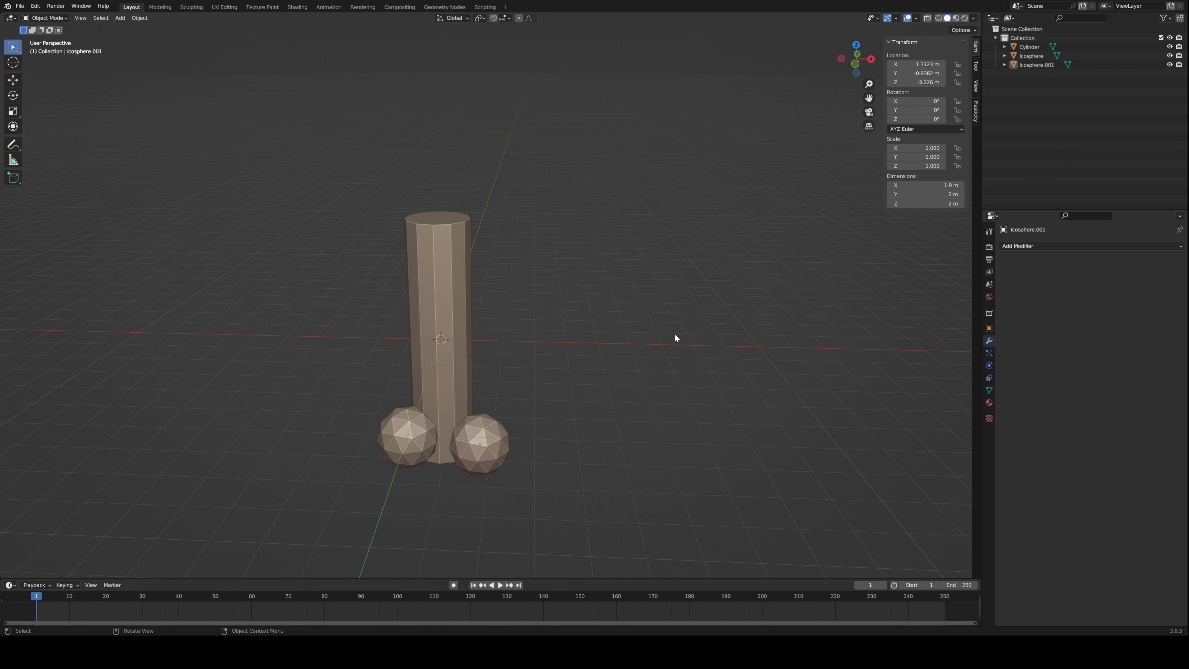
pyautogui.hotkey('shift', 'a')
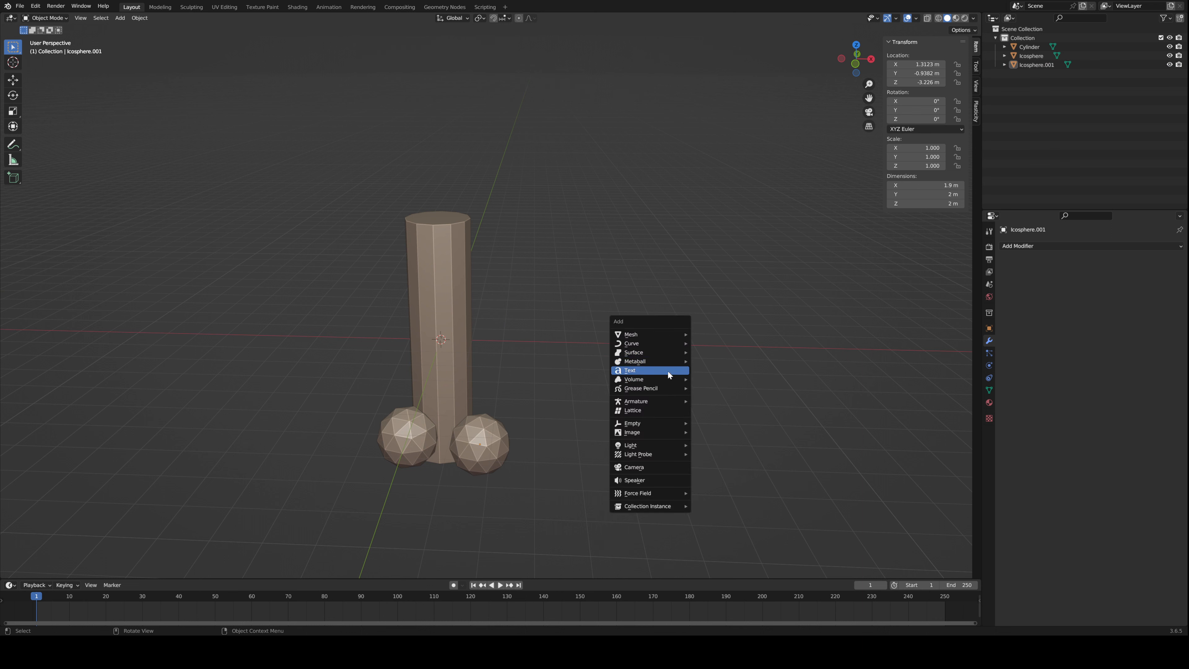
pyautogui.click(667, 370)
pyautogui.press('Tab')
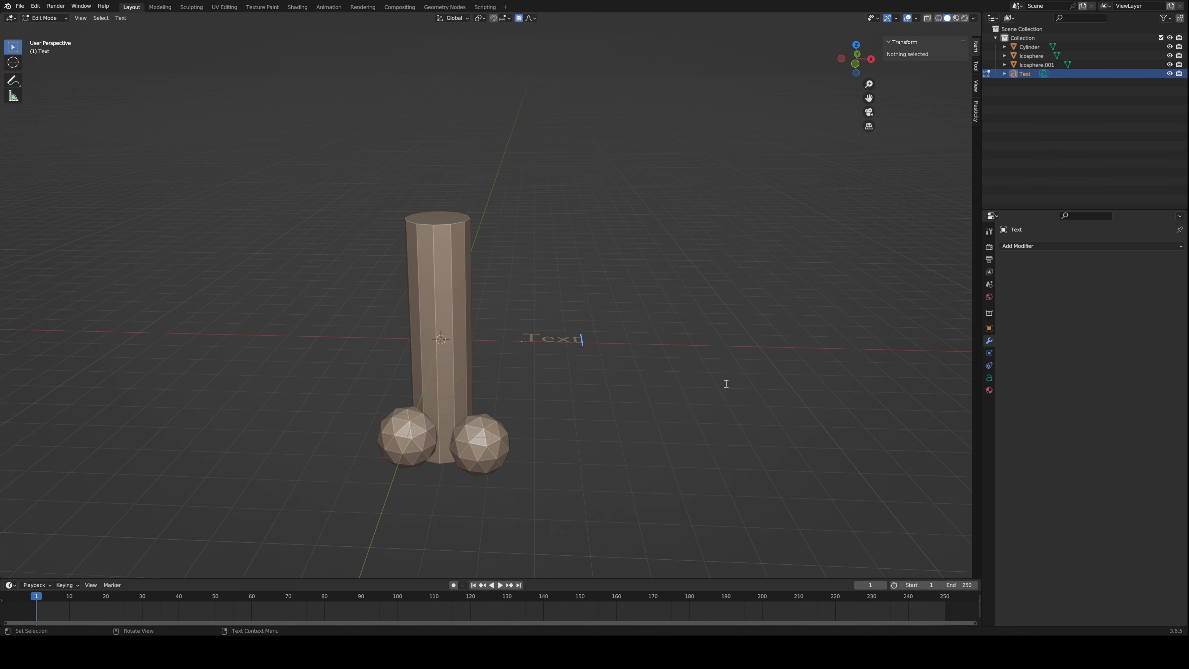
pyautogui.hotkey('ctrl', 'a')
pyautogui.press('BackSpace')
pyautogui.write('BYE BYE!')
pyautogui.press('Return')
pyautogui.press('Tab')
pyautogui.click(734, 445)
pyautogui.moveTo(734, 445); pyautogui.dragTo(836, 410, button='middle')
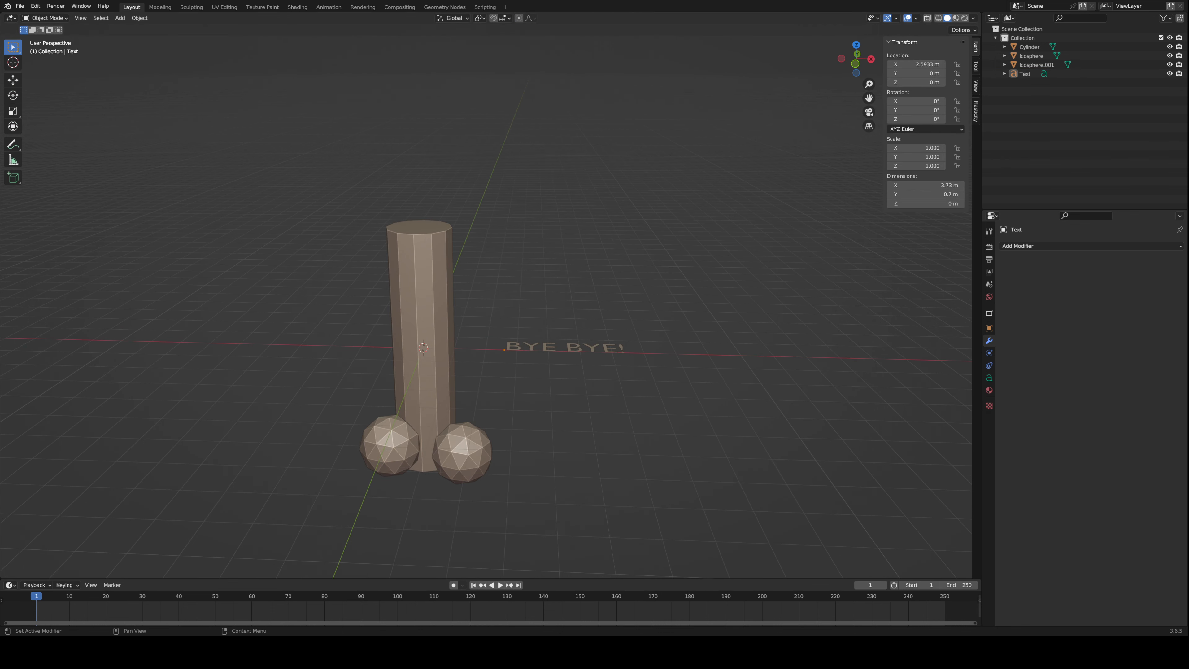